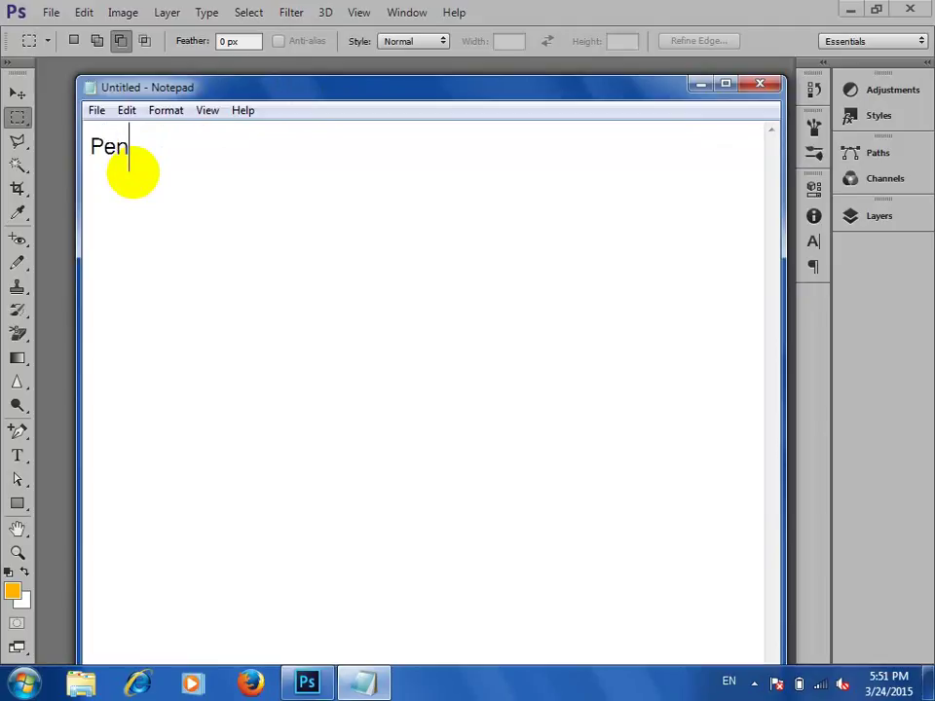
- Complete the first note line as "Pen Tool" and add "Path" as the second topic
text(ool)
key(Return)
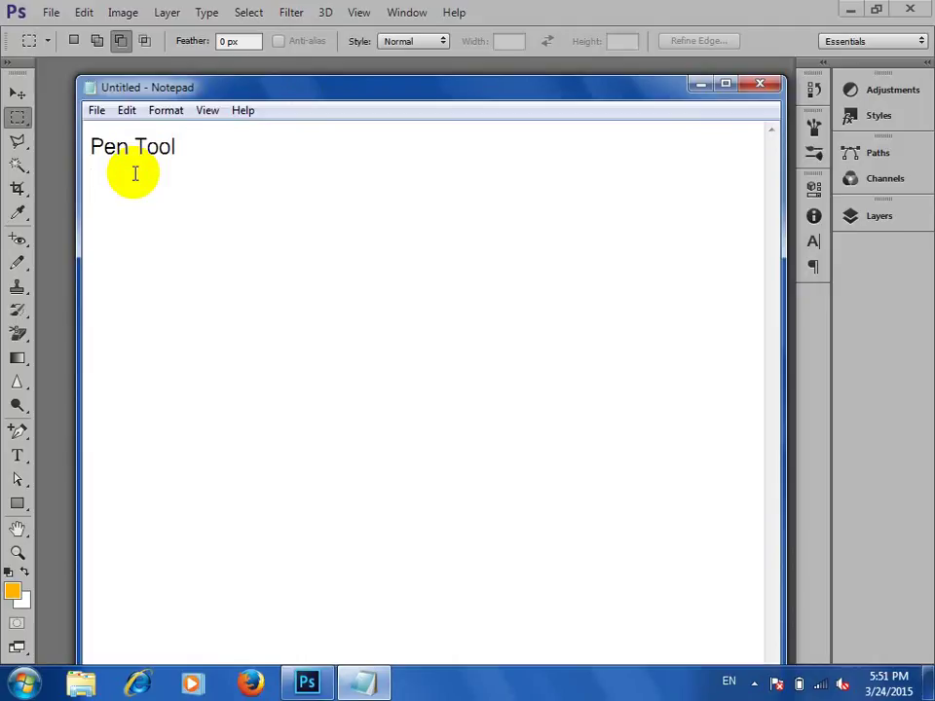
text(Path)
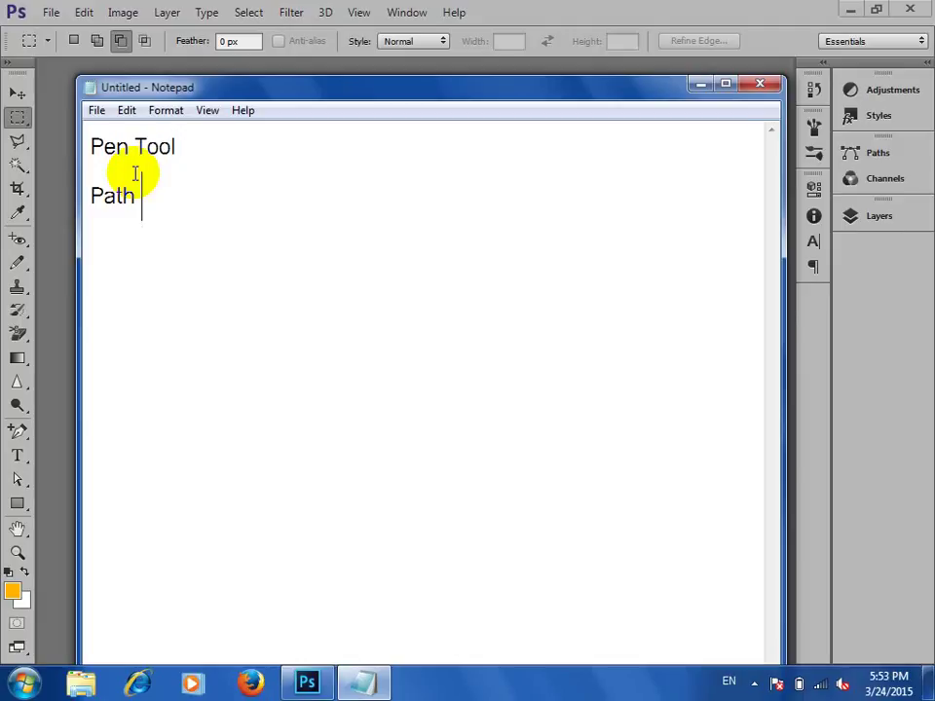
- Add "Delete Anchor Point" as the next topic under "Path", correcting its spelling
key(Return)
text(Dlet)
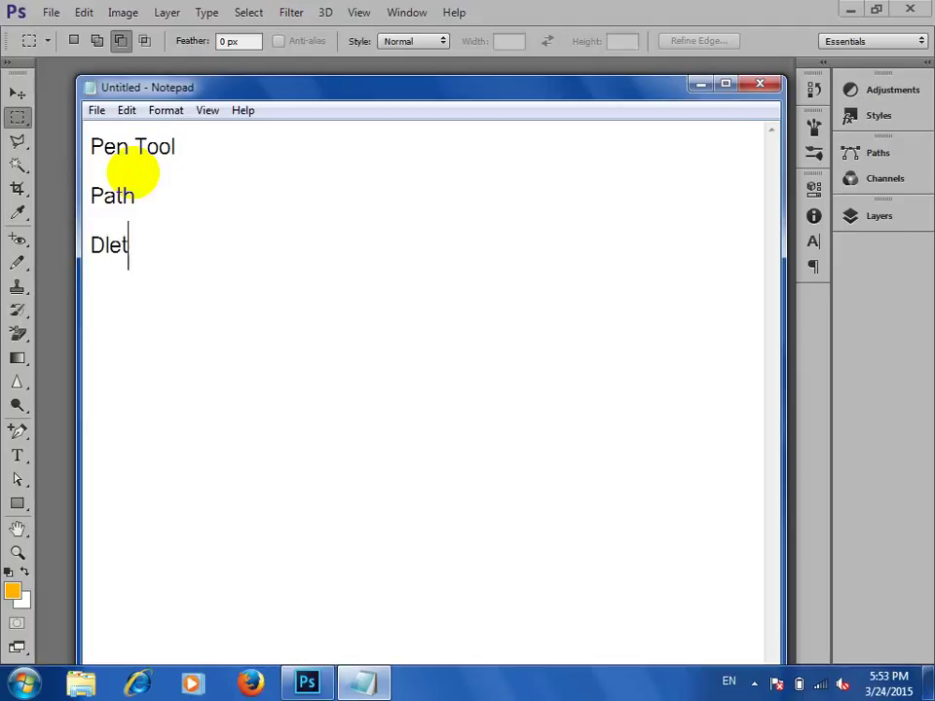
key(BackSpace)
key(BackSpace)
key(BackSpace)
text(elet)
key(BackSpace)
text(e Ancho P)
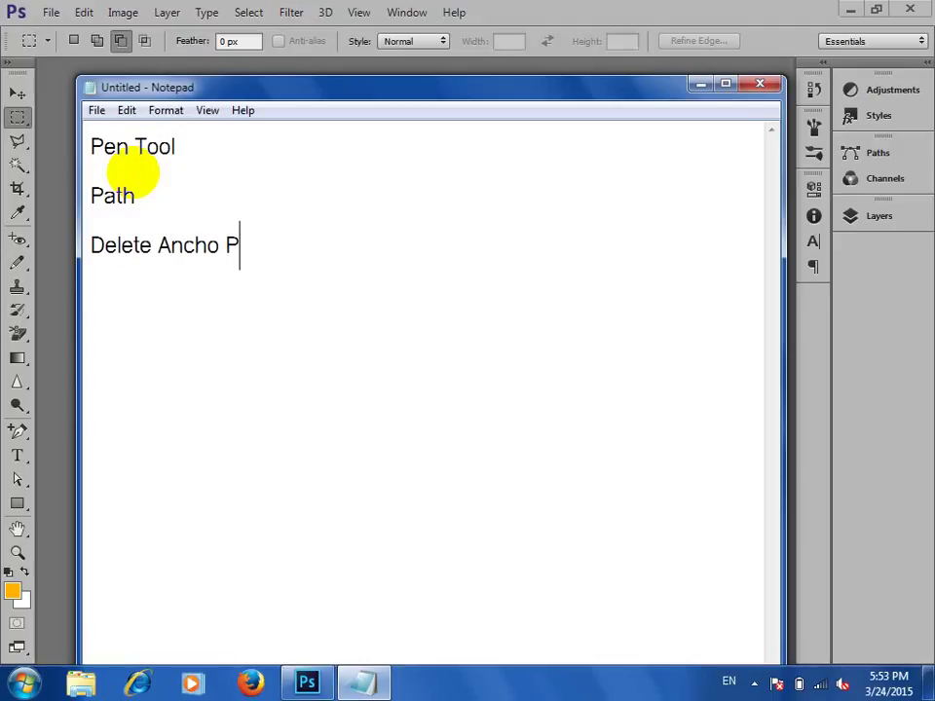
key(BackSpace)
key(BackSpace)
text(r POint)
key(BackSpace)
key(BackSpace)
key(BackSpace)
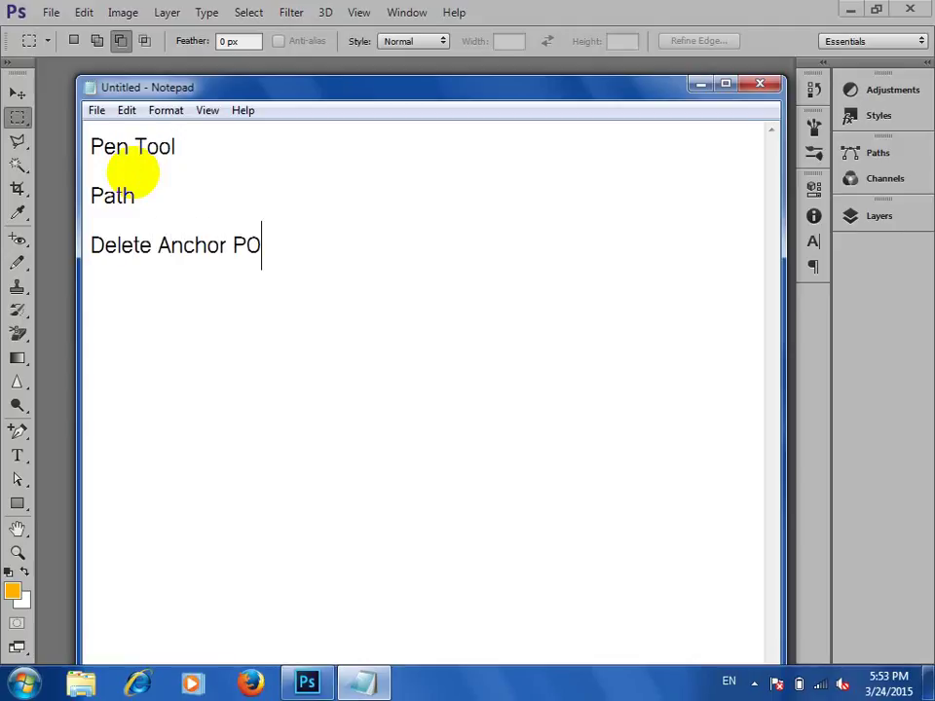
key(BackSpace)
text(ont)
key(BackSpace)
key(BackSpace)
text(int)
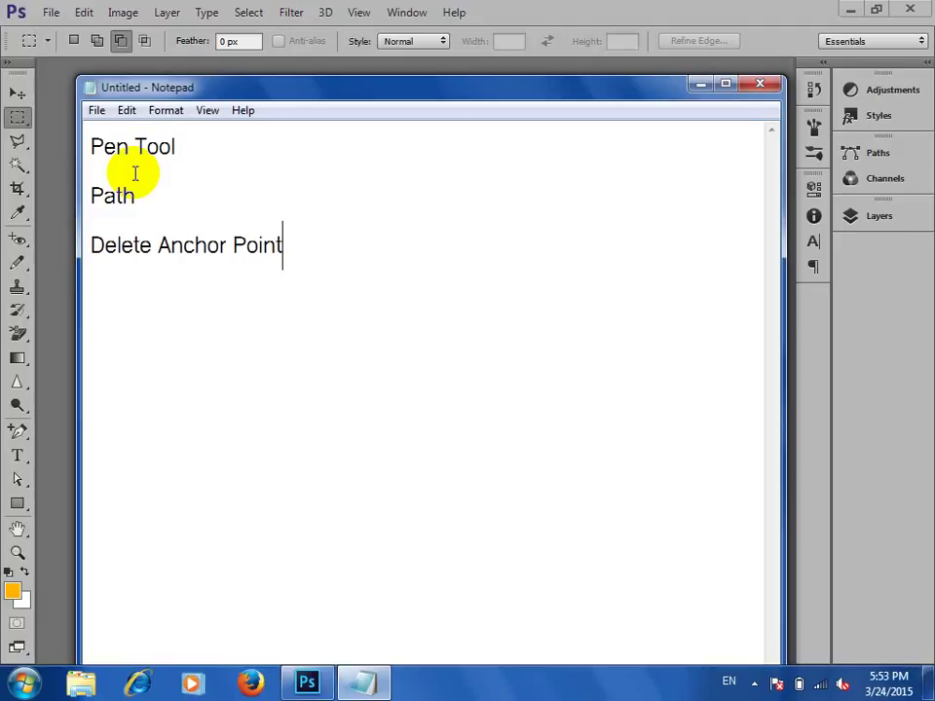
- Add the topics "Convert Point" and "Freeform Pen Tool" on separate lines, spaced like the ones above
key(Return)
key(Return)
text(Convert Point)
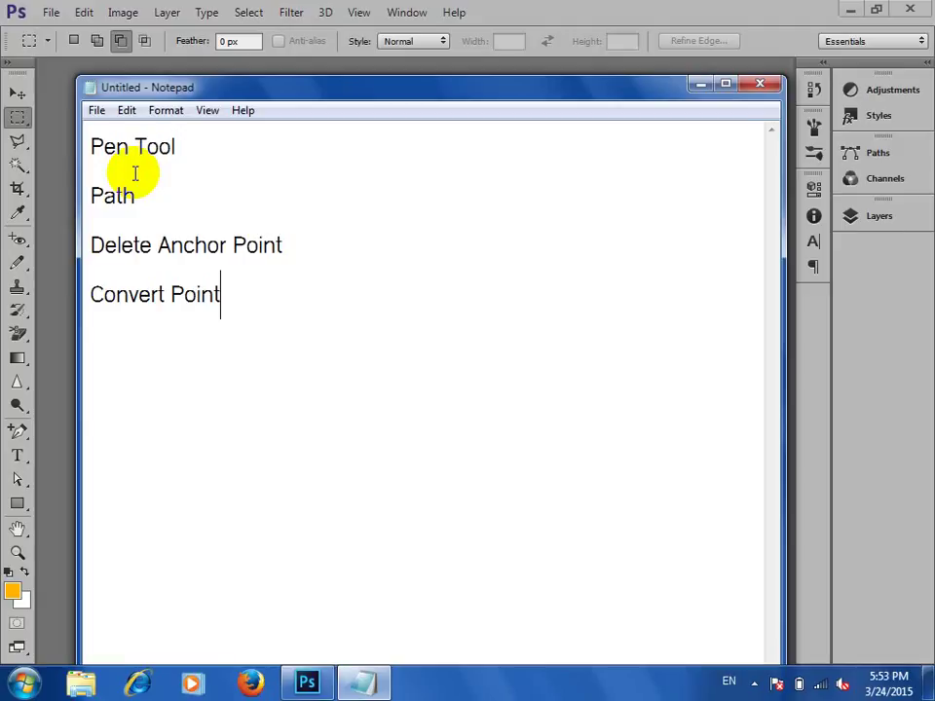
key(Return)
text(FreeF)
key(BackSpace)
text(f9r)
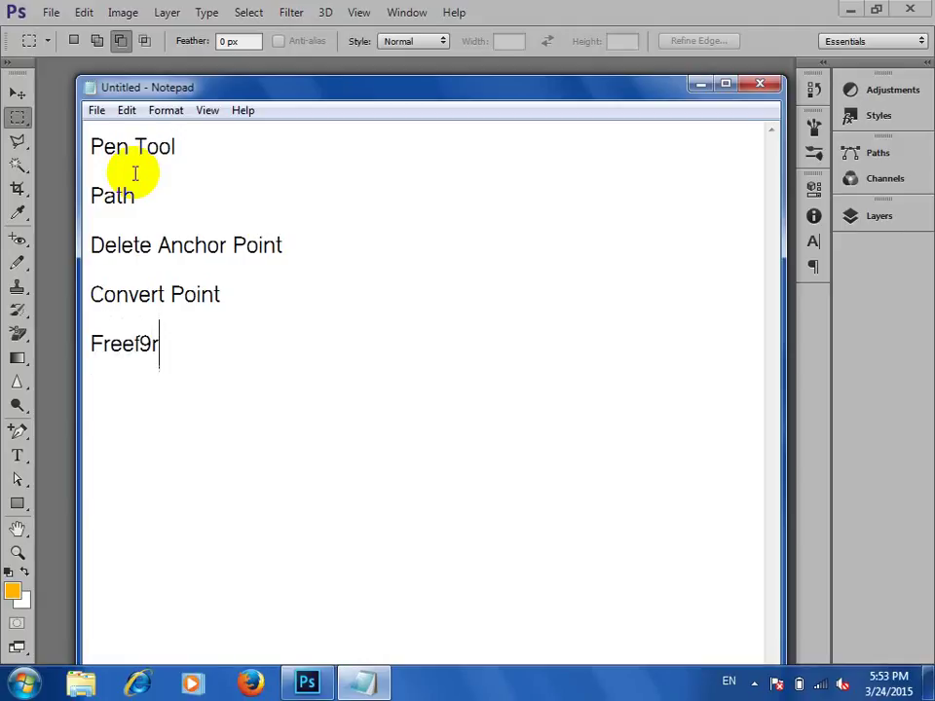
key(BackSpace)
key(BackSpace)
text(orm Pe)
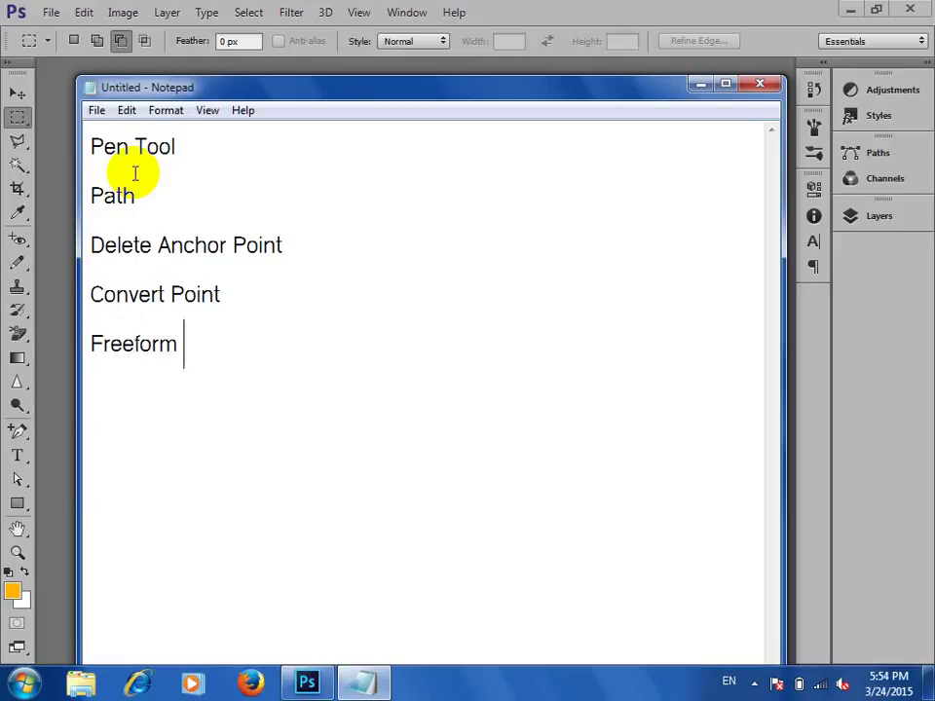
text(n Tool)
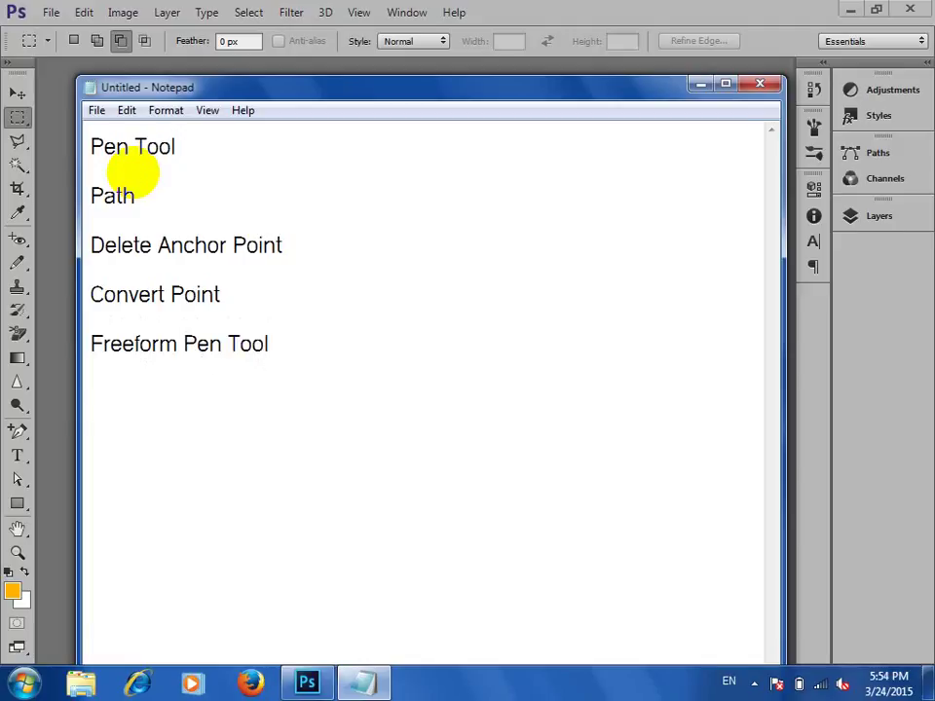
- Add the topics "Direct Selection" and "Path Selection" on separate lines at the end of the list
key(Return)
text(Direct Se)
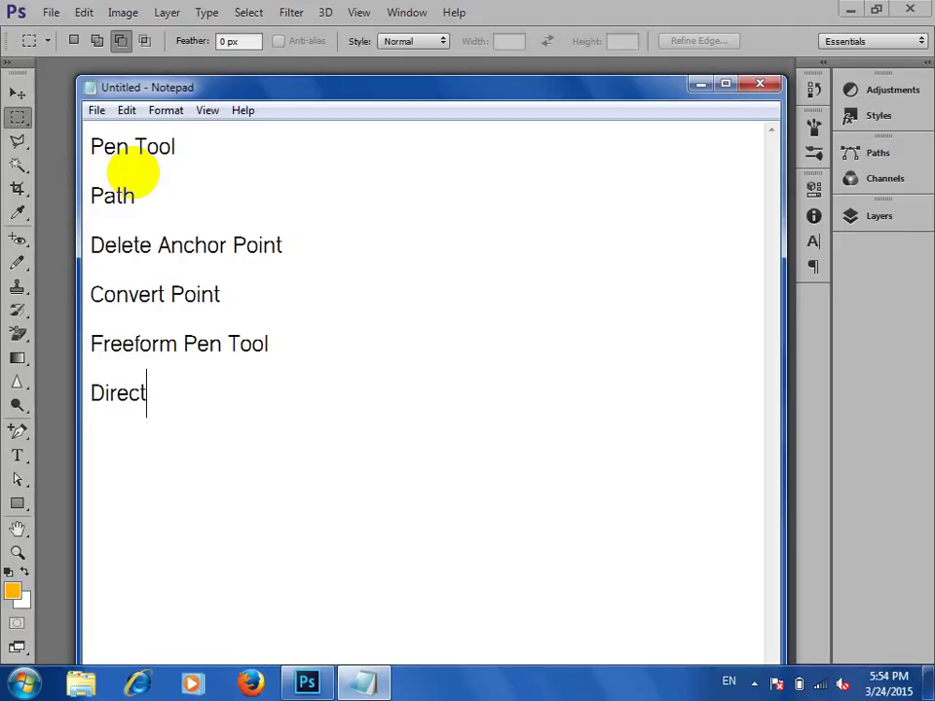
text(lection)
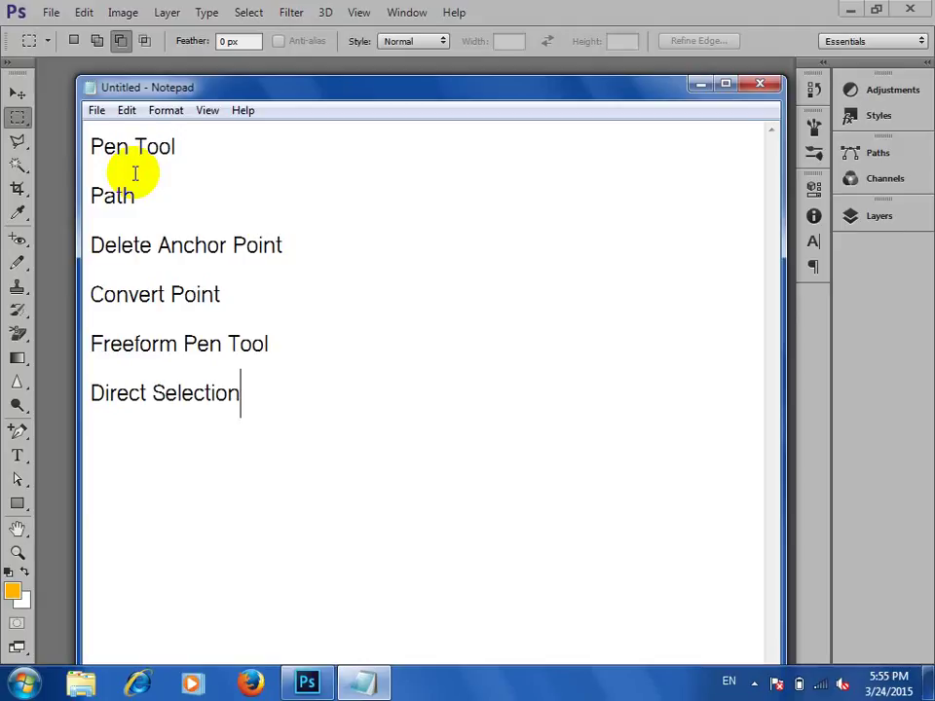
key(Return)
text(Path Selection)
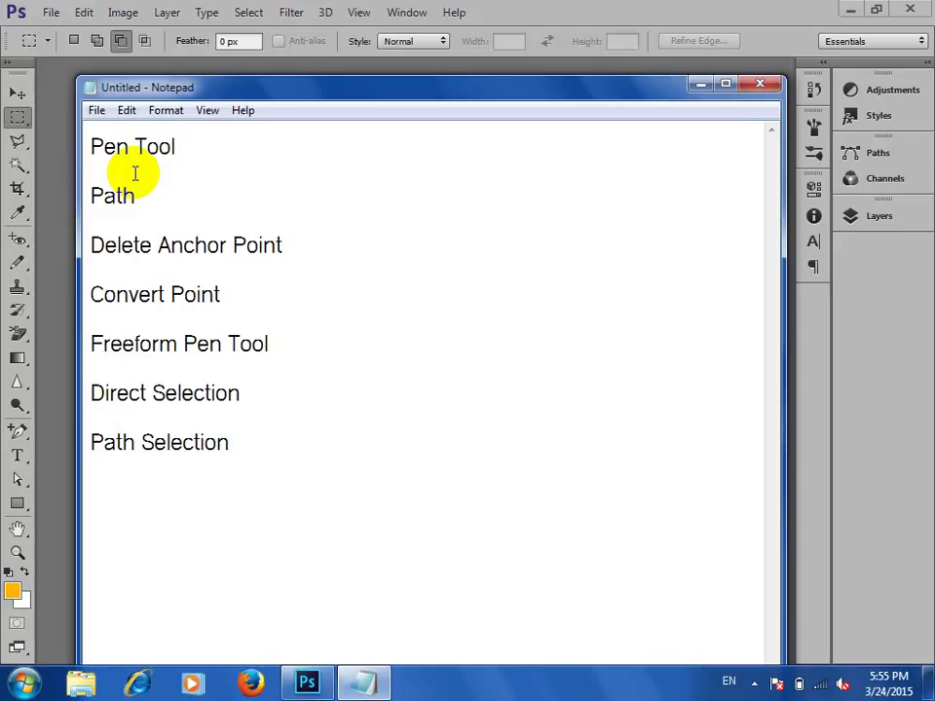
- Add "Shape Tools (Rectangle )" as the last topic, below "Path Selection"
key(Return)
text(Shape Tools)
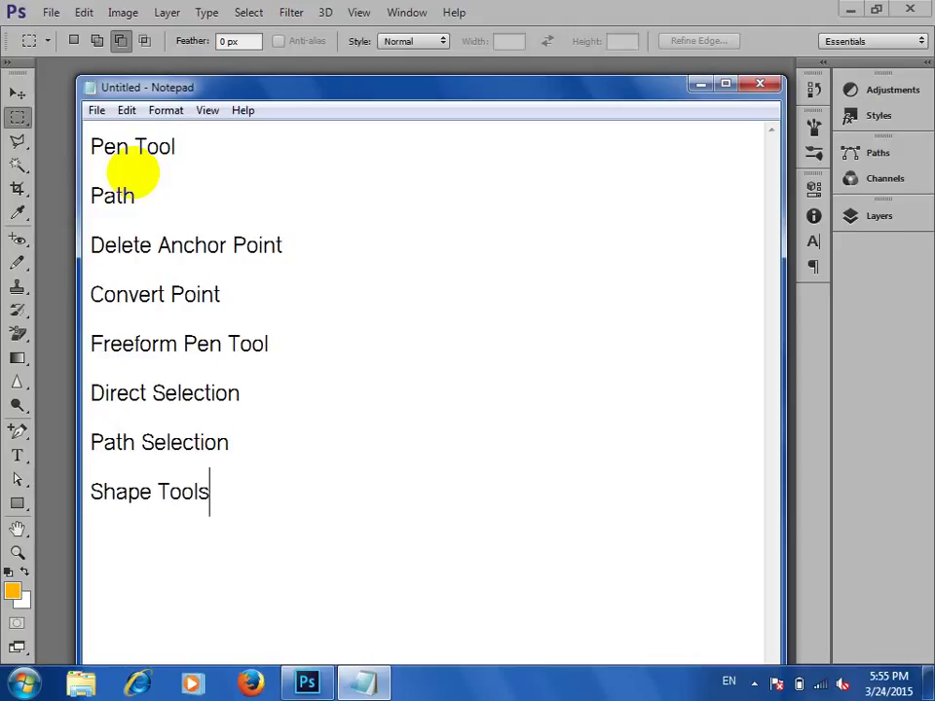
key(BackSpace)
text(s)
key(Return)
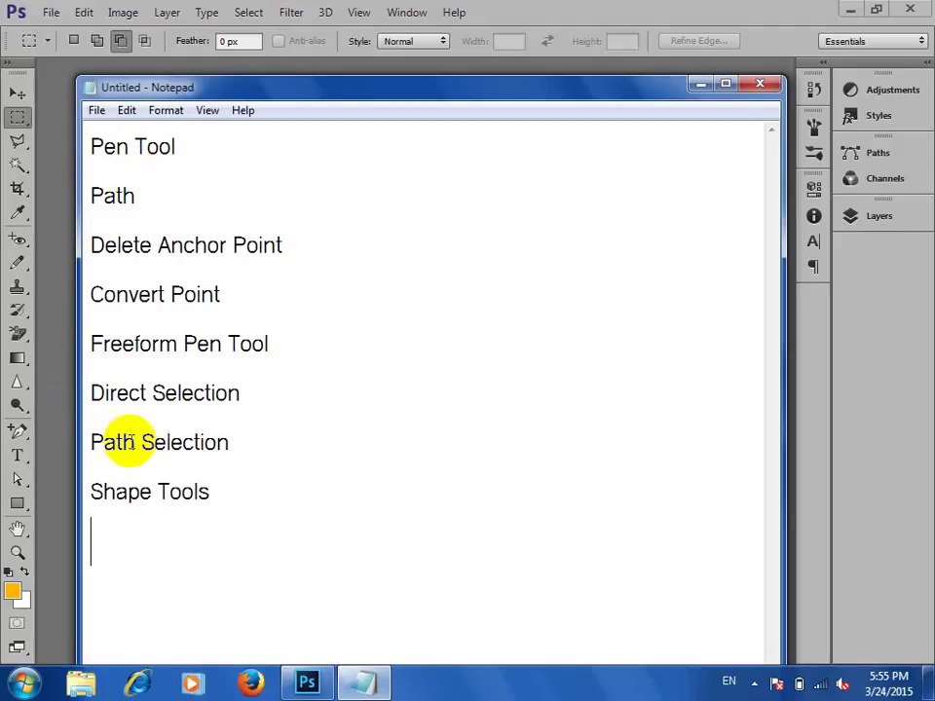
drag(90, 441, 237, 444)
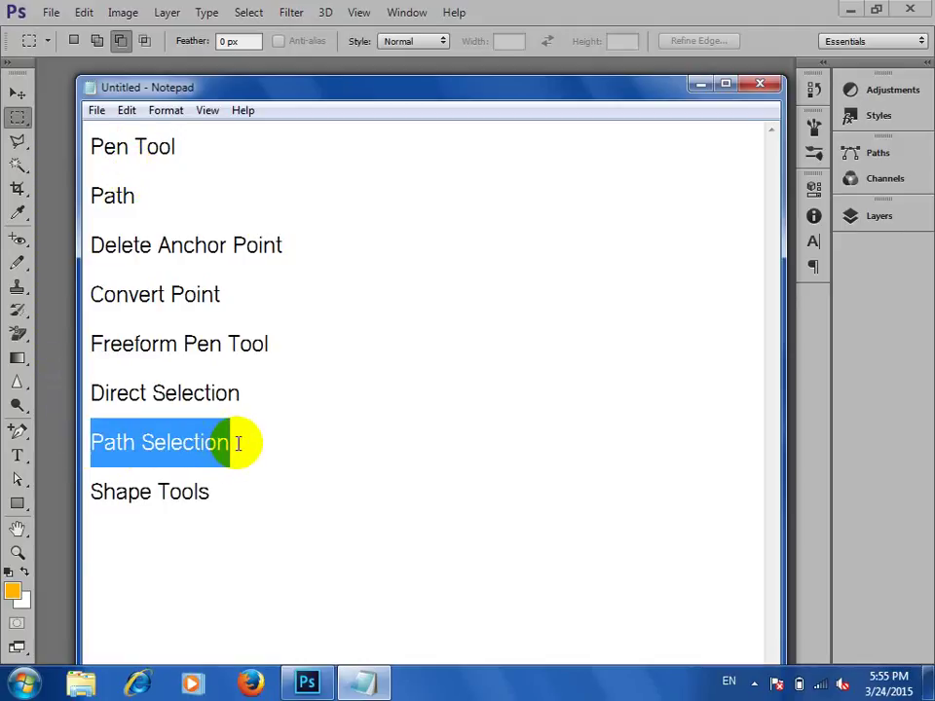
click(216, 494)
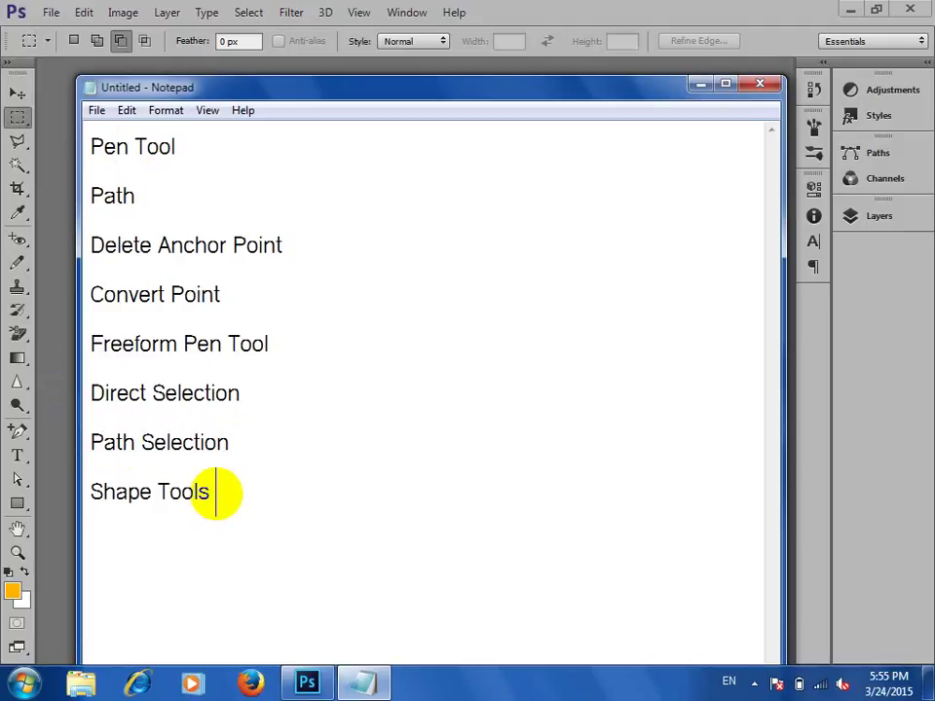
text((Rec)
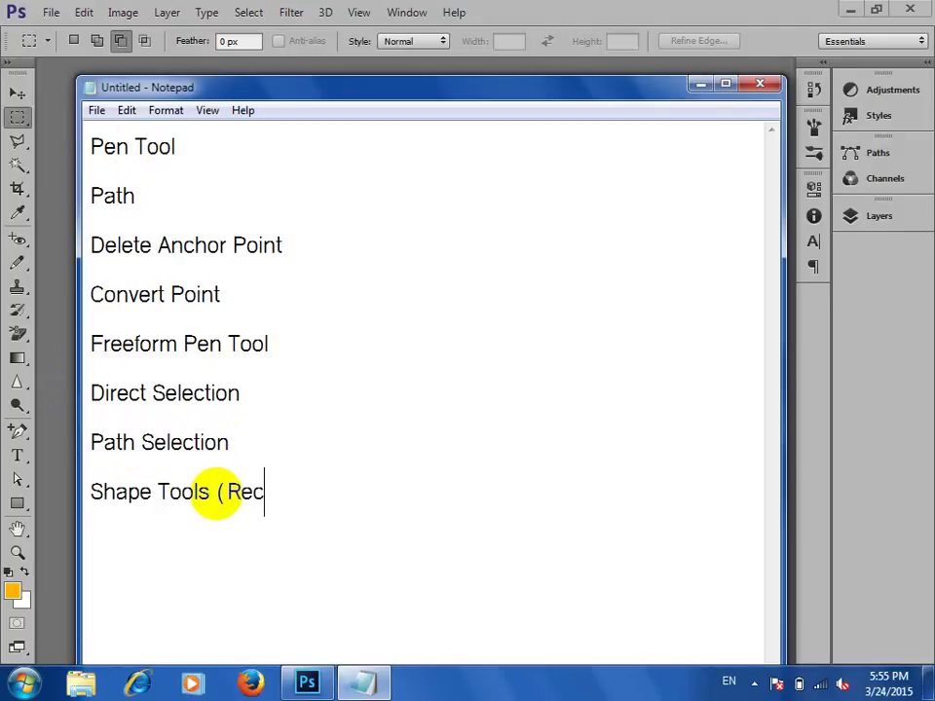
text(tangle ))
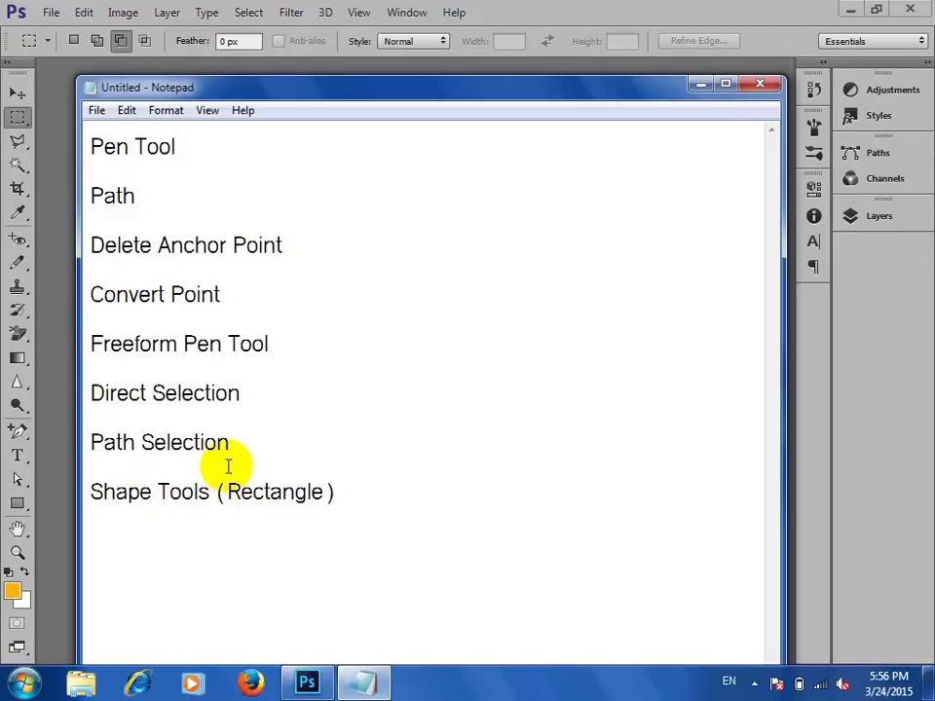
- Highlight the "Path Selection" line, and minimize Notepad to return to Photoshop
drag(239, 444, 100, 445)
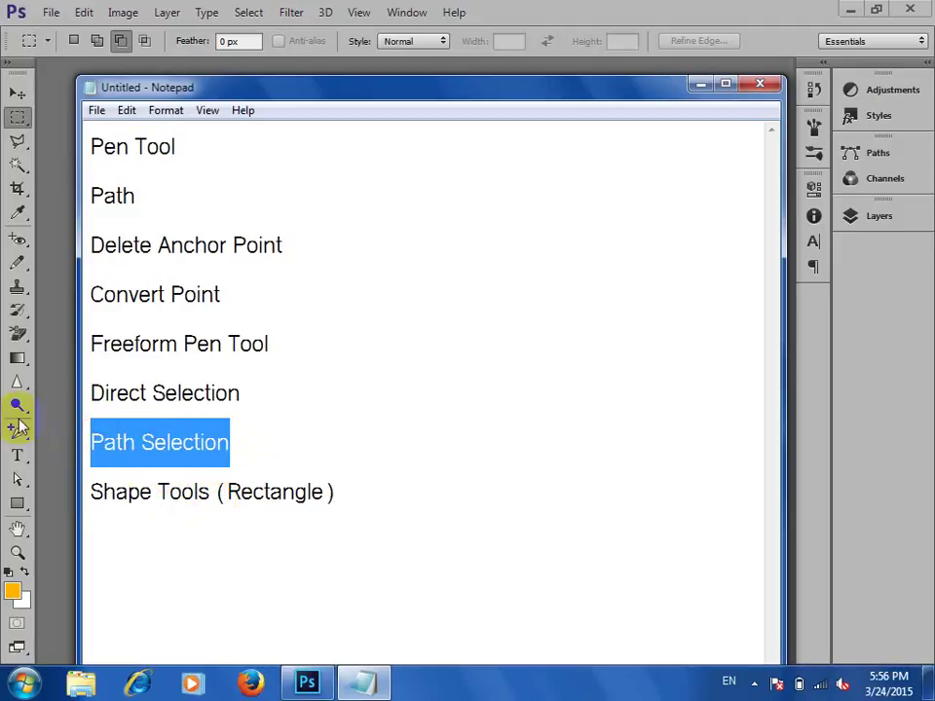
click(710, 86)
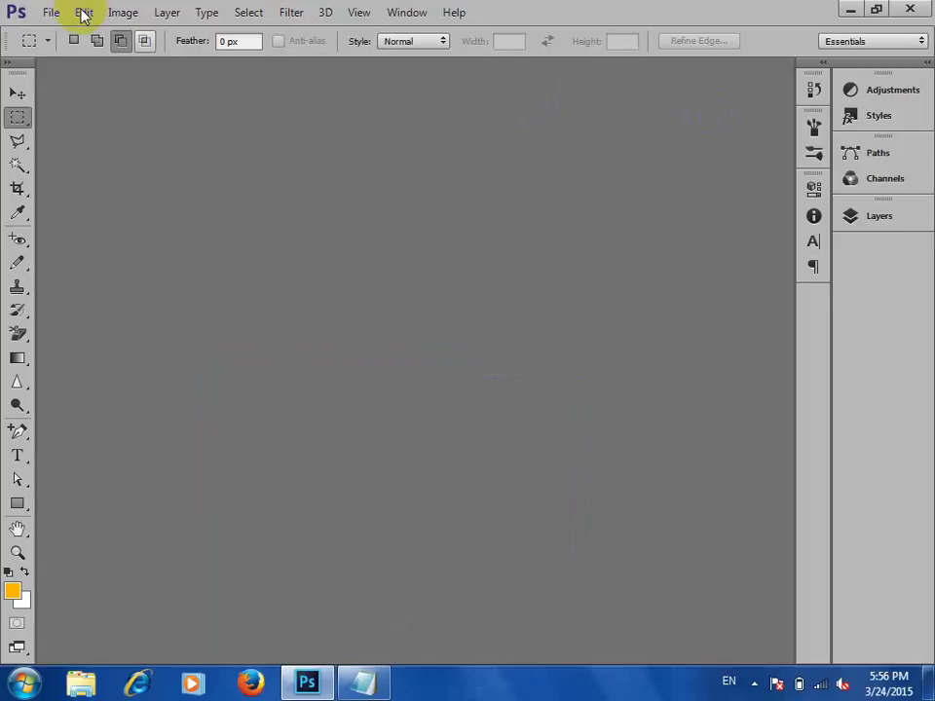
click(54, 11)
click(78, 51)
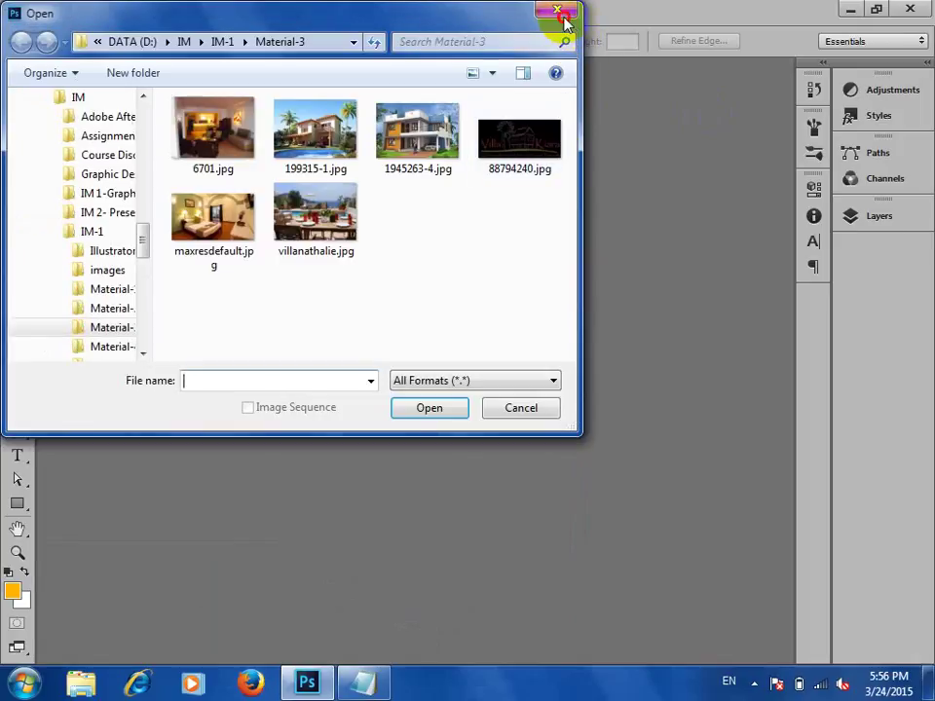
click(560, 14)
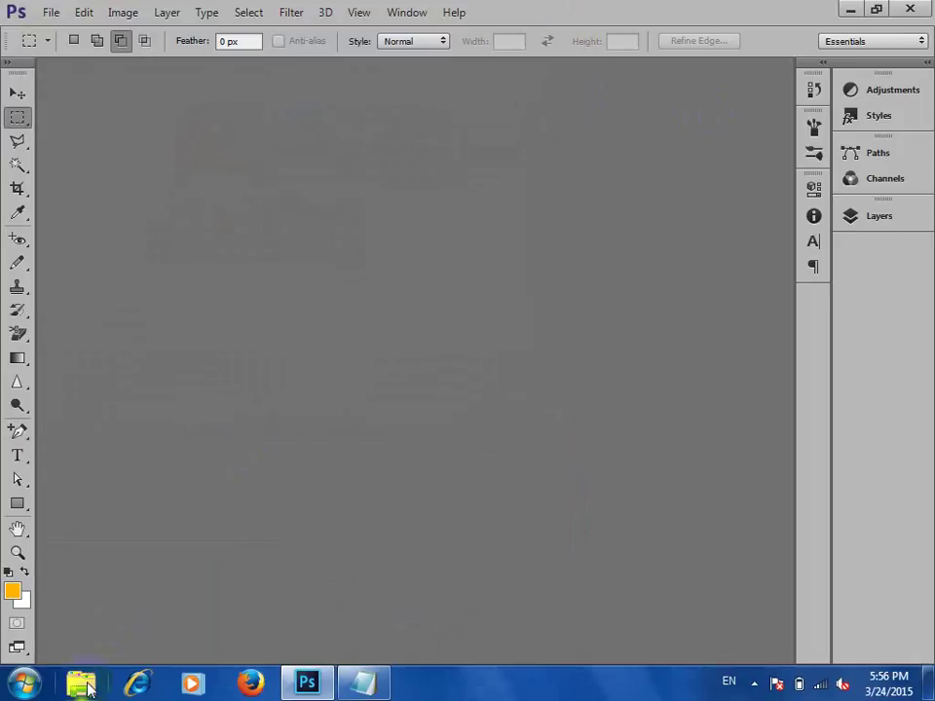
- Switch to Windows Explorer and show the contents of the DATA (D:) drive
click(82, 682)
drag(256, 281, 269, 518)
scroll(68, 317, up, 7)
click(60, 308)
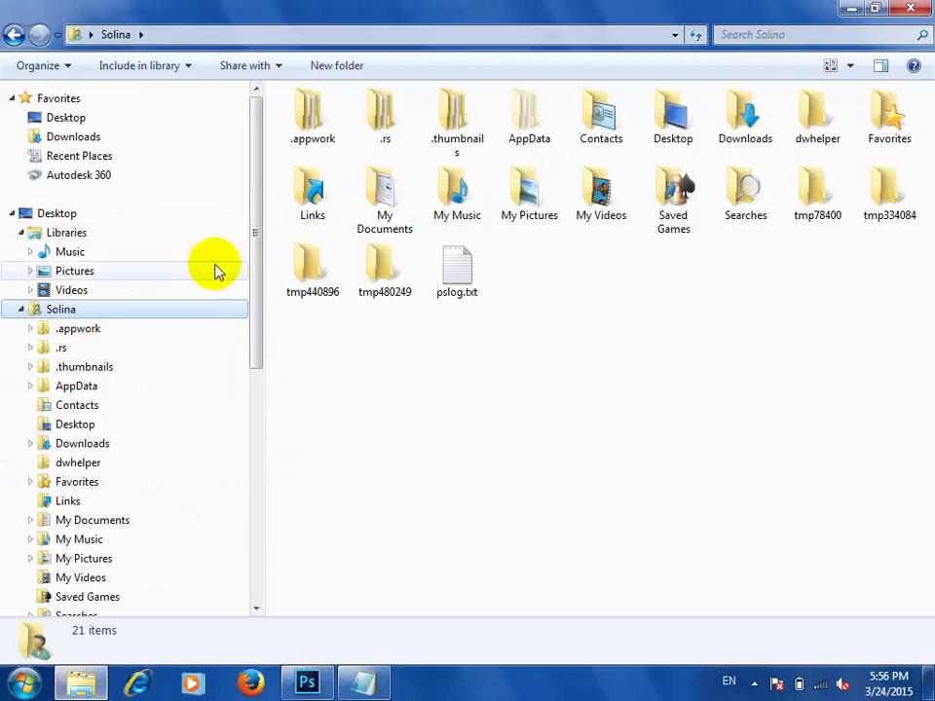
scroll(216, 430, down, 5)
click(68, 435)
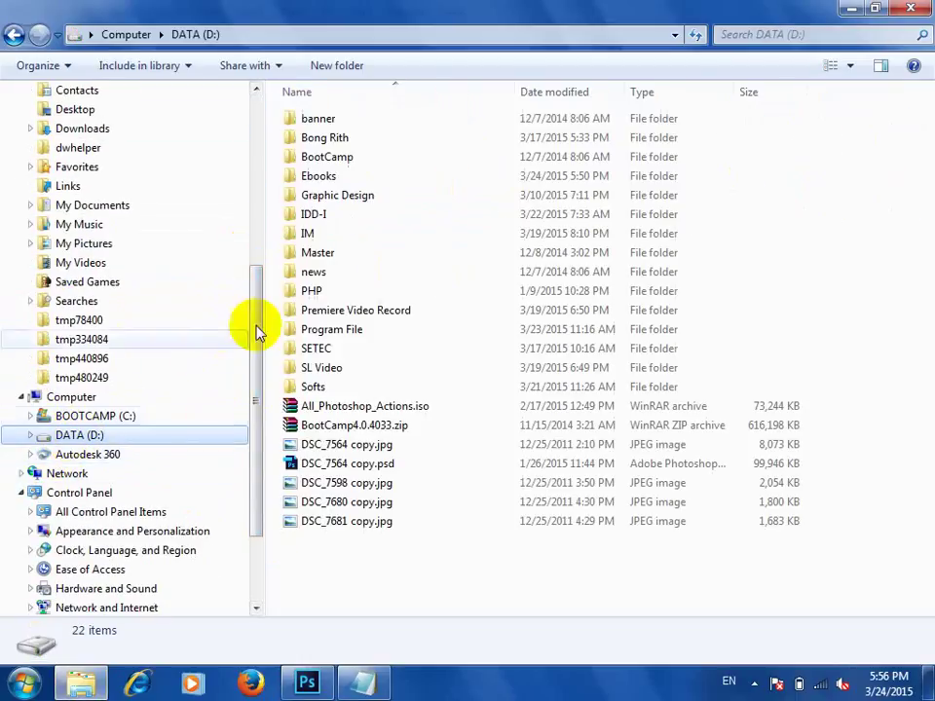
- Browse the D: drive to the SL Video\SL2\Practices\Logo folder
double_click(312, 234)
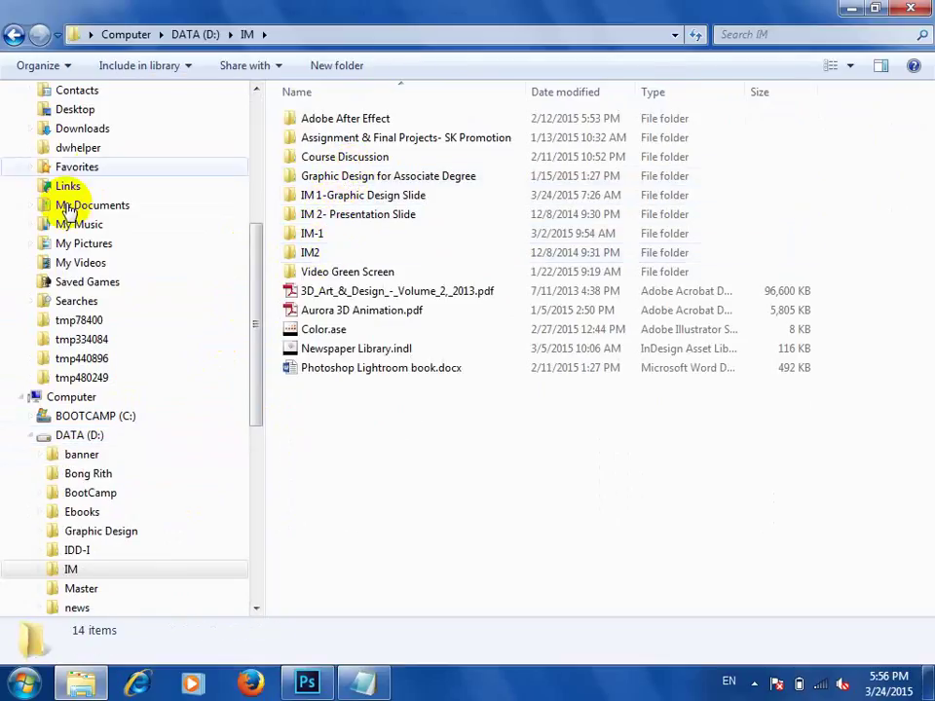
drag(252, 401, 252, 546)
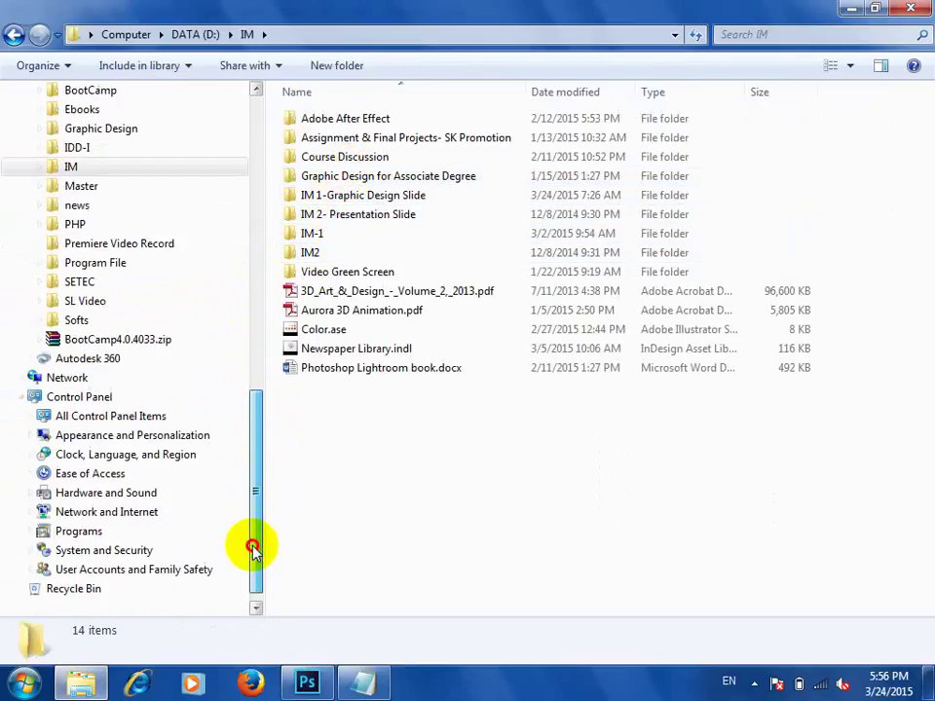
click(98, 303)
double_click(334, 155)
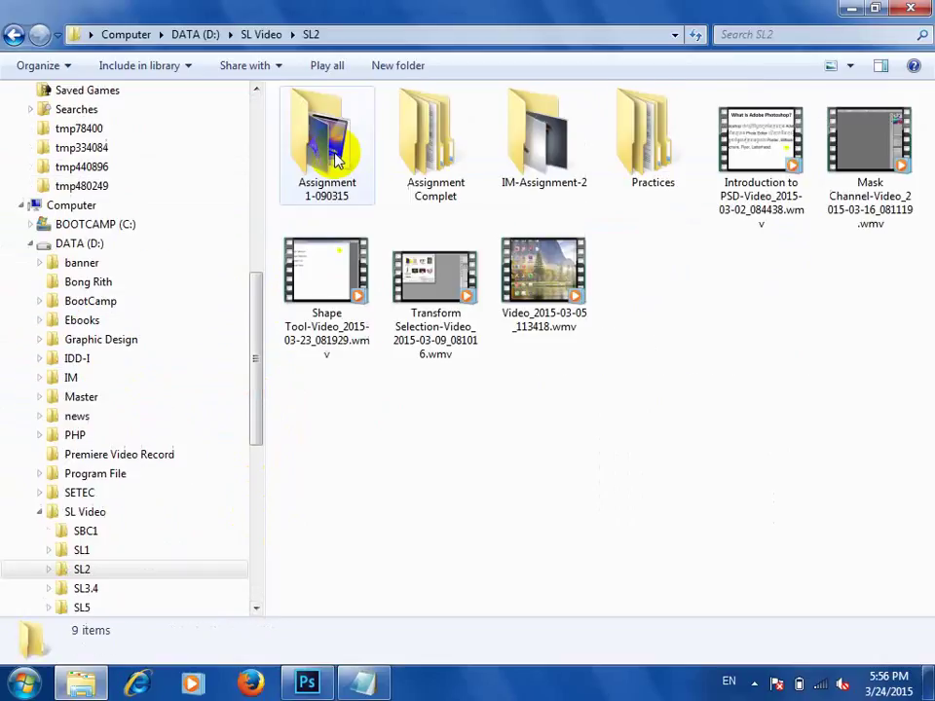
double_click(680, 154)
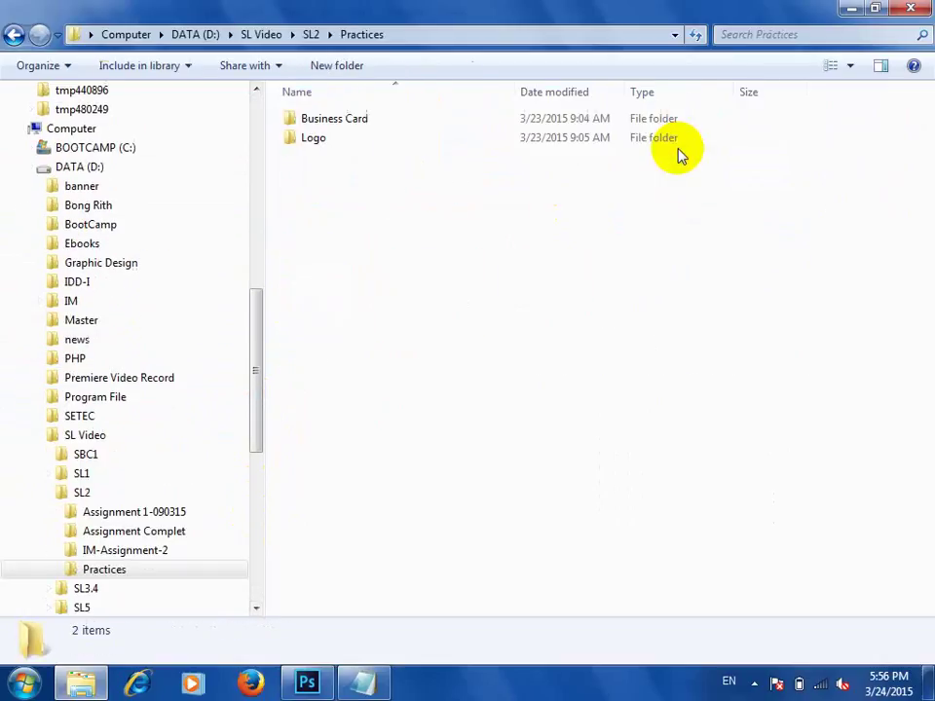
click(332, 138)
double_click(331, 139)
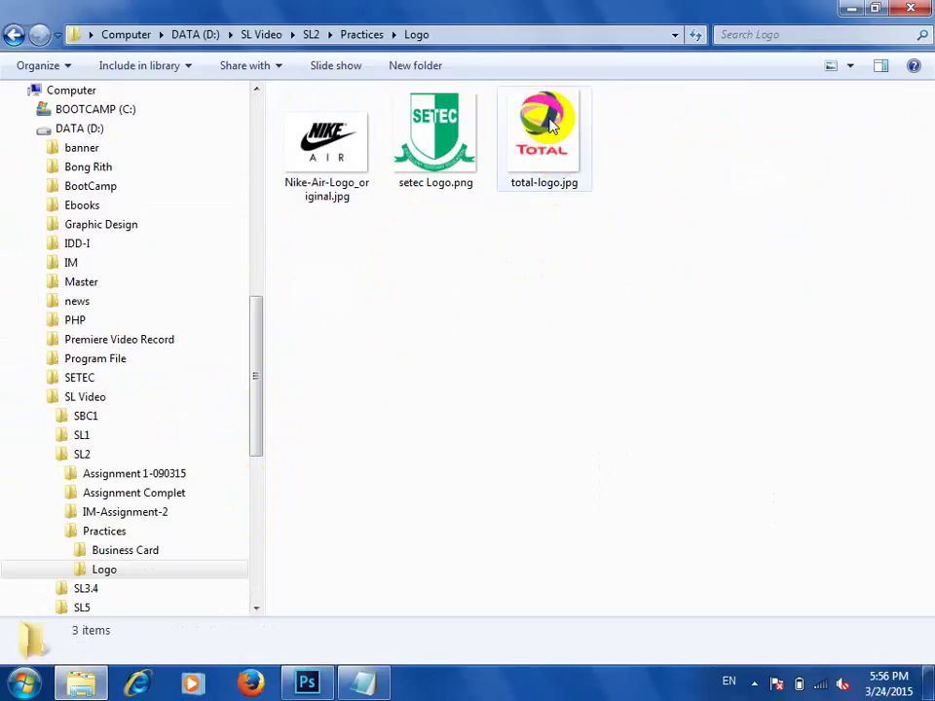
- Open total-logo.jpg from the Logo folder in Photoshop
click(557, 151)
drag(552, 133, 535, 98)
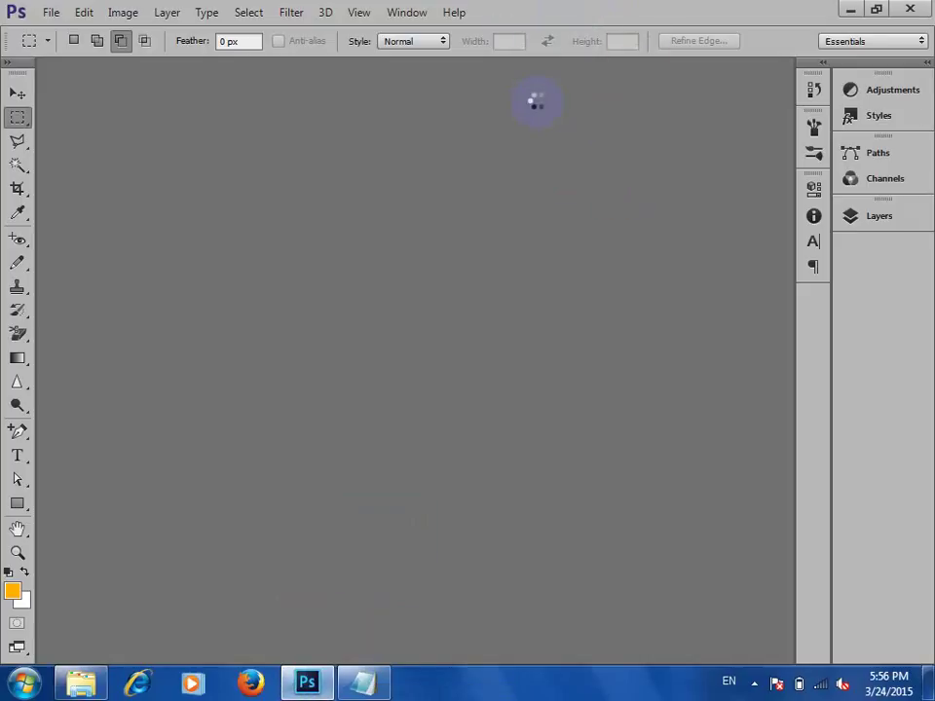
scroll(552, 261, up, 5)
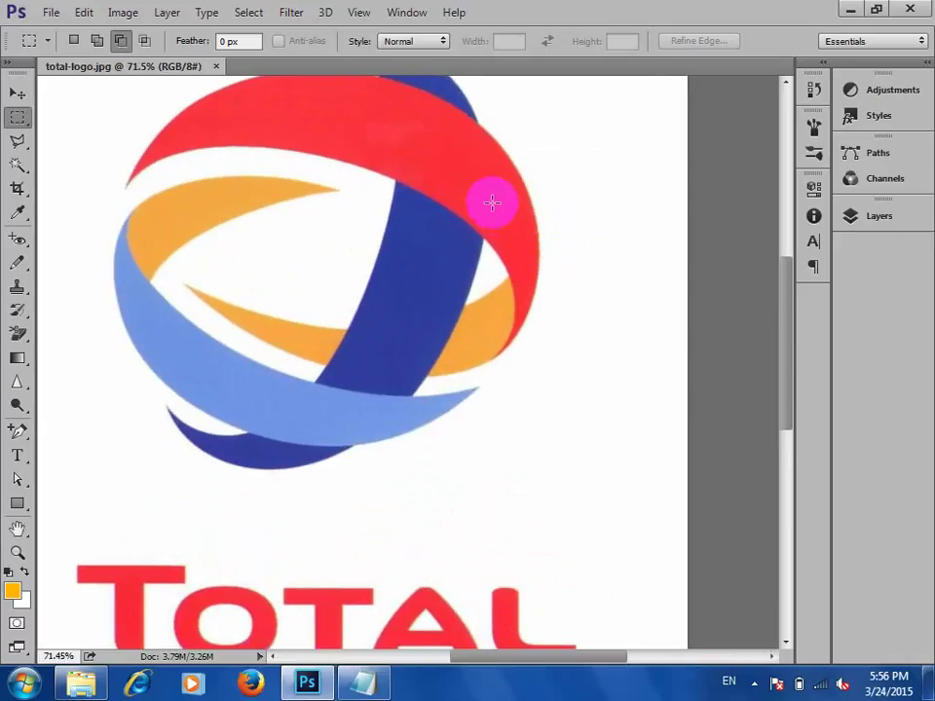
scroll(424, 225, down, 3)
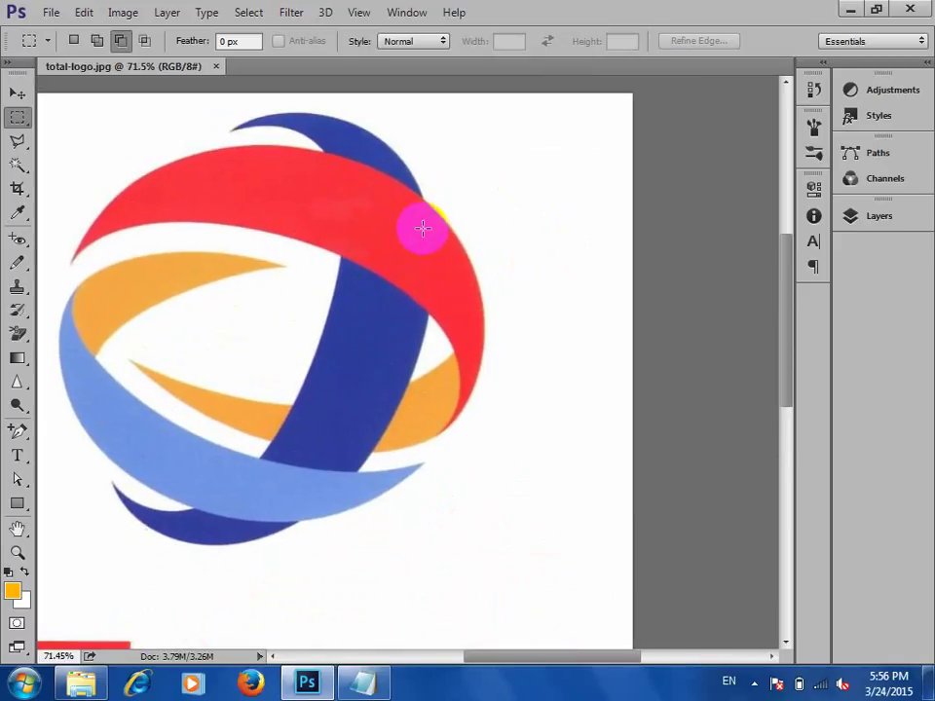
scroll(411, 225, down, 2)
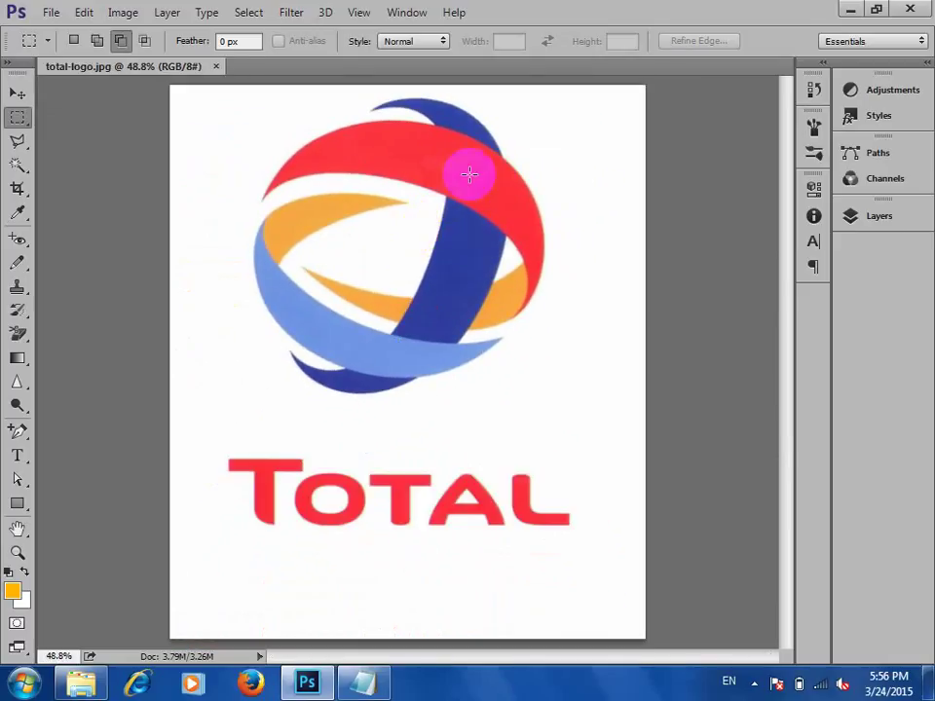
scroll(470, 172, up, 3)
drag(465, 219, 394, 298)
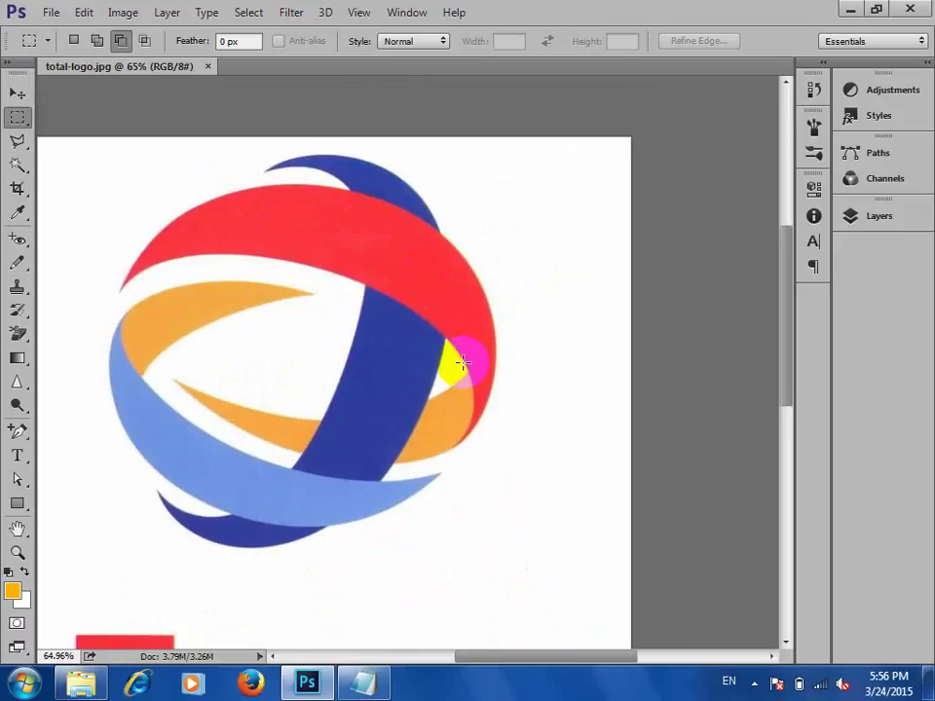
- Draw a closed four-point straight-segment path with the Pen tool, anchored at both tips and the outer and inner edges of the red band
click(147, 353)
click(426, 298)
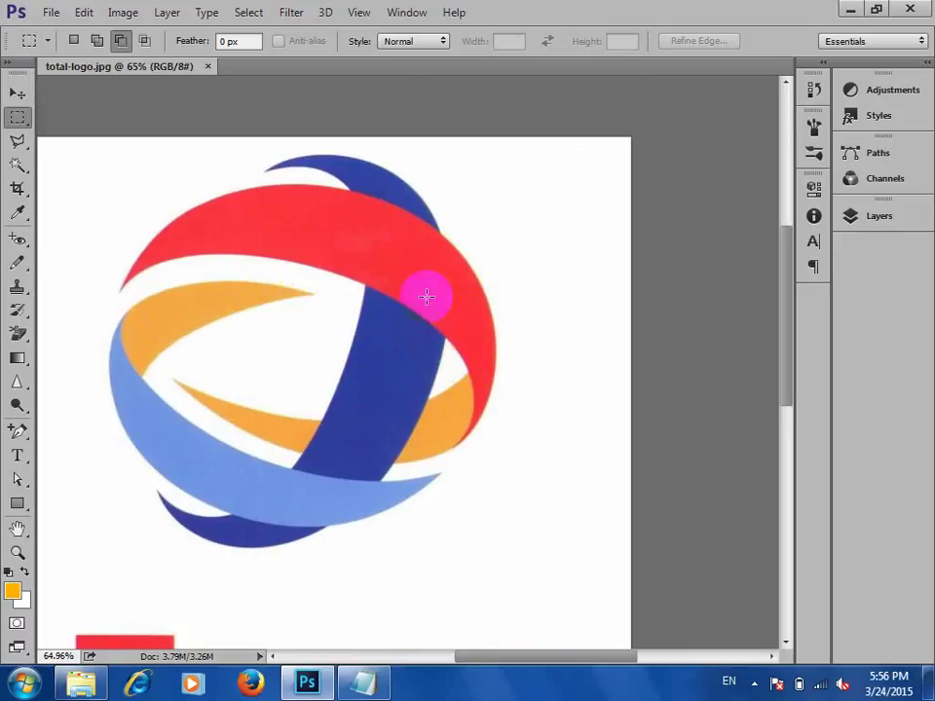
drag(17, 431, 50, 466)
key(p)
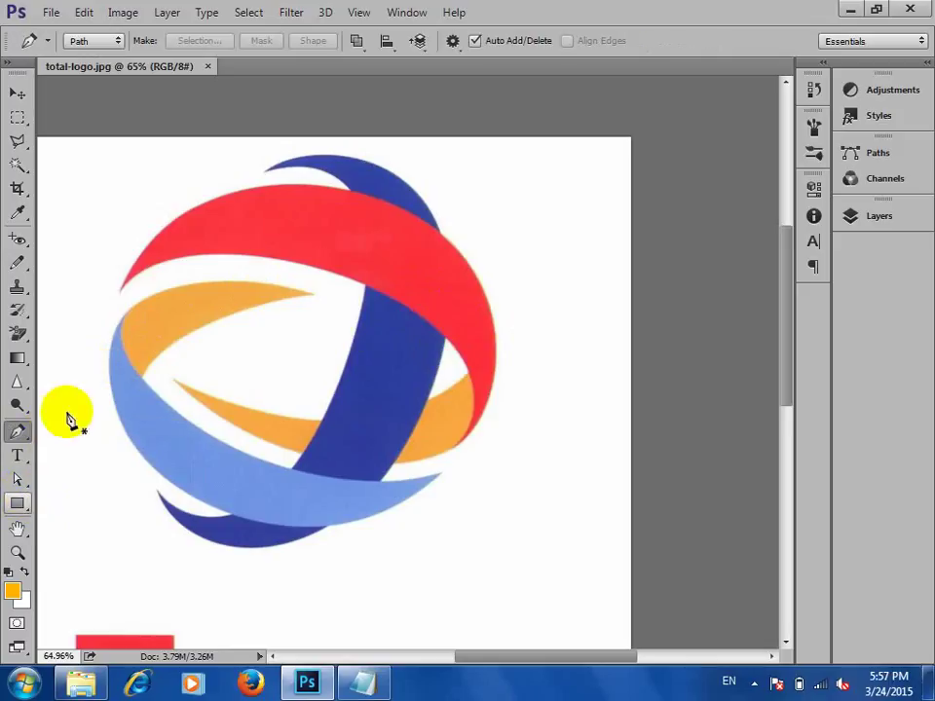
click(121, 294)
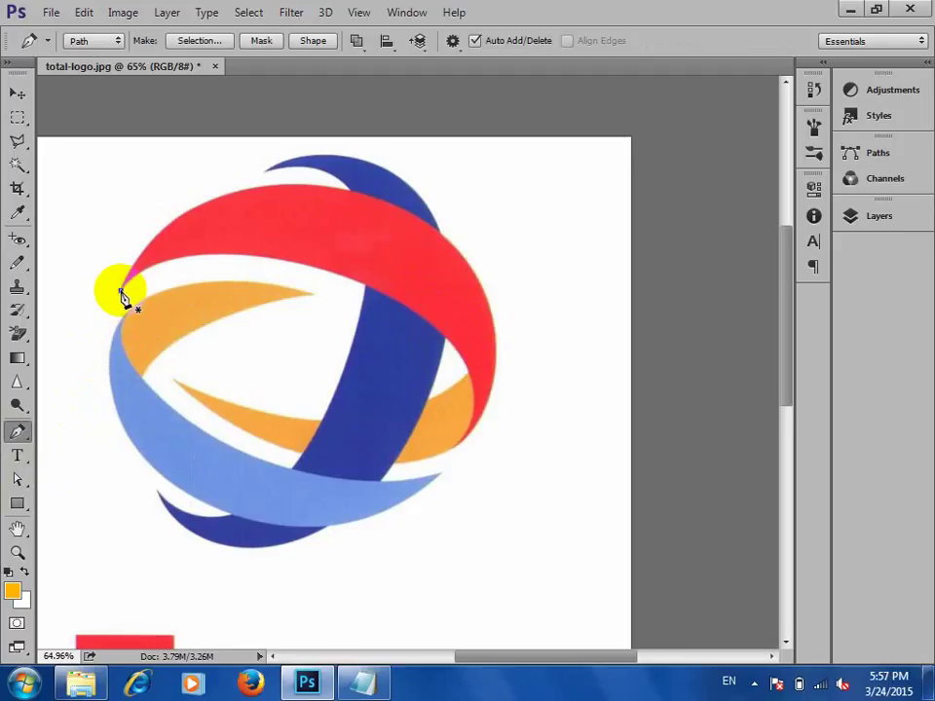
click(406, 211)
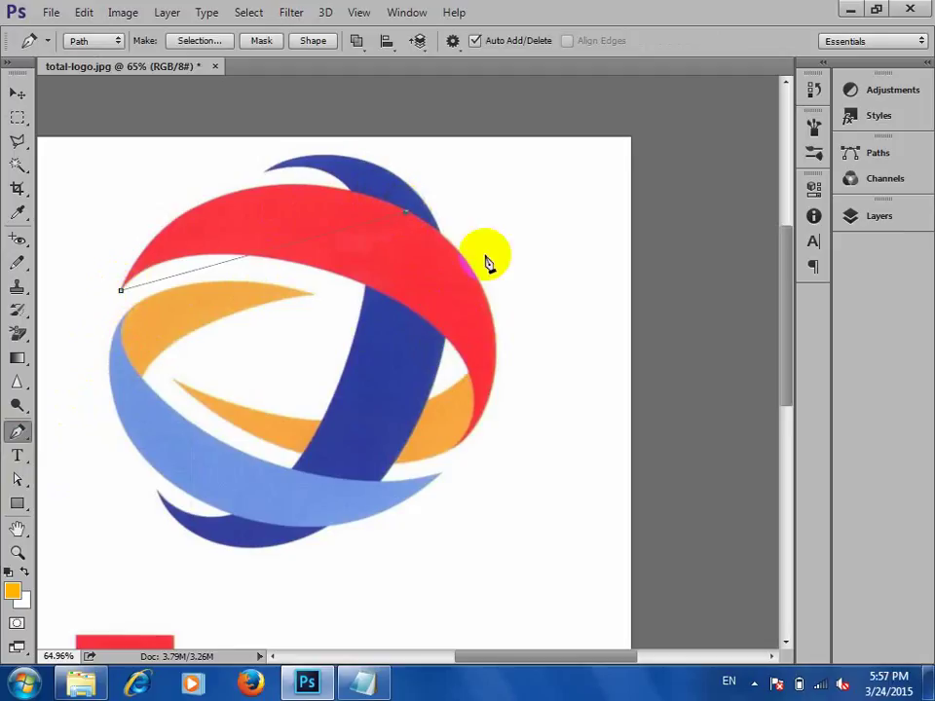
drag(485, 420, 459, 458)
click(444, 447)
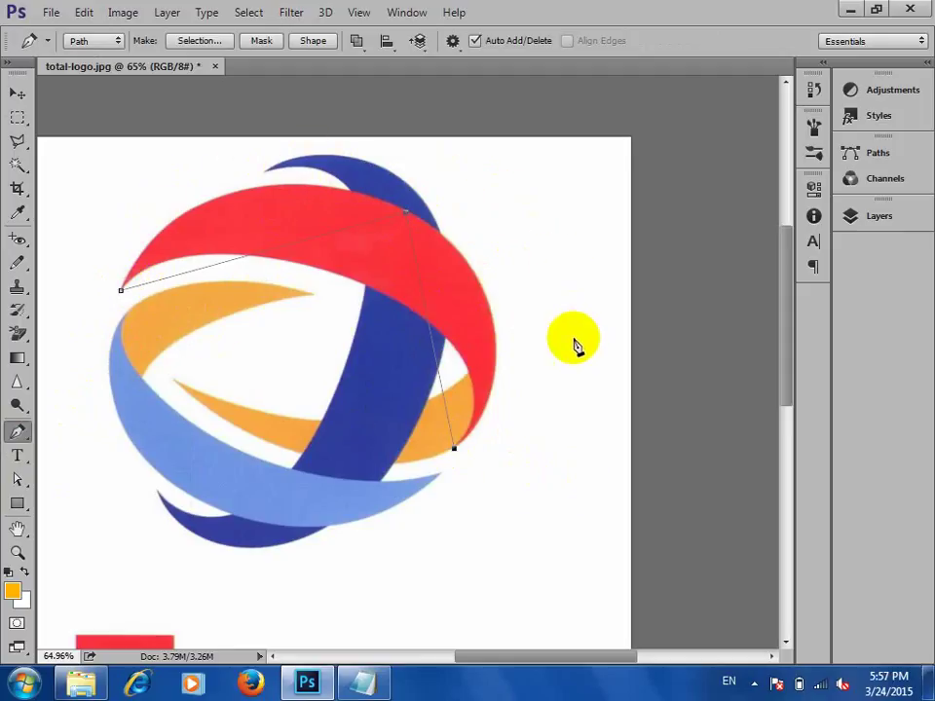
mouse_move(482, 422)
mouse_down()
mouse_move(493, 427)
mouse_move(442, 294)
mouse_move(362, 292)
mouse_up()
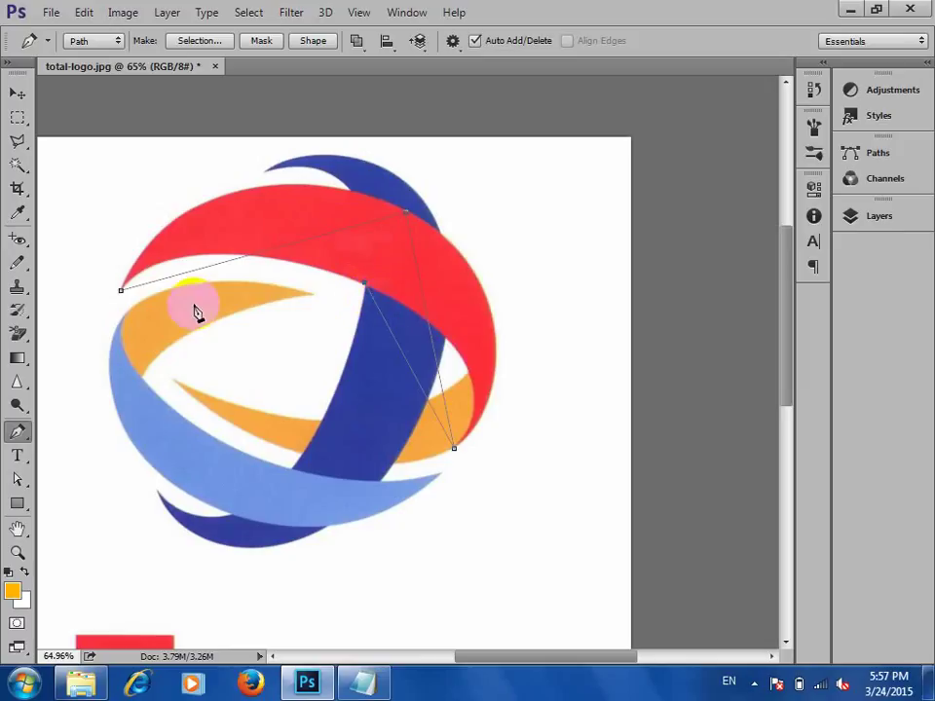
click(121, 294)
mouse_move(443, 256)
mouse_down()
mouse_move(396, 225)
mouse_move(265, 325)
mouse_up()
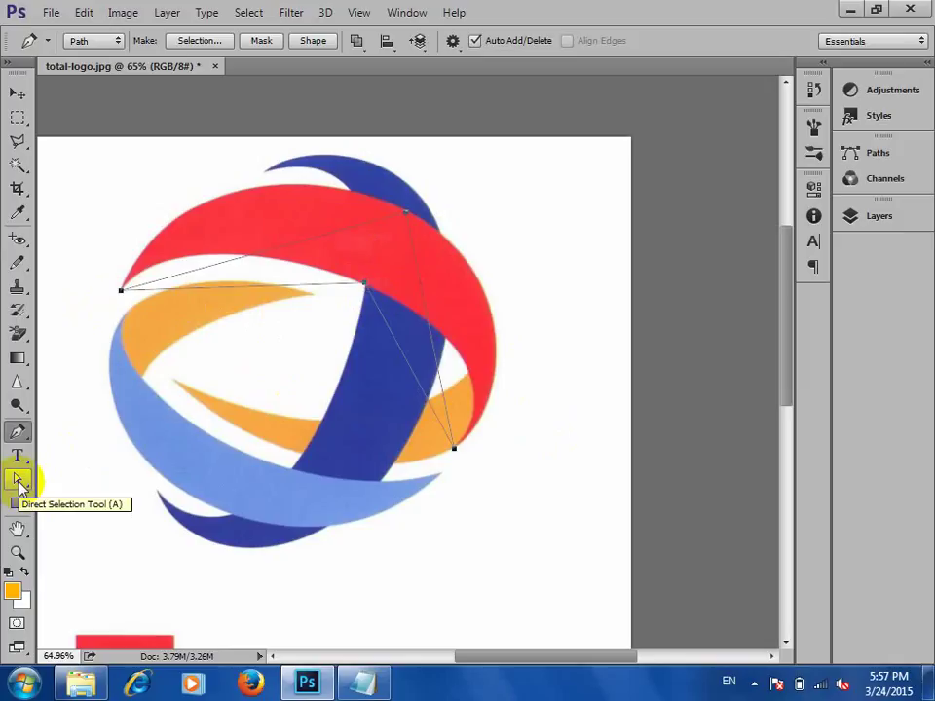
- Curve the path along the red band with the Convert Point tool, pulling handles from the outer-edge, inner-edge and left-tip anchors
drag(19, 432, 78, 499)
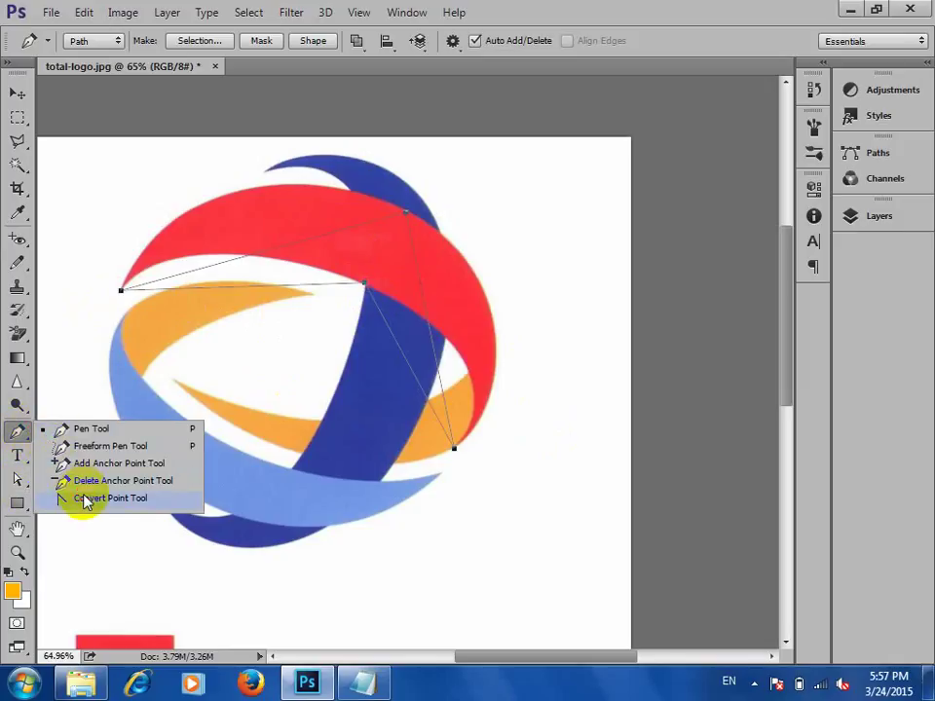
drag(389, 248, 568, 305)
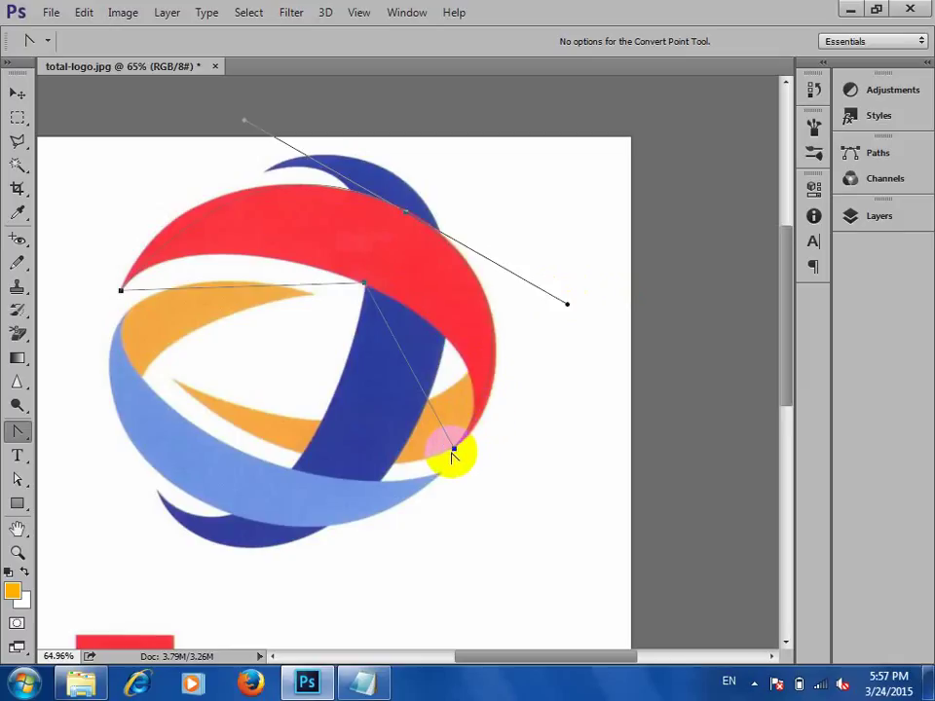
drag(453, 455, 495, 391)
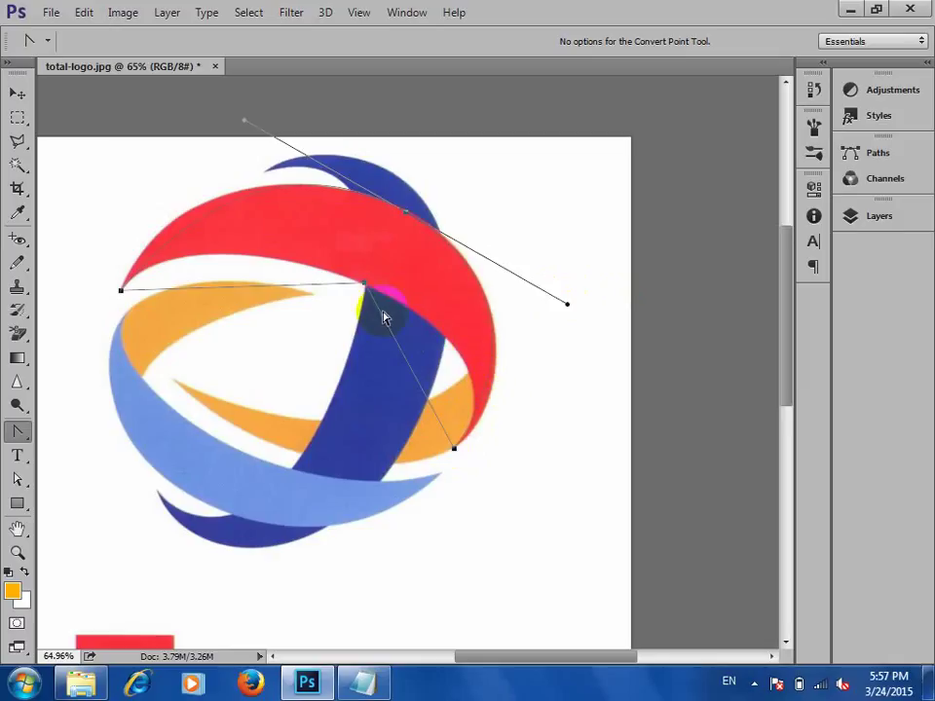
drag(362, 284, 223, 231)
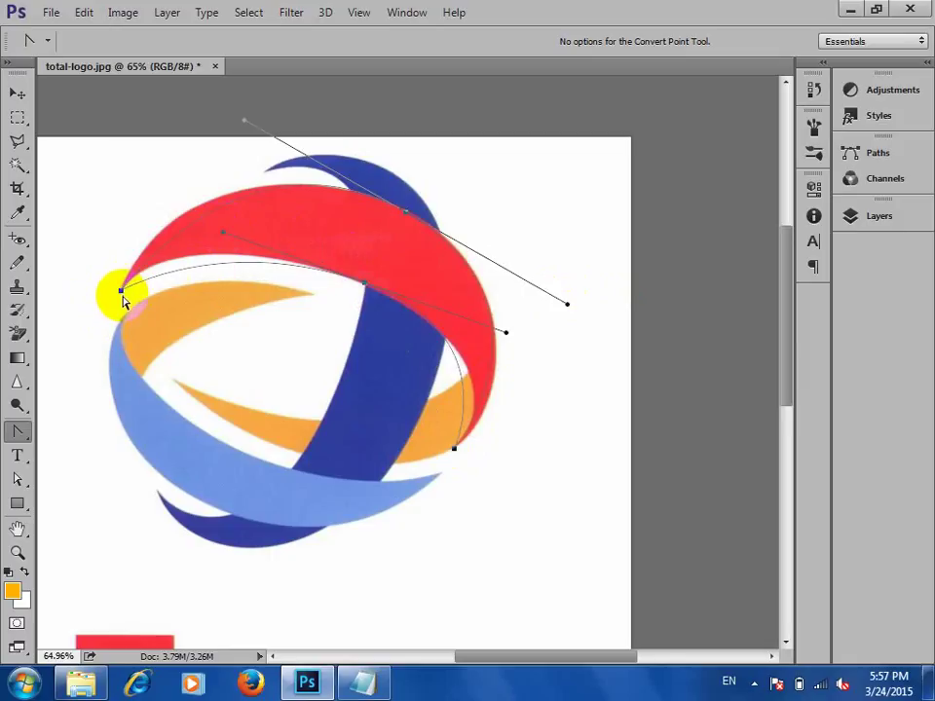
drag(115, 290, 155, 224)
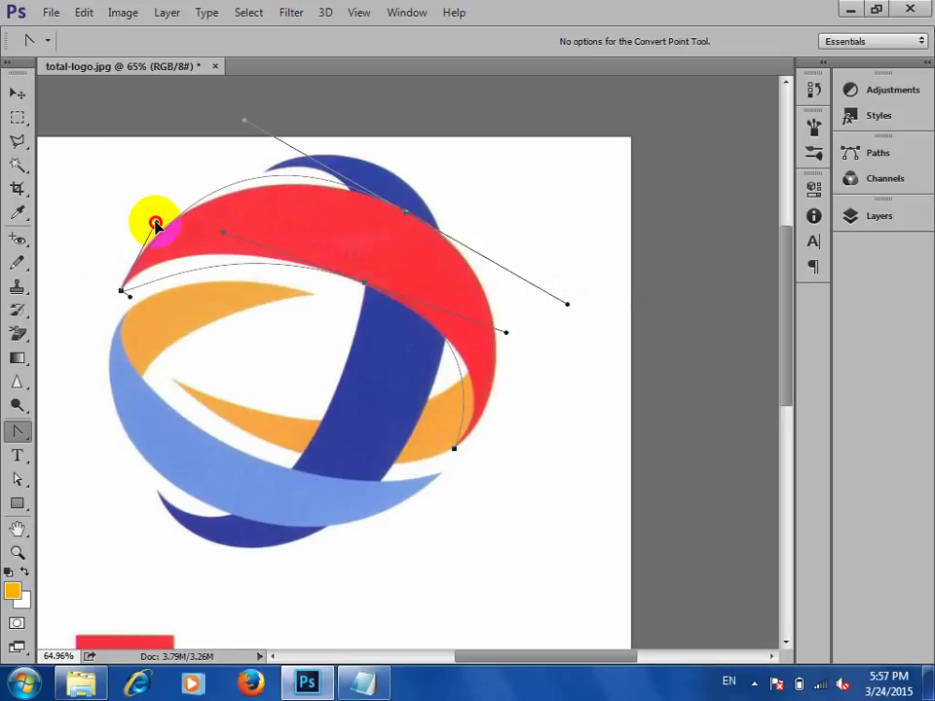
- Adjust the direction handles at both tips and on the outer and inner edges so the path fits the red band's outline
mouse_move(245, 127)
mouse_down()
mouse_move(238, 144)
mouse_move(247, 140)
mouse_up()
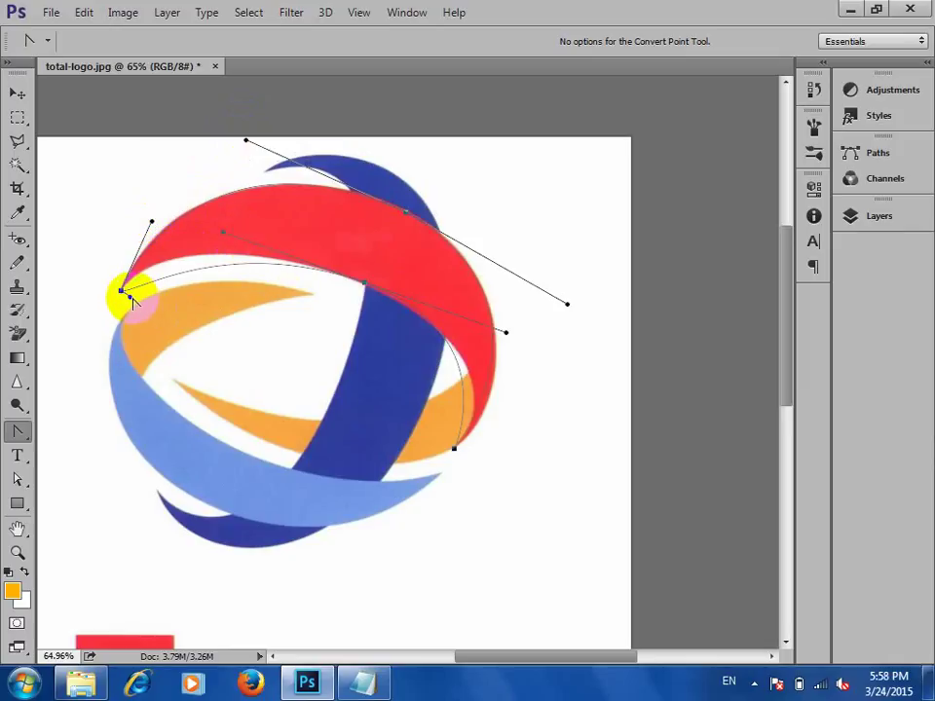
drag(126, 293, 146, 255)
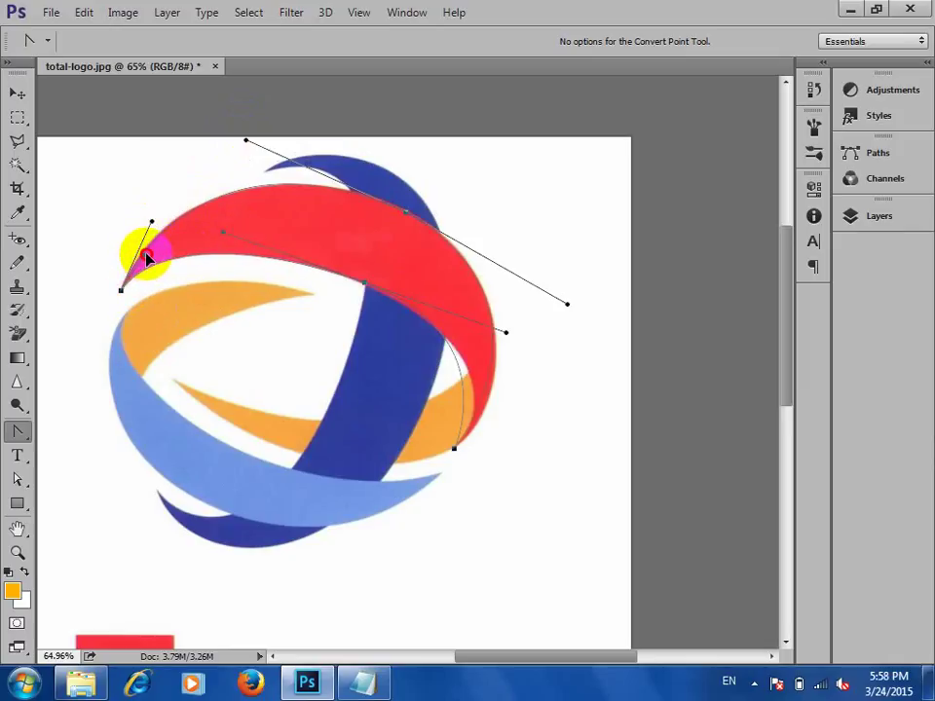
click(452, 448)
drag(451, 448, 494, 339)
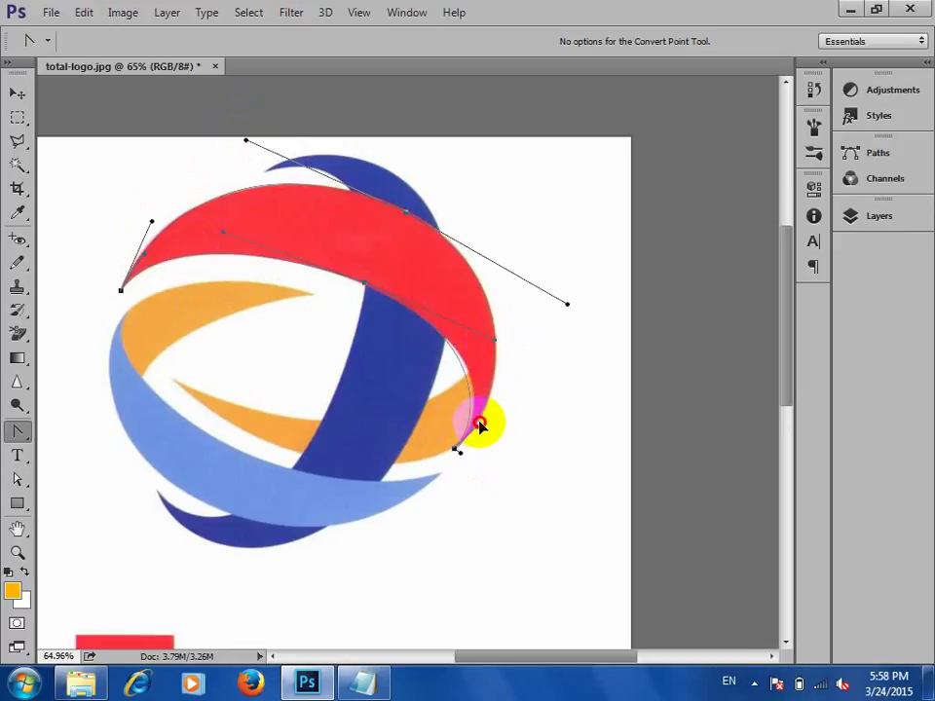
mouse_move(479, 424)
mouse_down()
mouse_move(492, 425)
mouse_move(458, 452)
mouse_move(480, 449)
mouse_move(495, 433)
mouse_move(491, 417)
mouse_up()
drag(567, 304, 544, 297)
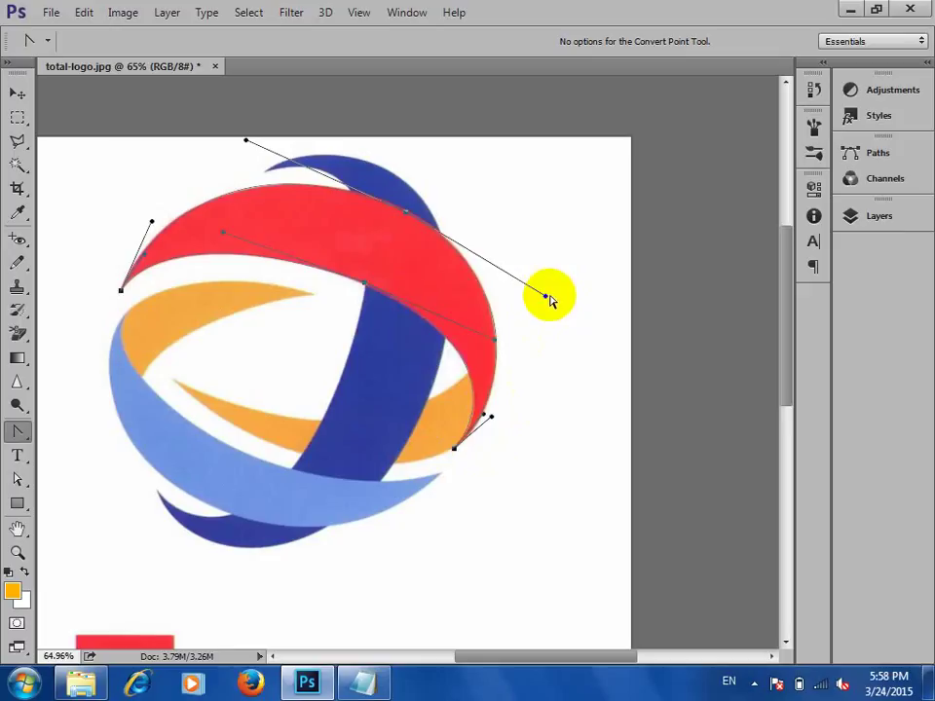
- Convert the path into a new anti-aliased selection with a 0-pixel feather, and add a new layer above Background
right_click(455, 283)
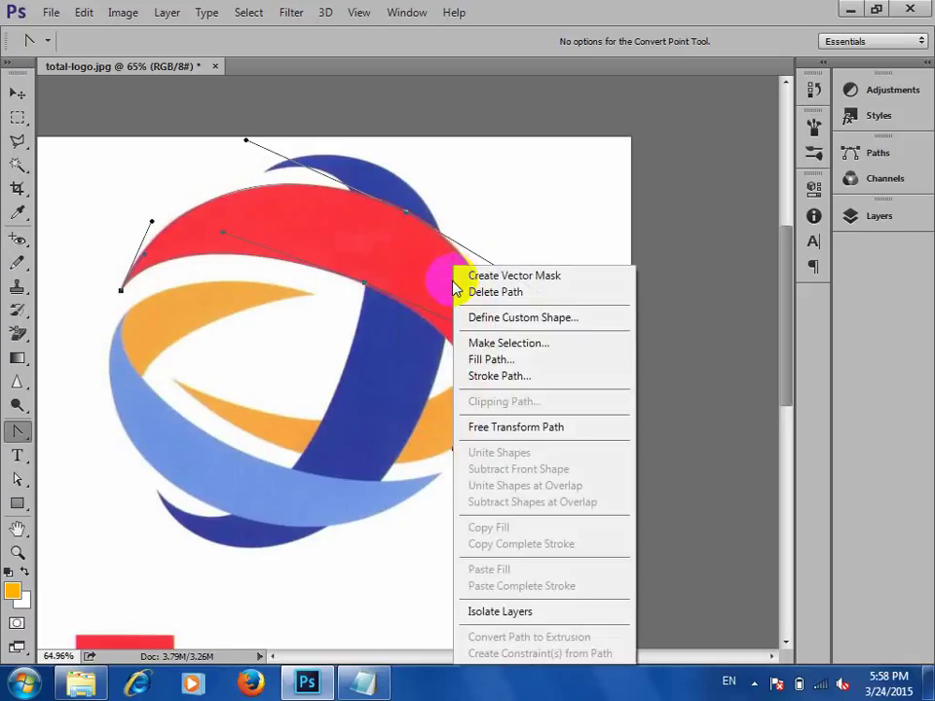
click(509, 345)
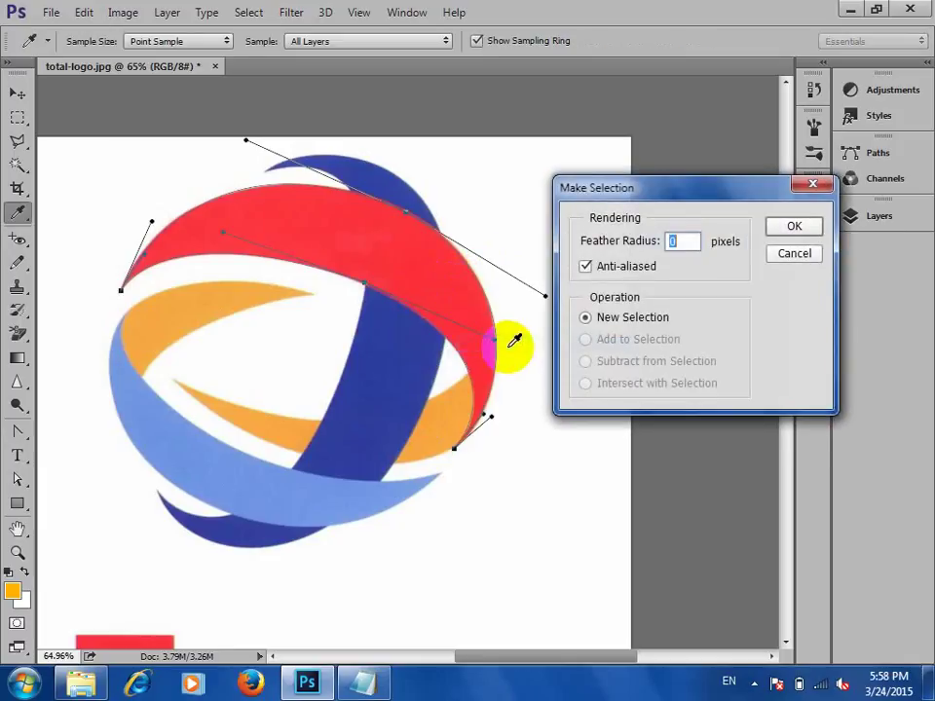
click(795, 228)
click(845, 224)
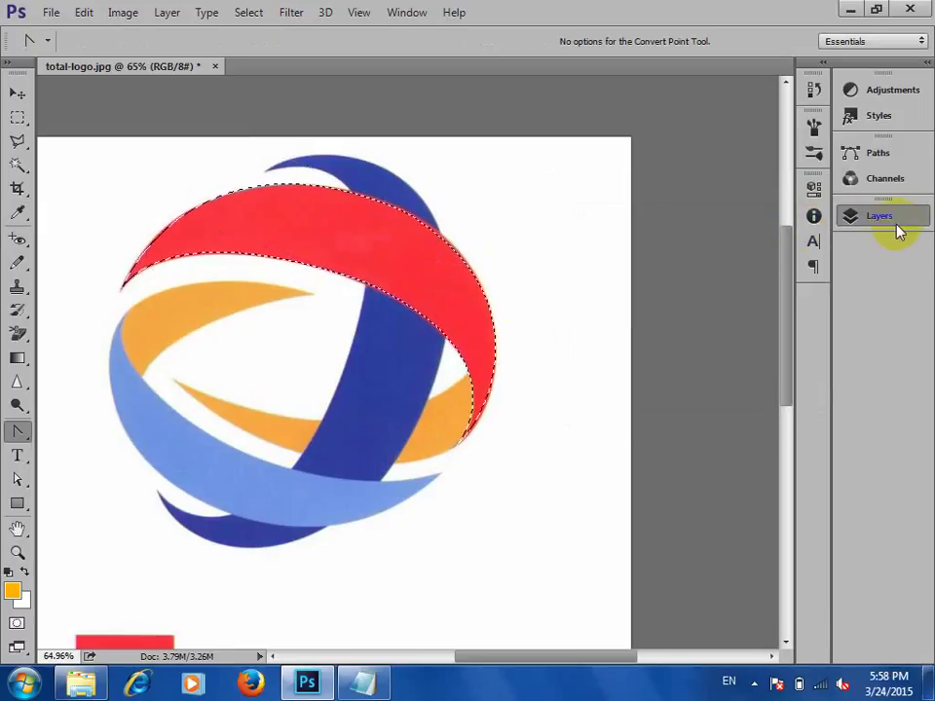
click(776, 605)
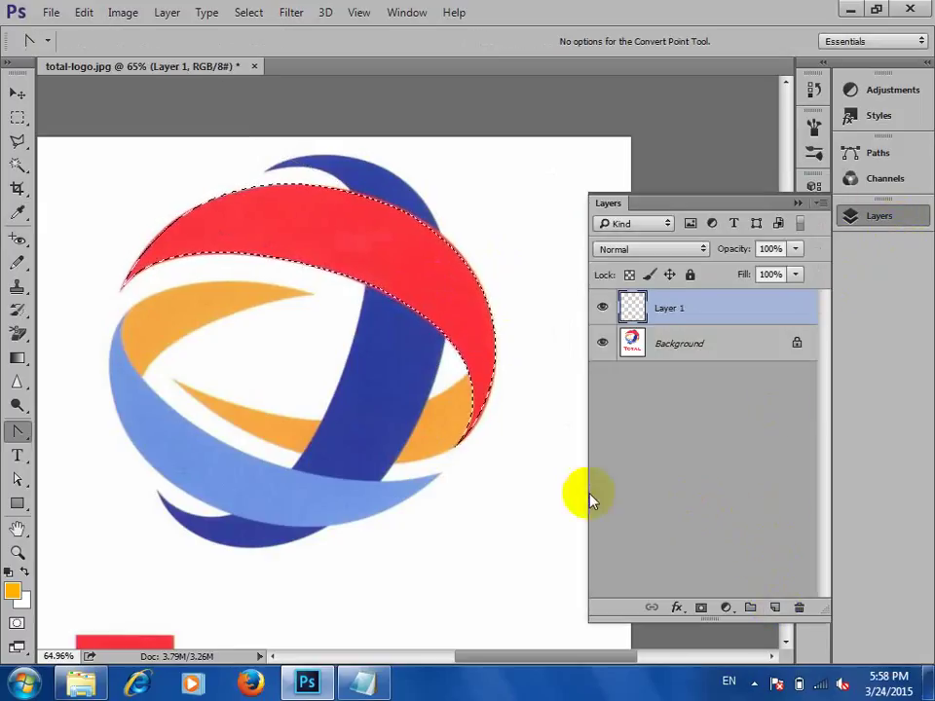
- Fill the selection on Layer 1 with red sampled from the band, and check the shape with the Background layer temporarily hidden
click(334, 217)
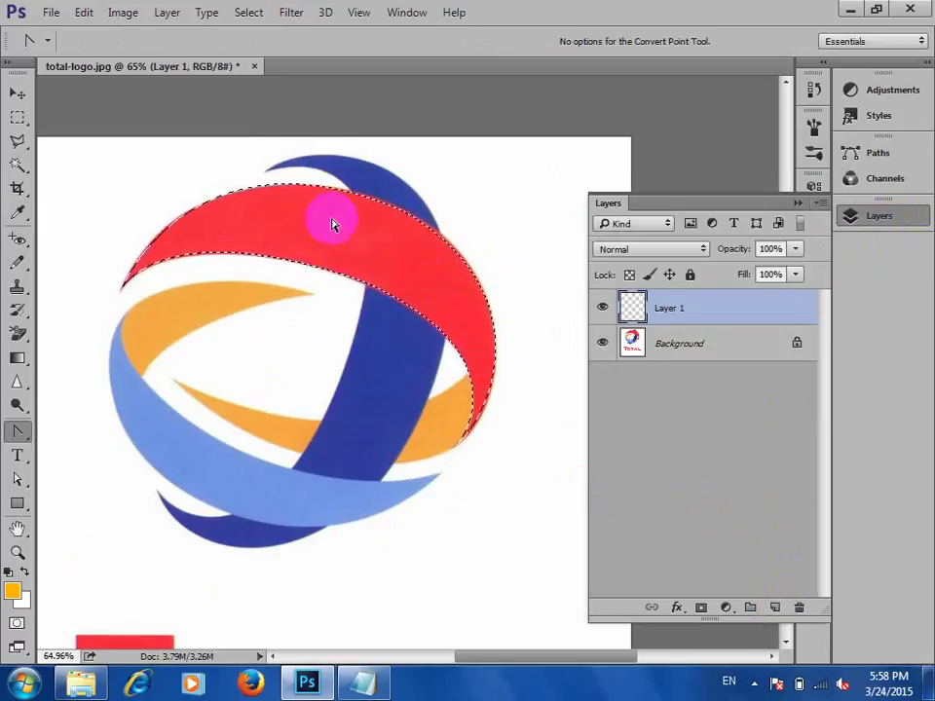
click(14, 214)
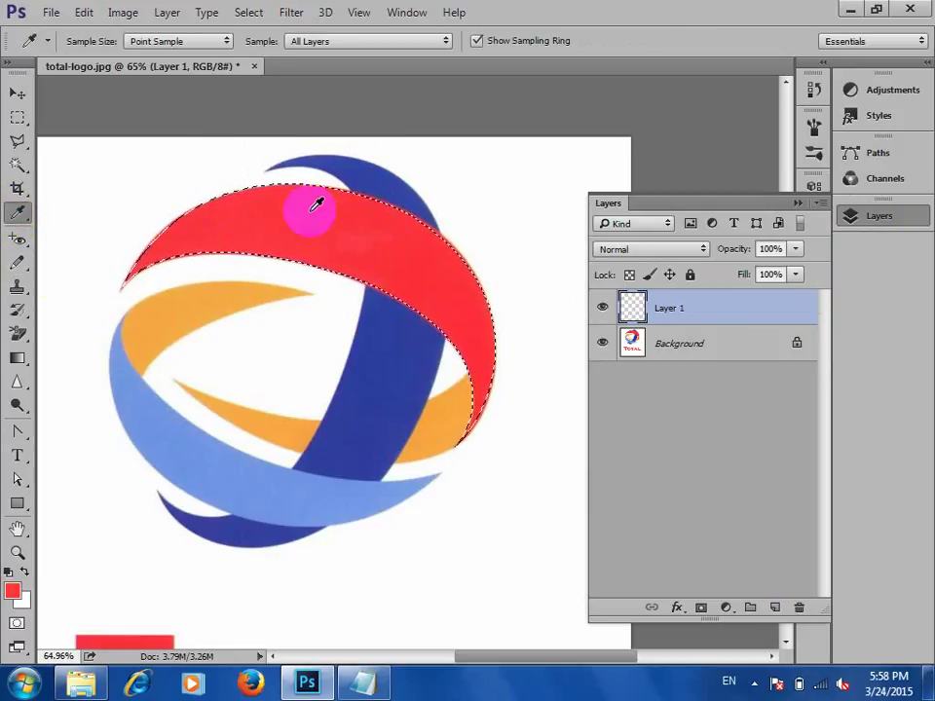
click(12, 591)
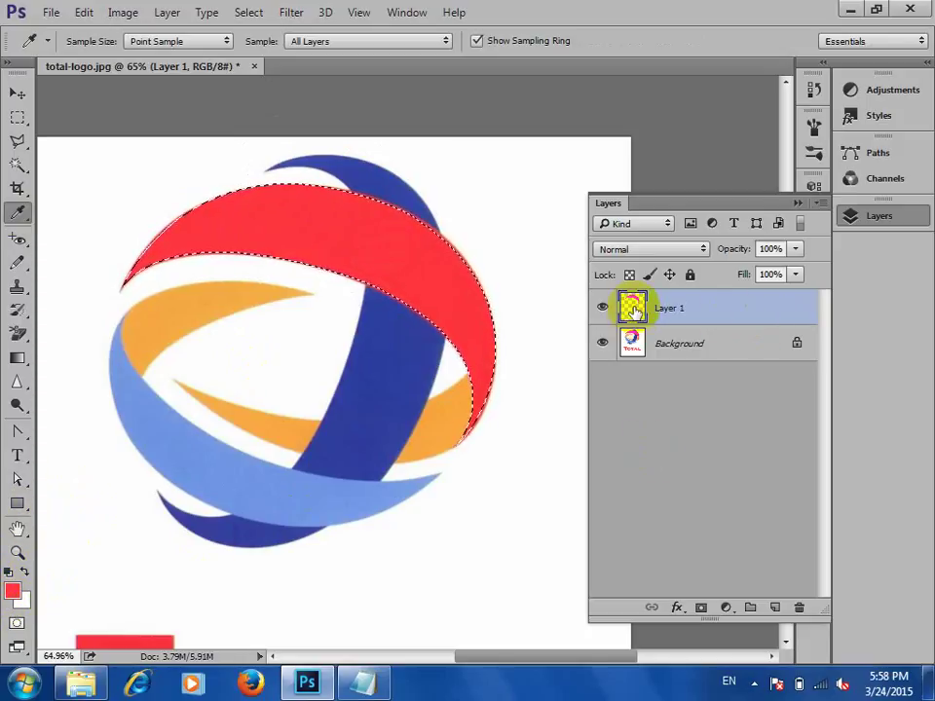
click(604, 344)
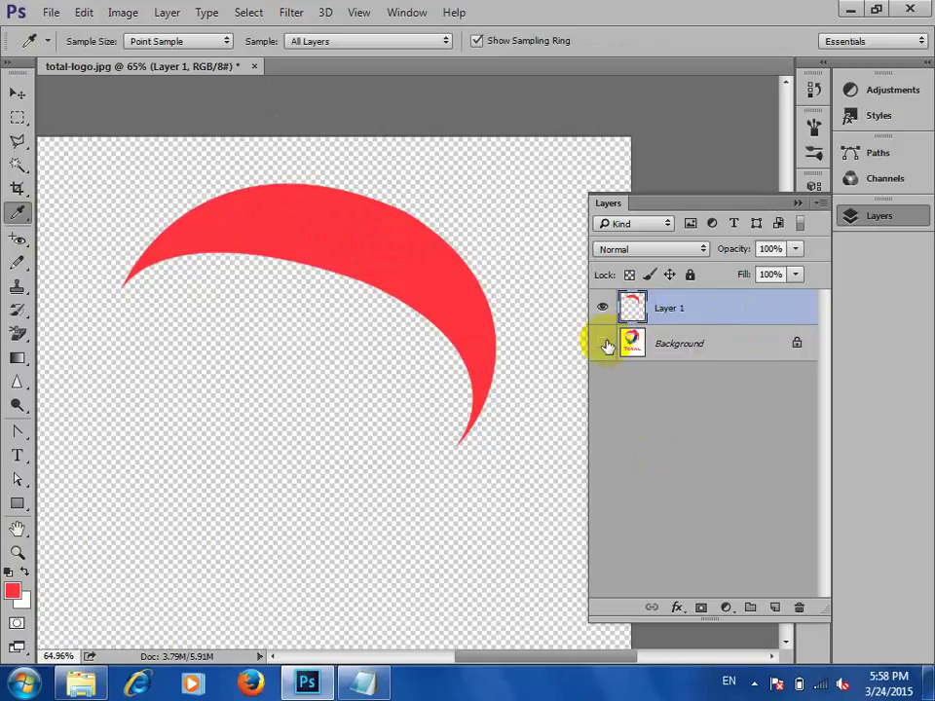
click(604, 344)
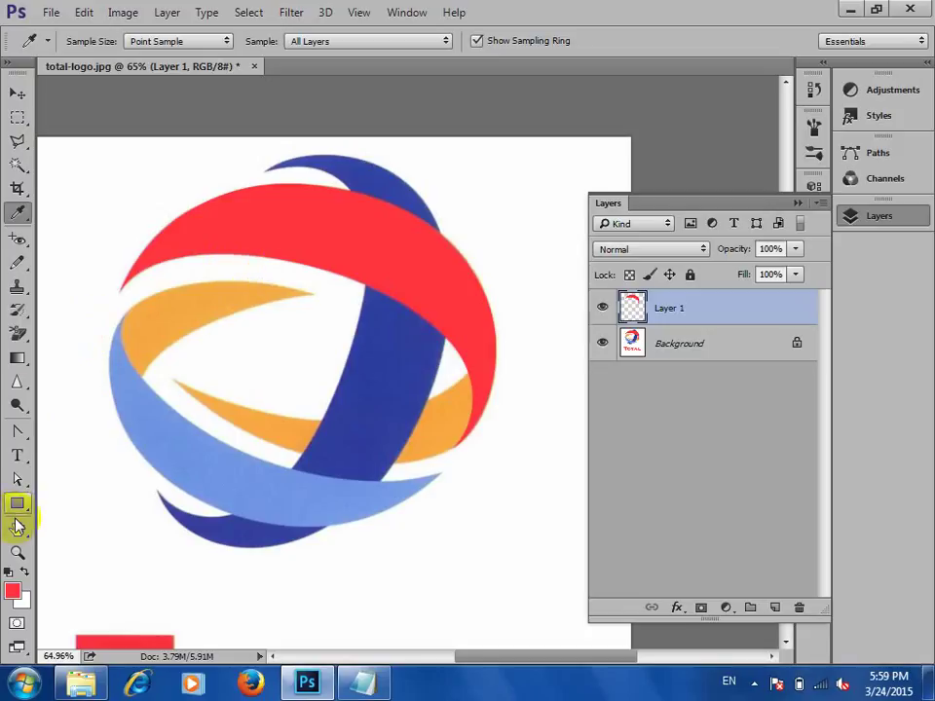
- Draw an elliptical path about 744 by 591 px over the logo, and rotate it about 32° to follow the red band
drag(17, 502, 76, 536)
drag(119, 188, 553, 549)
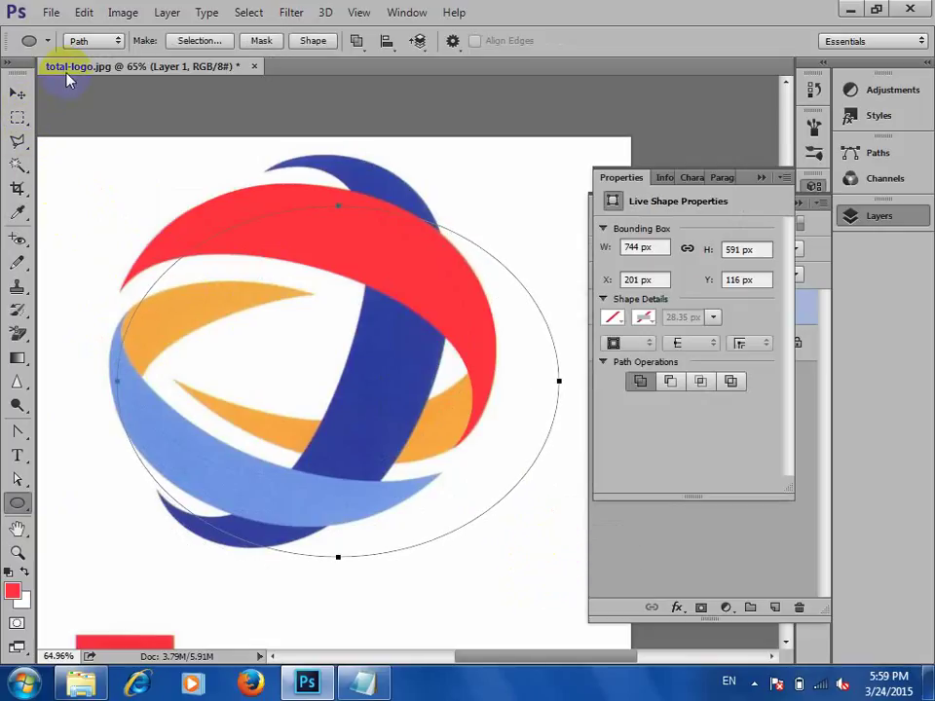
key(ctrl+t)
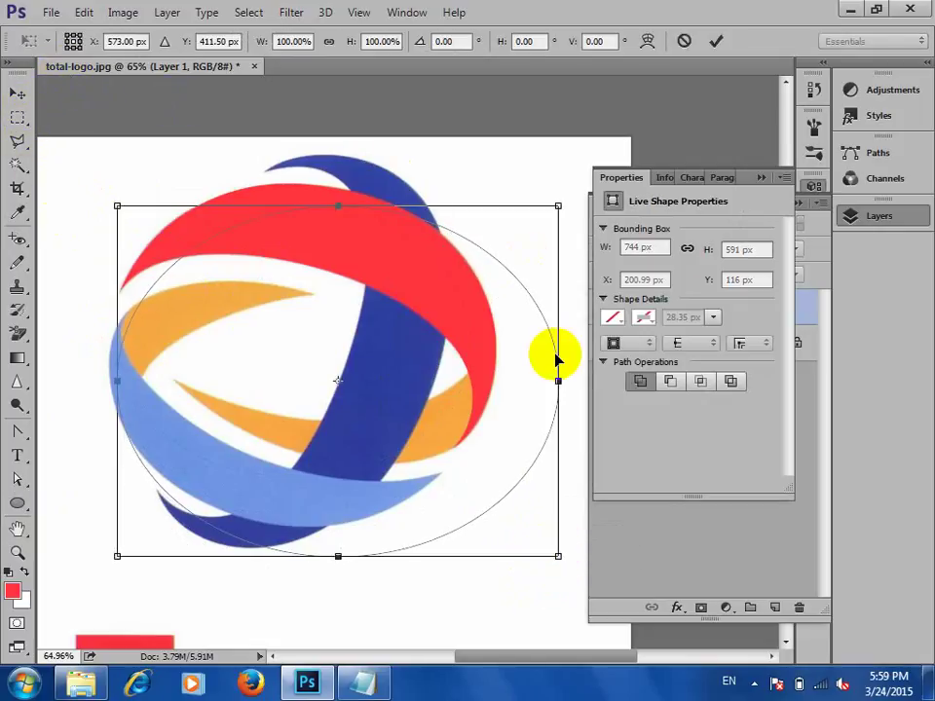
drag(568, 367, 547, 515)
mouse_move(424, 303)
mouse_down()
mouse_move(444, 296)
mouse_move(431, 289)
mouse_up()
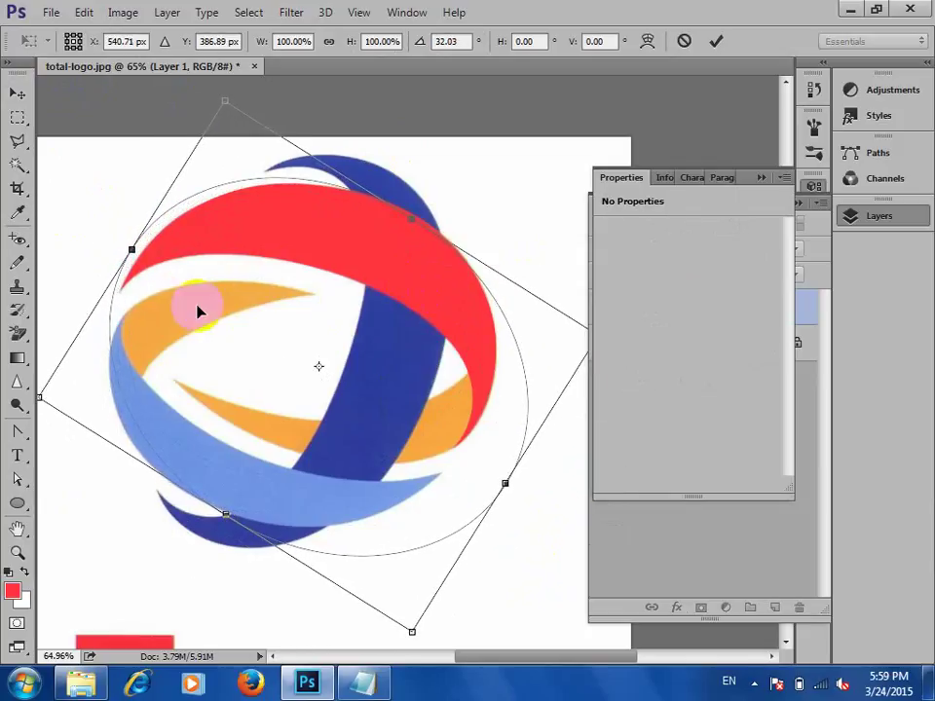
- Fit the elliptical path to the red band's outer edge by narrowing it to about 83.7% width, setting its rotation to about 25.5°, and repositioning it
drag(133, 251, 139, 255)
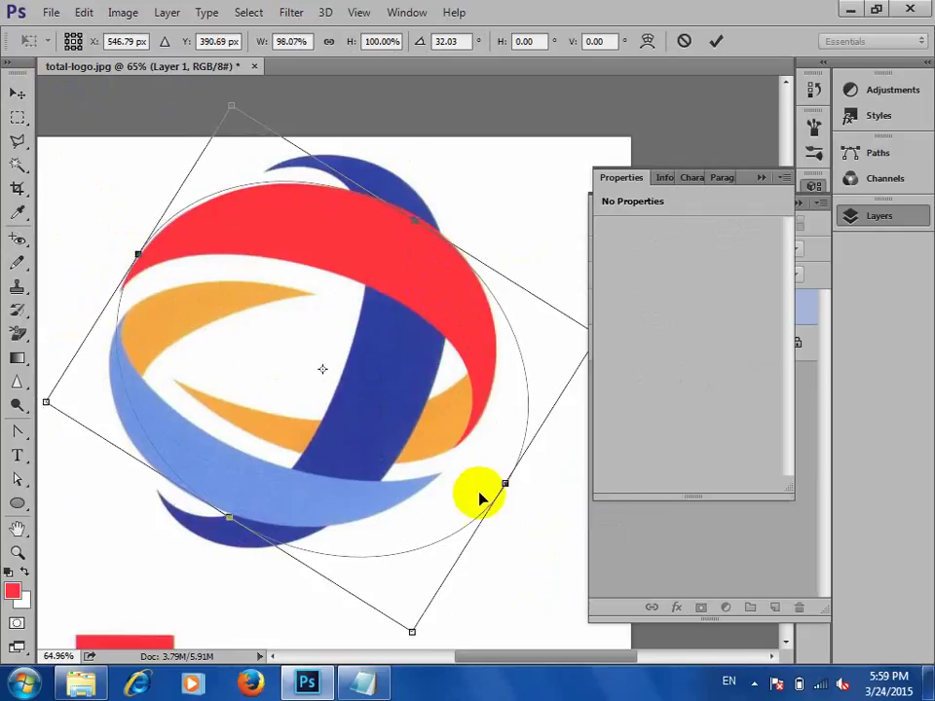
drag(504, 484, 472, 449)
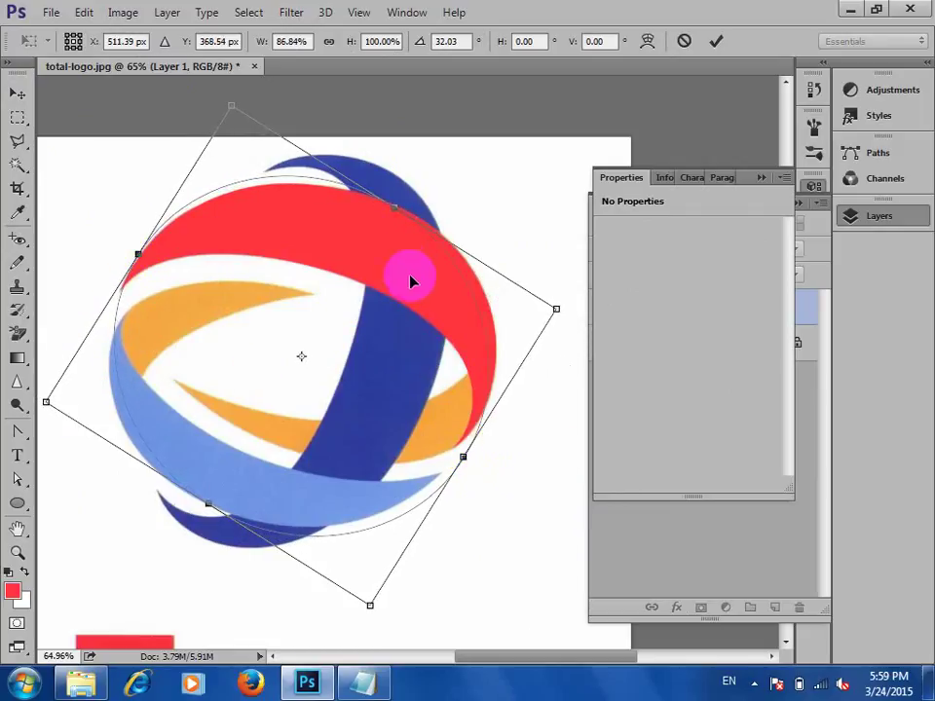
drag(559, 364, 559, 353)
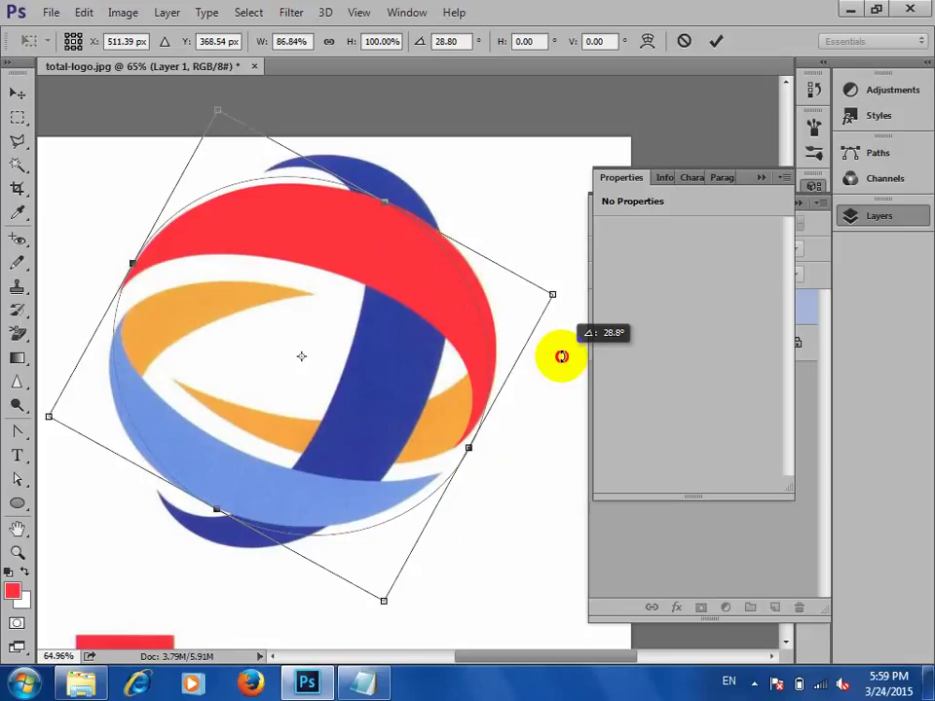
drag(455, 320, 465, 329)
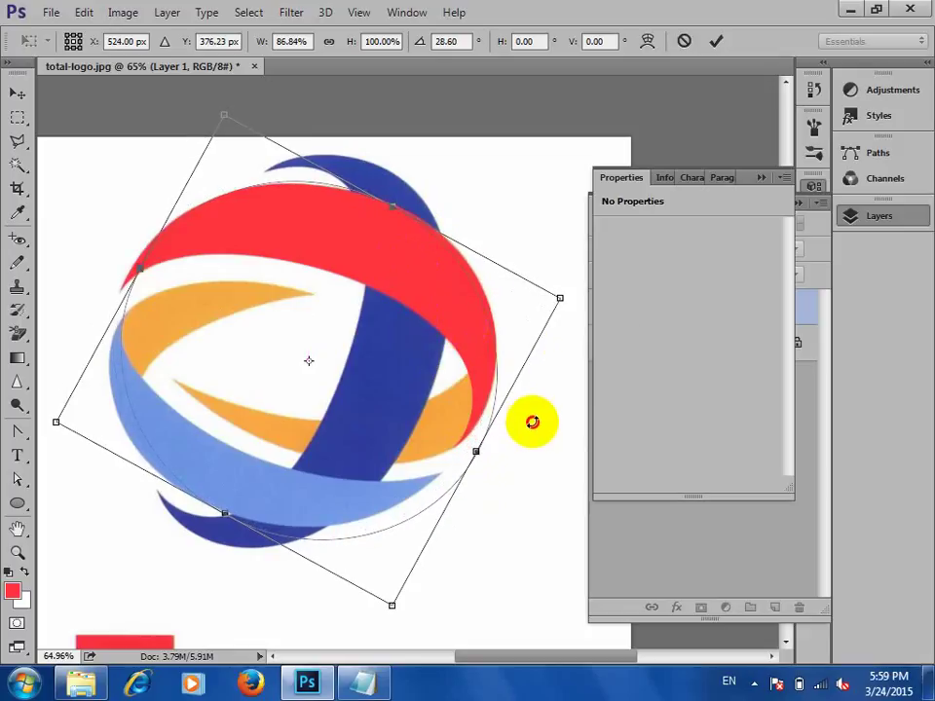
drag(532, 422, 533, 407)
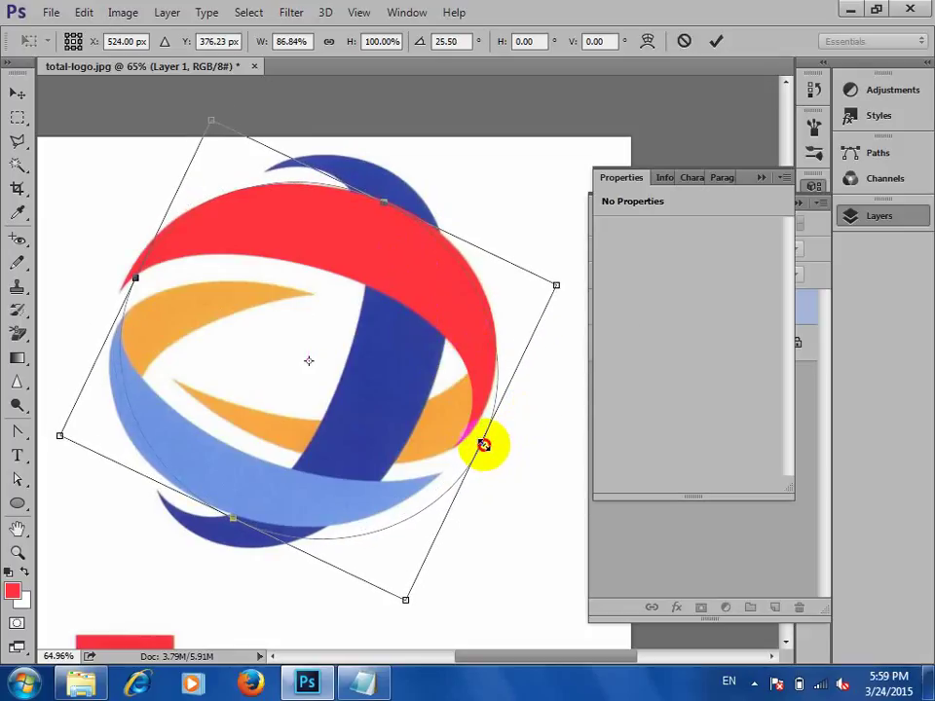
drag(484, 445, 465, 436)
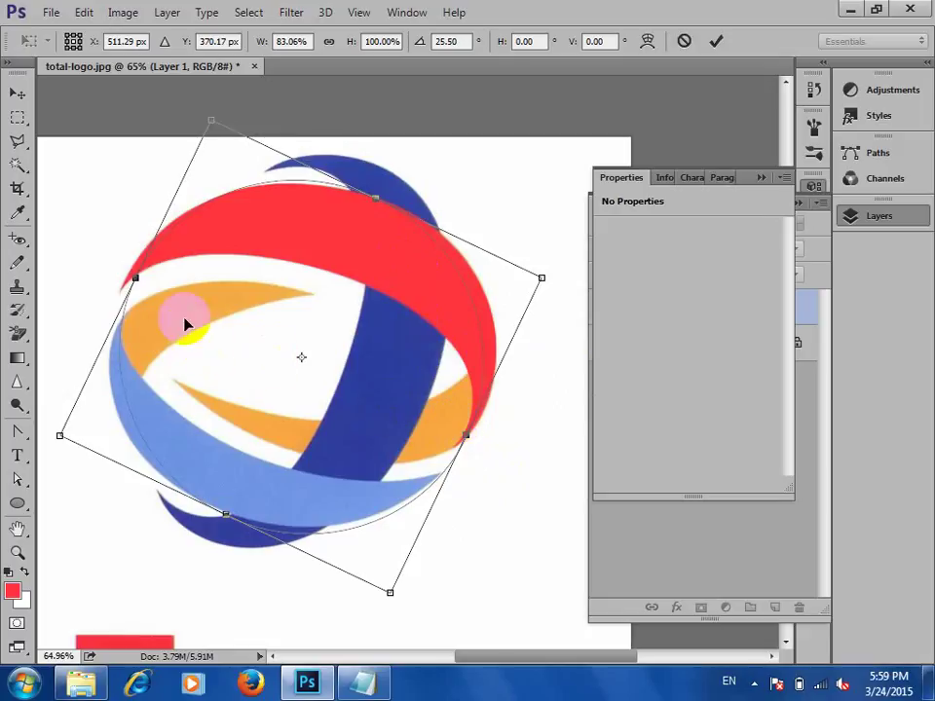
mouse_move(134, 281)
mouse_down()
mouse_move(125, 272)
mouse_move(132, 278)
mouse_up()
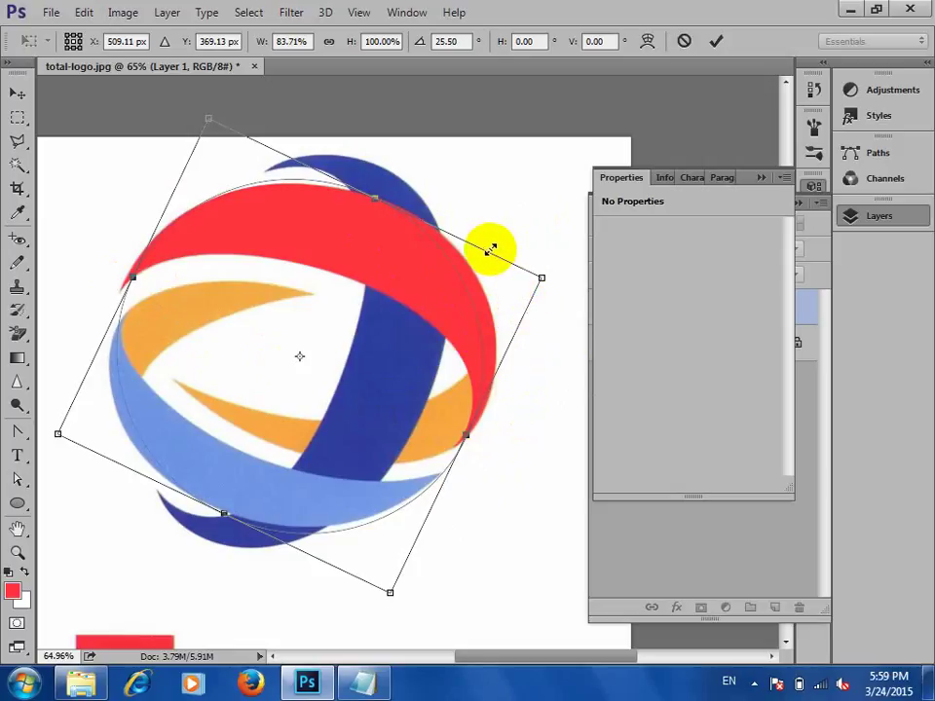
double_click(376, 203)
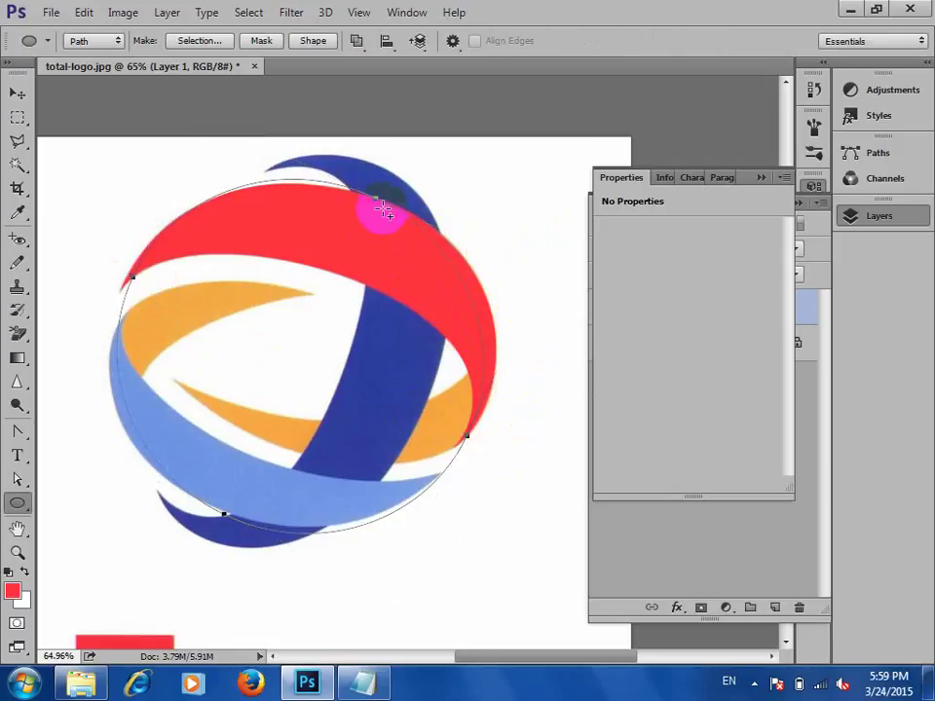
- Adjust both direction handles of the ellipse's upper anchor so the curve follows the red band's outer edge
click(17, 430)
click(376, 203)
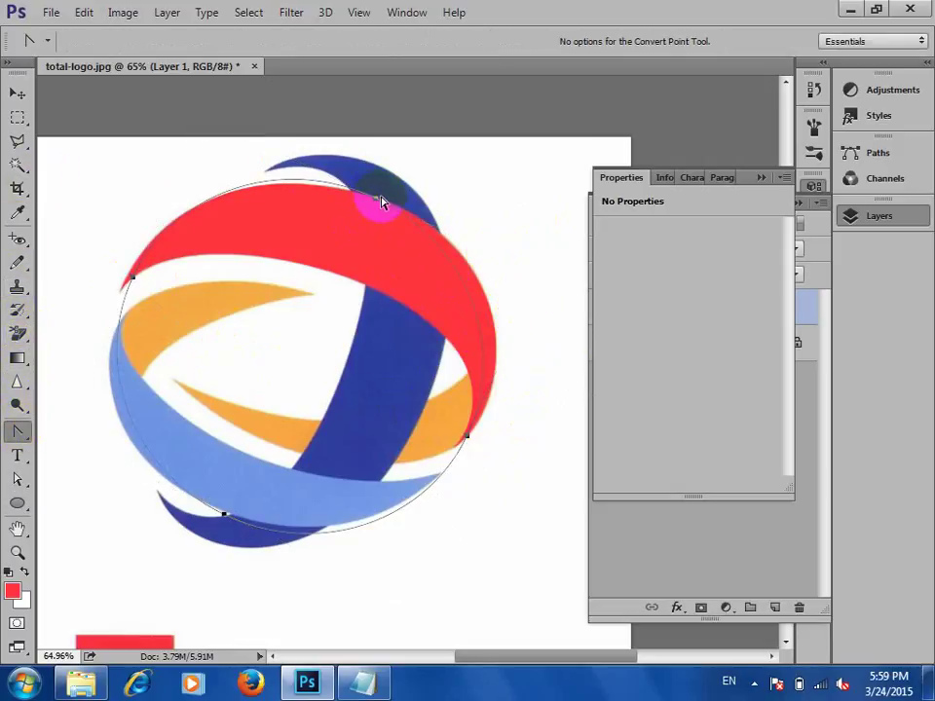
key(a)
click(378, 201)
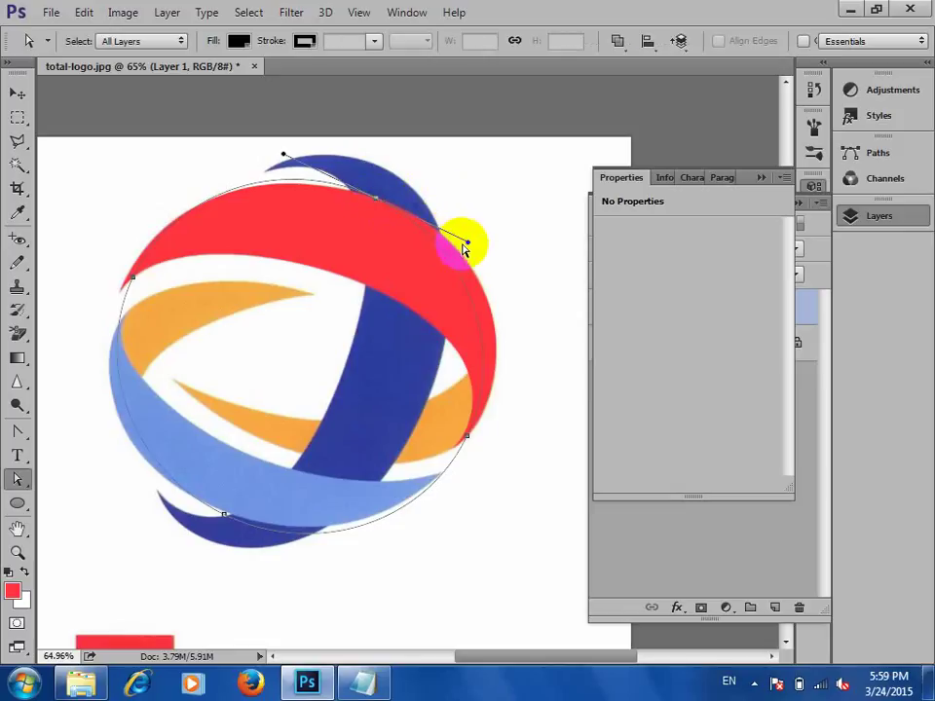
drag(467, 242, 520, 276)
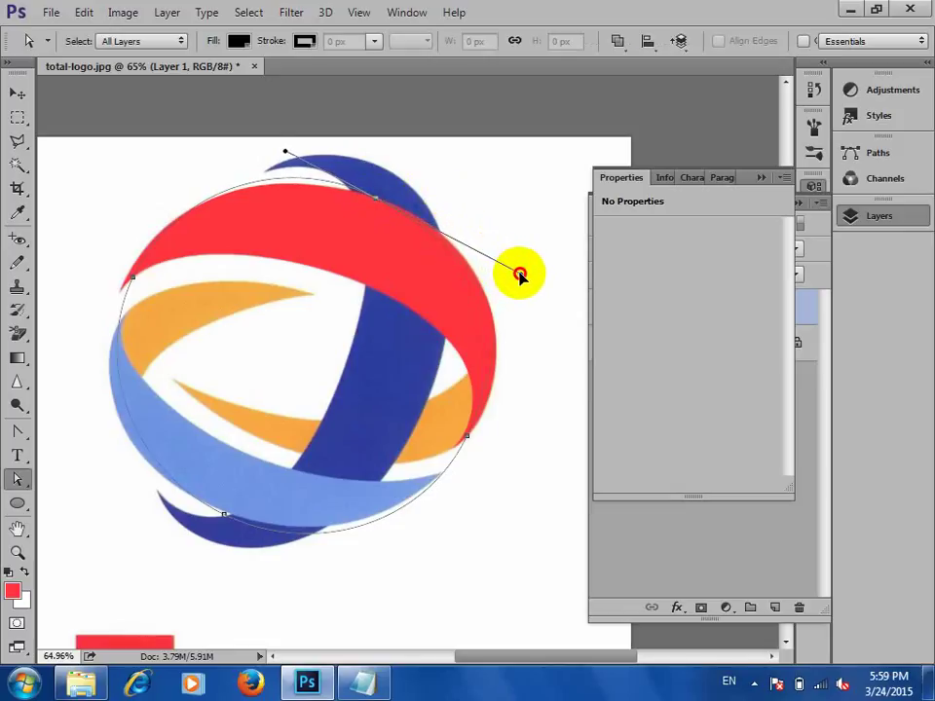
click(342, 192)
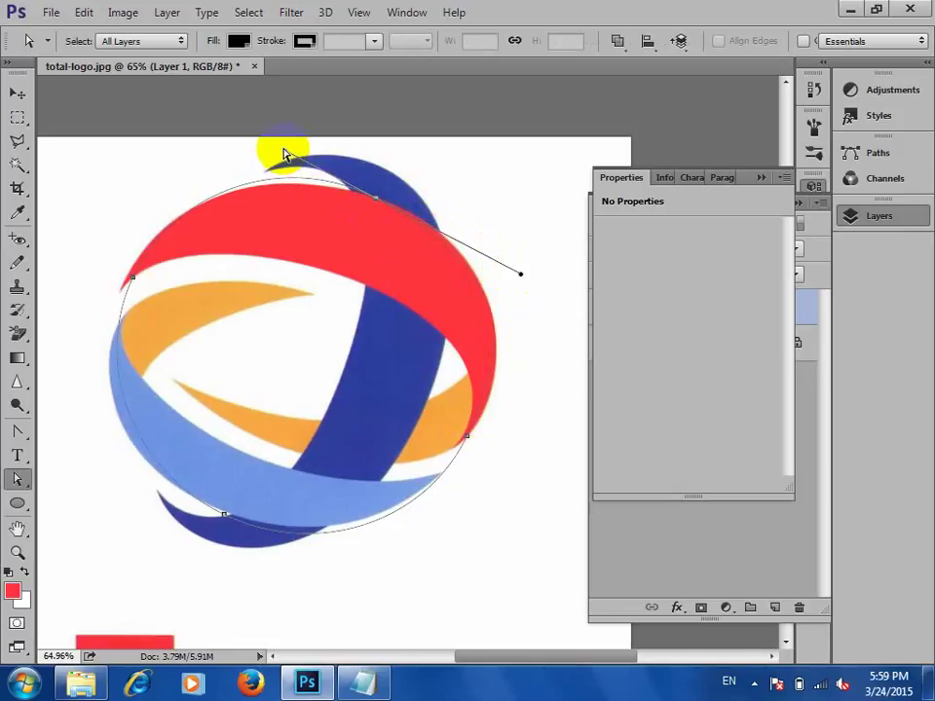
click(244, 190)
click(17, 429)
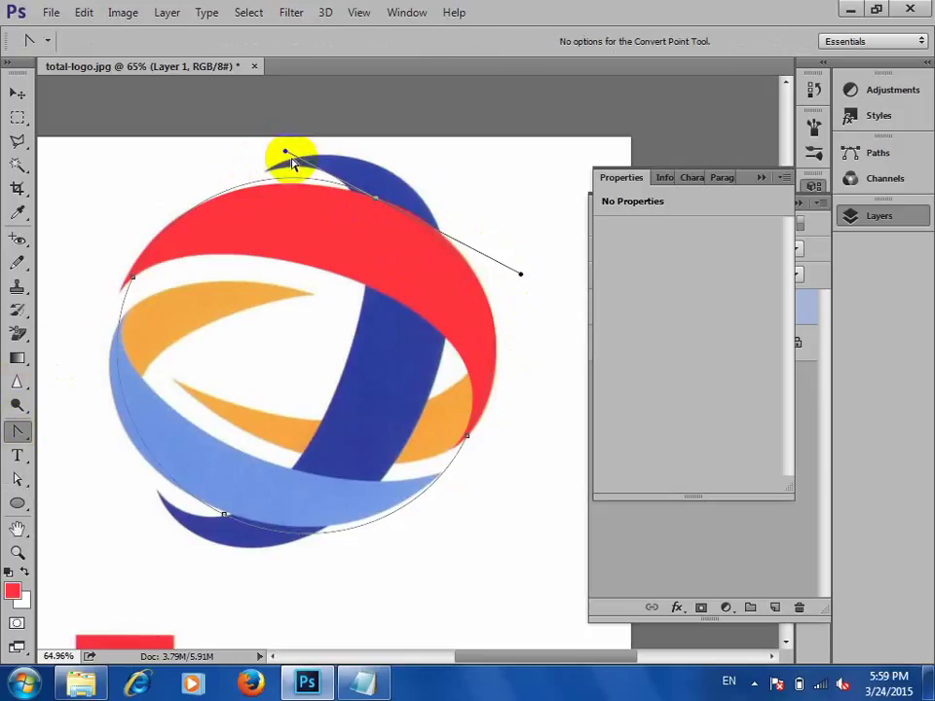
drag(285, 154, 272, 161)
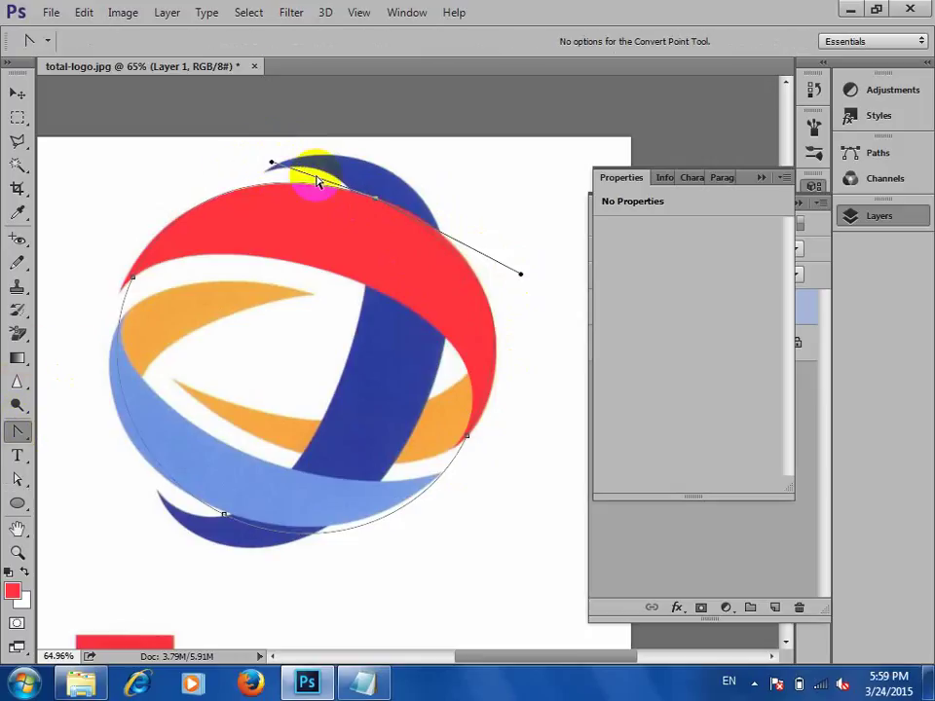
drag(520, 274, 504, 248)
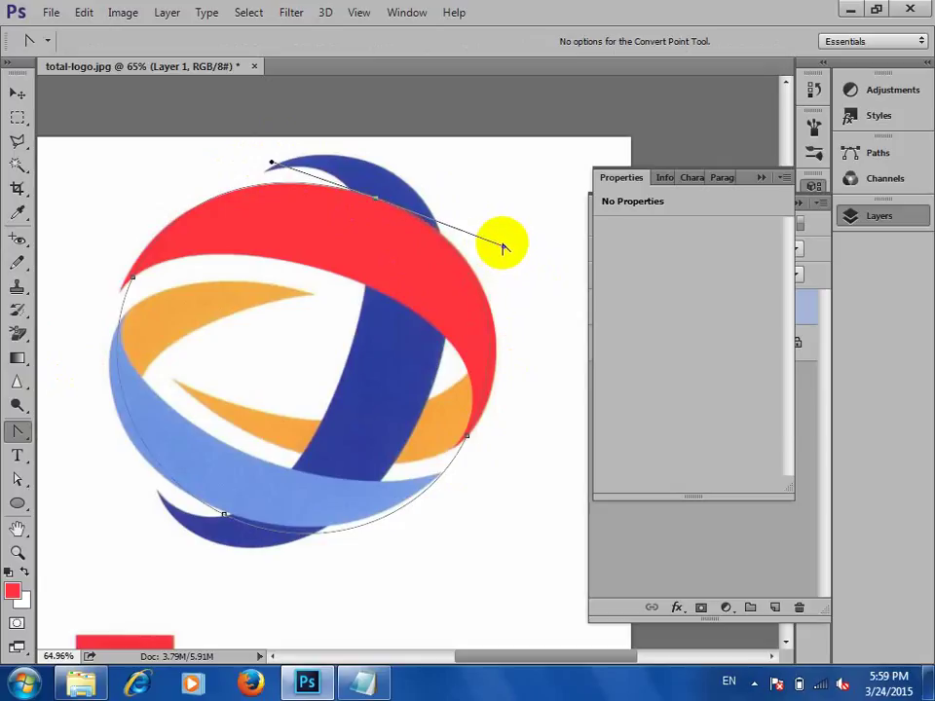
click(315, 200)
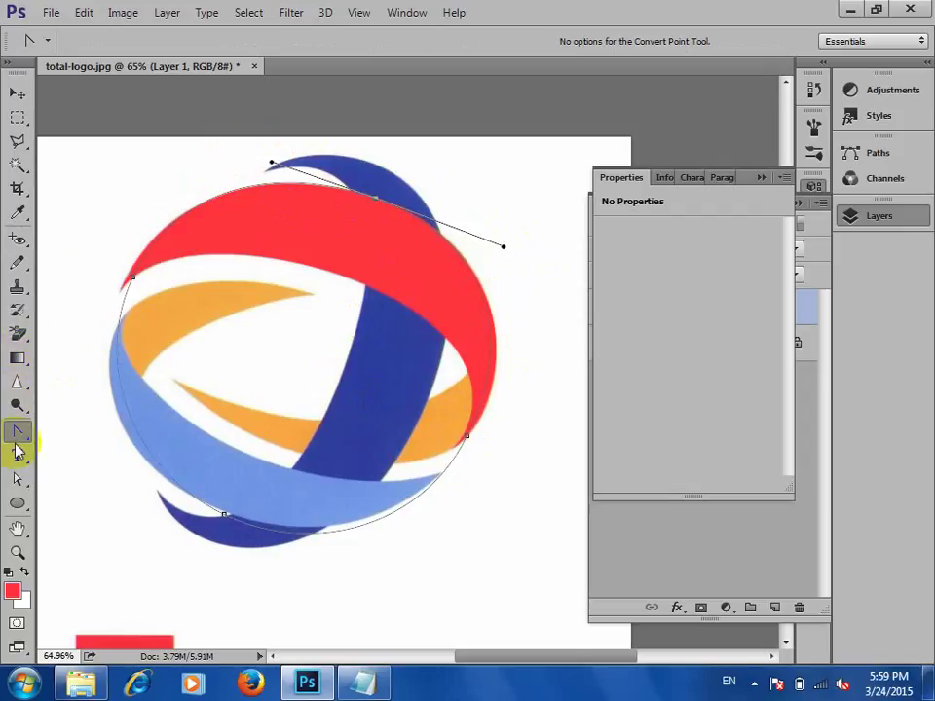
- Move the ellipse's right anchor onto the red band's lower tip, and reshape its two direction handles independently to follow the outer edge
click(17, 478)
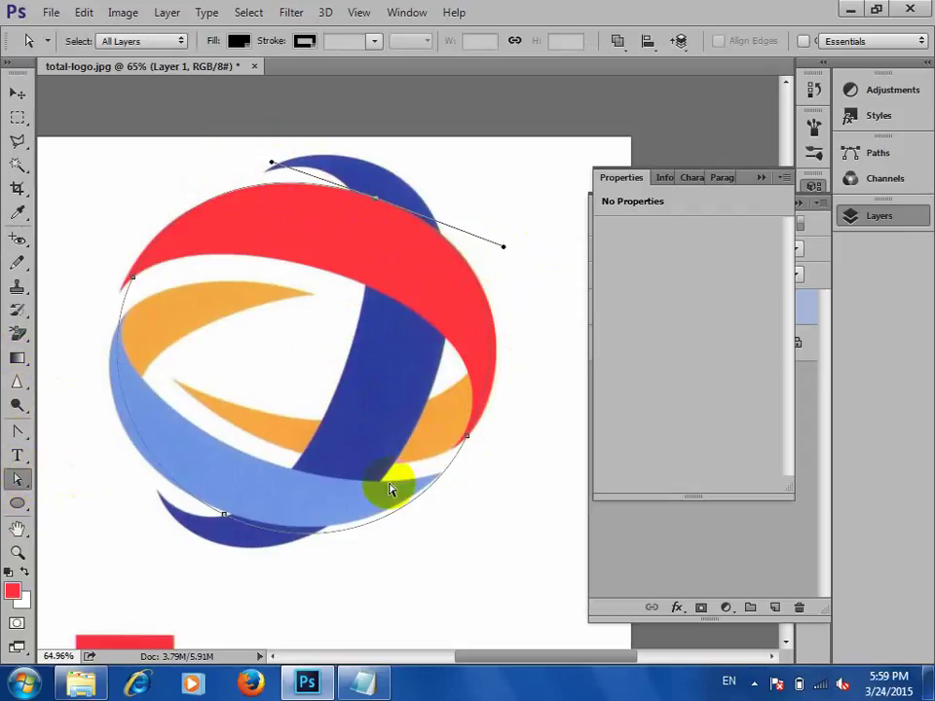
click(465, 436)
drag(466, 435, 459, 444)
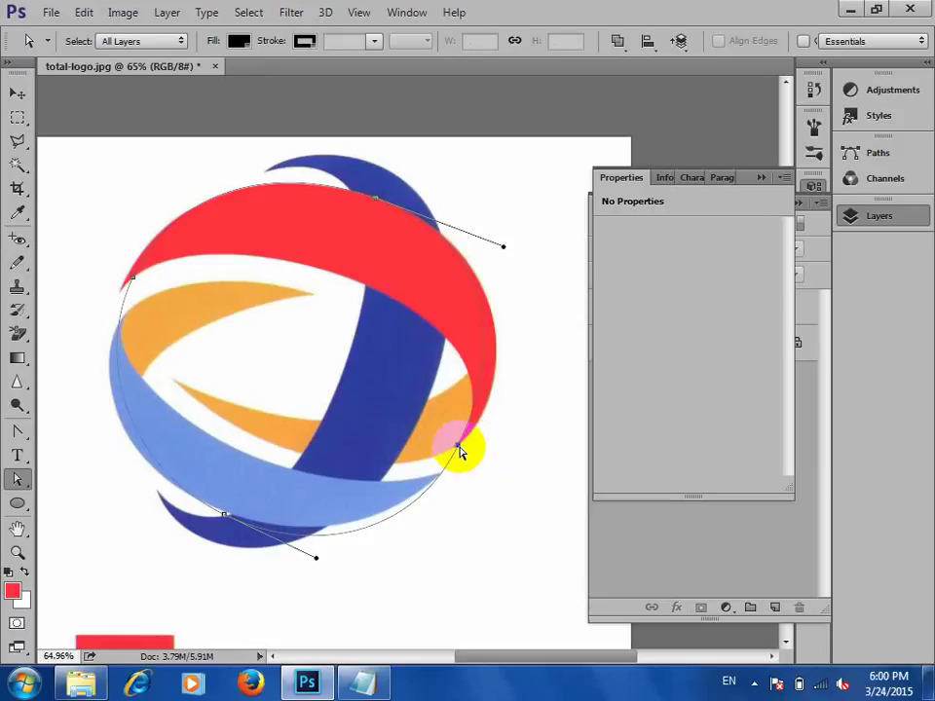
click(17, 431)
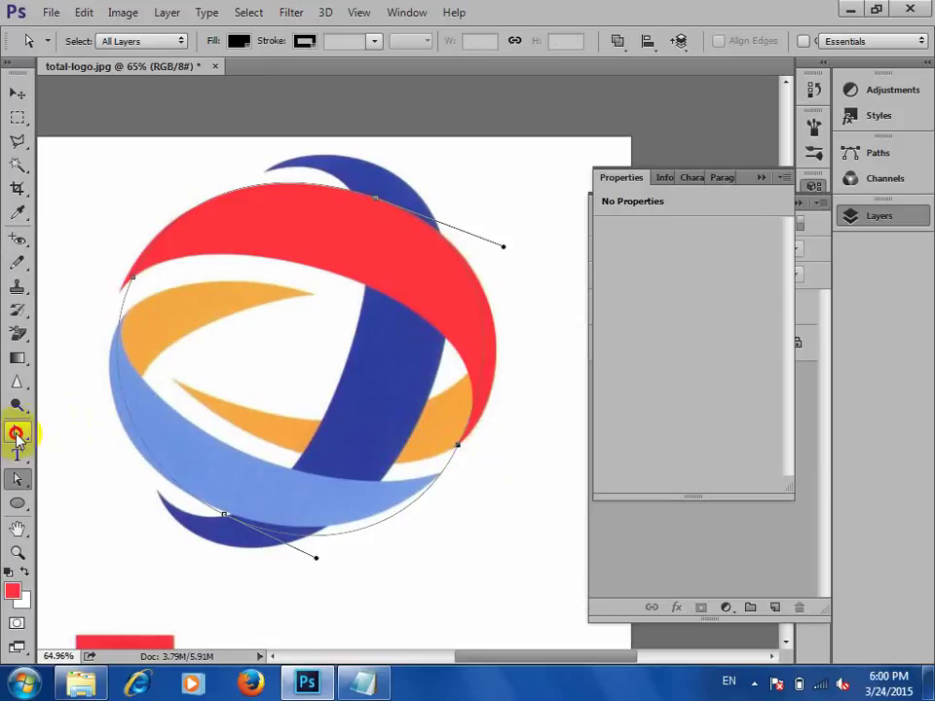
drag(458, 446, 419, 482)
drag(497, 406, 525, 382)
click(388, 201)
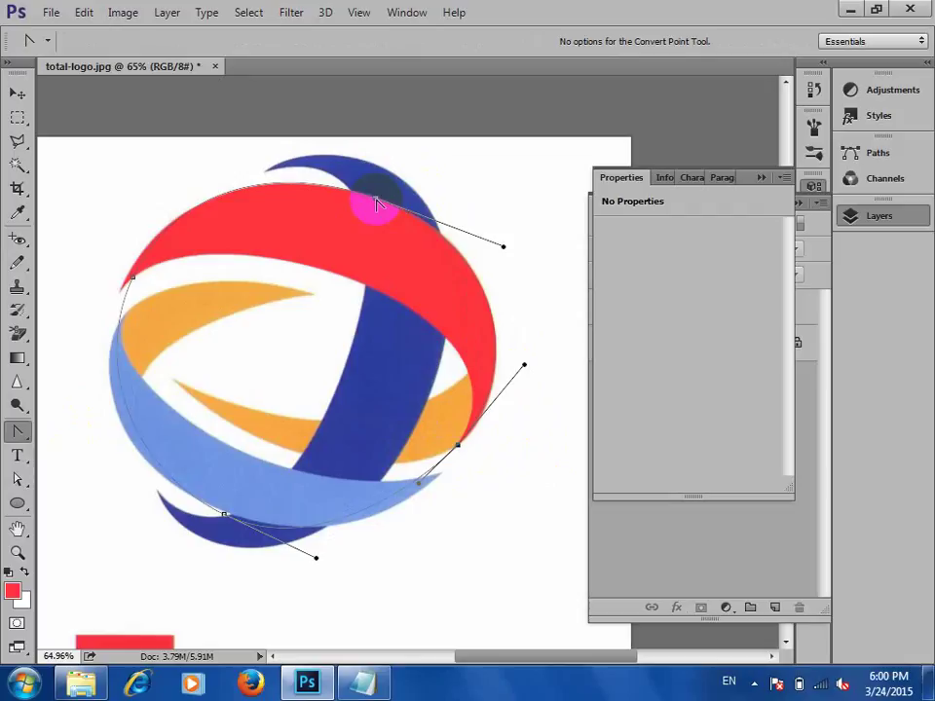
- Move the ellipse's left anchor onto the red band's left tip so the path matches the outer outline
drag(377, 202, 478, 199)
click(388, 200)
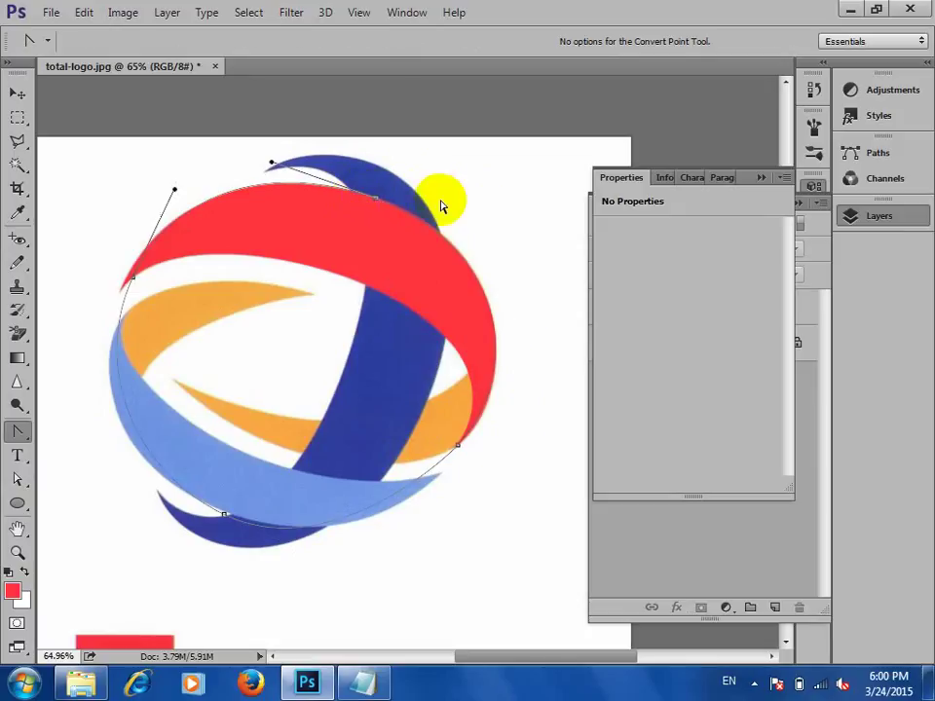
click(374, 269)
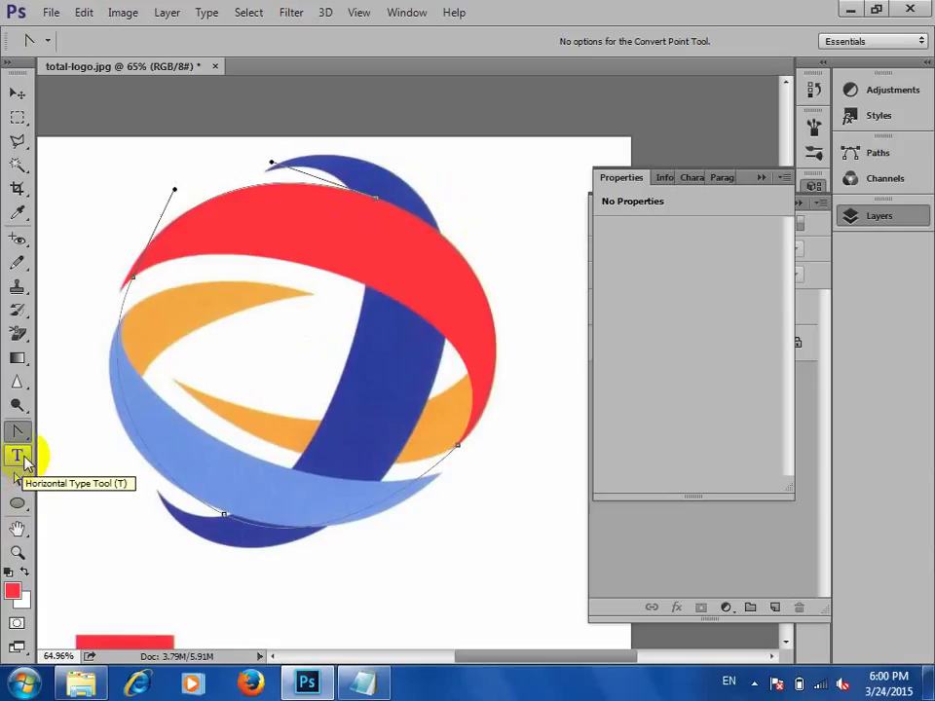
click(380, 200)
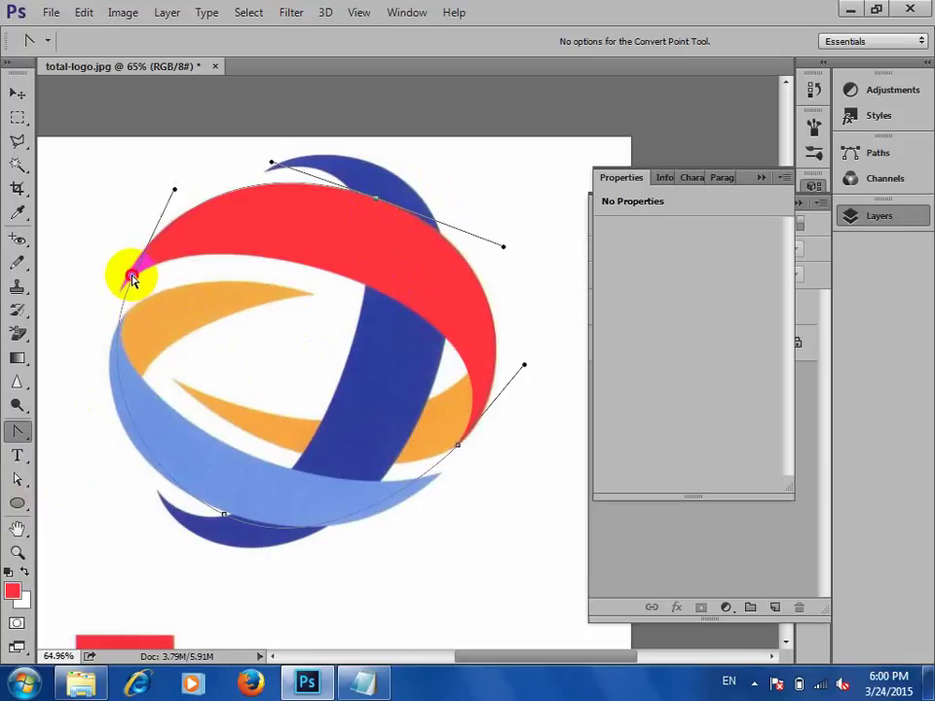
mouse_move(133, 280)
mouse_down()
mouse_move(140, 273)
mouse_move(125, 282)
mouse_up()
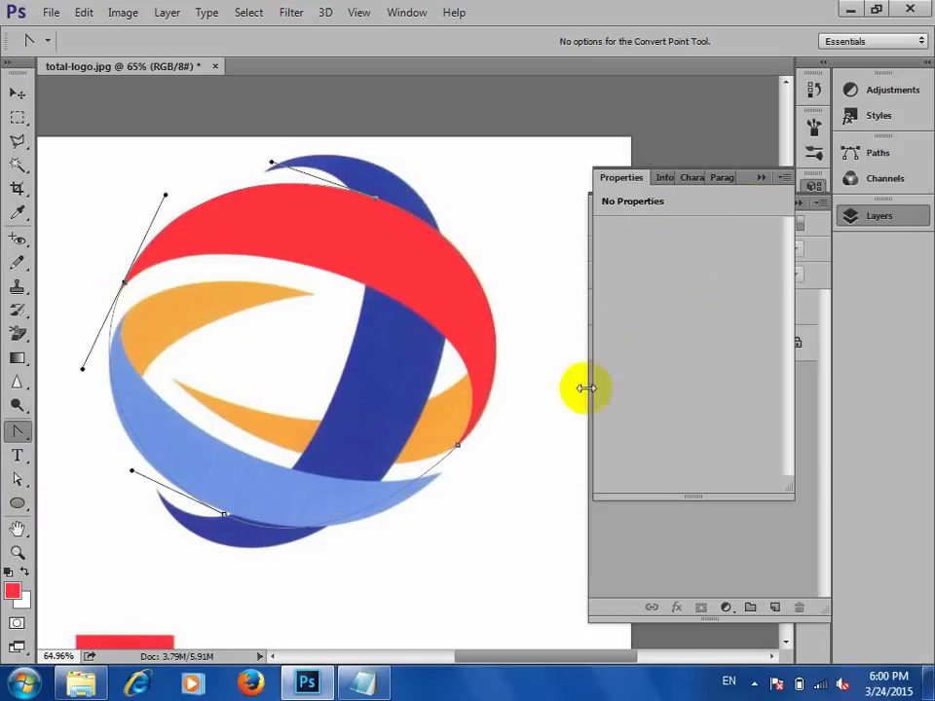
click(409, 271)
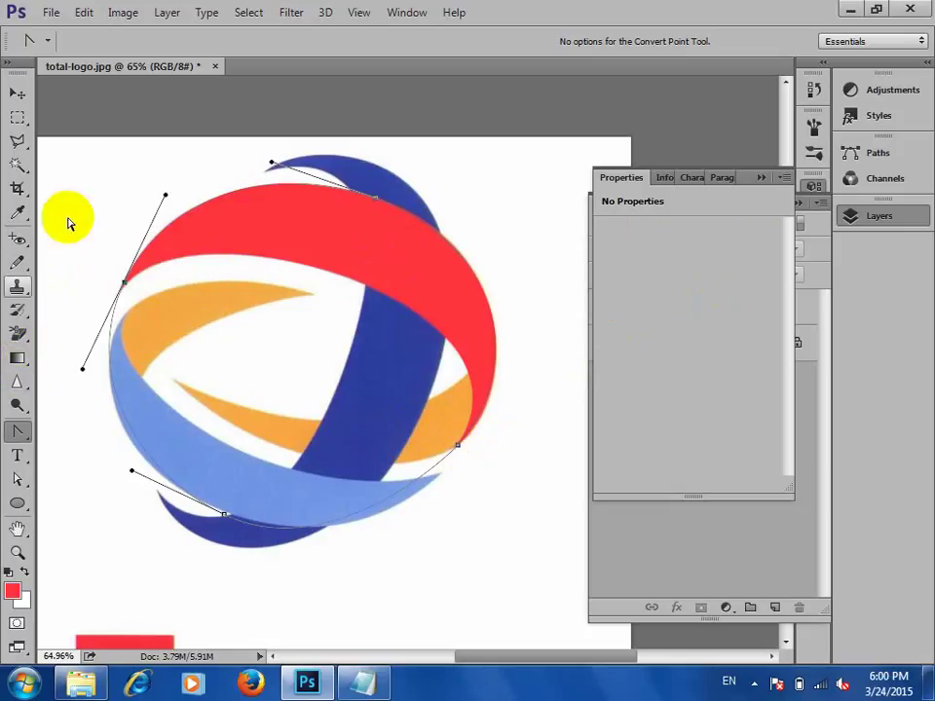
- Convert the ellipse path into a new anti-aliased selection with a 0-pixel feather, and add a new layer above Layer 1
right_click(230, 221)
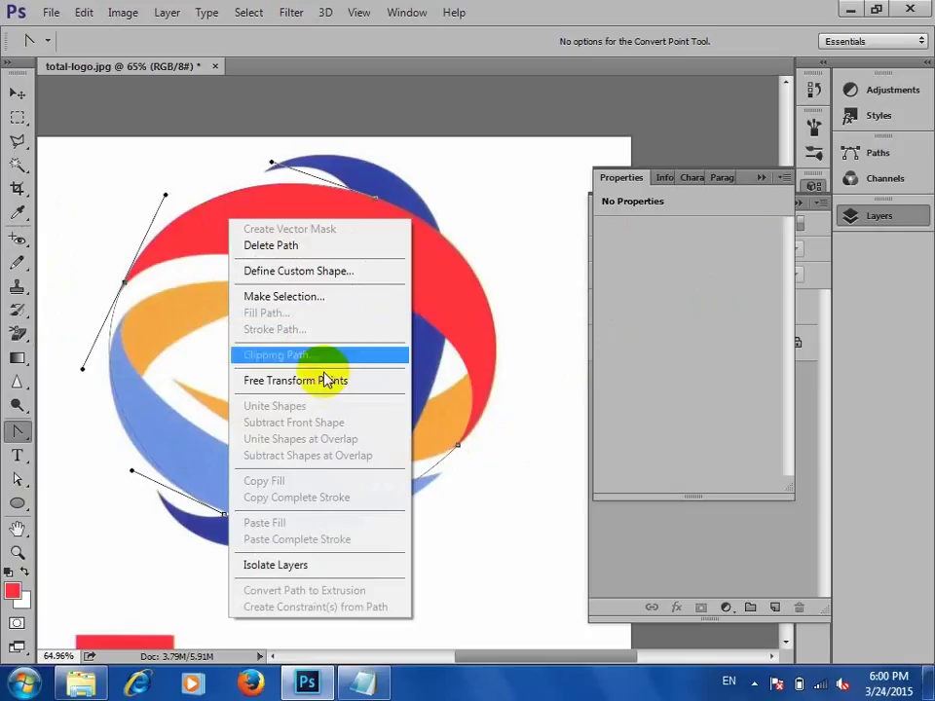
click(324, 297)
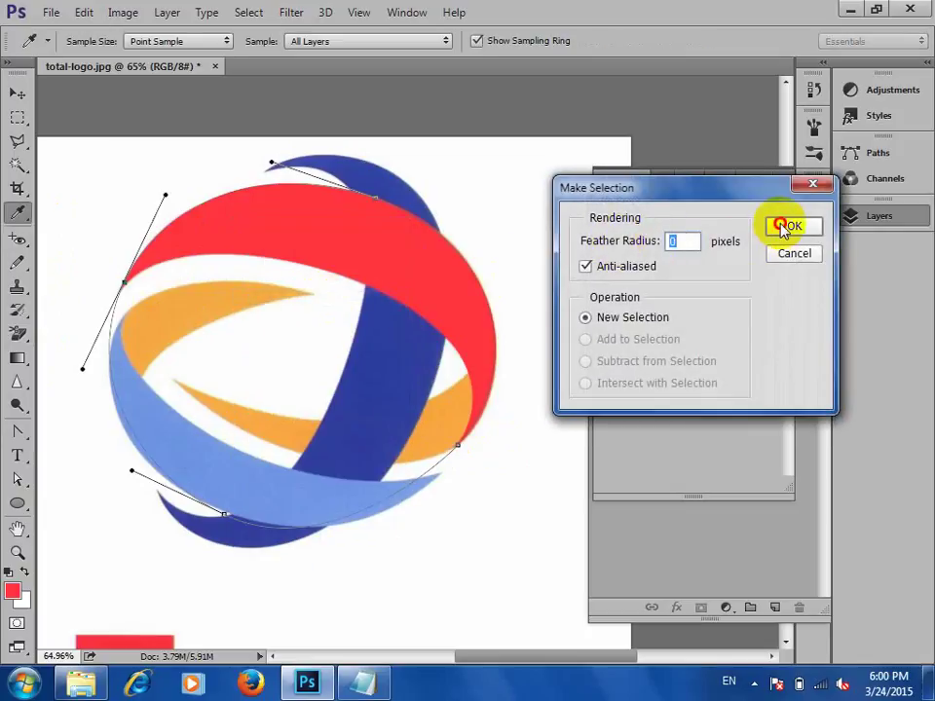
click(788, 226)
click(887, 217)
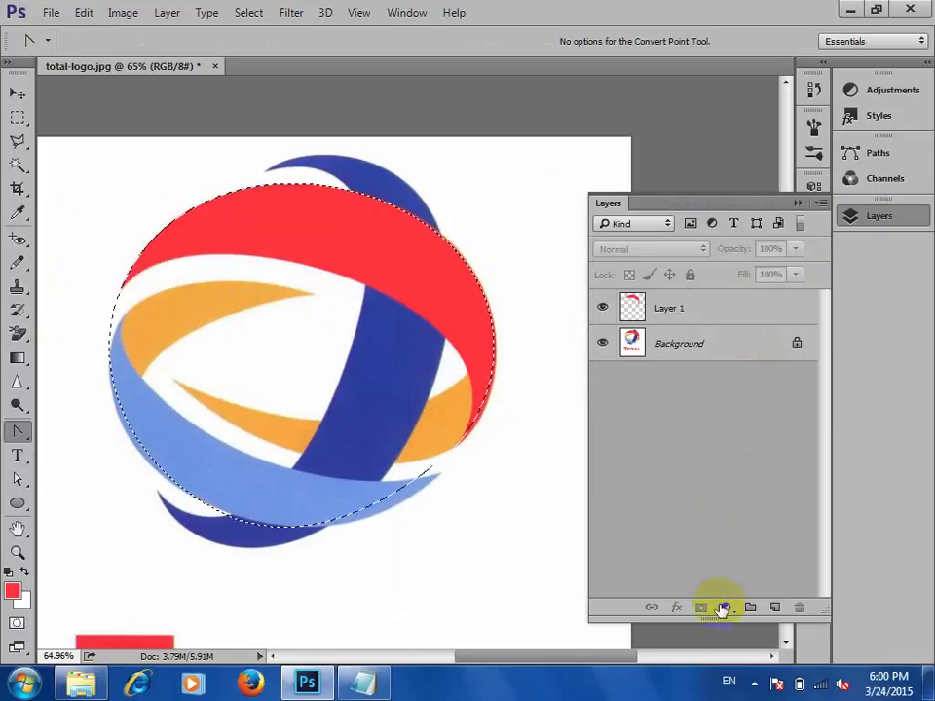
click(775, 607)
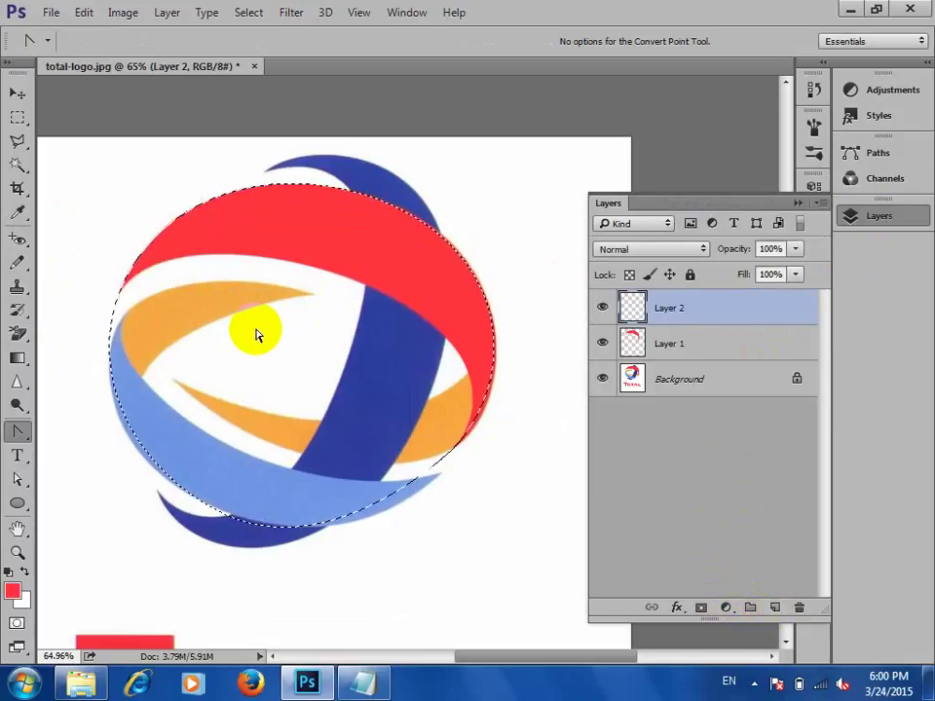
- Draw a second elliptical path about 722 by 536 px over the logo's lower part, and rotate it about 19.7°
click(17, 503)
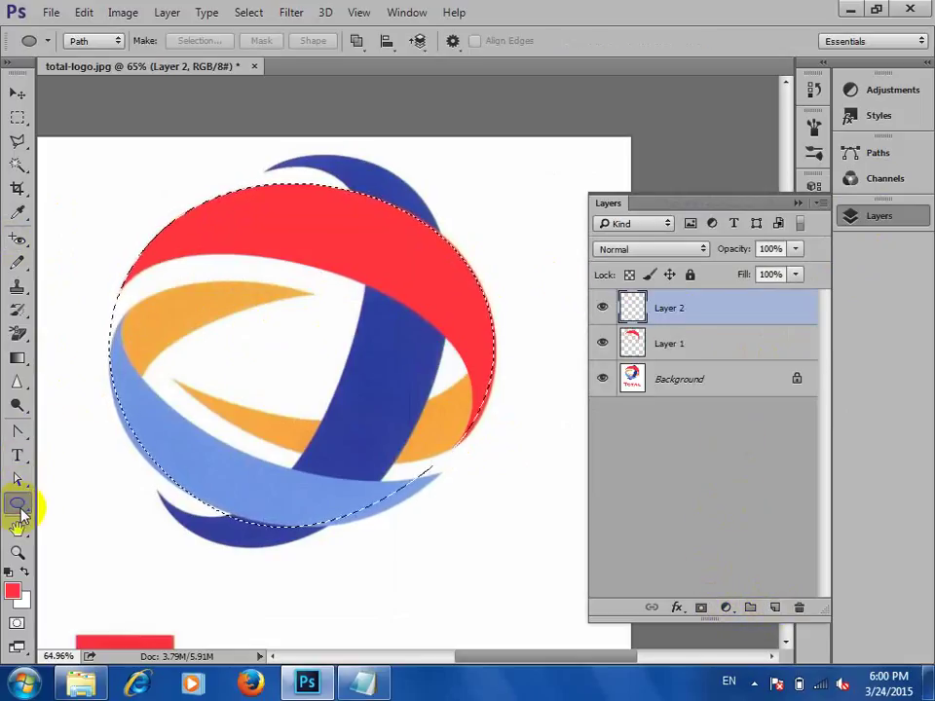
drag(77, 275, 509, 588)
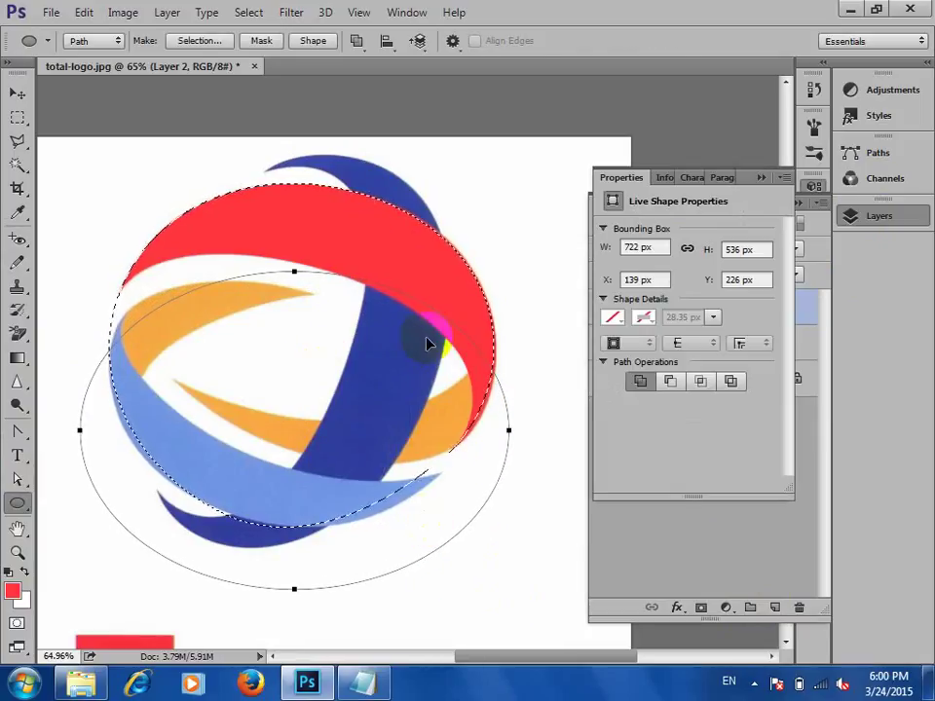
key(ctrl+t)
drag(559, 376, 559, 468)
- Reposition the rotated ellipse and scale its width to about 93.56% so its upper curve follows the red band's inner edge
drag(368, 371, 331, 351)
drag(331, 353, 330, 351)
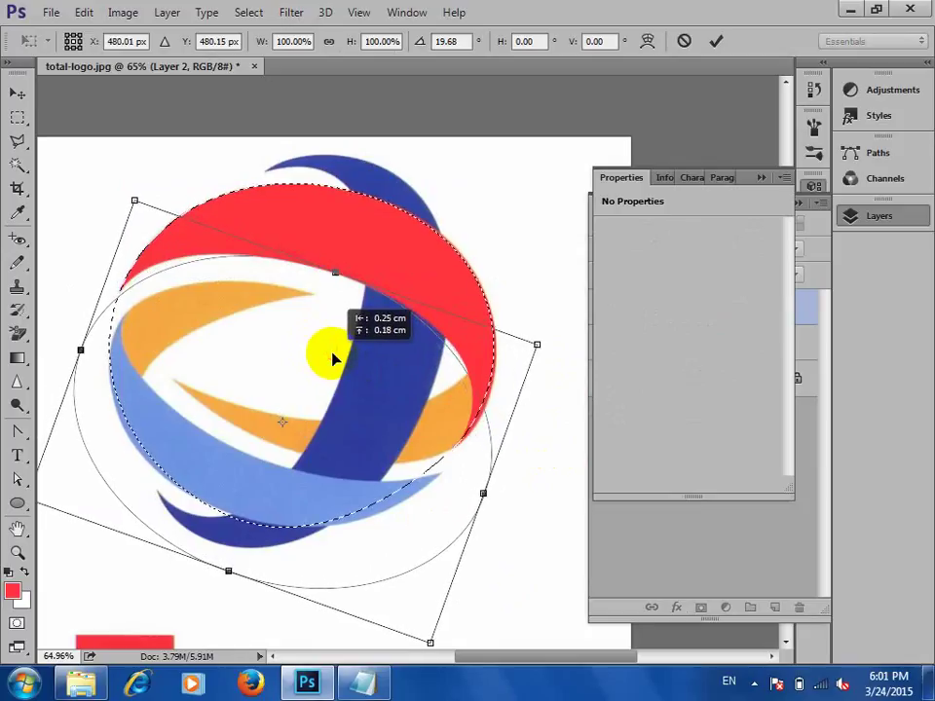
drag(77, 347, 68, 345)
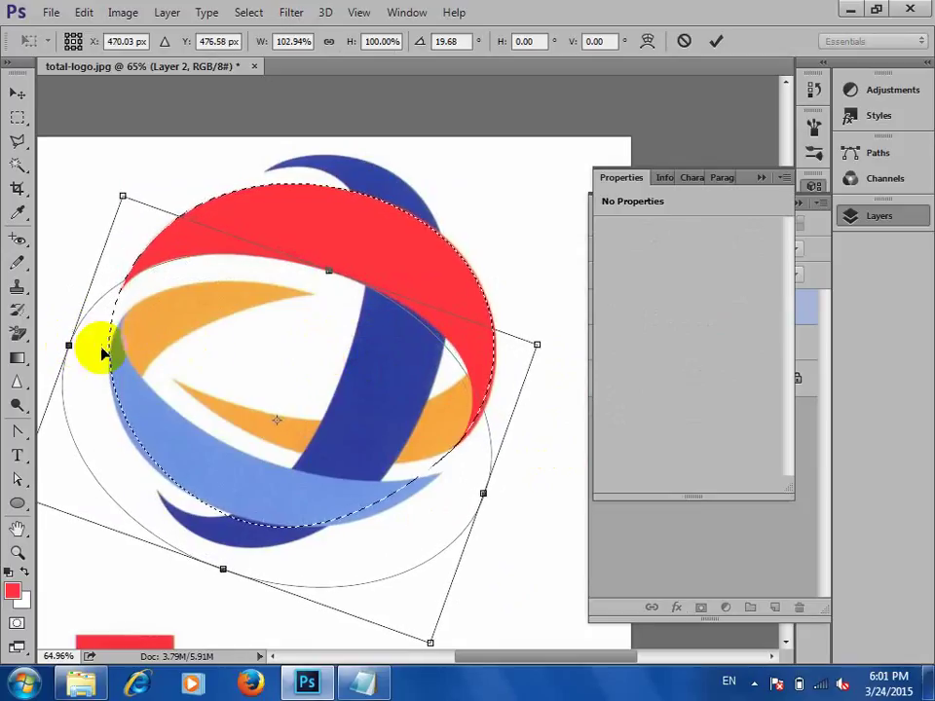
drag(486, 497, 464, 430)
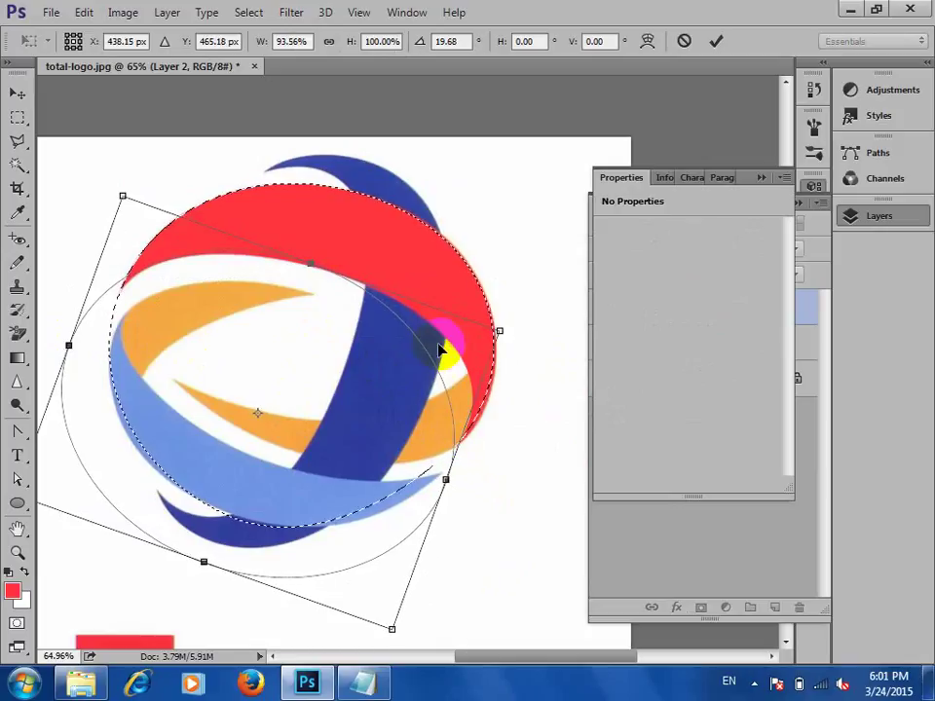
drag(281, 307, 282, 305)
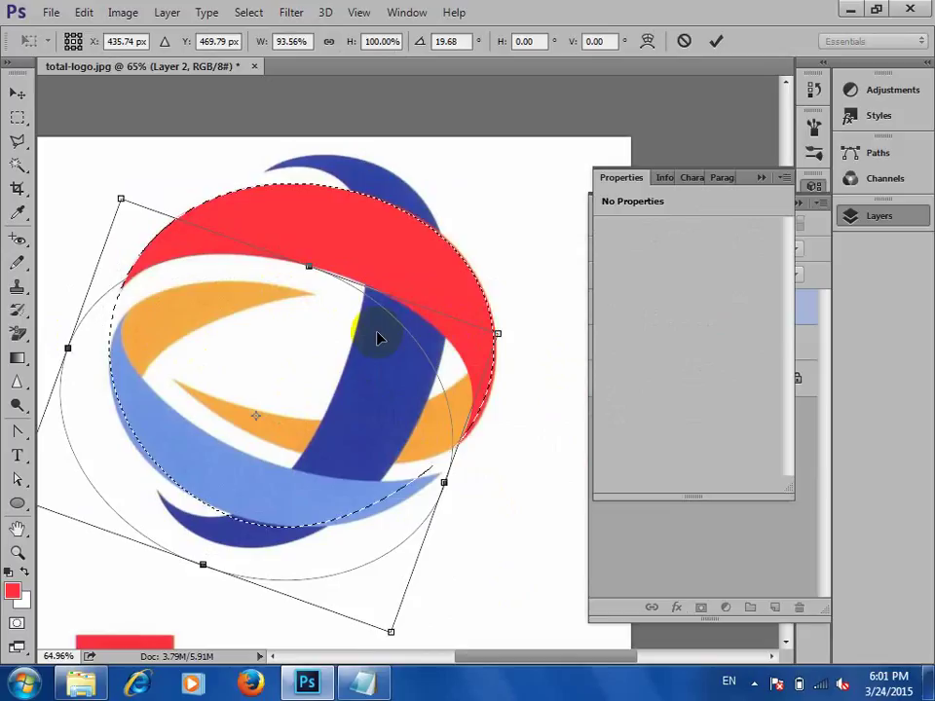
key(Return)
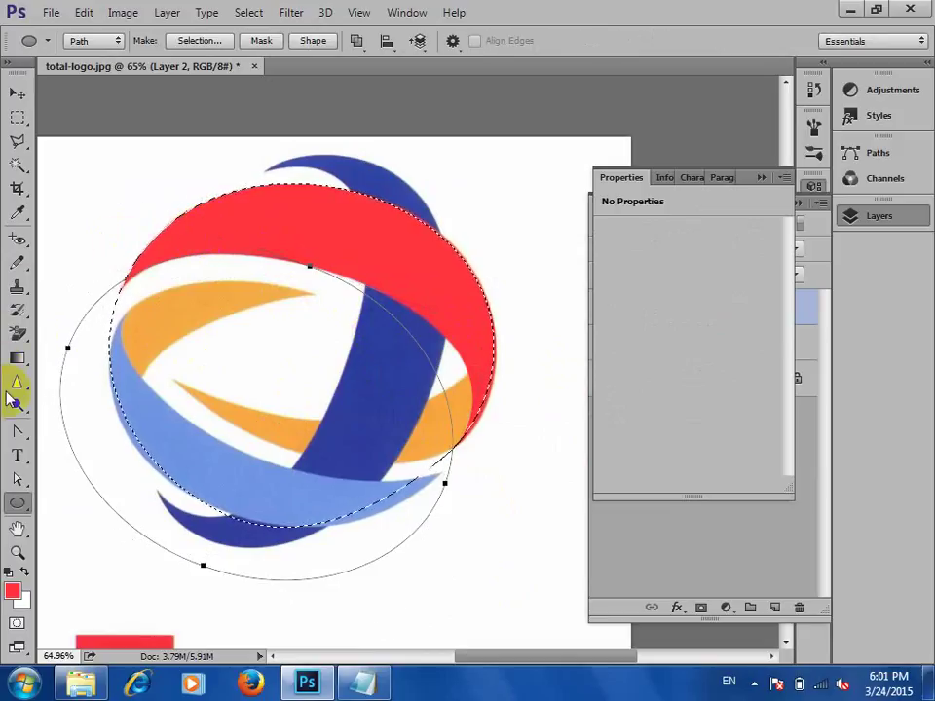
- Reshape the curve along the red band's inner edge with Convert Point, extending the handles between the ellipse's upper and right anchors outward
click(17, 479)
click(445, 484)
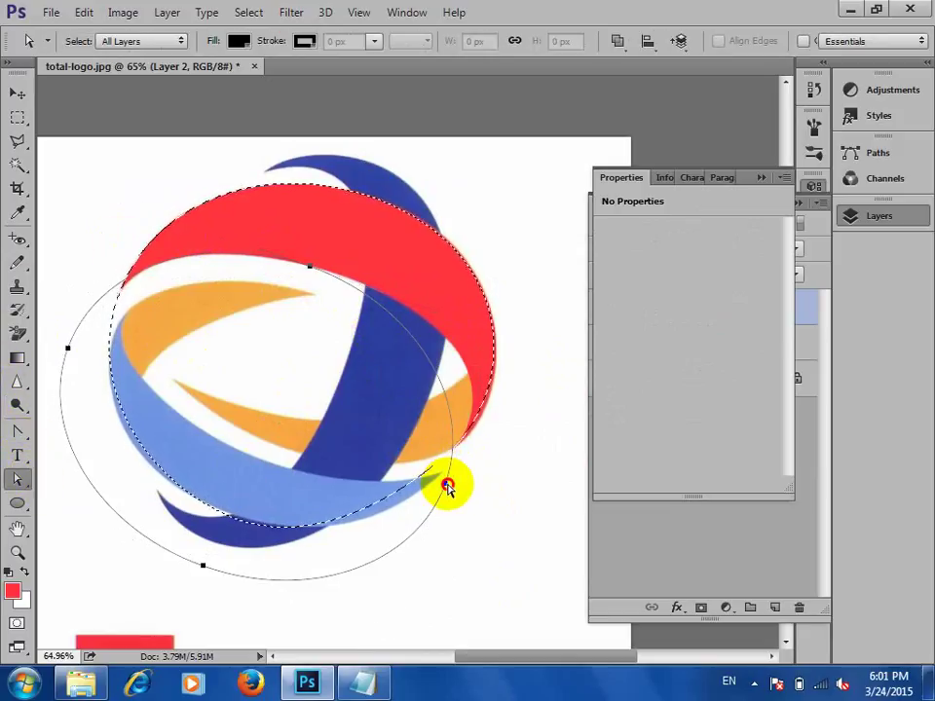
click(446, 485)
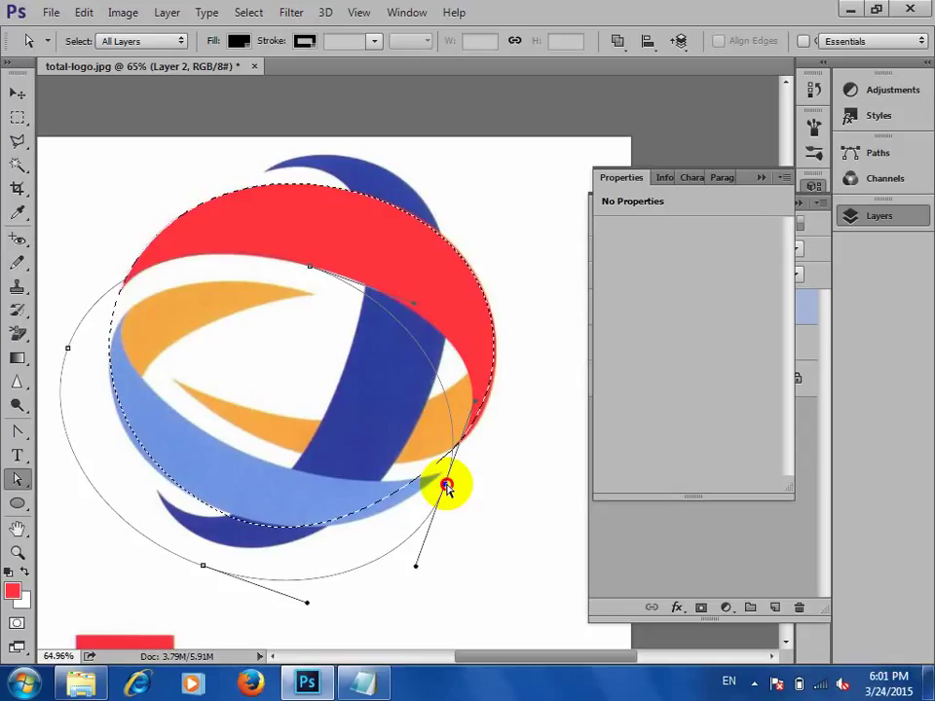
click(18, 432)
click(88, 467)
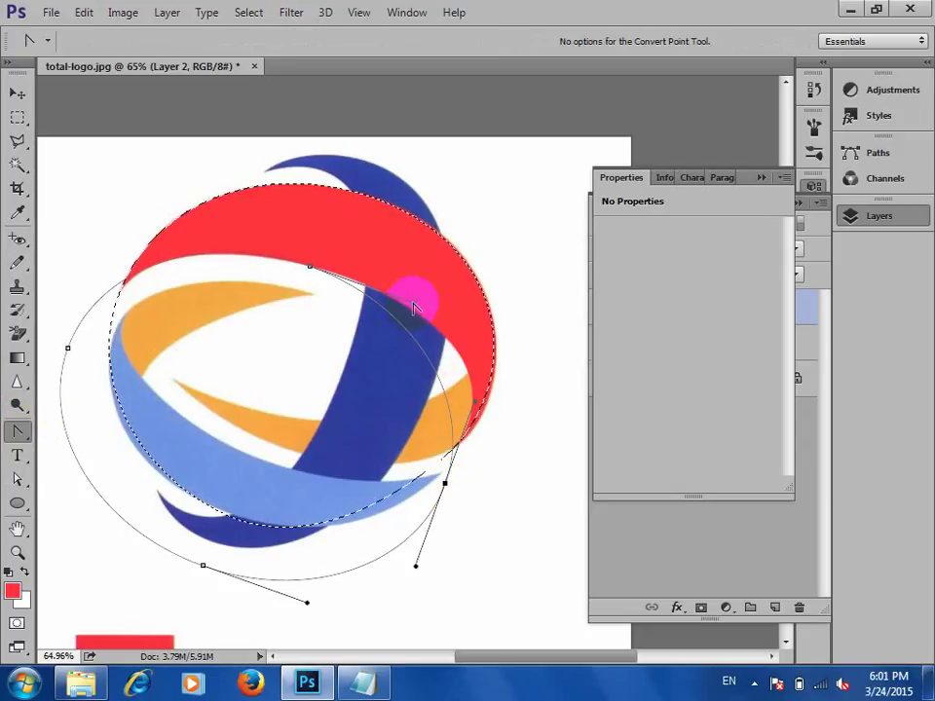
drag(413, 308, 494, 310)
click(477, 402)
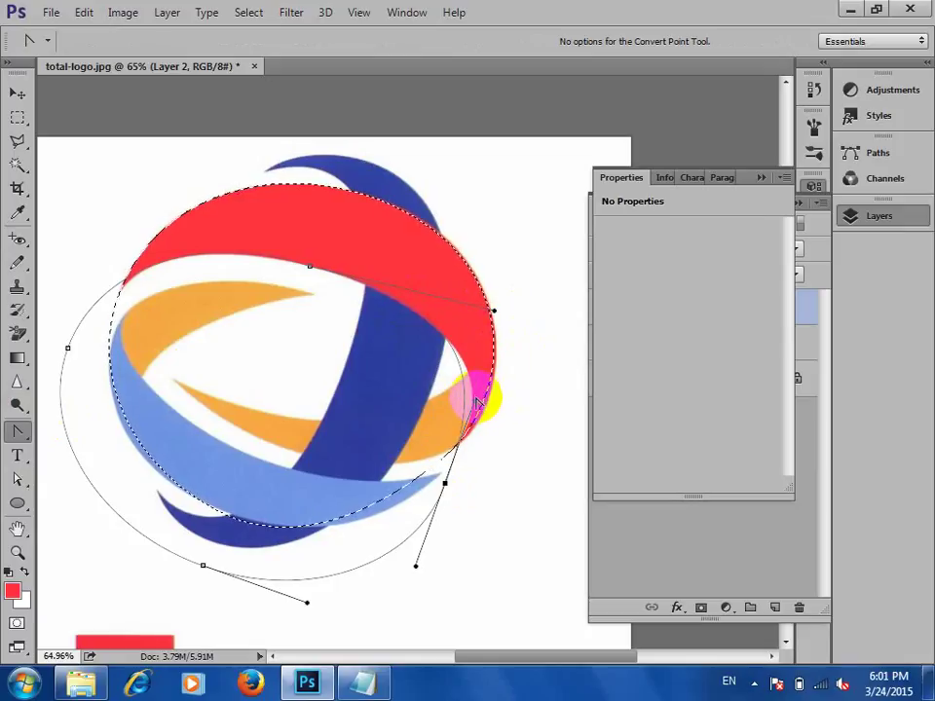
mouse_move(476, 402)
mouse_down()
mouse_move(484, 389)
mouse_move(494, 410)
mouse_up()
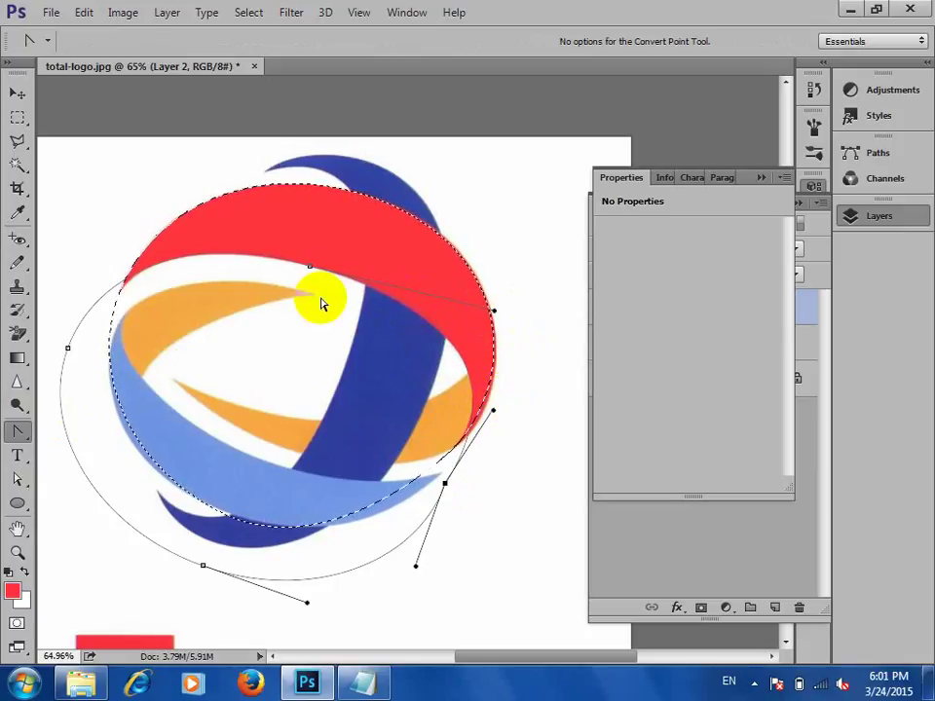
- Subtract the ellipse path from the active selection with anti-aliasing and a 0-pixel feather, and deselect the resulting crescent
right_click(298, 246)
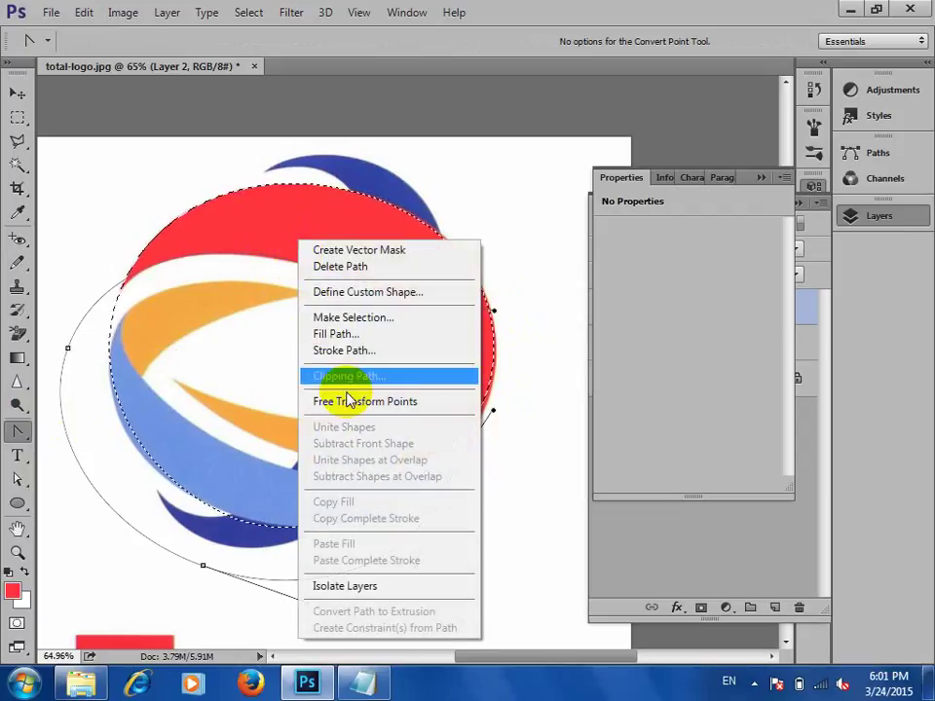
click(362, 318)
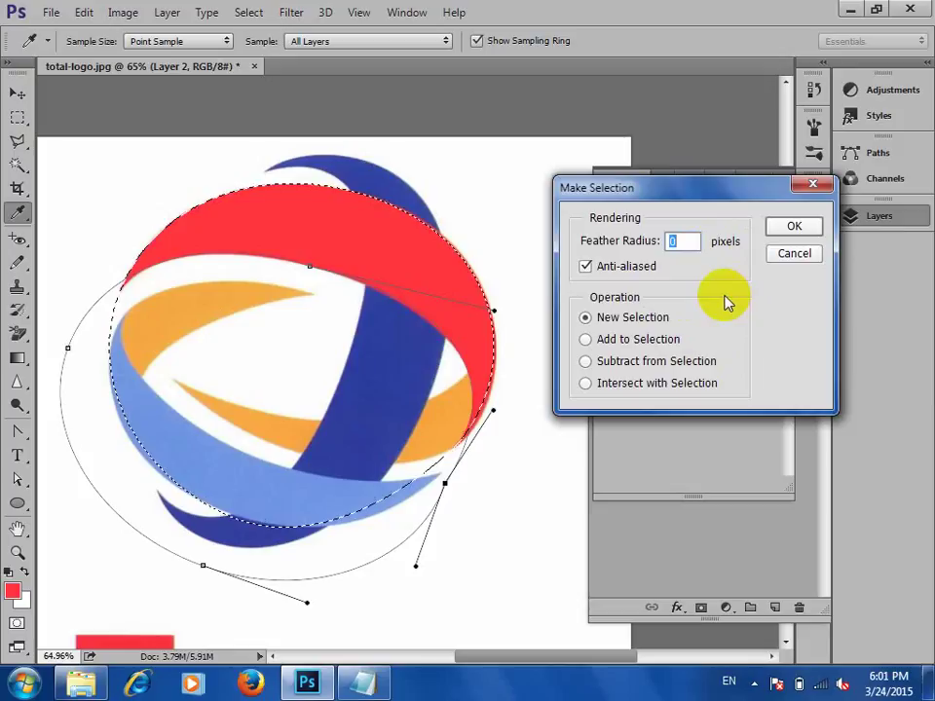
click(600, 343)
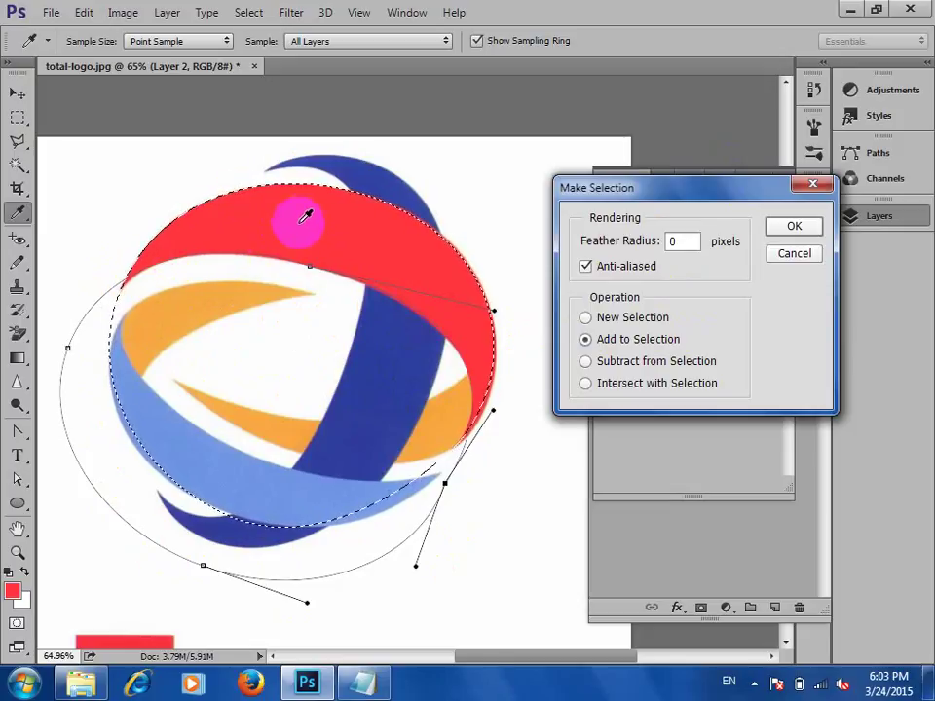
click(586, 360)
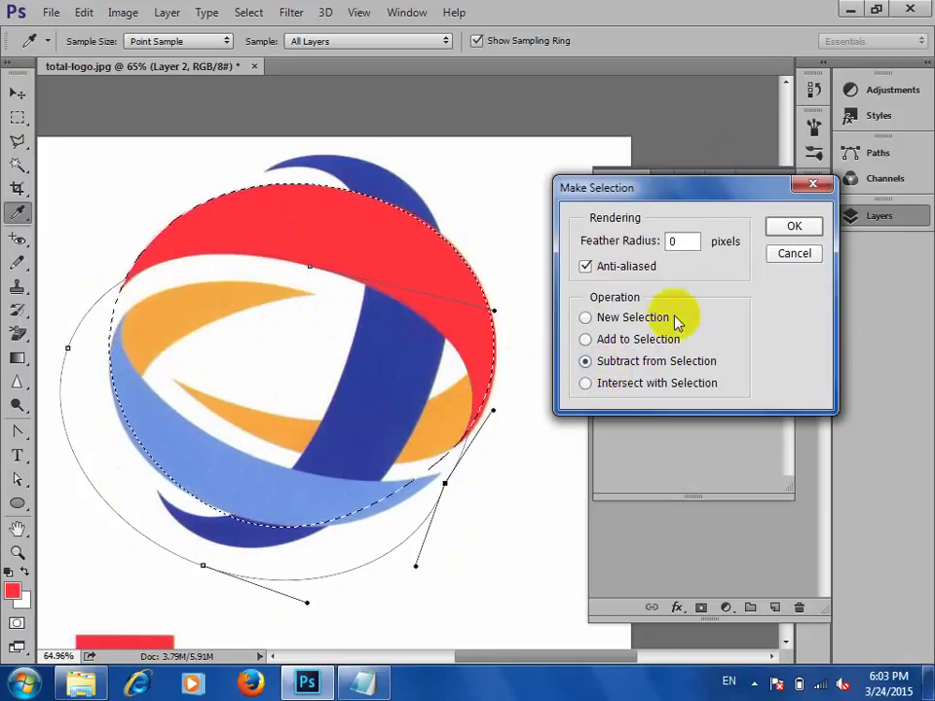
click(793, 227)
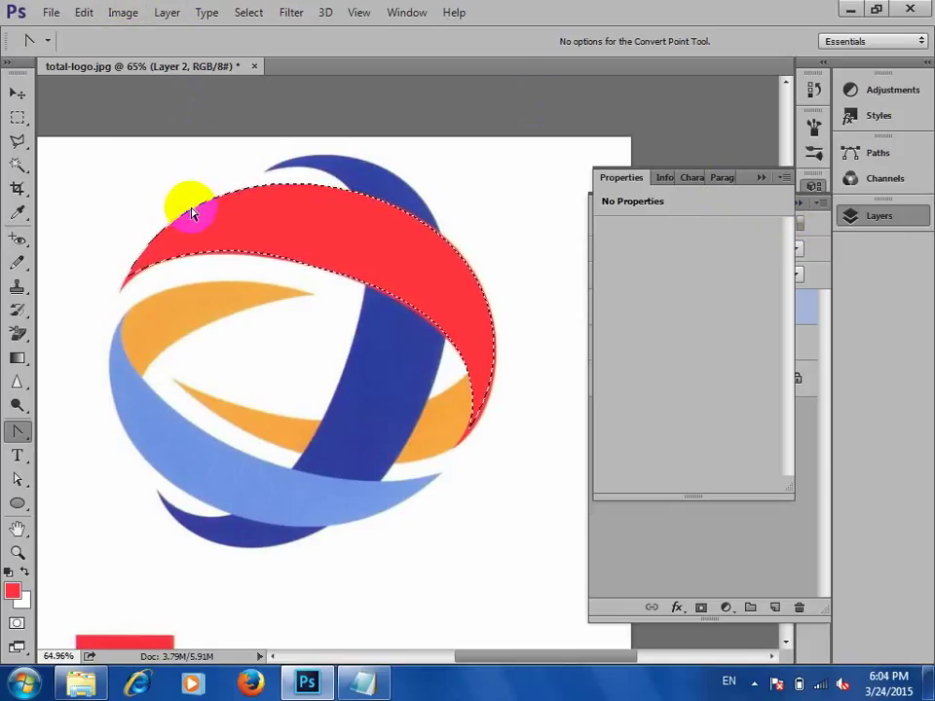
click(171, 334)
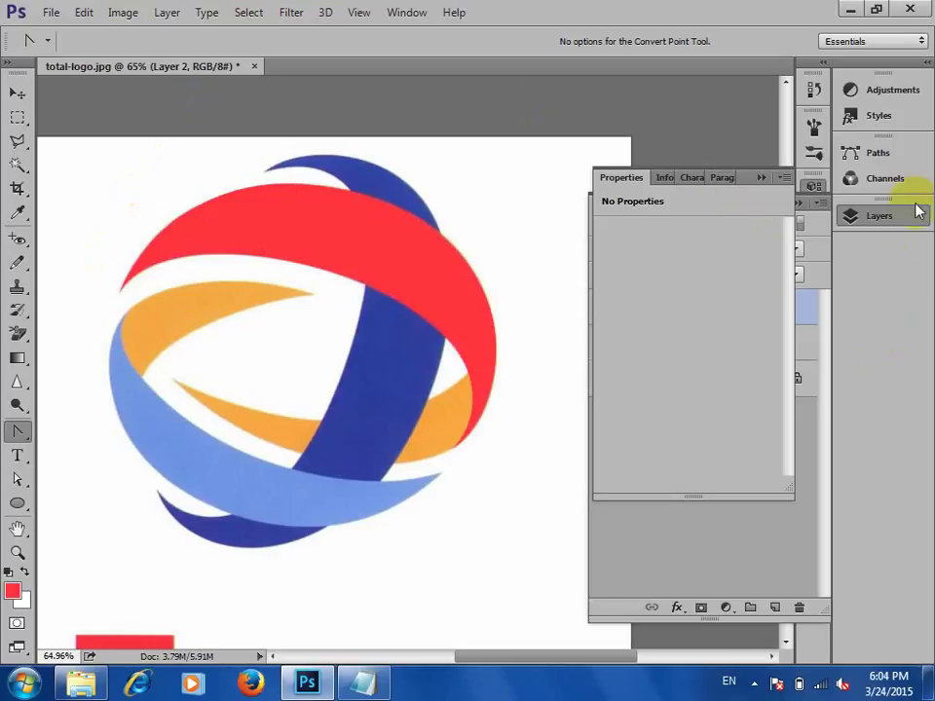
click(761, 178)
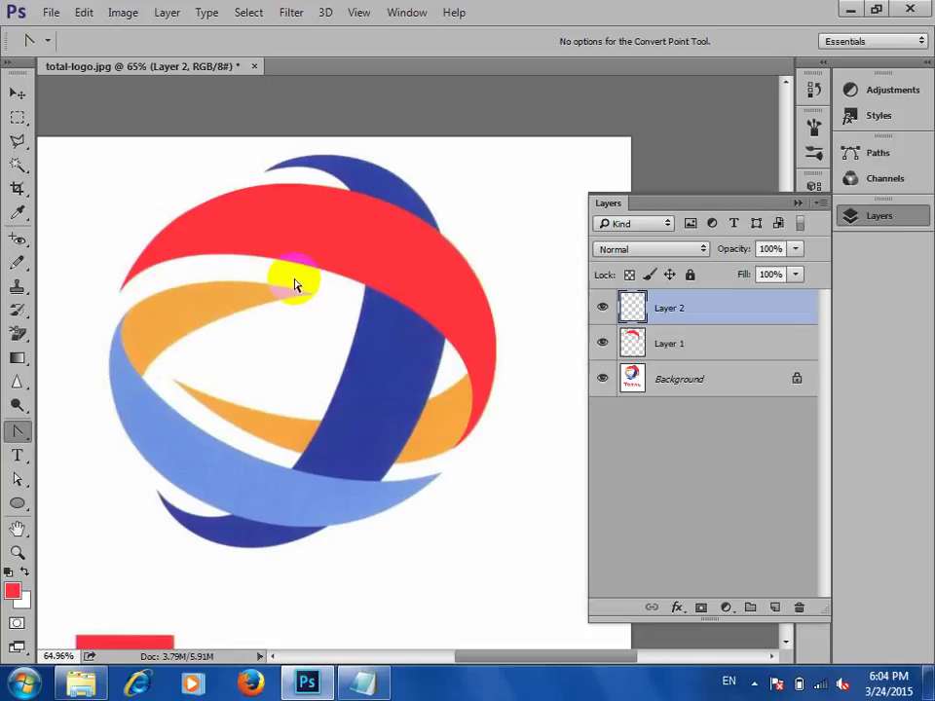
- Draw a closed three-point triangular path over the logo with the Pen tool, with its lowest corner on the dark blue band
click(17, 503)
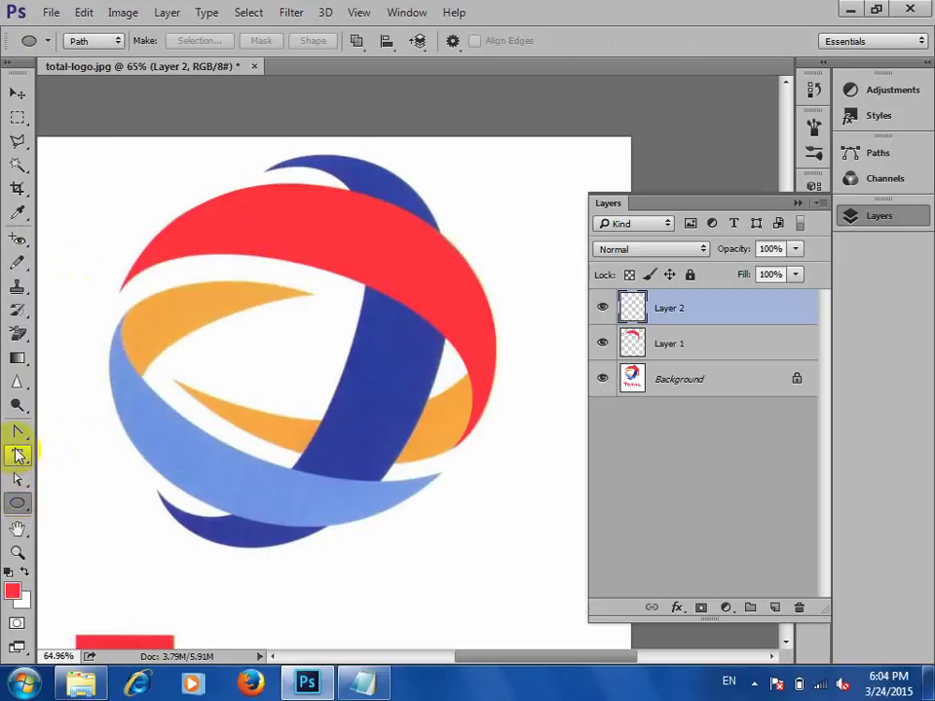
drag(20, 431, 80, 426)
click(266, 179)
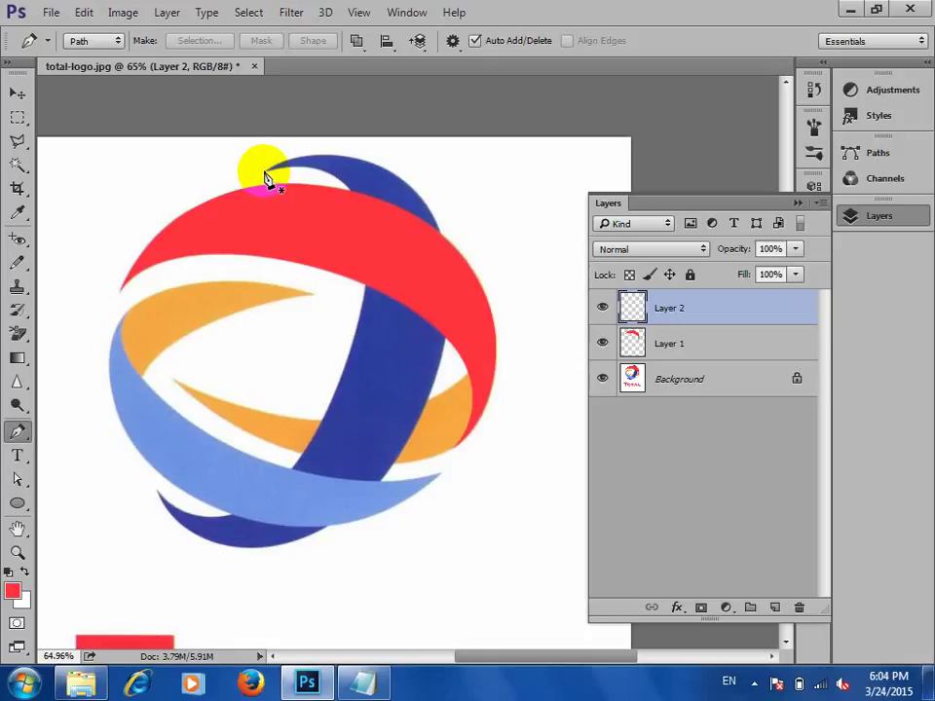
click(187, 159)
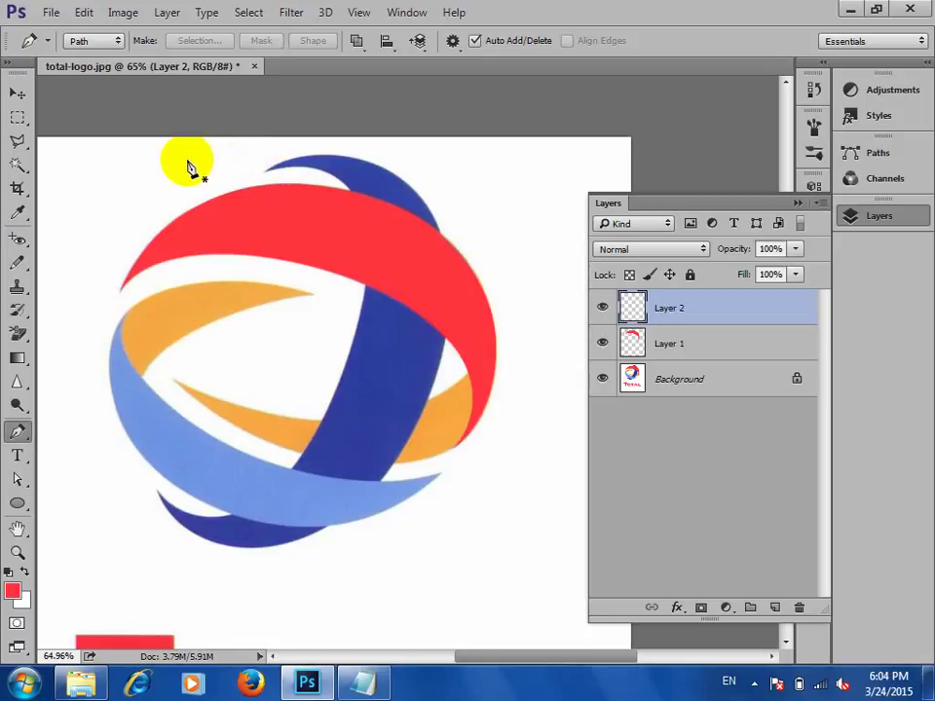
click(523, 208)
click(354, 463)
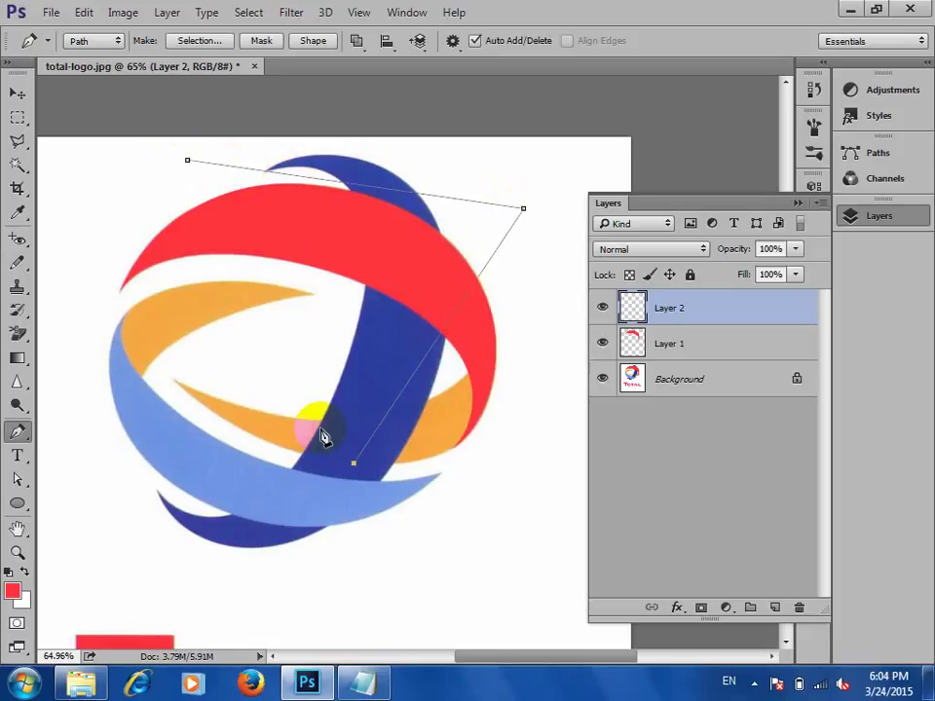
click(188, 161)
- Move the triangle's lowest anchor to the dark blue band's left edge, and convert it to a smooth point with long, nearly horizontal handles
click(19, 480)
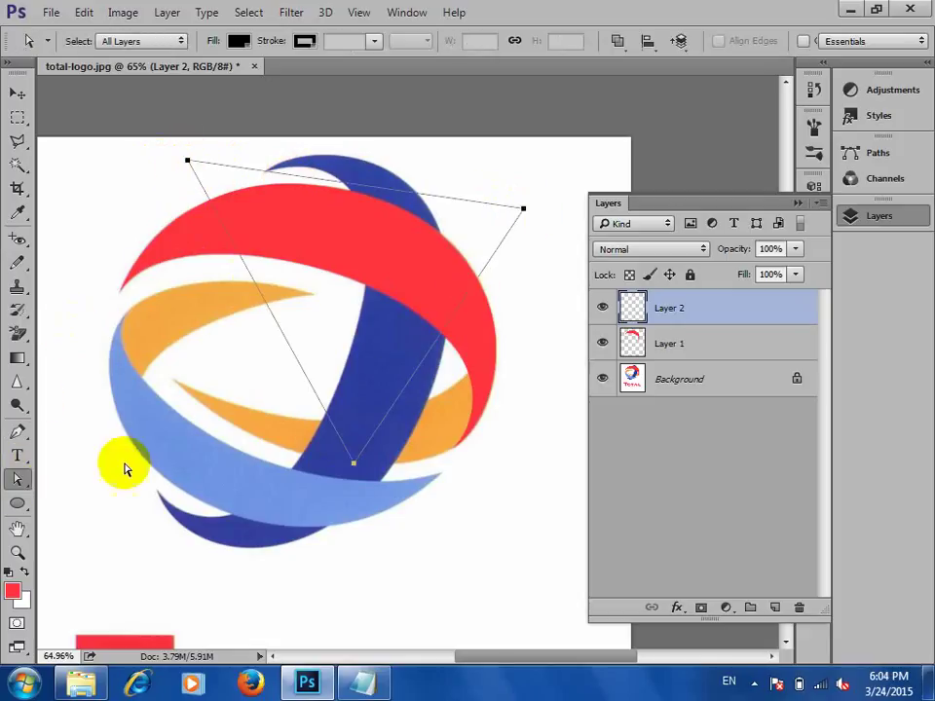
click(353, 466)
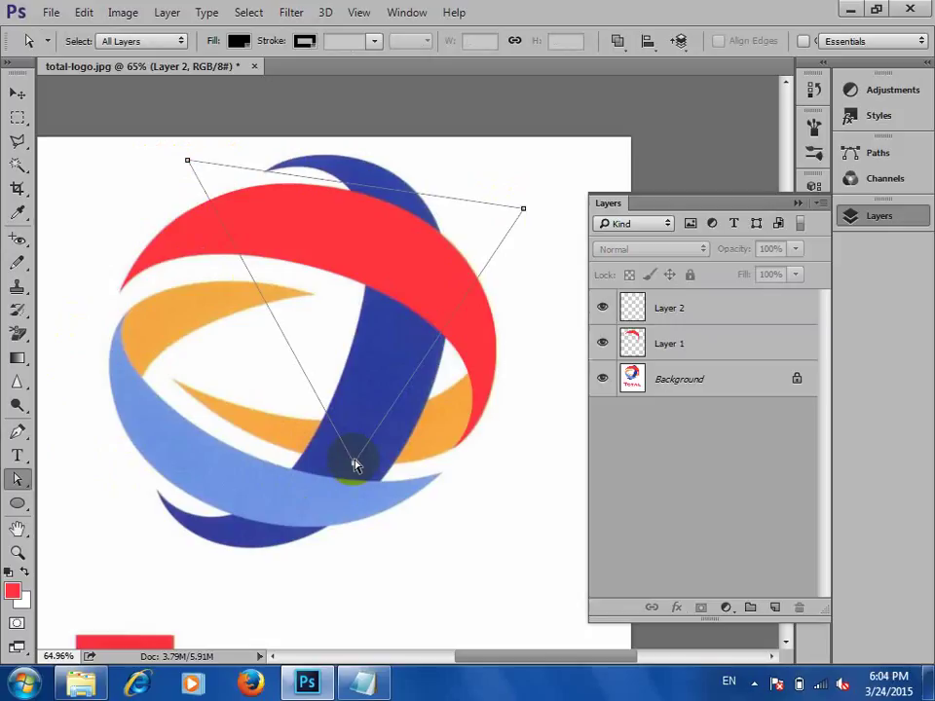
mouse_move(354, 467)
mouse_down()
mouse_move(307, 327)
mouse_move(328, 444)
mouse_up()
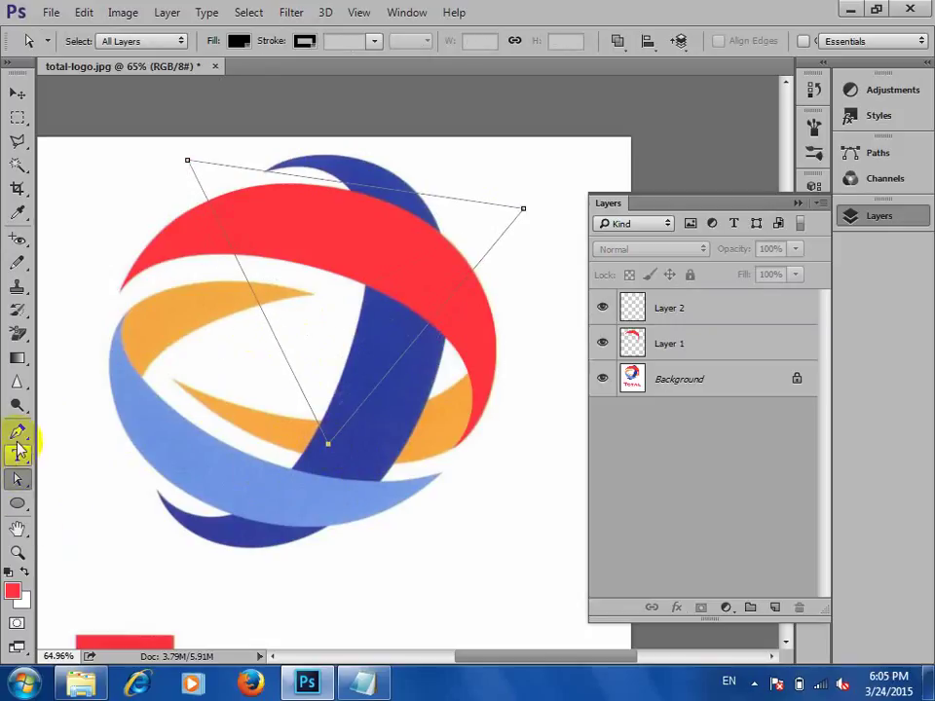
drag(16, 436, 95, 497)
click(325, 447)
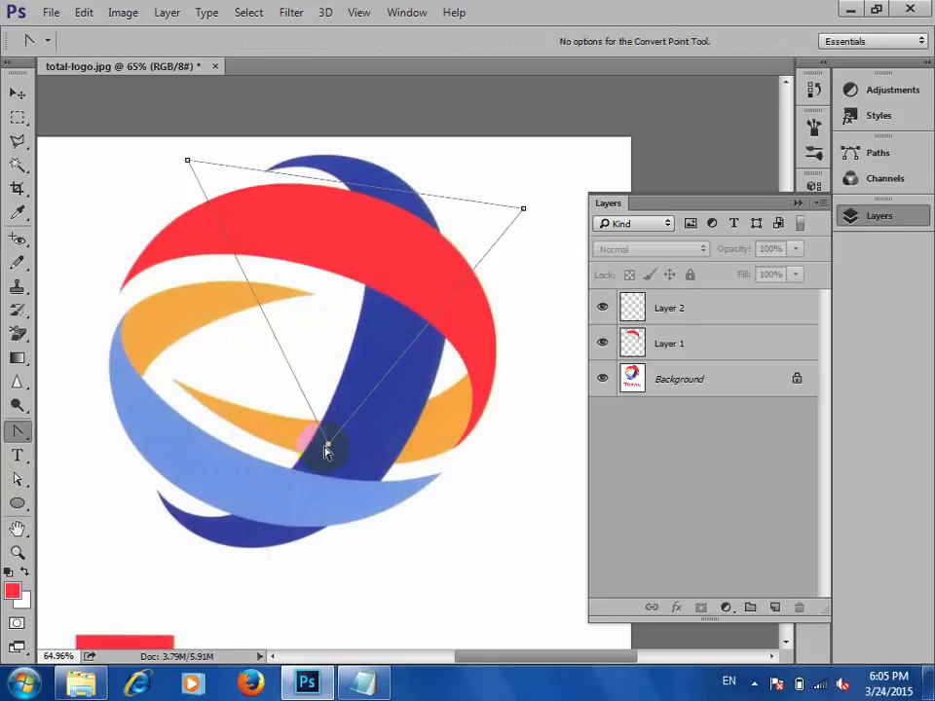
drag(329, 447, 175, 455)
- Swing the lowest anchor's right direction handle independently up to the orange crescent with Convert Point, making a cusp
click(16, 479)
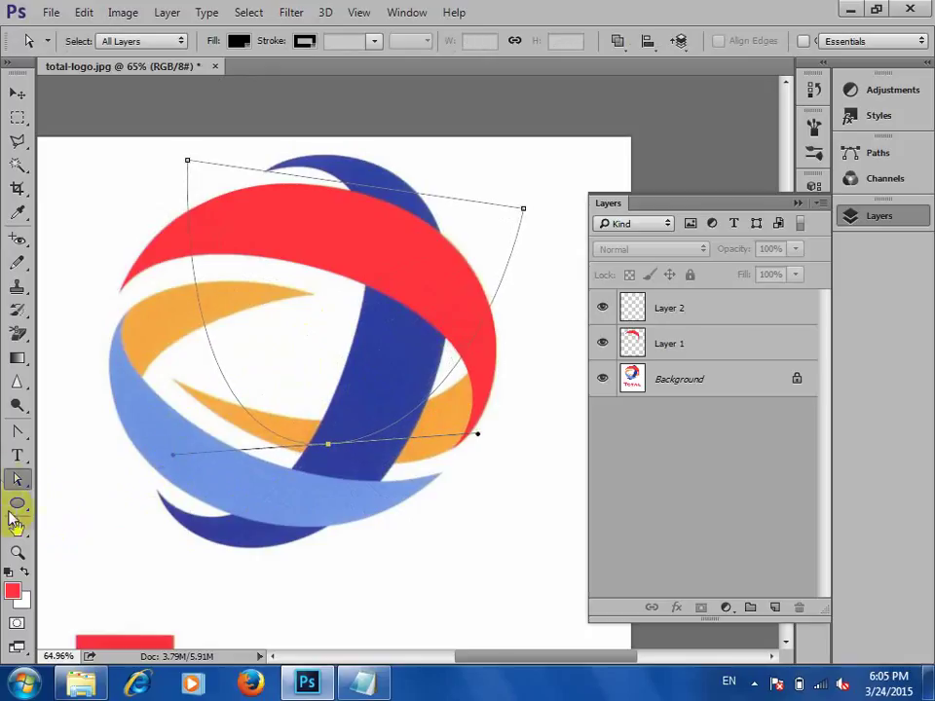
click(17, 433)
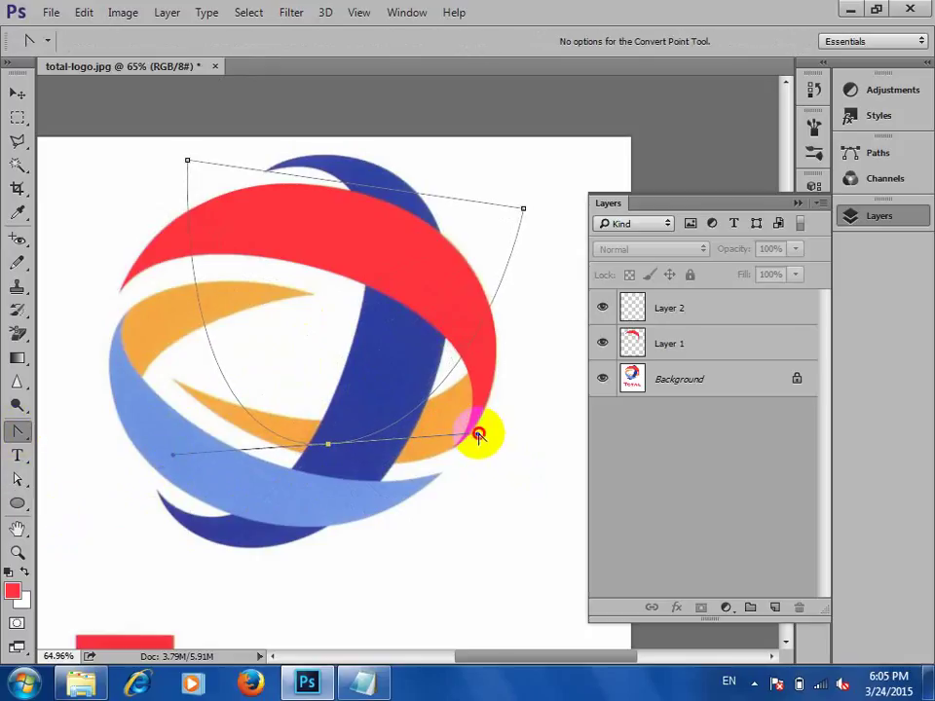
drag(478, 434, 246, 278)
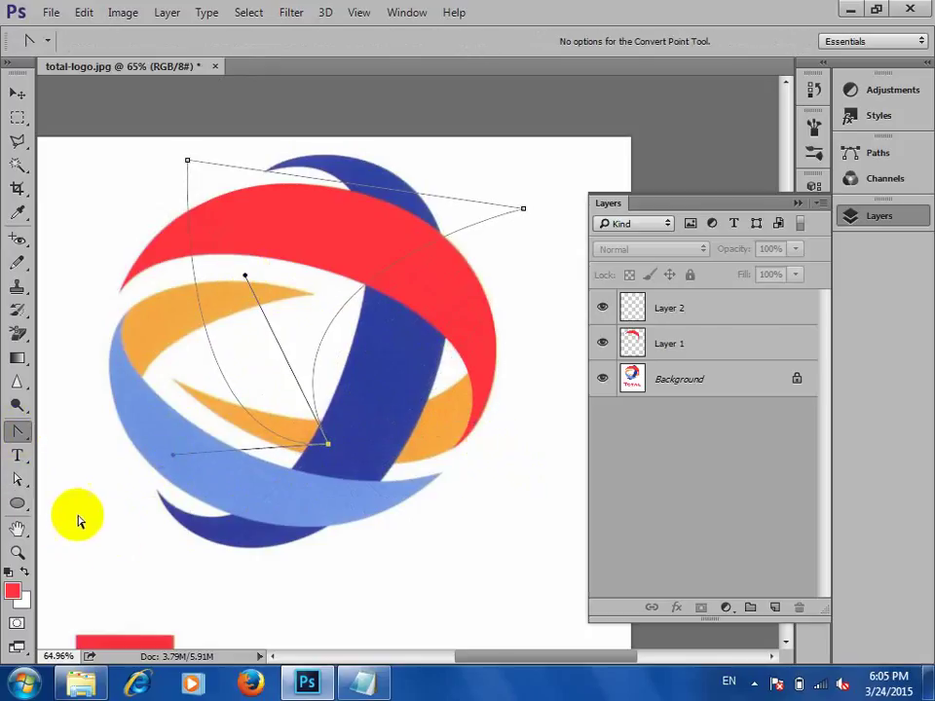
- Try to rework the lowest anchor's direction handles using the Direct Selection and Convert Point tools
click(16, 479)
drag(172, 454, 492, 466)
drag(526, 429, 165, 312)
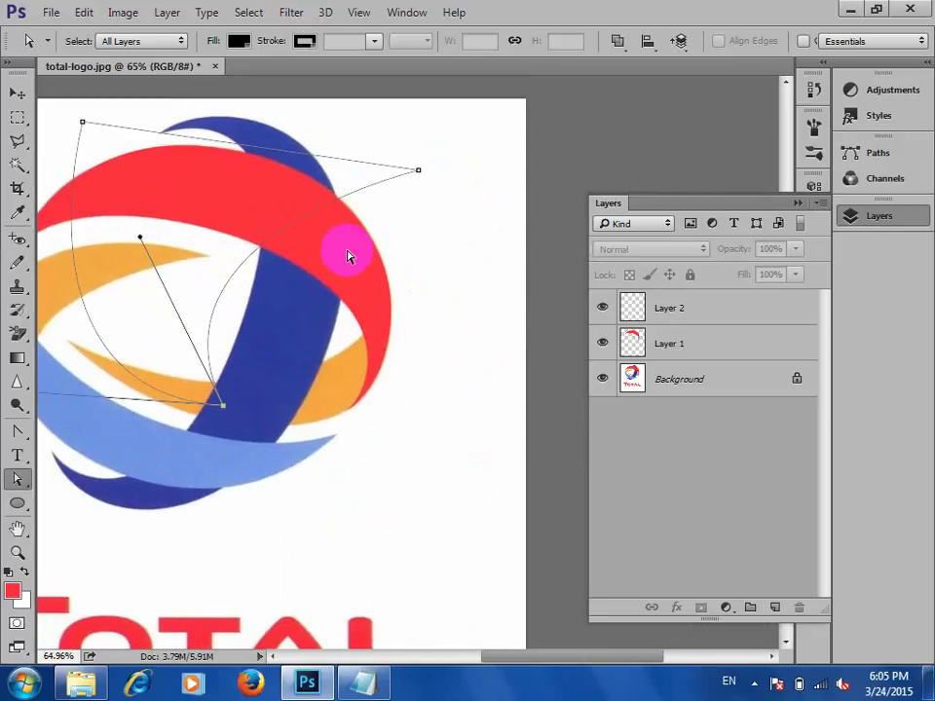
click(359, 222)
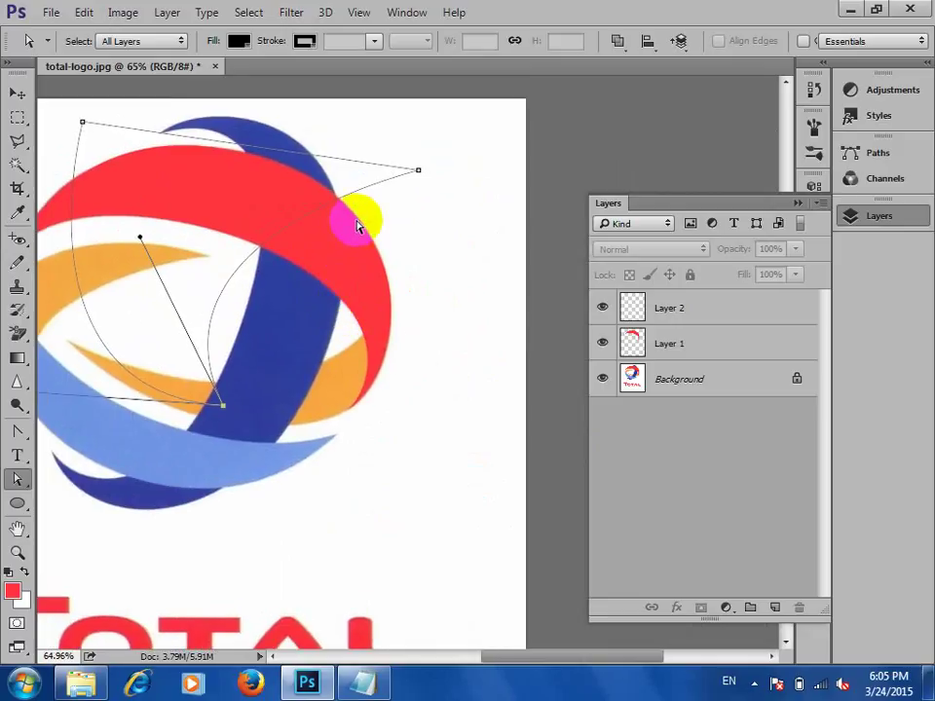
click(17, 432)
click(223, 405)
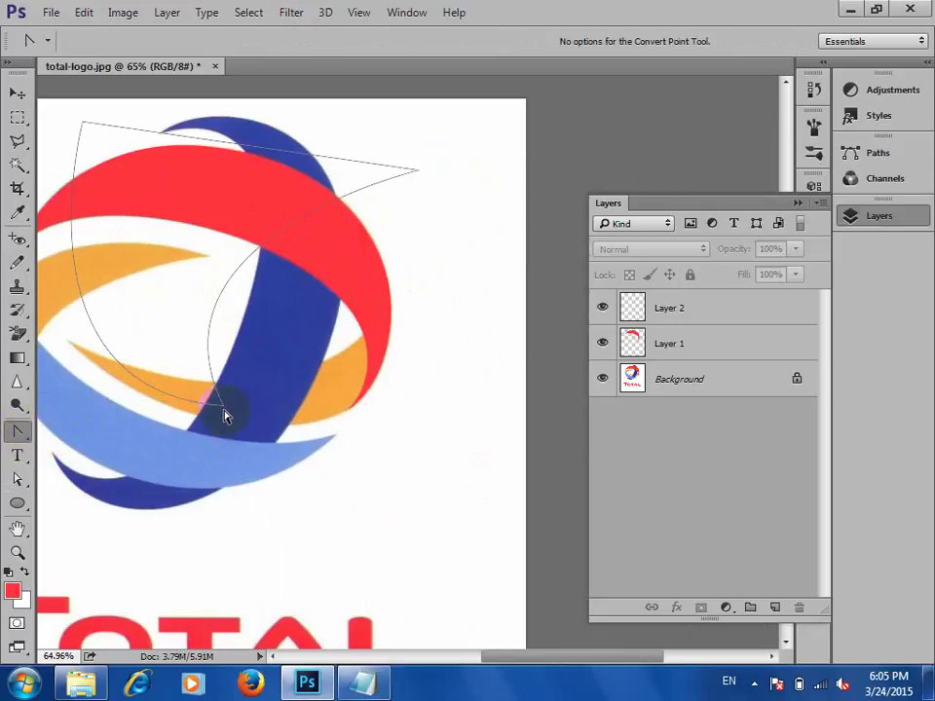
click(227, 409)
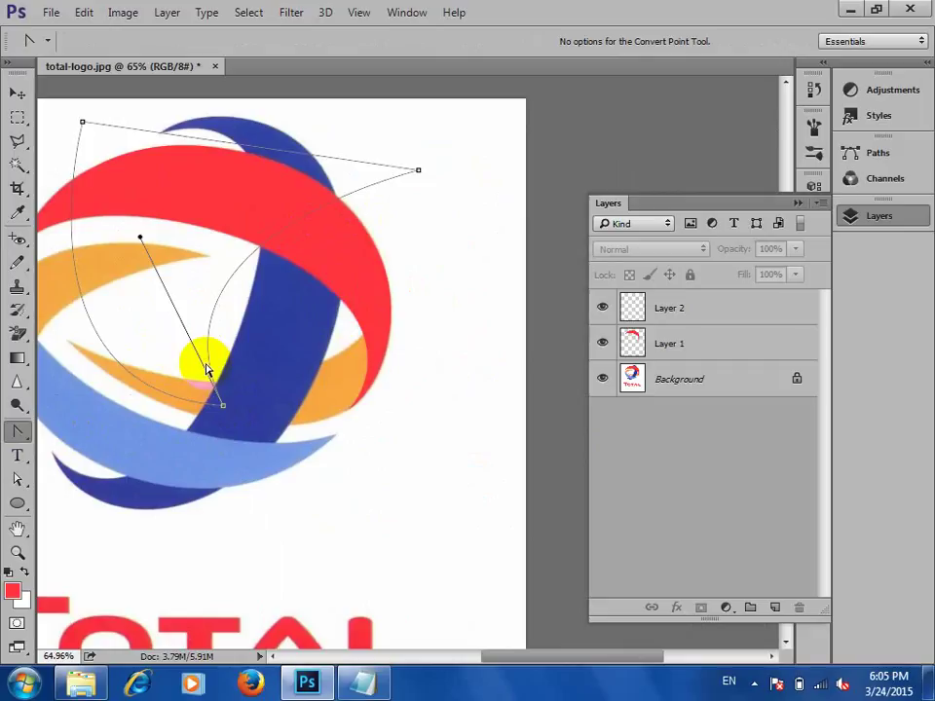
drag(224, 407, 414, 385)
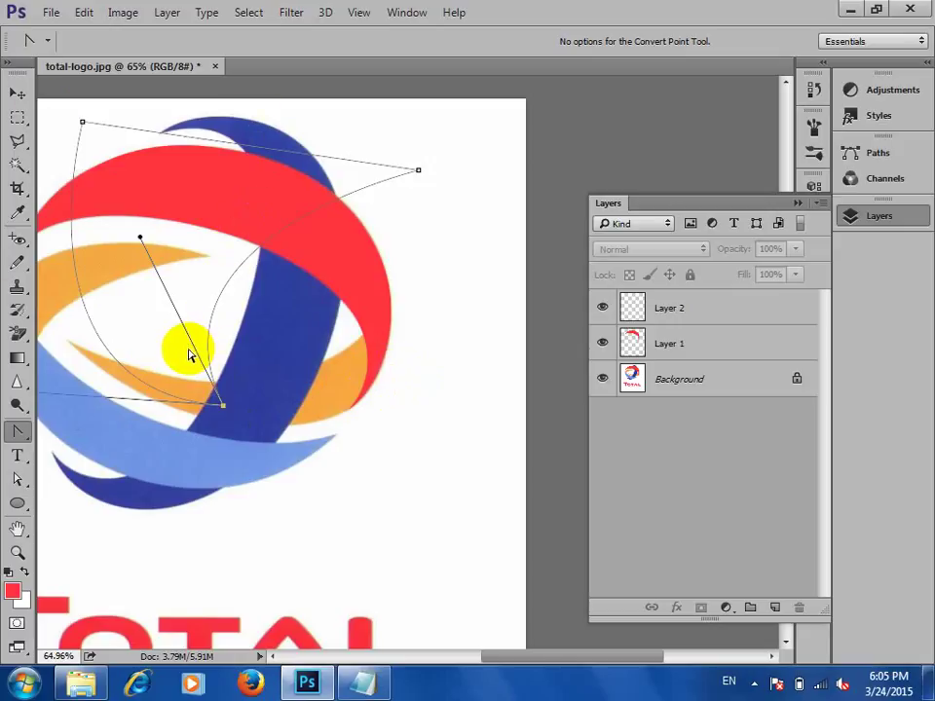
- Delete the practice path from the logo and switch to the Move tool
drag(132, 417, 235, 418)
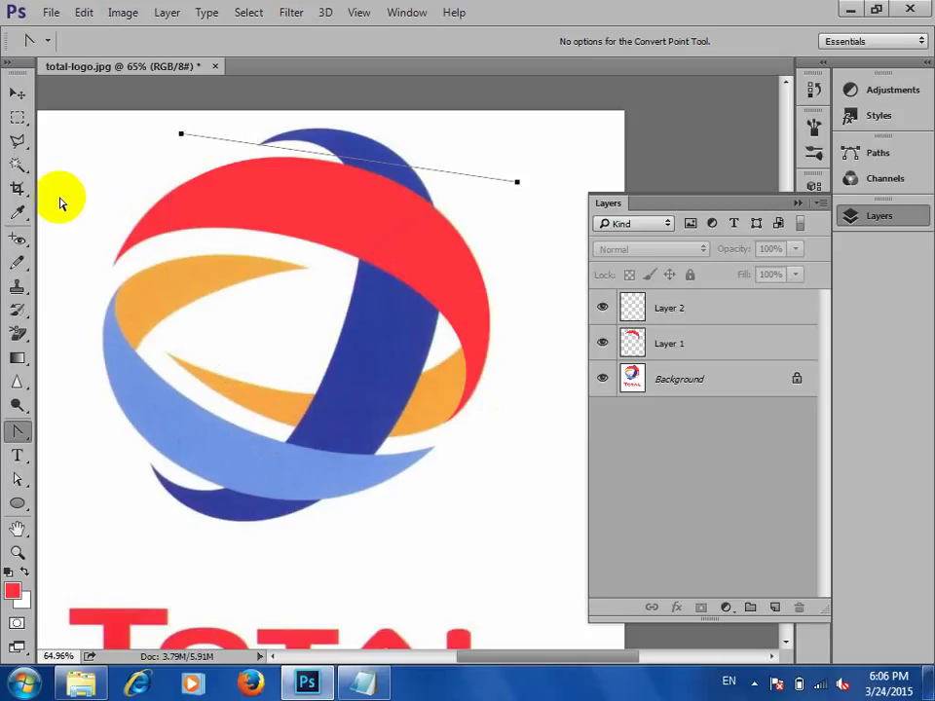
click(20, 95)
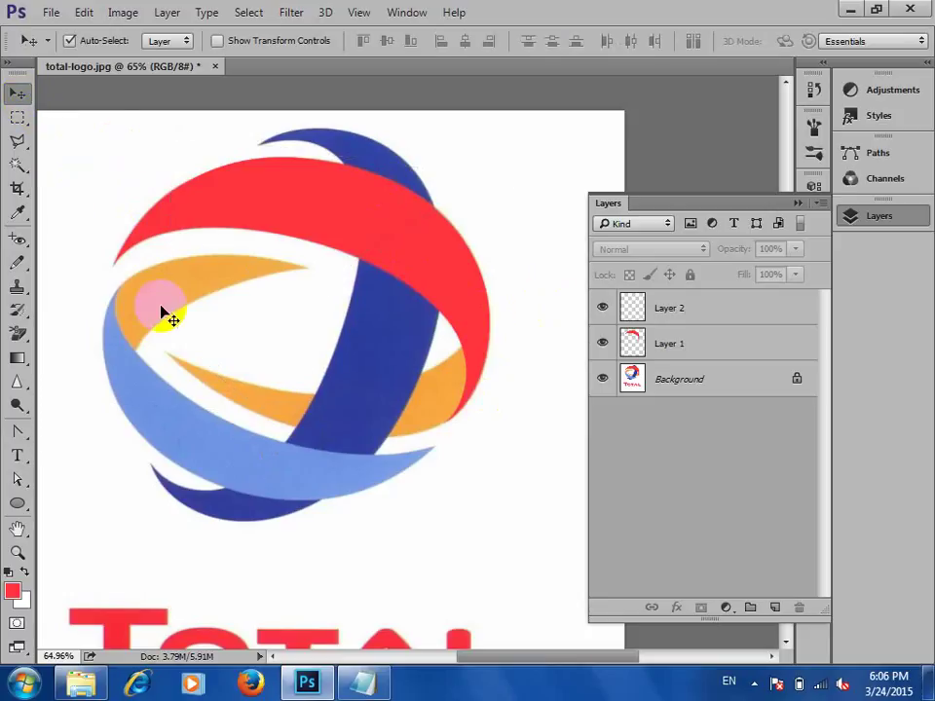
click(276, 208)
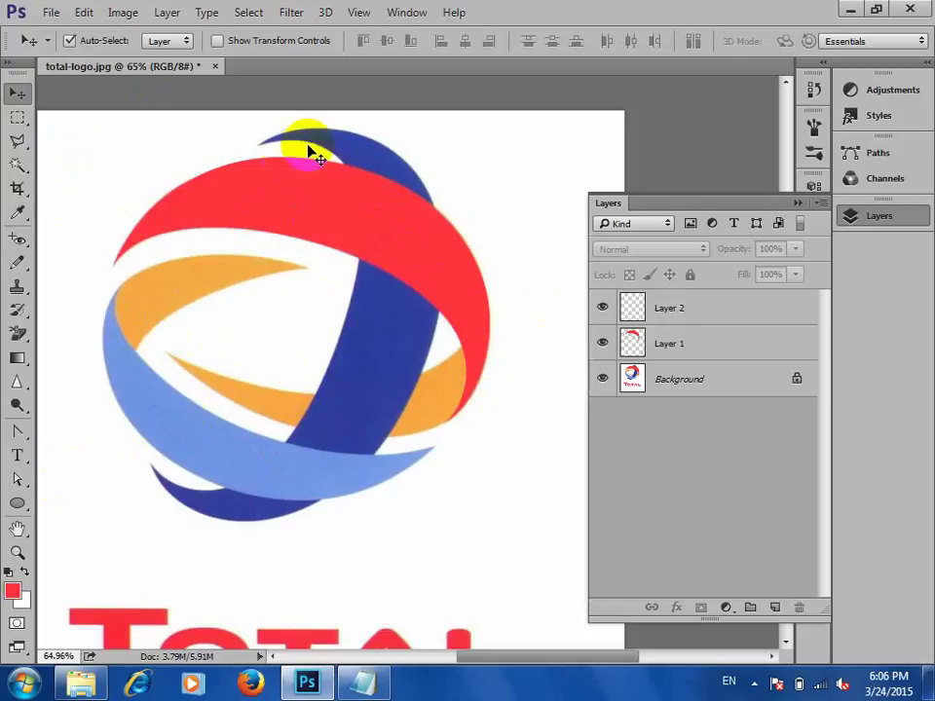
click(444, 422)
click(411, 176)
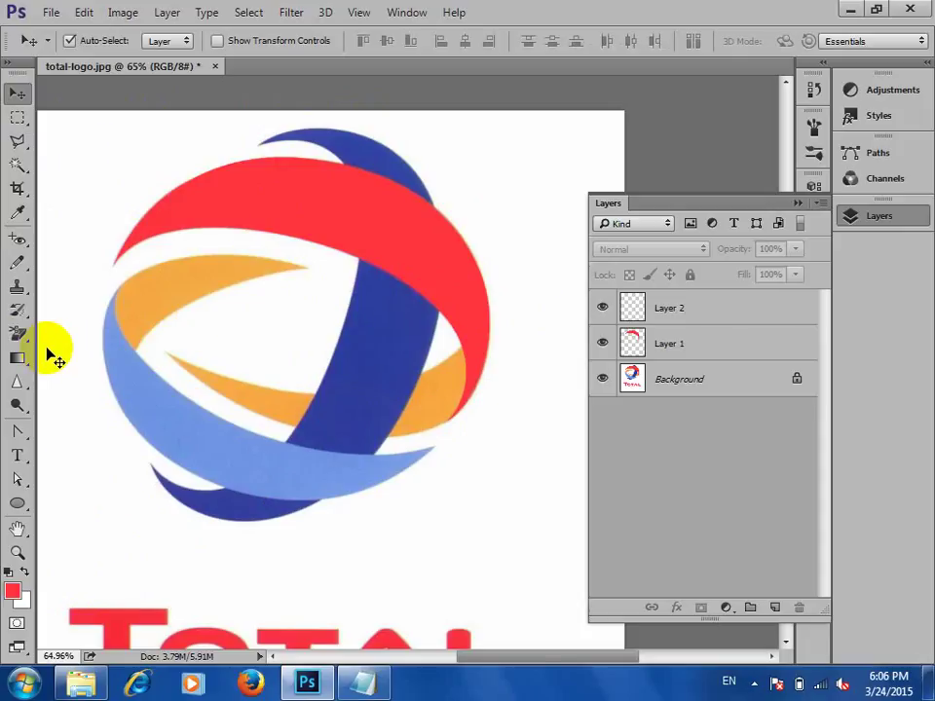
- Switch to the Logo practice folder in Windows Explorer and preview Nike-Air-Logo_original.jpg at full size
click(82, 683)
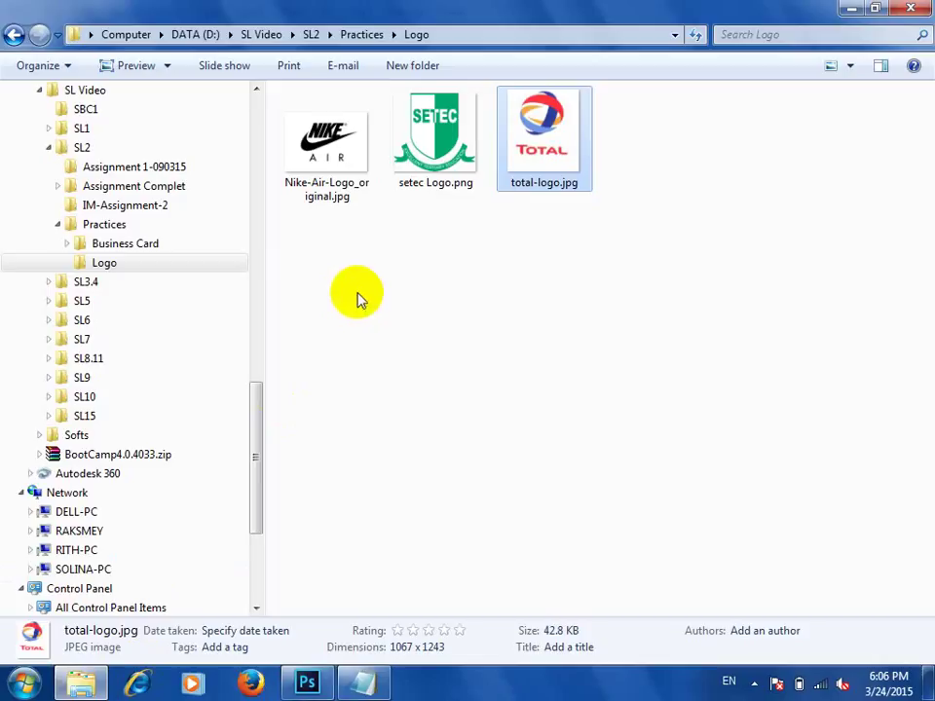
drag(444, 285, 411, 146)
click(495, 292)
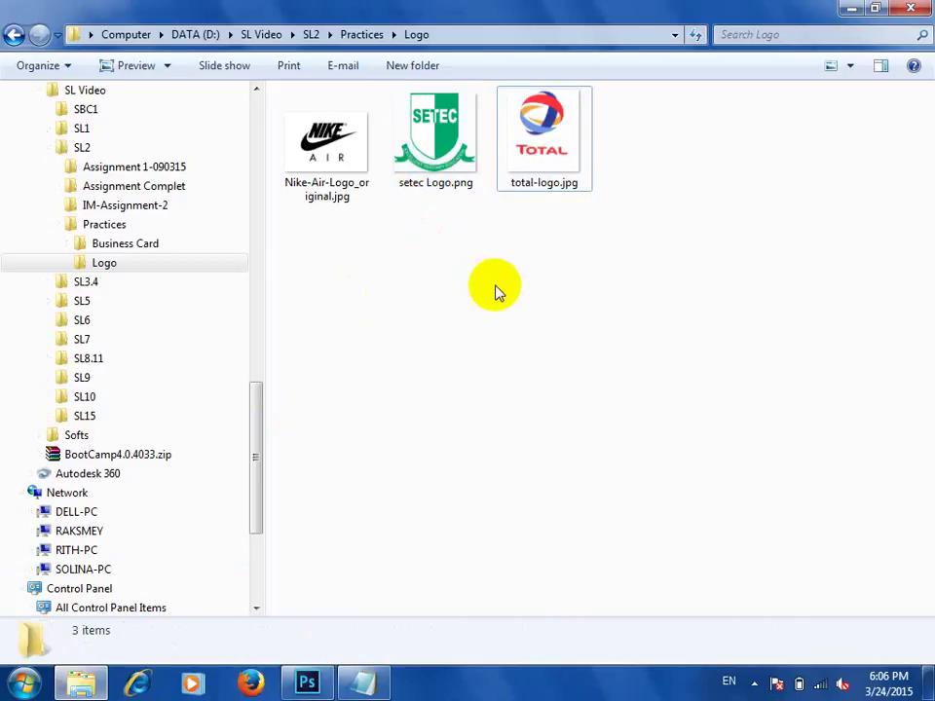
click(446, 187)
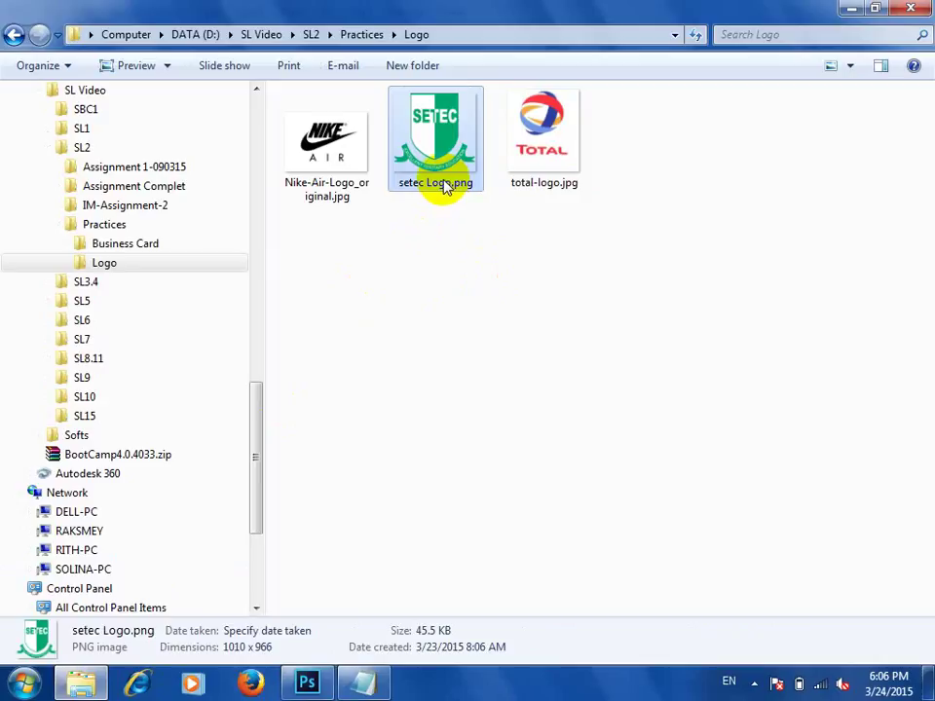
click(331, 173)
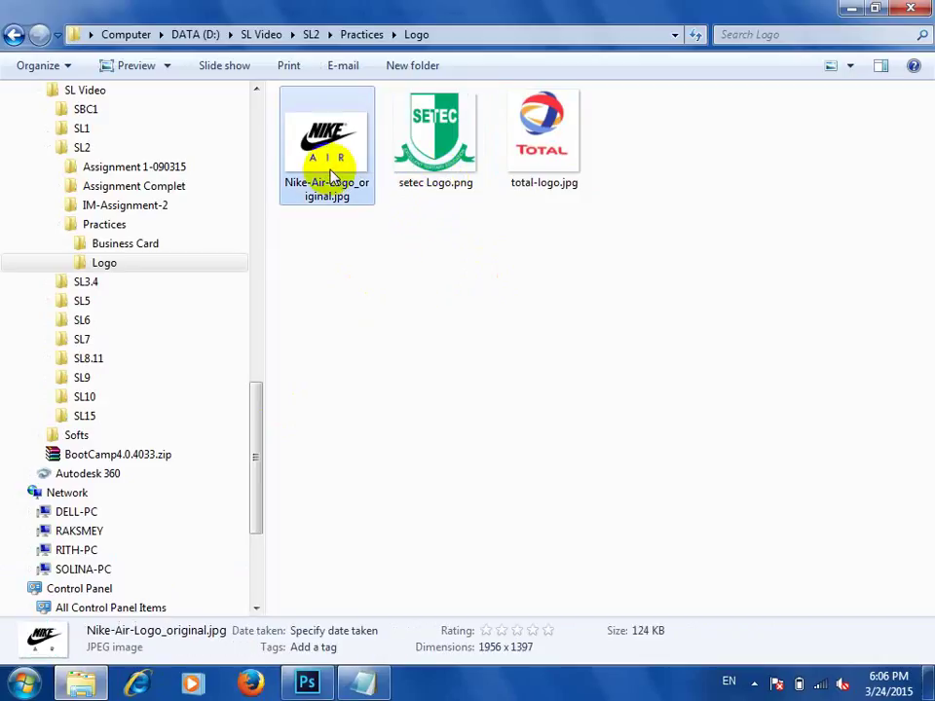
double_click(334, 146)
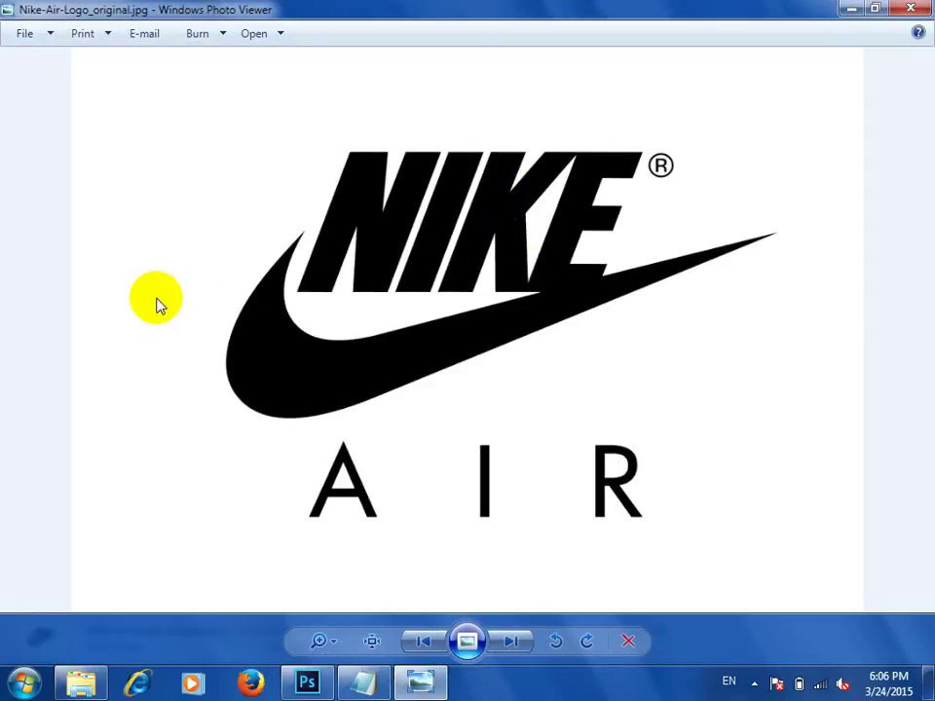
click(922, 8)
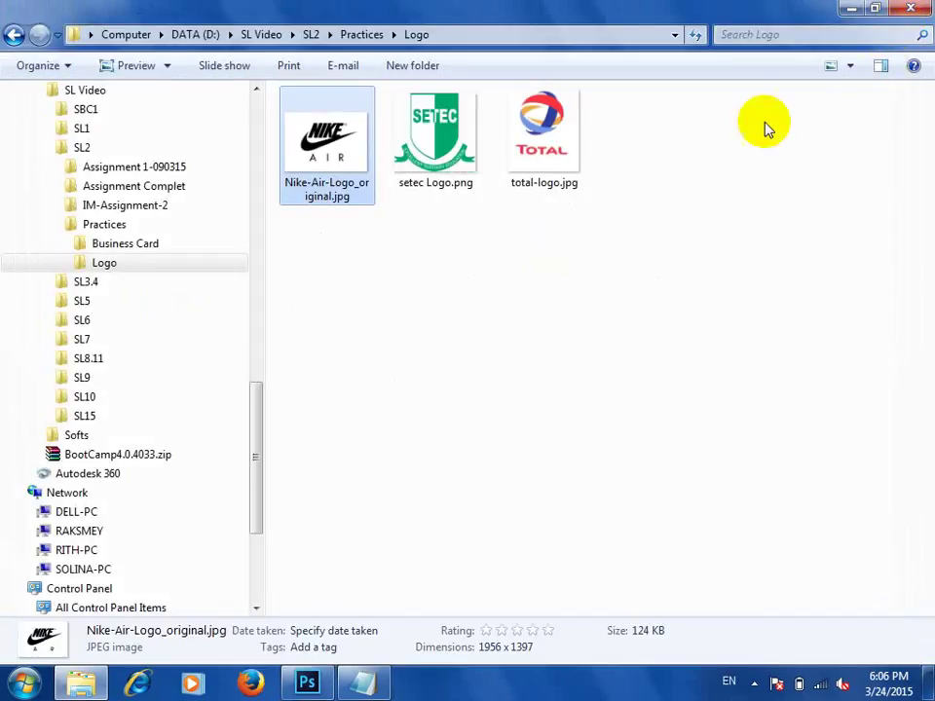
- Highlight the three practice logo files together in the folder, clear the selection, and return to Photoshop
click(628, 188)
drag(628, 188, 522, 233)
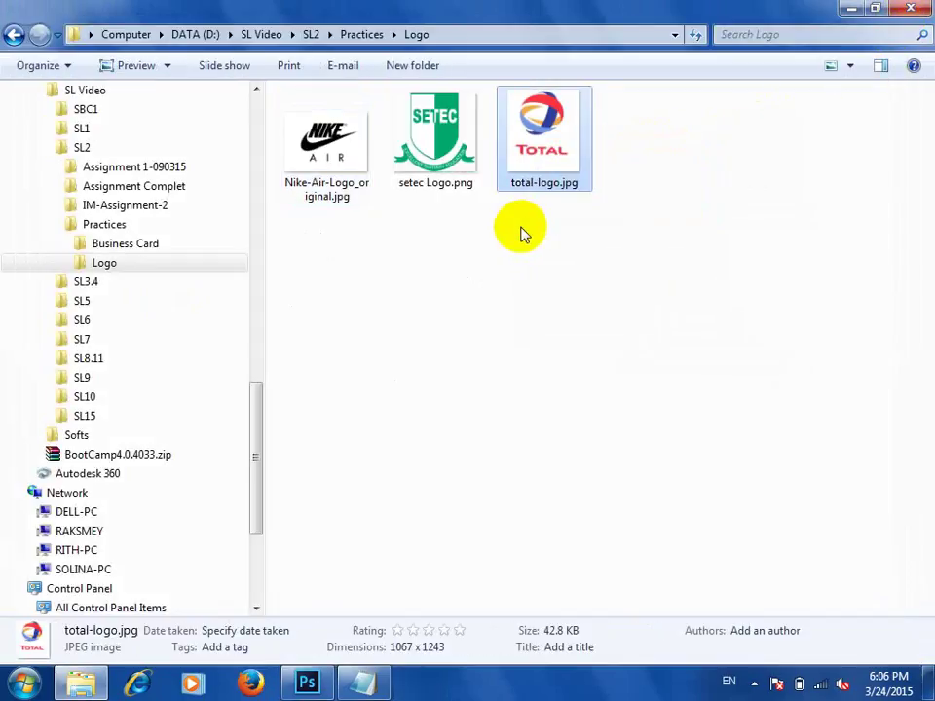
click(570, 205)
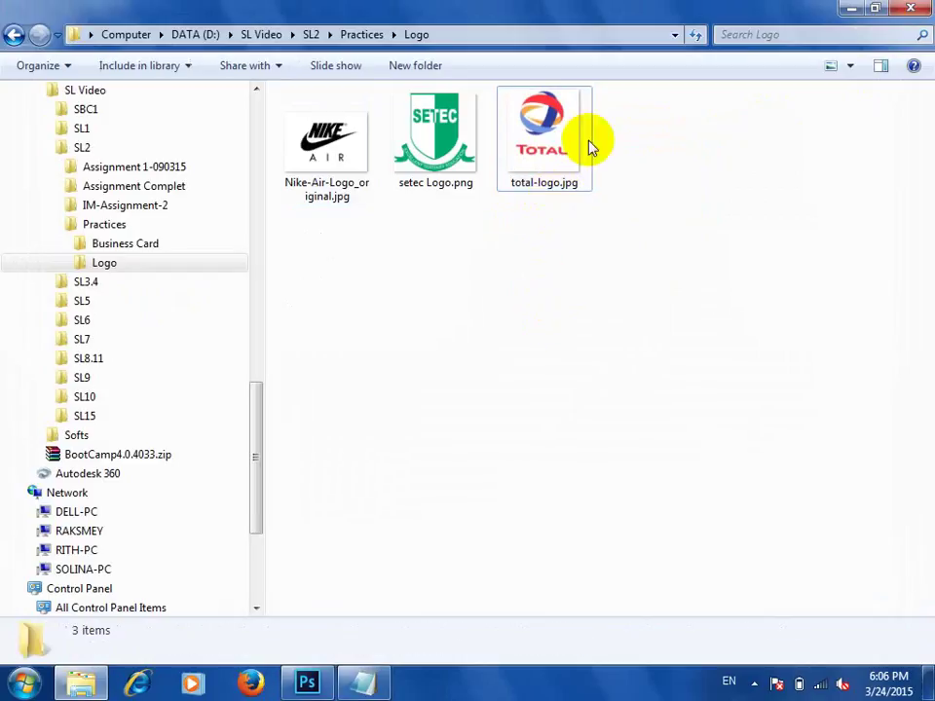
drag(723, 124, 631, 158)
drag(641, 115, 370, 285)
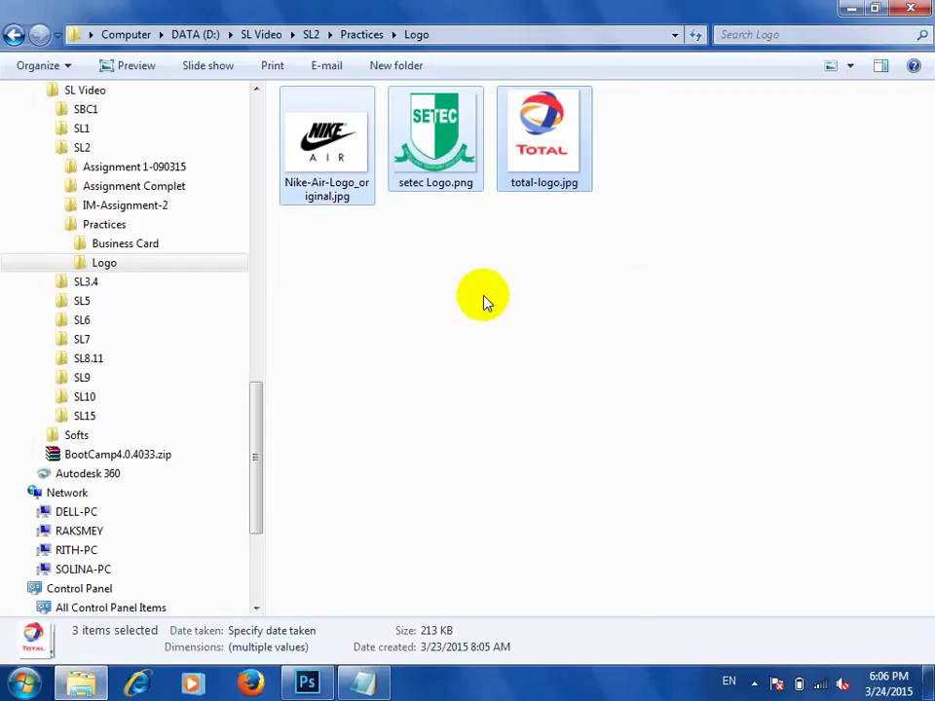
click(668, 276)
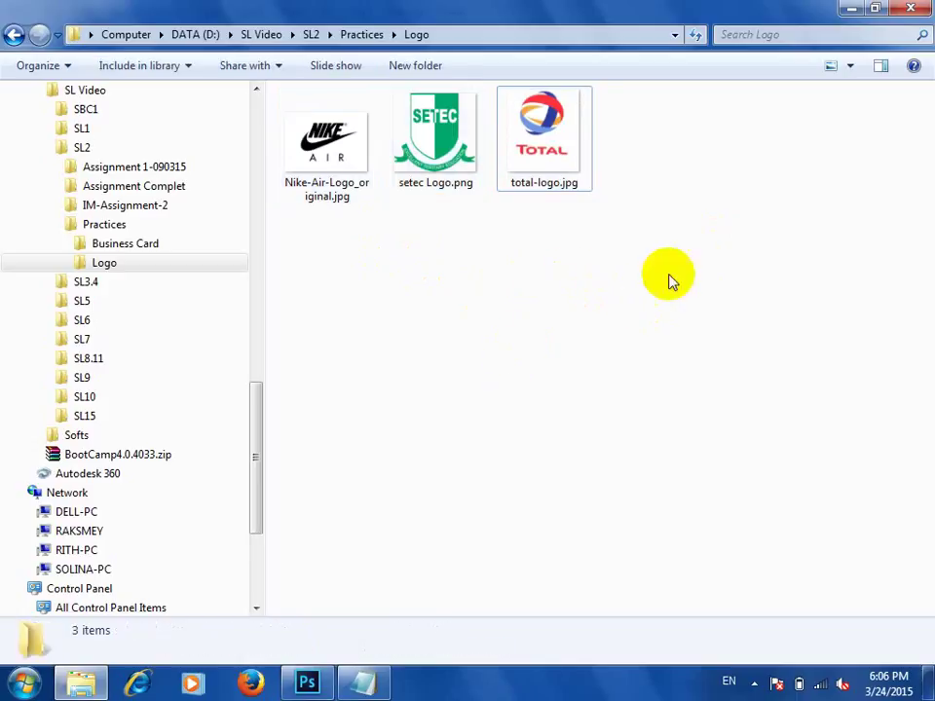
click(853, 10)
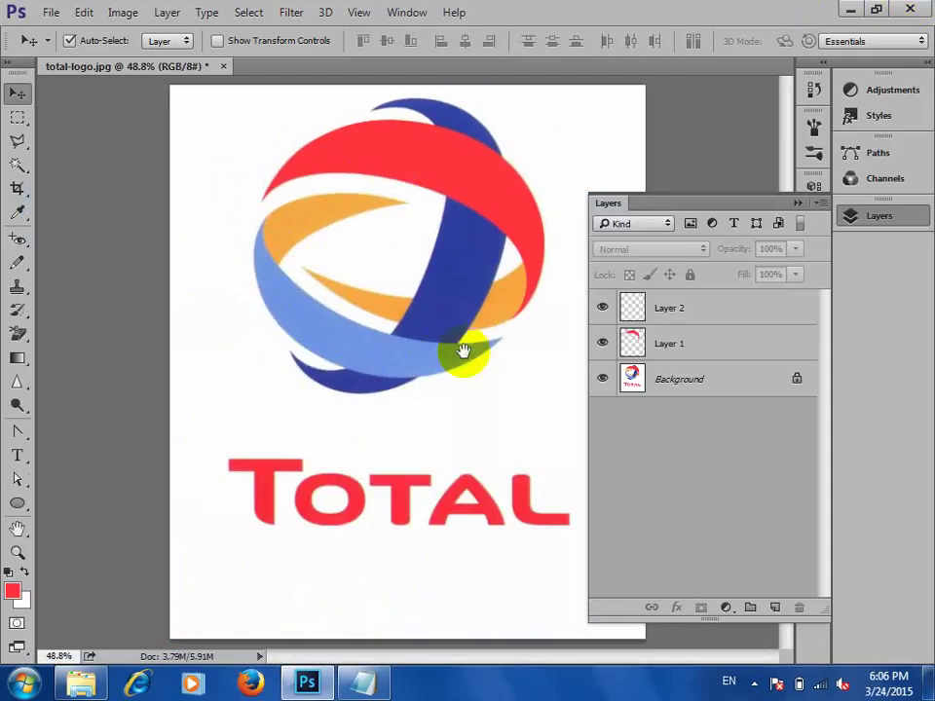
- Draw a closed four-anchor path with the Pen tool around the lower left of the wordmark's first T, with a smooth point below its foot
scroll(521, 443, up, 1)
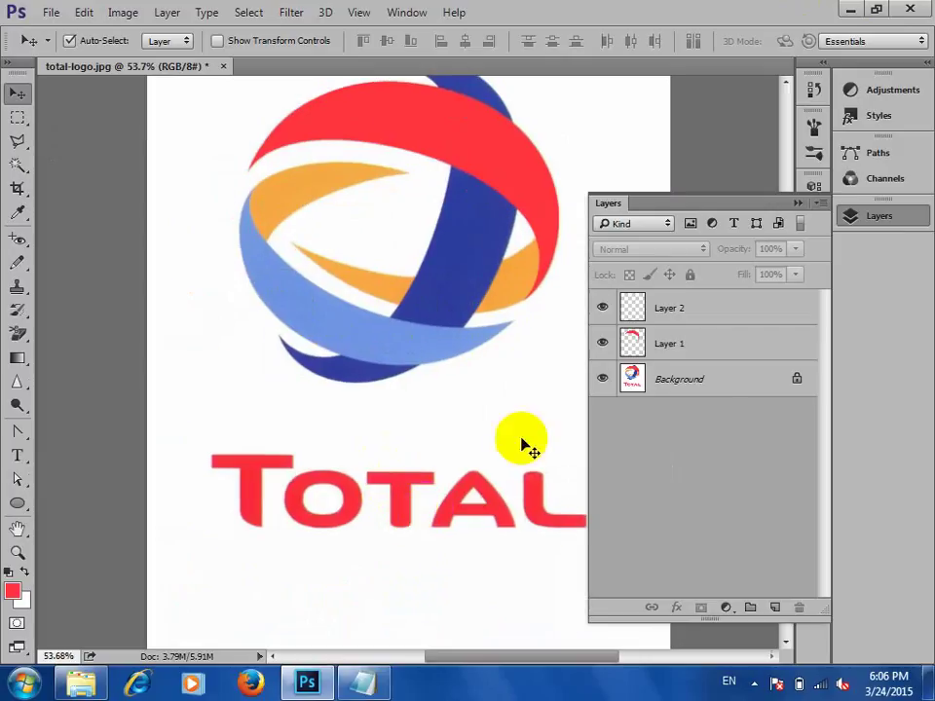
click(799, 204)
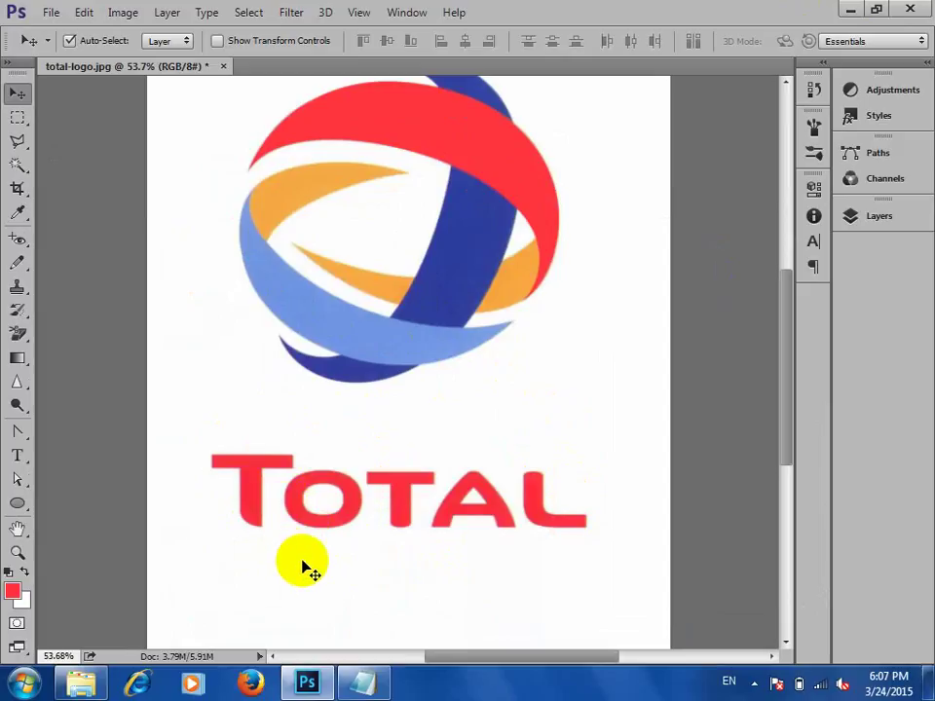
scroll(303, 564, up, 1)
scroll(292, 438, down, 3)
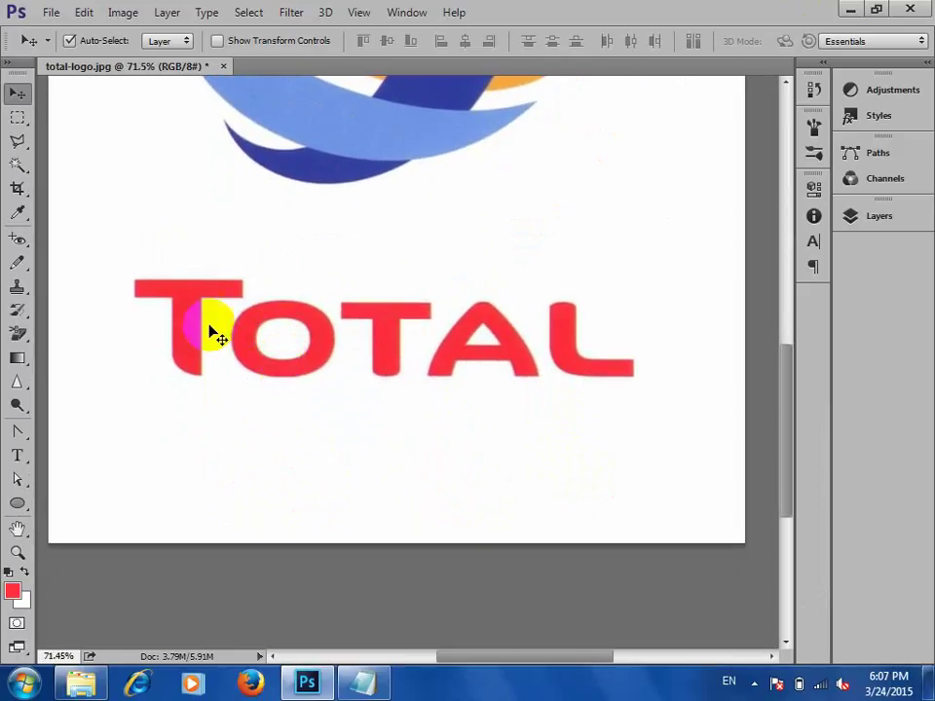
drag(188, 319, 175, 323)
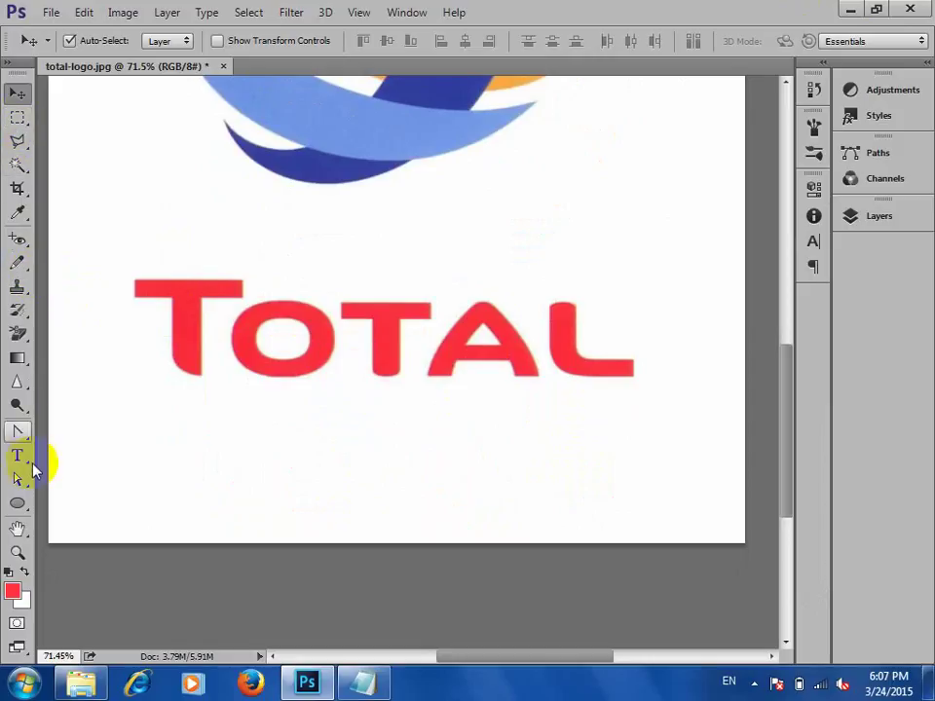
click(16, 502)
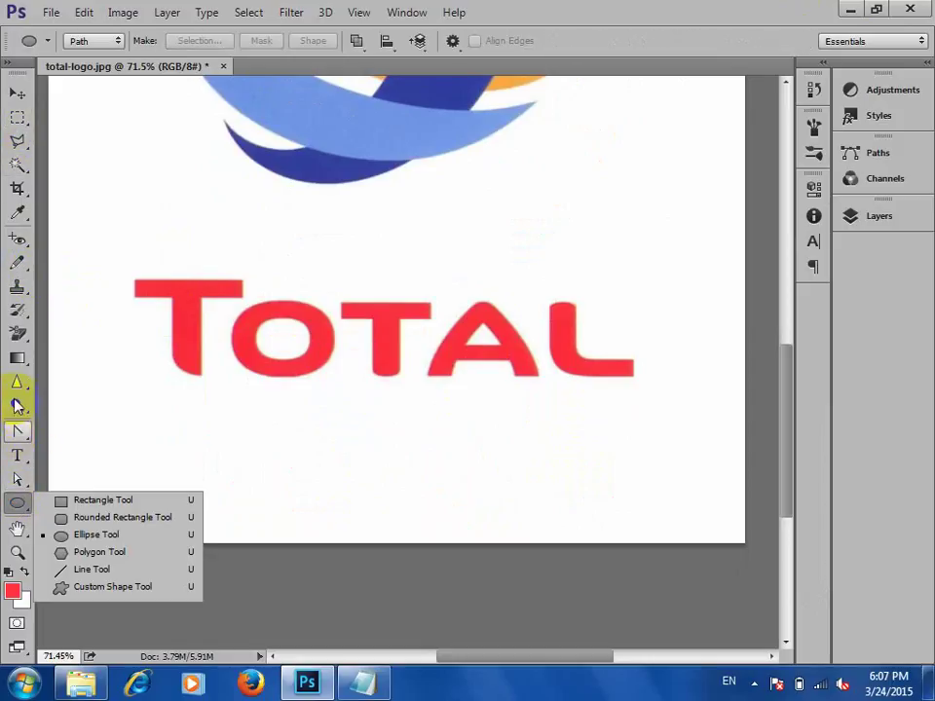
drag(17, 432, 69, 429)
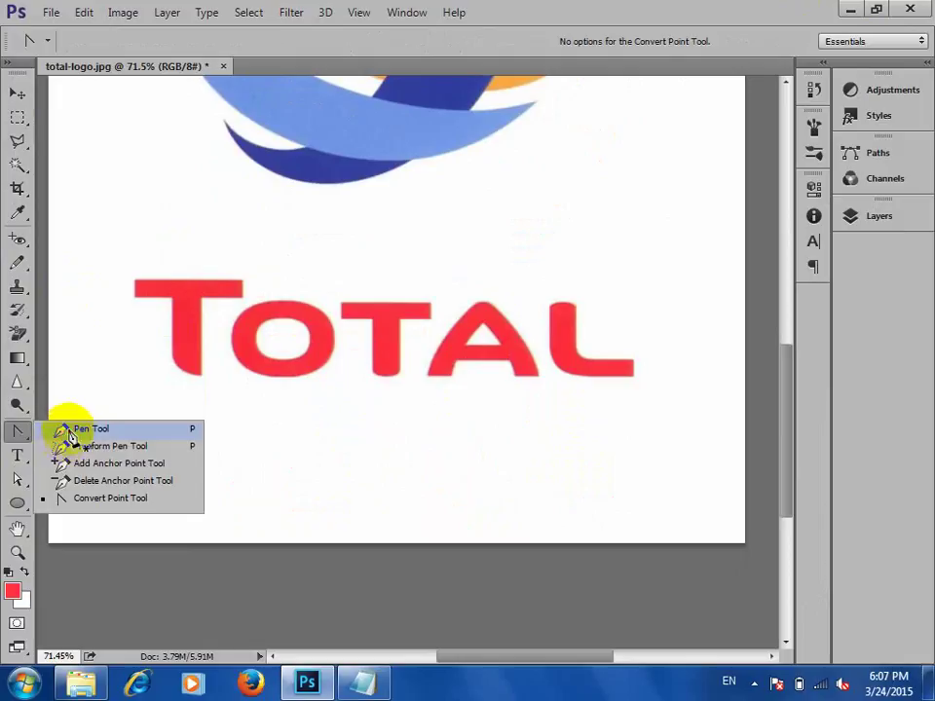
click(151, 336)
drag(195, 398, 234, 412)
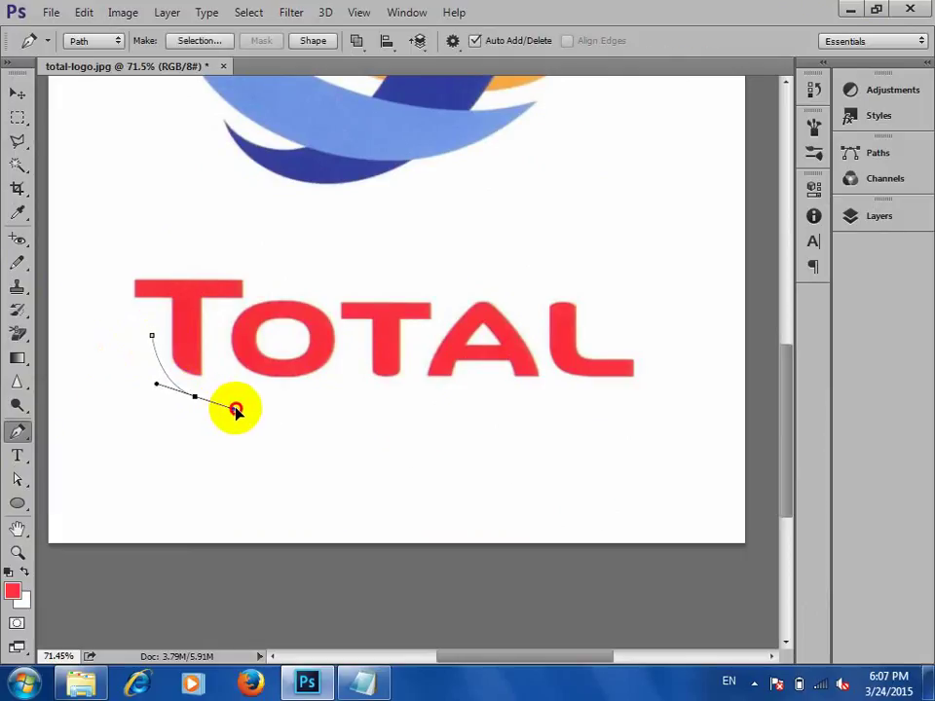
click(191, 472)
click(134, 460)
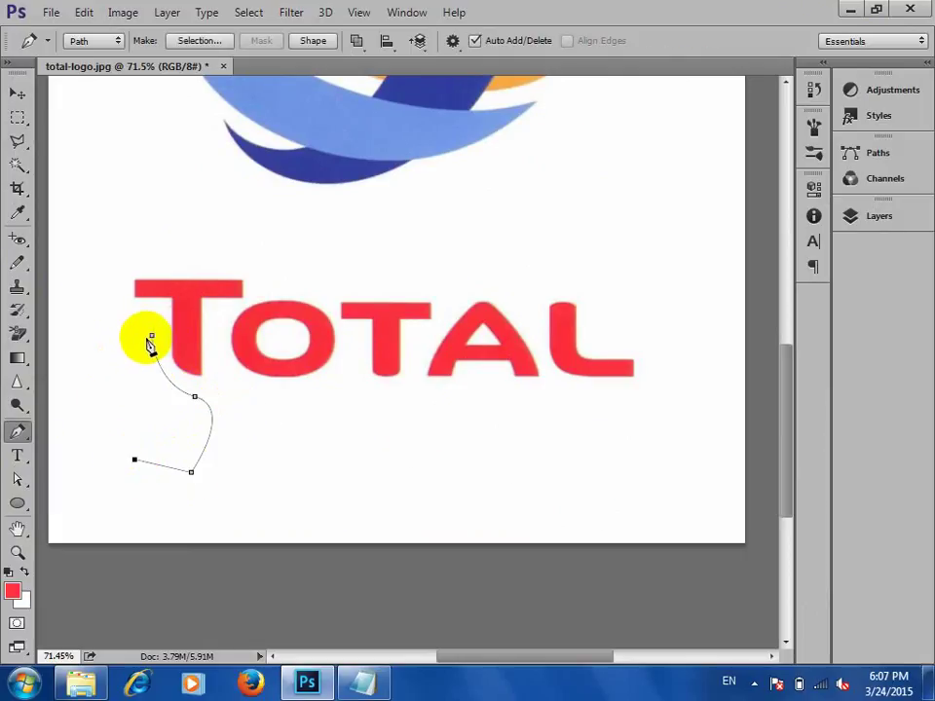
drag(151, 337, 184, 418)
- Convert the path into a new anti-aliased selection with a 0-pixel feather radius, and add a new layer above Layer 2
right_click(181, 419)
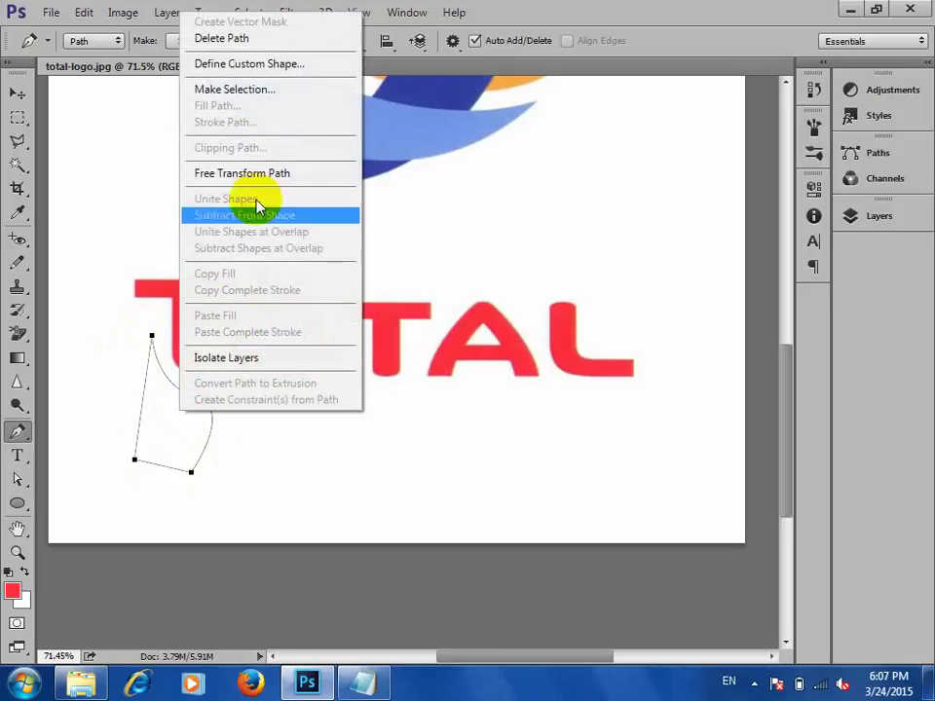
click(277, 82)
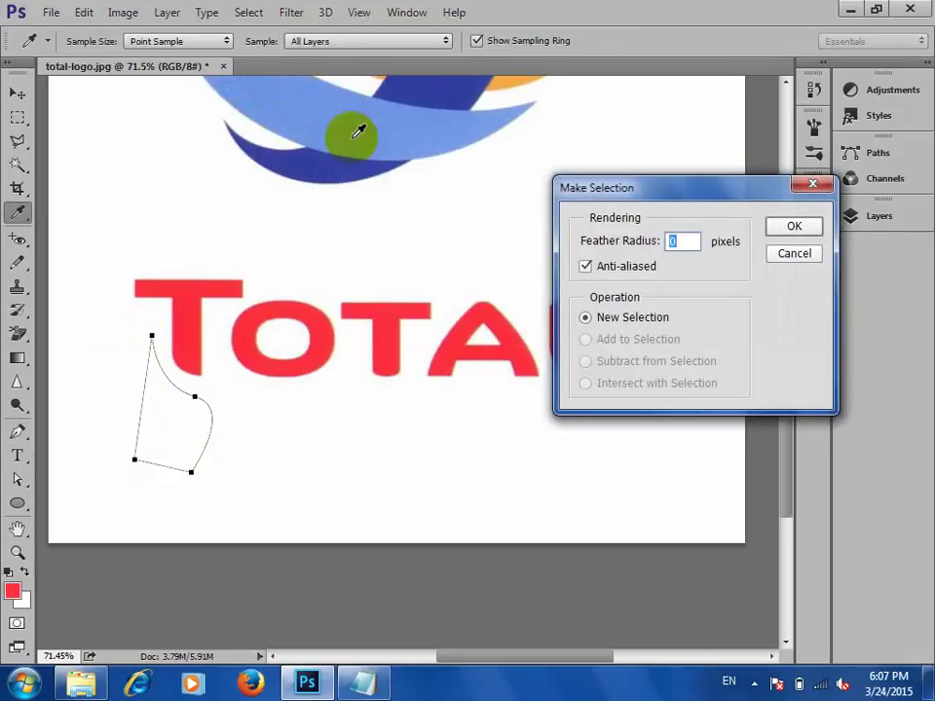
click(785, 228)
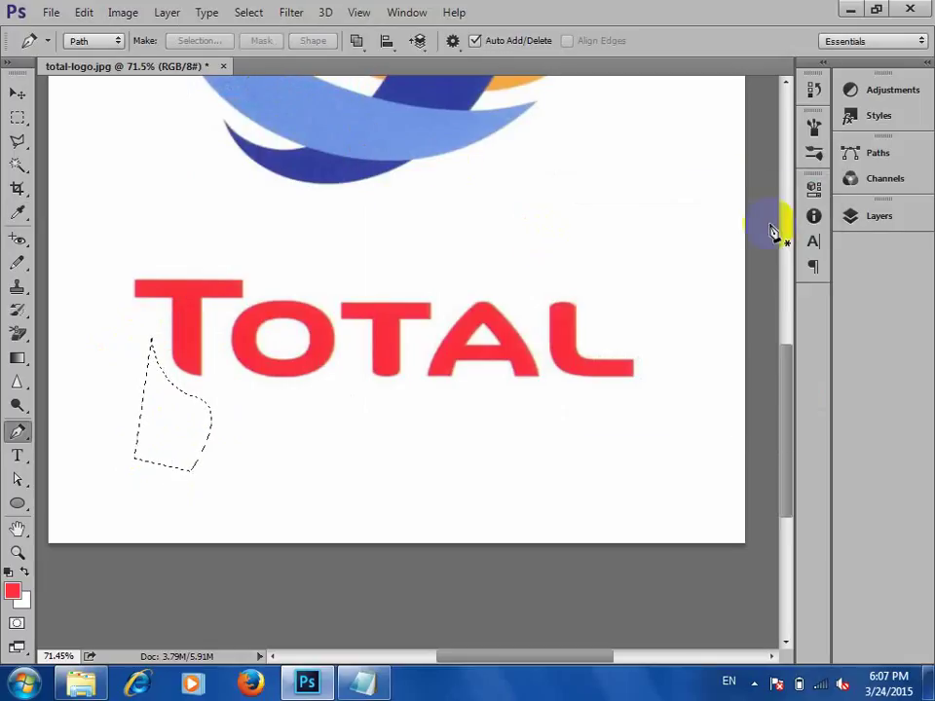
click(881, 215)
click(775, 607)
- Fill the selection with white on the new layer, deselect, and move the white shape over the foot of the first T
click(329, 368)
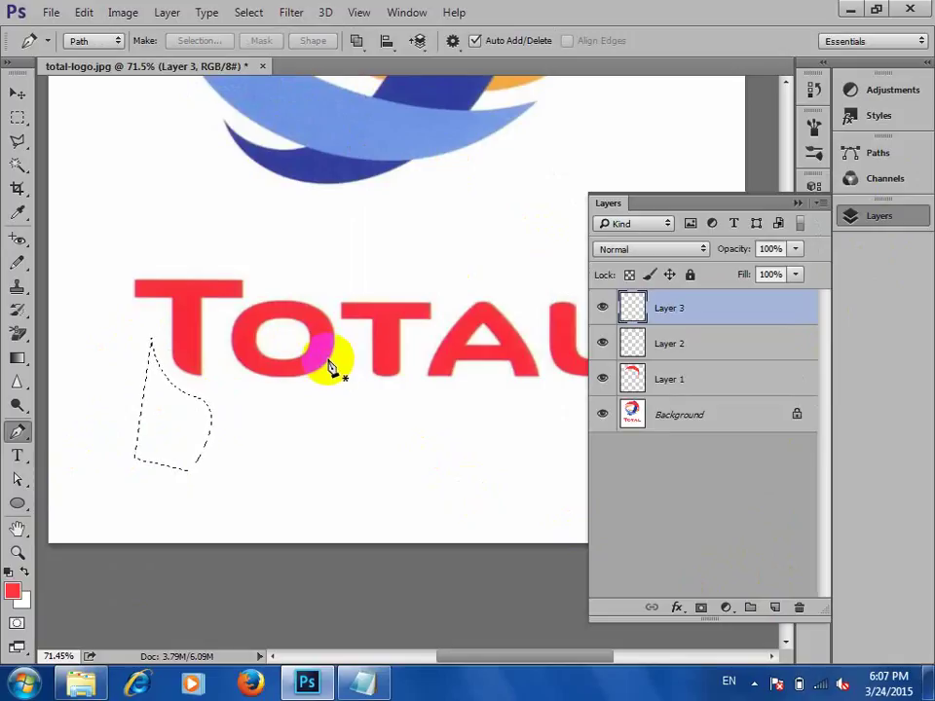
drag(329, 368, 249, 388)
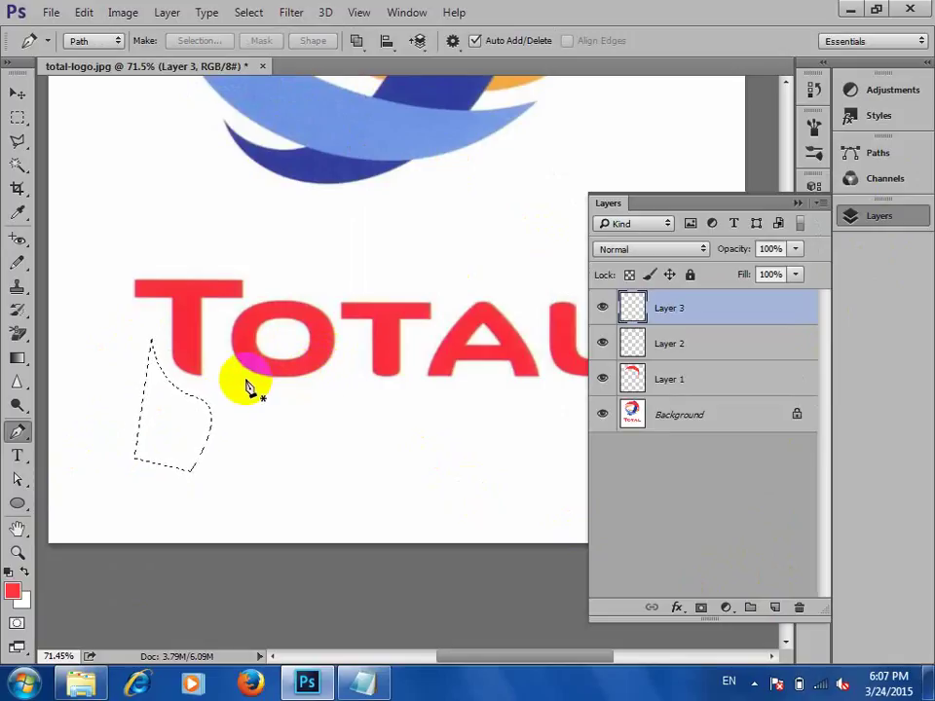
click(17, 93)
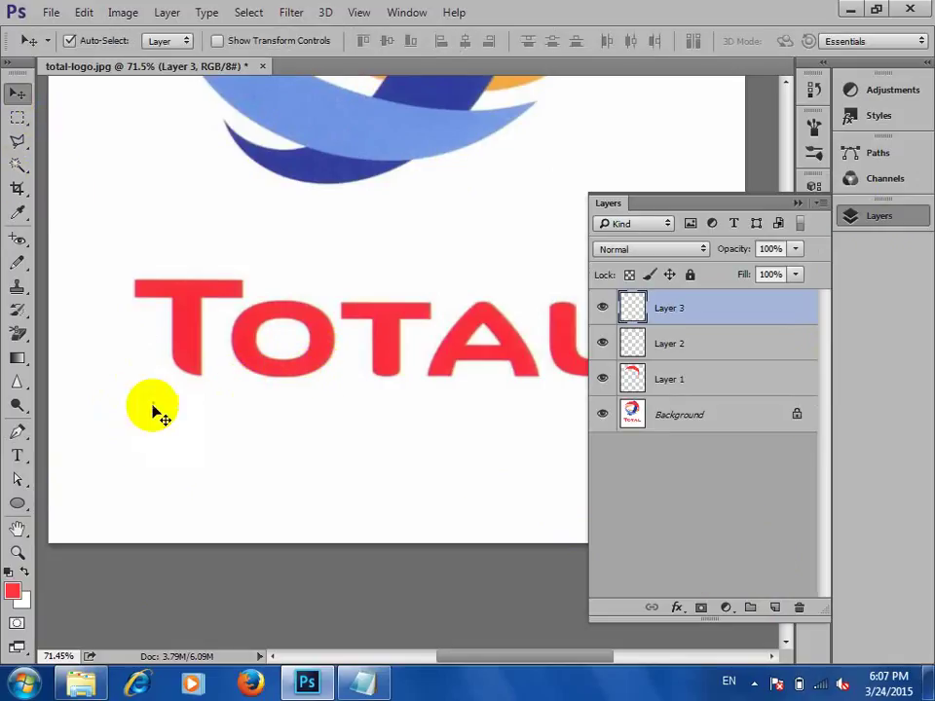
drag(156, 411, 186, 378)
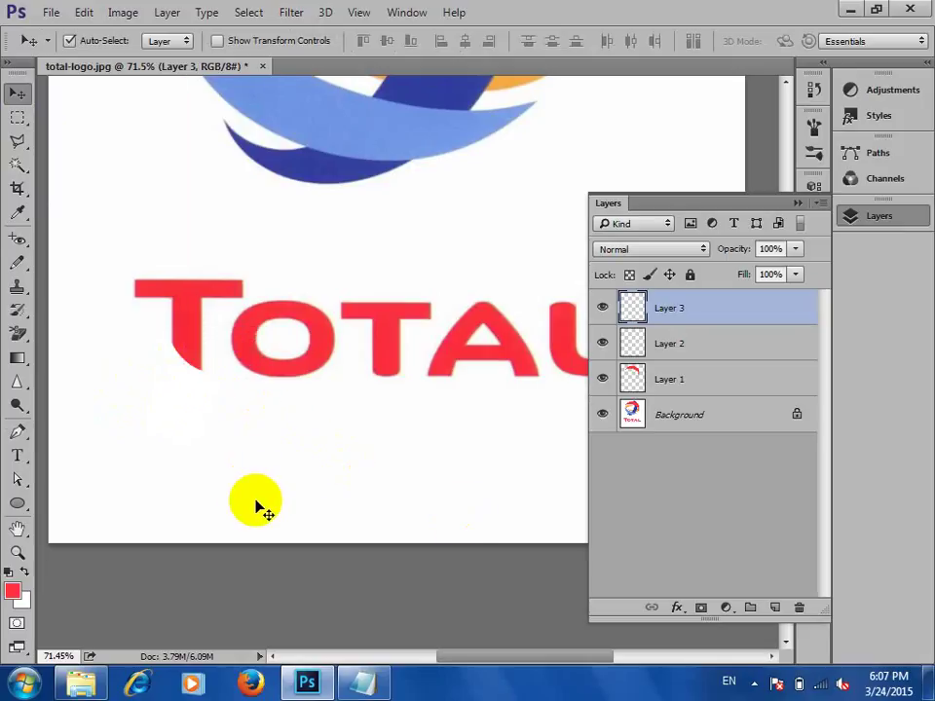
- Hide and show the Background layer repeatedly to examine the white shape against transparency and against the logo
click(599, 415)
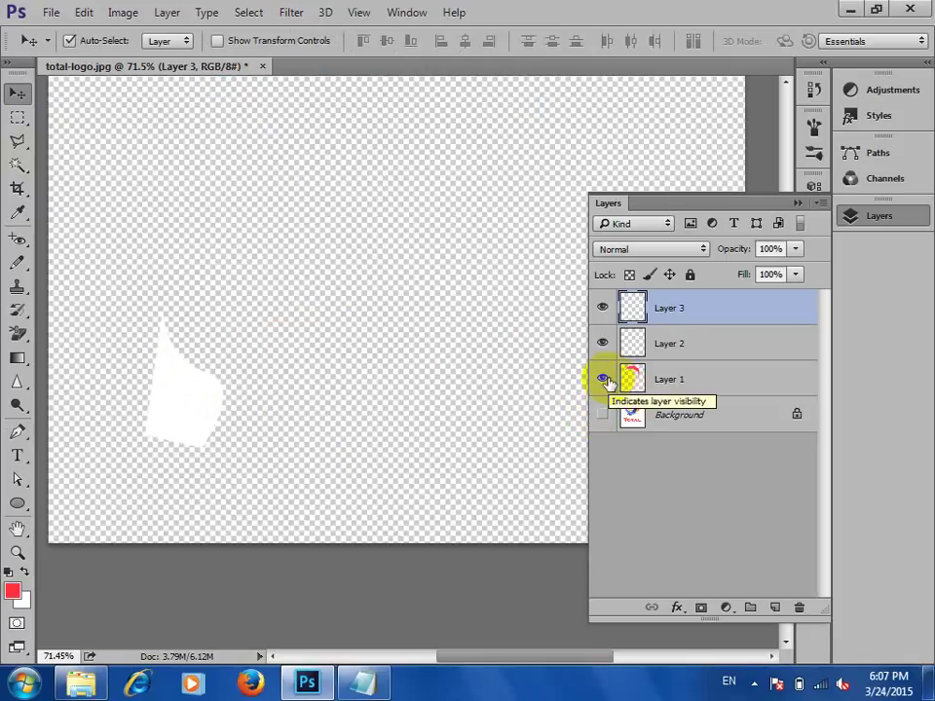
click(602, 416)
click(603, 417)
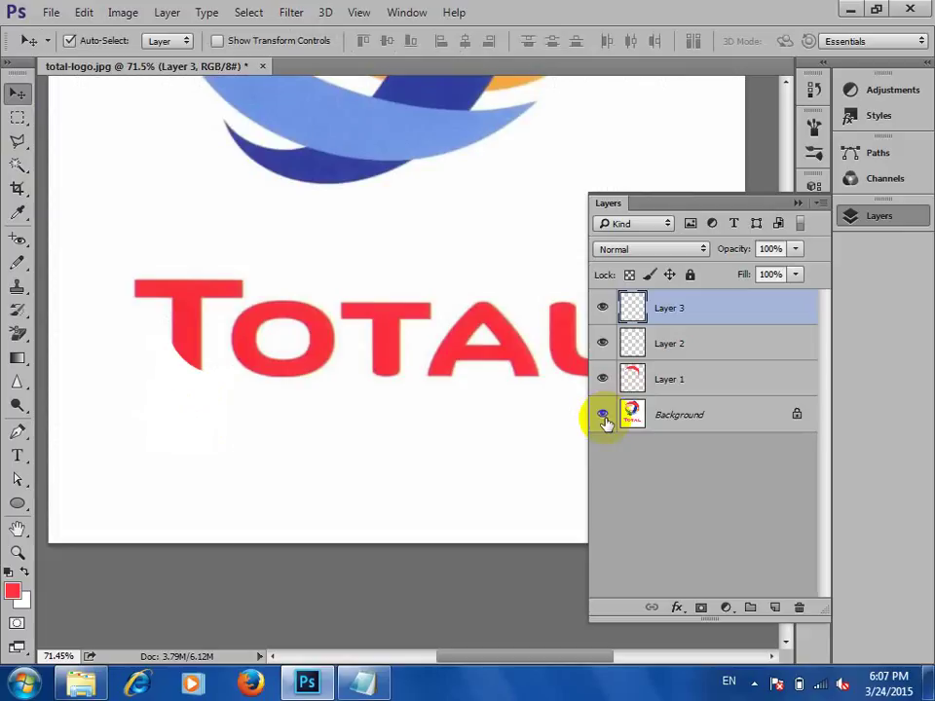
click(603, 417)
click(603, 417)
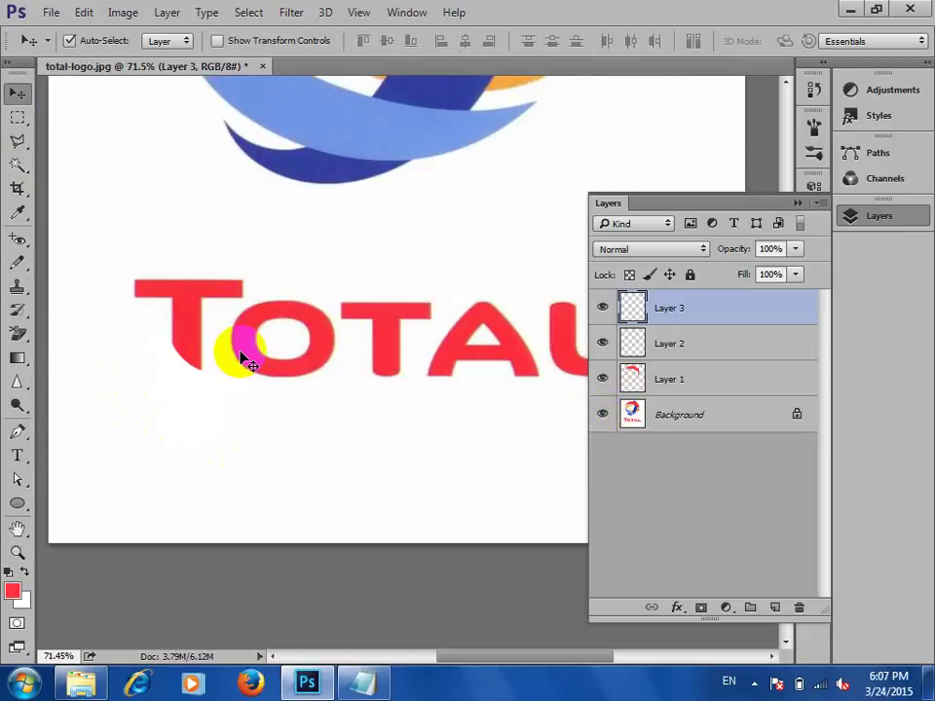
scroll(249, 363, down, 2)
scroll(248, 363, up, 2)
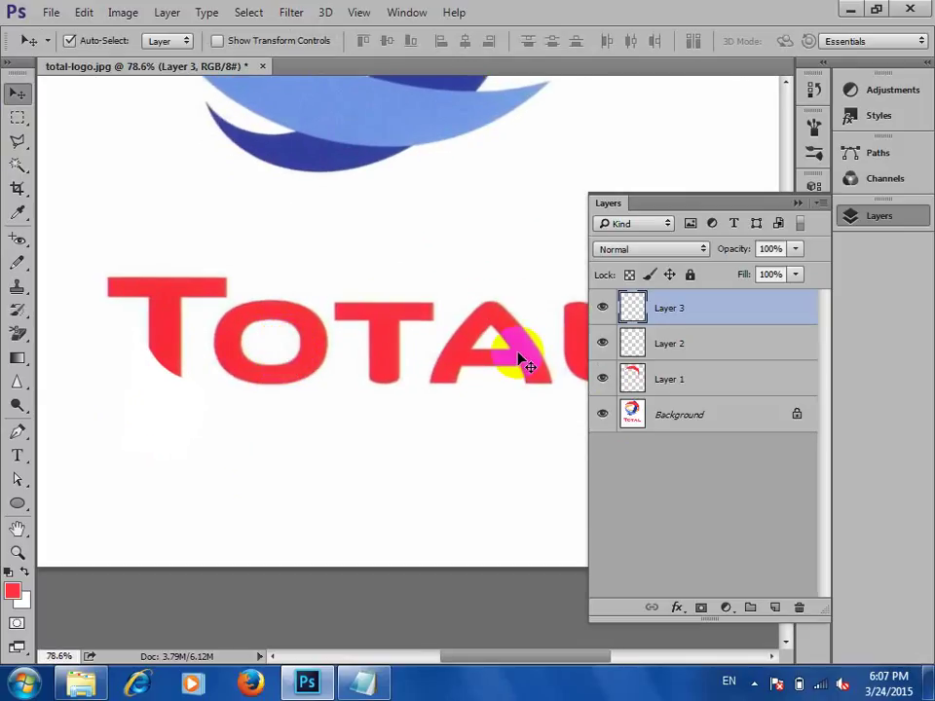
click(602, 417)
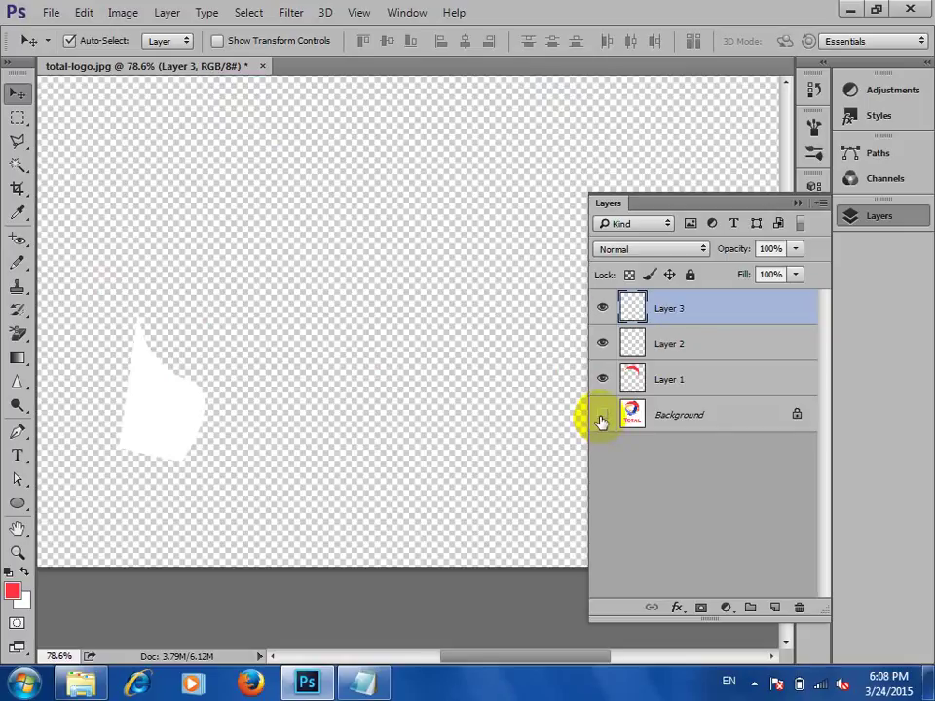
click(604, 418)
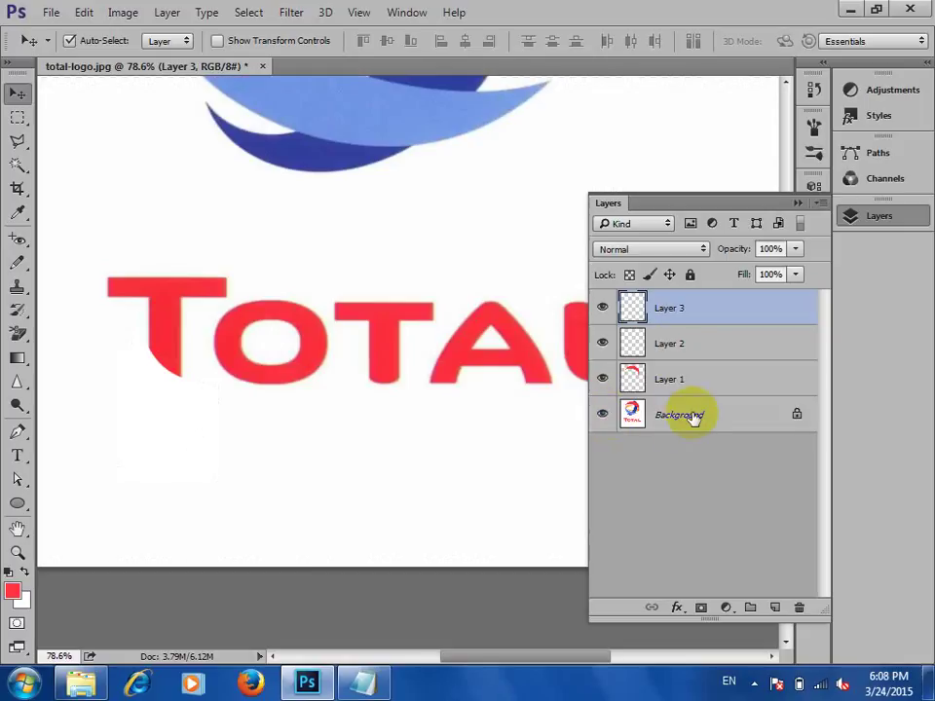
- Select the white area around the logo on the Background layer with the Magic Wand at tolerance 32, and deselect it
click(687, 416)
scroll(317, 380, down, 3)
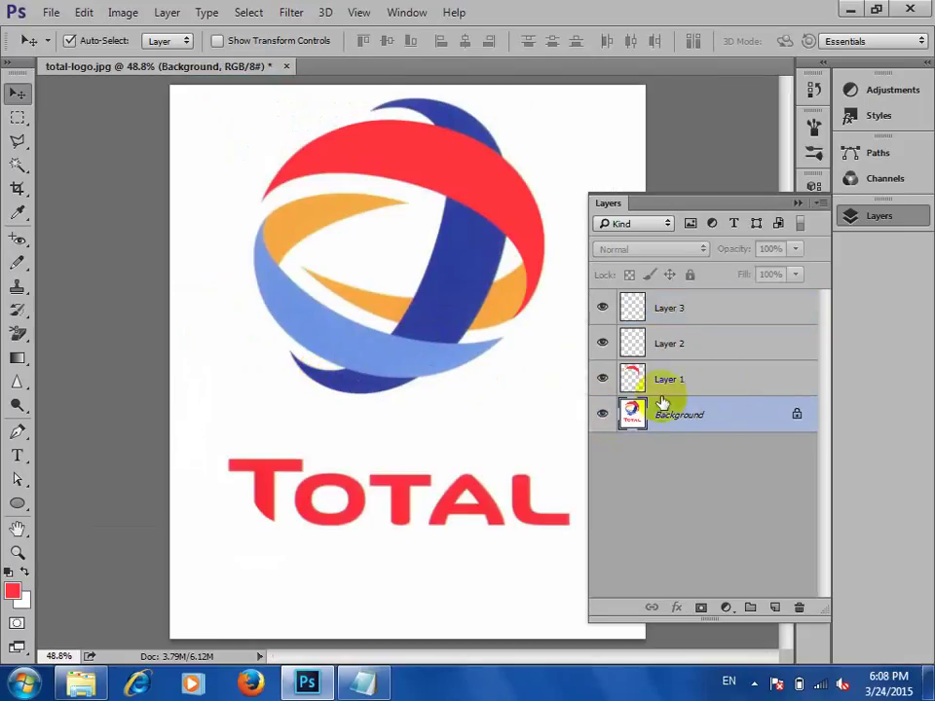
key(w)
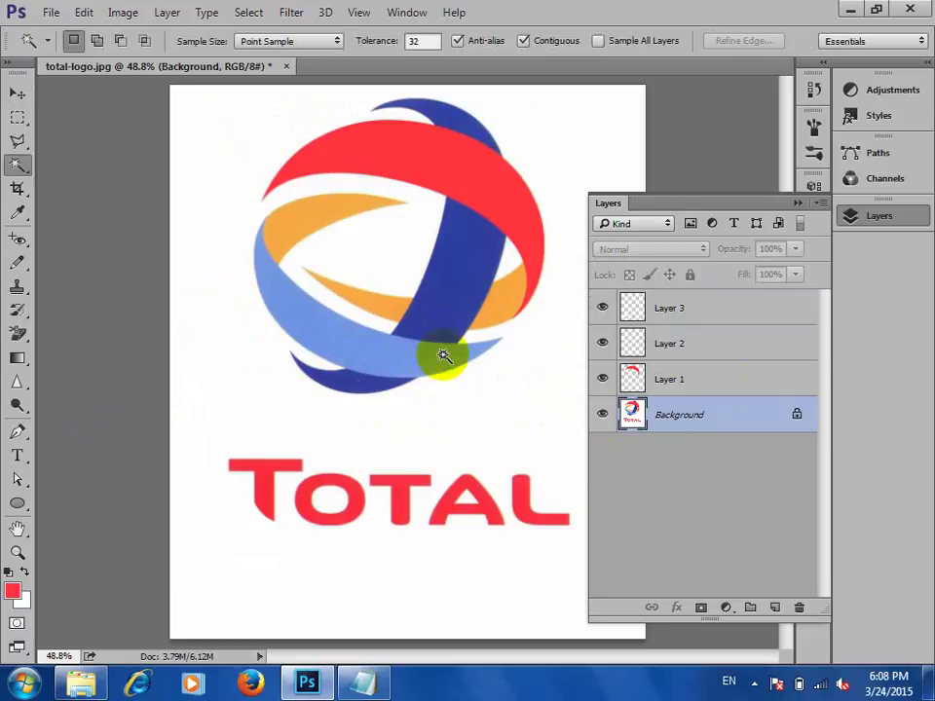
click(243, 359)
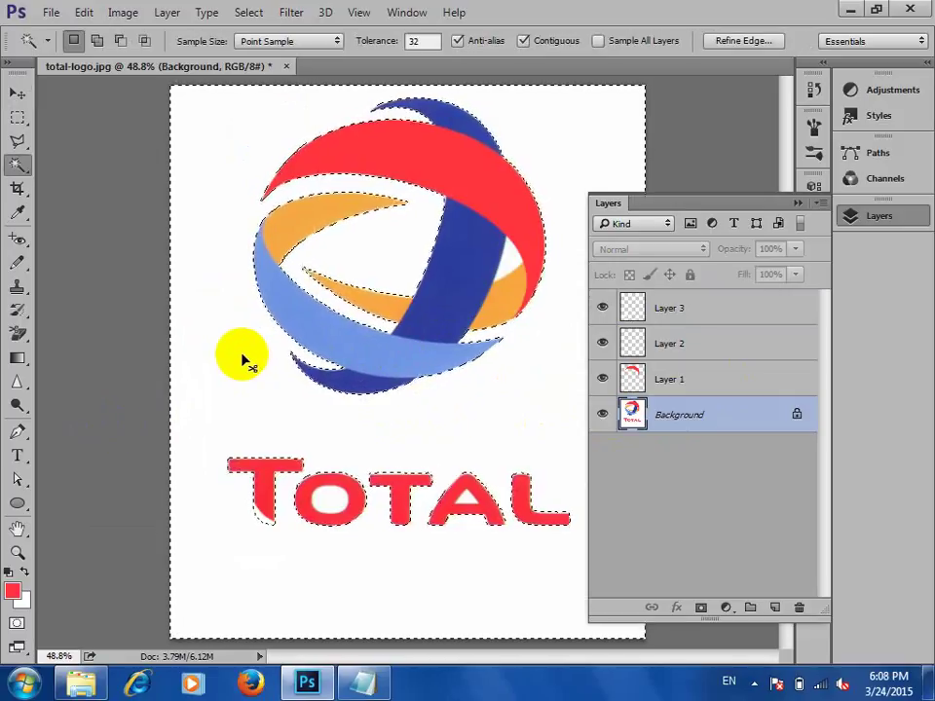
key(ctrl+d)
- Erase the white around the logo, the white inside the O and the red of the A with the Magic Eraser at tolerance 32
click(17, 334)
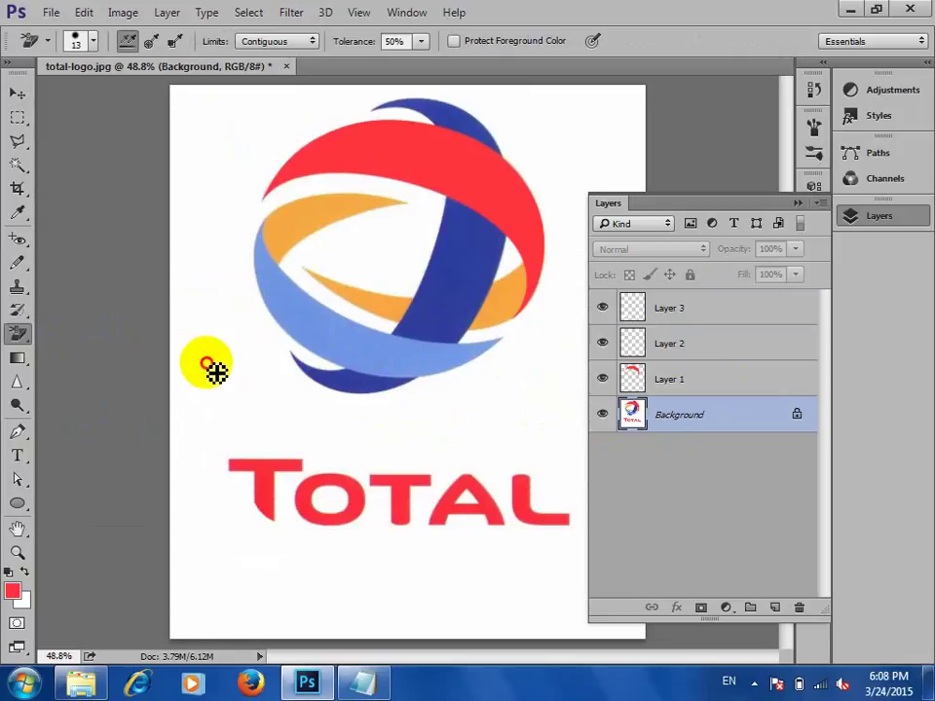
click(210, 370)
click(17, 334)
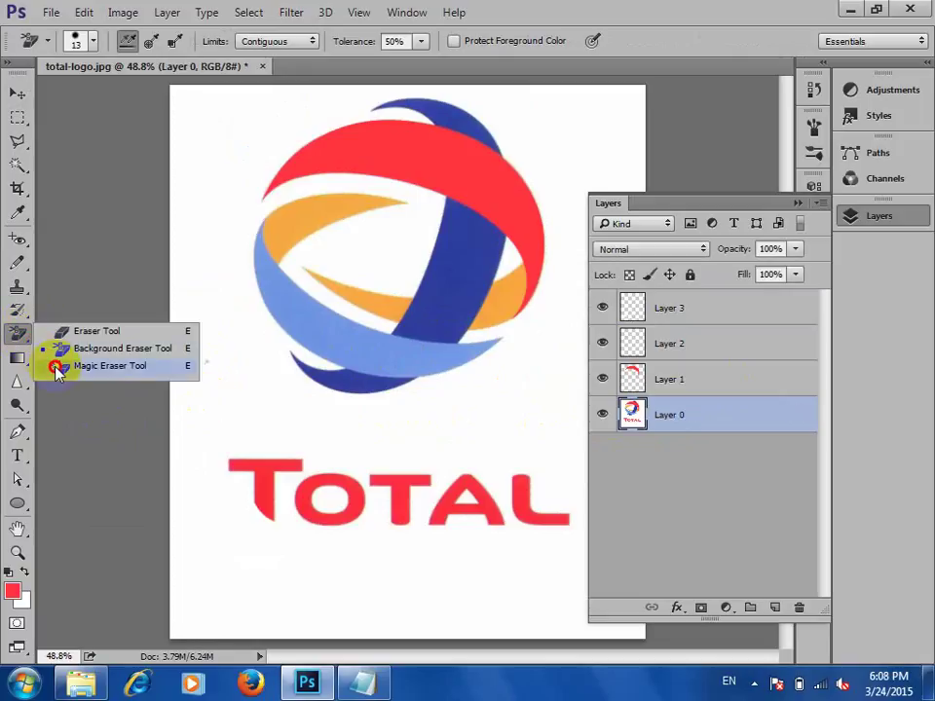
click(58, 367)
click(184, 295)
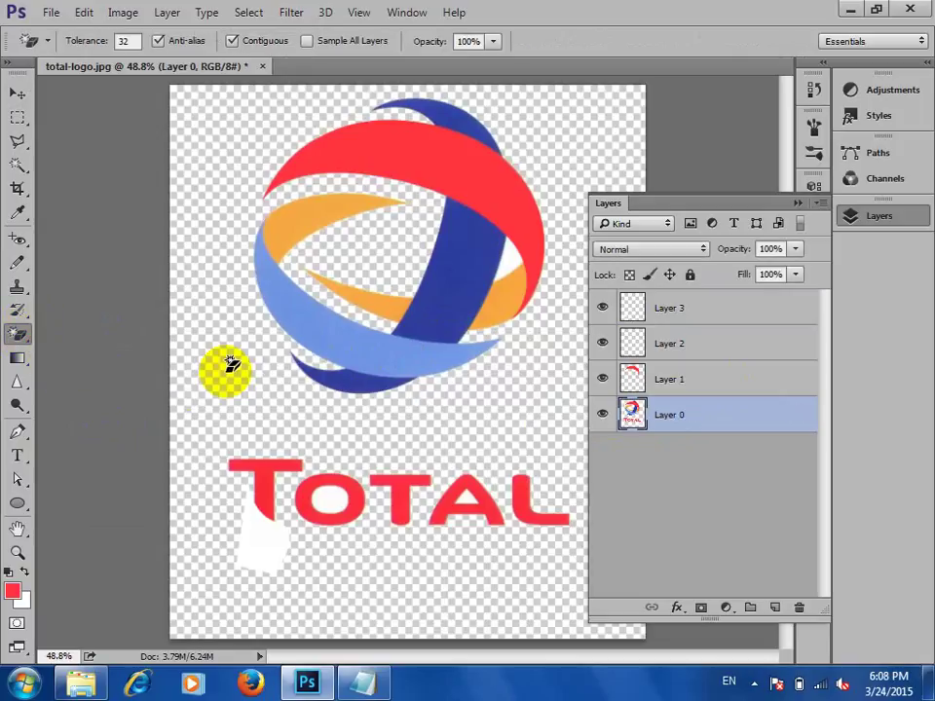
click(339, 502)
click(463, 513)
- Try to erase the white shape over the foot of the first T with the Magic Eraser on Layer 0
scroll(184, 464, down, 2)
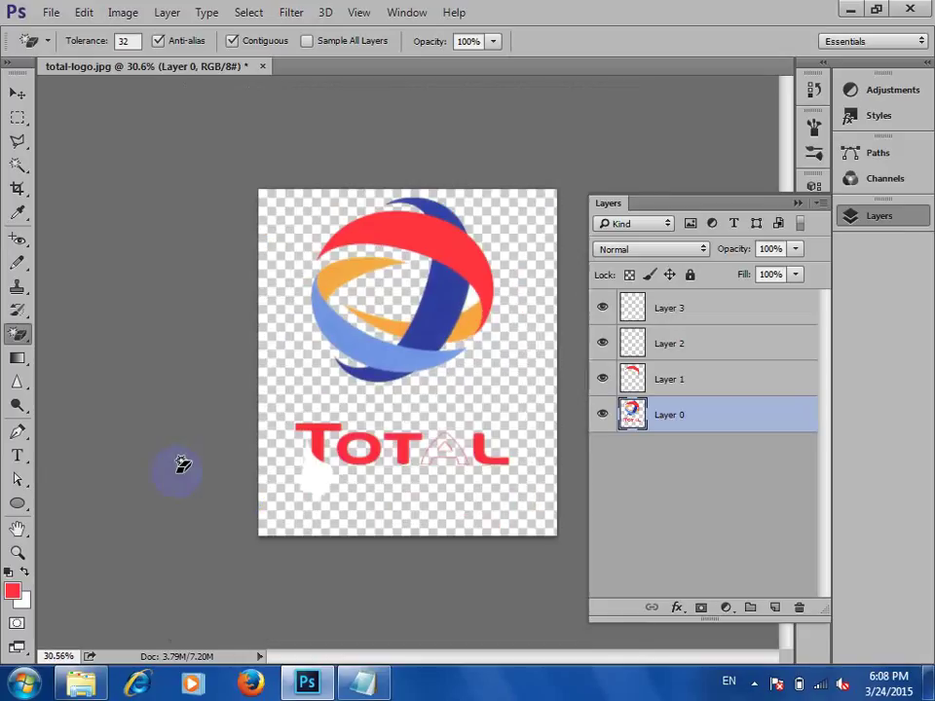
scroll(349, 538, up, 4)
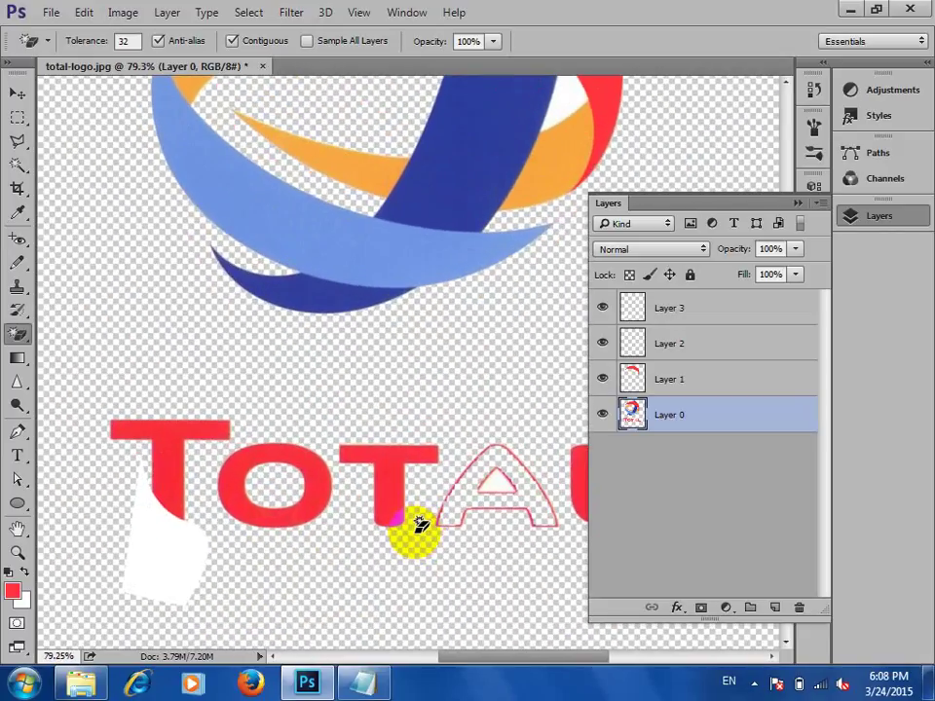
click(142, 539)
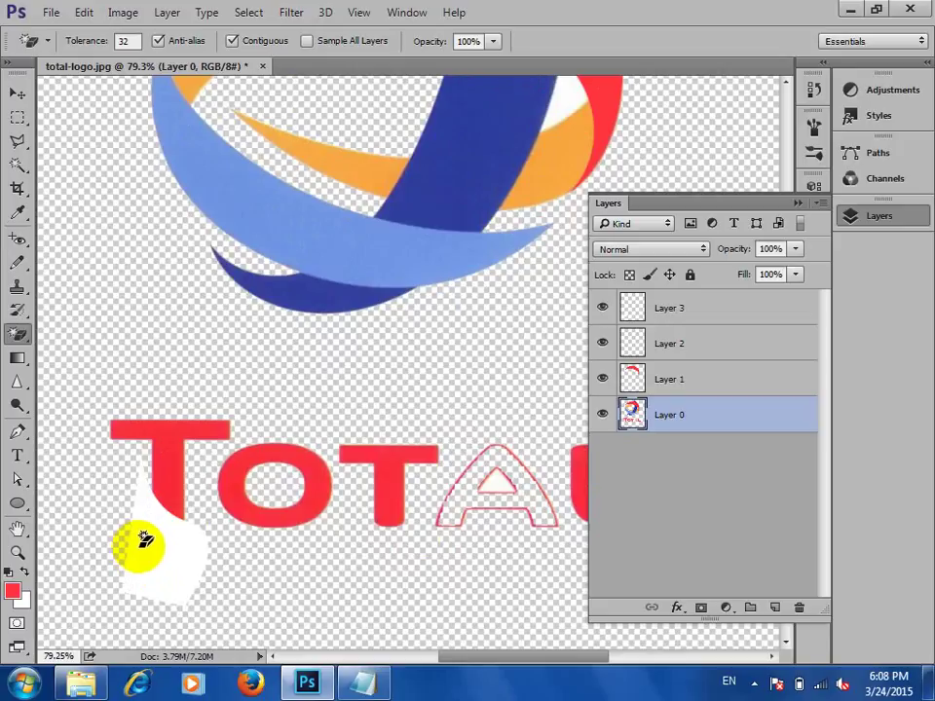
scroll(142, 541, down, 2)
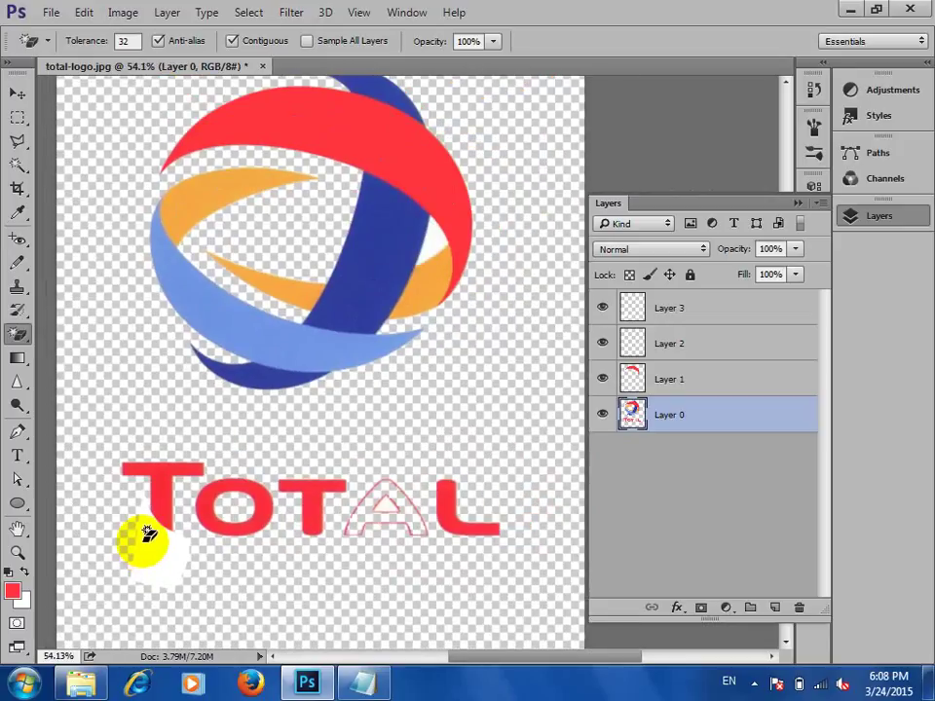
scroll(501, 427, down, 2)
scroll(522, 292, up, 2)
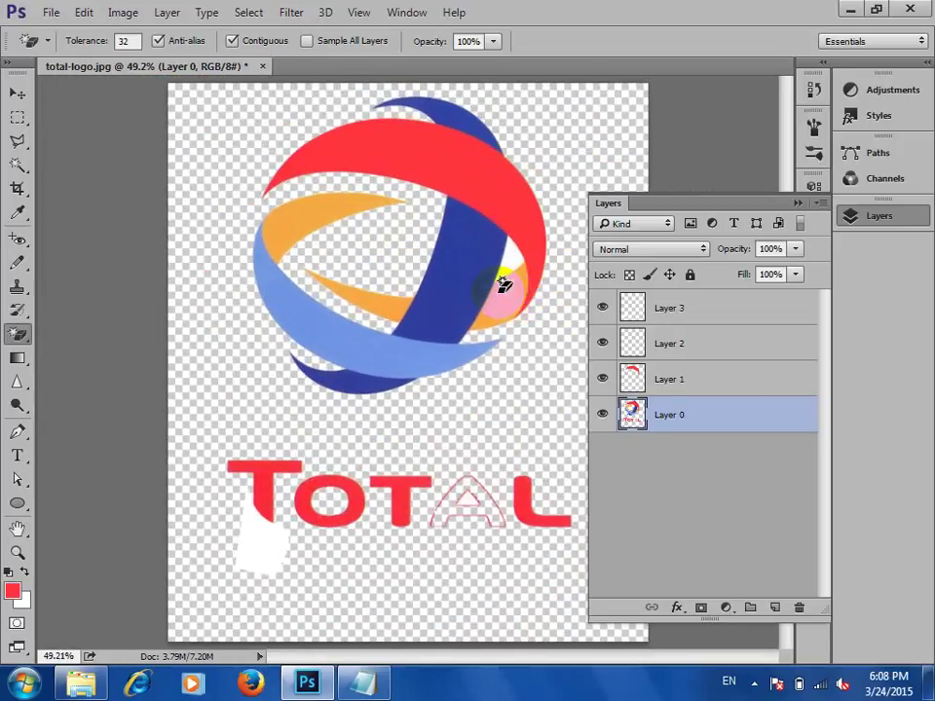
- Close the logo document and create a new 14.8 × 21 cm CMYK document at 150 pixels/inch with a white background
click(261, 68)
click(487, 268)
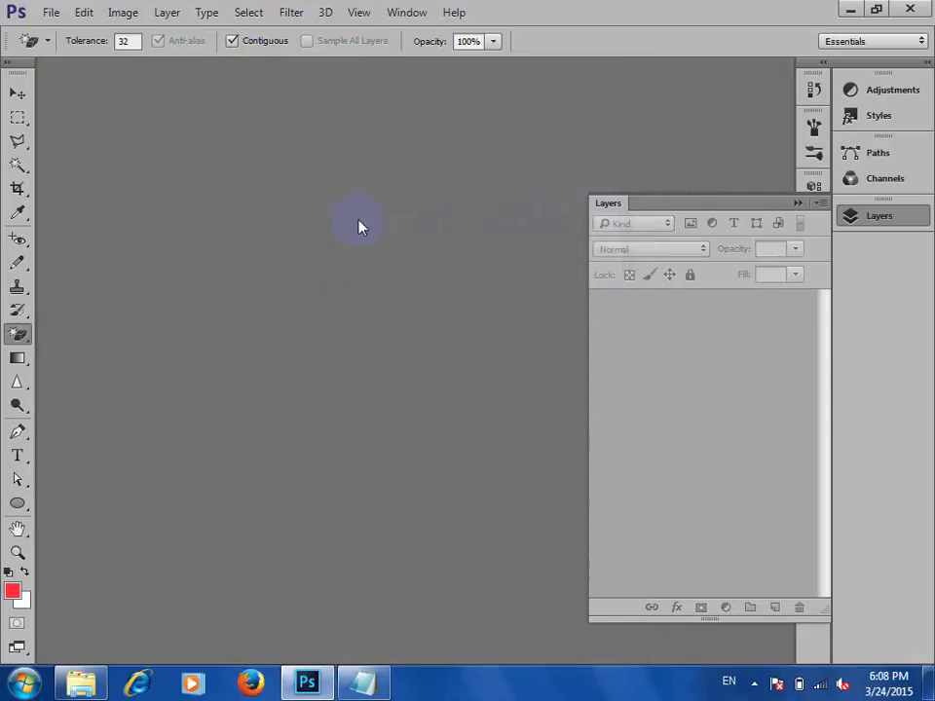
click(51, 13)
click(80, 30)
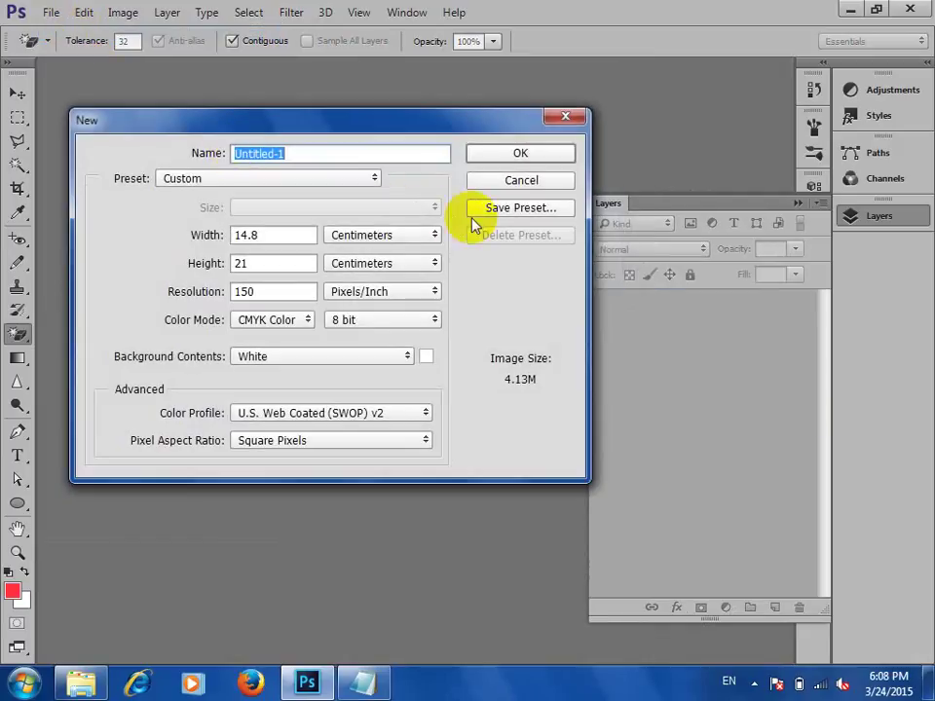
click(530, 156)
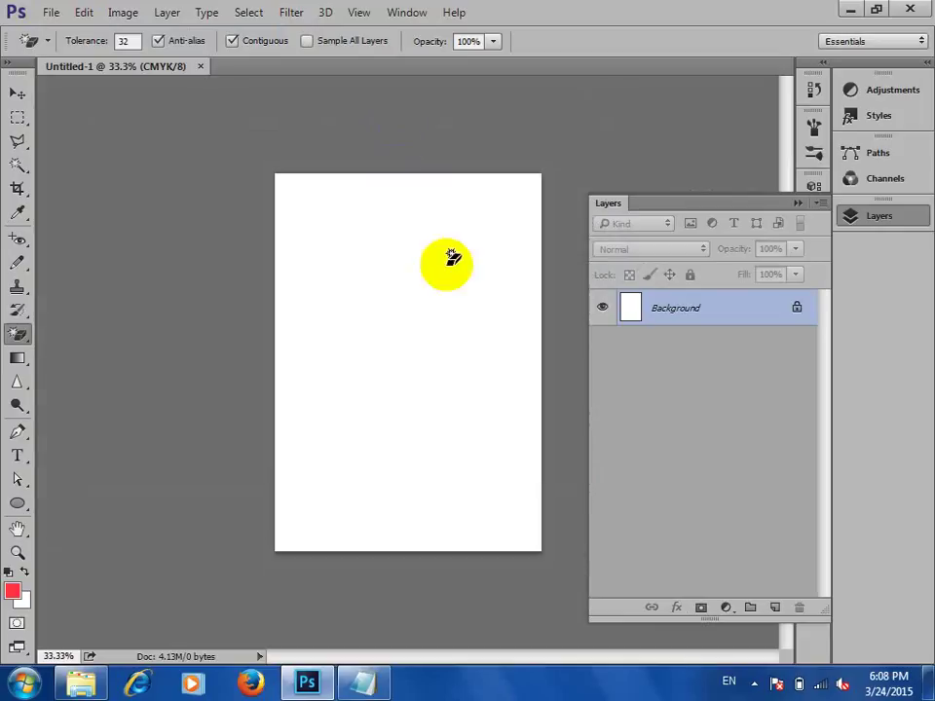
- Switch from the Ellipse tool to the Rounded Rectangle tool in Path mode
scroll(497, 320, up, 3)
drag(17, 502, 170, 508)
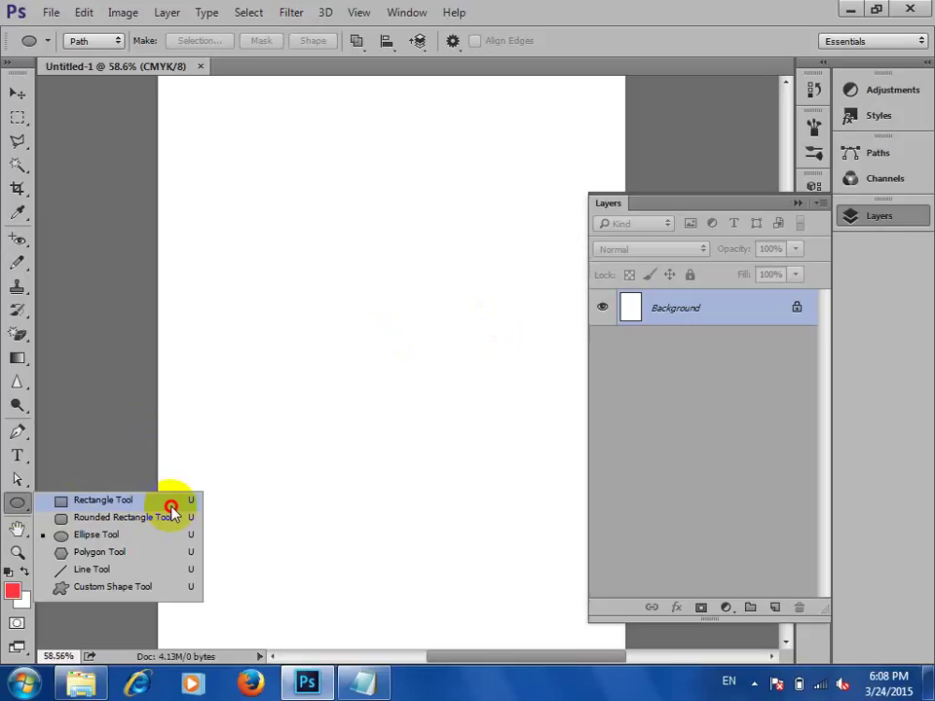
mouse_move(170, 509)
mouse_down()
mouse_move(146, 554)
mouse_move(97, 514)
mouse_move(169, 505)
mouse_up()
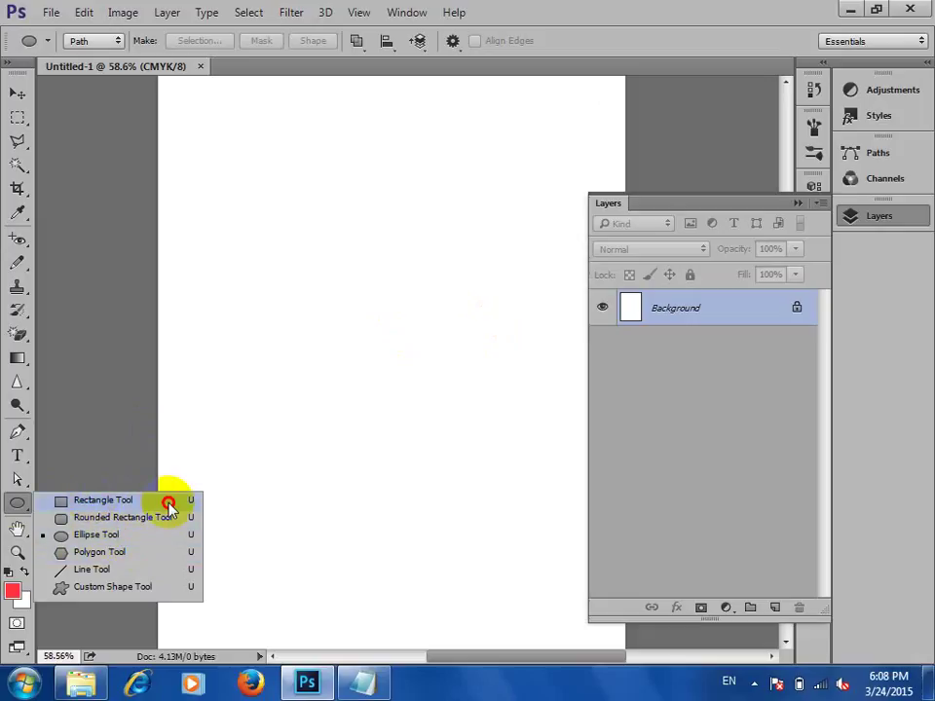
drag(168, 504, 165, 506)
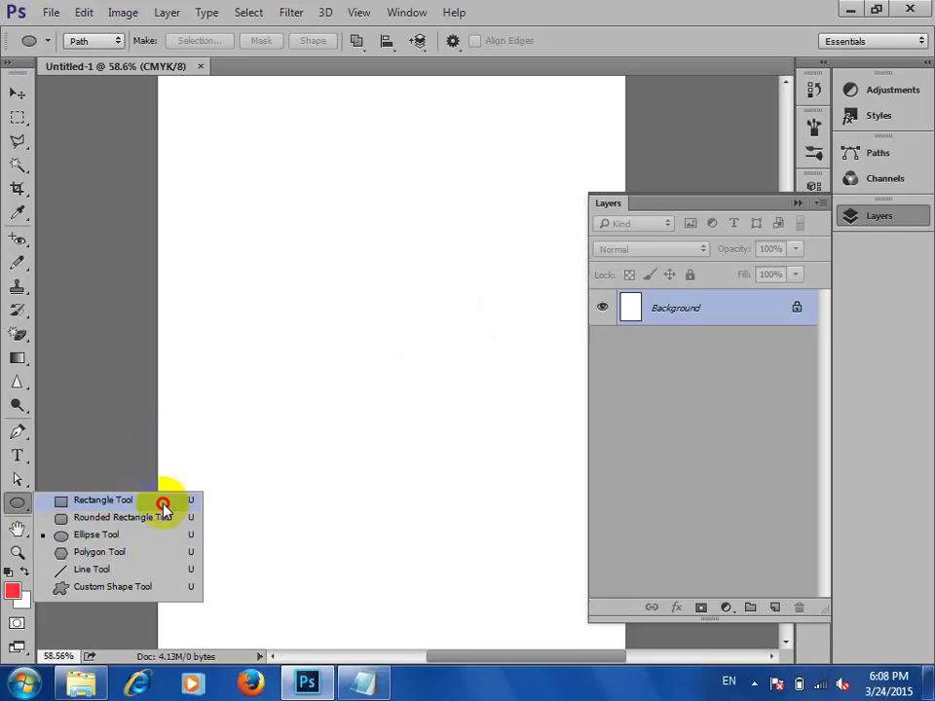
drag(164, 507, 114, 526)
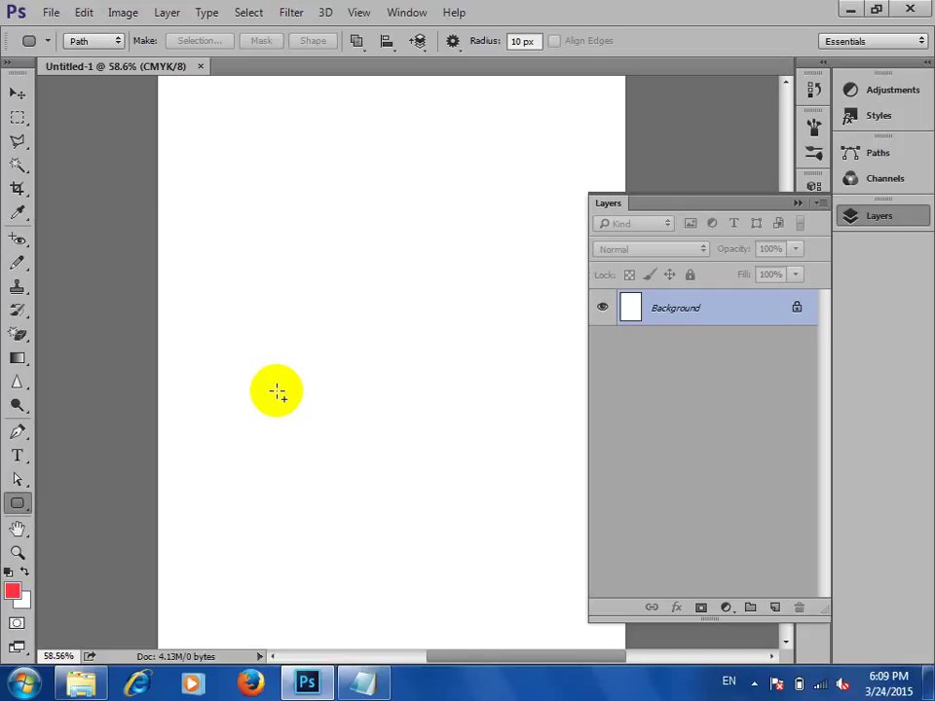
- Draw a wide rounded rectangle path with a 10 px corner radius in the upper part of the page
click(497, 40)
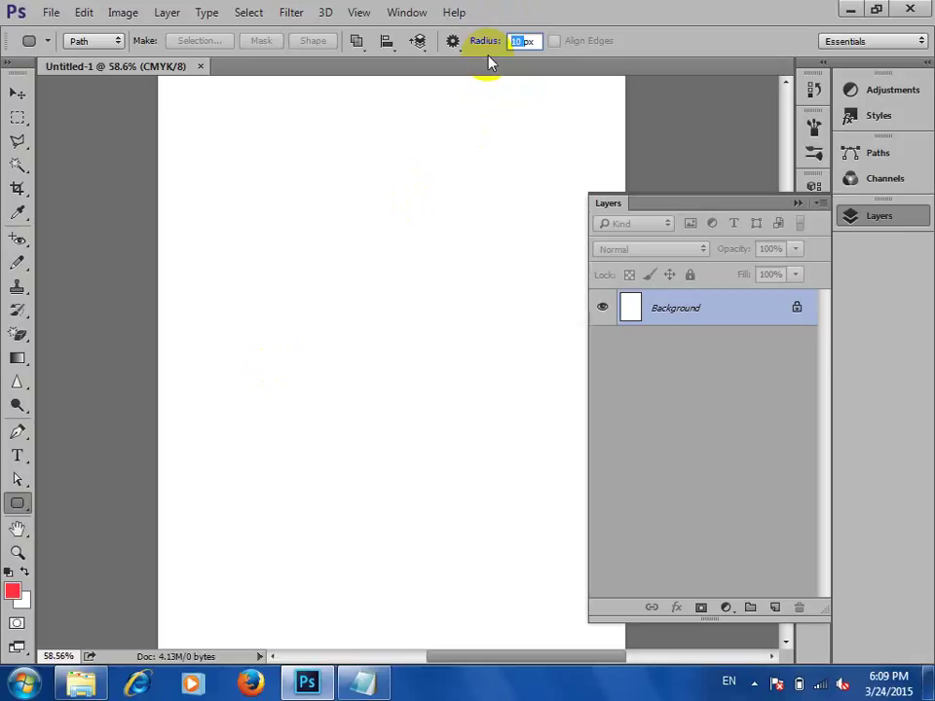
click(521, 41)
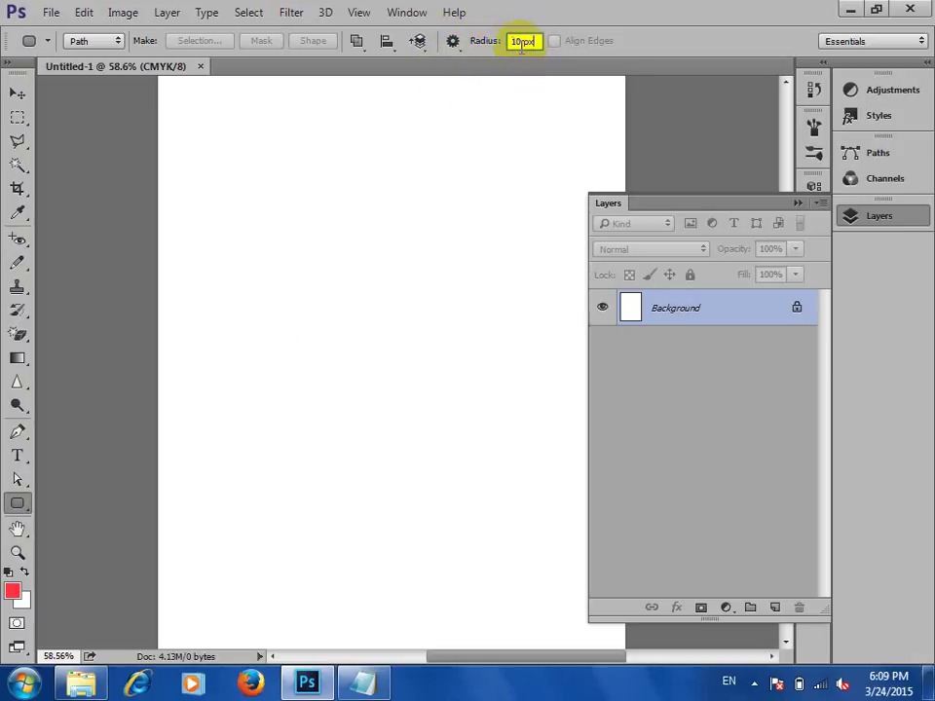
click(499, 40)
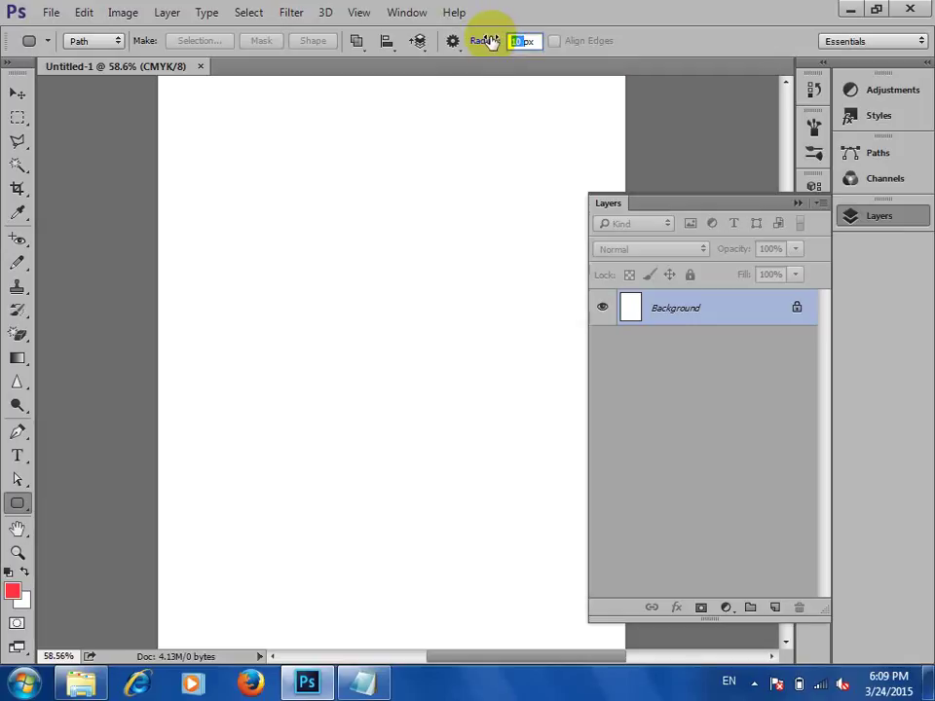
click(520, 41)
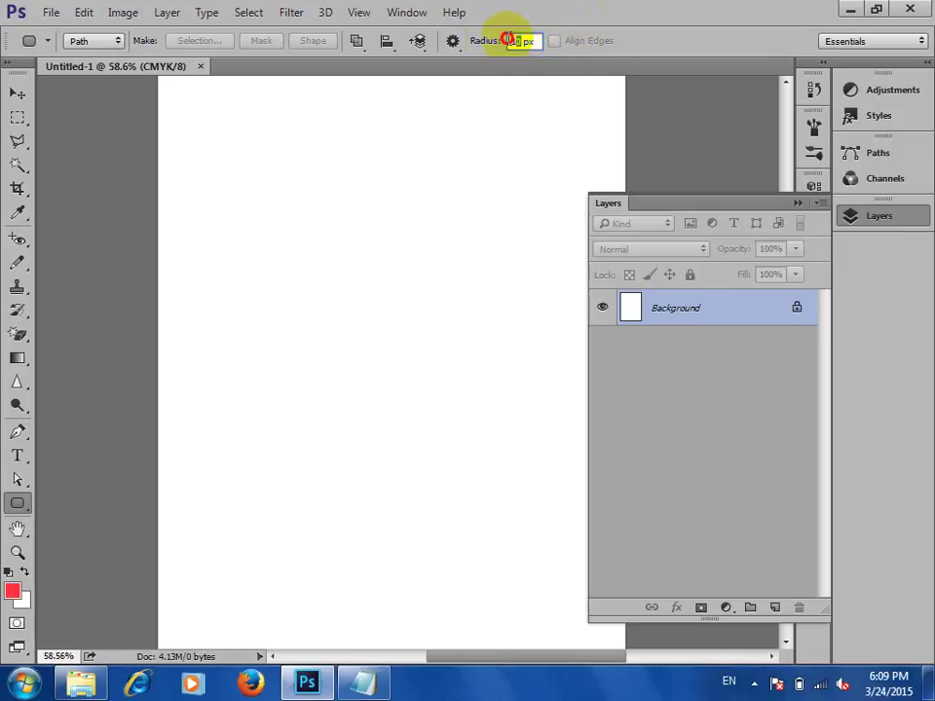
click(487, 40)
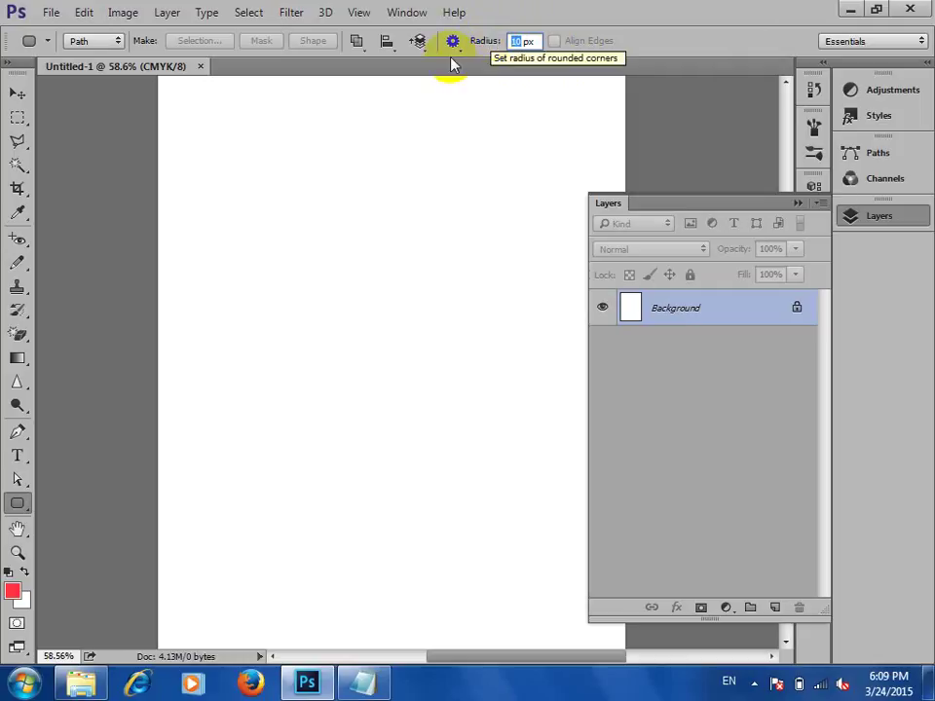
click(272, 349)
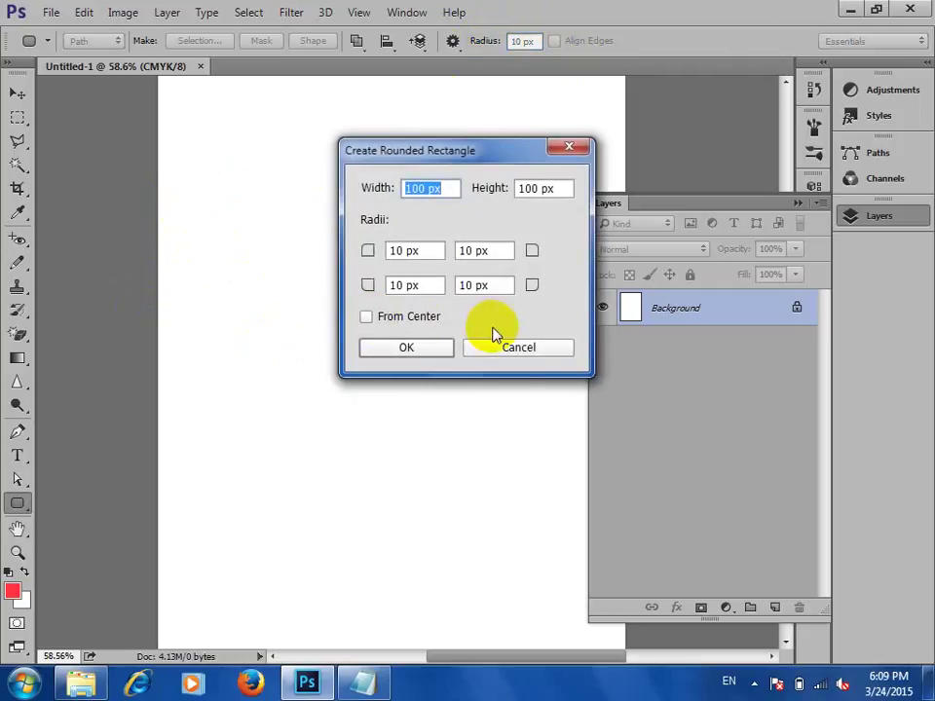
click(521, 347)
drag(227, 248, 480, 321)
- Deselect the rounded rectangle path with the Path Selection tool and examine its corners
click(20, 479)
click(228, 286)
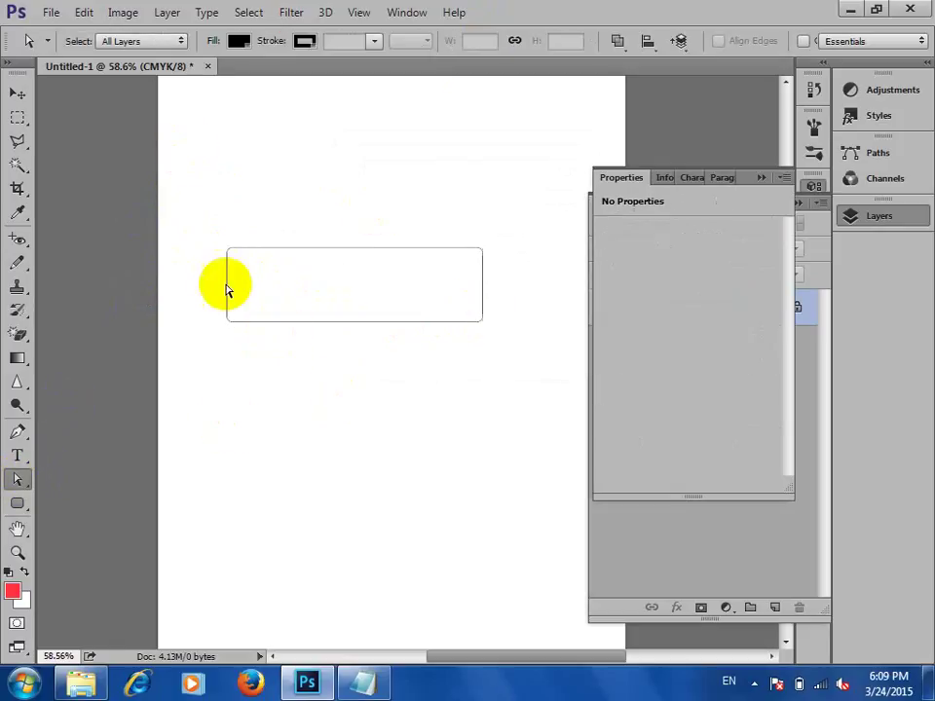
scroll(226, 277, up, 3)
scroll(195, 234, down, 3)
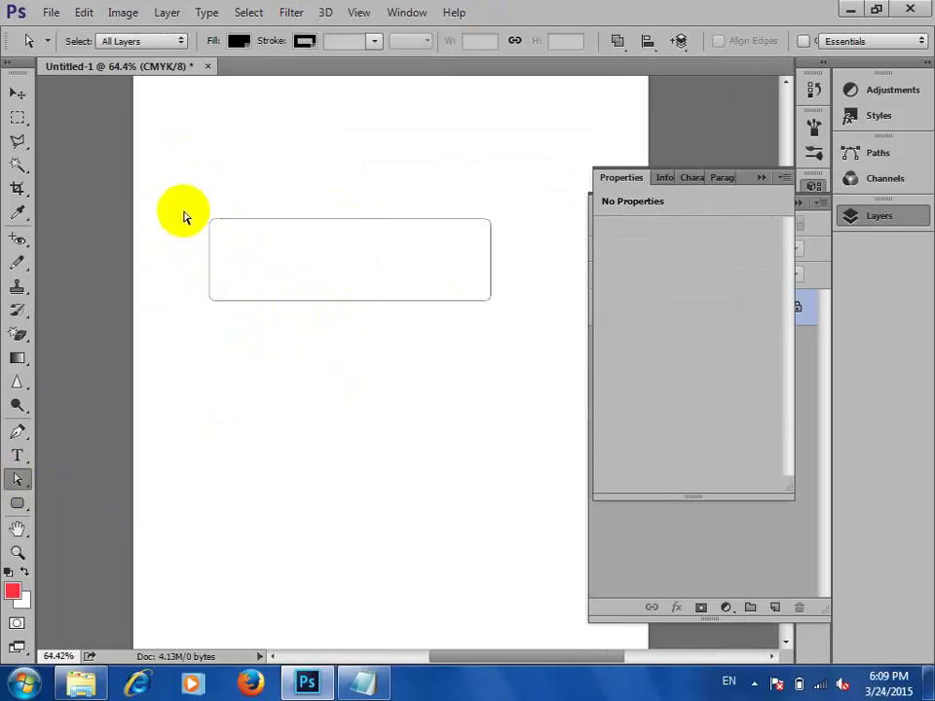
scroll(503, 227, down, 1)
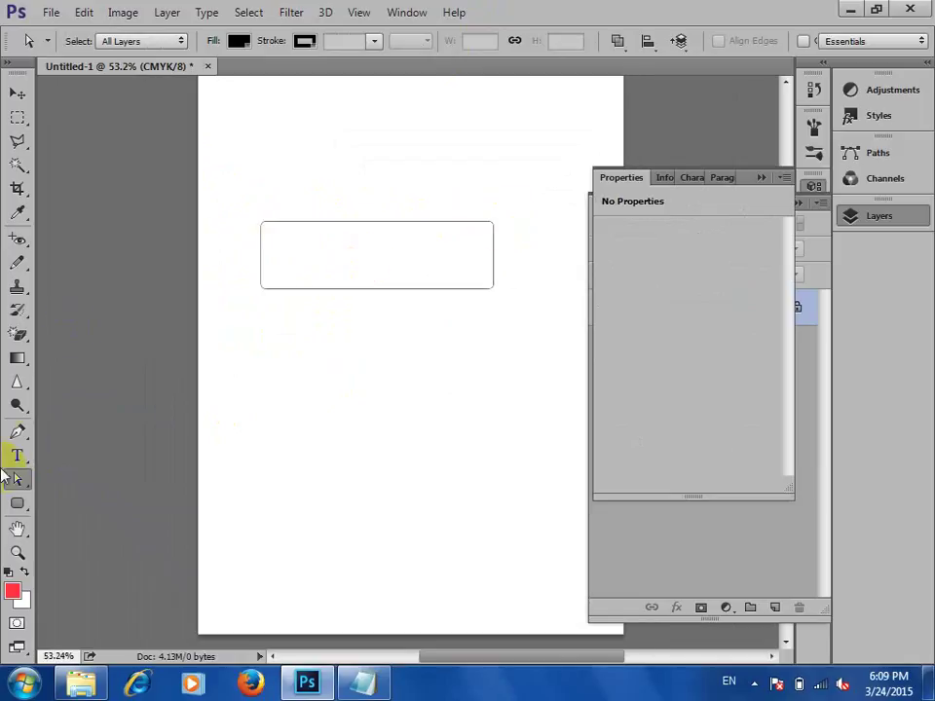
- Set the corner radius to 100 px and draw a rounded rectangle path of about 629 × 91 px below the first one
click(18, 504)
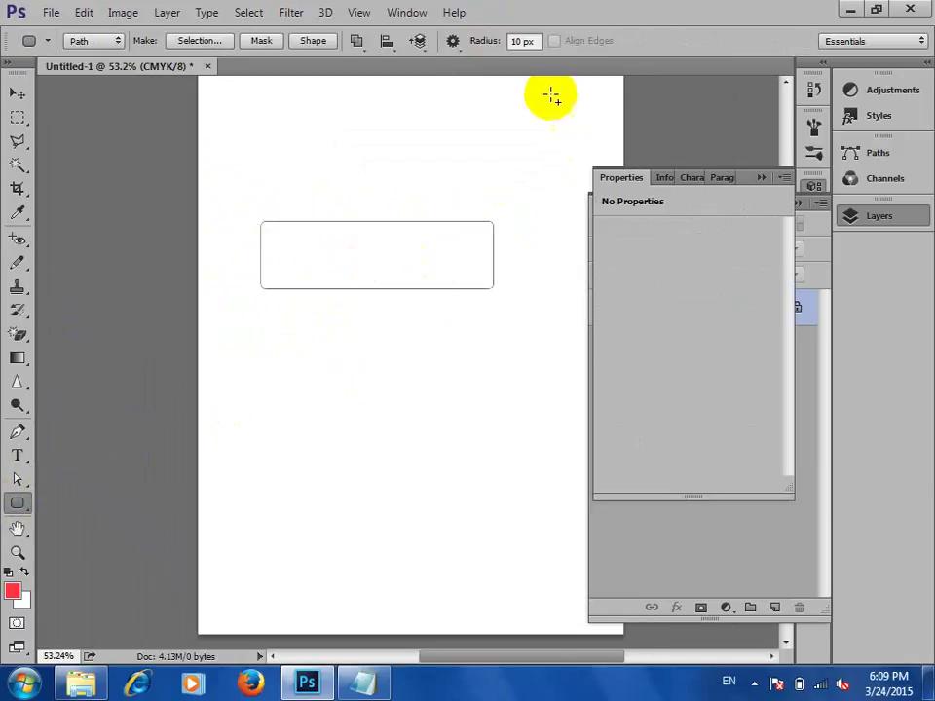
click(522, 41)
click(520, 41)
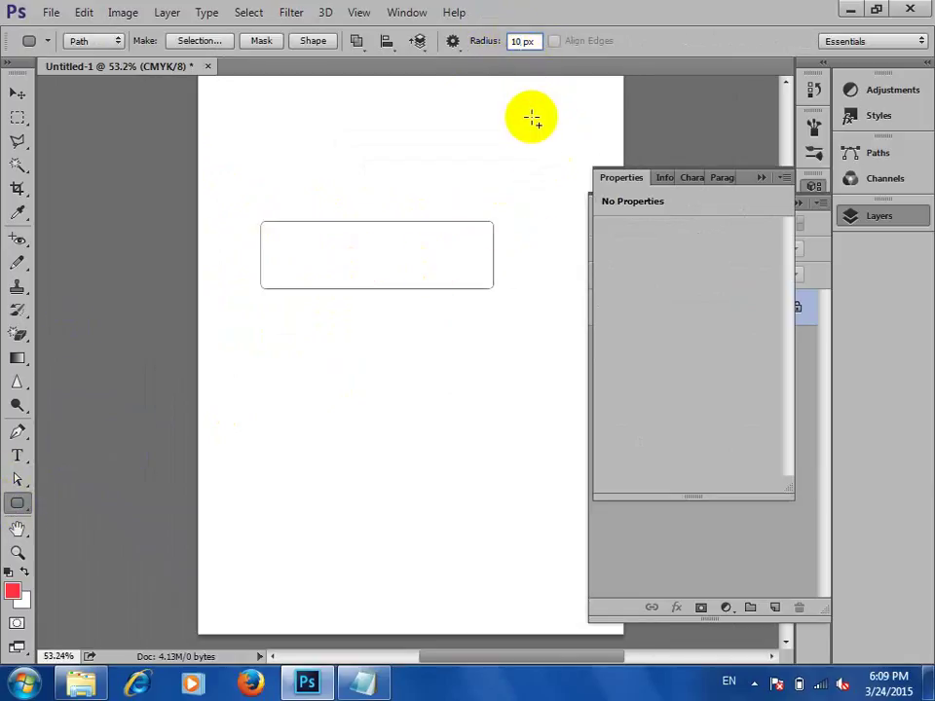
text(0)
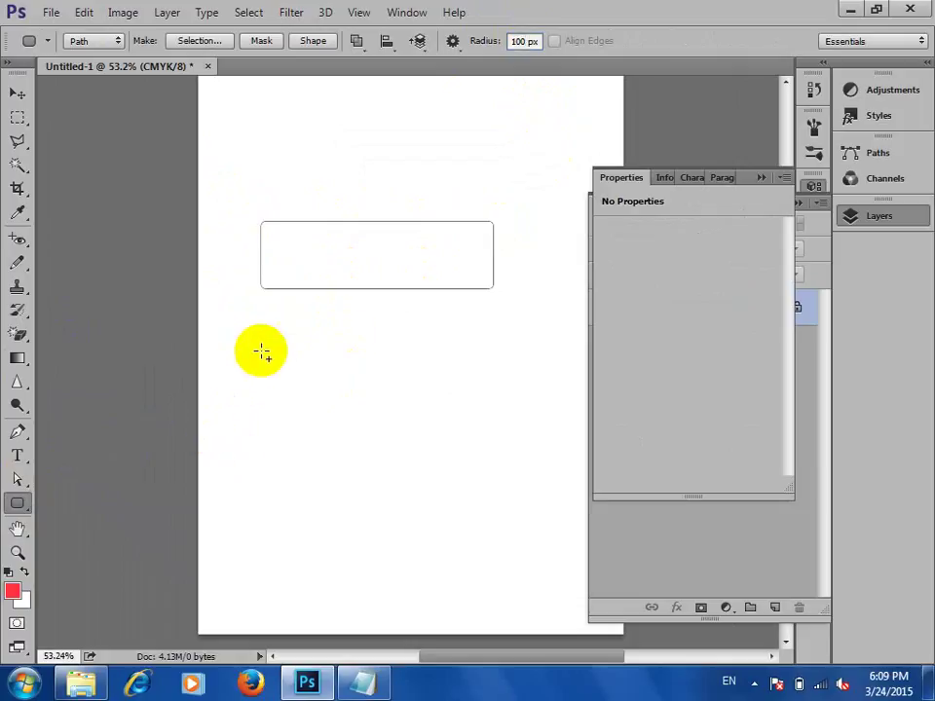
drag(262, 348, 568, 393)
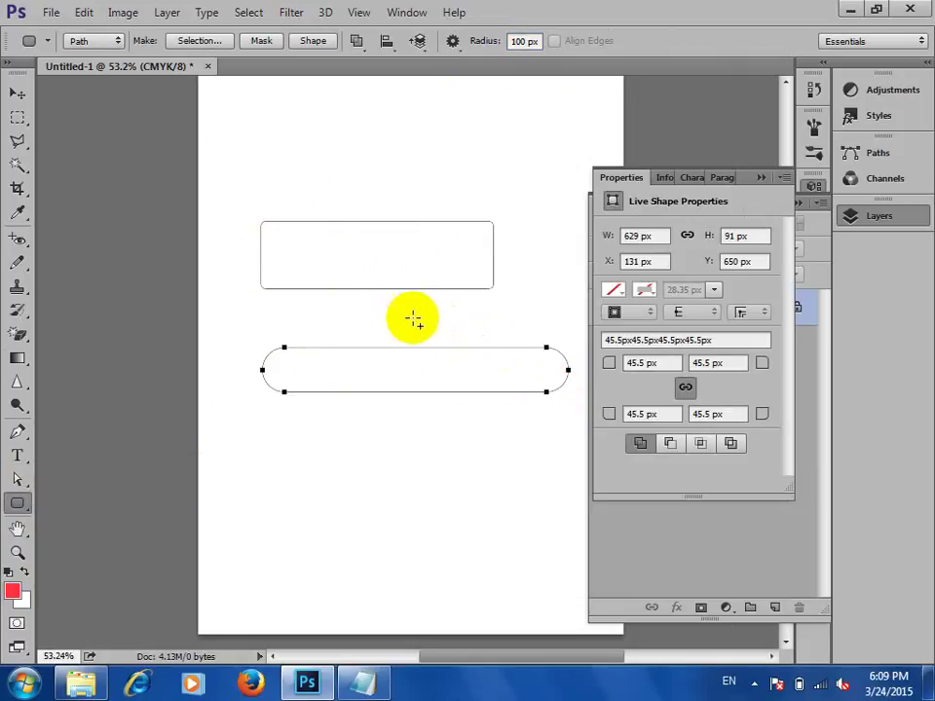
scroll(412, 332, down, 2)
scroll(389, 331, up, 4)
scroll(175, 264, down, 1)
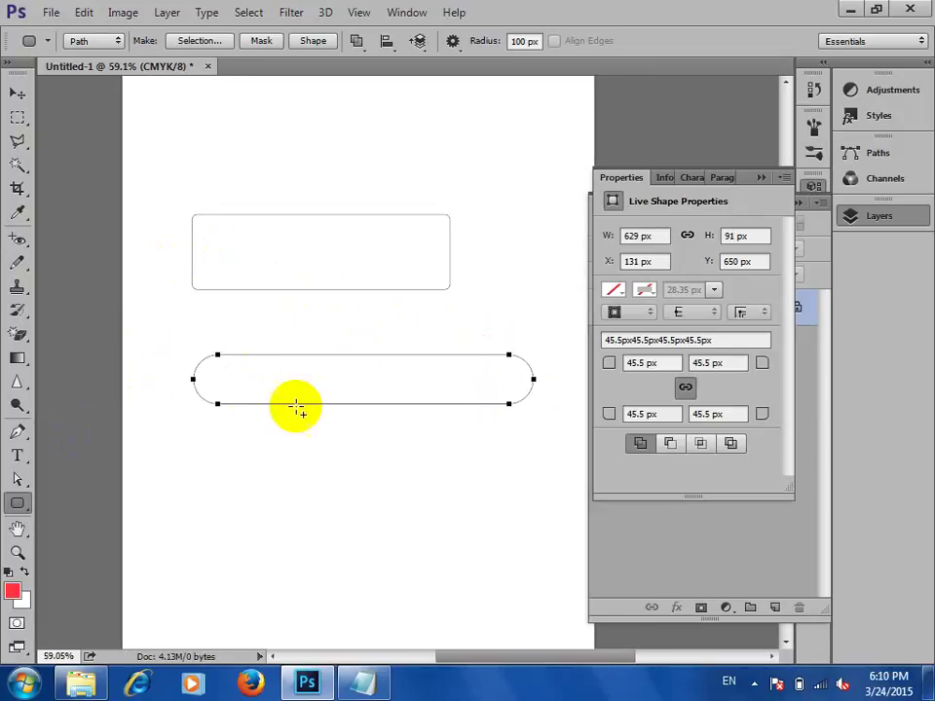
- Convert the lower rounded rectangle path into a selection, and deselect it
drag(368, 422, 387, 297)
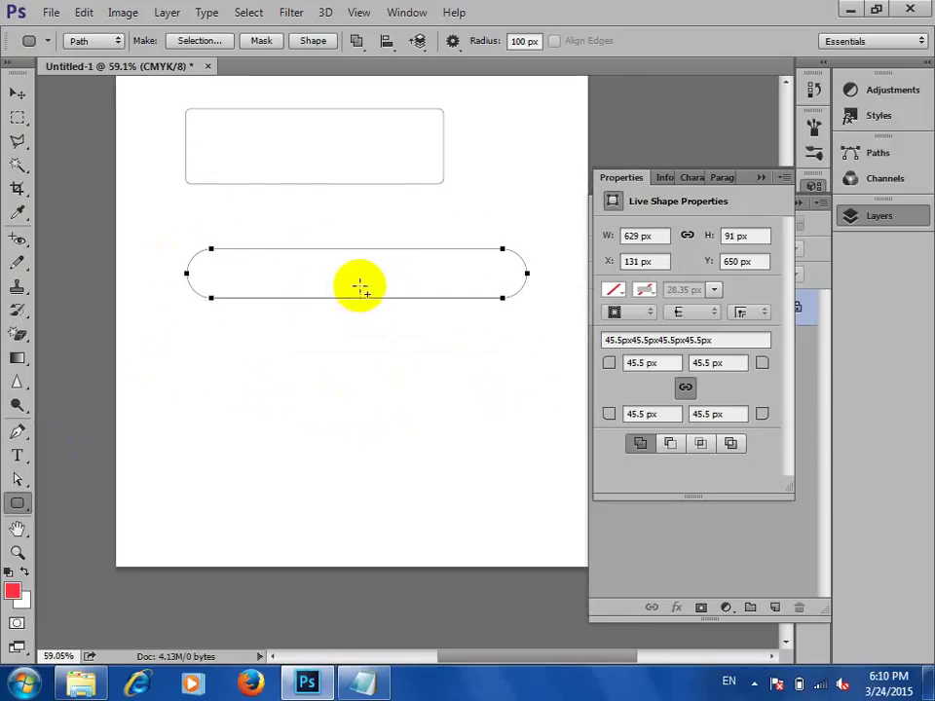
click(200, 40)
click(809, 228)
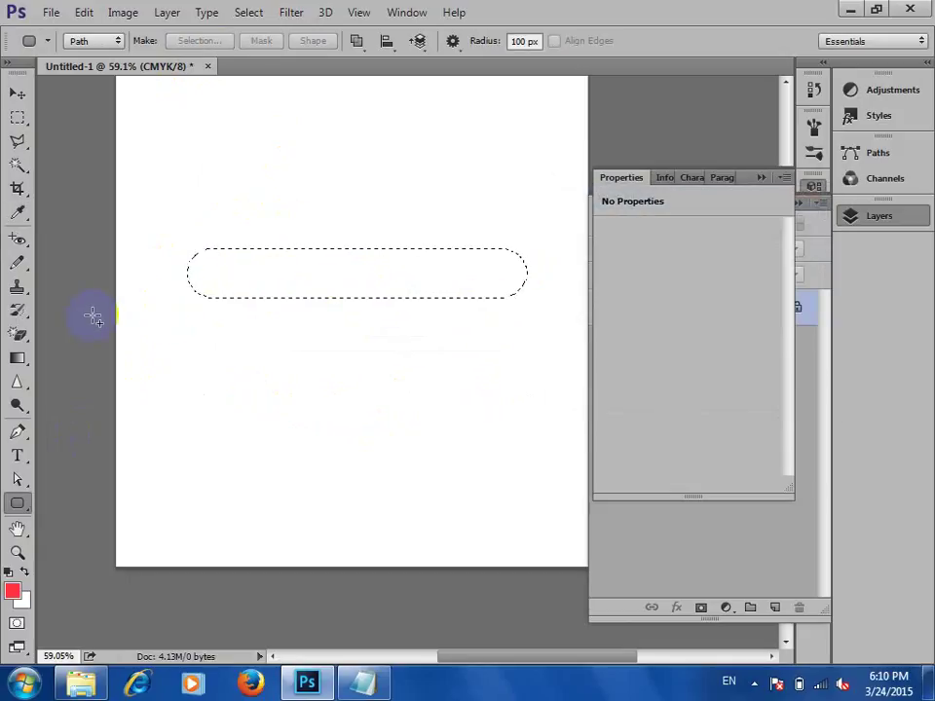
key(ctrl+d)
- Draw an ellipse path of about 514 × 353 px in the middle of the page with the Ellipse tool
drag(16, 504, 98, 533)
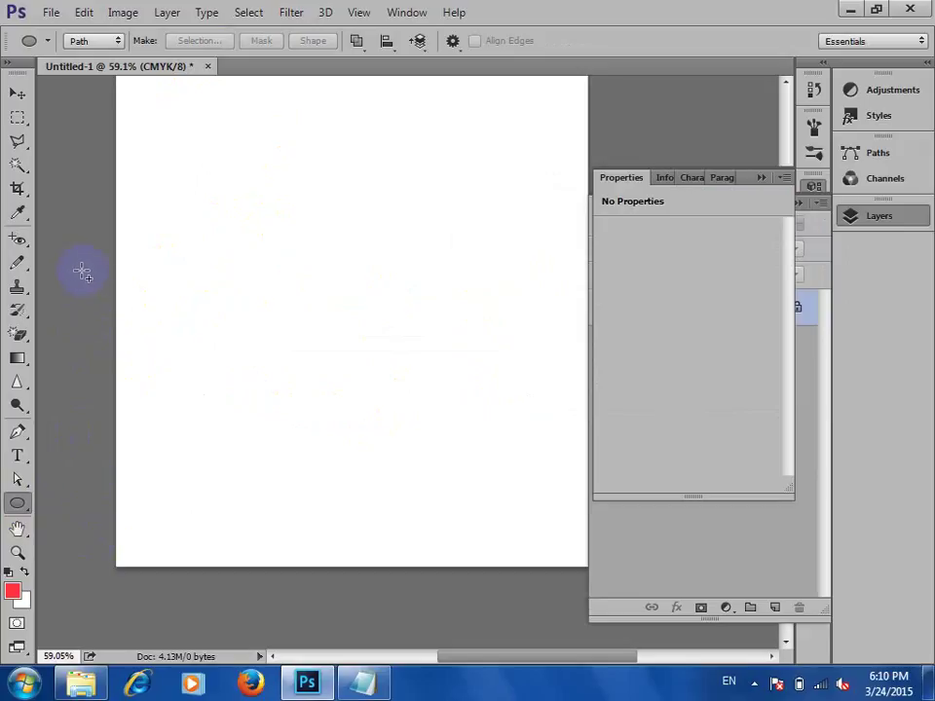
click(18, 503)
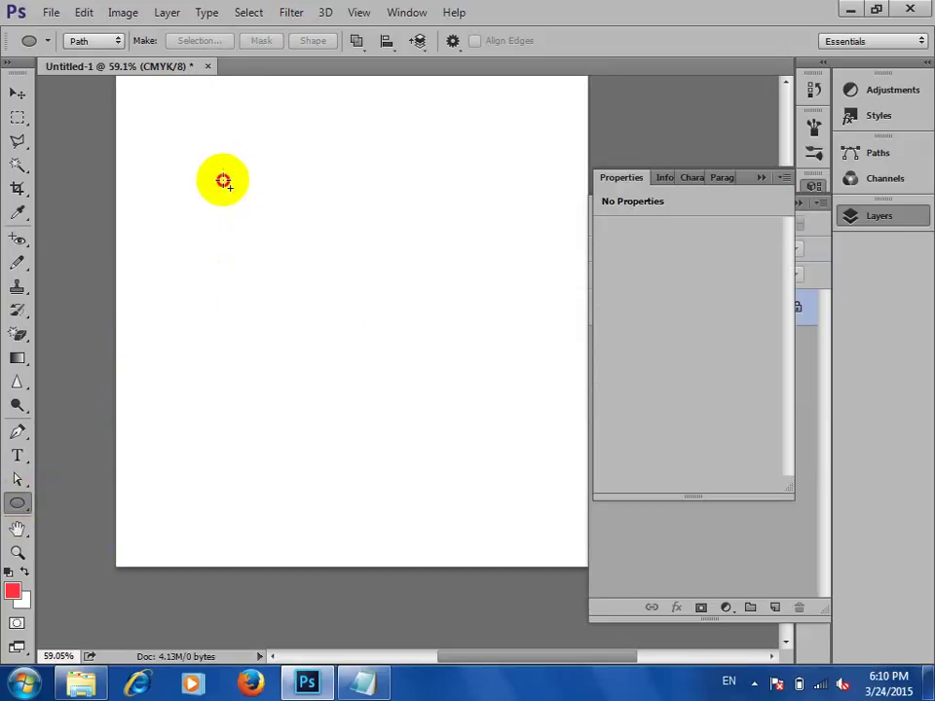
drag(223, 180, 495, 370)
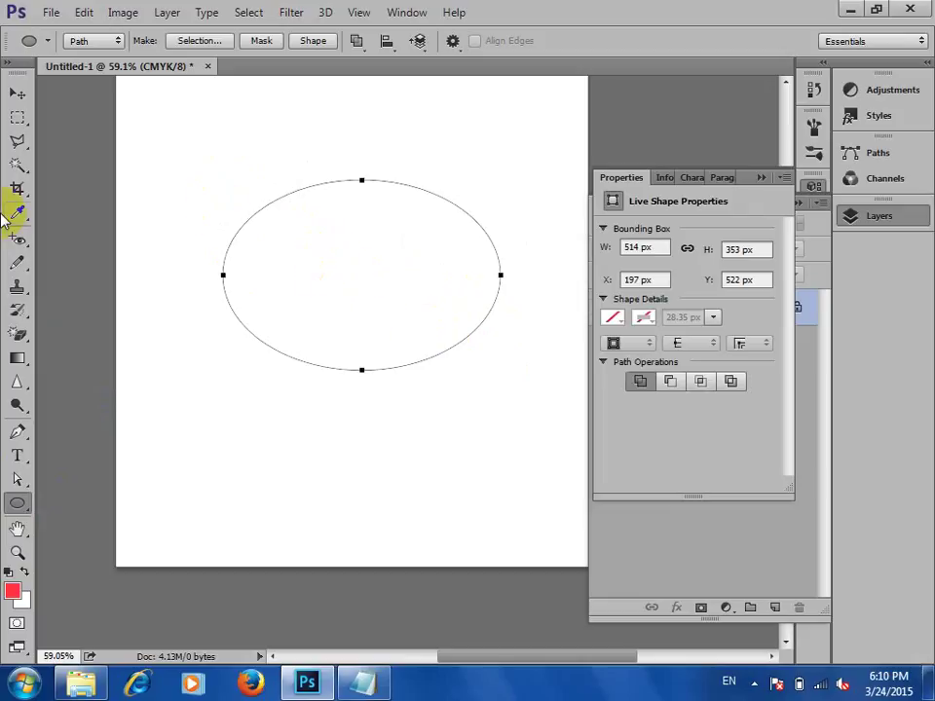
- Draw a large five-sided polygon path overlapping the ellipse with the Polygon tool
click(20, 505)
drag(19, 504, 140, 562)
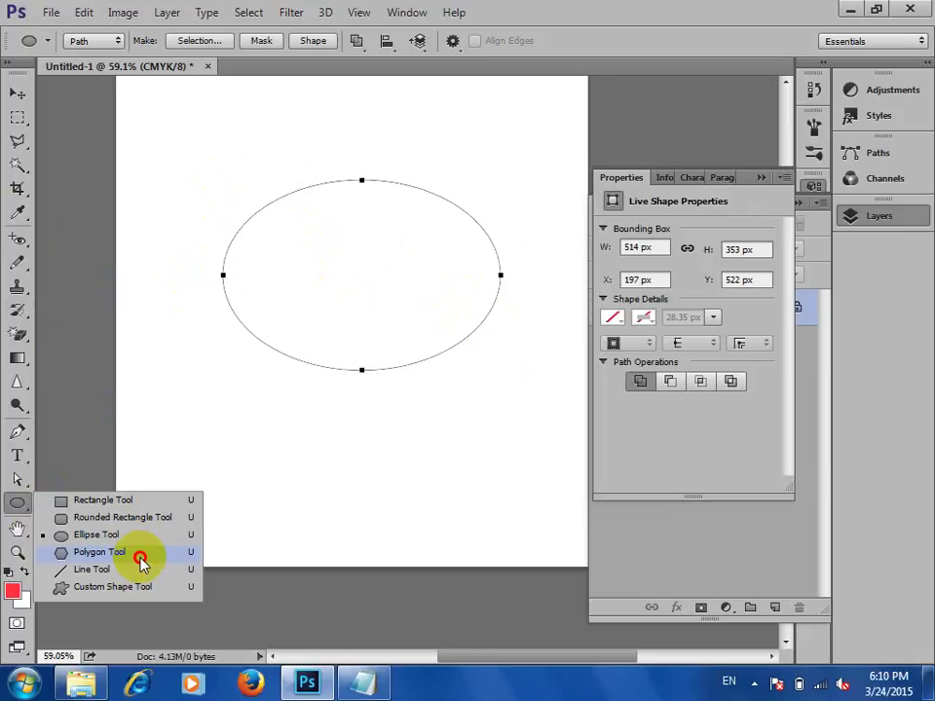
drag(141, 562, 98, 555)
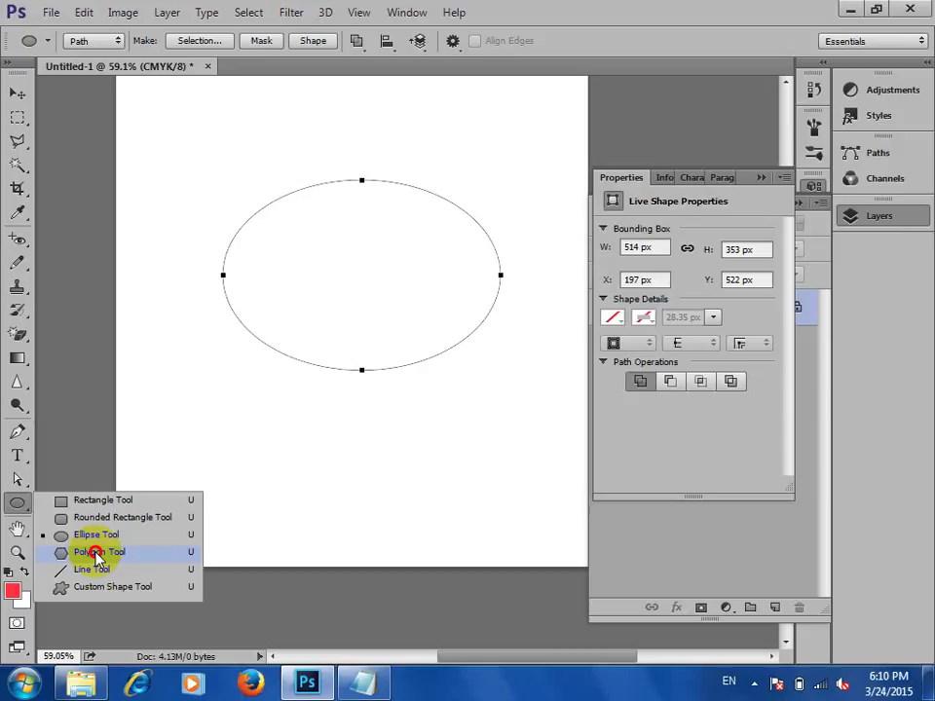
drag(97, 556, 97, 555)
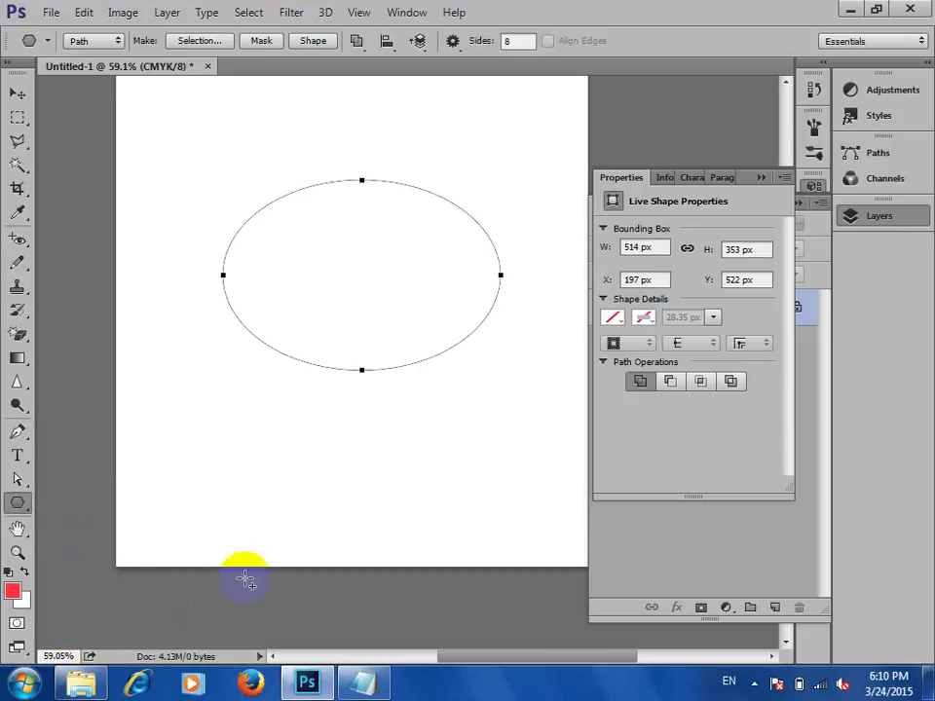
click(526, 40)
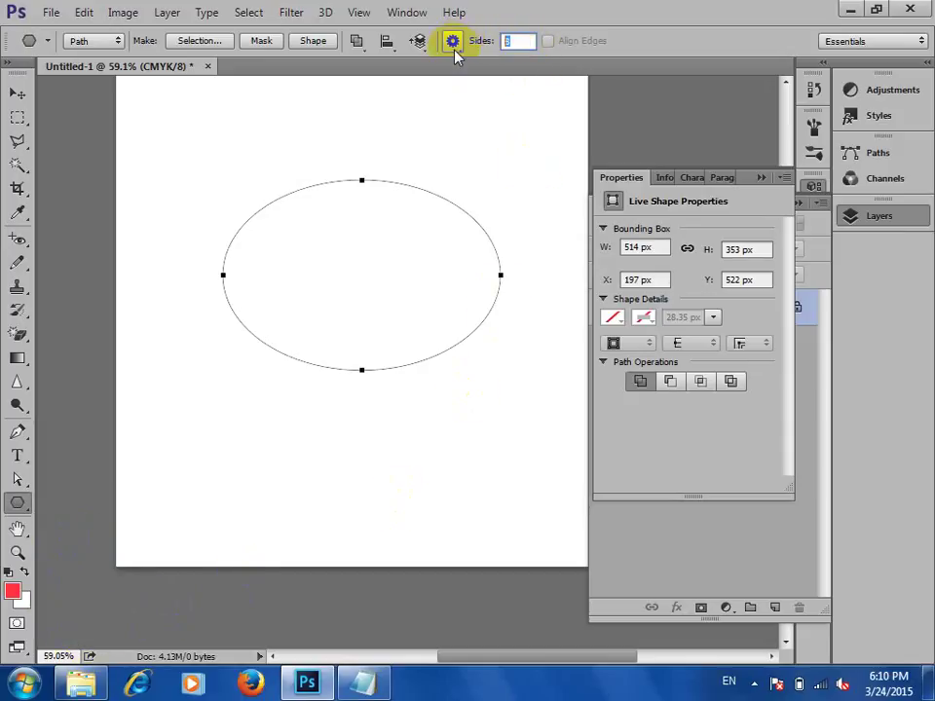
text(5)
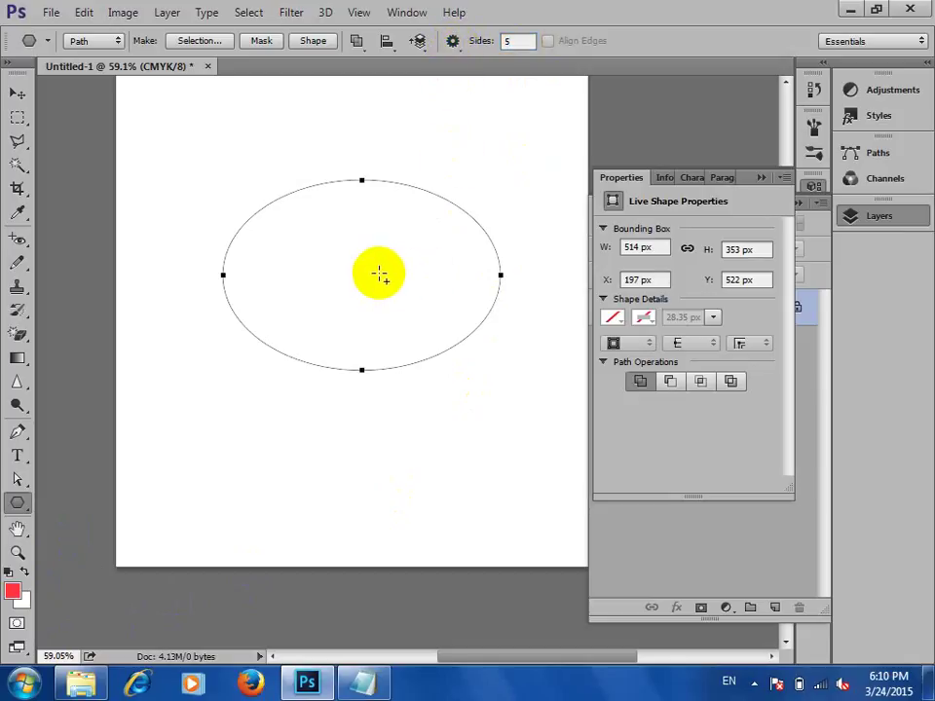
drag(315, 235, 412, 347)
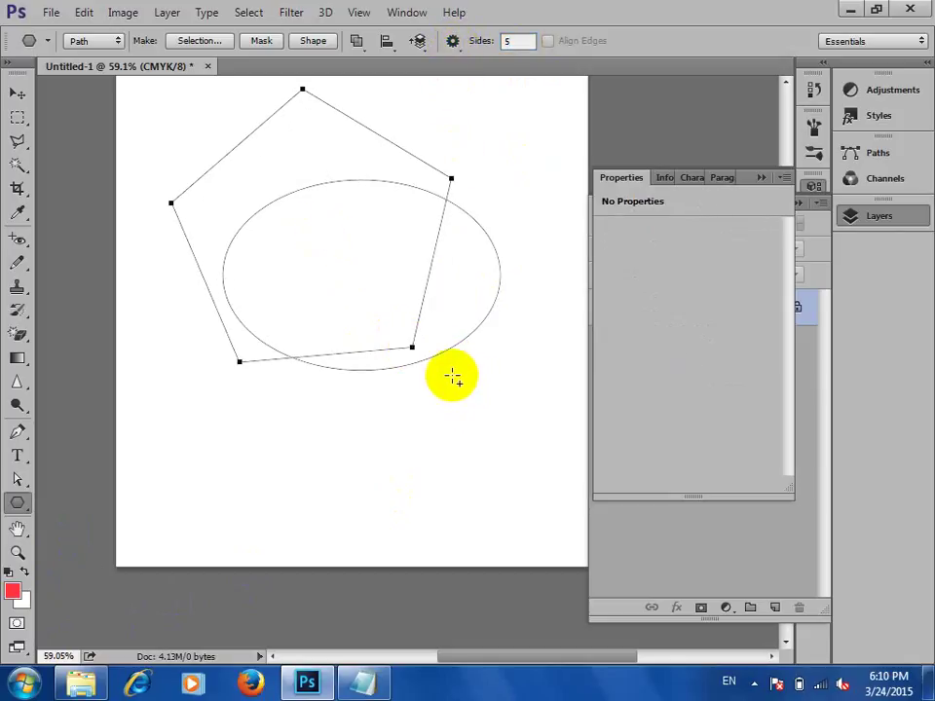
- Set the polygon sides to 30, draw a near-circular polygon path below the pentagon, and inspect its straight segments up close
drag(503, 39, 492, 39)
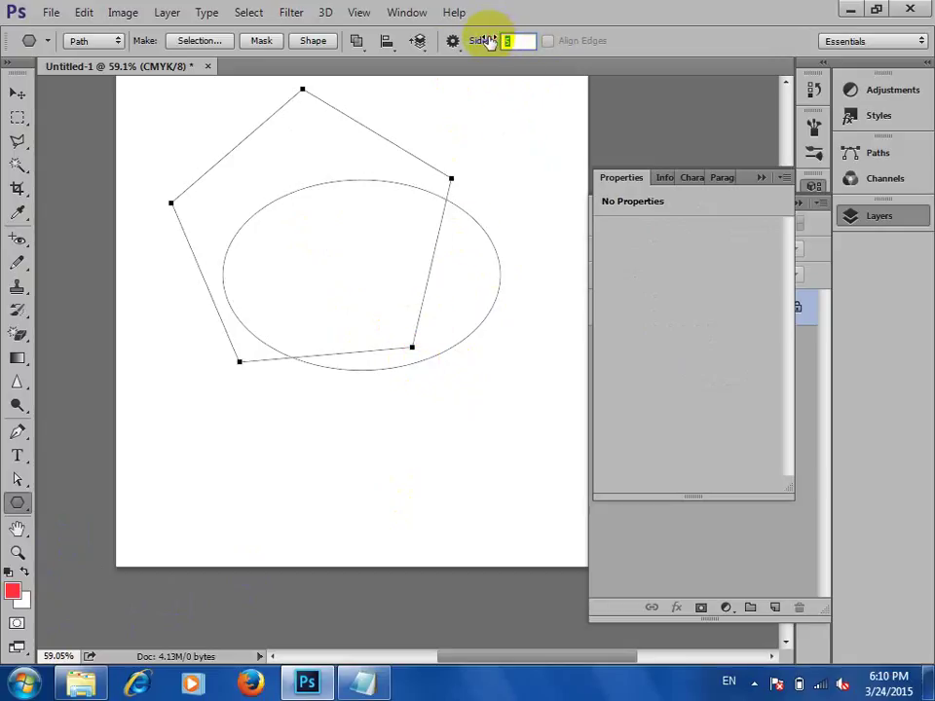
text(30)
drag(298, 411, 365, 509)
scroll(307, 298, up, 6)
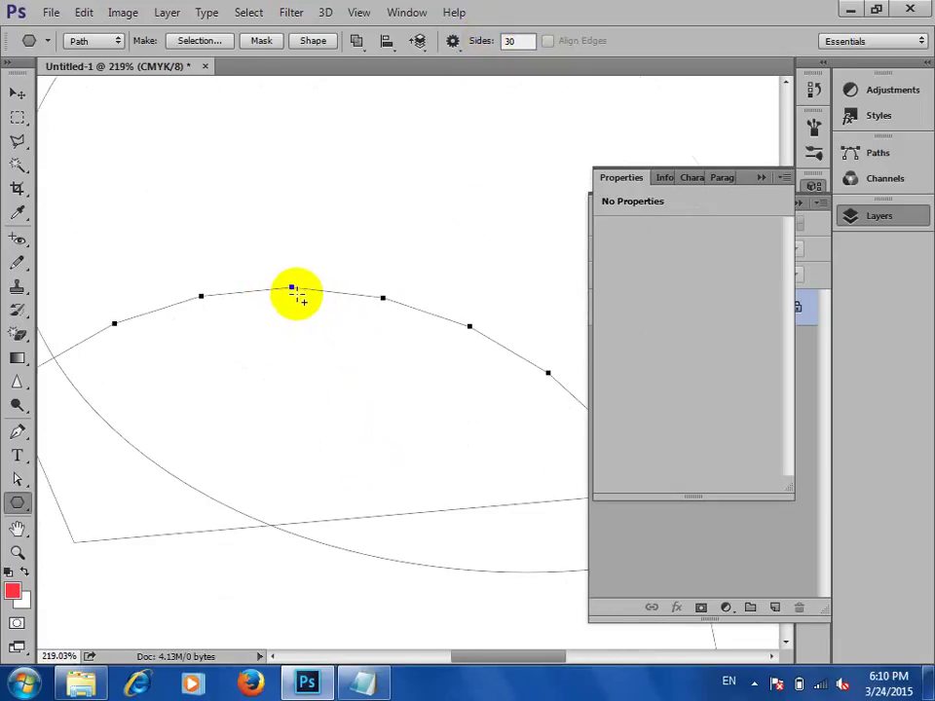
scroll(316, 175, down, 4)
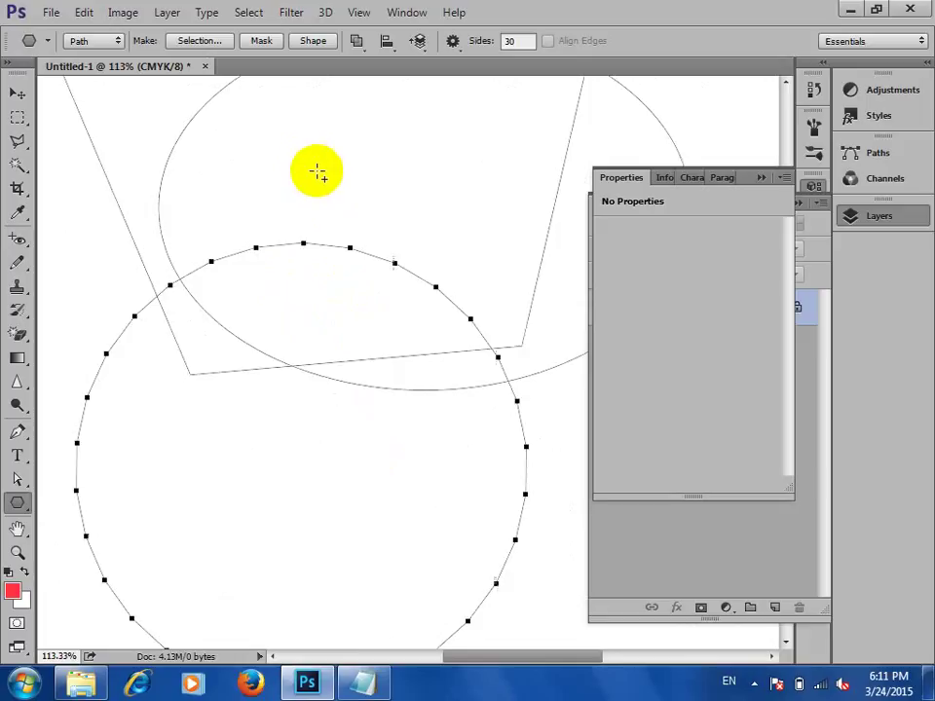
scroll(317, 173, down, 2)
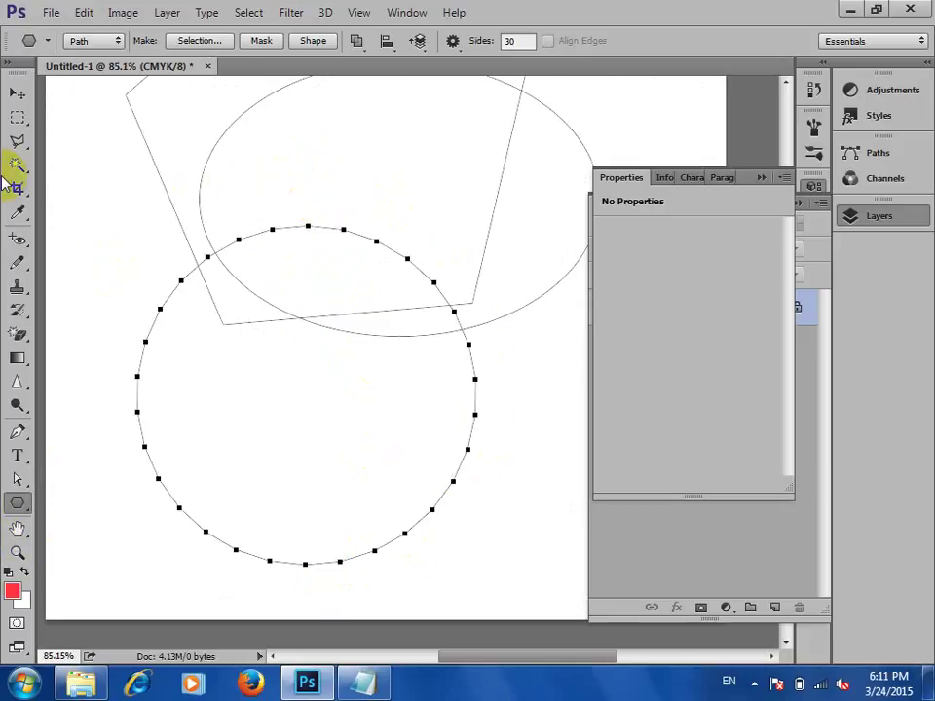
- Draw a small eight-sided polygon path inside the ellipse, and delete all the paths from the page
click(484, 40)
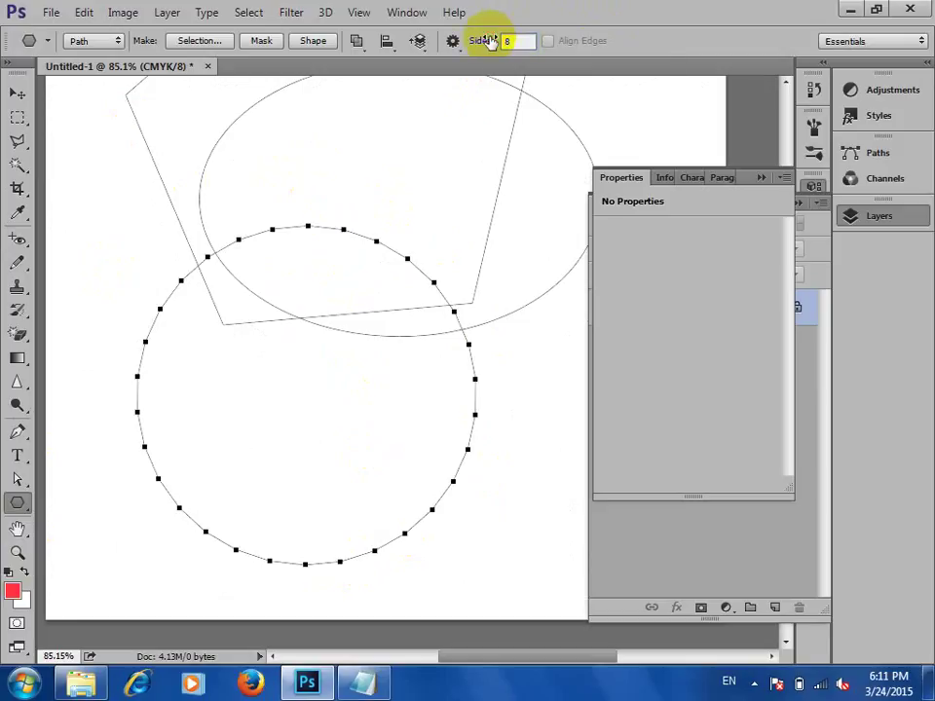
drag(361, 152, 376, 255)
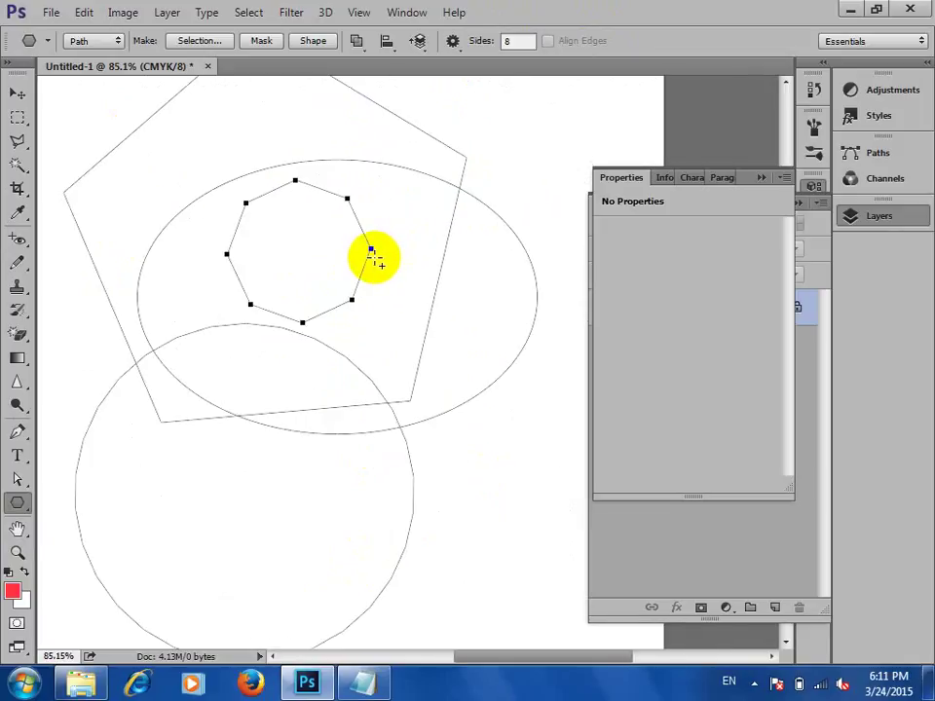
key(Delete)
key(Delete)
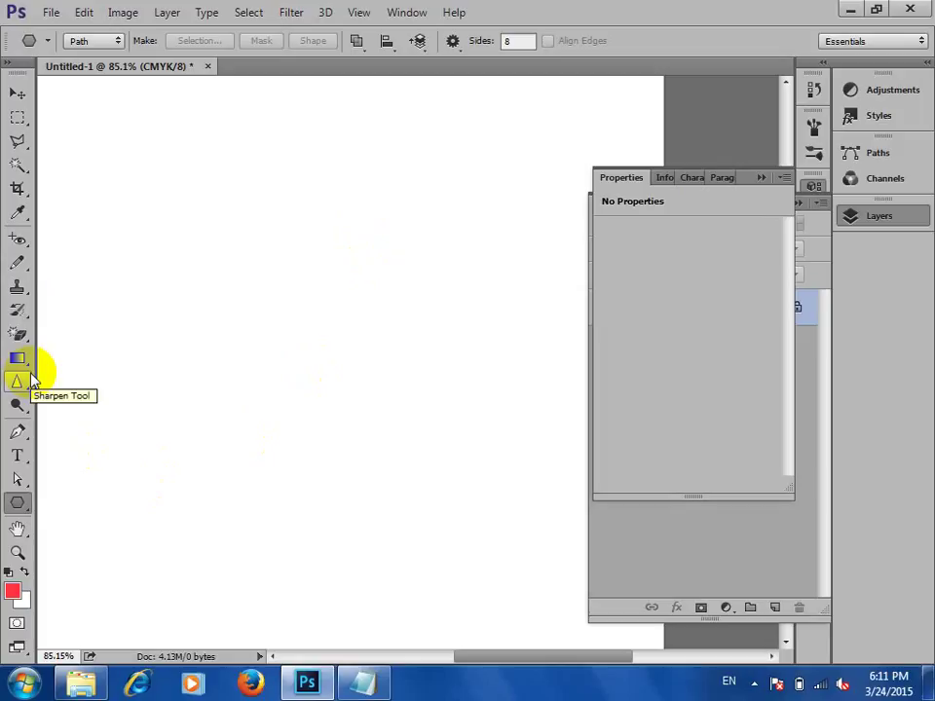
- Draw a rectangle path of about 393 × 236 px on the empty page with the Rectangle tool
click(16, 503)
click(77, 500)
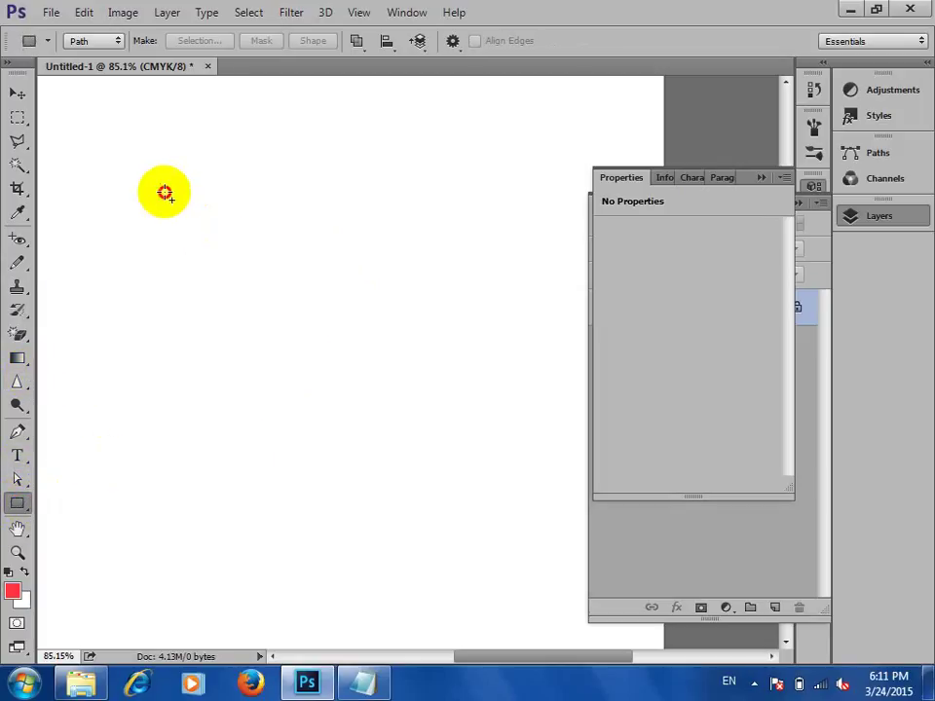
drag(165, 192, 470, 374)
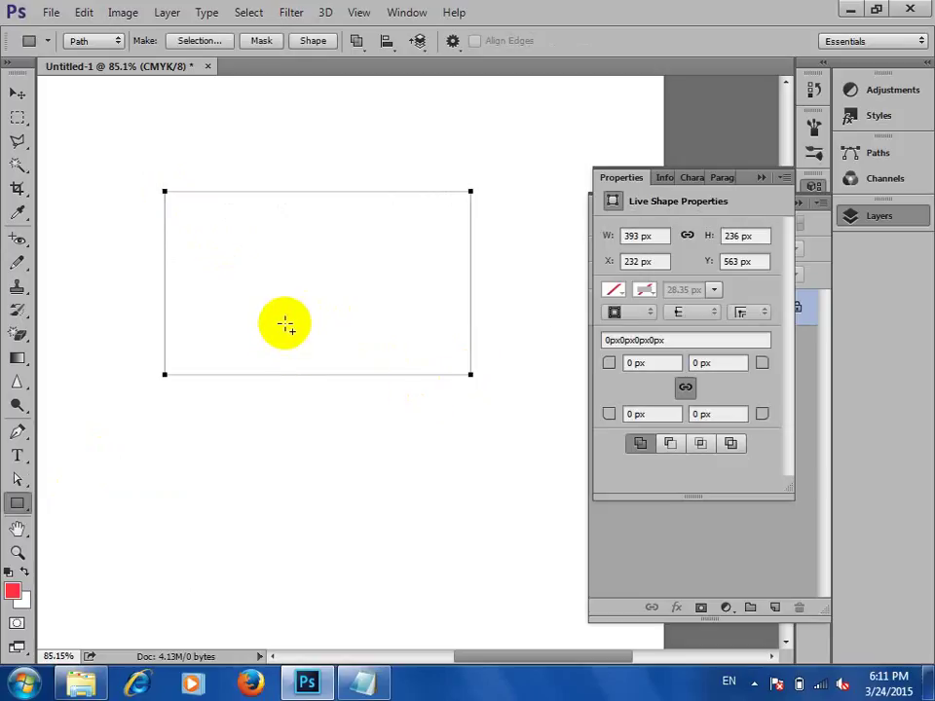
- Add an anchor point at the middle of the rectangle's bottom edge and move it upward to form an arch
drag(17, 432, 77, 464)
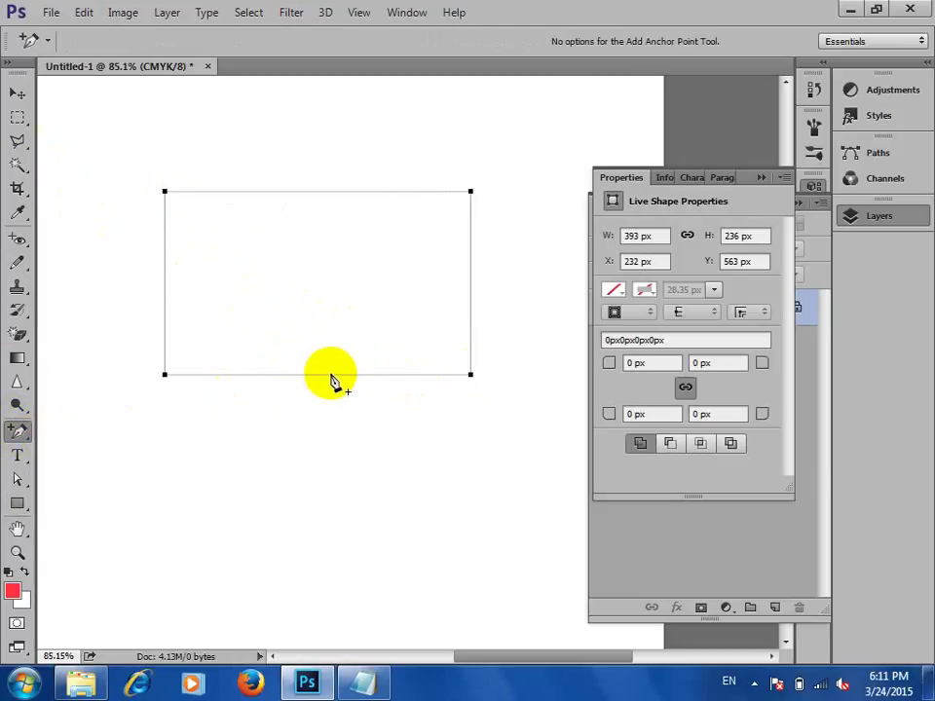
click(326, 375)
drag(325, 378, 318, 312)
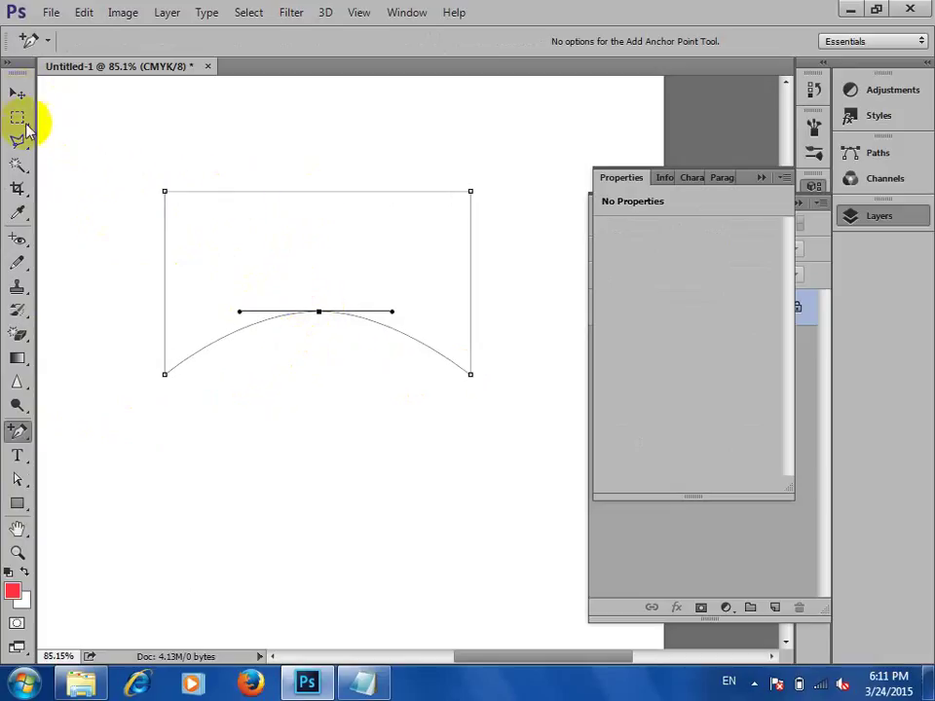
- Convert the arched path into a new anti-aliased selection with a feather radius of 0 pixels
right_click(200, 210)
click(288, 281)
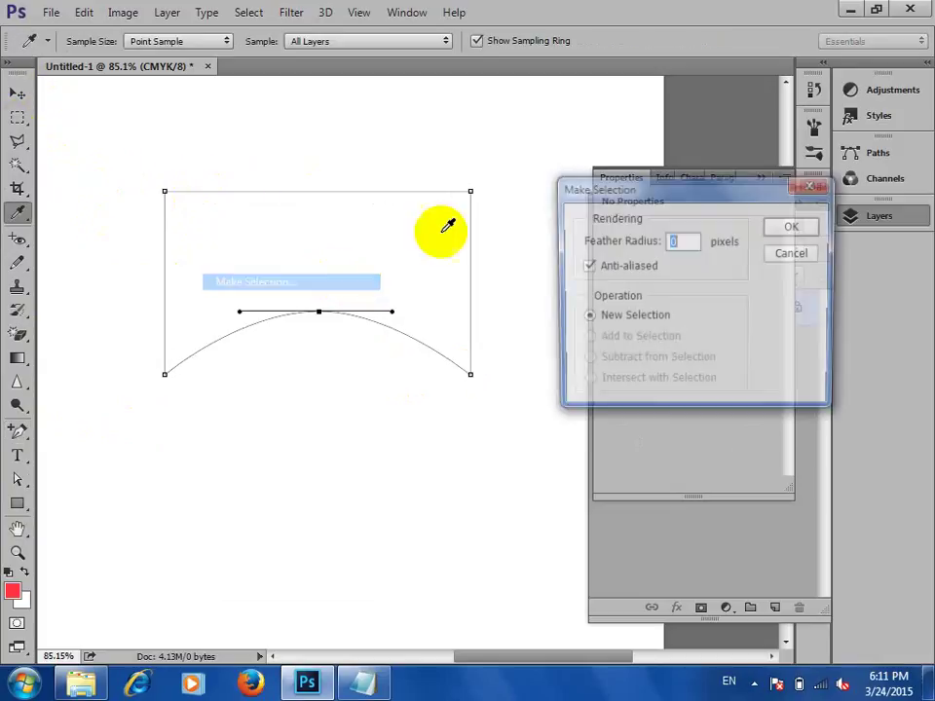
click(794, 226)
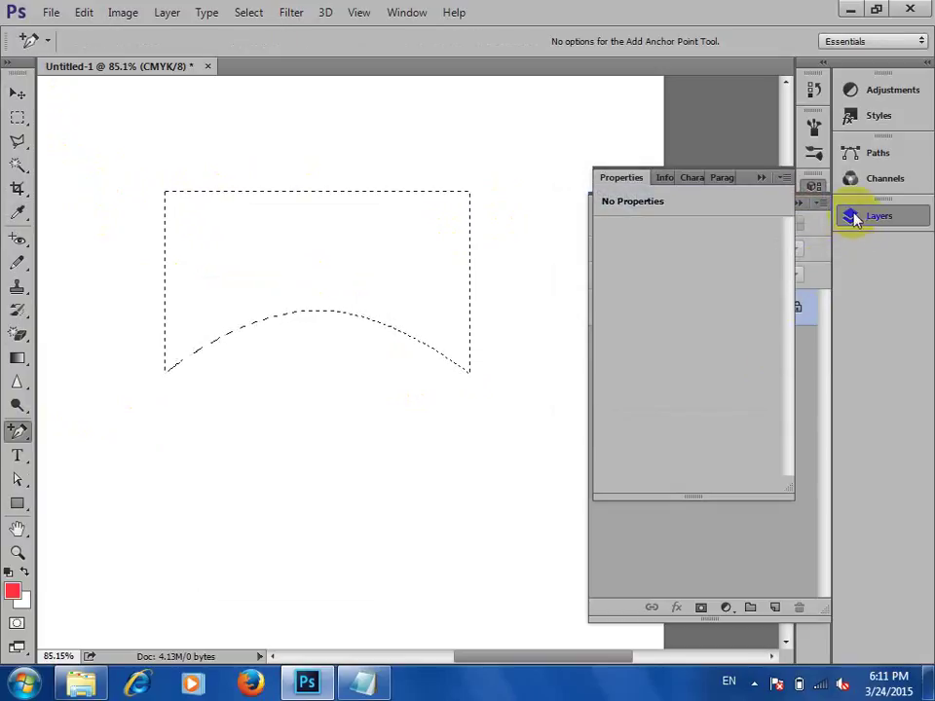
- Fill the selection with the red foreground color on a new layer, and deselect it
click(763, 179)
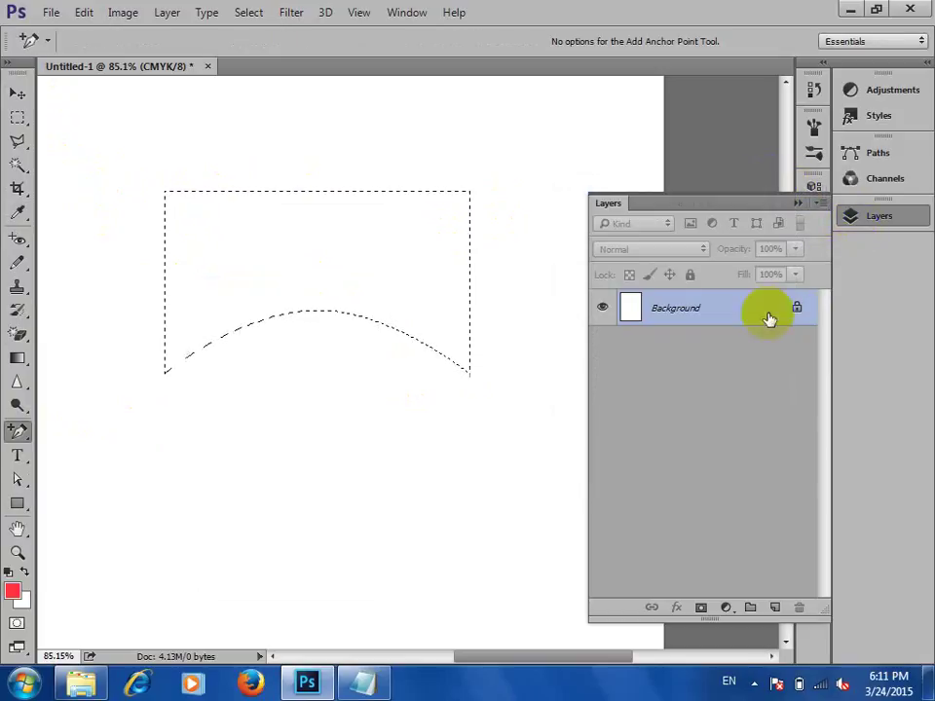
click(775, 607)
key(alt+BackSpace)
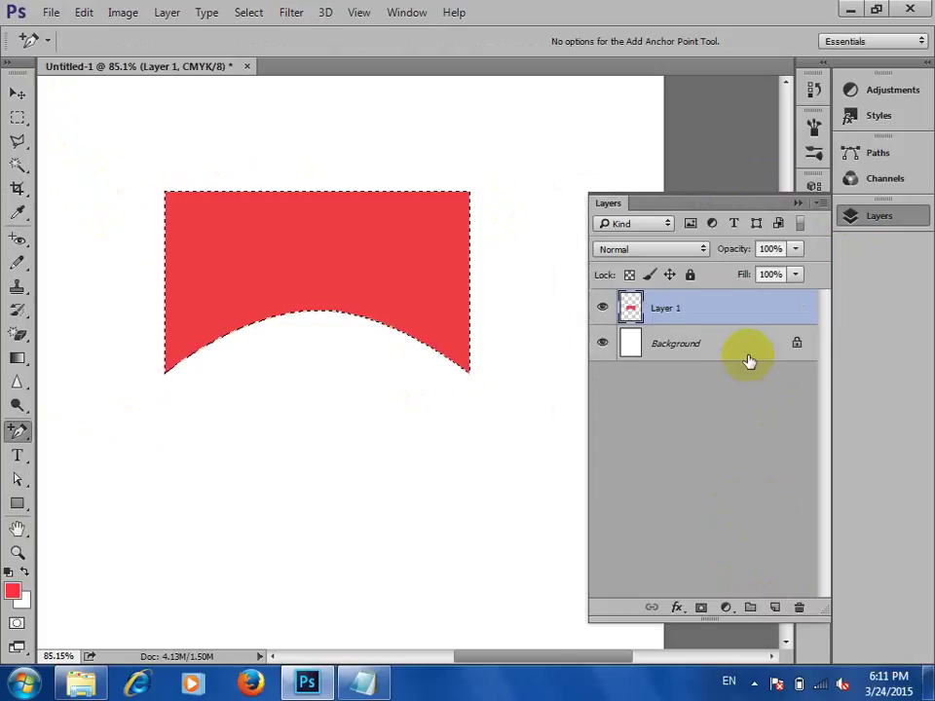
key(ctrl+d)
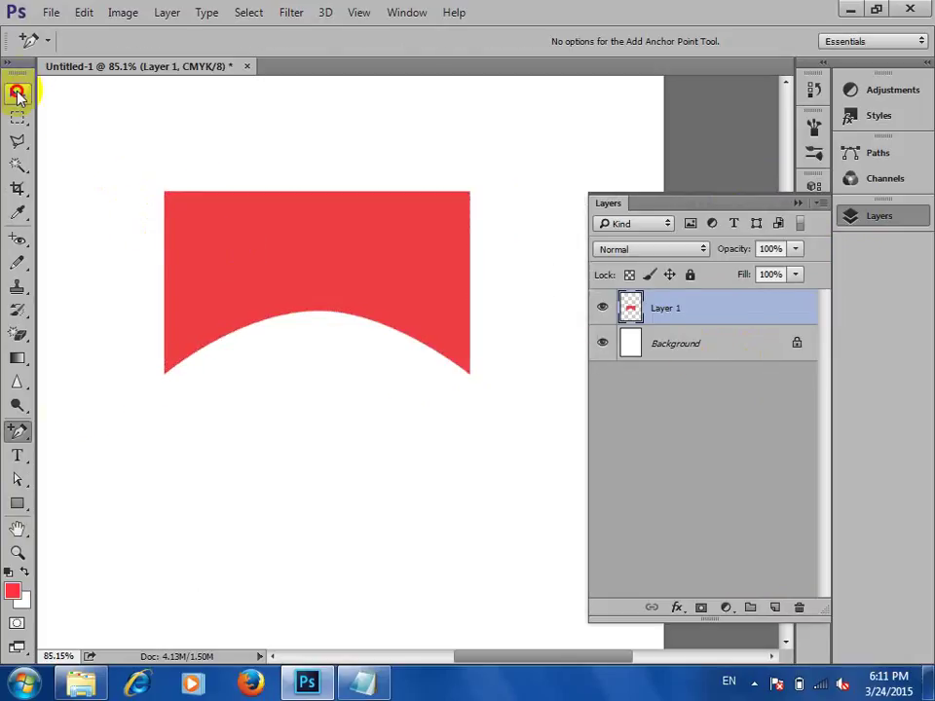
- Open the villa photo 199315-1.jpg from the Material-3 folder
click(17, 92)
click(52, 12)
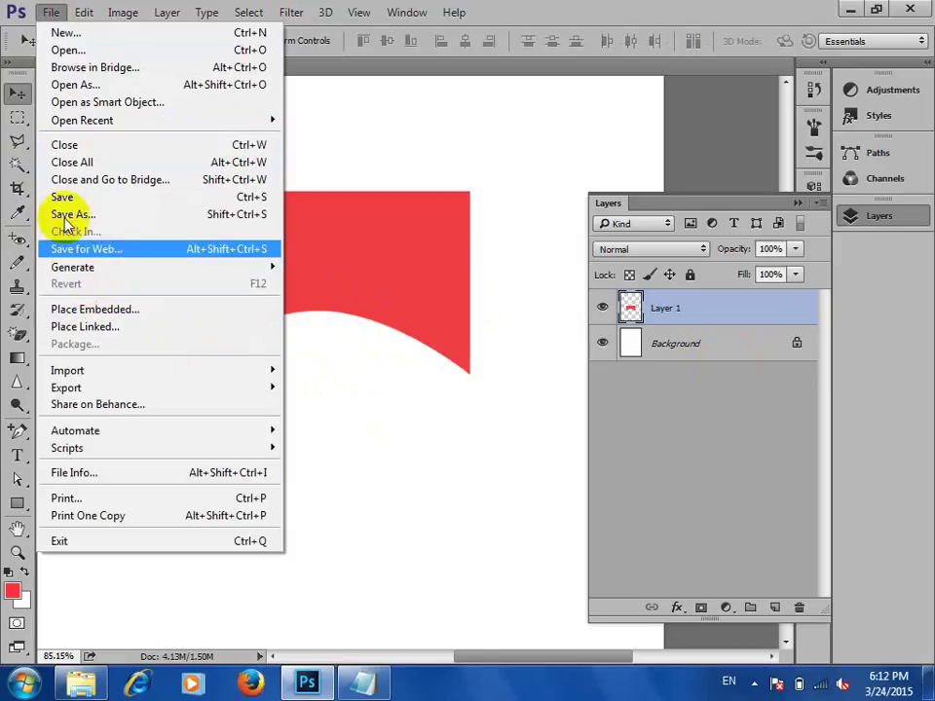
click(68, 48)
click(315, 132)
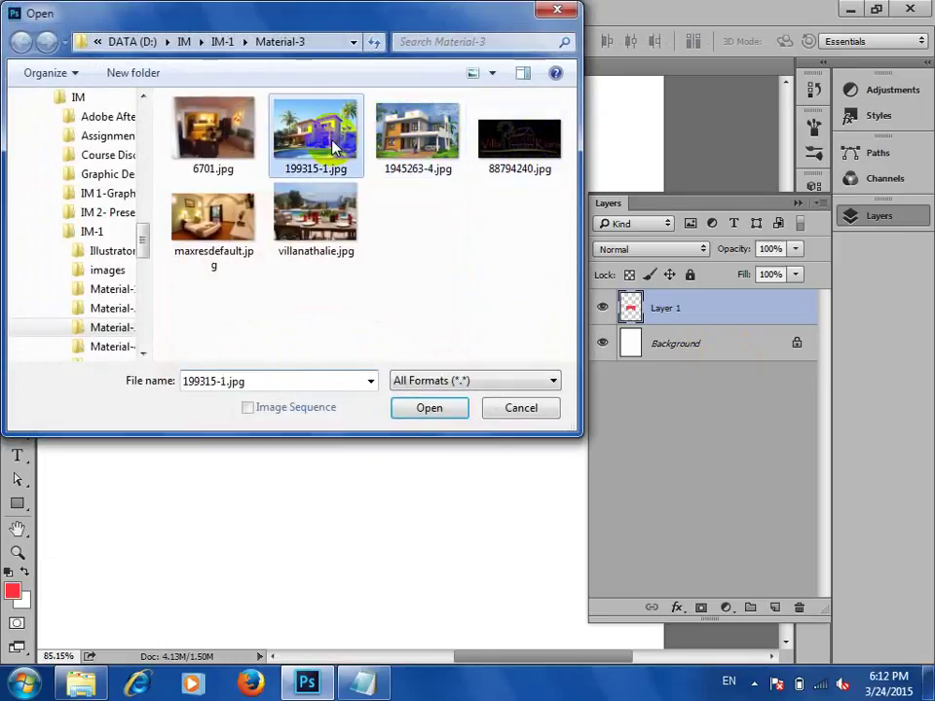
key(Return)
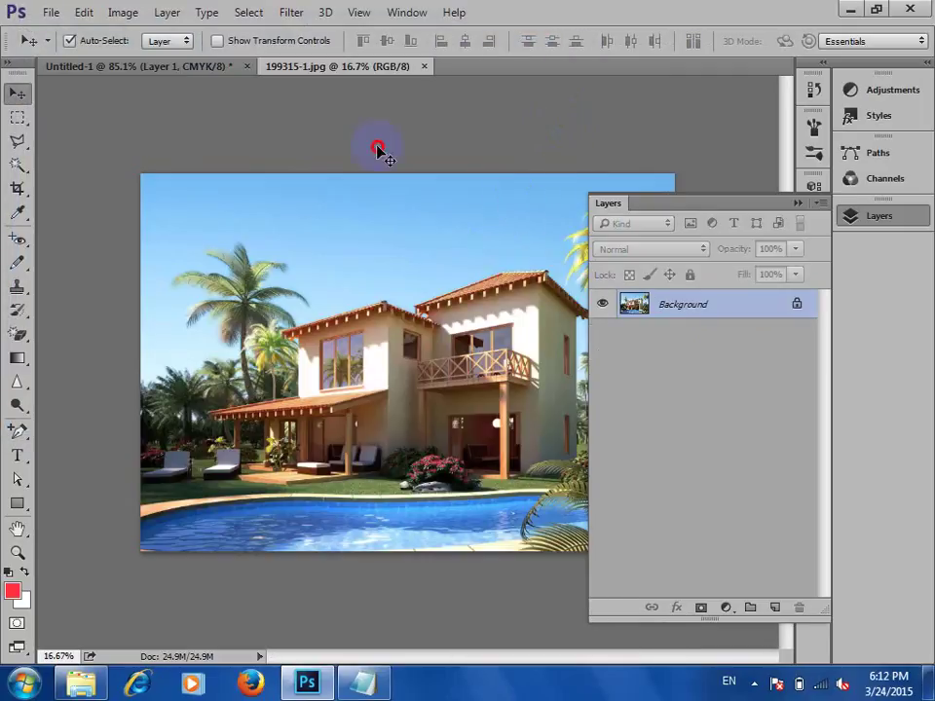
- Copy the whole villa photo into the Untitled-1 document as a layer above the red shape, and move it upward
click(208, 66)
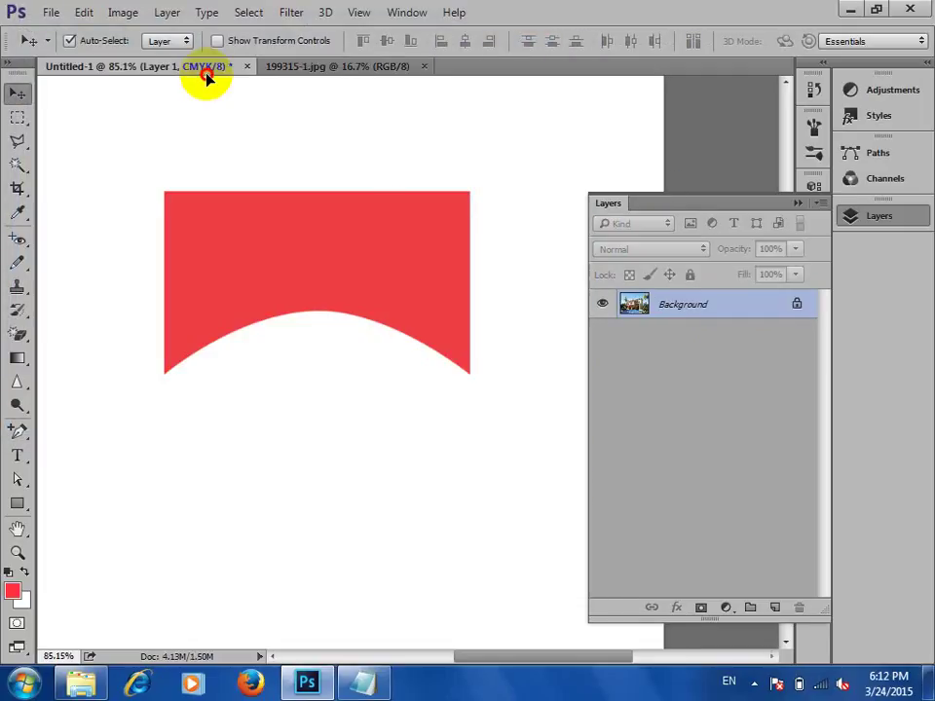
key(ctrl+shift+alt+n)
key(ctrl+v)
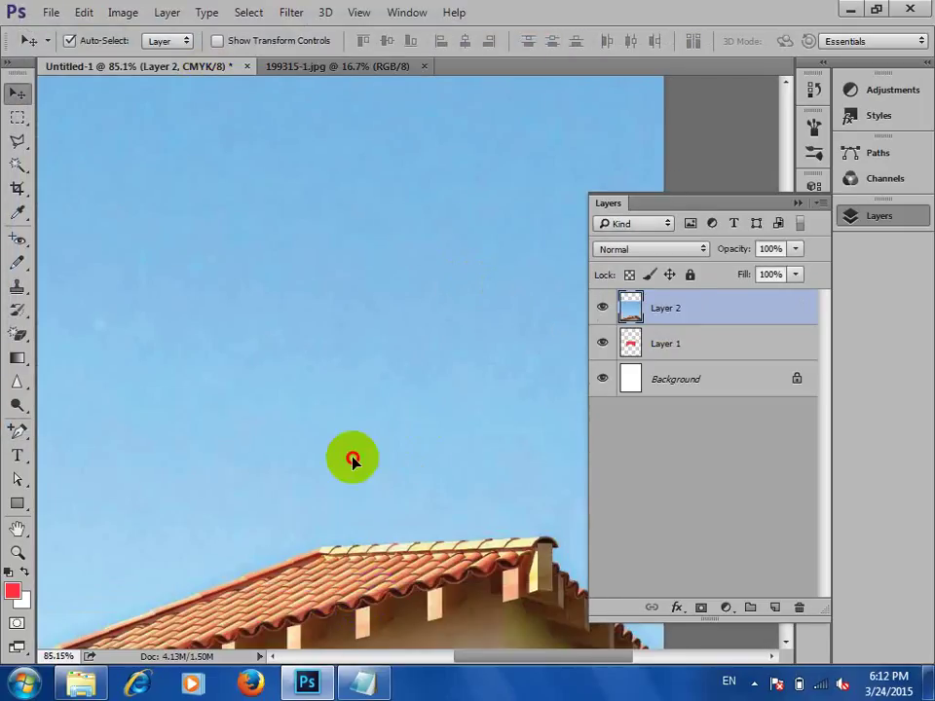
drag(351, 459, 277, 148)
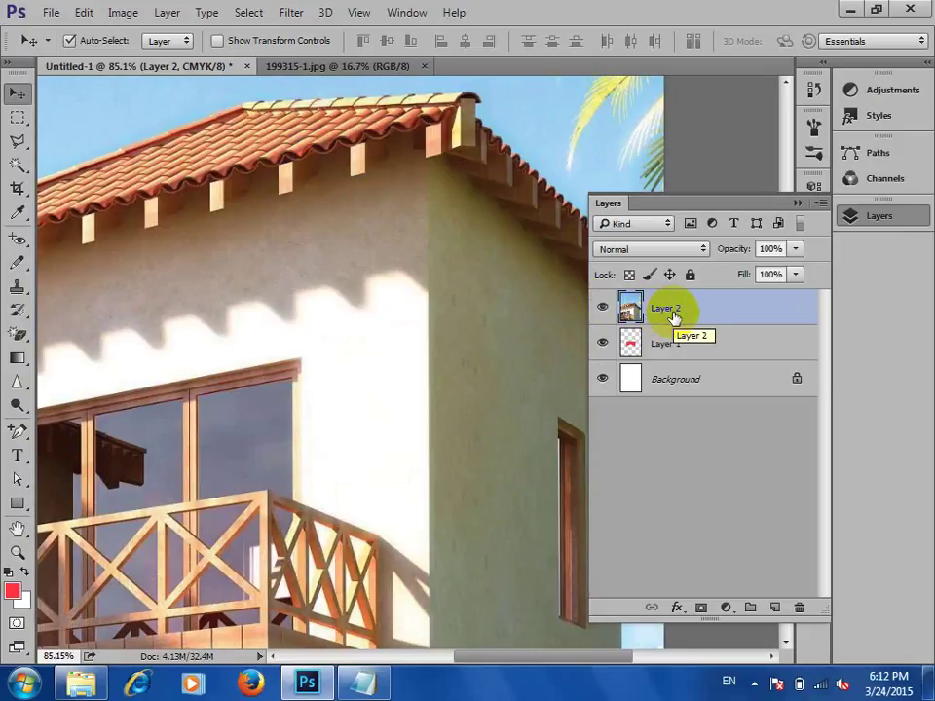
- Clip the photo layer to the red arched shape with a clipping mask, and reposition the photo inside it
key(ctrl+alt+g)
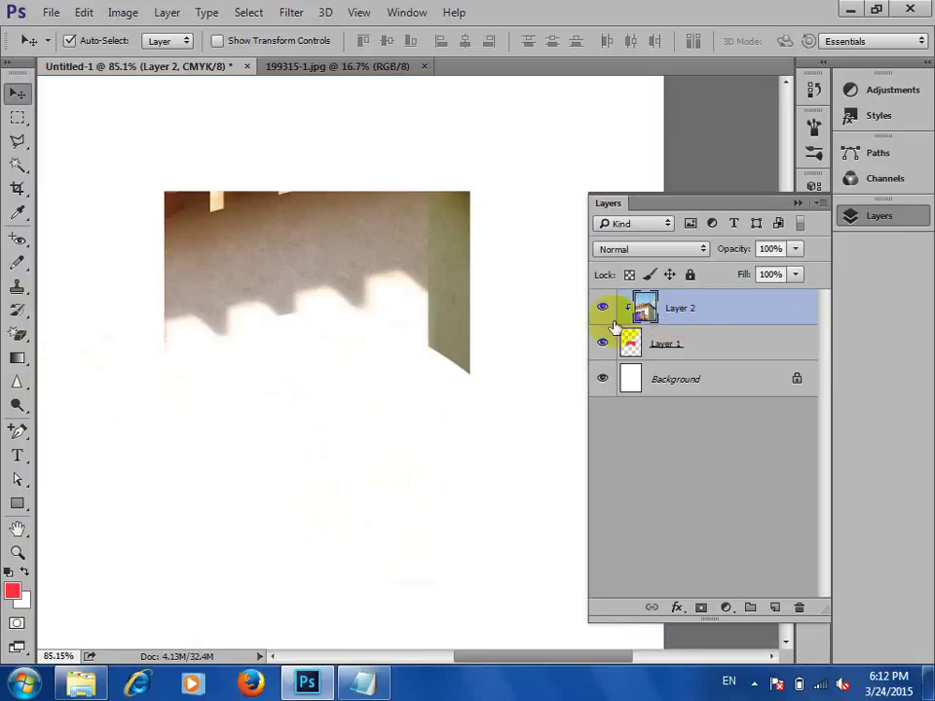
drag(278, 288, 306, 285)
click(304, 280)
drag(307, 224, 303, 171)
- Scale the clipped villa photo on Layer 2 down to about 16% over the arched shape
scroll(329, 291, down, 3)
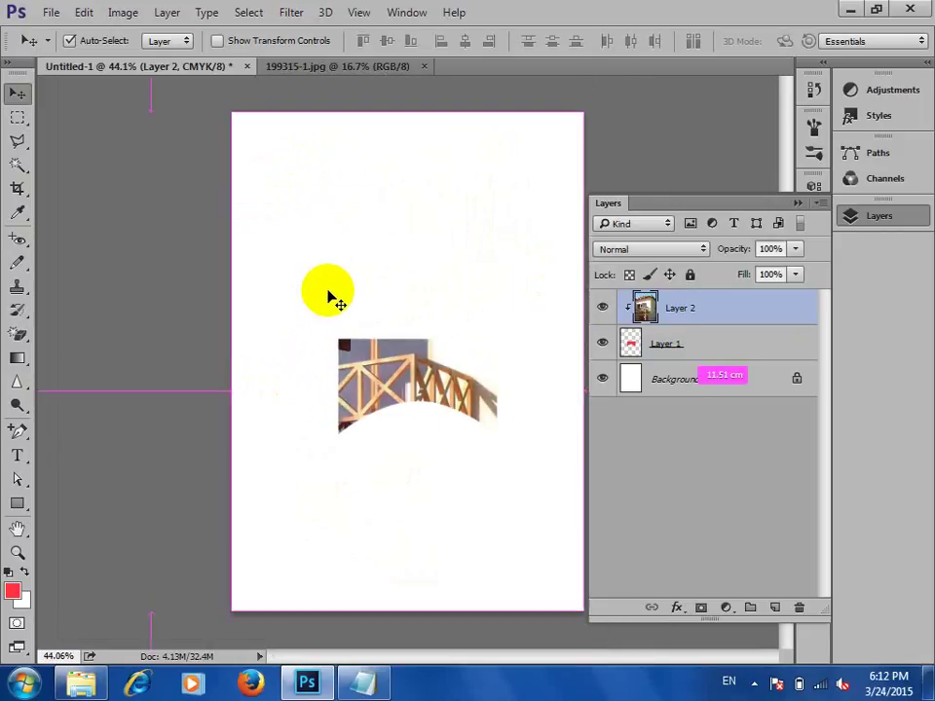
key(ctrl+t)
scroll(307, 268, down, 3)
scroll(269, 303, down, 3)
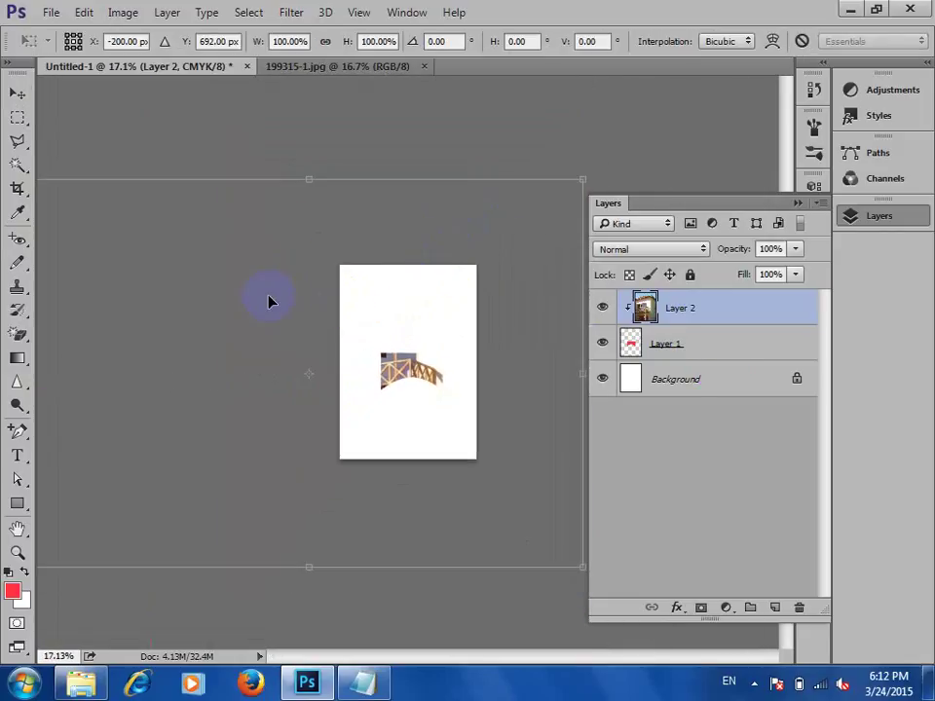
drag(174, 245, 501, 323)
scroll(407, 369, up, 3)
scroll(487, 346, up, 2)
scroll(487, 346, up, 1)
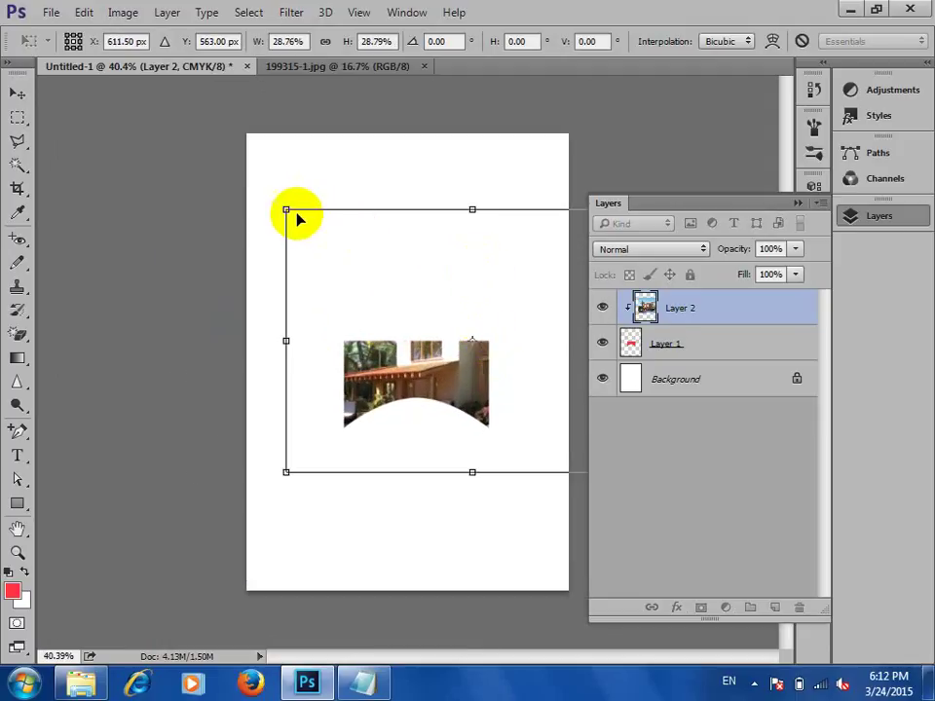
drag(286, 209, 356, 284)
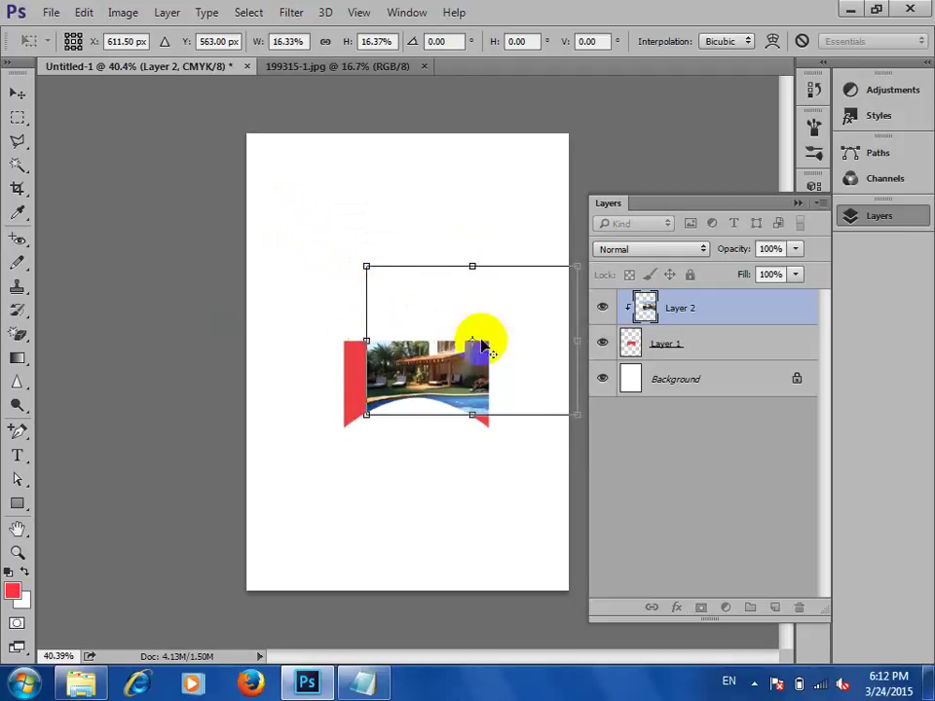
- Position the scaled photo so the house fills the arched shape, apply the transform, and nudge the photo slightly
scroll(481, 334, up, 1)
drag(511, 371, 443, 384)
scroll(418, 388, up, 1)
key(Return)
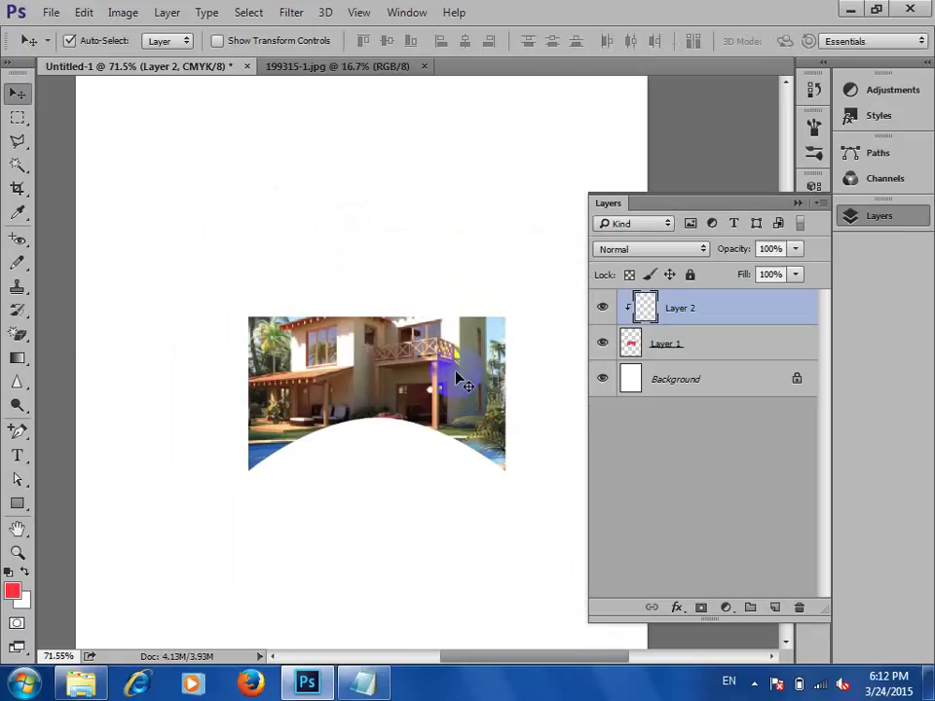
mouse_move(462, 402)
mouse_down()
mouse_move(461, 393)
mouse_move(466, 403)
mouse_up()
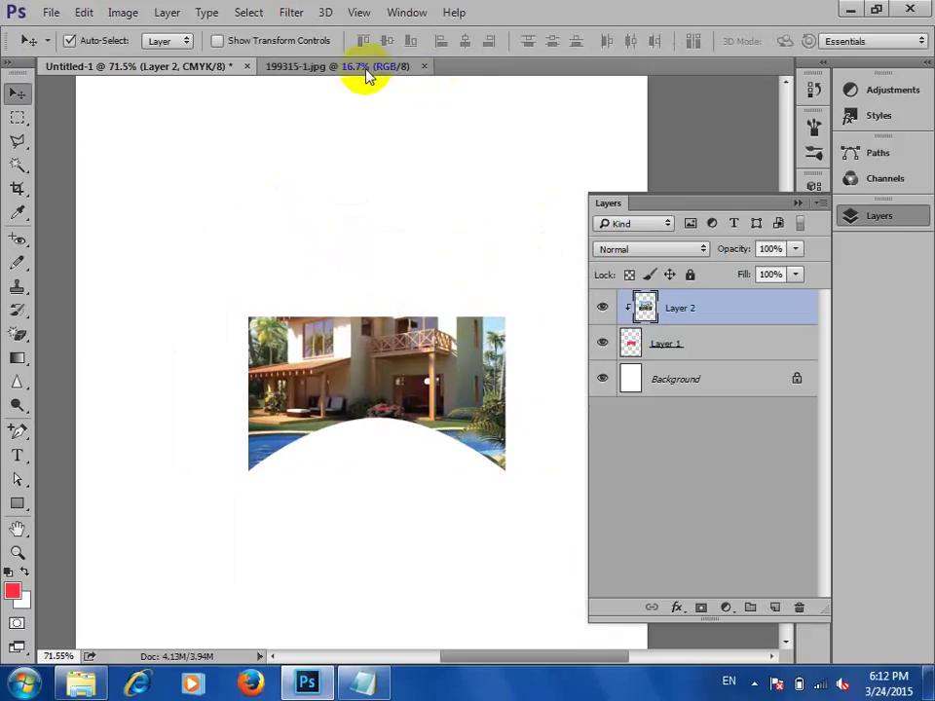
- Copy the photo from 199315-1.jpg into Untitled-1 again as a layer above Layer 2, and release it from the clipping mask
key(ctrl+Tab)
drag(432, 199, 298, 273)
scroll(289, 278, down, 3)
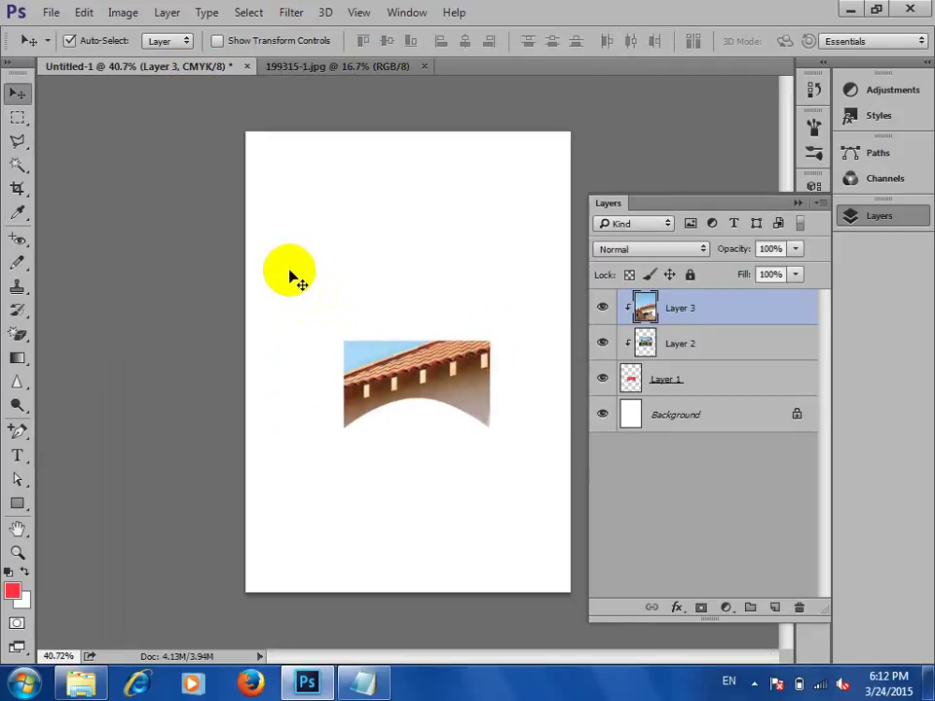
right_click(678, 309)
click(718, 312)
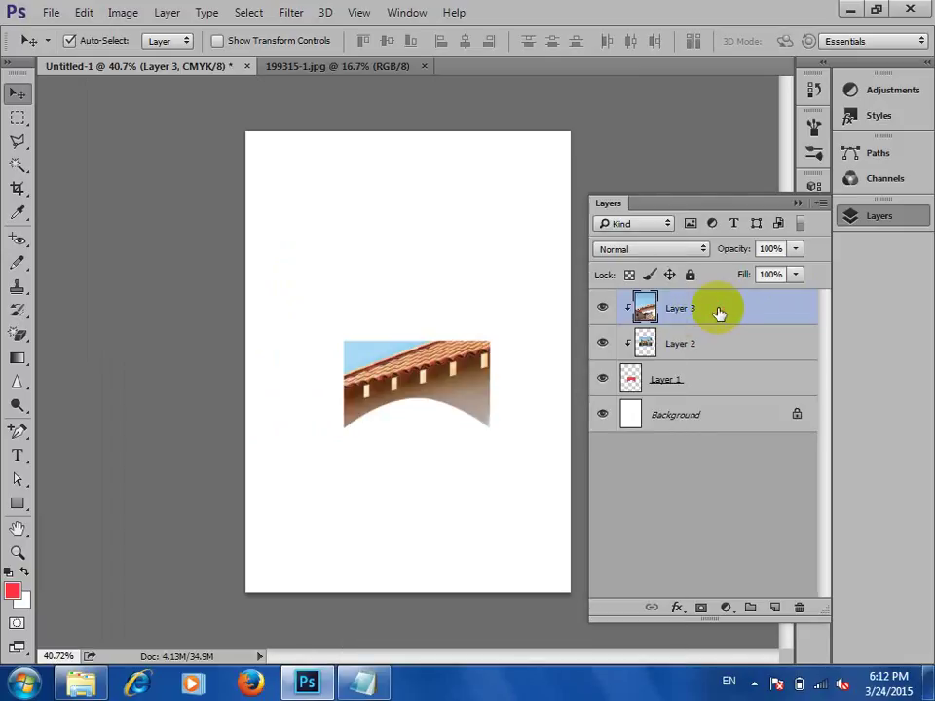
key(ctrl+alt+g)
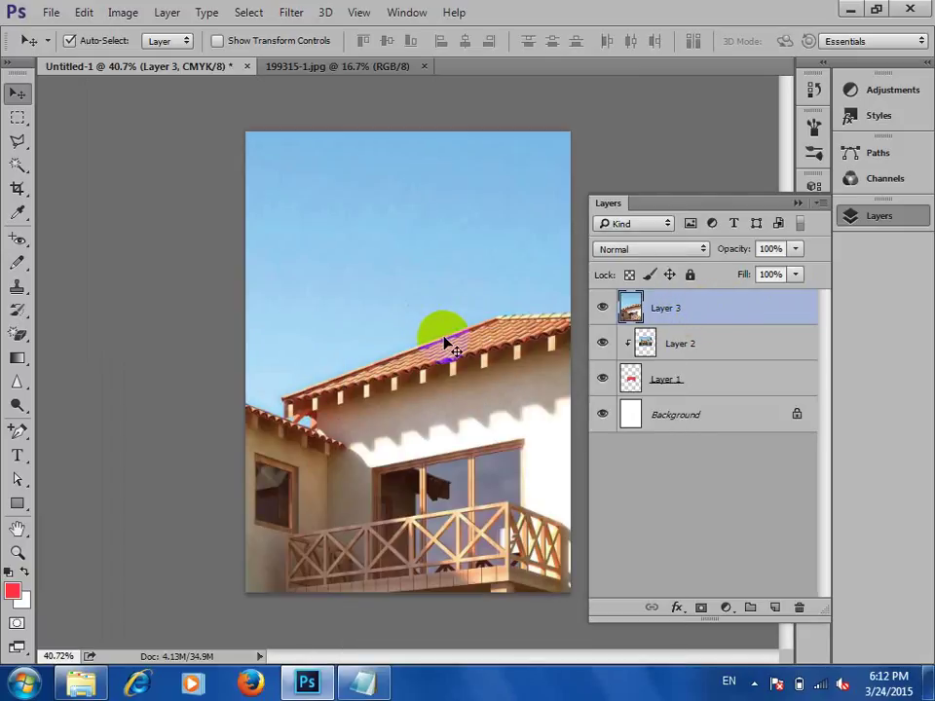
- Scale the Layer 3 photo down to about 18% and place it on the page above the arched photo
key(ctrl+t)
scroll(336, 266, down, 4)
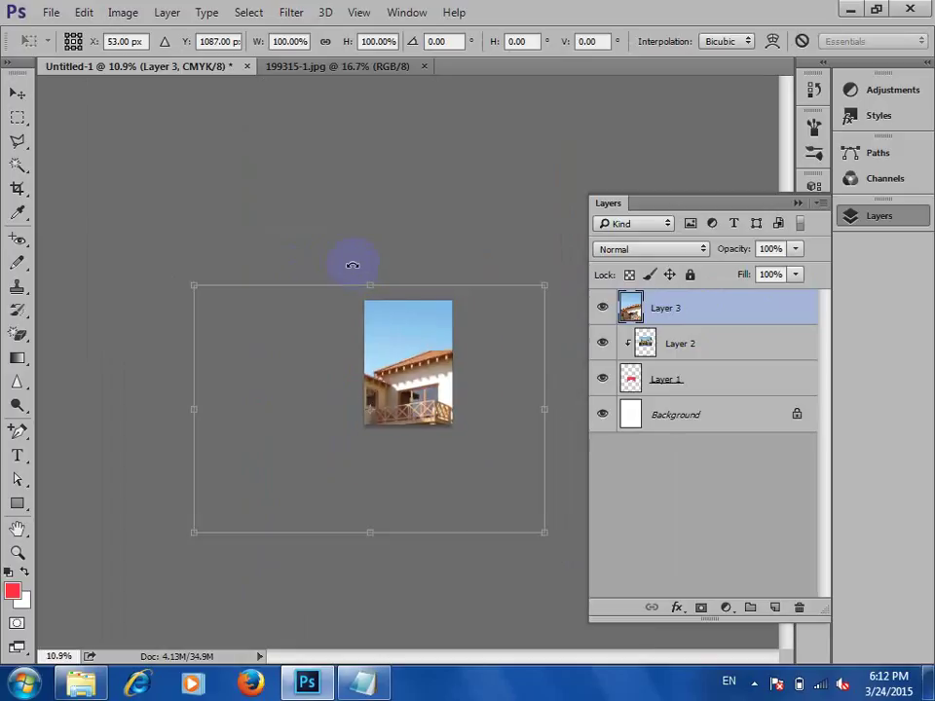
drag(195, 534, 402, 382)
scroll(433, 392, up, 3)
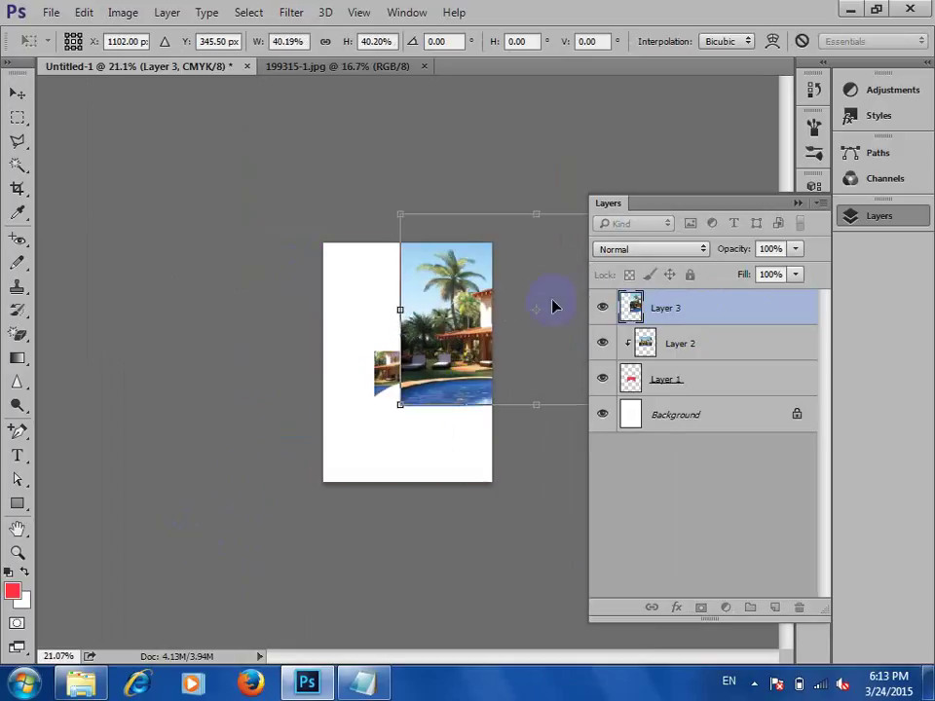
drag(442, 255, 313, 246)
drag(548, 207, 468, 252)
scroll(457, 292, up, 3)
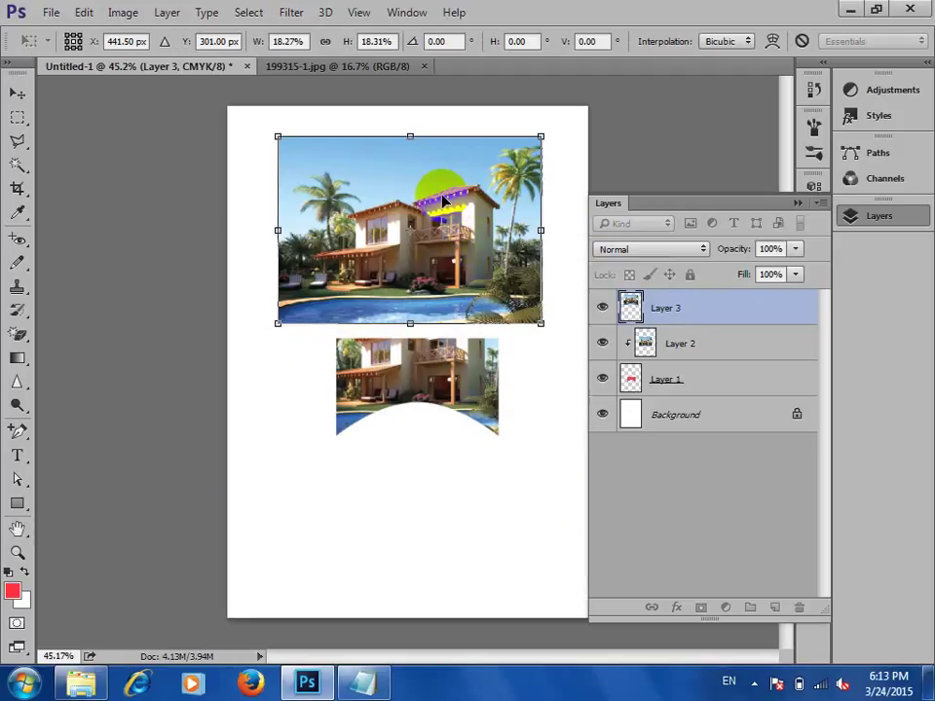
drag(444, 200, 385, 210)
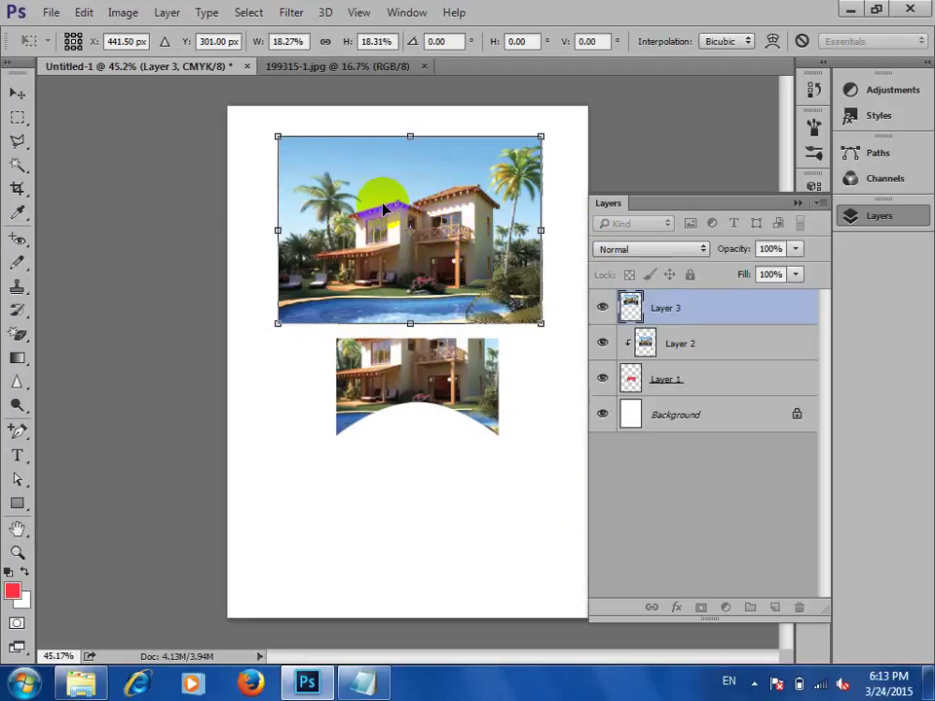
- Warp the Layer 3 photo so its lower edge curves upward into an arch, and apply the transformation
right_click(385, 209)
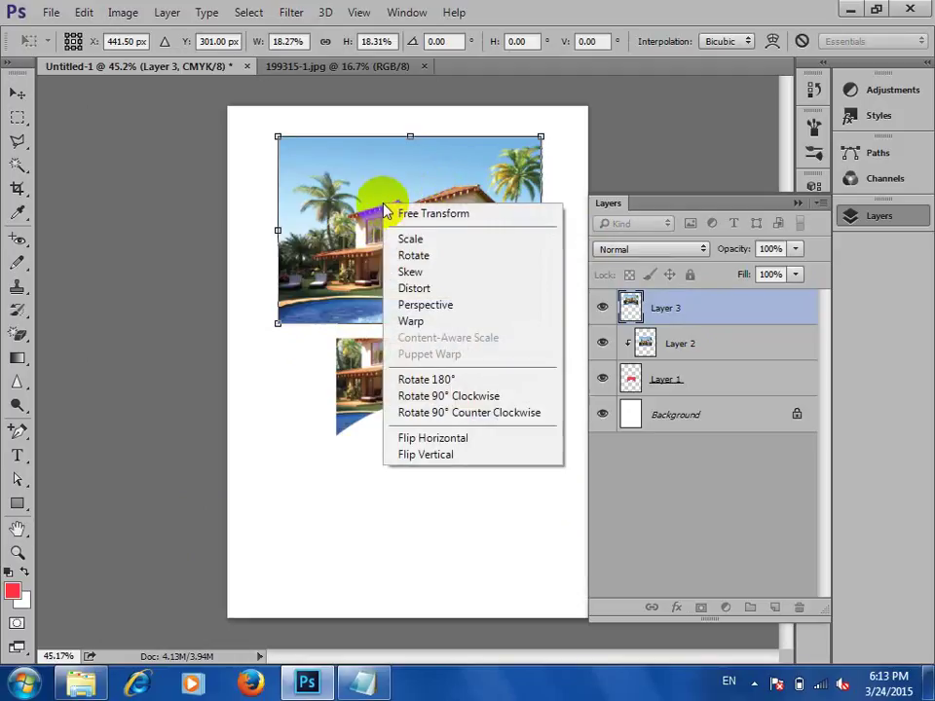
click(435, 323)
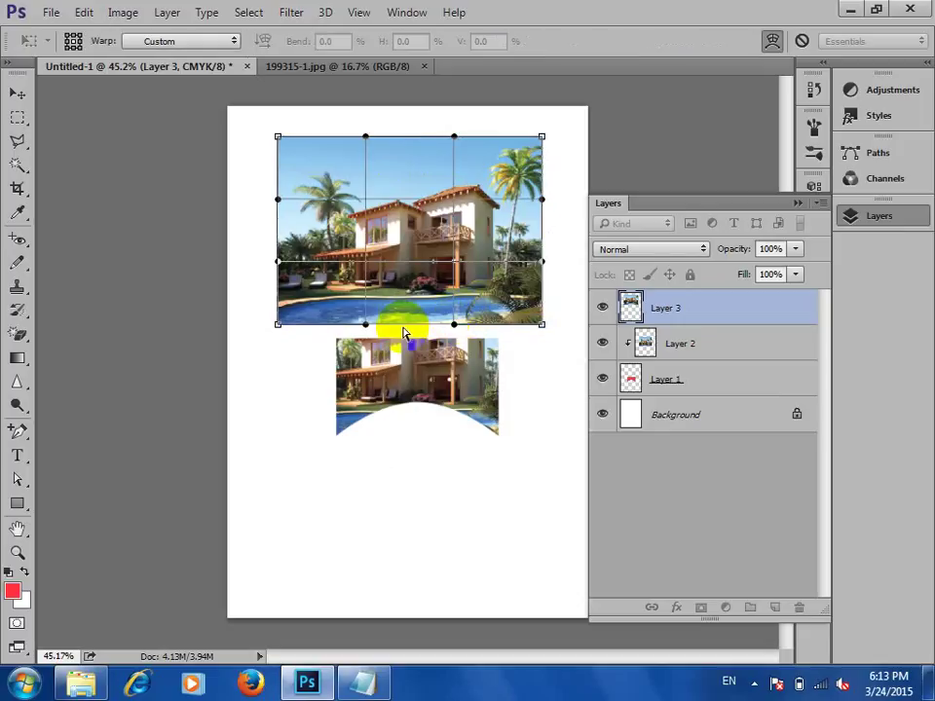
drag(401, 310, 407, 272)
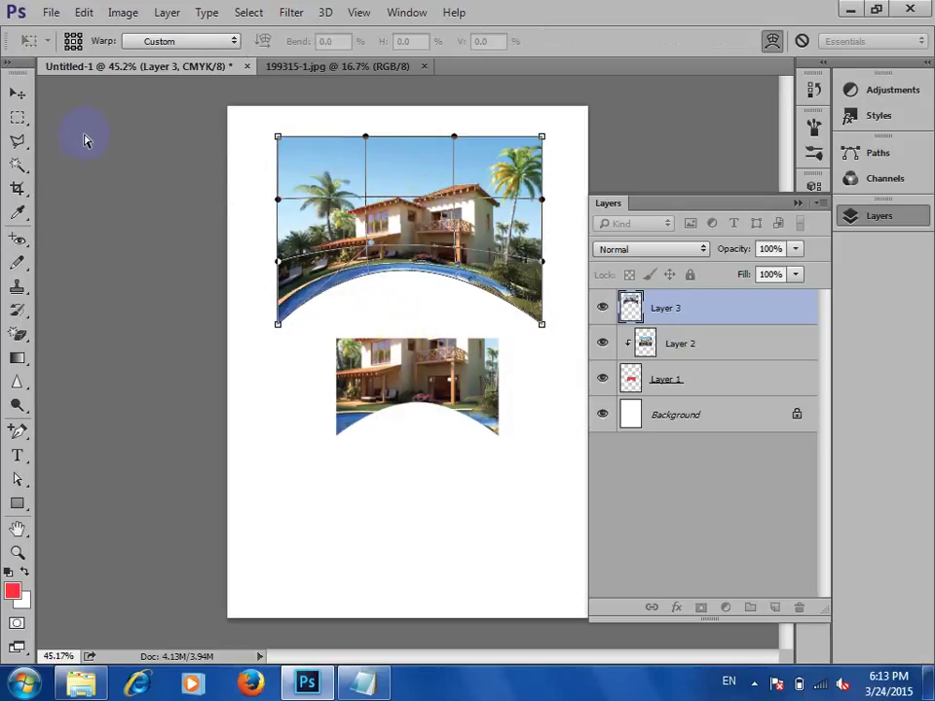
click(17, 92)
click(402, 276)
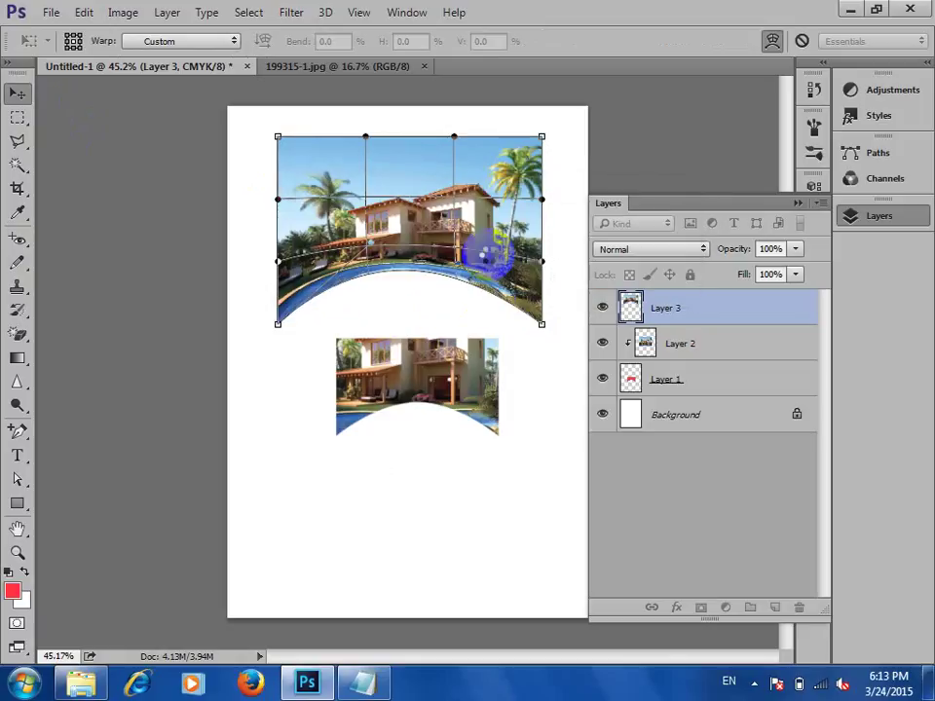
- Shift the two photo layers together 0.32 cm to the right, and move the warped Layer 3 photo left and down on its own
drag(553, 128, 493, 286)
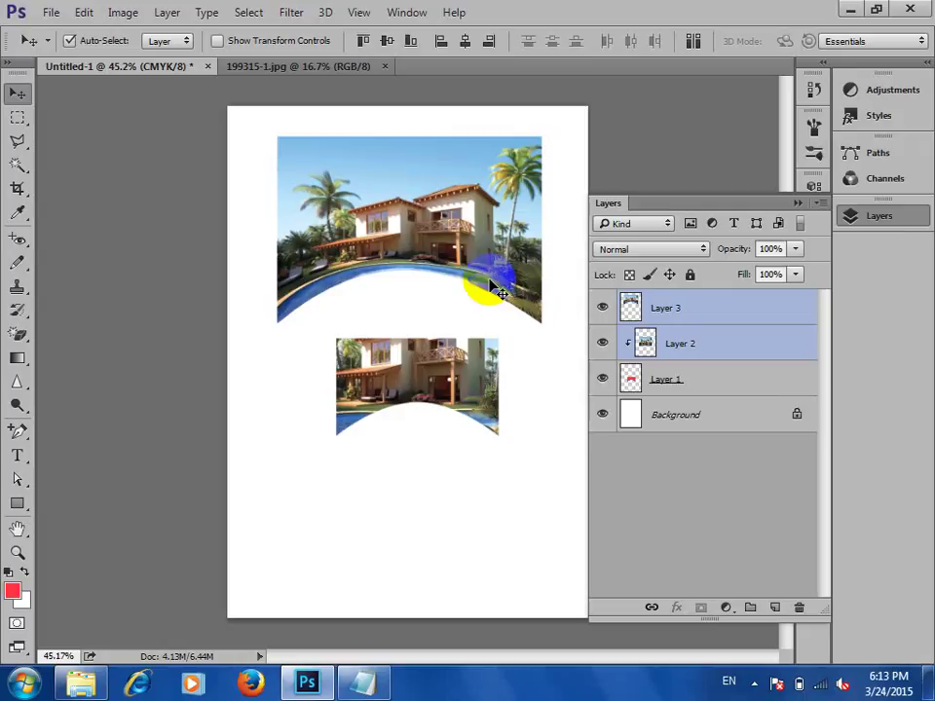
mouse_move(385, 218)
mouse_down()
mouse_move(397, 225)
mouse_move(389, 231)
mouse_up()
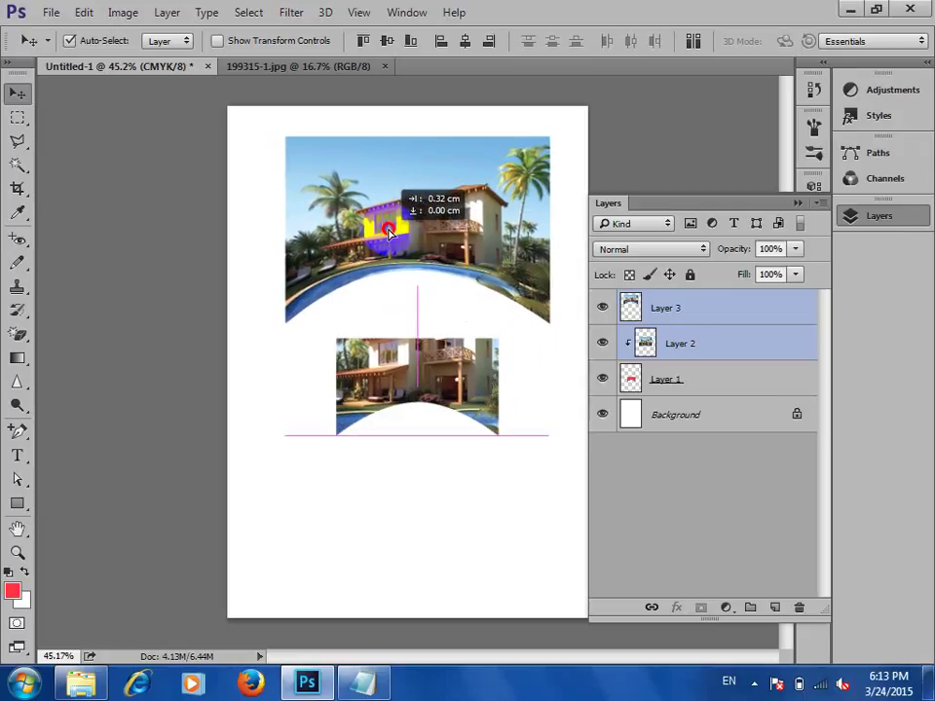
click(688, 308)
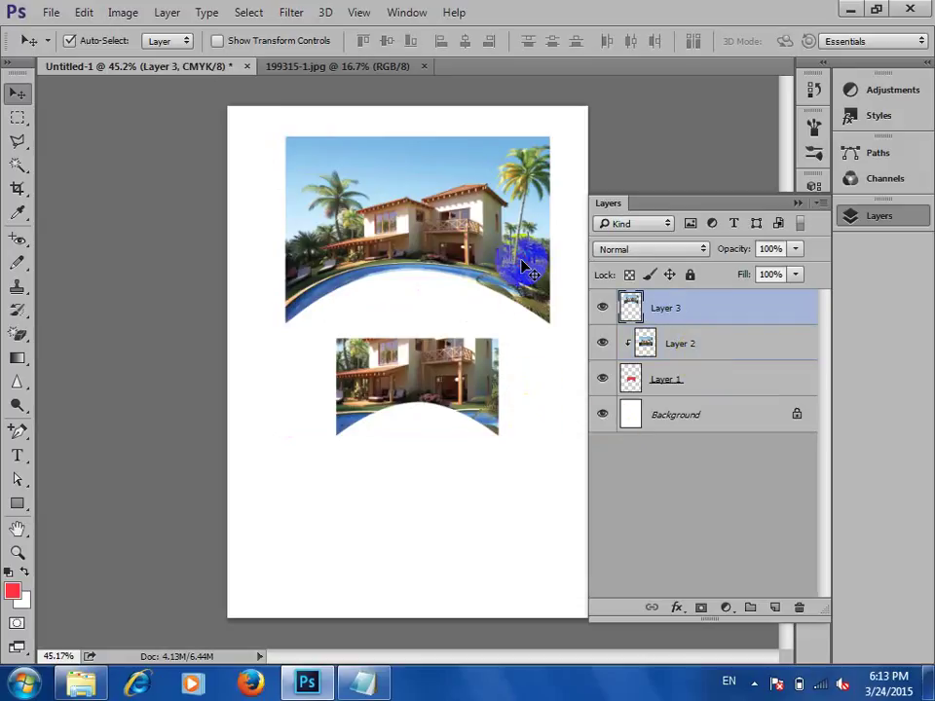
drag(526, 270, 492, 275)
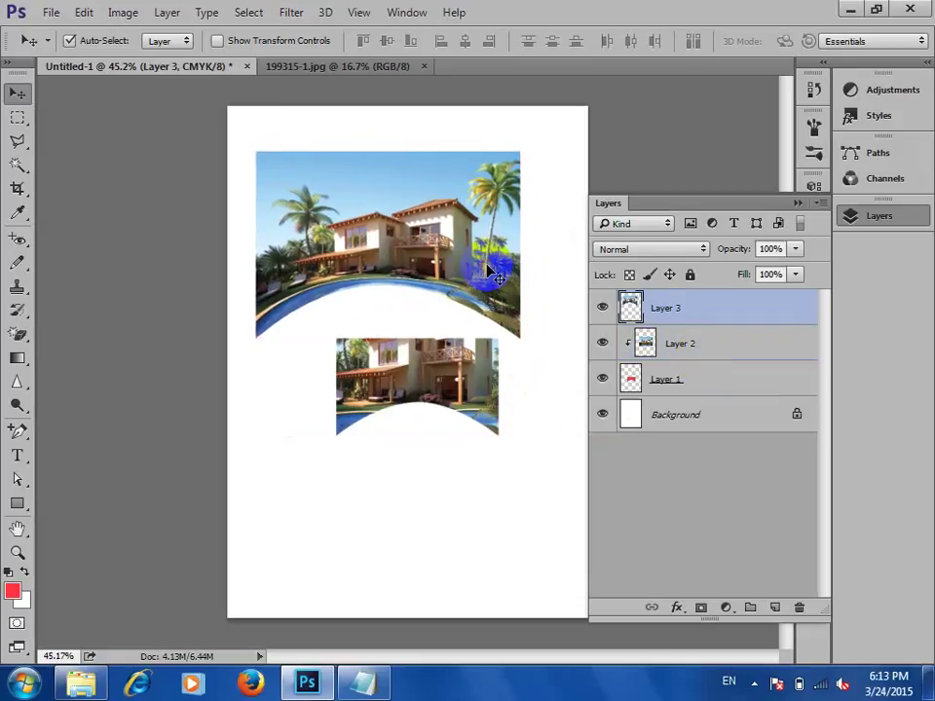
- Delete the warped photo layer, the clipped photo layer and the red shape layer, leaving only the Background
key(Delete)
click(399, 388)
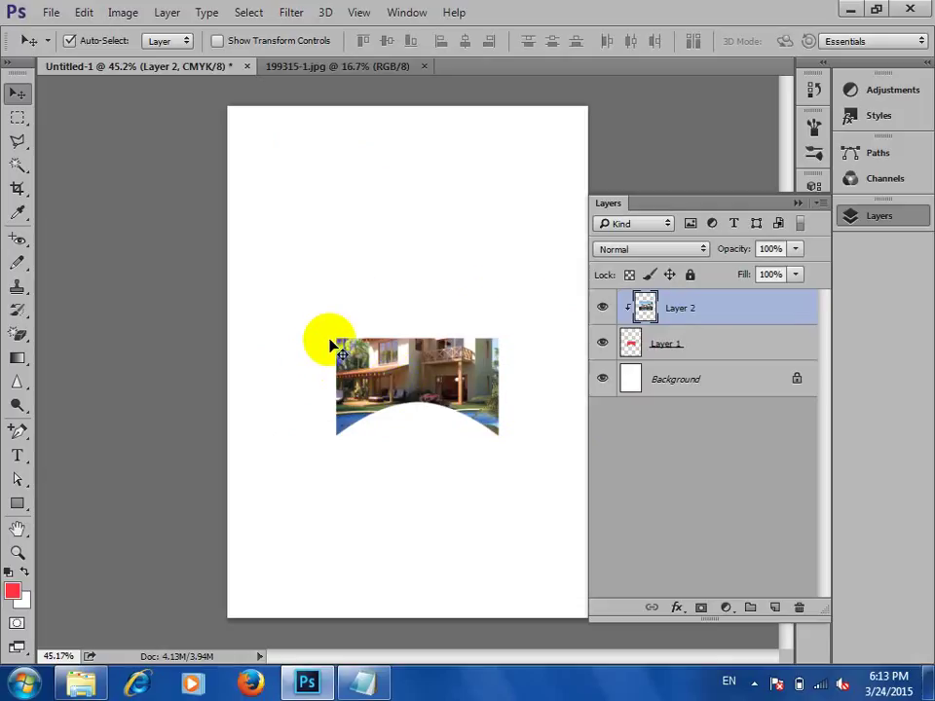
drag(477, 234, 328, 490)
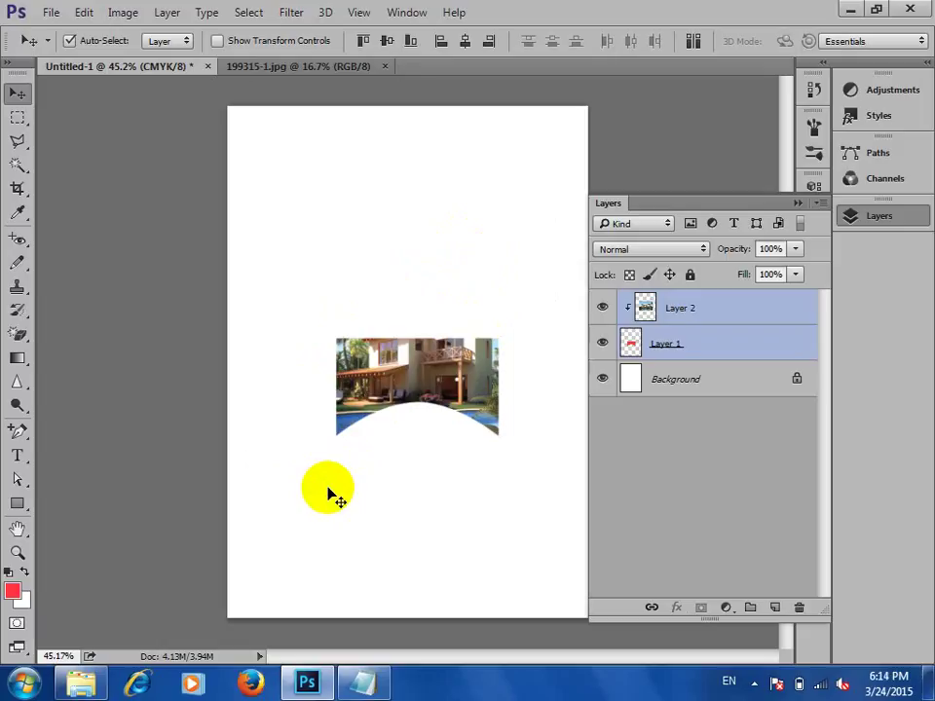
key(Delete)
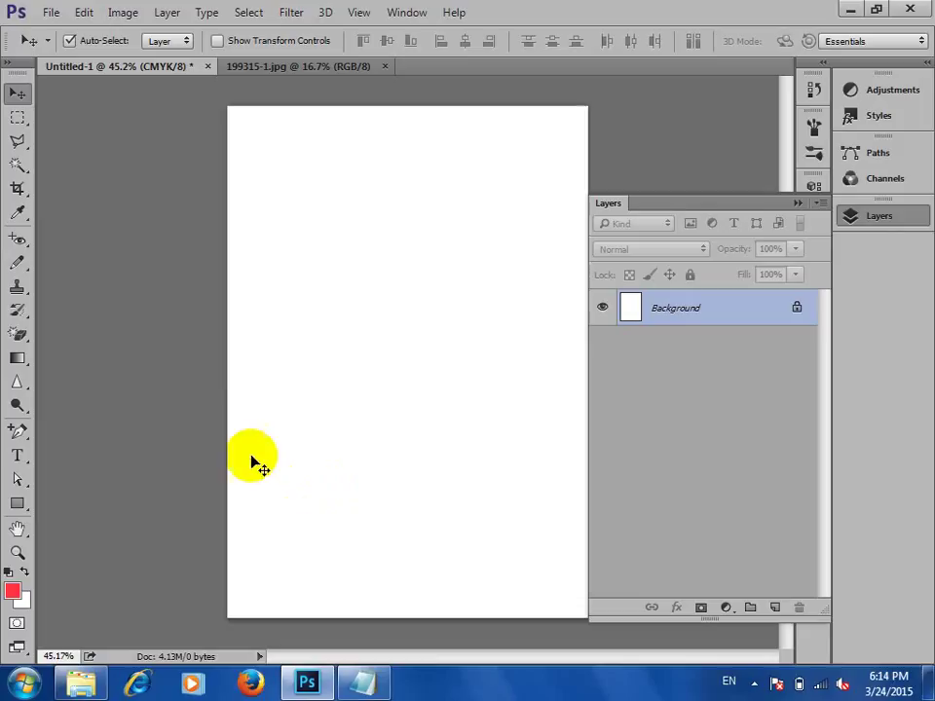
click(283, 12)
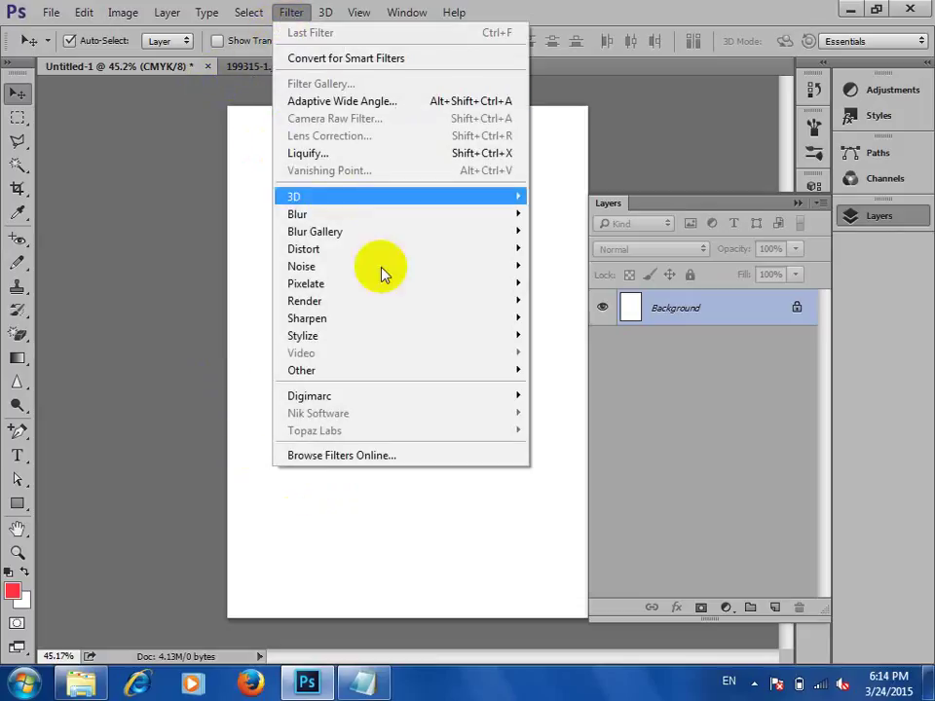
click(383, 536)
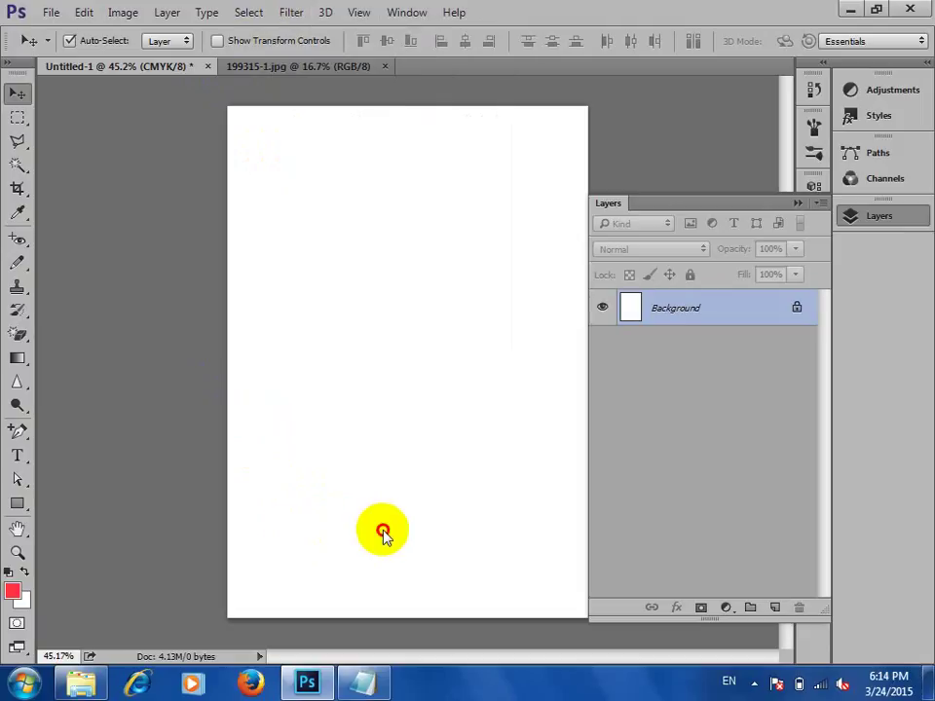
click(292, 13)
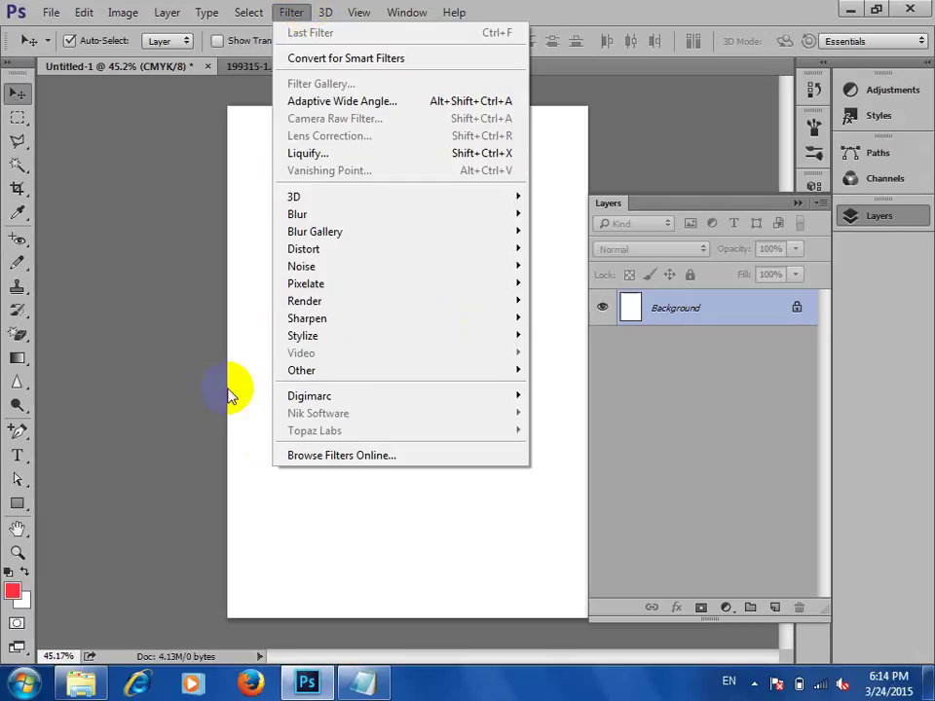
click(210, 464)
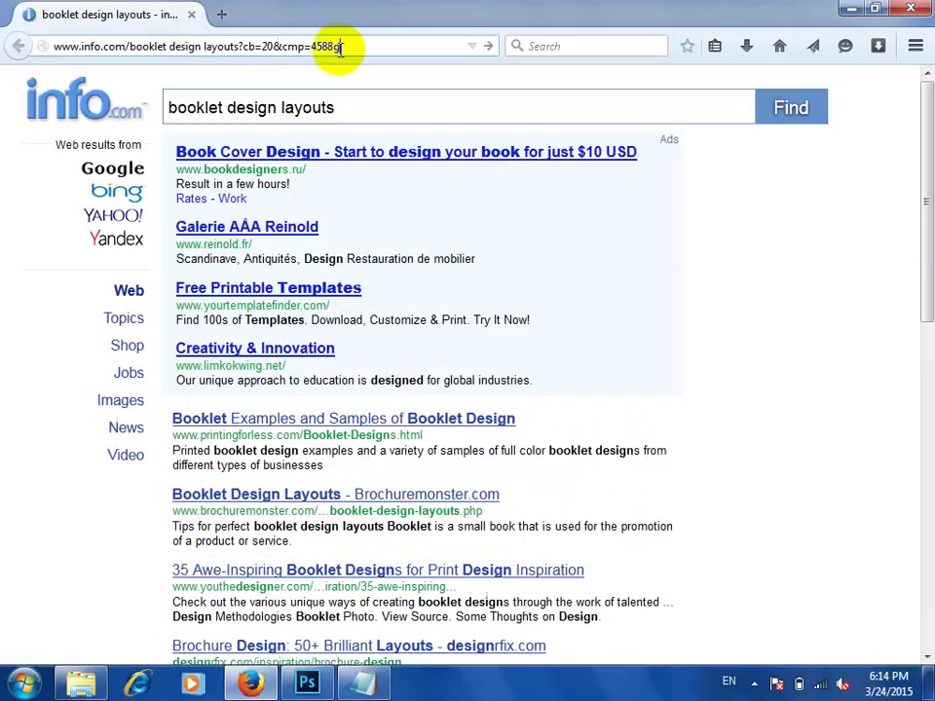
- Switch to Firefox and open the Google home page in place of the booklet design search results
drag(336, 45, 5, 9)
text(g\)
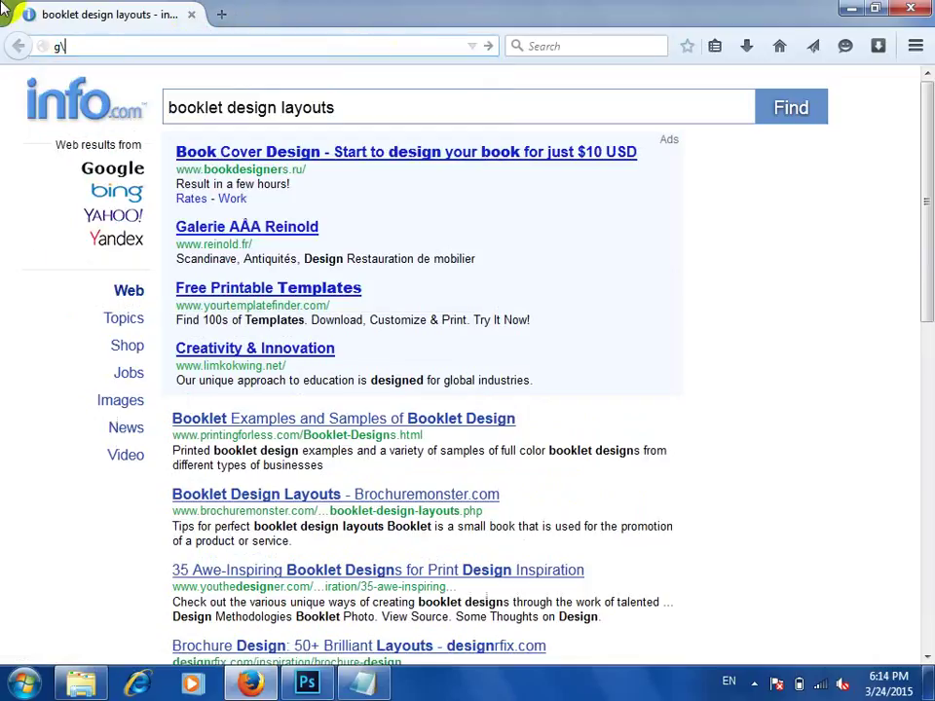
key(BackSpace)
key(Return)
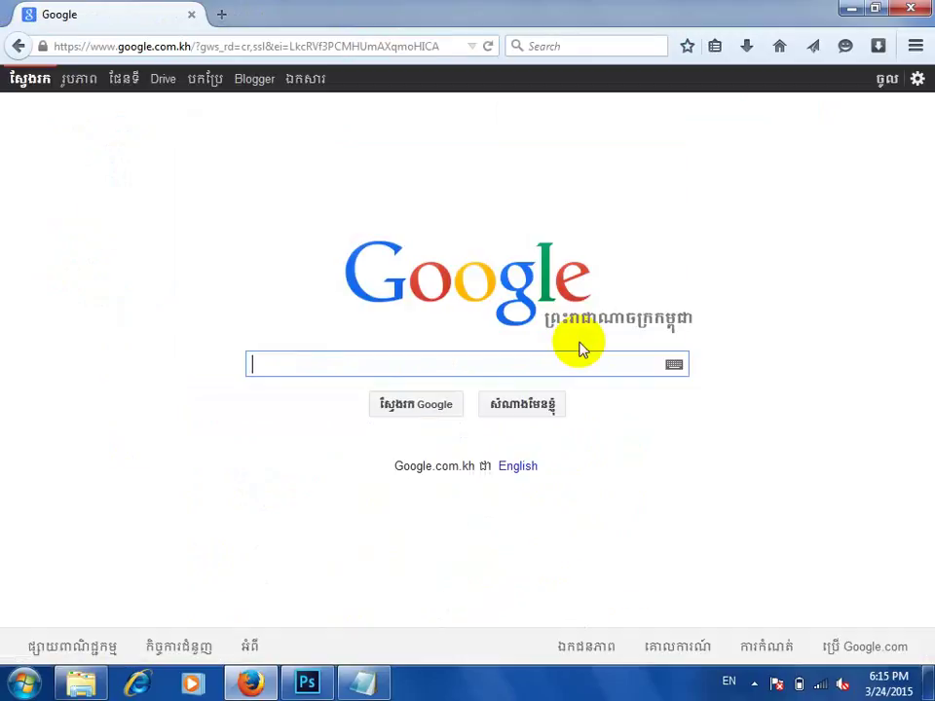
- Search Google for "knool light"
text(knool)
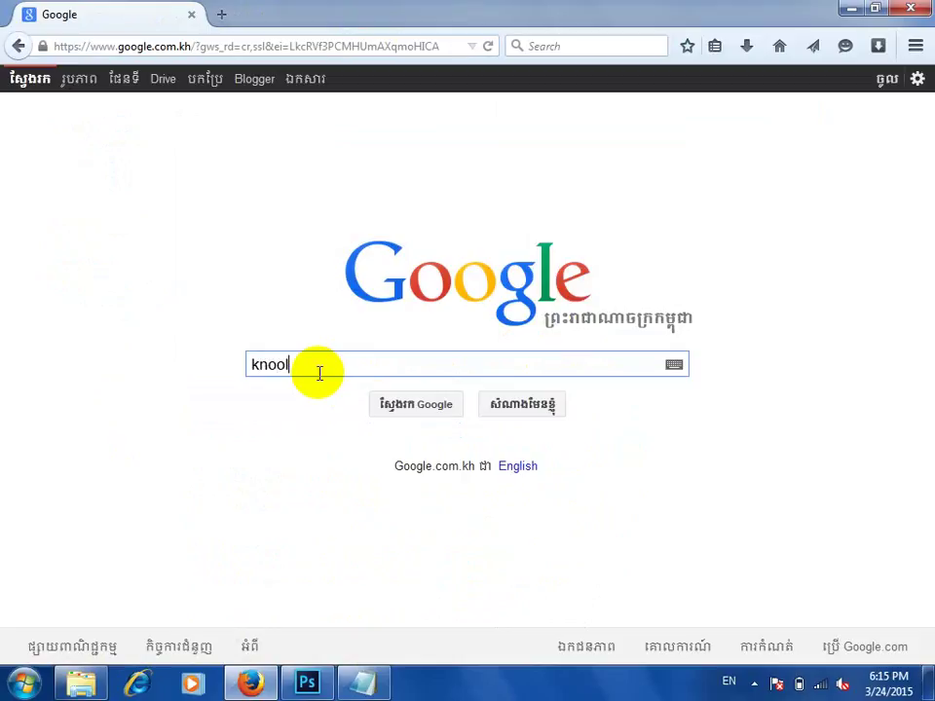
text(light)
key(BackSpace)
key(BackSpace)
key(BackSpace)
key(BackSpace)
key(BackSpace)
text(light)
key(Return)
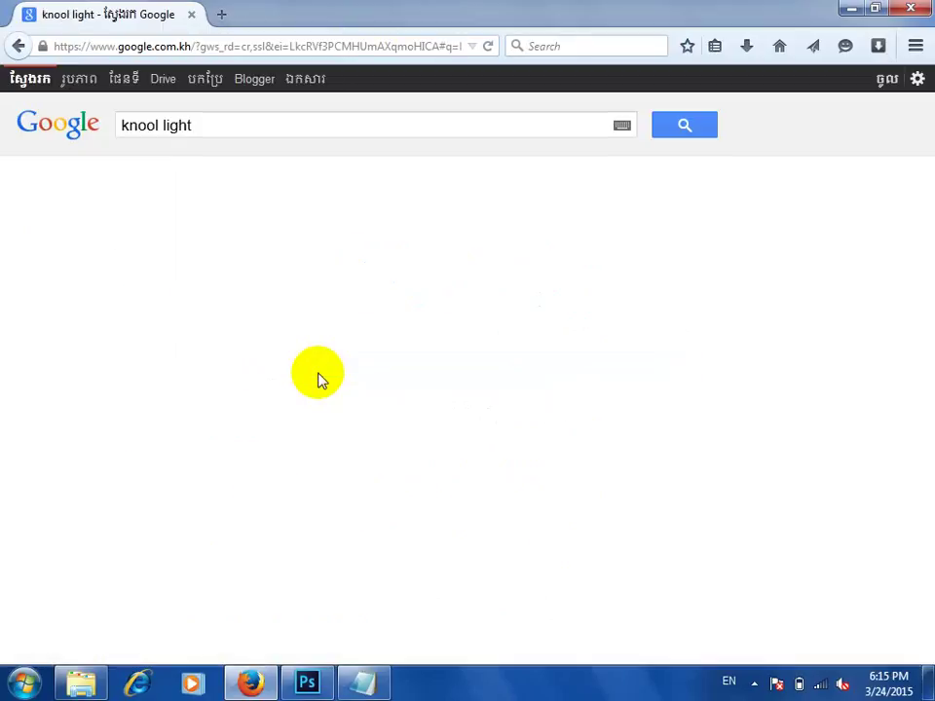
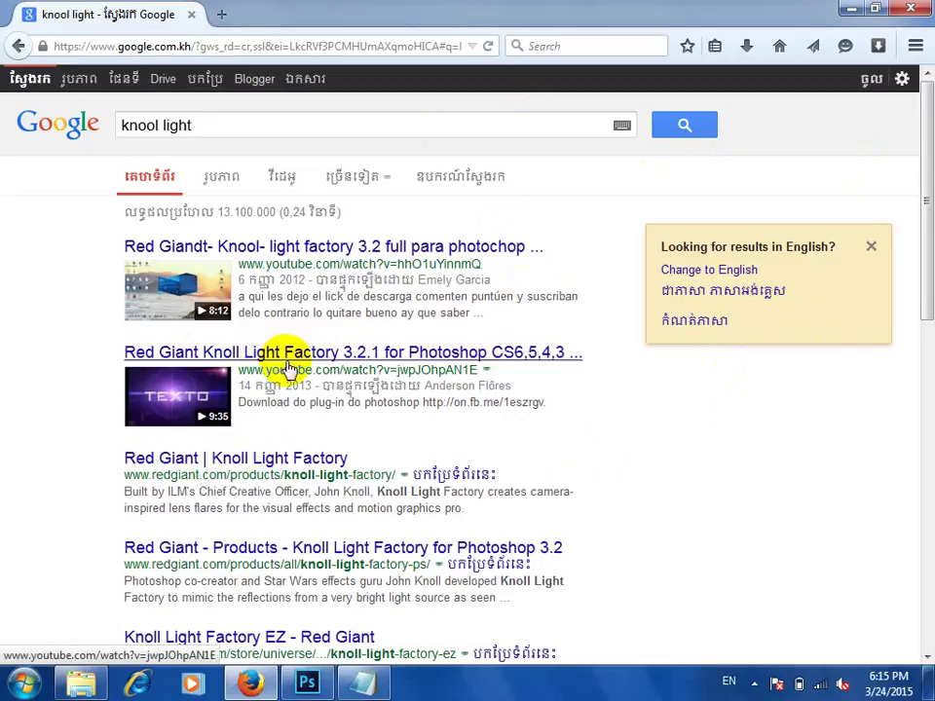
- Open the kickass.to website in a new browser tab
click(220, 15)
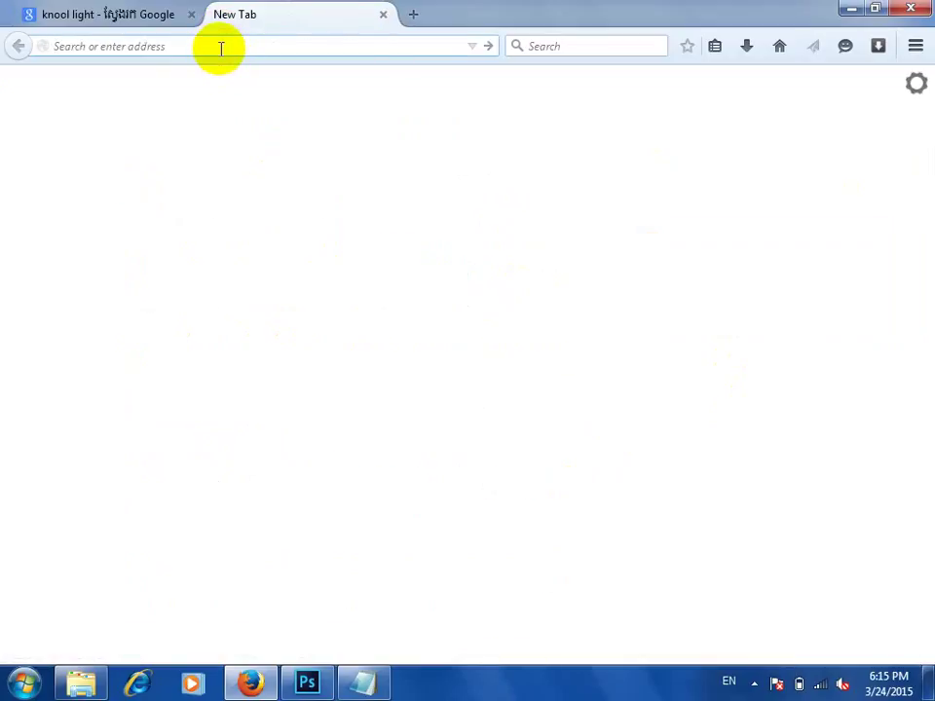
text(kickass.to)
key(Return)
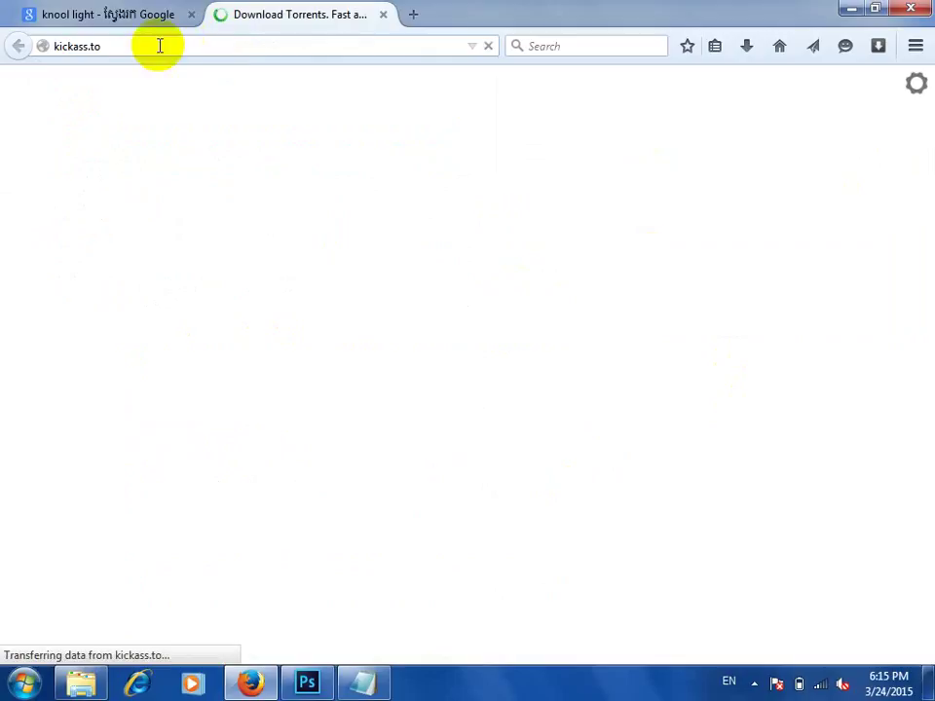
- Search the torrent site for "knool light"
text(kno)
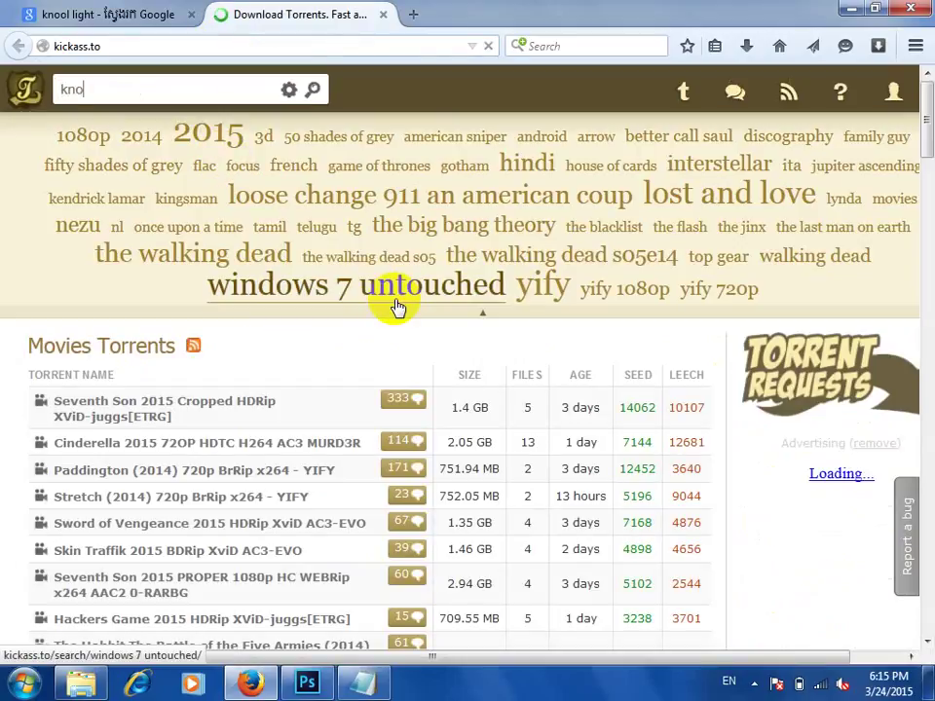
text(ol light)
key(Return)
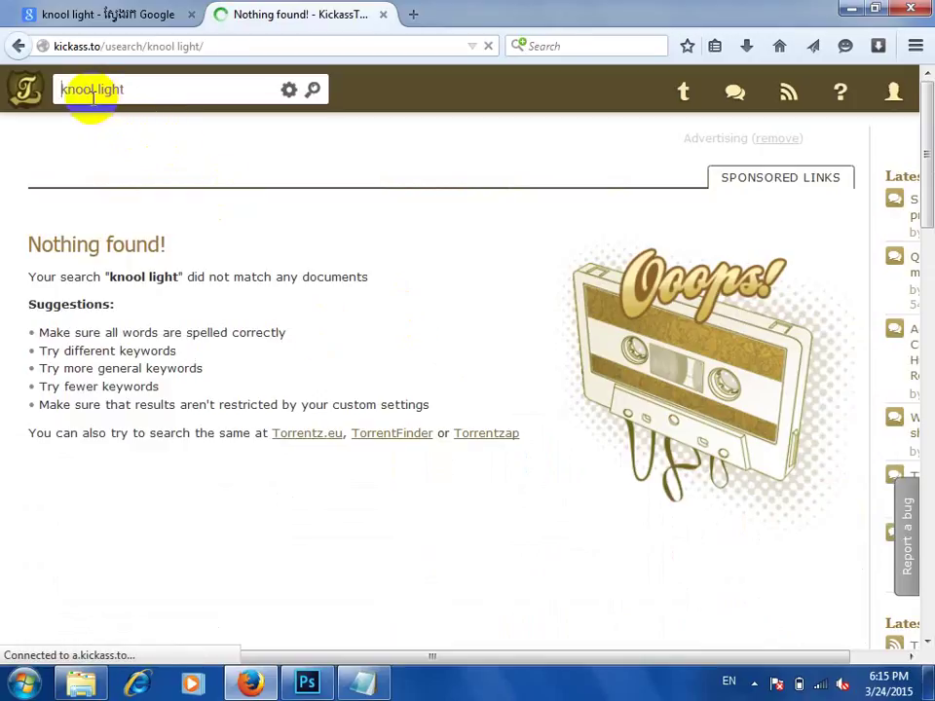
- Correct the torrent site search to "knoll light" and look through the listed plug-in versions
click(91, 96)
key(BackSpace)
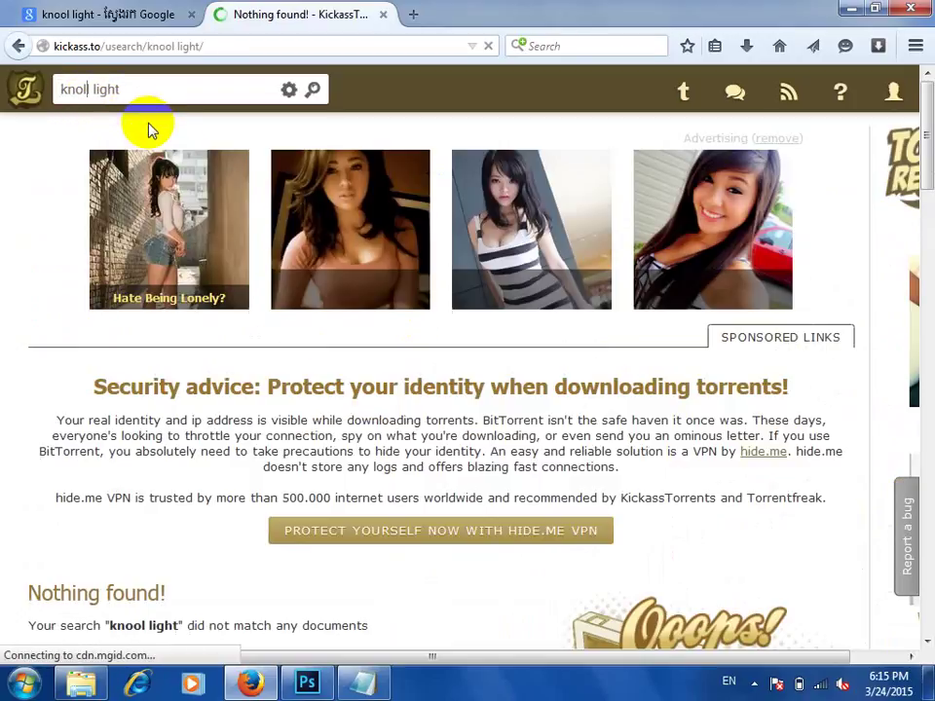
text(l)
key(Return)
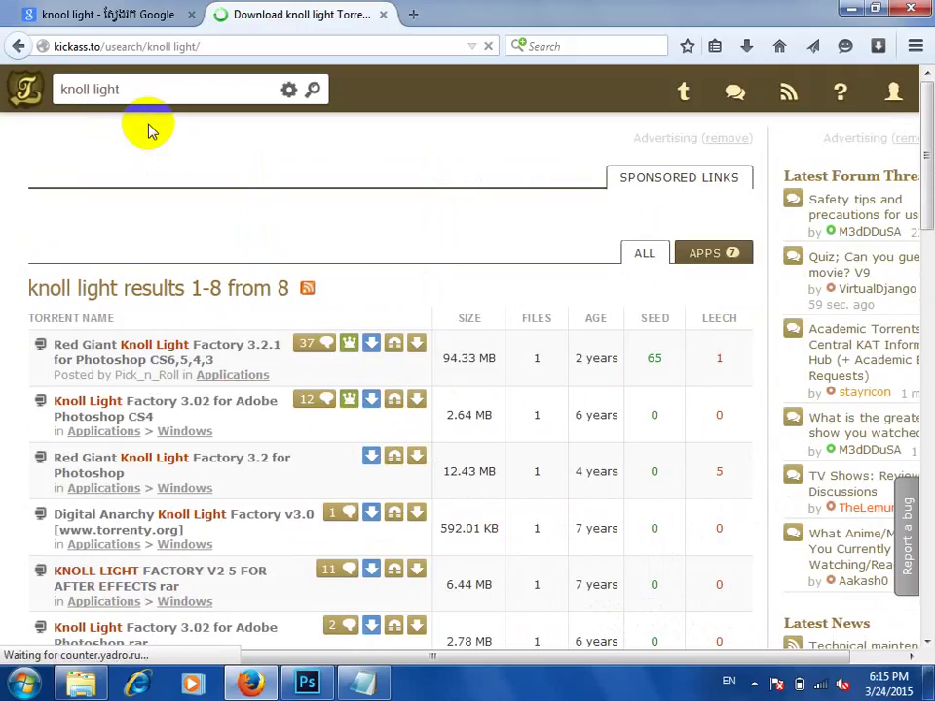
scroll(199, 354, down, 10)
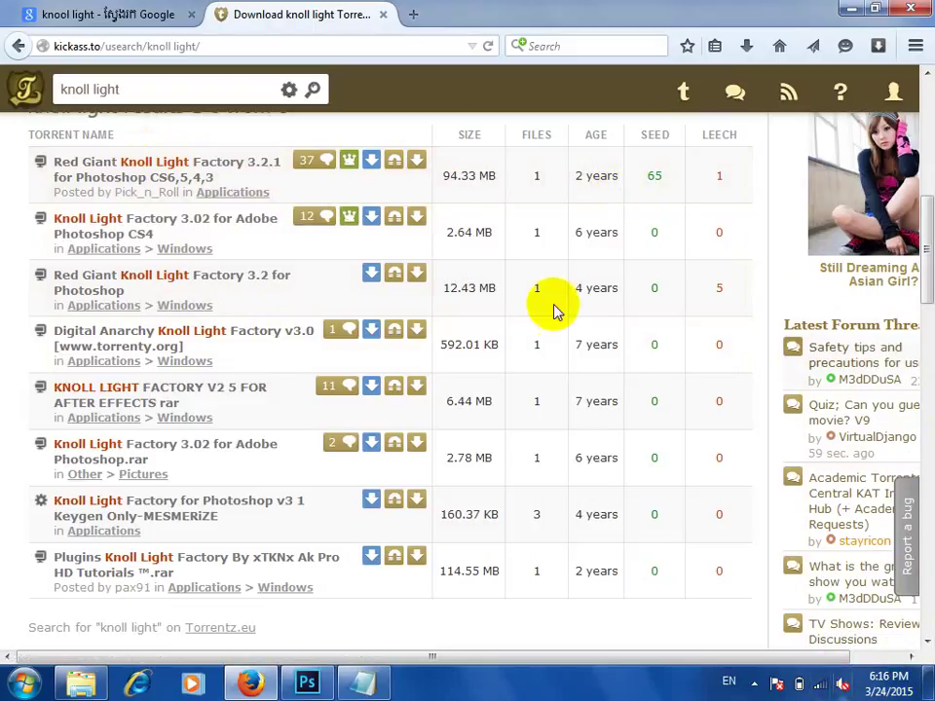
- Close the torrent site's browser tab and switch back to Photoshop
click(383, 14)
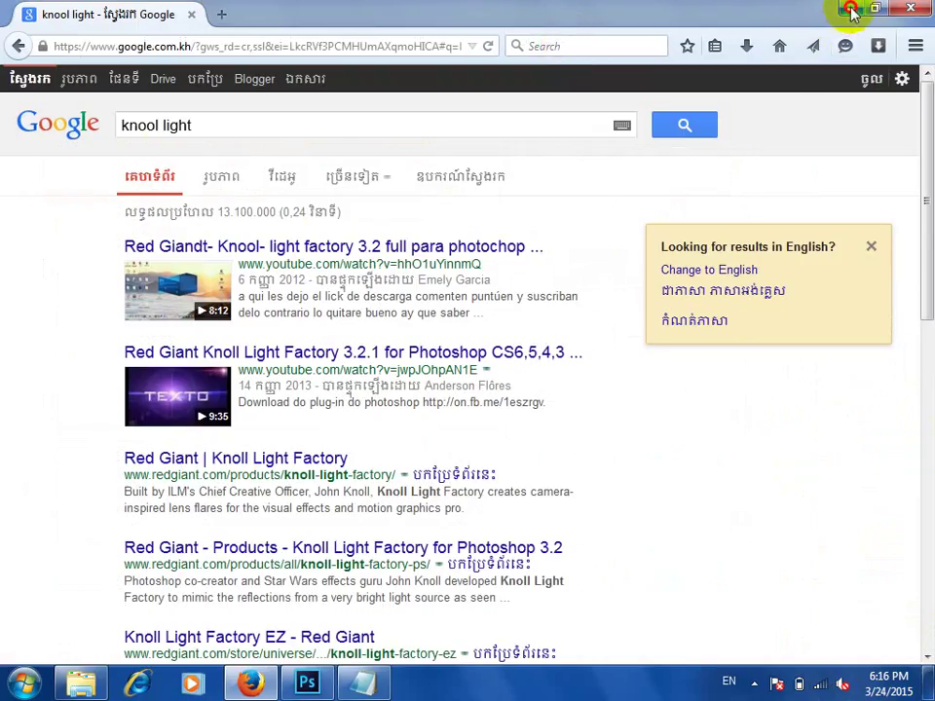
click(908, 10)
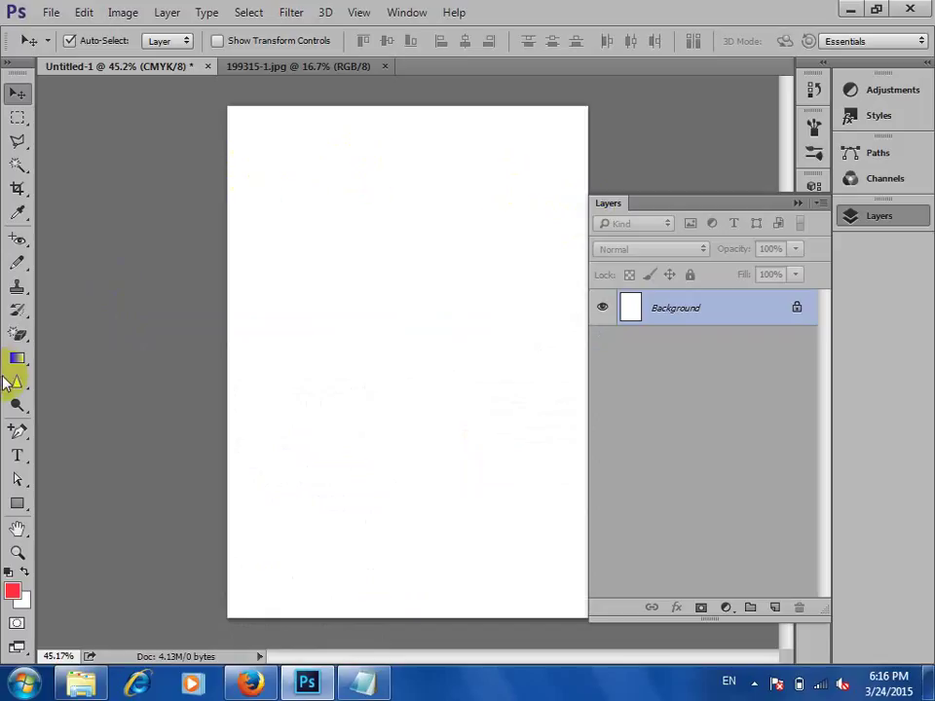
- Activate the Custom Shape tool and reset its shape library to the default shapes without saving the current set
click(14, 506)
drag(14, 510, 89, 587)
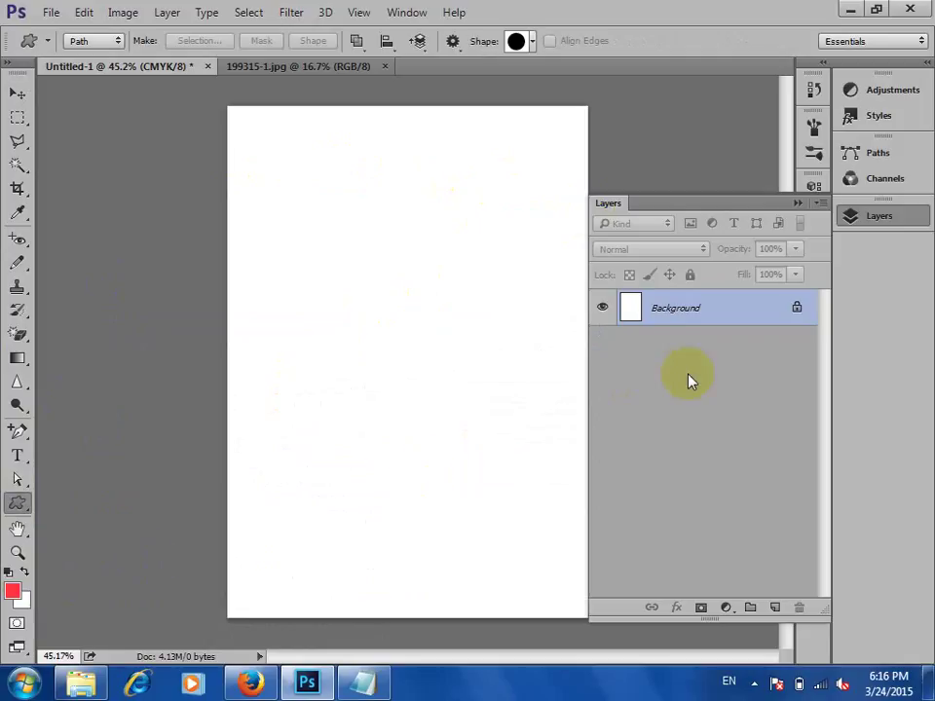
click(532, 40)
click(624, 76)
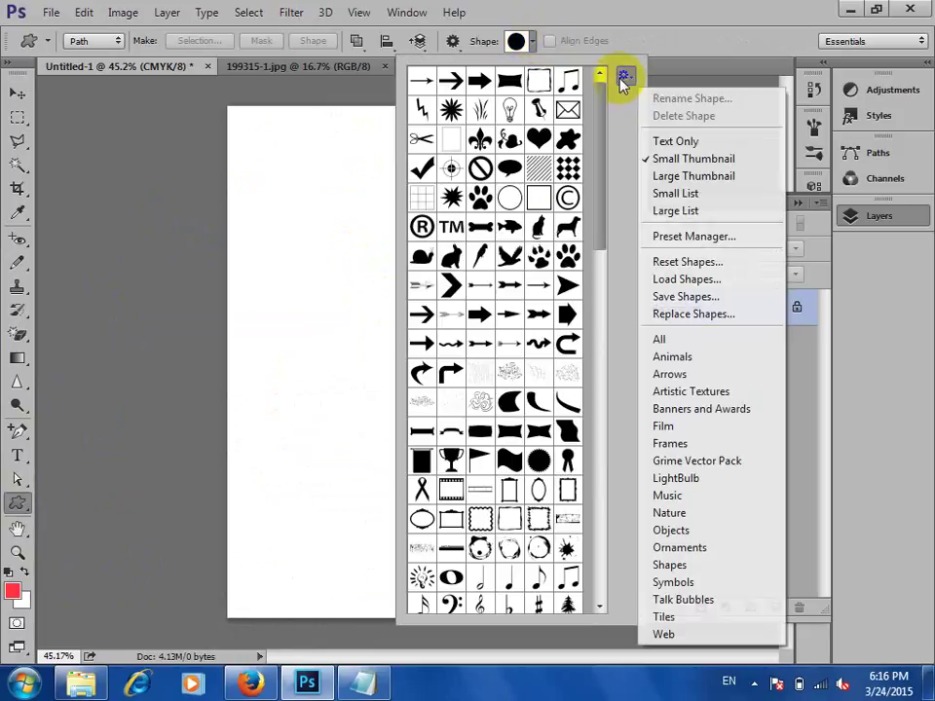
click(679, 261)
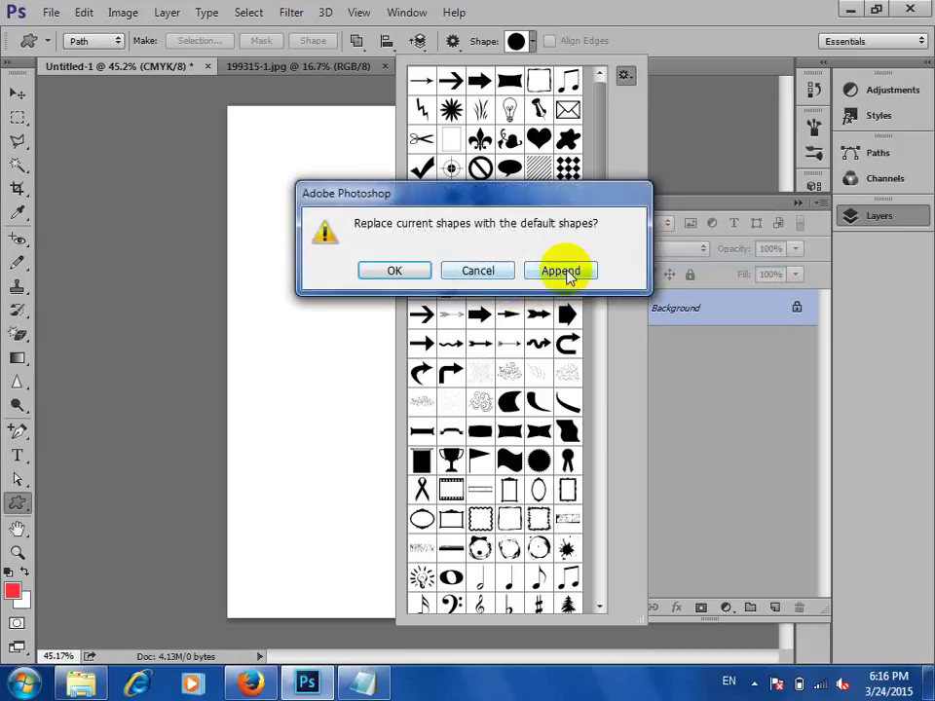
click(421, 273)
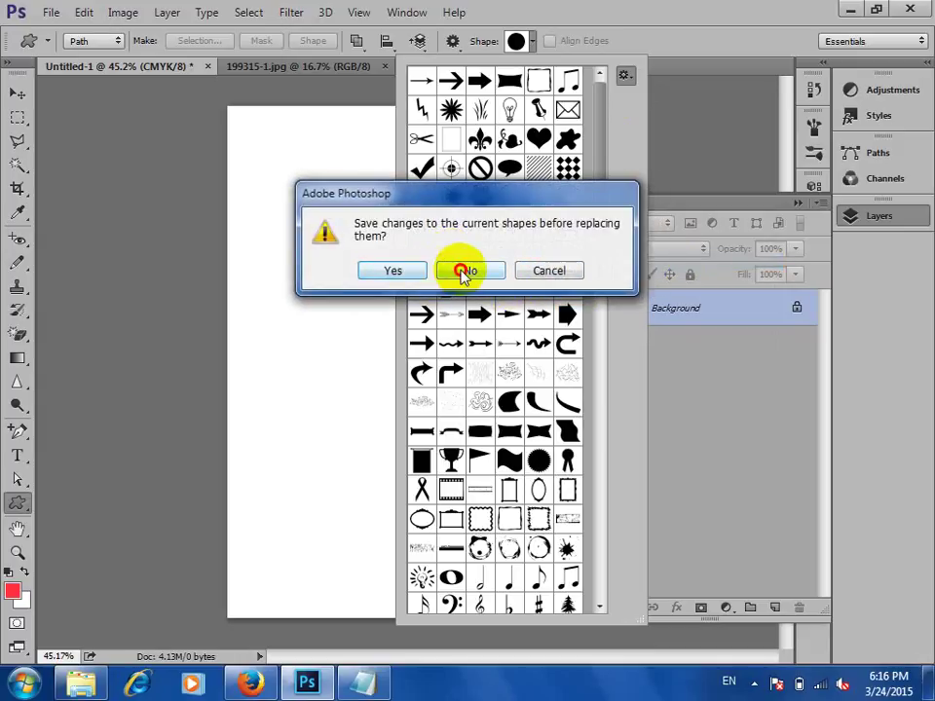
click(466, 269)
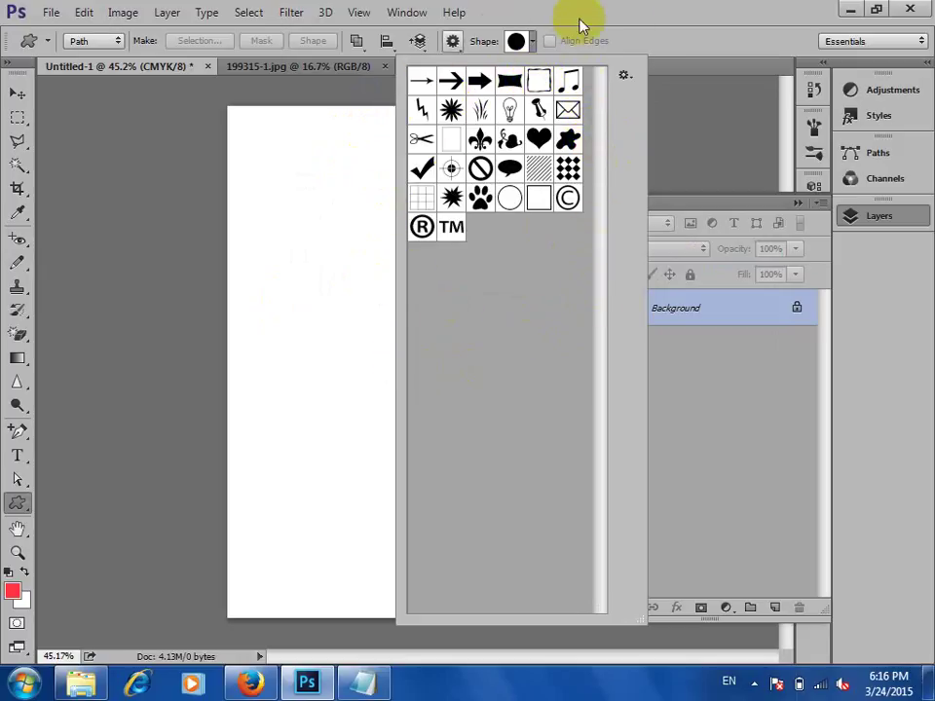
- Append the All shape set to the custom shape library
click(626, 77)
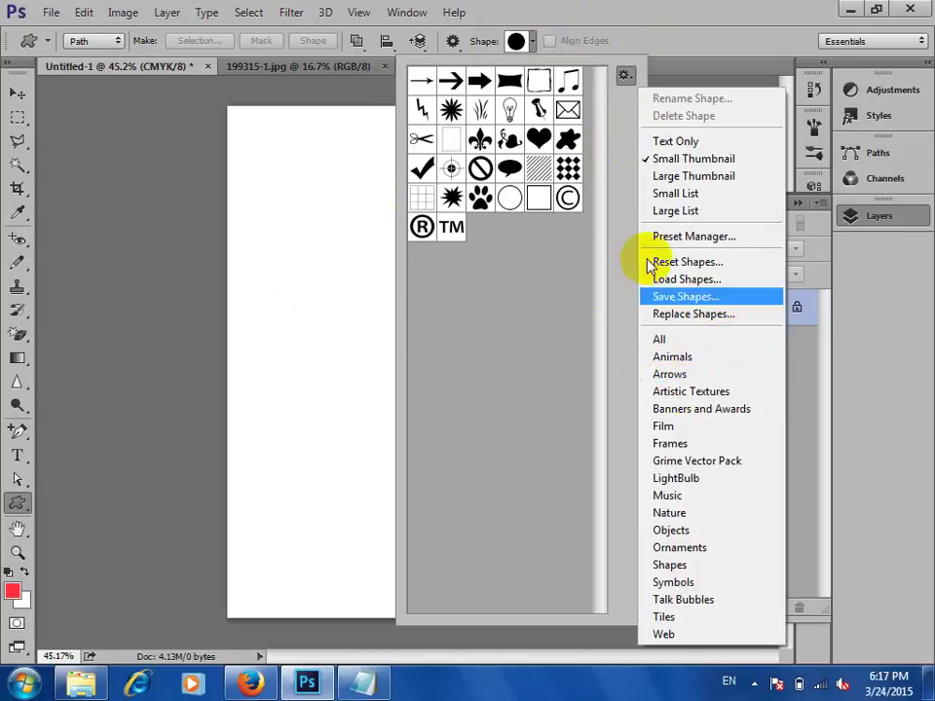
click(681, 340)
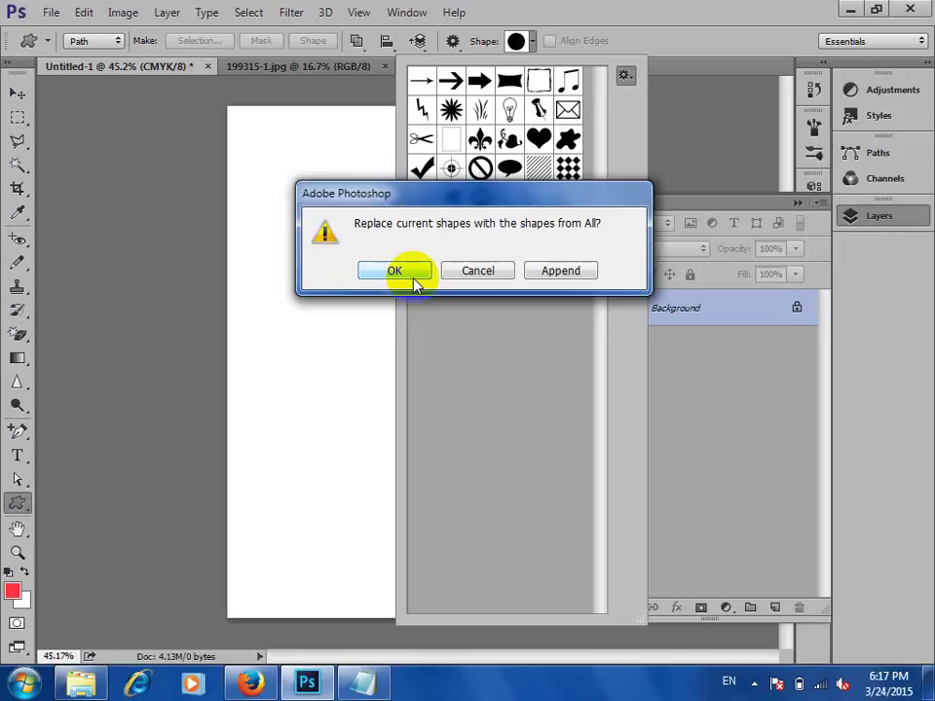
click(563, 273)
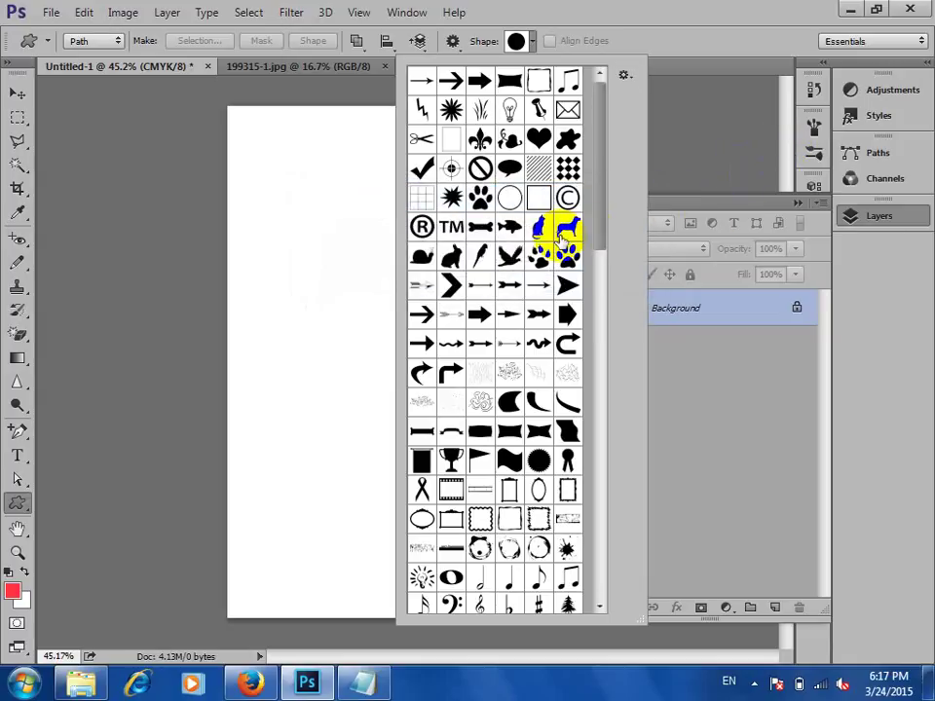
- Draw a round serrated seal path in the middle of the page using the seal custom shape
click(601, 265)
drag(601, 265, 603, 234)
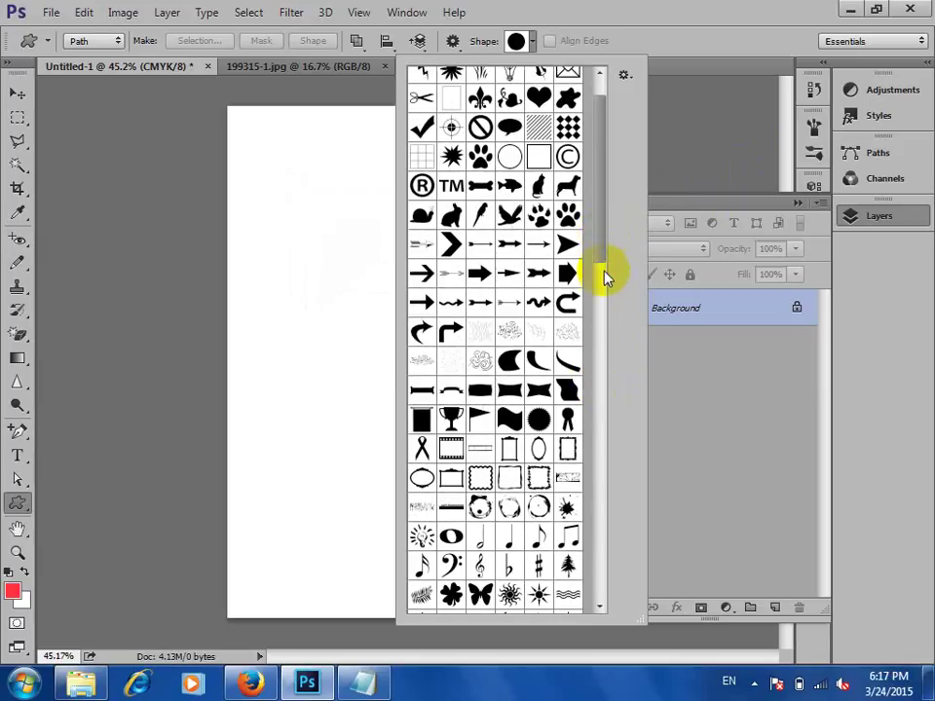
click(539, 420)
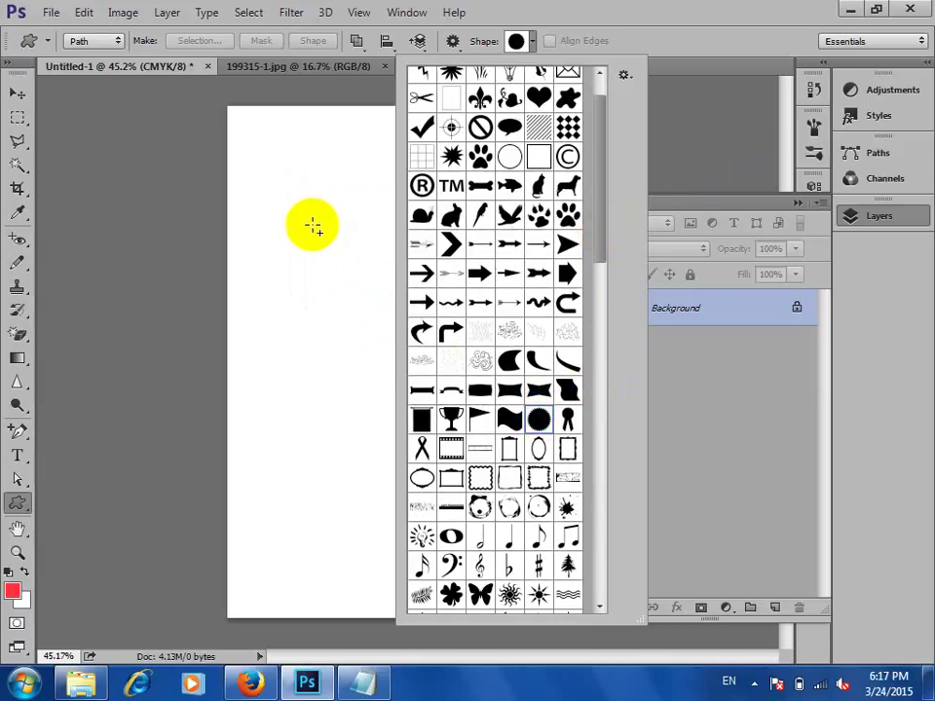
drag(313, 226, 530, 442)
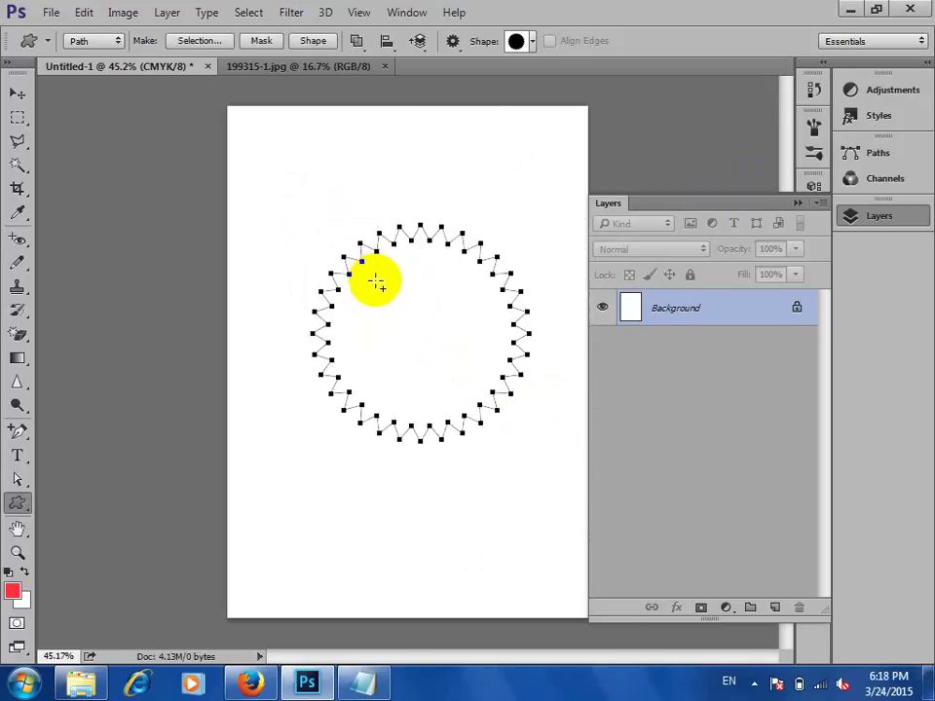
- Convert the seal path to a selection, fill it with the red foreground colour on a new layer, and deselect
key(ctrl+Return)
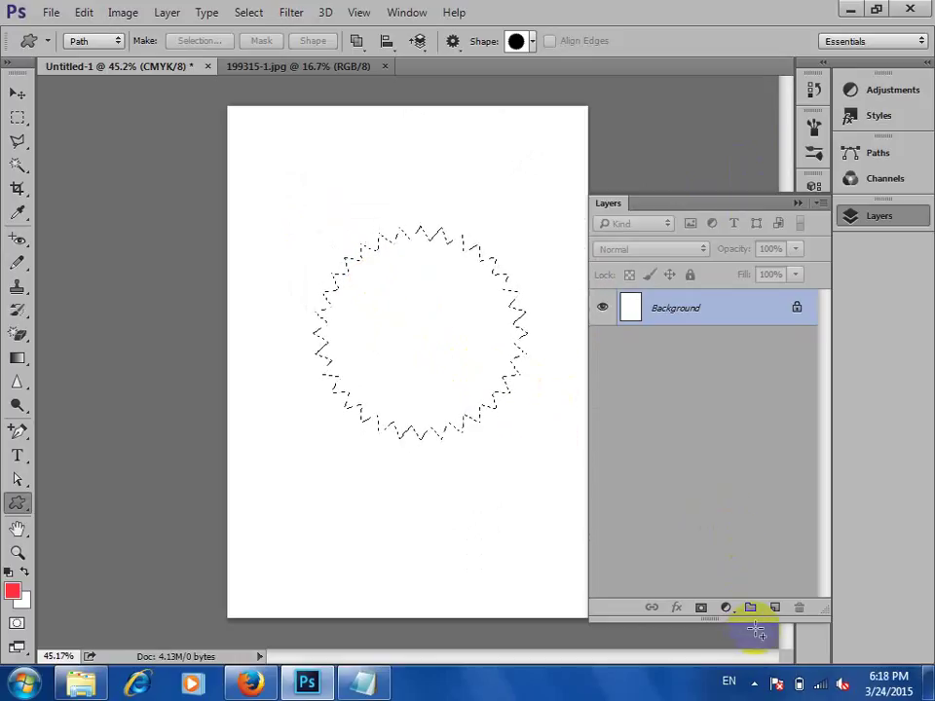
click(775, 608)
key(alt+BackSpace)
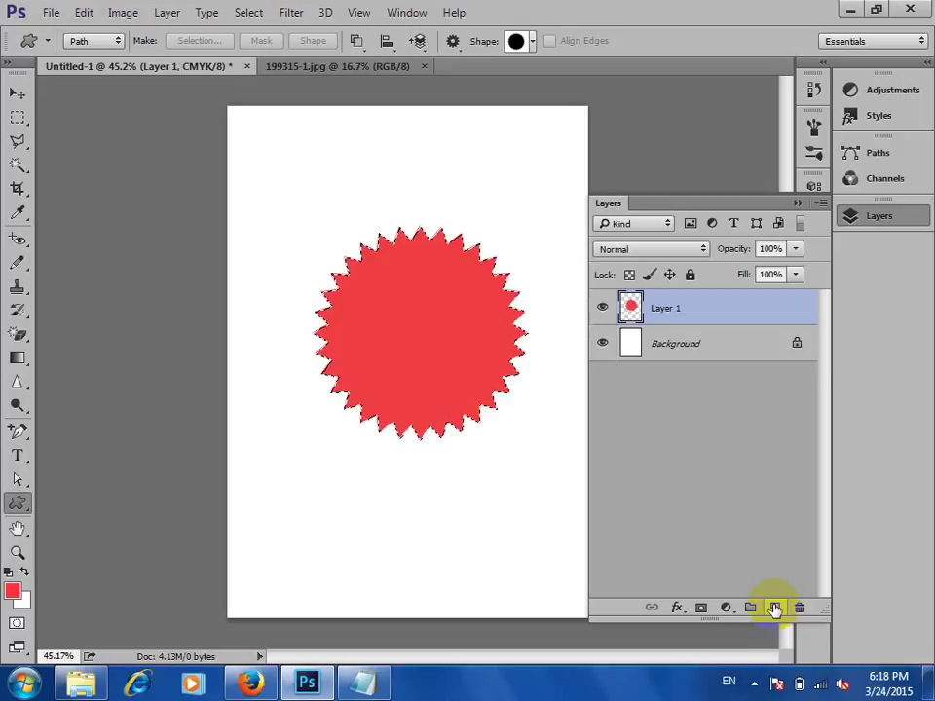
key(ctrl+d)
- Move the red seal around the page with the Move tool, and delete its layer
click(16, 93)
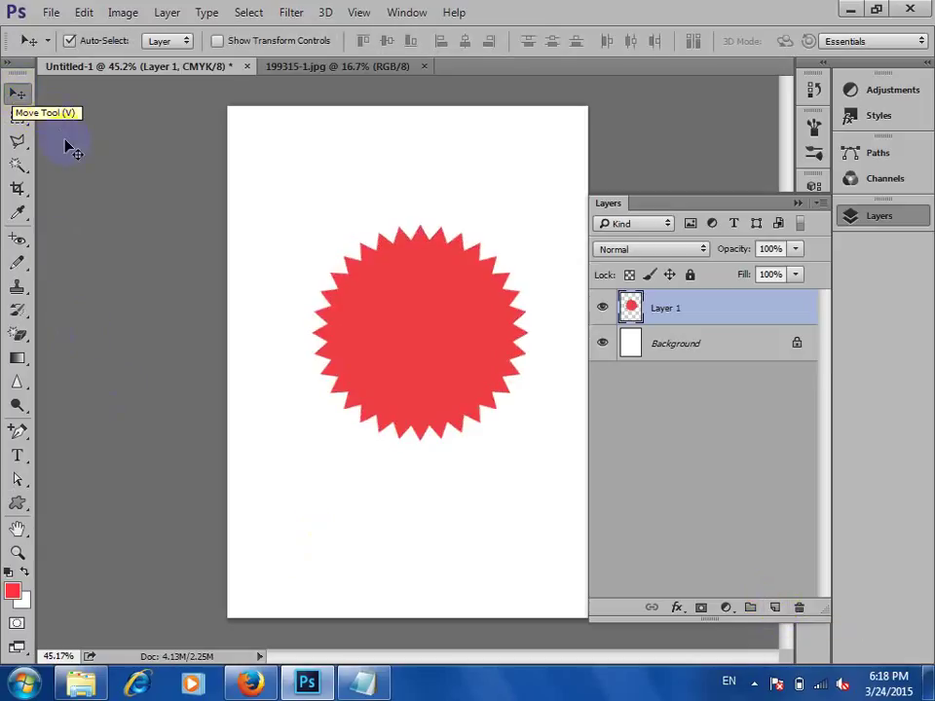
drag(409, 298, 390, 332)
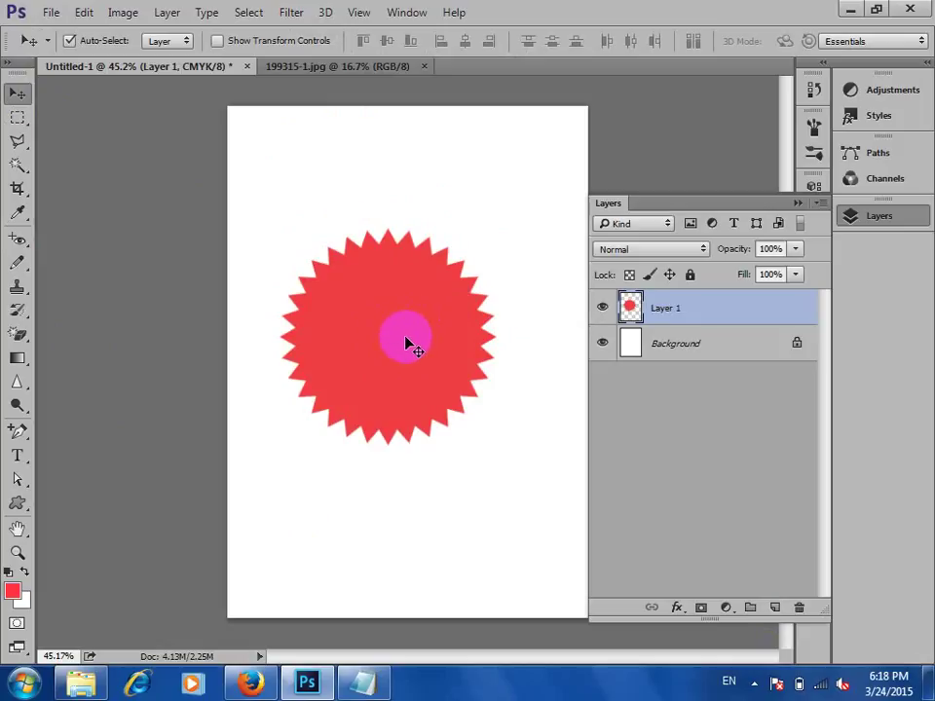
drag(406, 337, 433, 302)
key(Delete)
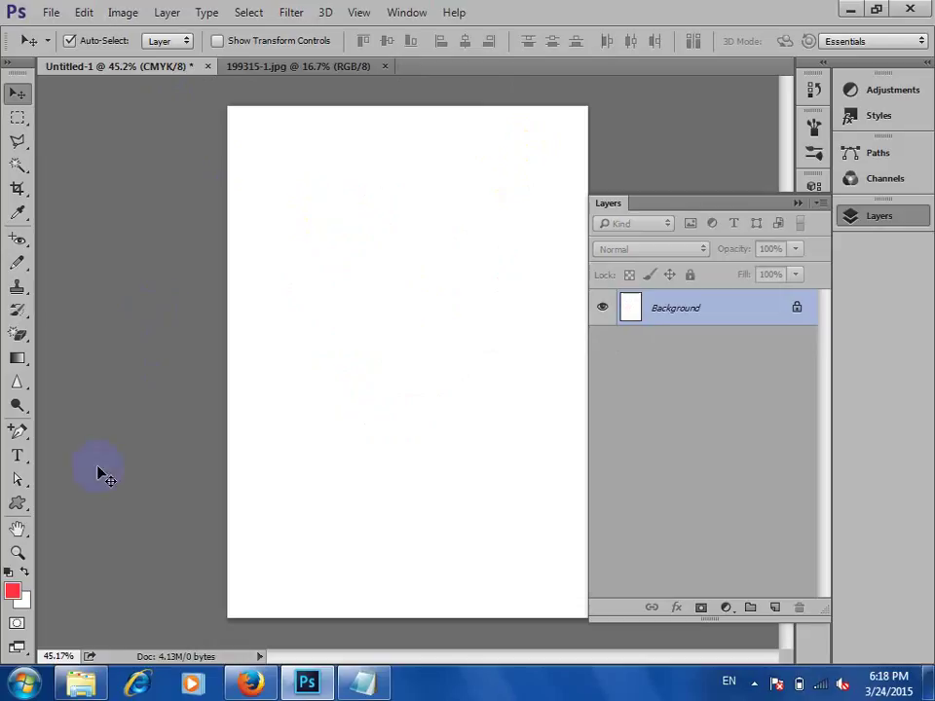
- Draw a sitting cat path on the blank page using the cat custom shape
click(18, 503)
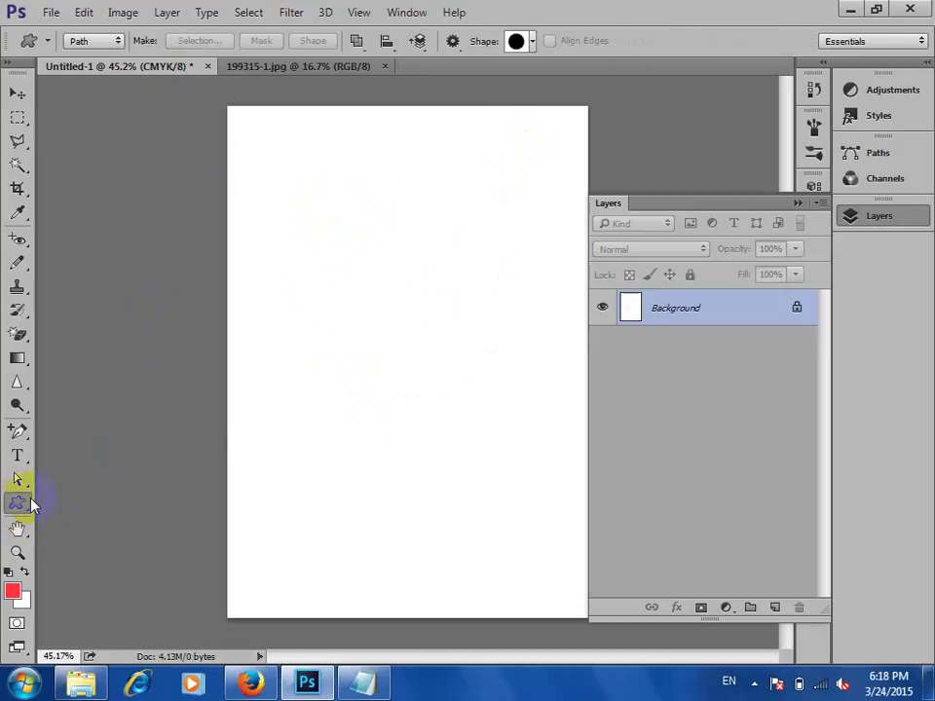
click(533, 41)
drag(599, 181, 605, 140)
click(538, 212)
click(303, 288)
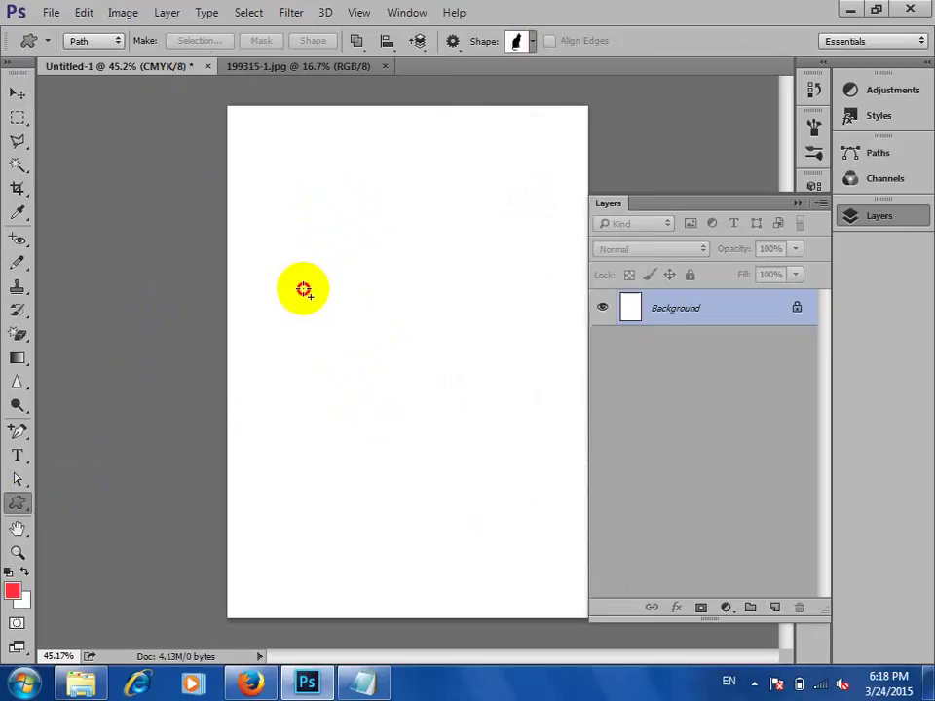
drag(303, 288, 404, 493)
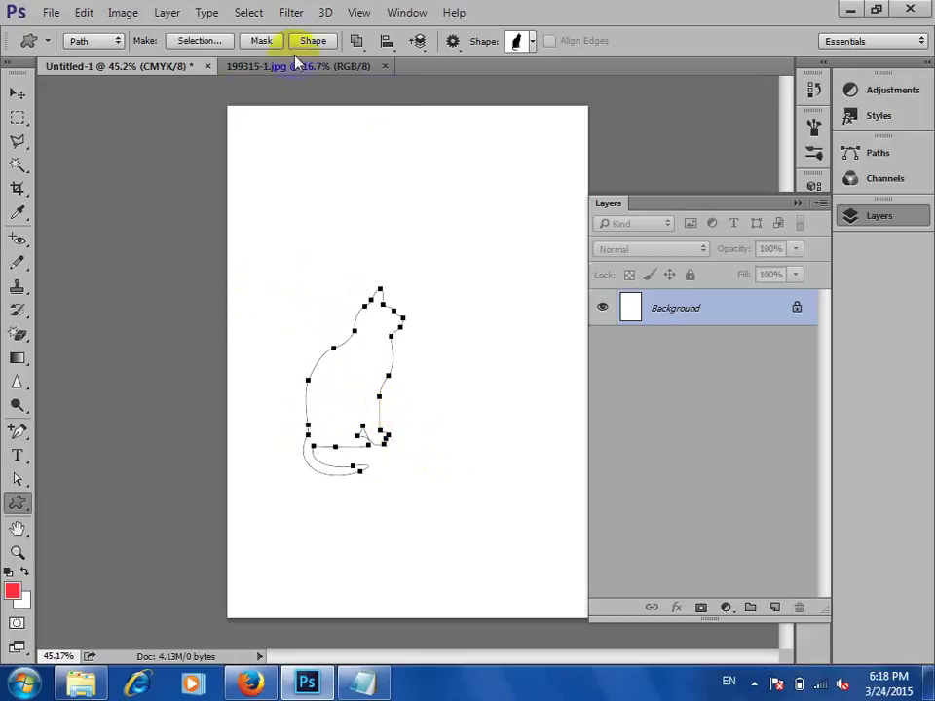
- Make a new anti-aliased selection from the cat path with a feather radius of 0 pixels
click(17, 507)
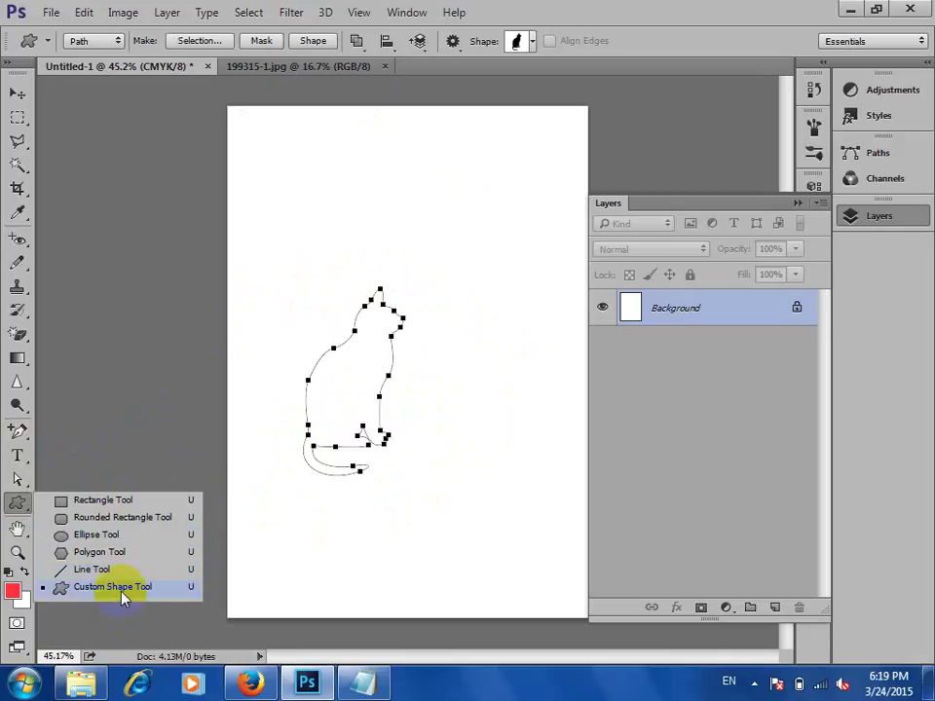
right_click(375, 363)
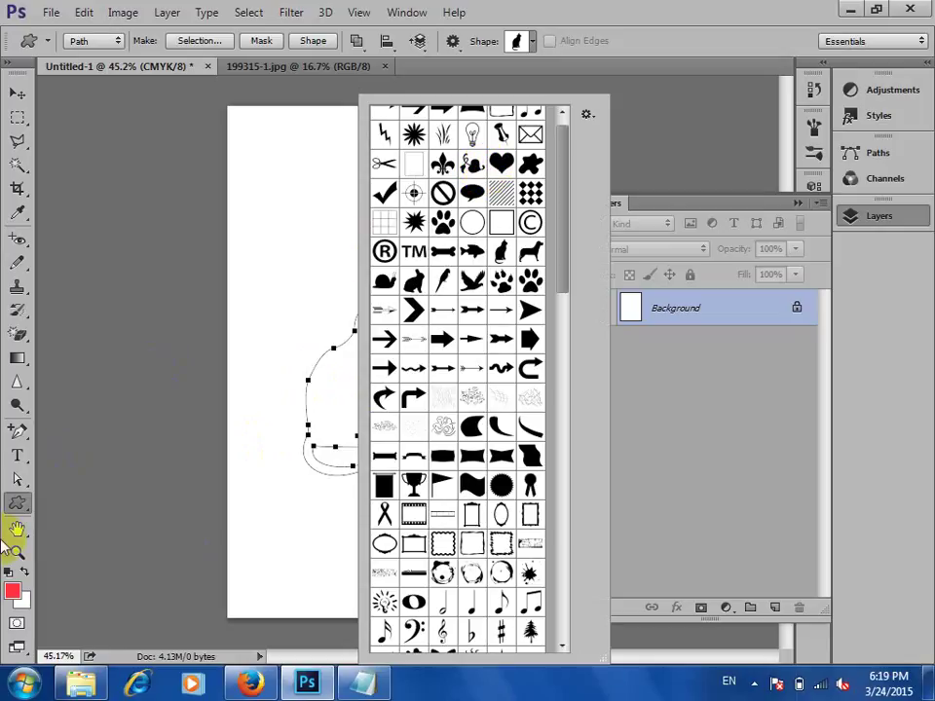
click(17, 479)
right_click(358, 392)
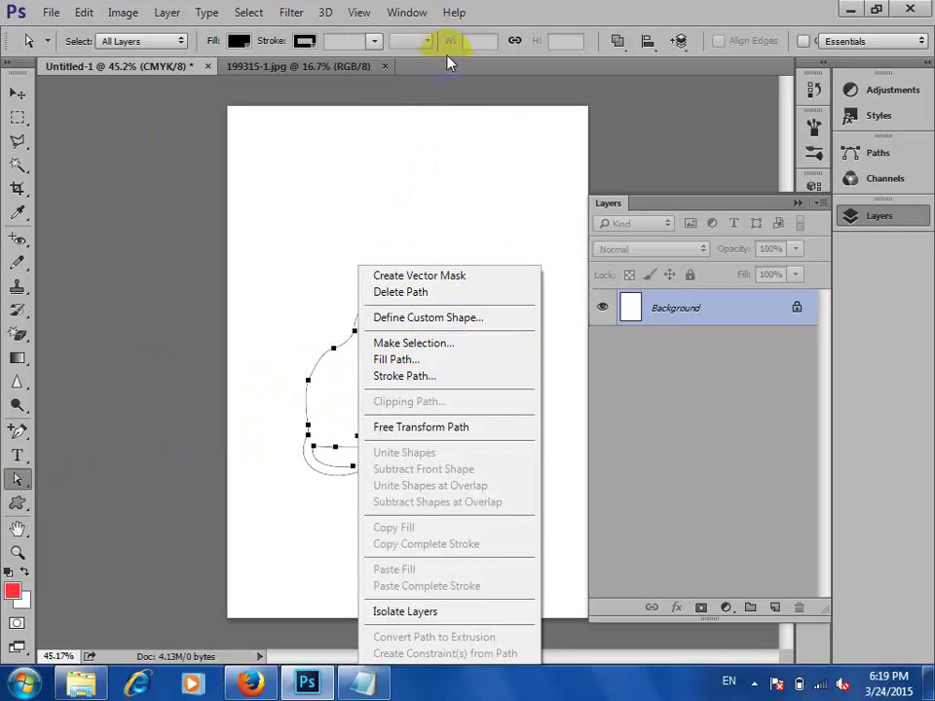
click(409, 347)
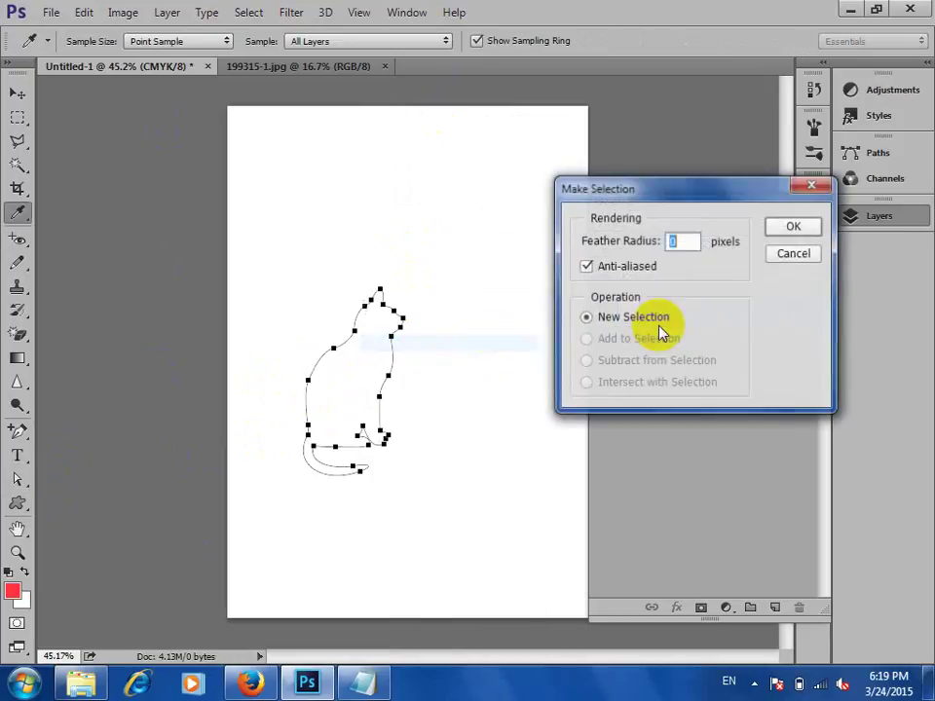
click(805, 237)
- Fill the cat selection with the red foreground colour on a new layer, and move the cat to the page's upper-left area
click(777, 609)
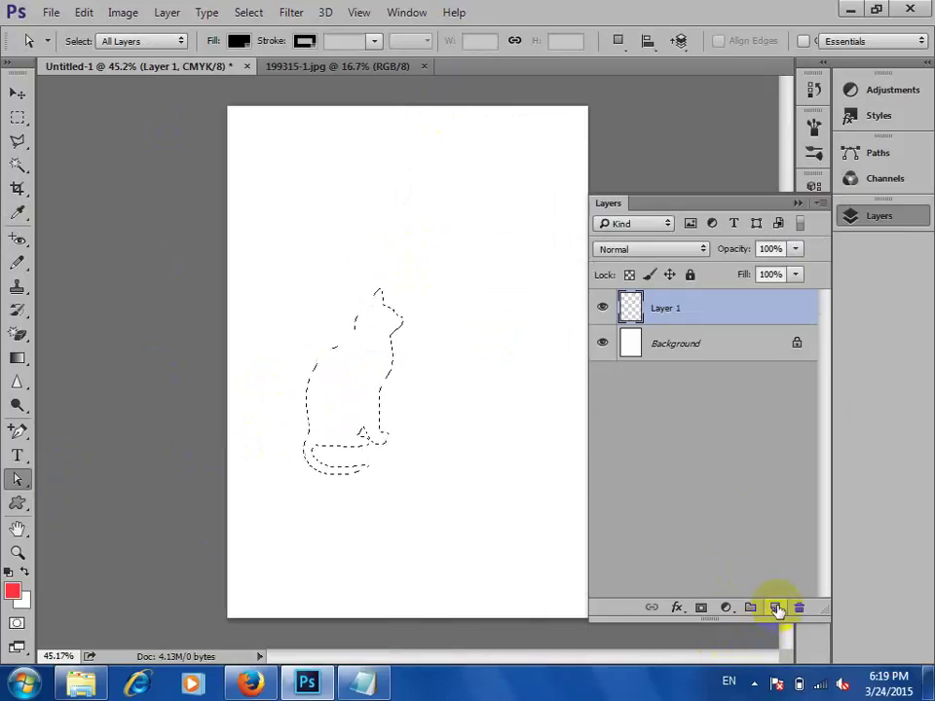
key(alt+BackSpace)
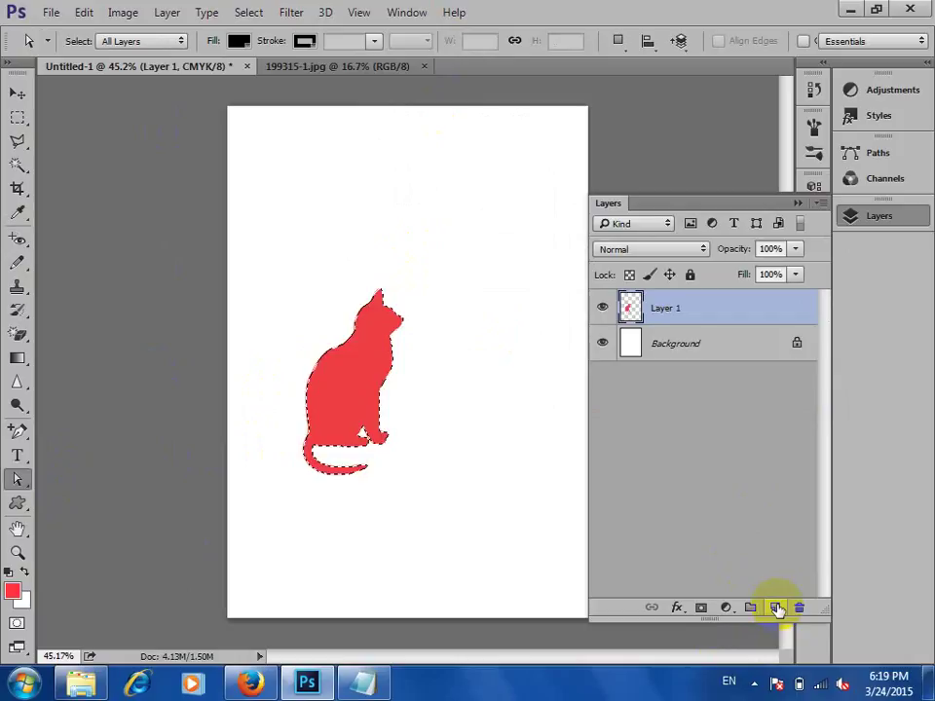
key(ctrl+d)
click(17, 92)
drag(340, 375, 307, 206)
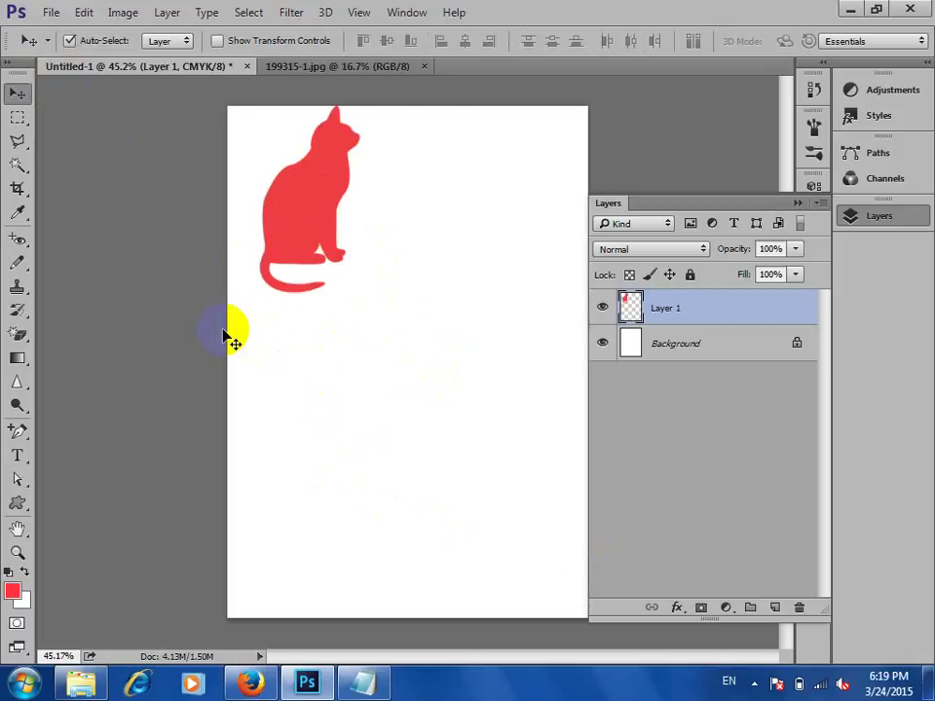
- Start a bottle path with the Pen tool in the page's lower half, tracing its mouth, right neck, curved shoulder and straight side
click(15, 440)
drag(15, 448, 87, 434)
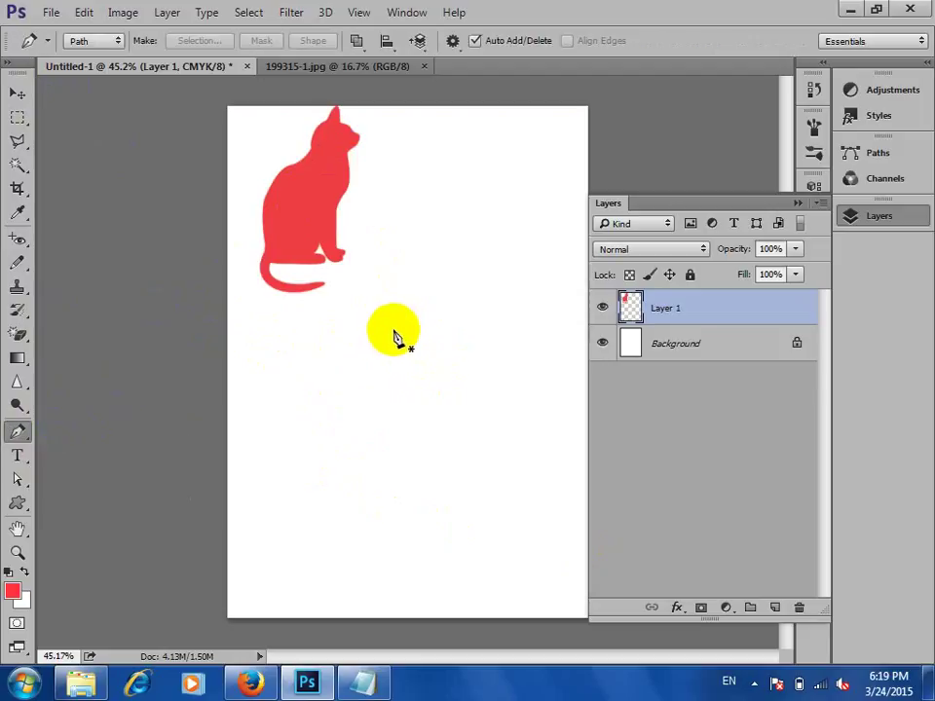
click(378, 330)
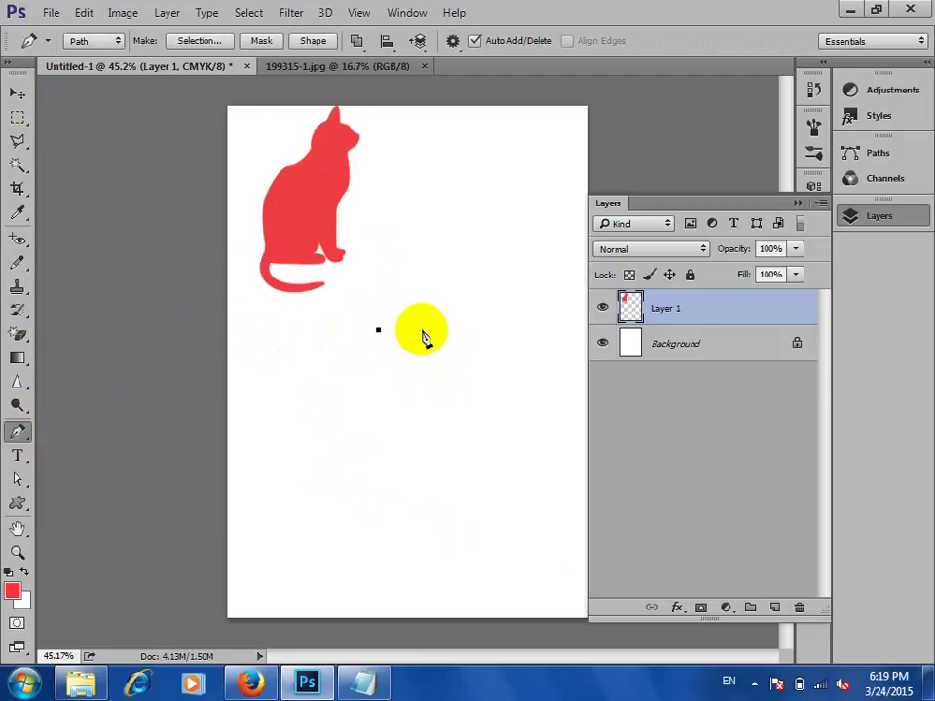
click(425, 330)
mouse_move(428, 378)
mouse_down()
mouse_move(441, 395)
mouse_move(417, 403)
mouse_move(426, 388)
mouse_up()
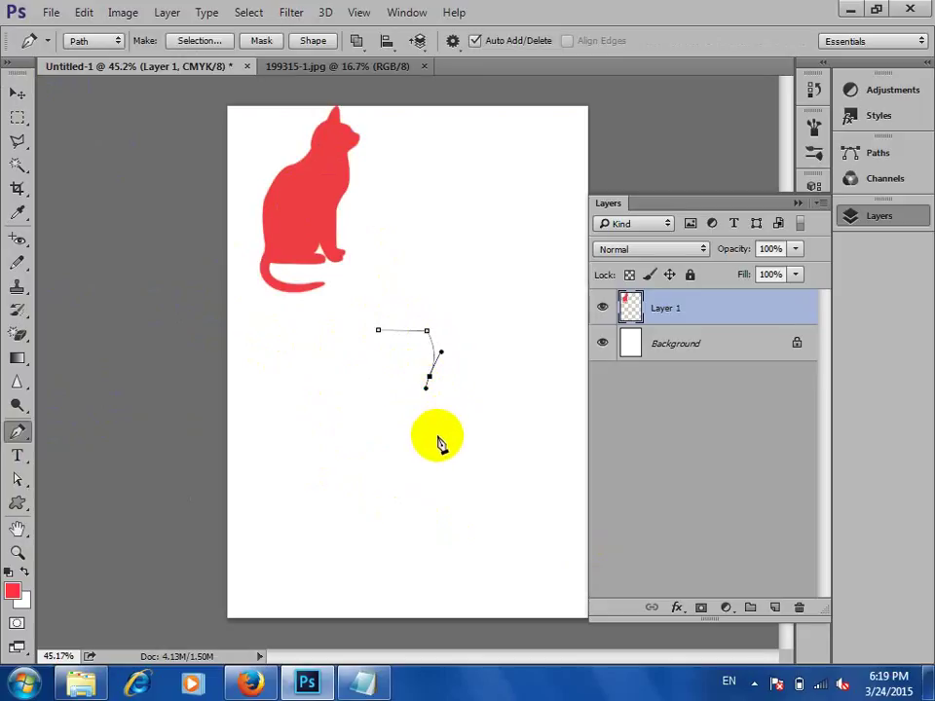
drag(438, 438, 455, 457)
drag(489, 501, 488, 551)
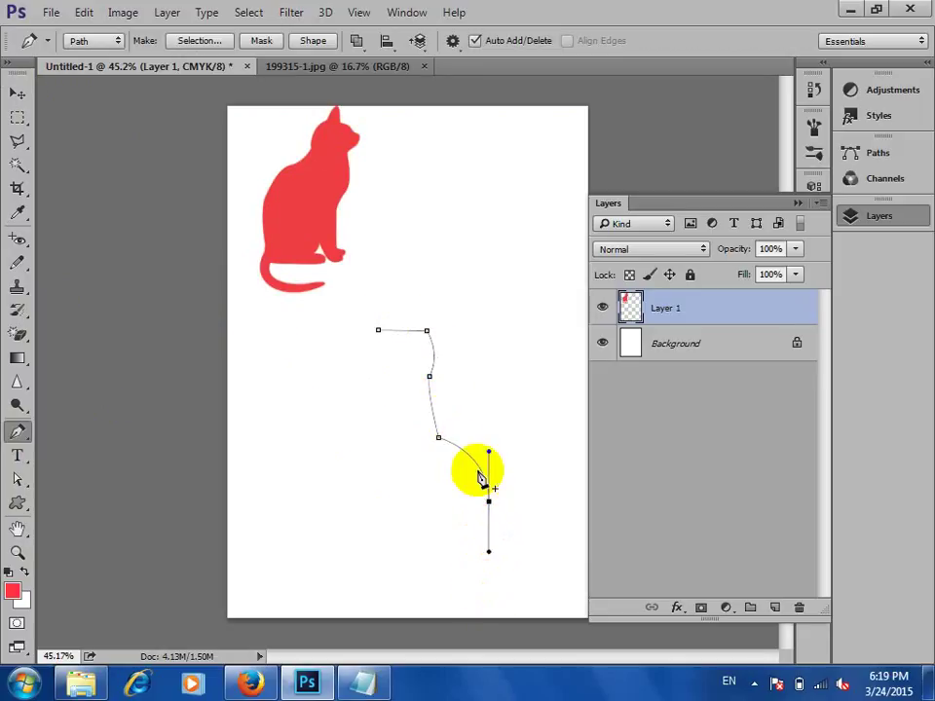
click(489, 615)
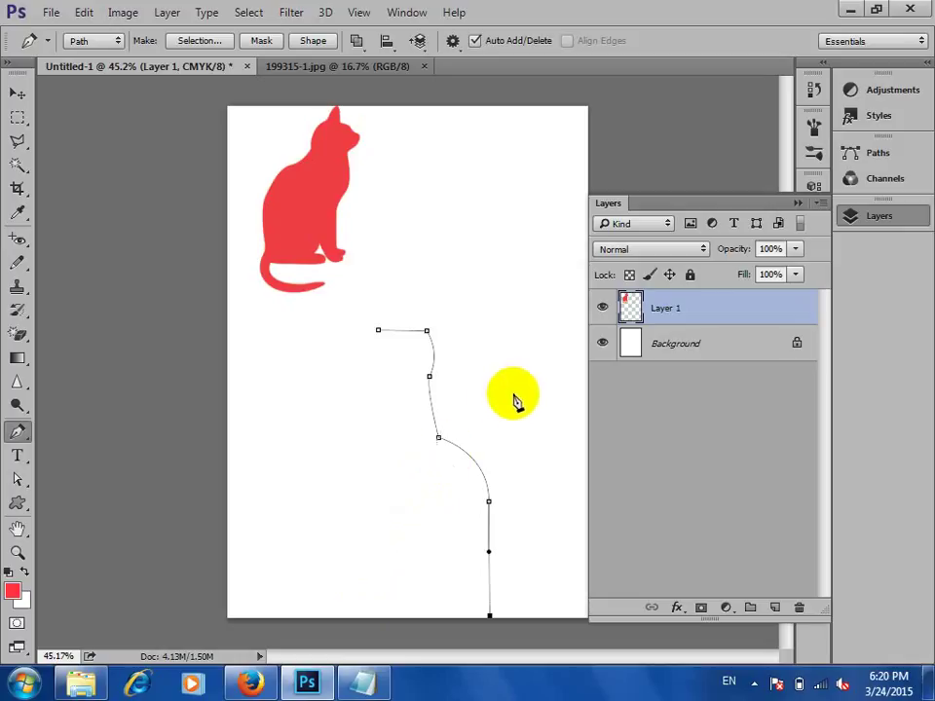
- Complete the bottle path with its base, left side, curved shoulder and neck, closing it at the starting point
click(369, 618)
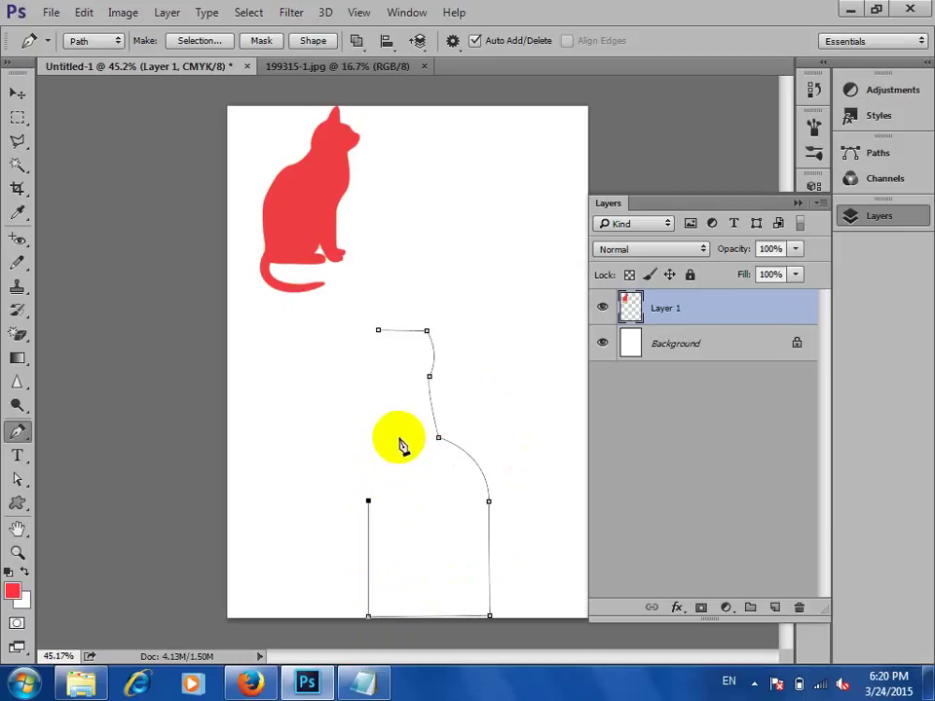
drag(399, 438, 446, 415)
key(ctrl+z)
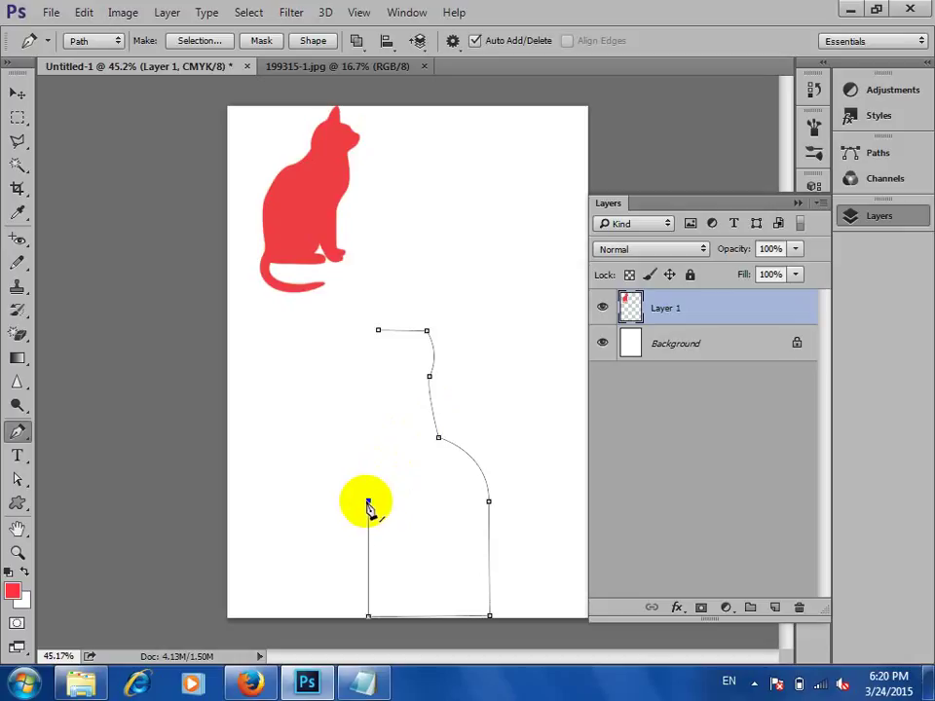
drag(368, 501, 368, 513)
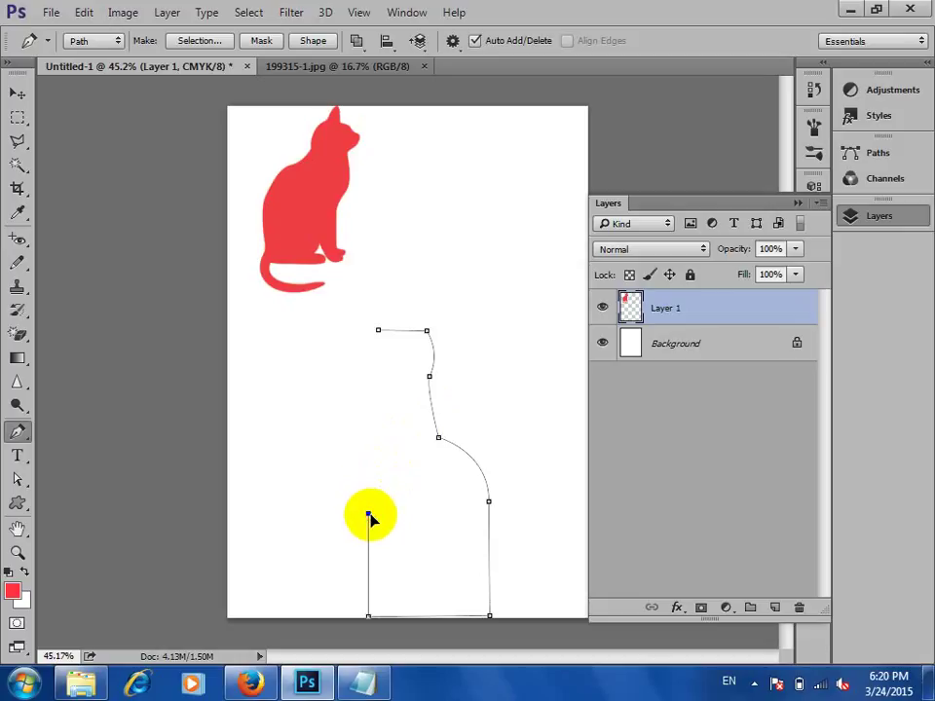
drag(387, 450, 407, 421)
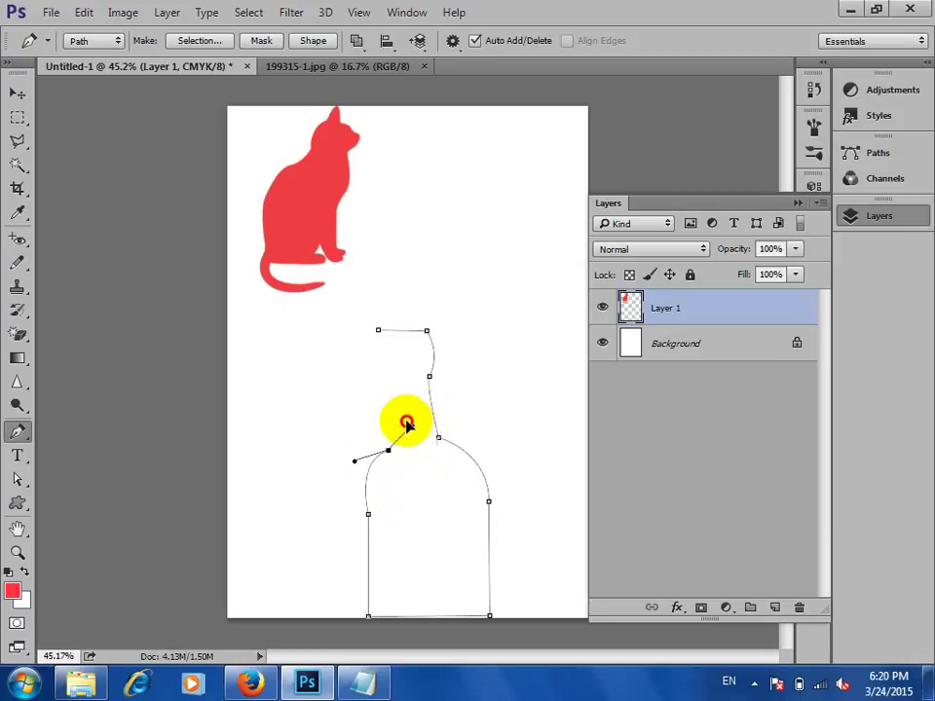
click(389, 372)
click(379, 332)
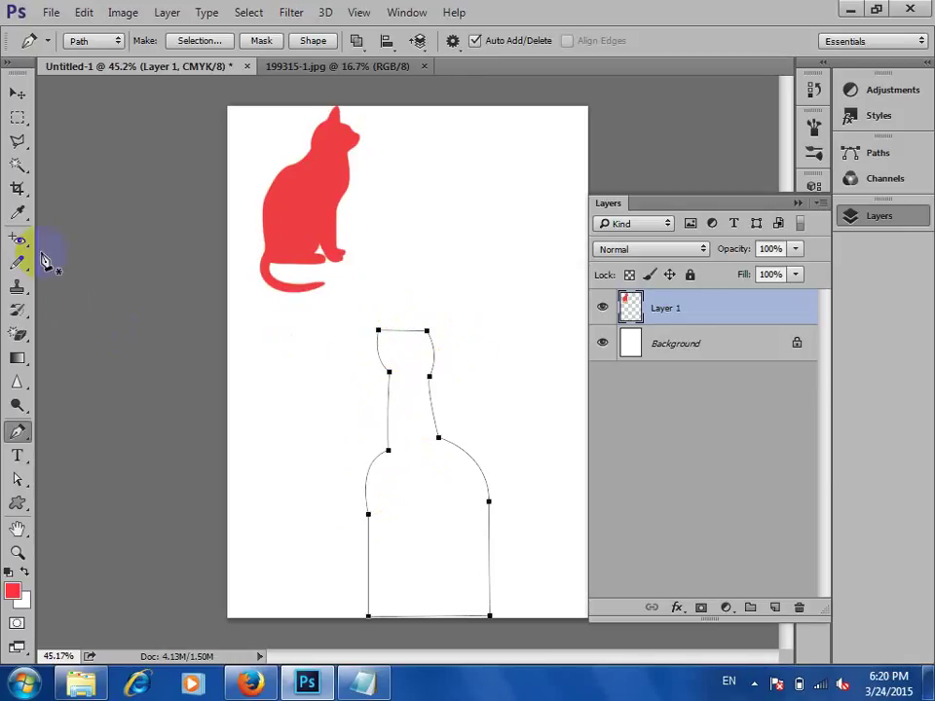
- Refine the bottle's mouth and neck by repositioning their anchor points with the Direct Selection tool
click(16, 481)
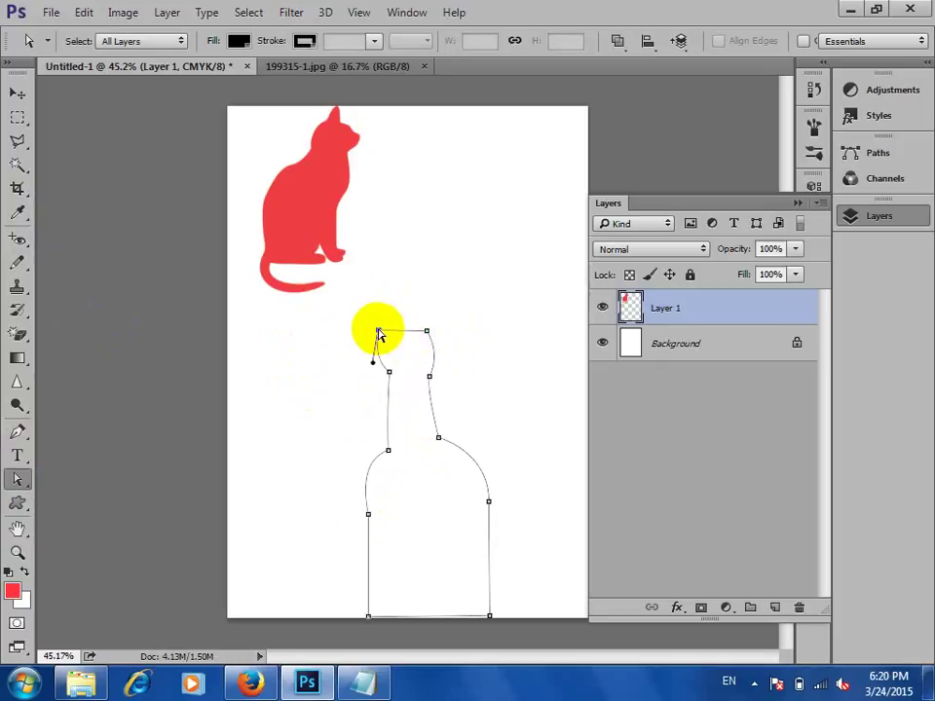
click(381, 336)
drag(380, 331, 388, 331)
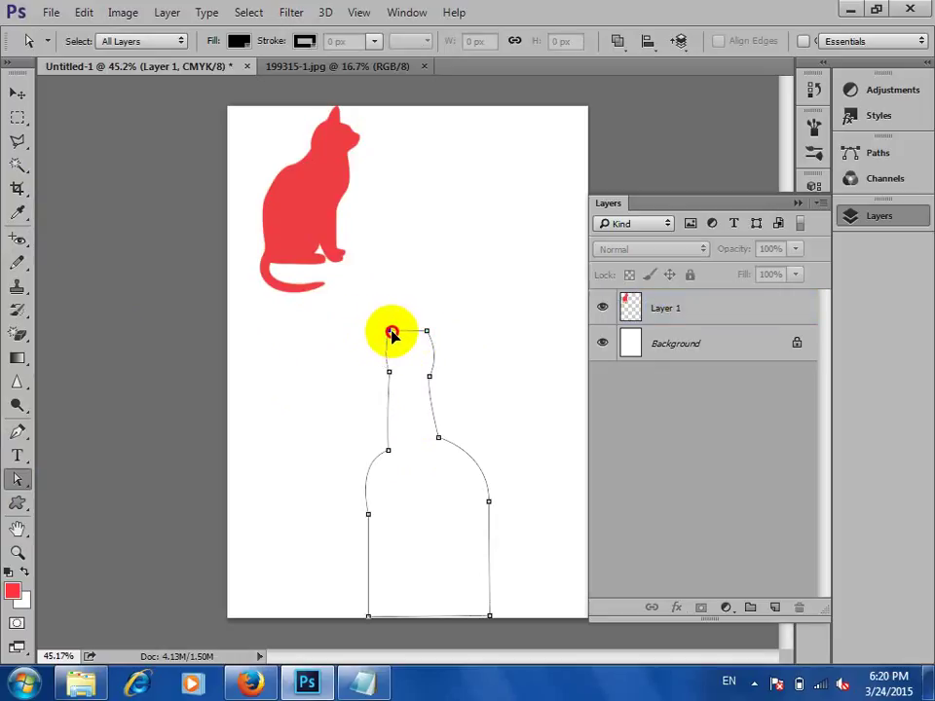
click(385, 330)
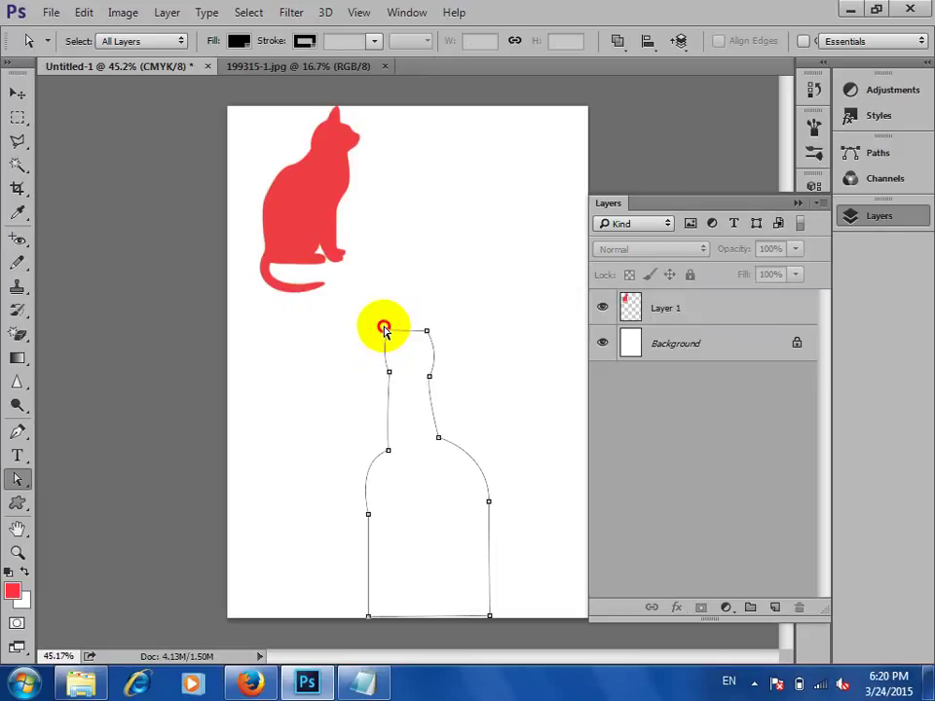
click(389, 372)
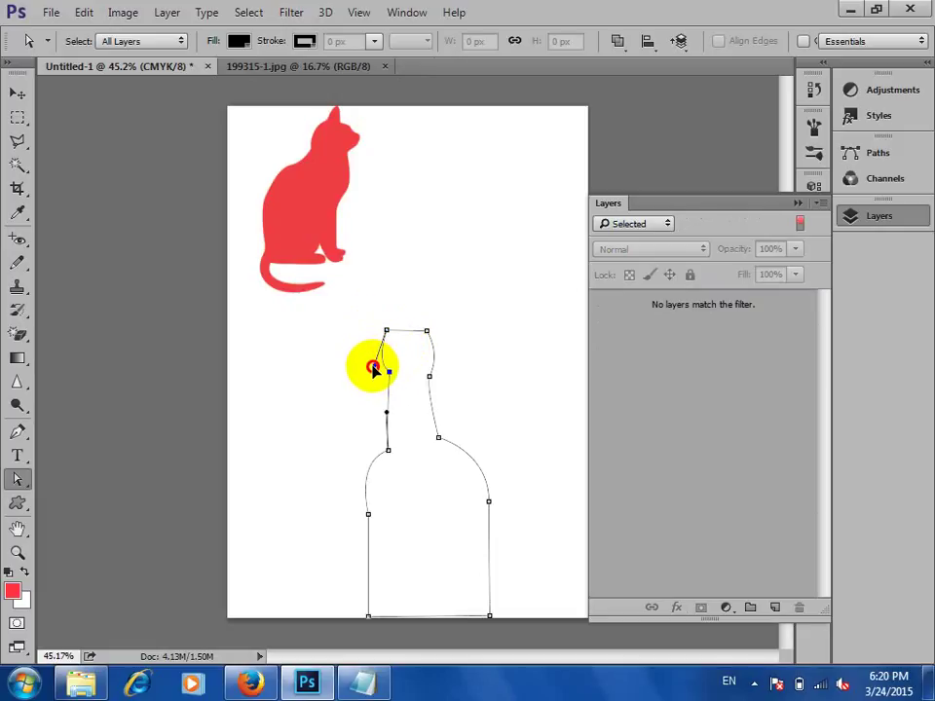
drag(374, 368, 392, 382)
click(432, 369)
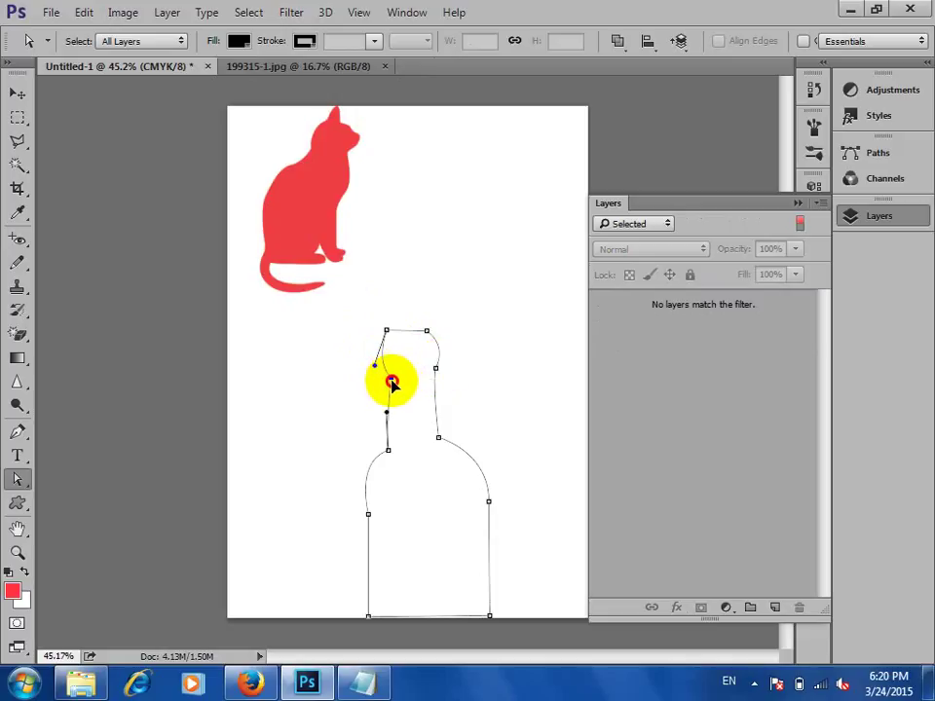
click(427, 333)
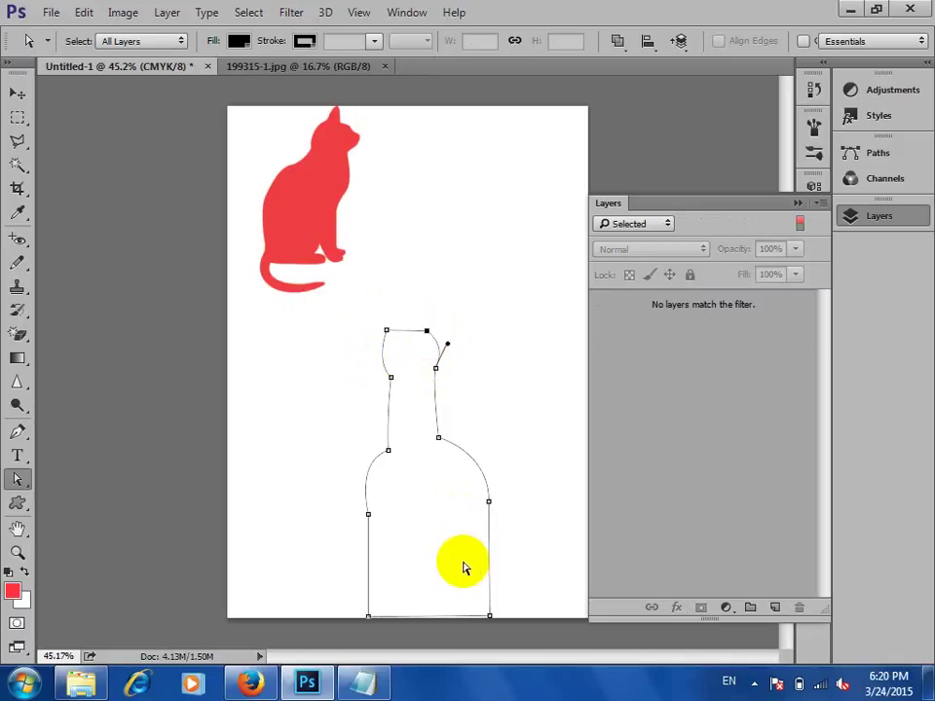
- Define the bottle path as a custom shape named "aa"
right_click(413, 437)
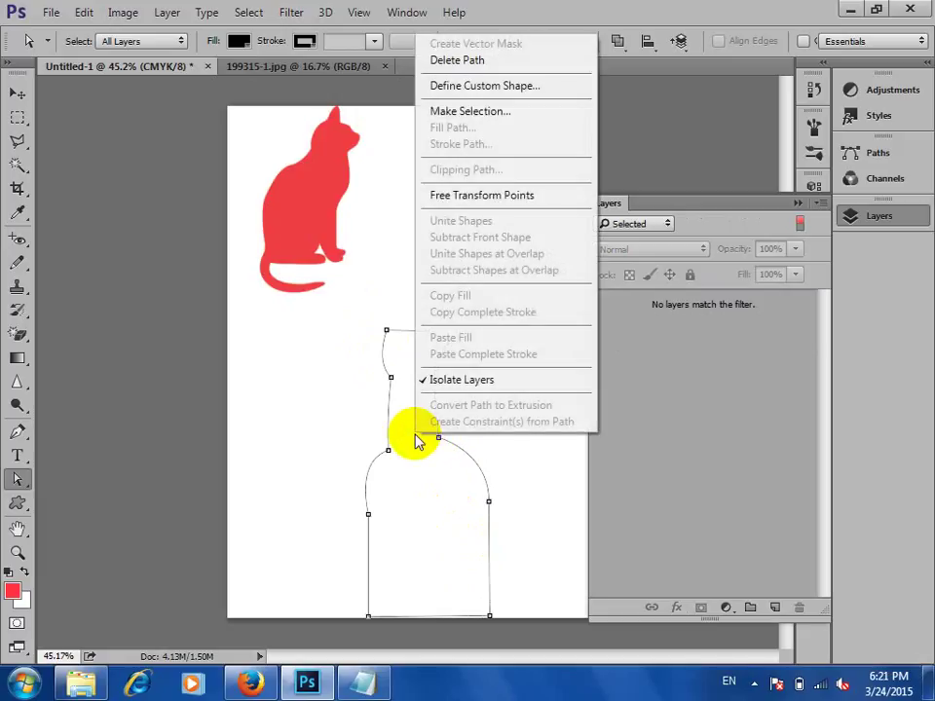
click(542, 90)
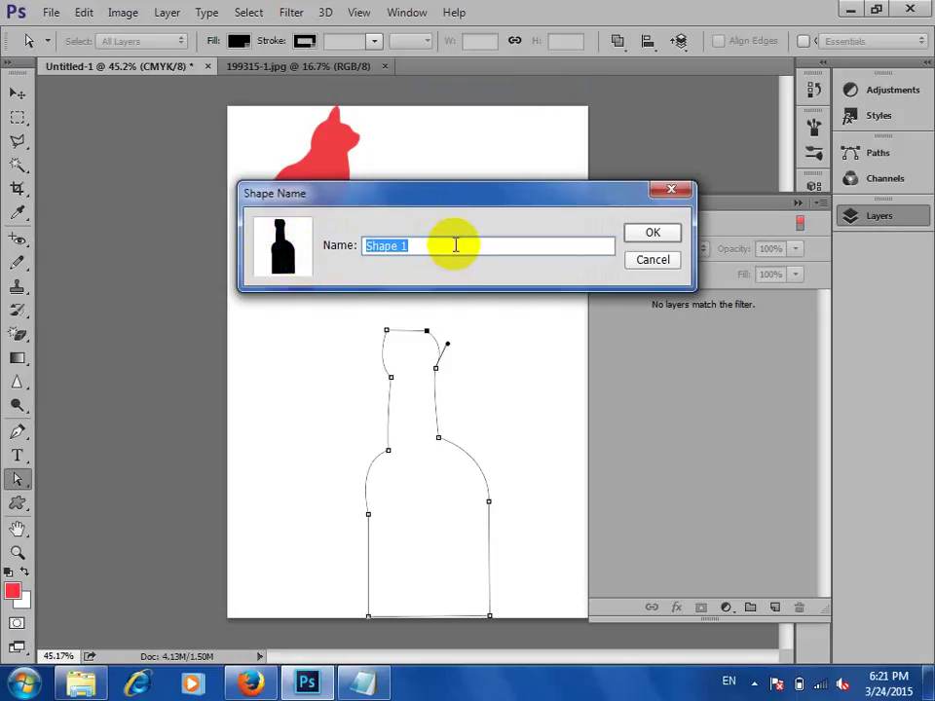
text(aa)
click(655, 238)
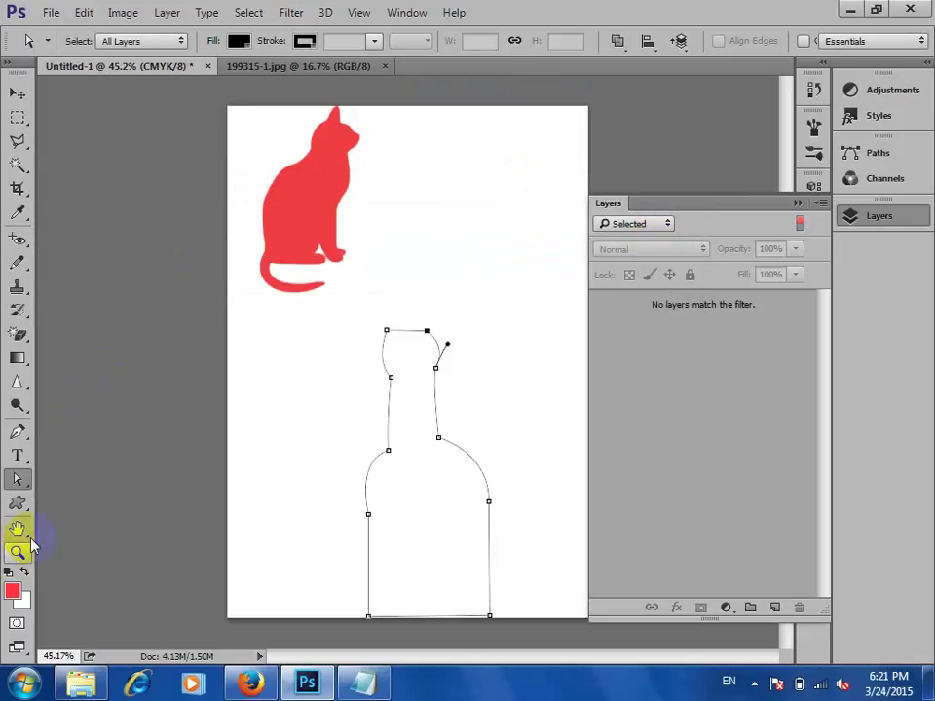
- Draw two smaller bottle paths with the new bottle custom shape, one below the cat and one above the large bottle
click(17, 503)
click(515, 42)
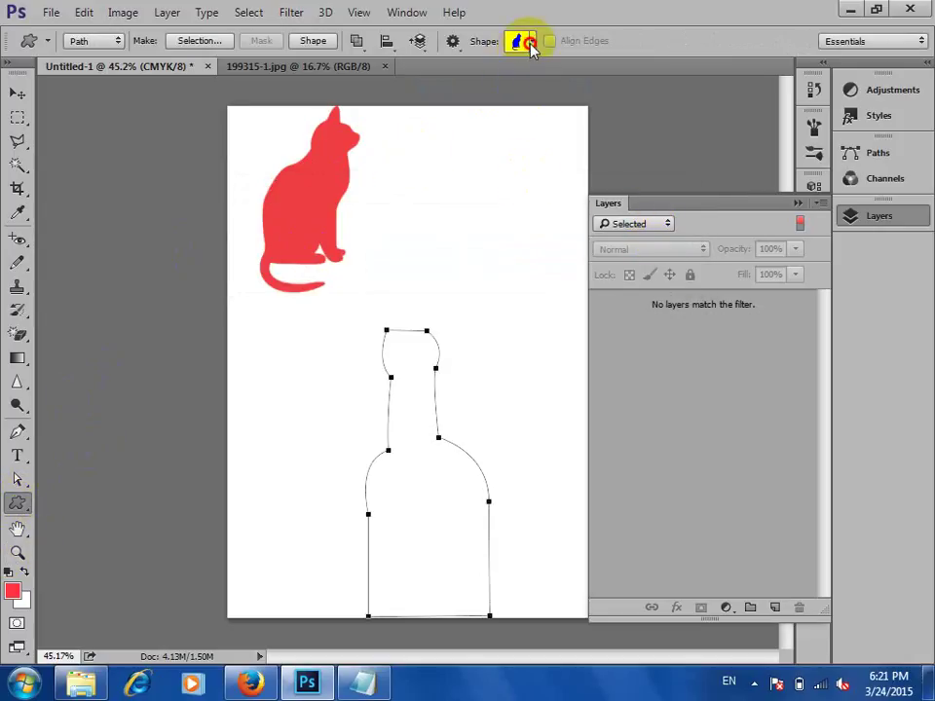
drag(605, 118, 479, 580)
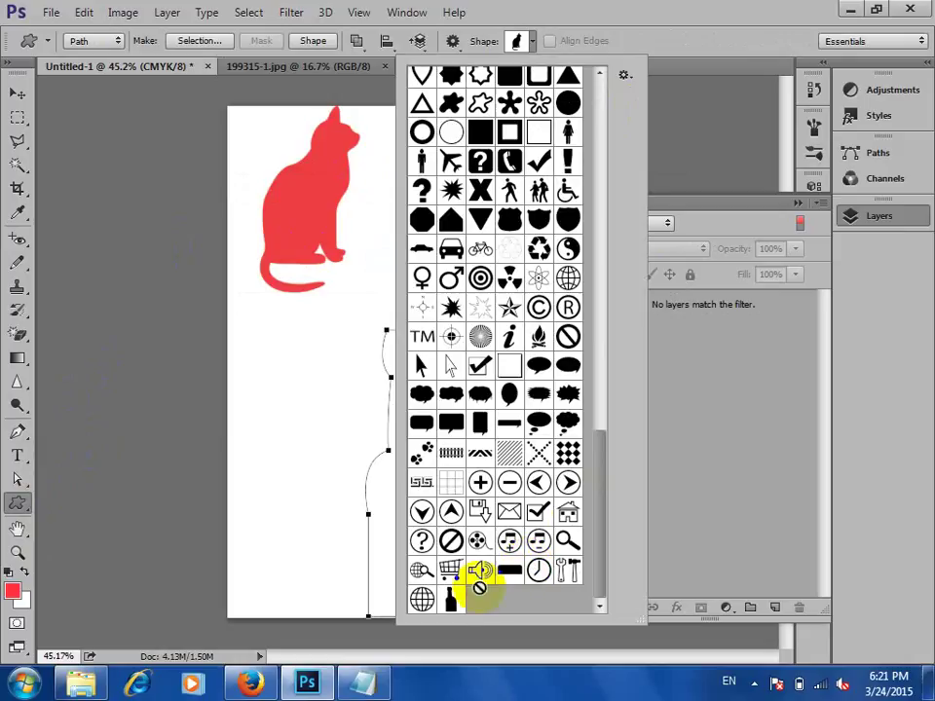
click(451, 601)
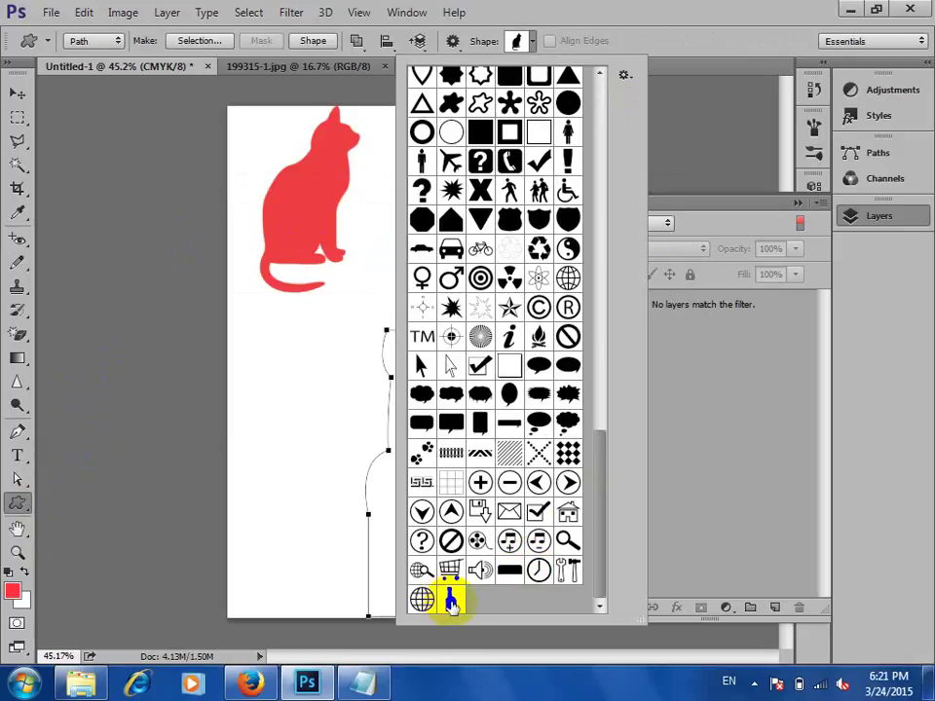
drag(305, 322, 375, 456)
drag(429, 207, 495, 339)
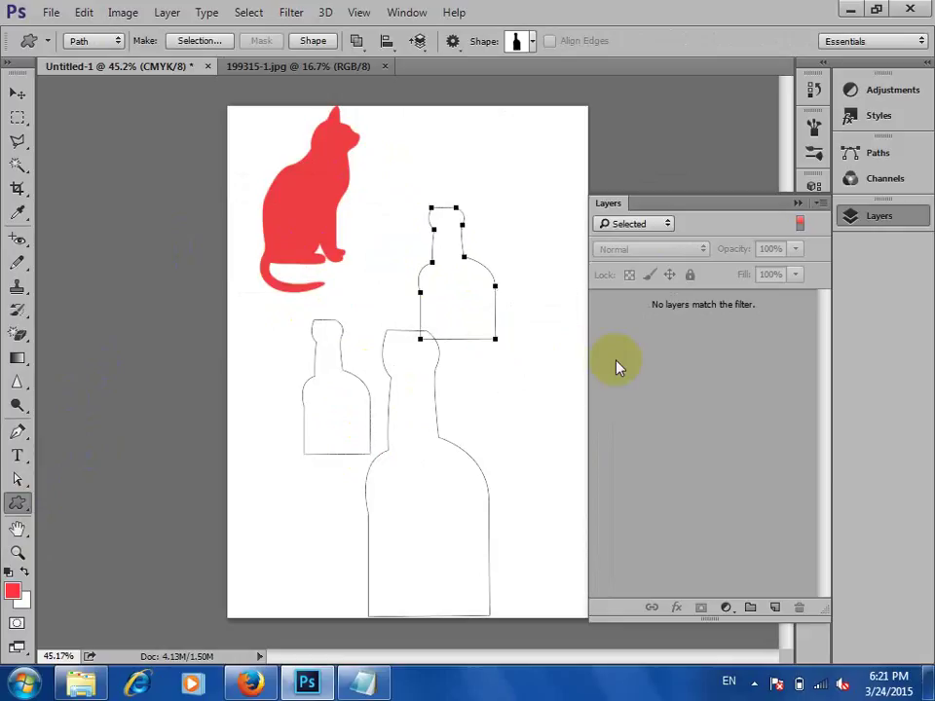
- Delete all bottle paths from the page and clear the selection
click(19, 97)
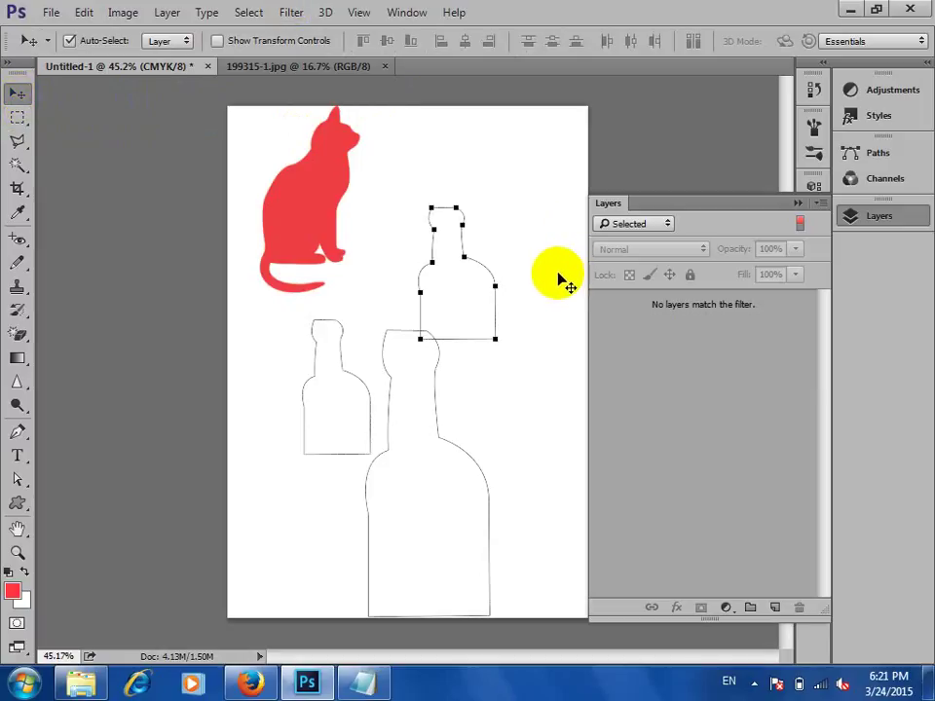
key(ctrl+a)
key(Delete)
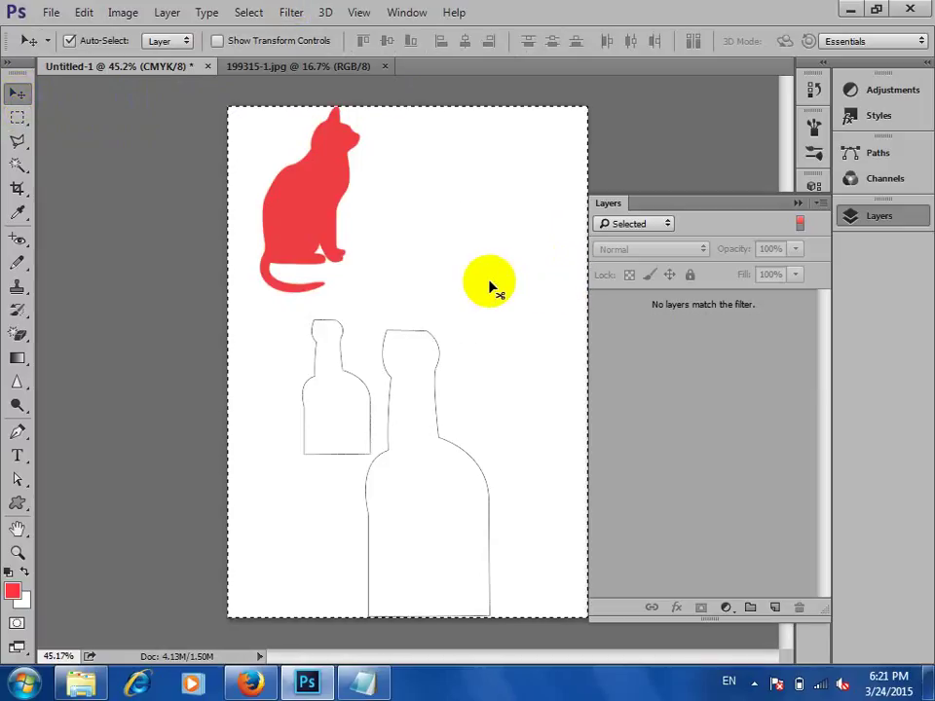
key(ctrl+d)
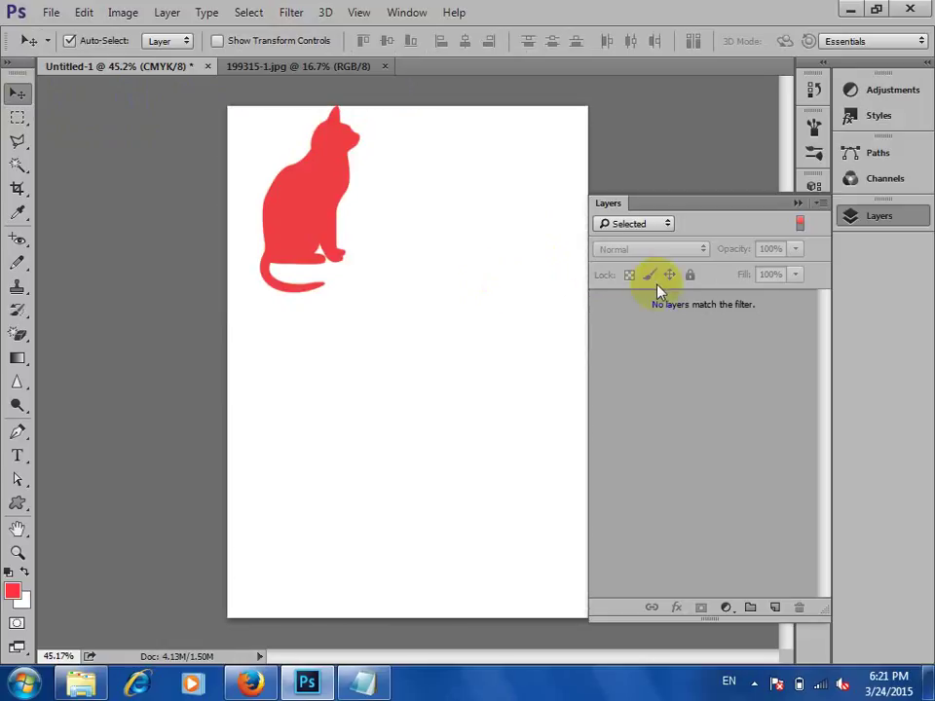
click(16, 504)
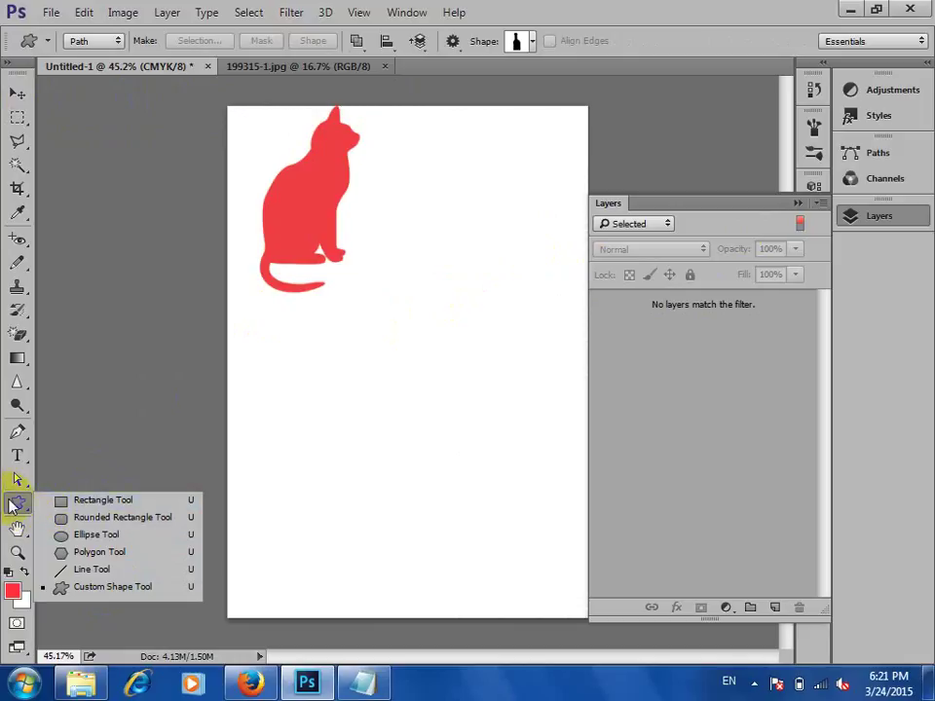
click(12, 503)
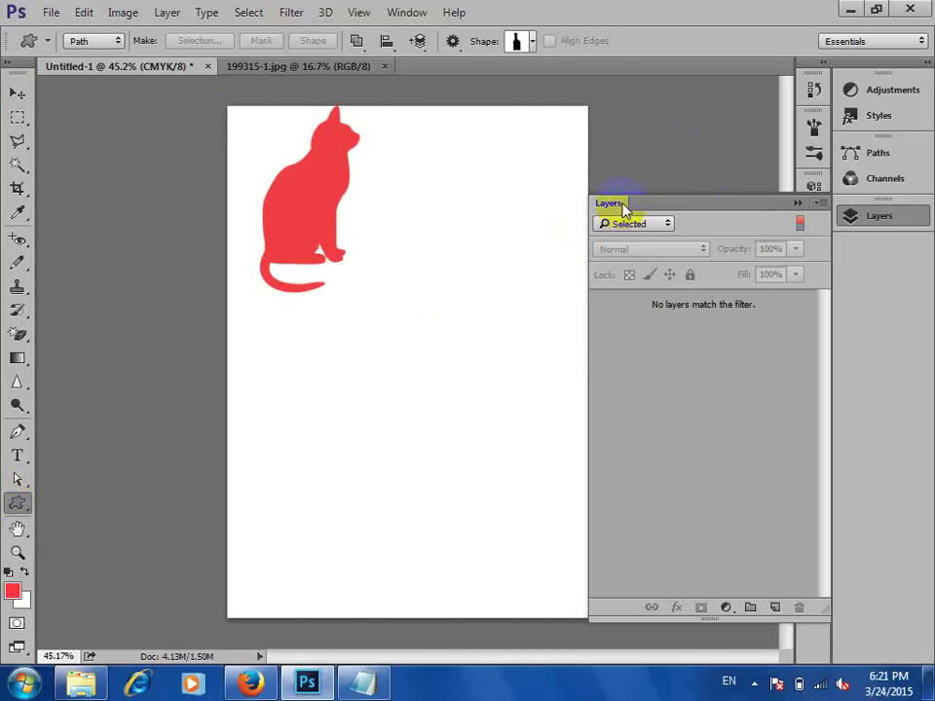
click(17, 93)
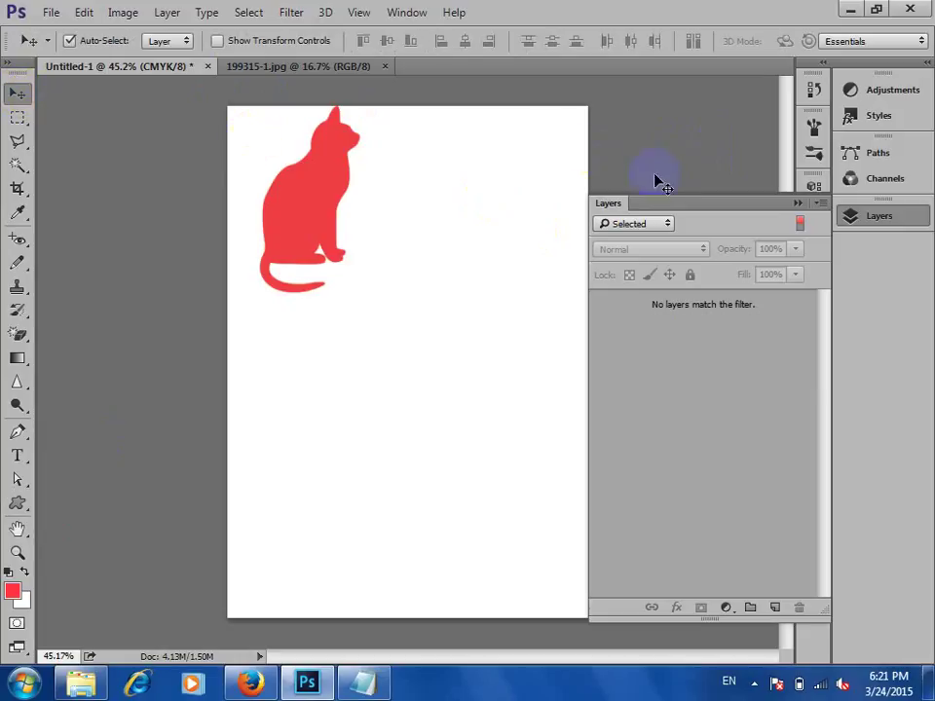
- Float the Layers panel over the canvas and add a new blank layer
drag(616, 213, 458, 142)
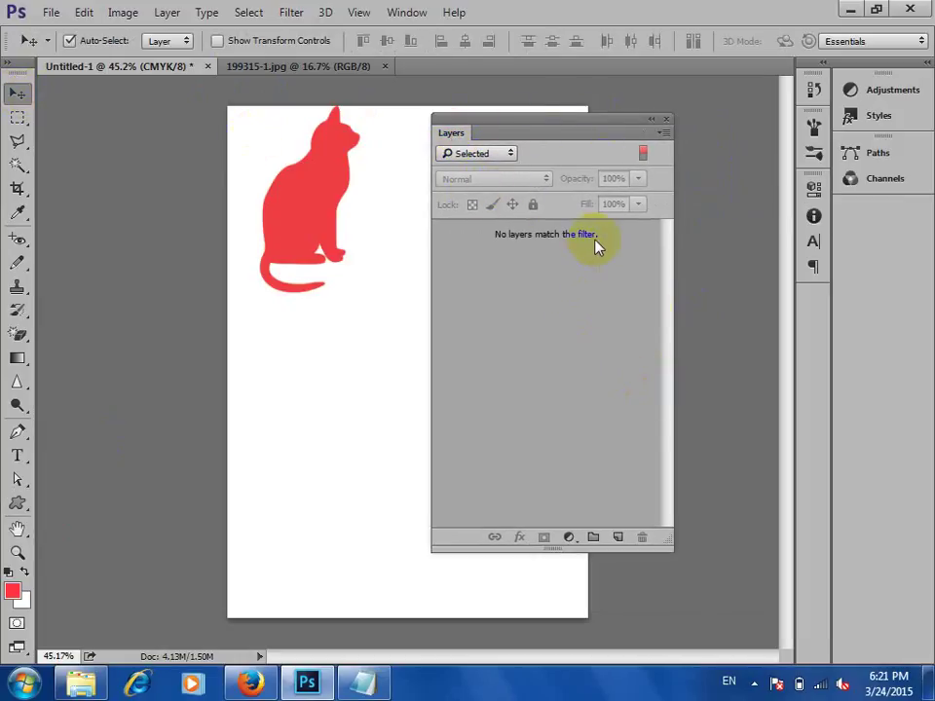
click(614, 537)
mouse_move(576, 122)
mouse_down()
mouse_move(628, 144)
mouse_move(580, 144)
mouse_up()
- Create another blank layer through the New Layer dialog with colour None, Normal mode and 100% opacity
click(166, 13)
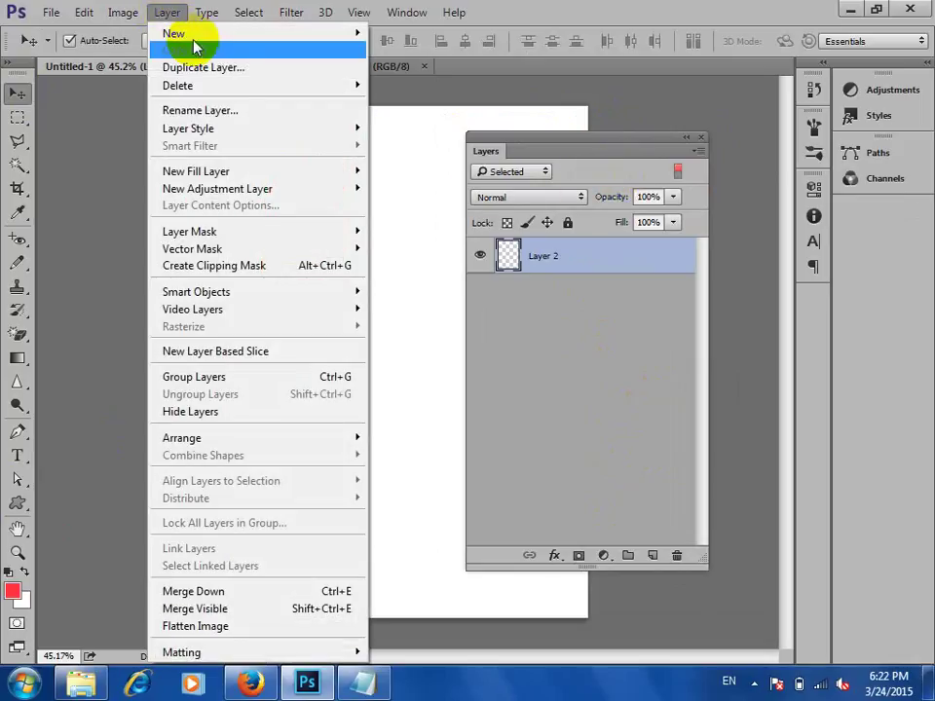
mouse_move(171, 33)
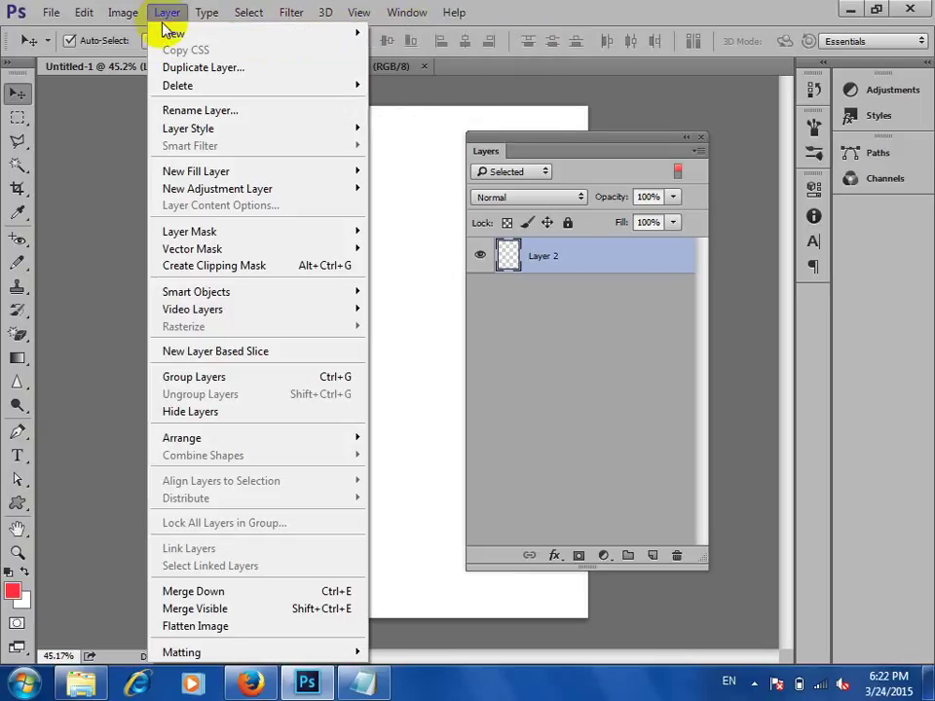
mouse_move(236, 34)
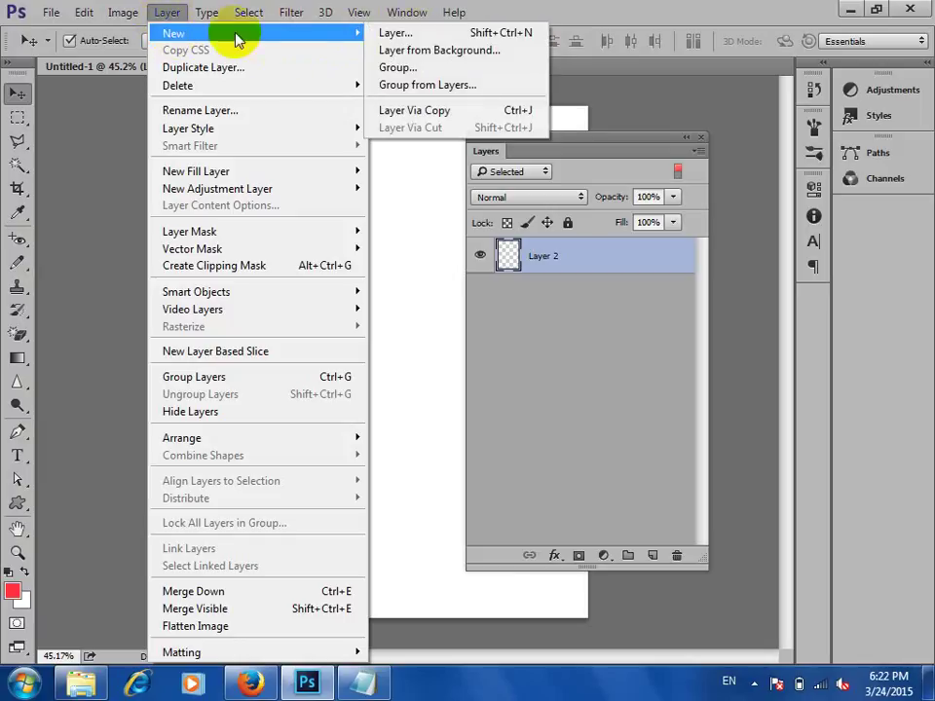
click(414, 37)
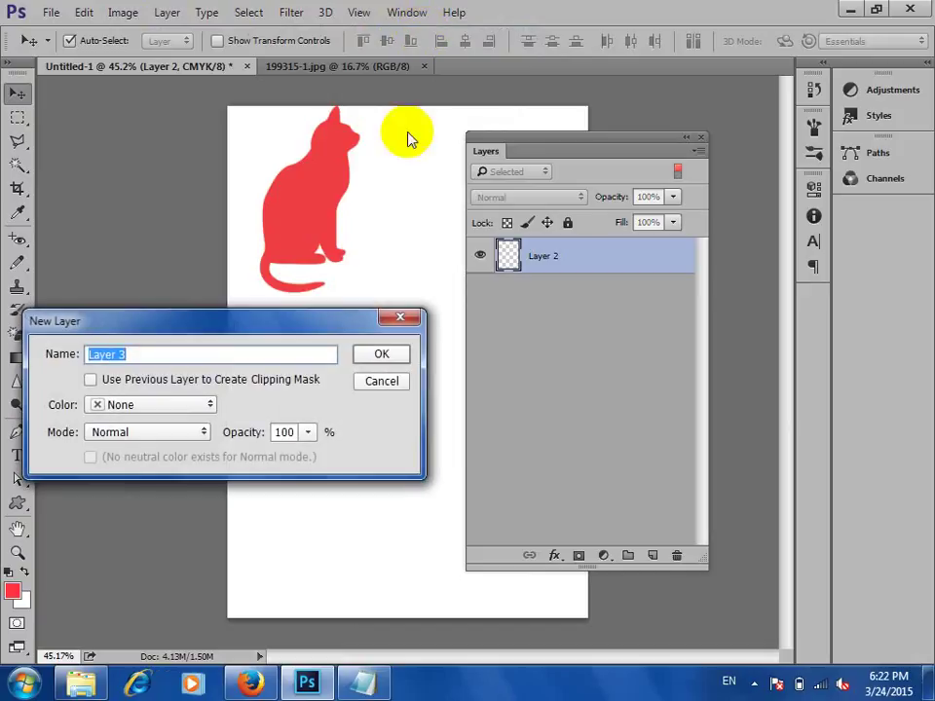
click(383, 357)
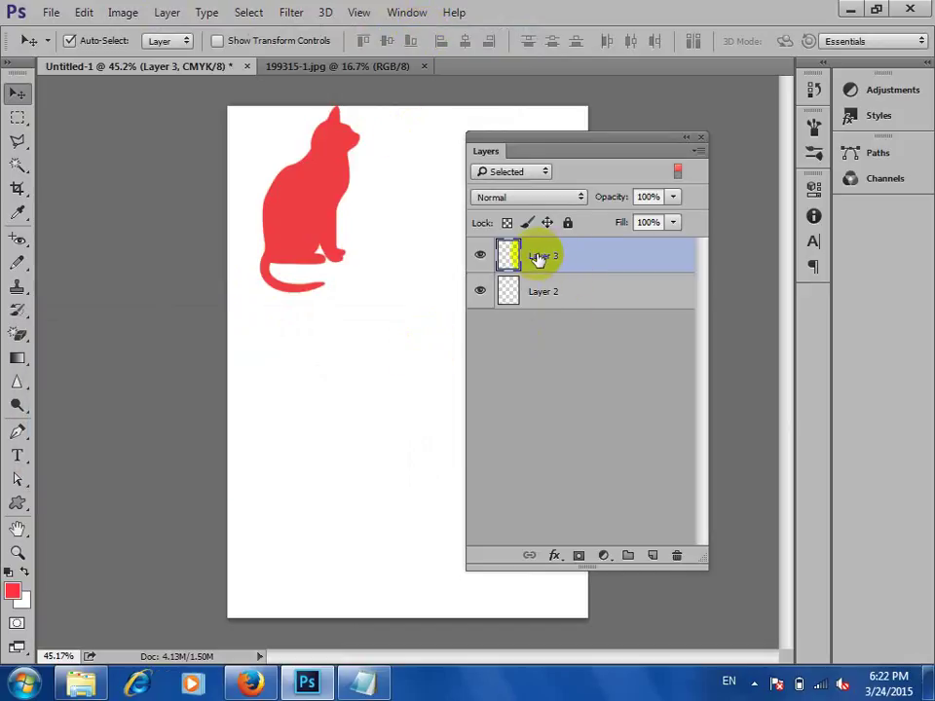
click(169, 13)
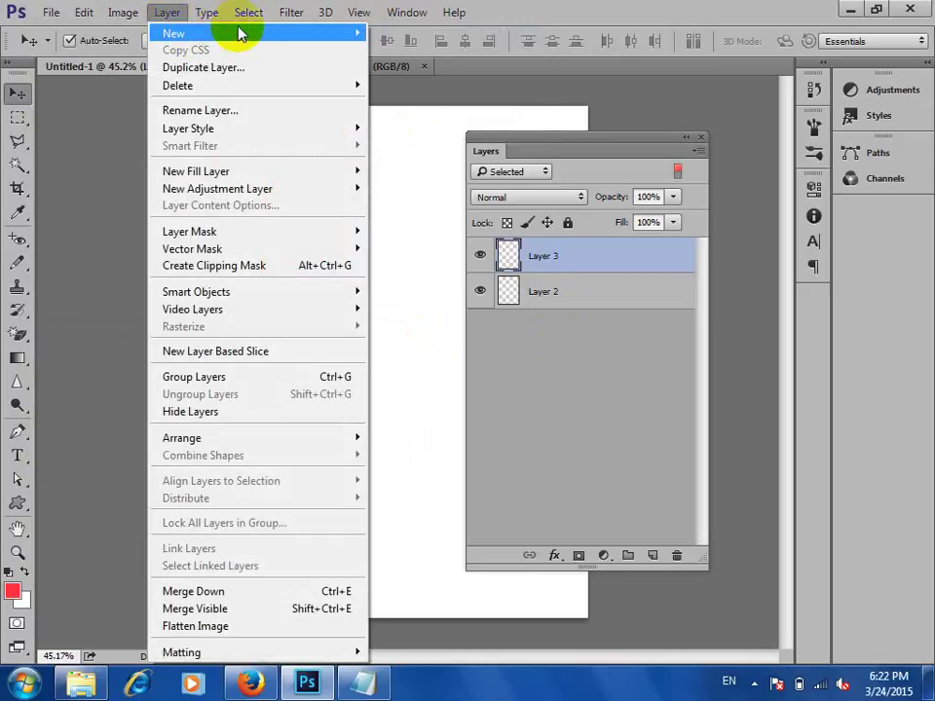
mouse_move(328, 34)
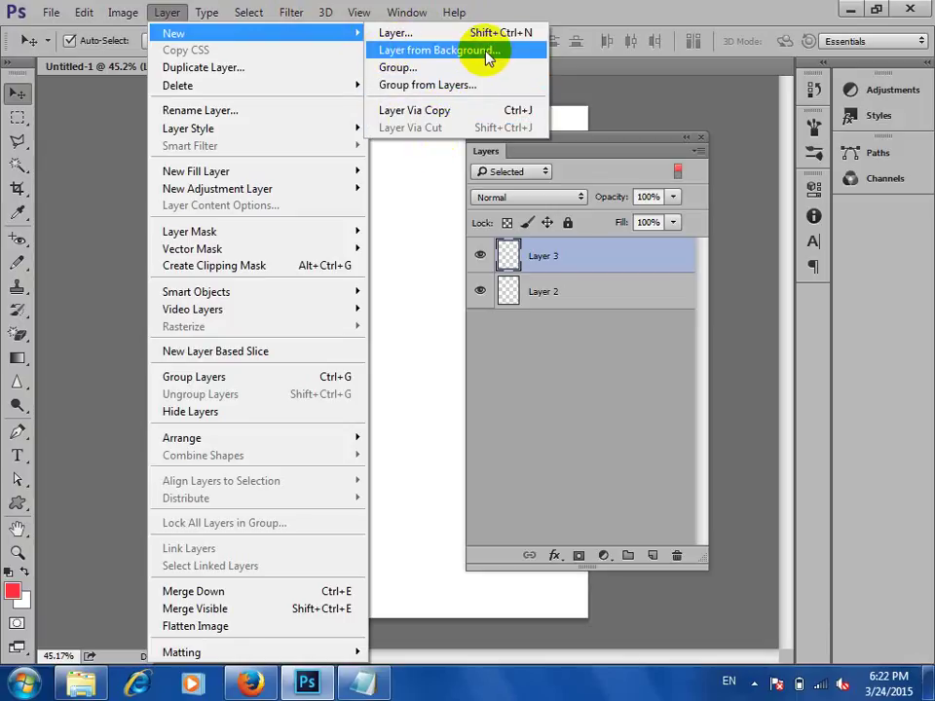
key(Escape)
click(41, 13)
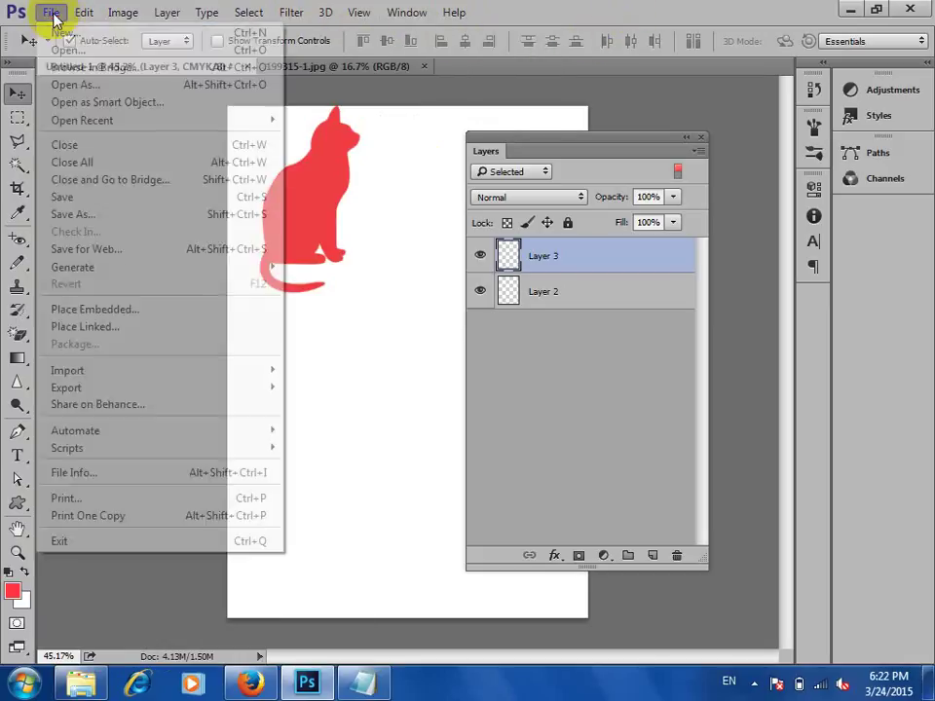
- Switch to the 199315-1.jpg document and move the floating Layers panel aside to uncover more of the photo
click(305, 71)
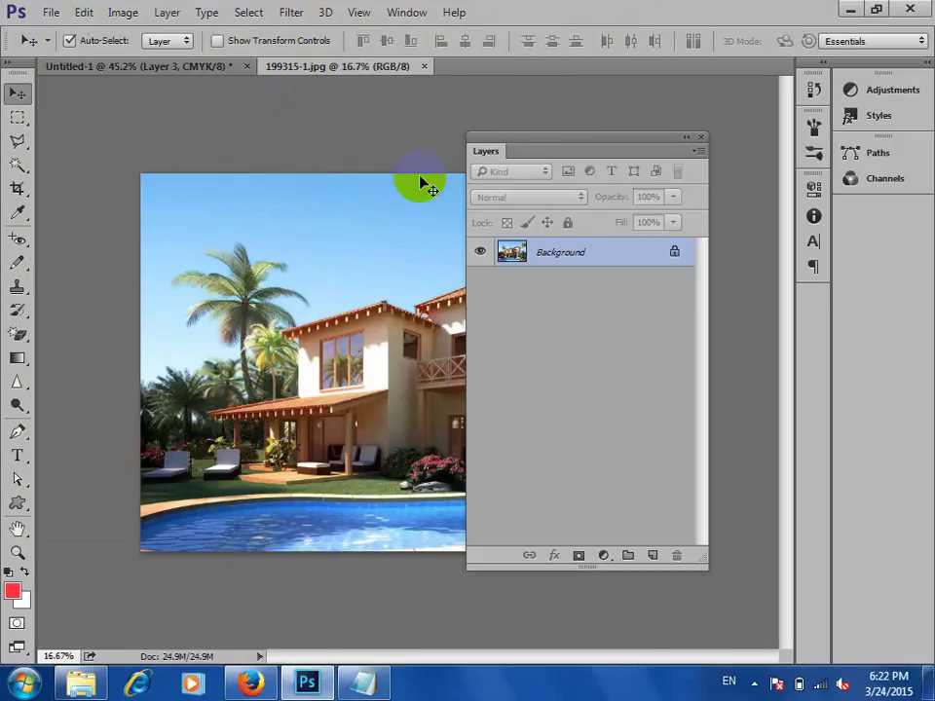
drag(654, 139, 737, 102)
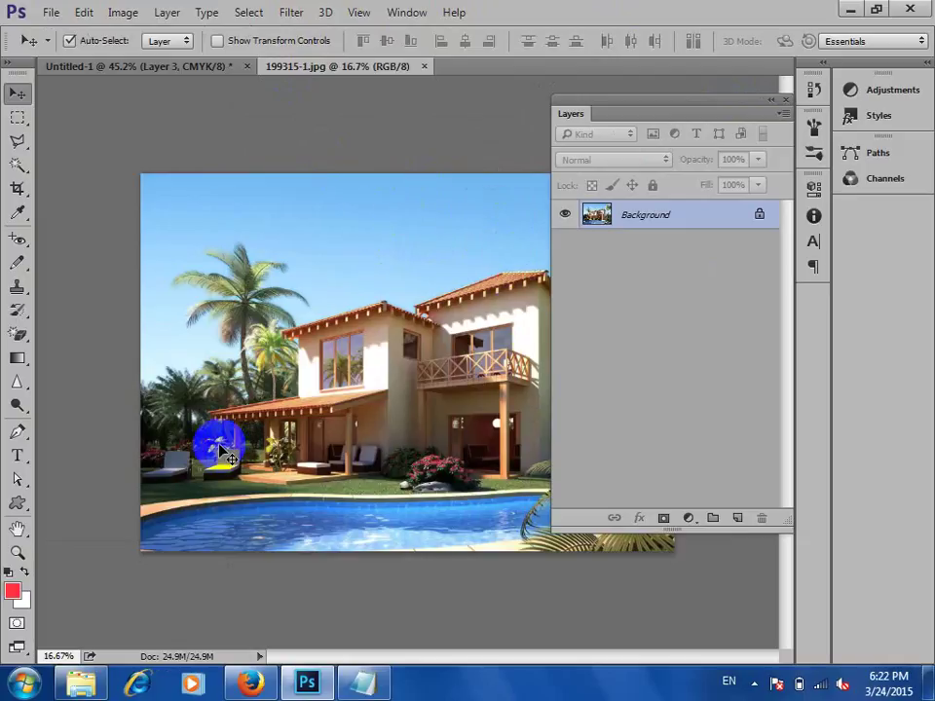
- Convert the Background into a regular layer named Layer 0 through the Layer from Background command, and undo the conversion
click(167, 13)
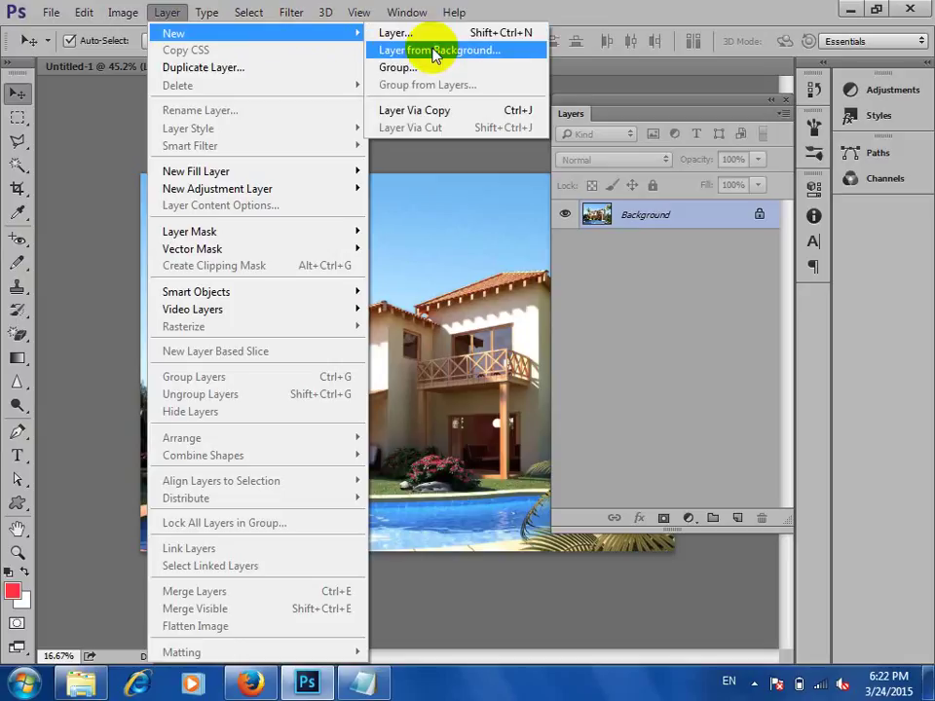
click(434, 50)
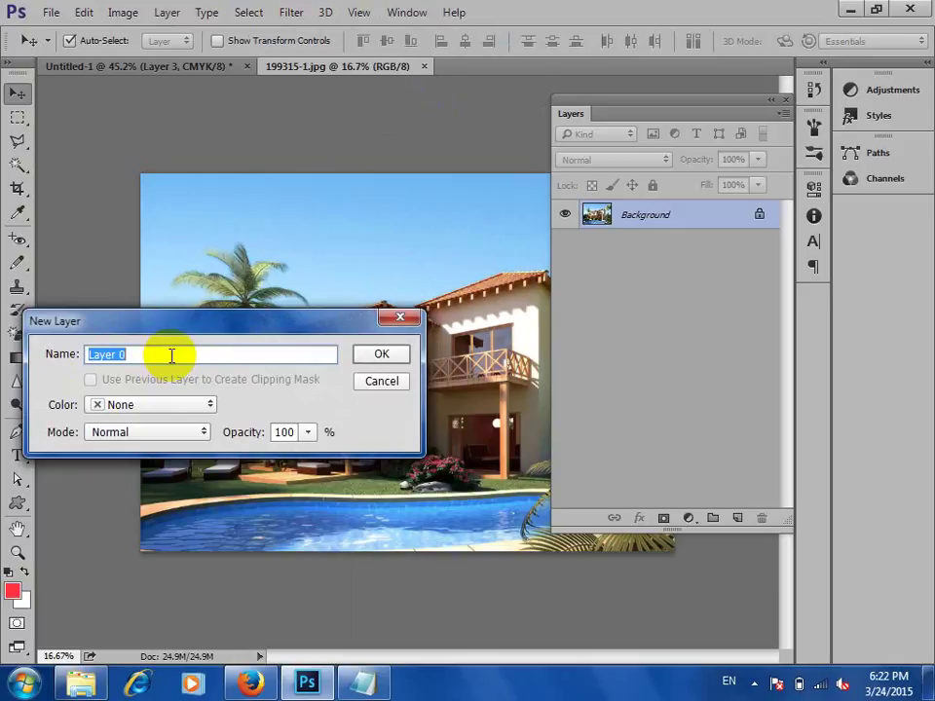
click(367, 356)
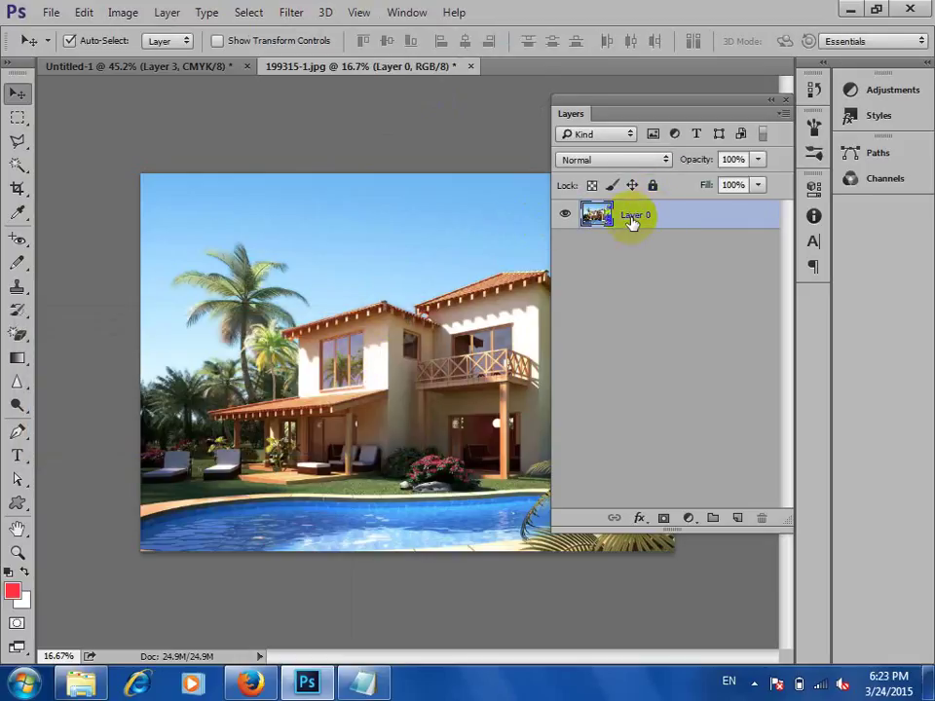
key(ctrl+z)
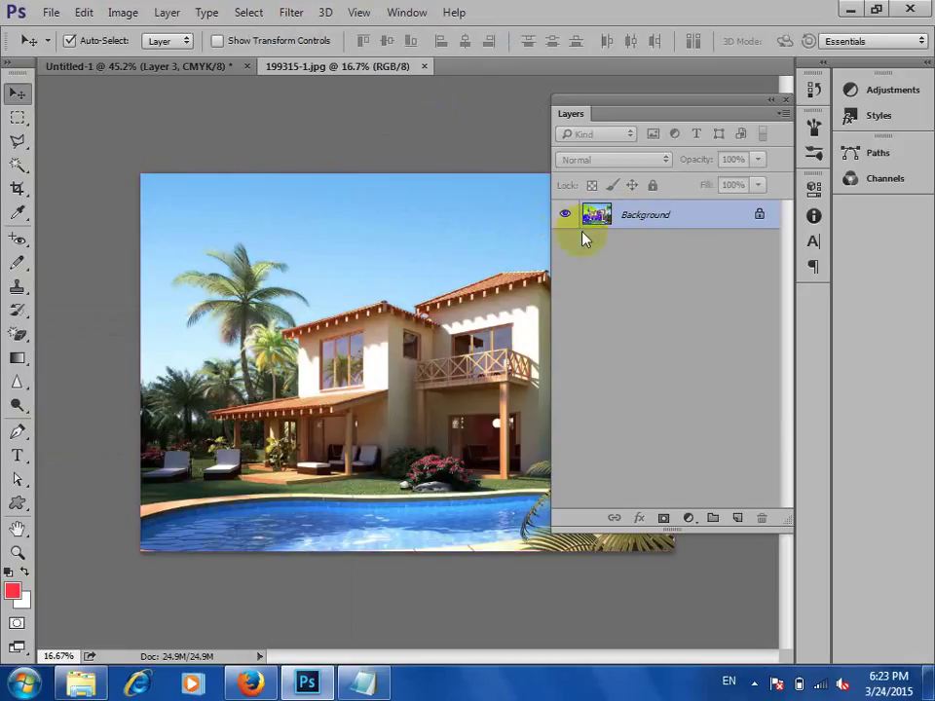
- Unlock the Background directly in the Layers panel to make it a regular layer, and apply Lock All to it
double_click(662, 218)
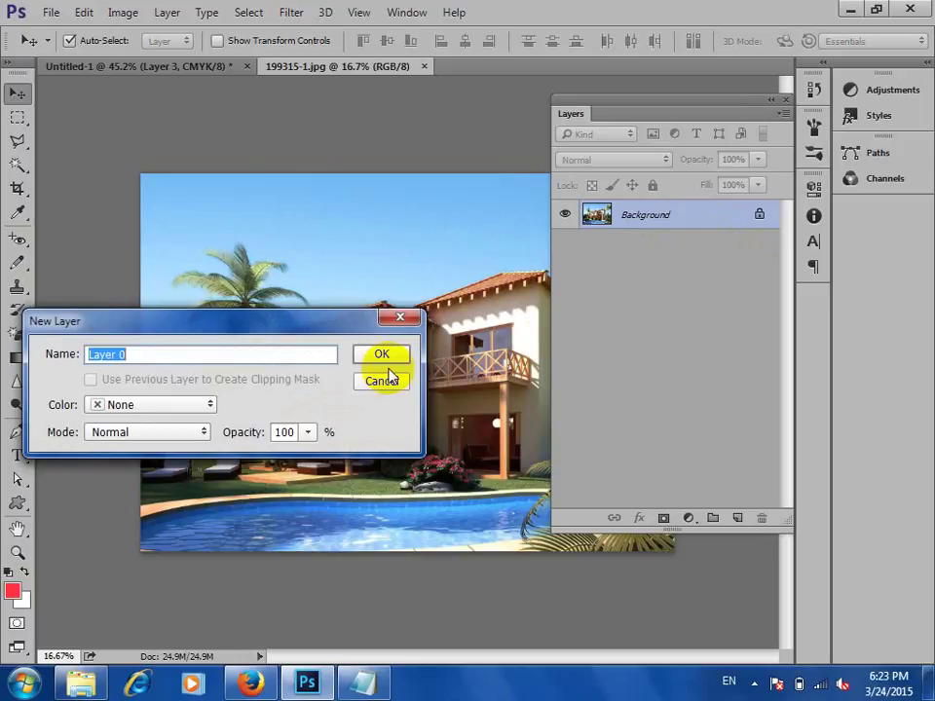
click(399, 382)
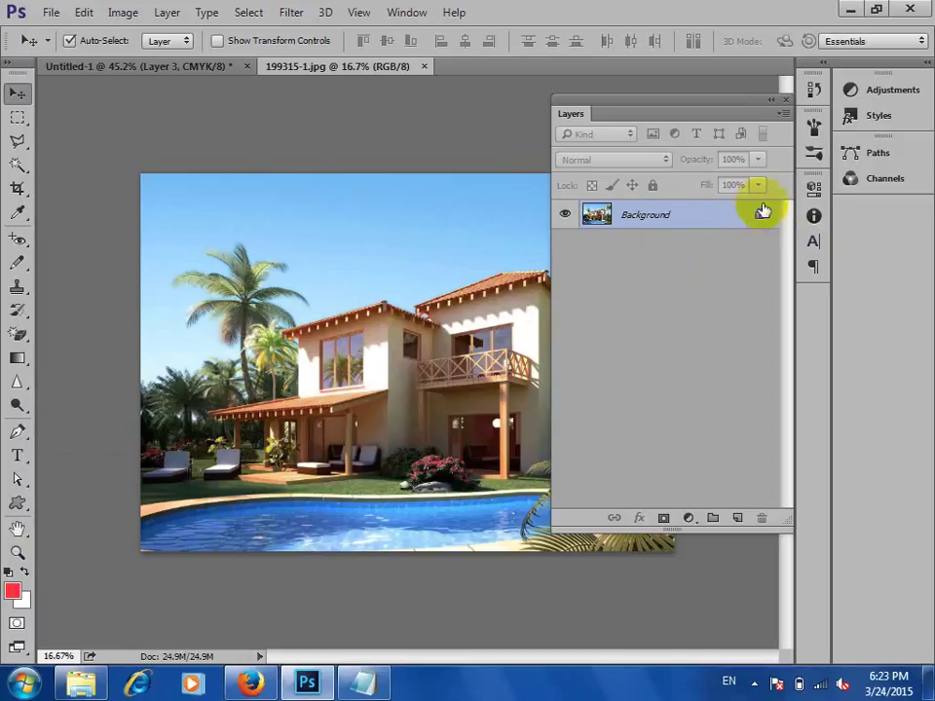
click(760, 217)
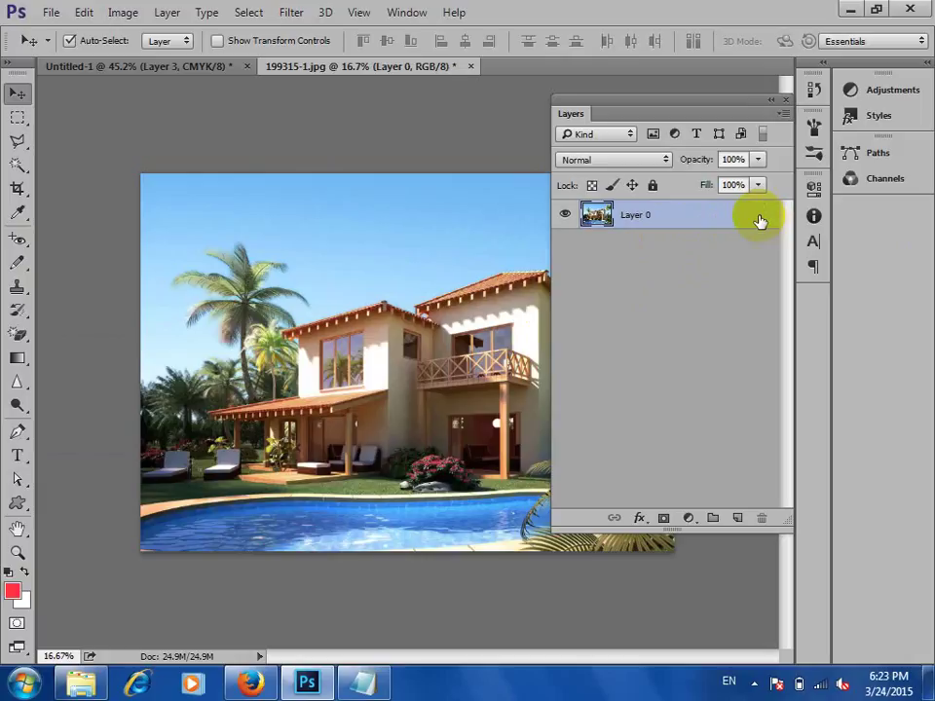
click(653, 185)
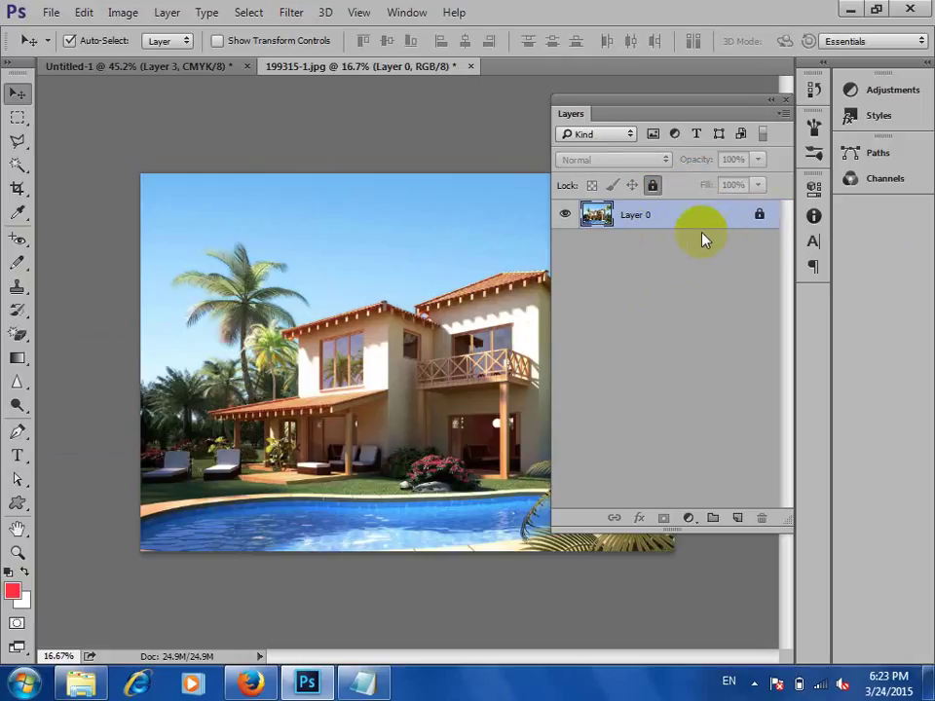
- Undo both the full lock and the unlocking of the Background layer
key(ctrl+alt+z)
key(ctrl+alt+z)
key(ctrl+shift+z)
key(ctrl+shift+z)
key(ctrl+alt+z)
key(ctrl+alt+z)
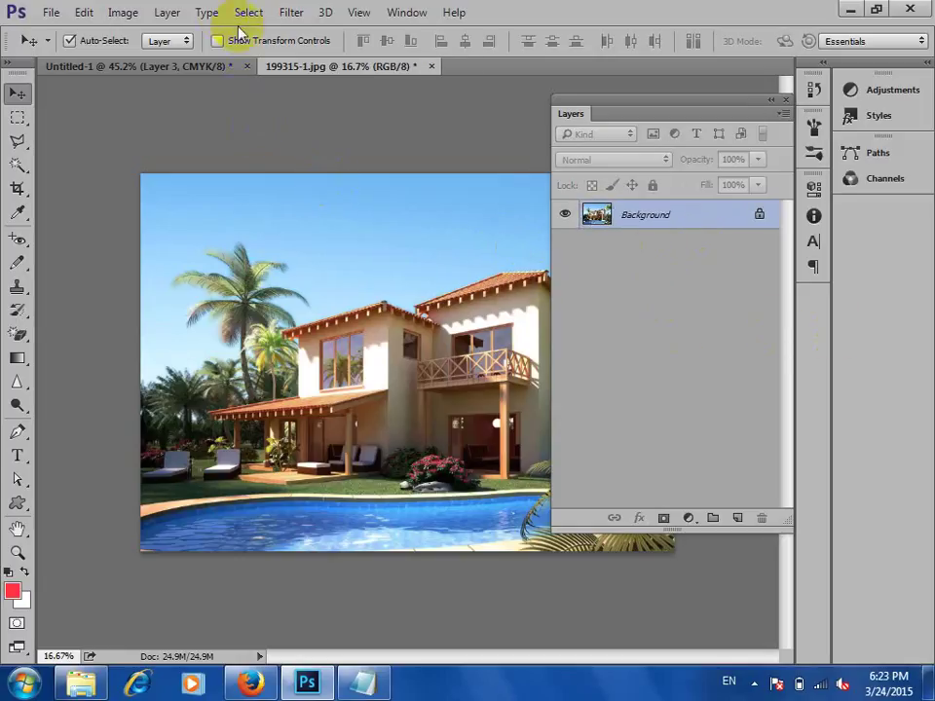
click(167, 12)
mouse_move(319, 31)
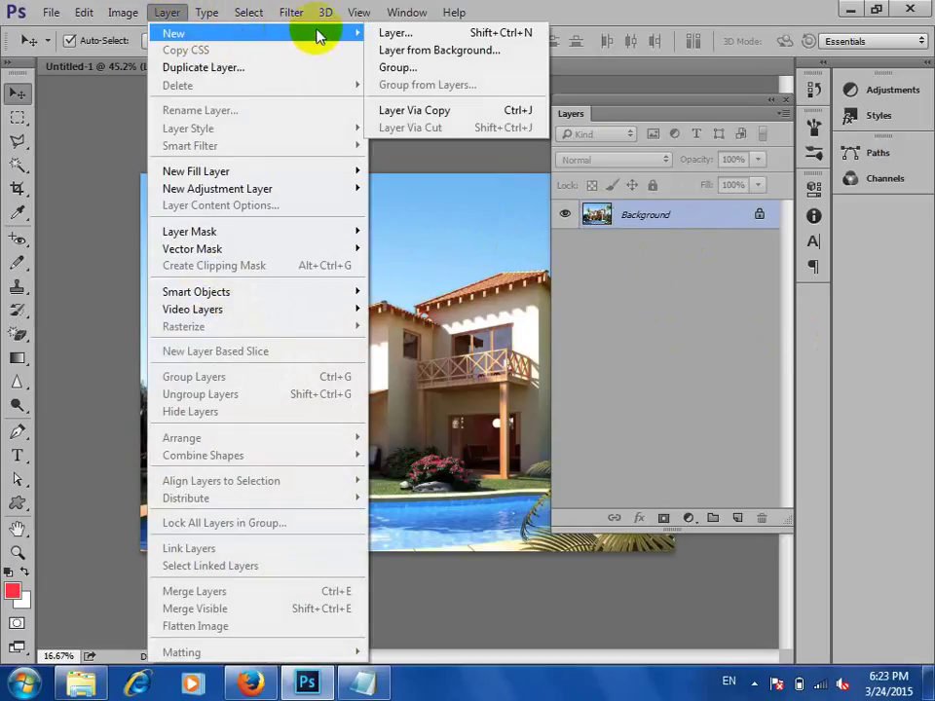
click(639, 298)
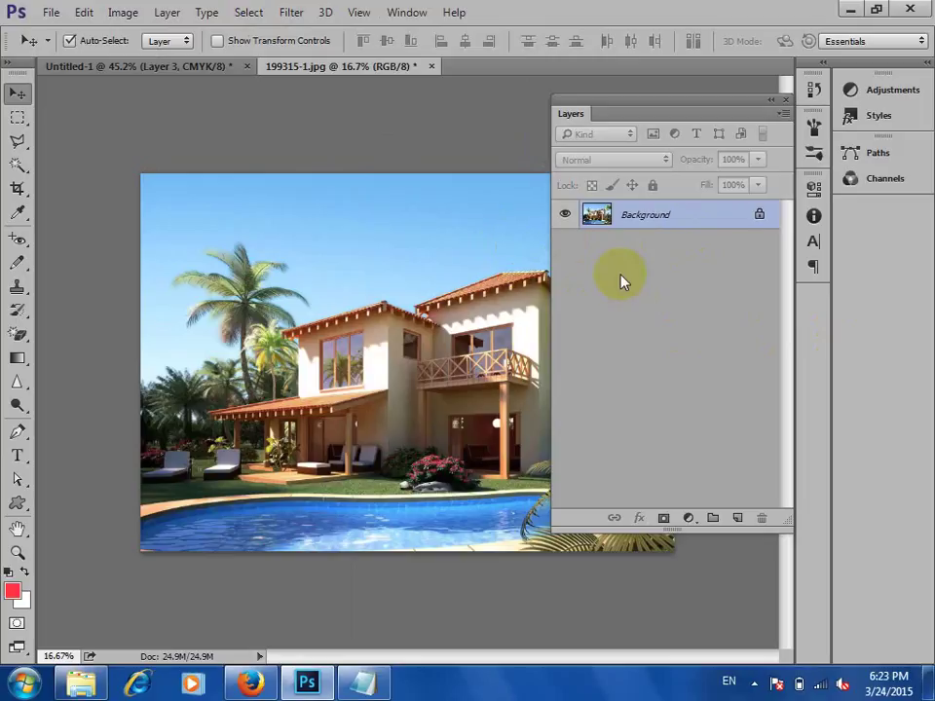
- Create a new layer group named Images with colour None, Pass Through mode and 100% opacity
click(167, 12)
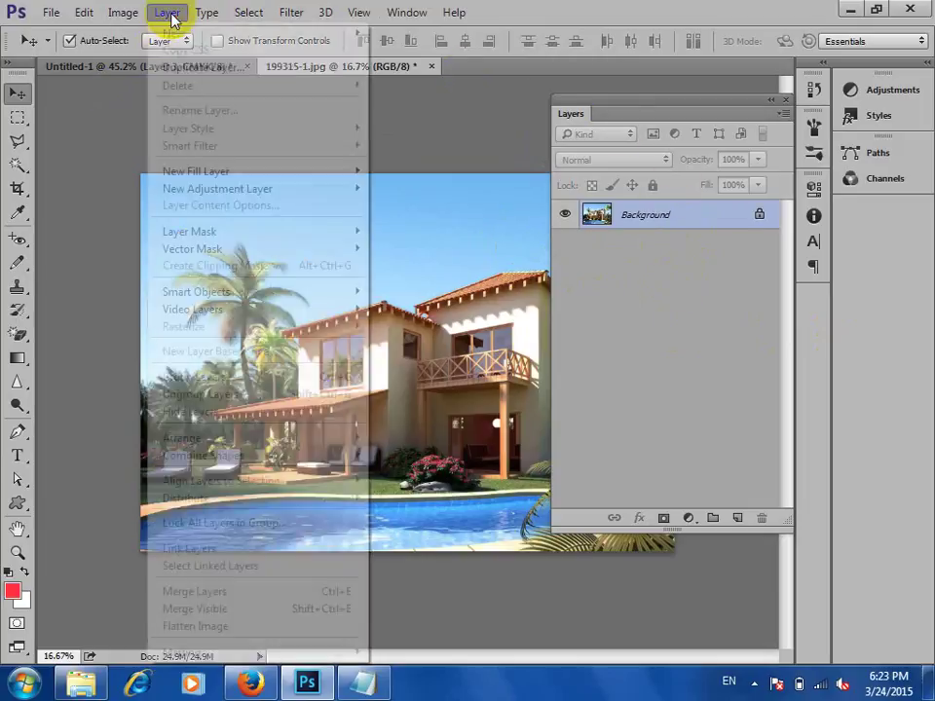
mouse_move(177, 36)
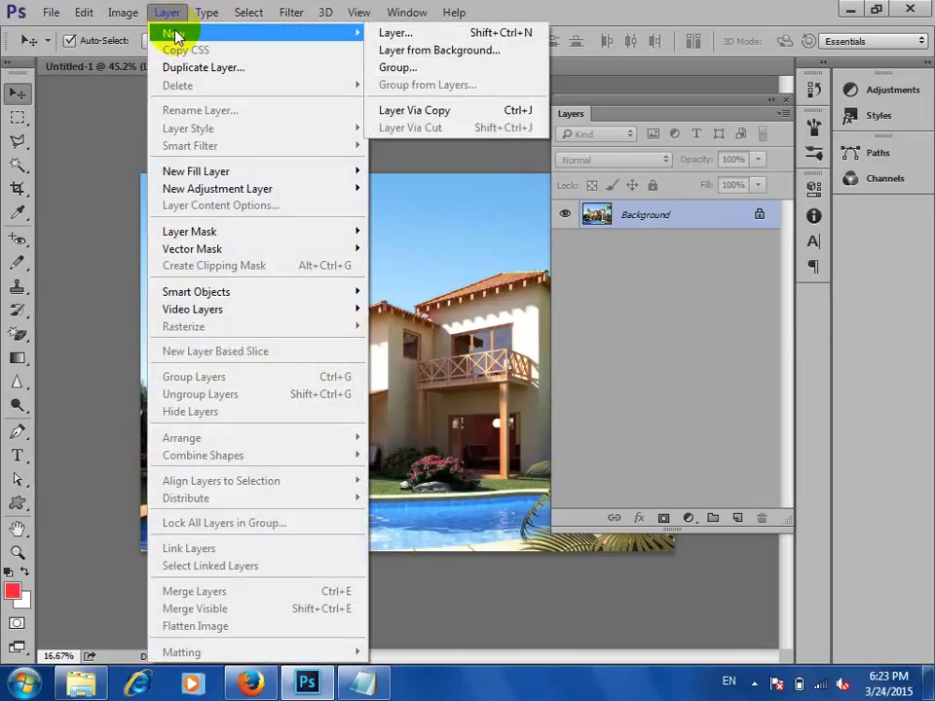
click(434, 70)
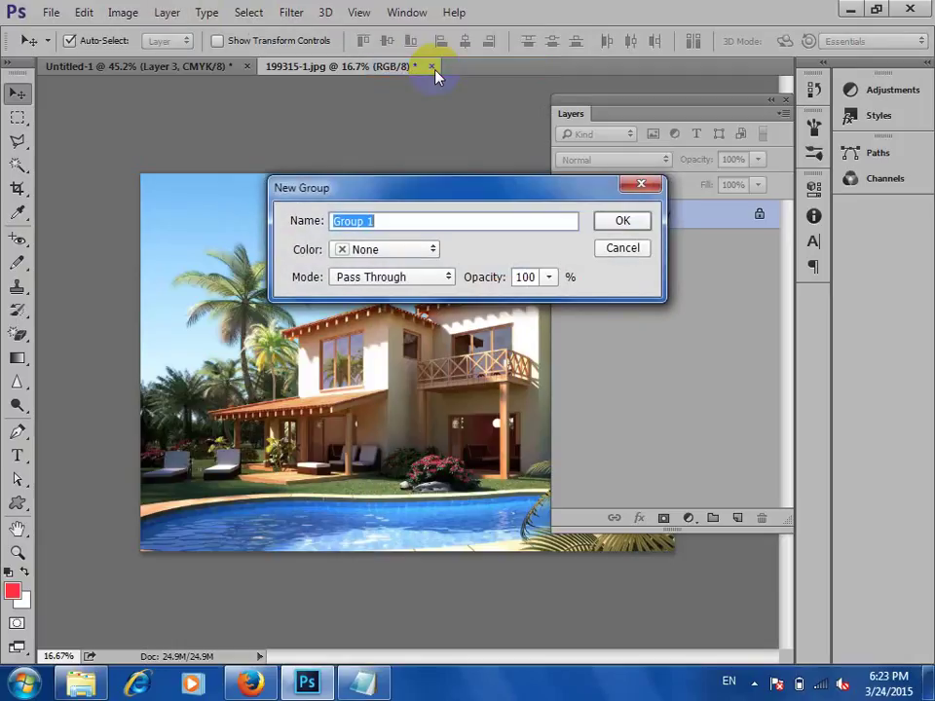
text(Images)
click(623, 222)
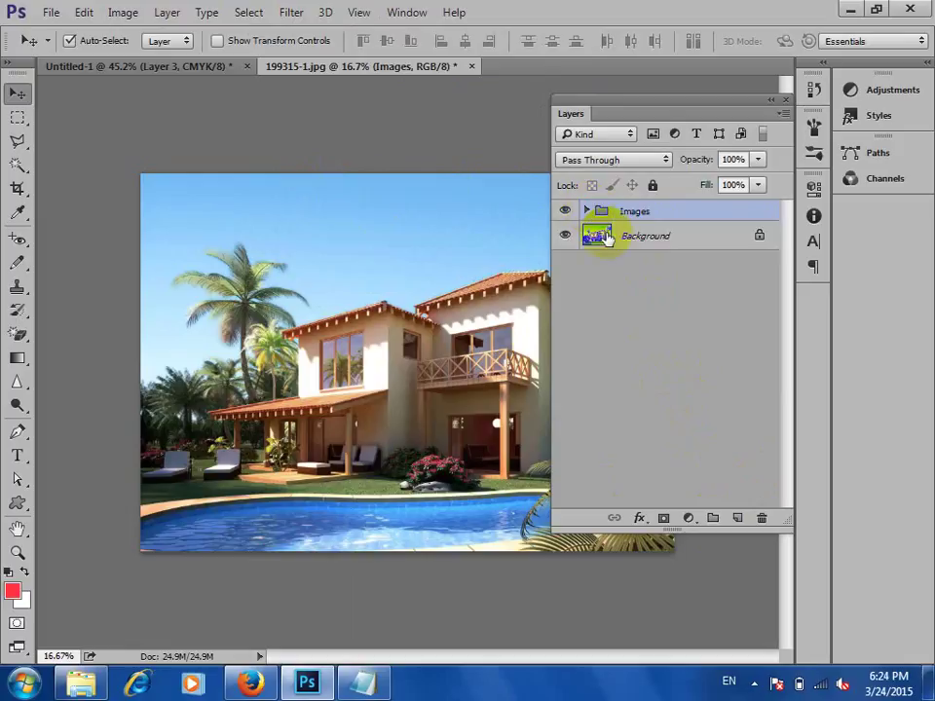
- Add a new blank layer above the Images group using the New Layer dialog
click(167, 11)
mouse_move(247, 35)
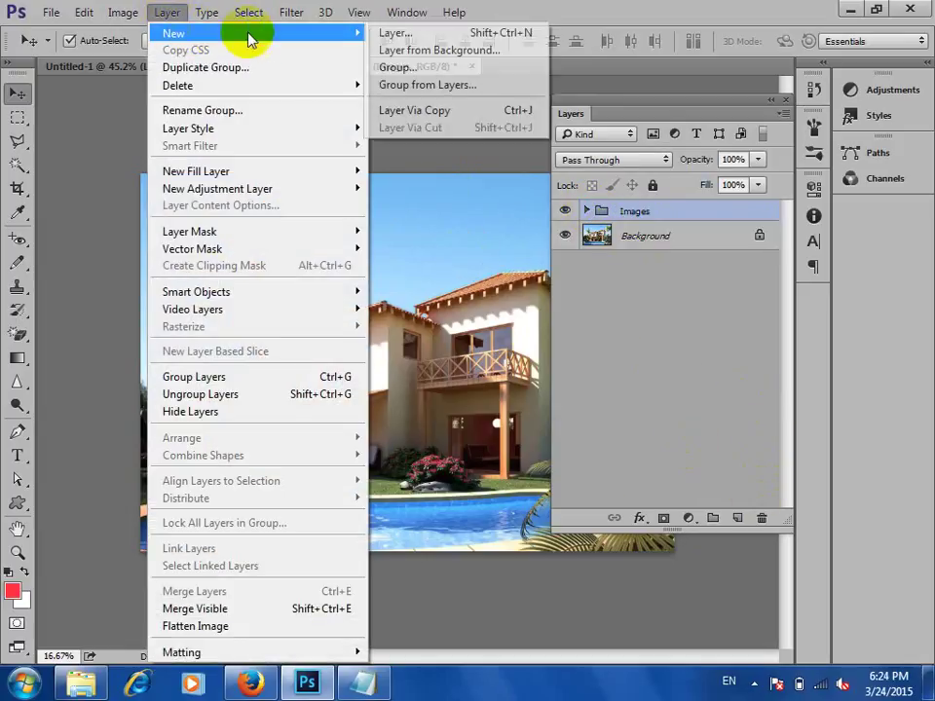
click(418, 32)
click(388, 357)
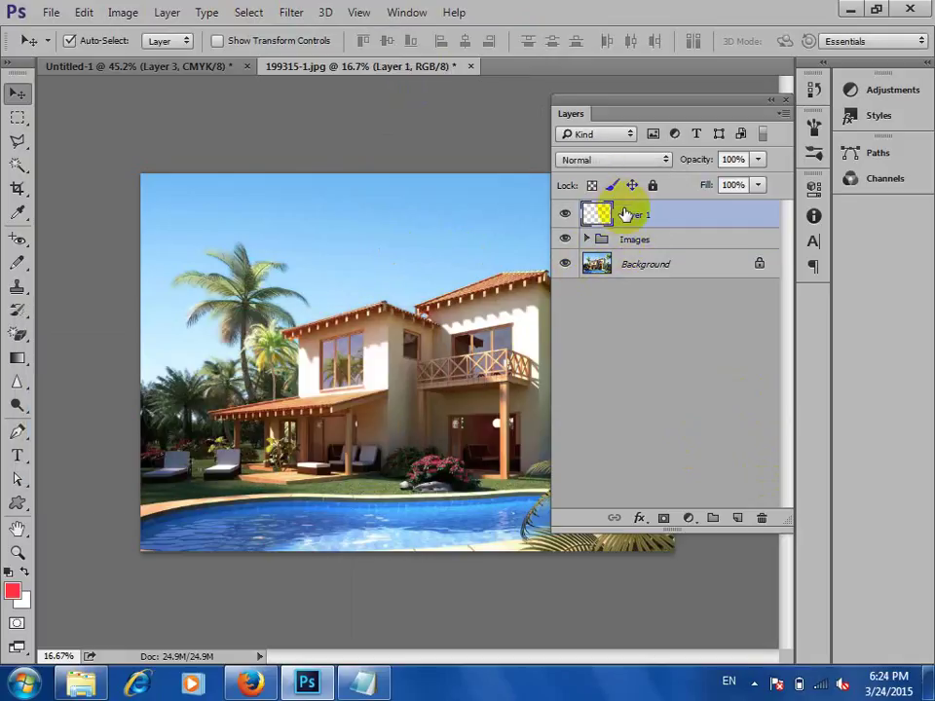
- Expand and select the Images group, and create a blank layer inside it with colour None, Normal mode and 100% opacity
click(588, 240)
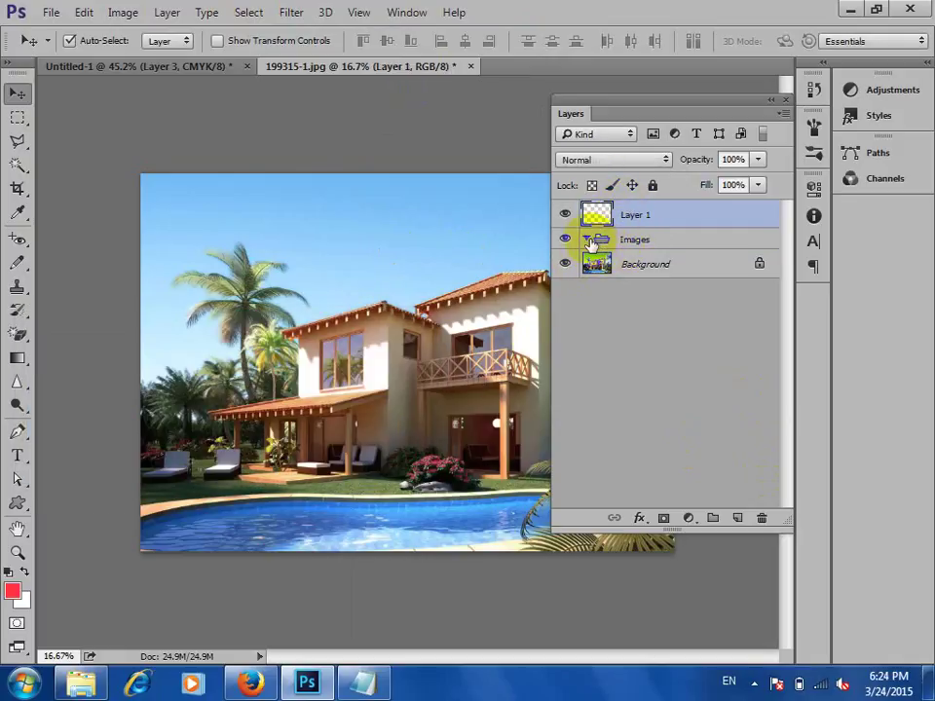
click(606, 240)
click(166, 12)
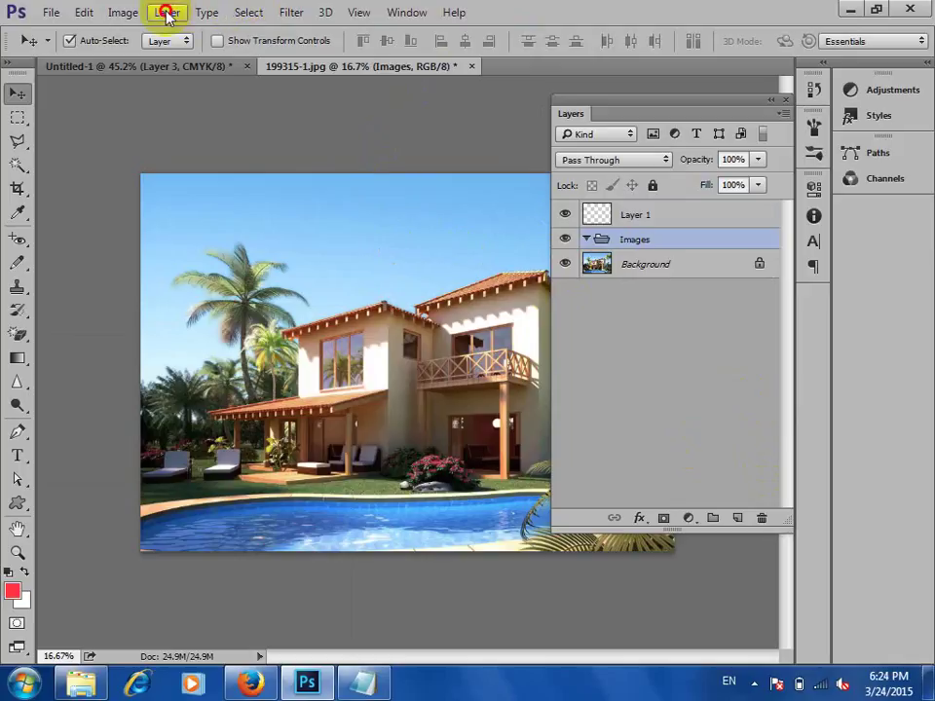
mouse_move(191, 31)
click(393, 33)
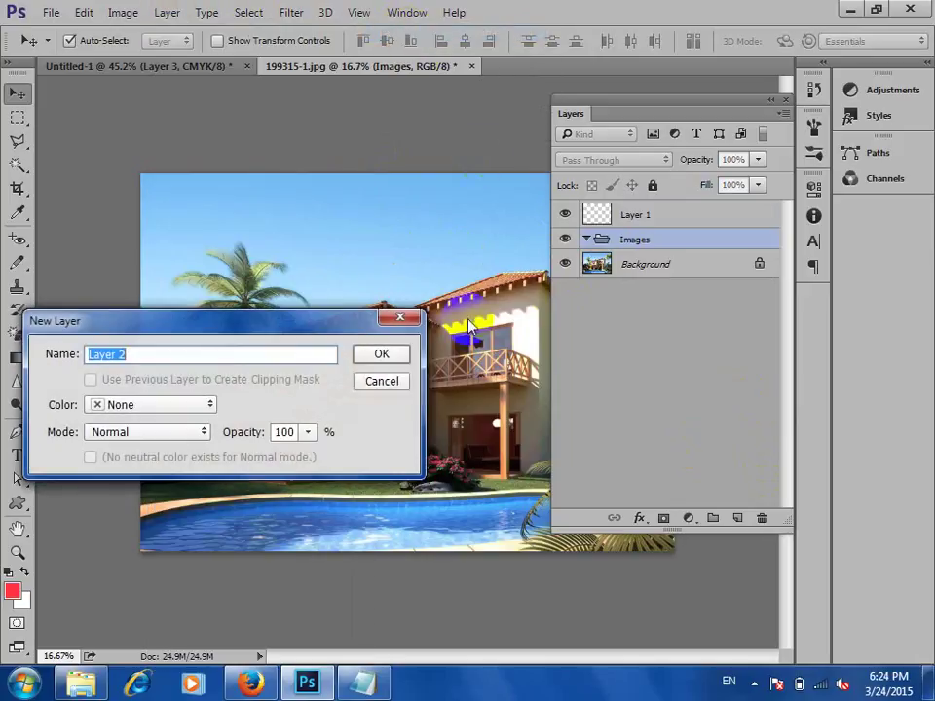
click(378, 355)
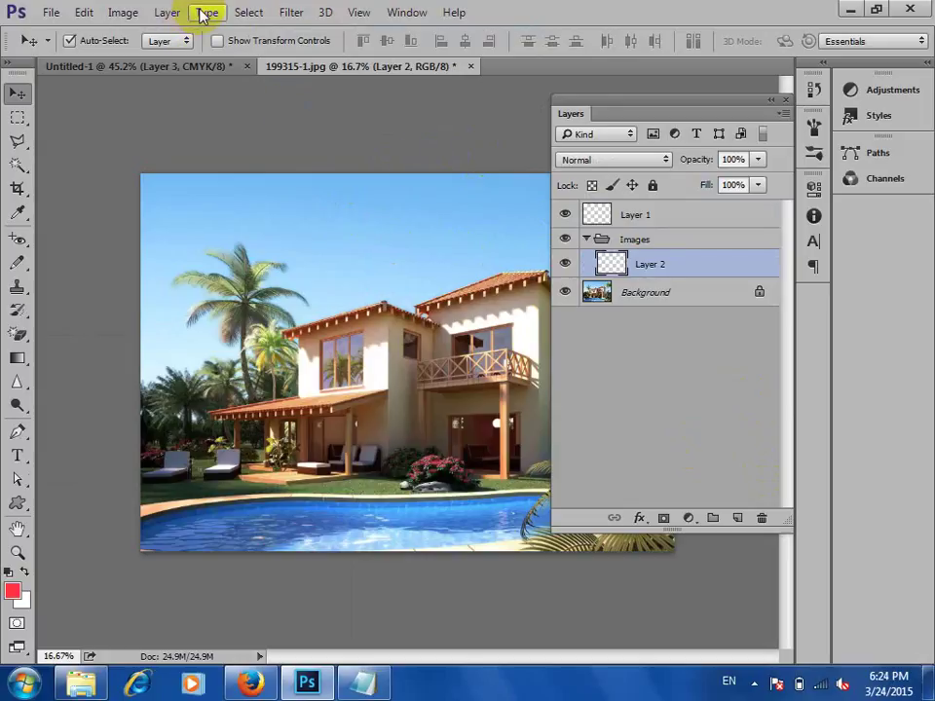
- Add a second blank layer inside the Images group, above Layer 2
click(166, 12)
mouse_move(345, 32)
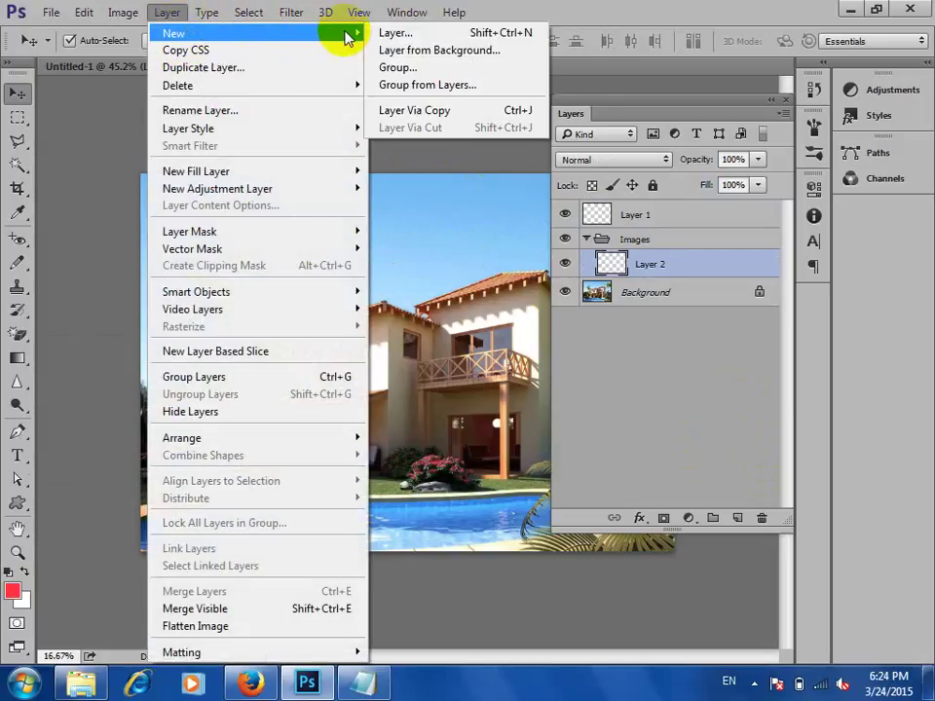
click(395, 34)
click(394, 354)
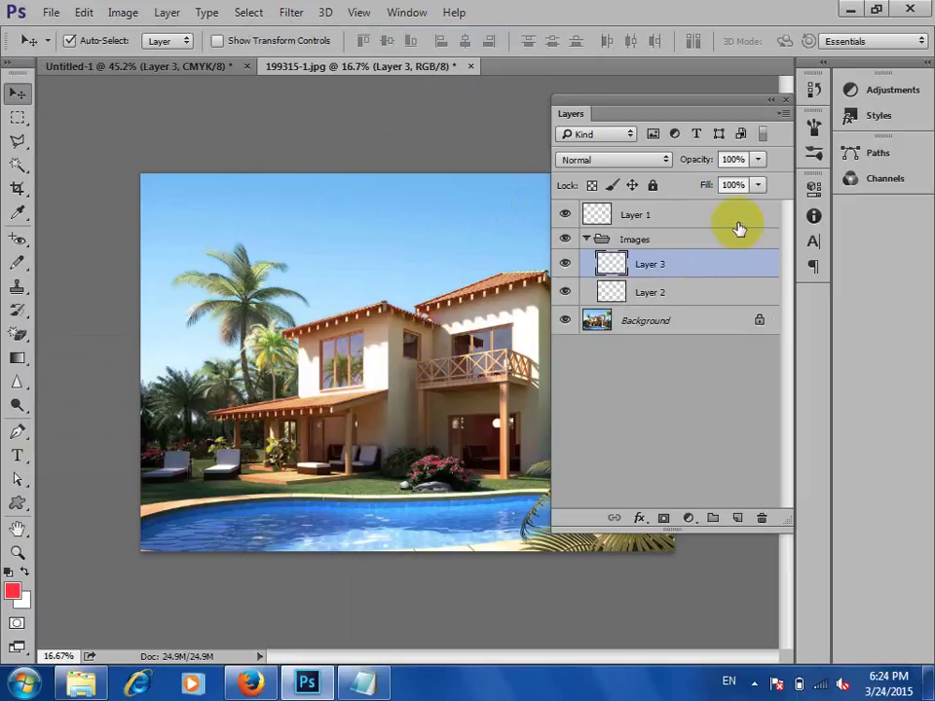
- Move Layer 1 into the collapsed Images group and expand the group to show its layers
click(631, 217)
click(589, 240)
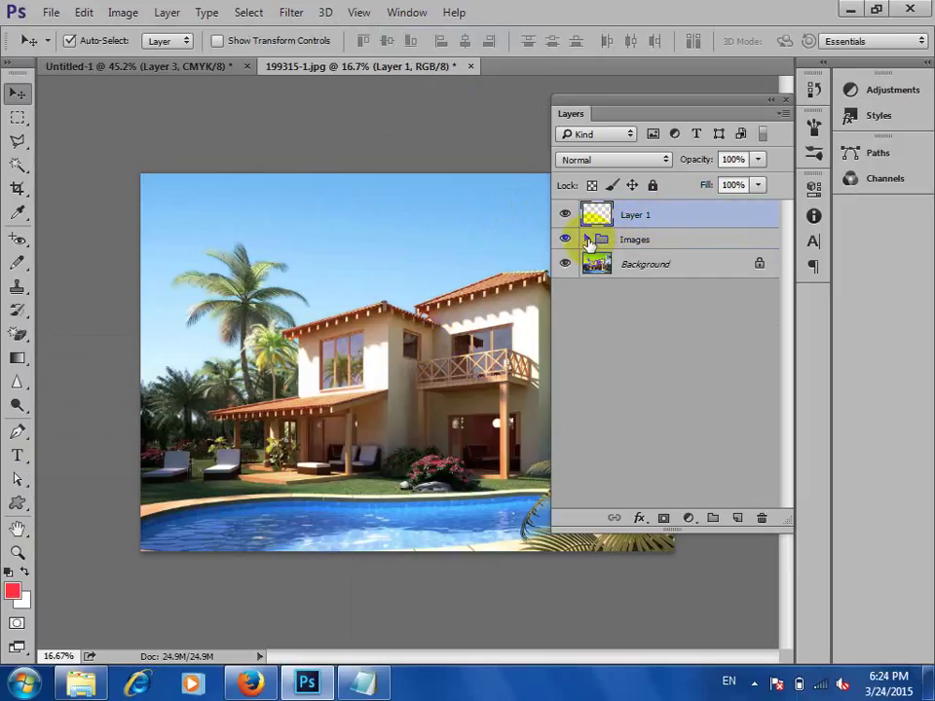
drag(626, 212, 638, 243)
click(587, 211)
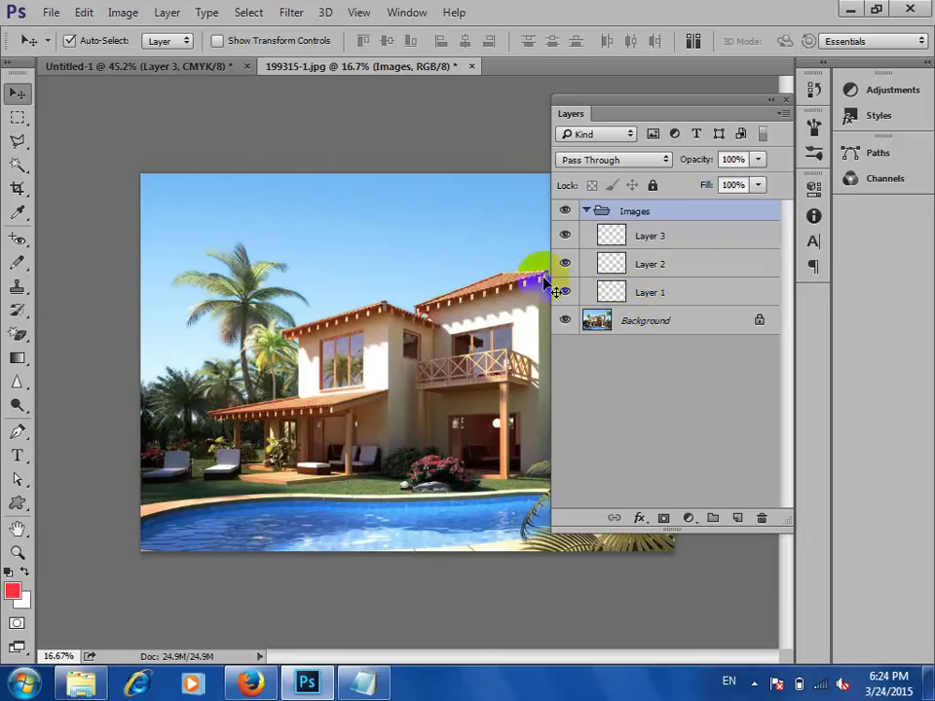
- Collapse the Images group and ungroup its layers
click(585, 211)
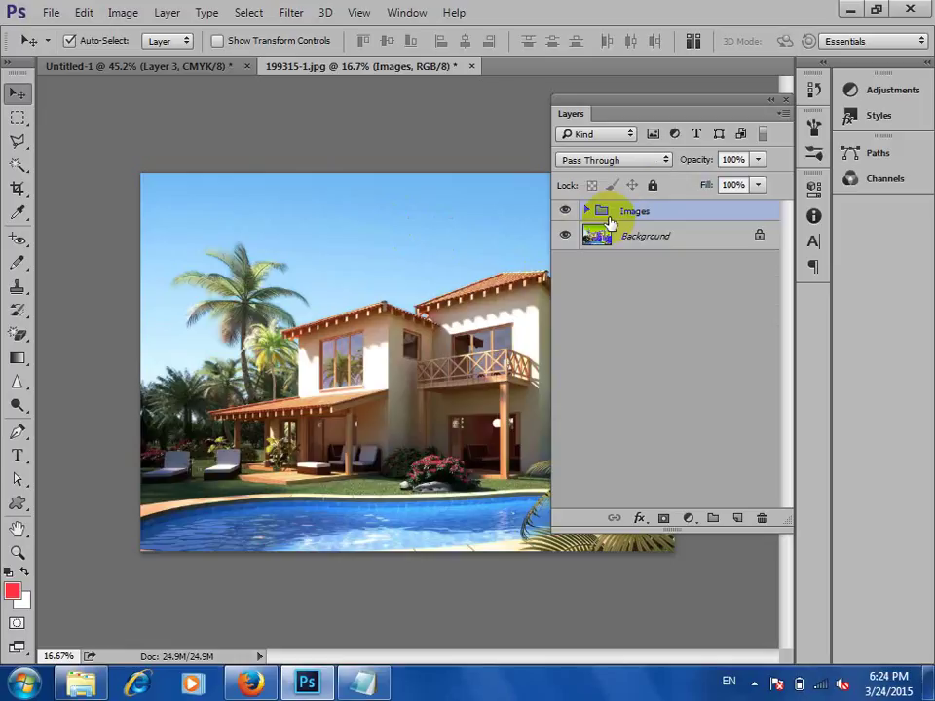
click(169, 13)
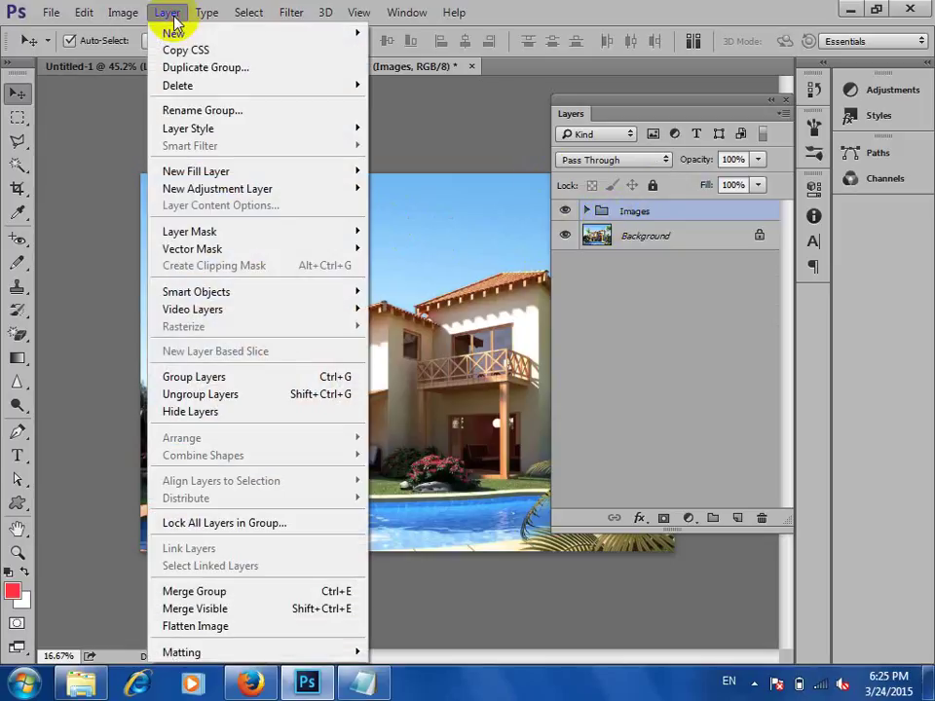
click(245, 400)
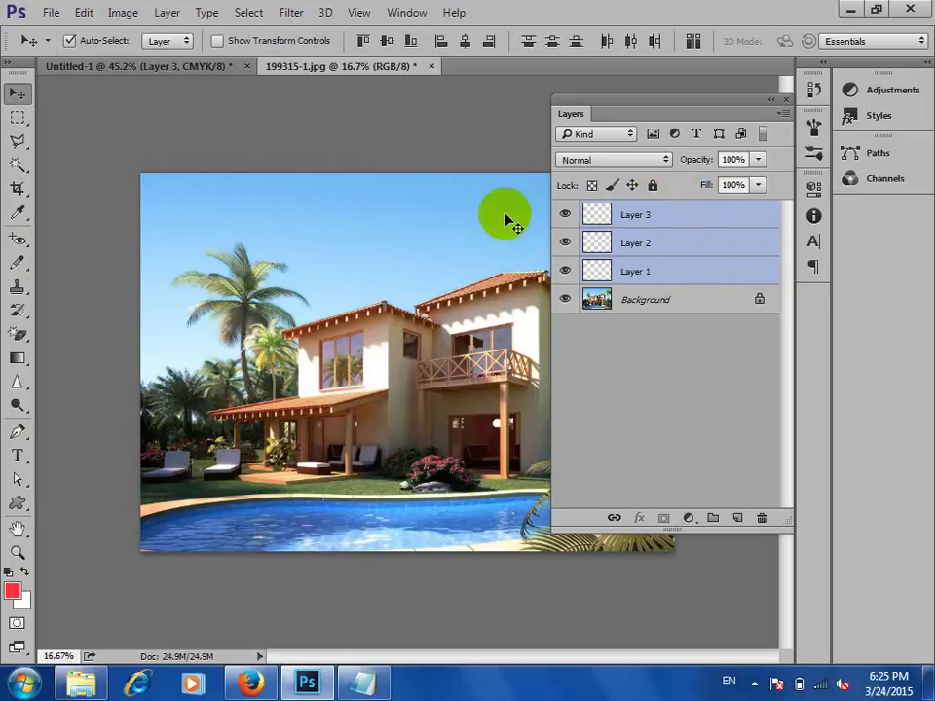
- Group Layers 1, 2 and 3 into a new group named images with colour None, Pass Through mode and 100% opacity, and expand it
click(168, 12)
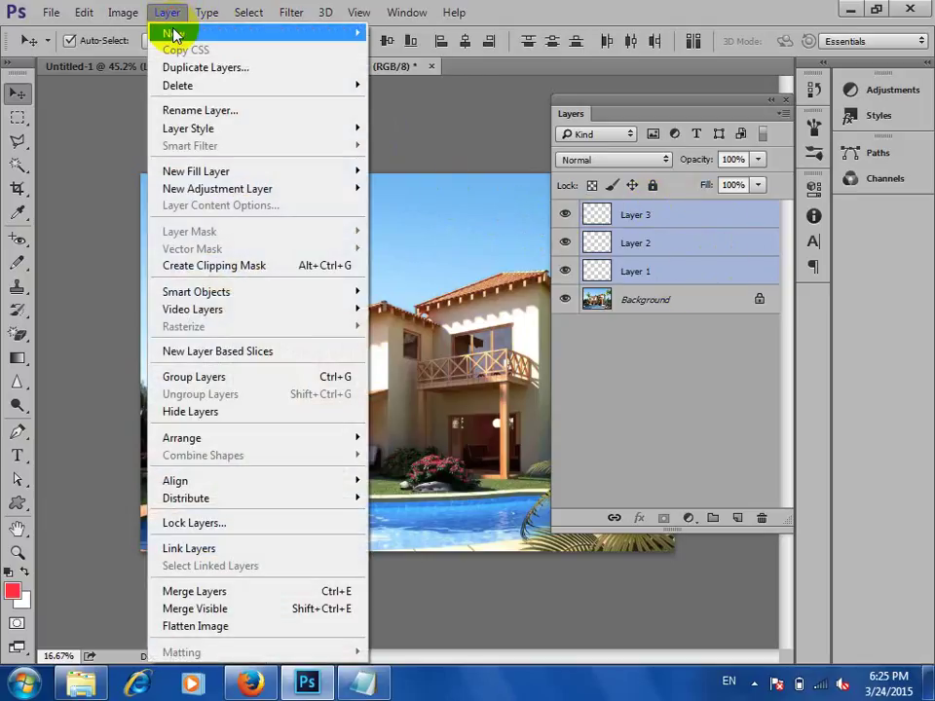
mouse_move(203, 29)
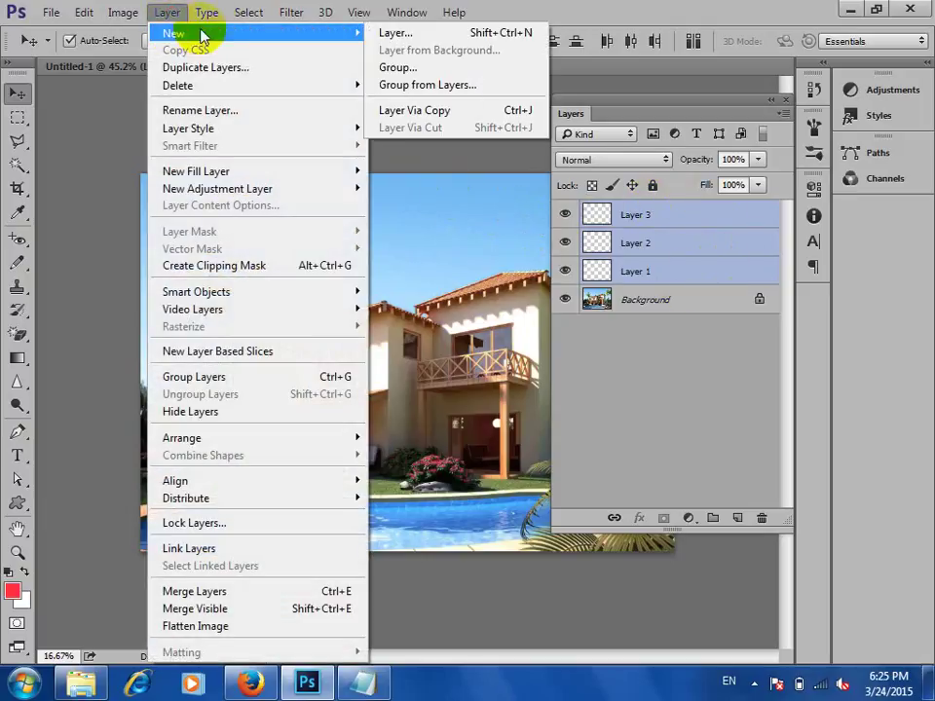
click(495, 86)
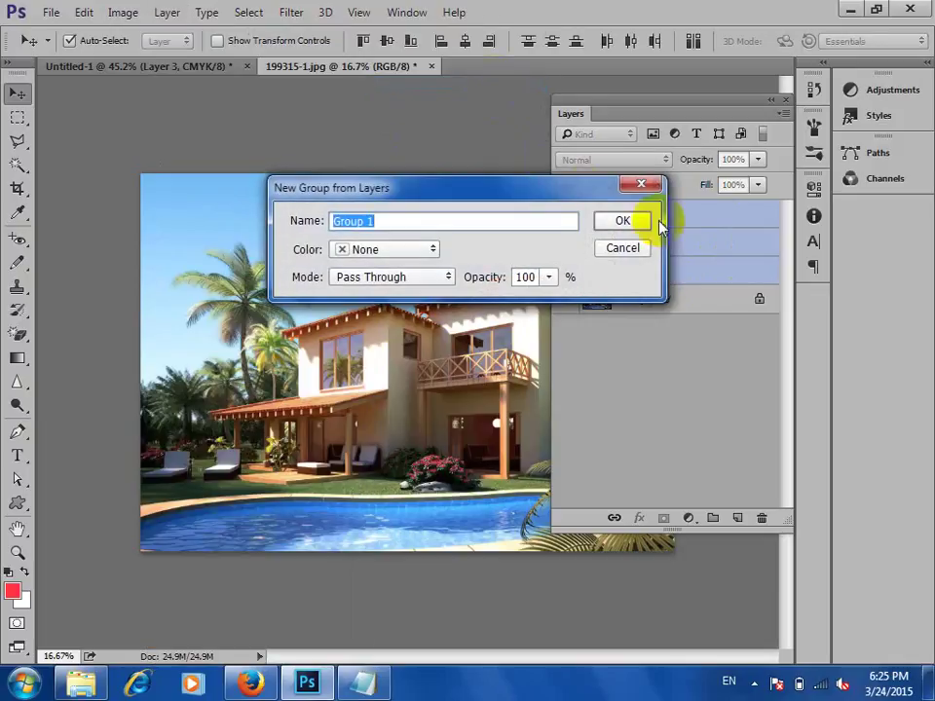
key(BackSpace)
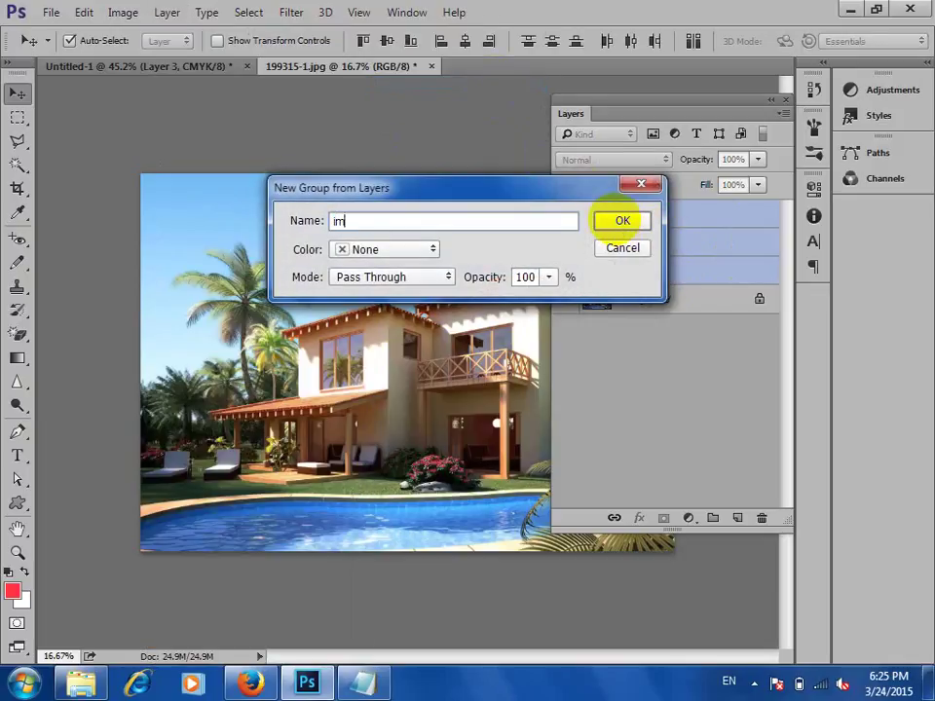
text(images)
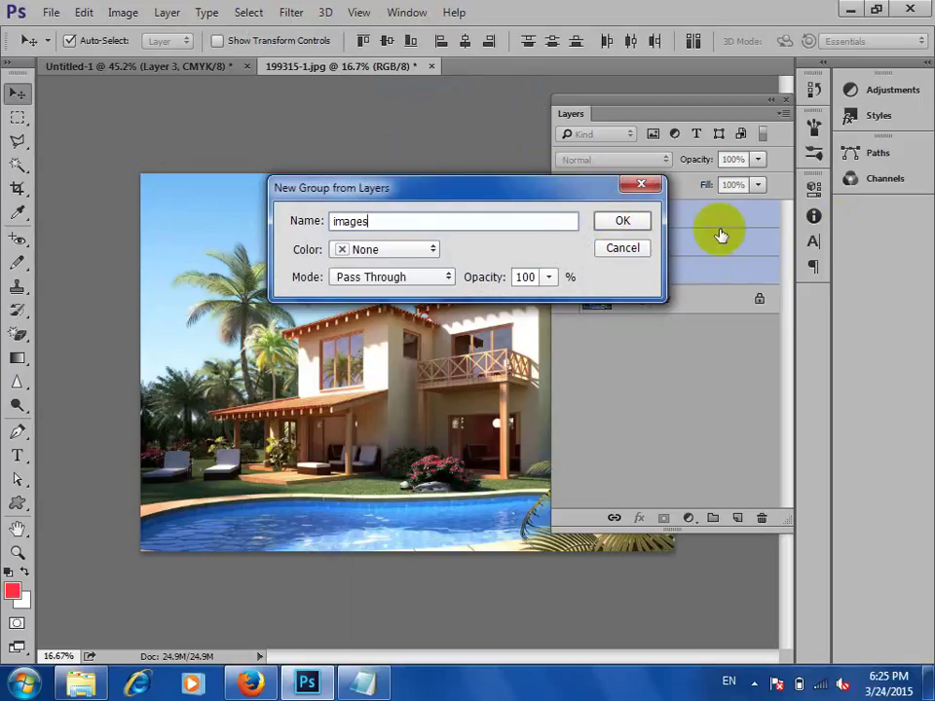
click(629, 228)
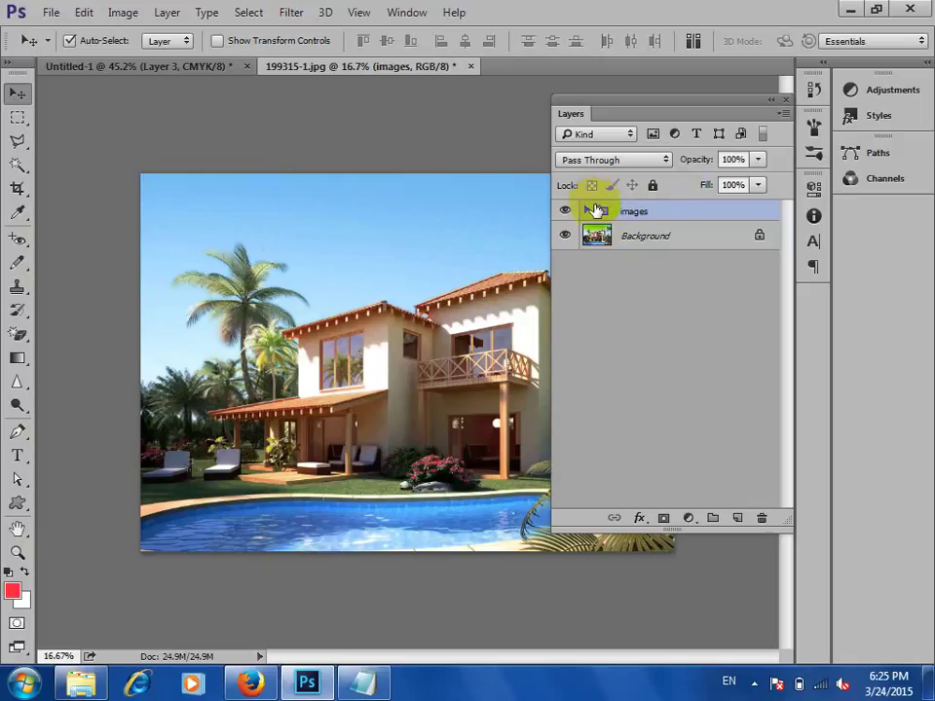
click(587, 211)
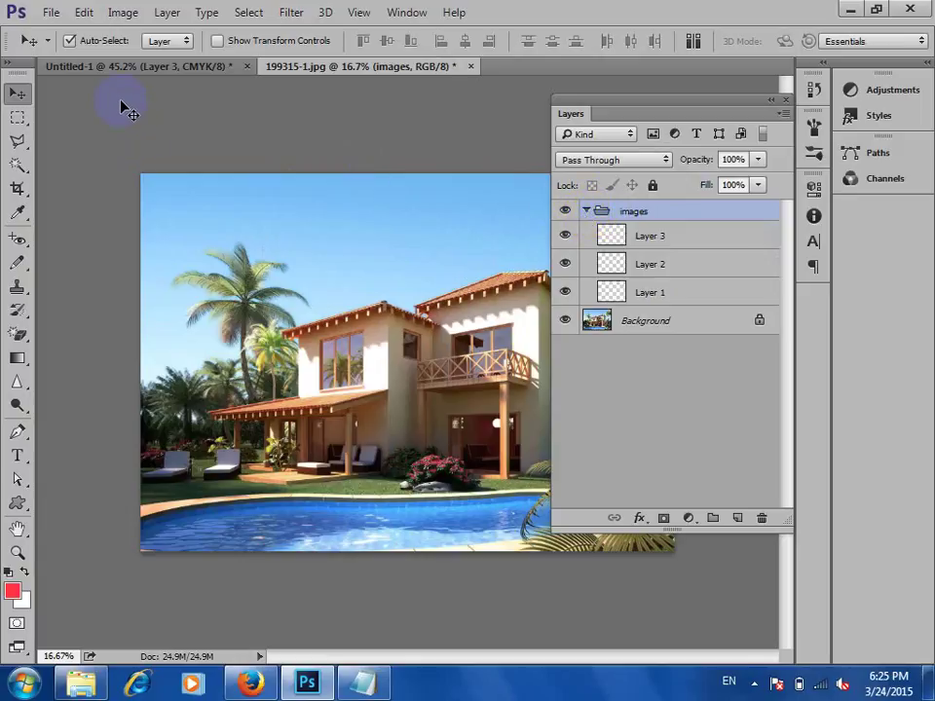
- Ungroup the images group's layers and close 199315-1.jpg without saving changes
key(ctrl+shift+g)
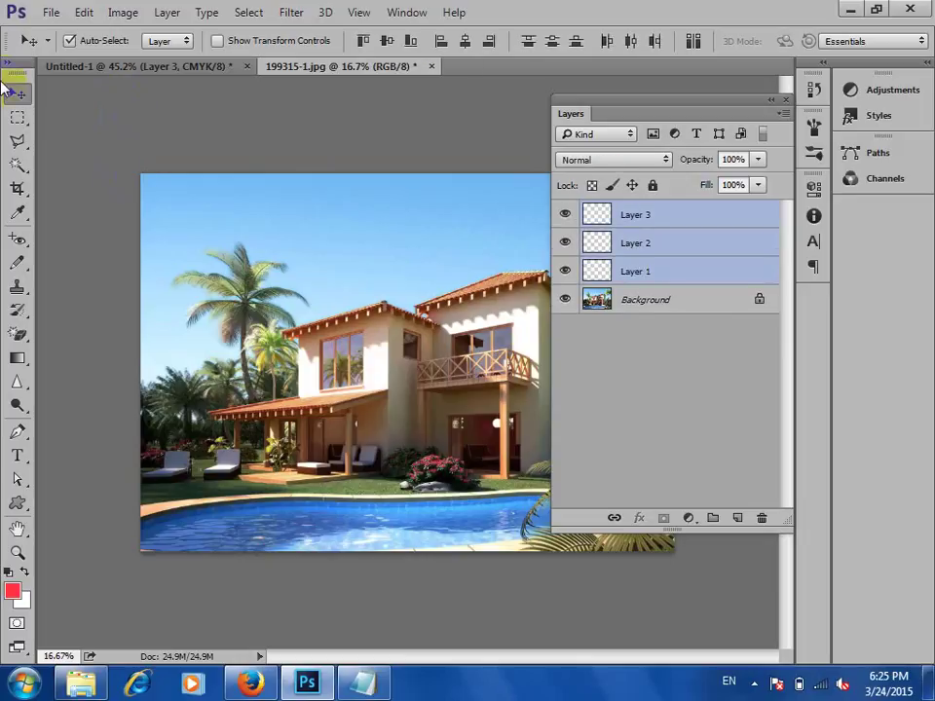
click(165, 13)
mouse_move(345, 41)
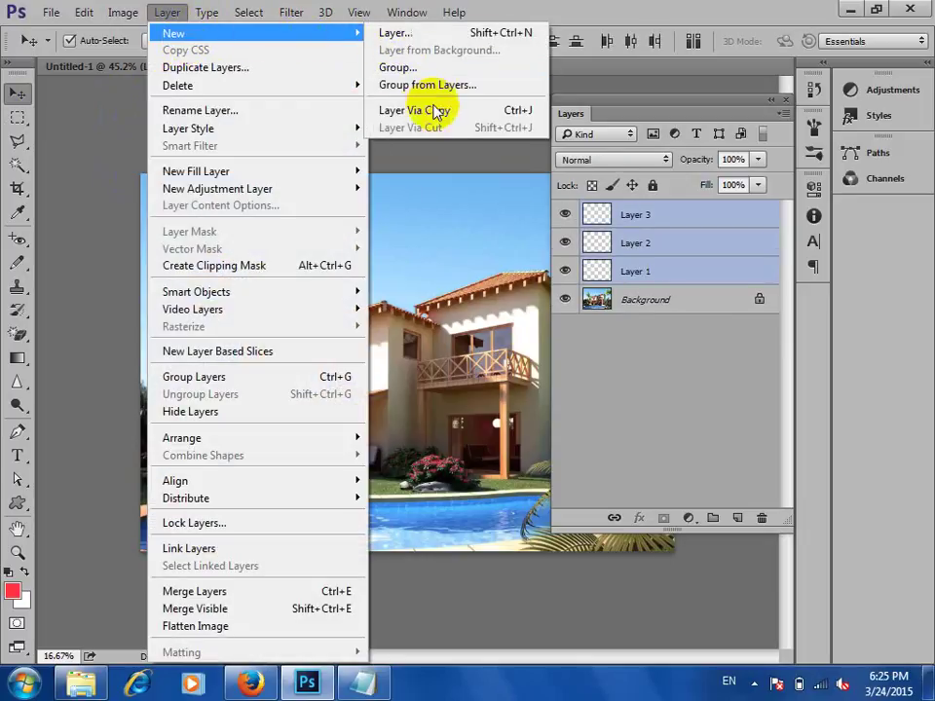
click(612, 39)
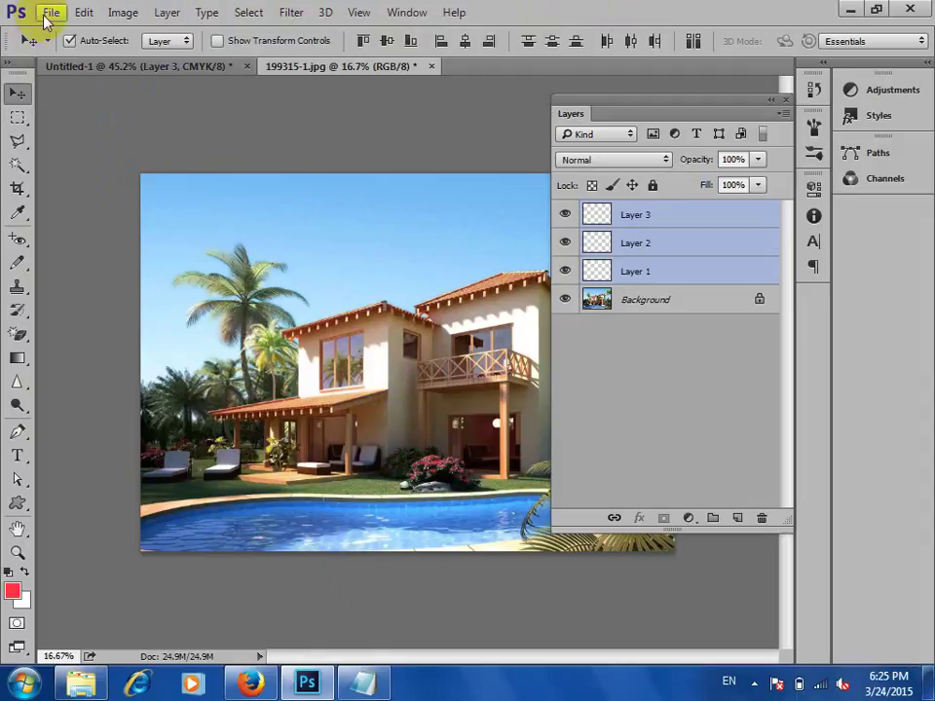
click(432, 66)
click(469, 270)
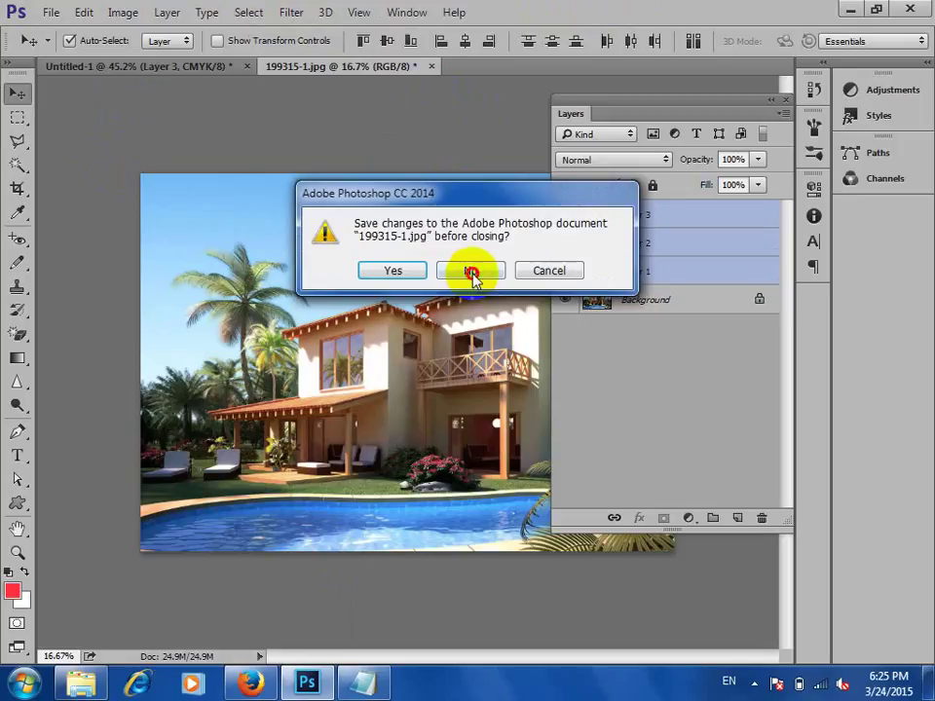
- Open beautiful_nature_wallpaper_99.jpg from the All images folder inside Graphic Design on the DATA (D:) drive
click(65, 13)
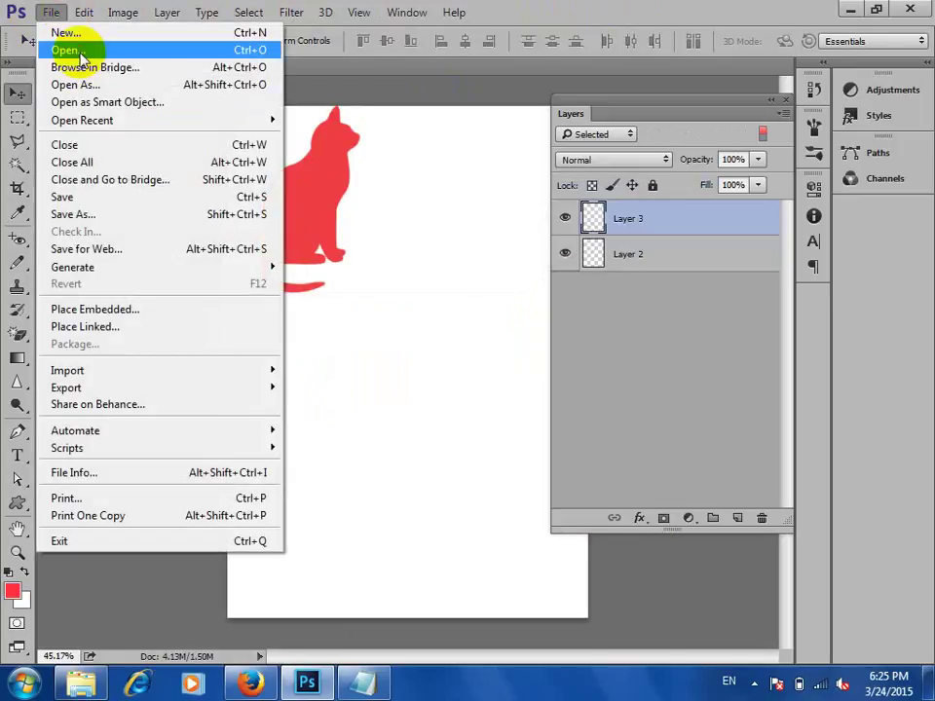
click(58, 48)
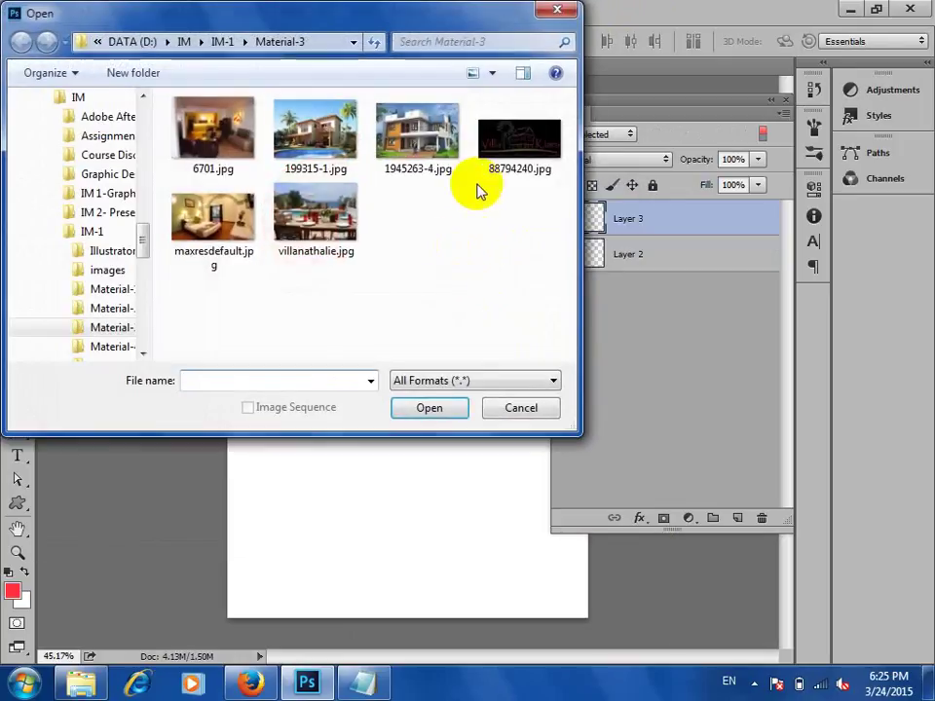
click(135, 42)
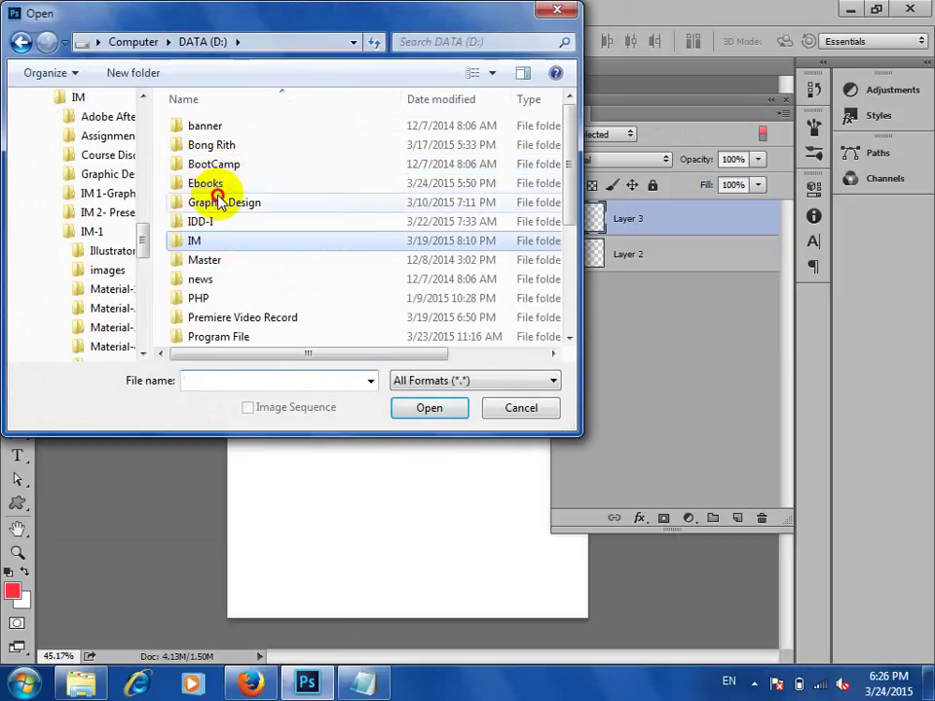
double_click(223, 202)
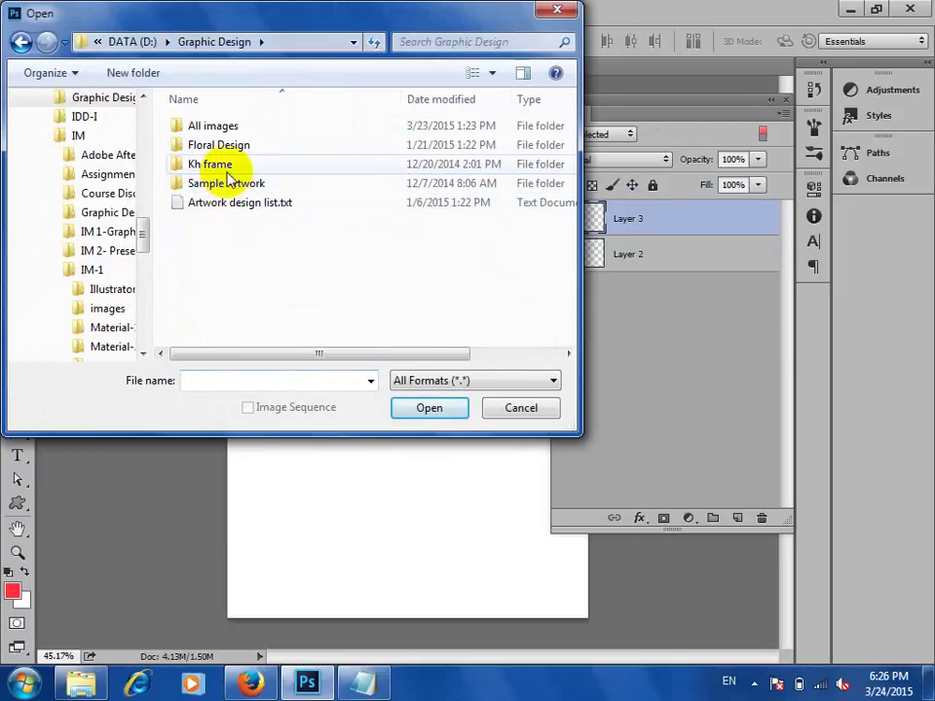
double_click(219, 126)
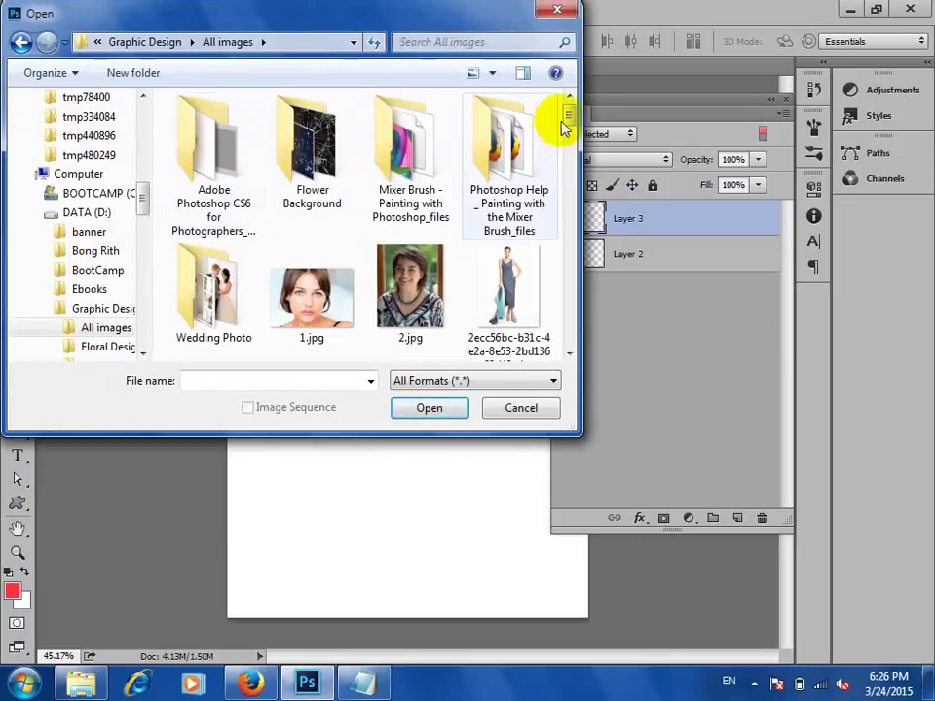
drag(565, 119, 570, 201)
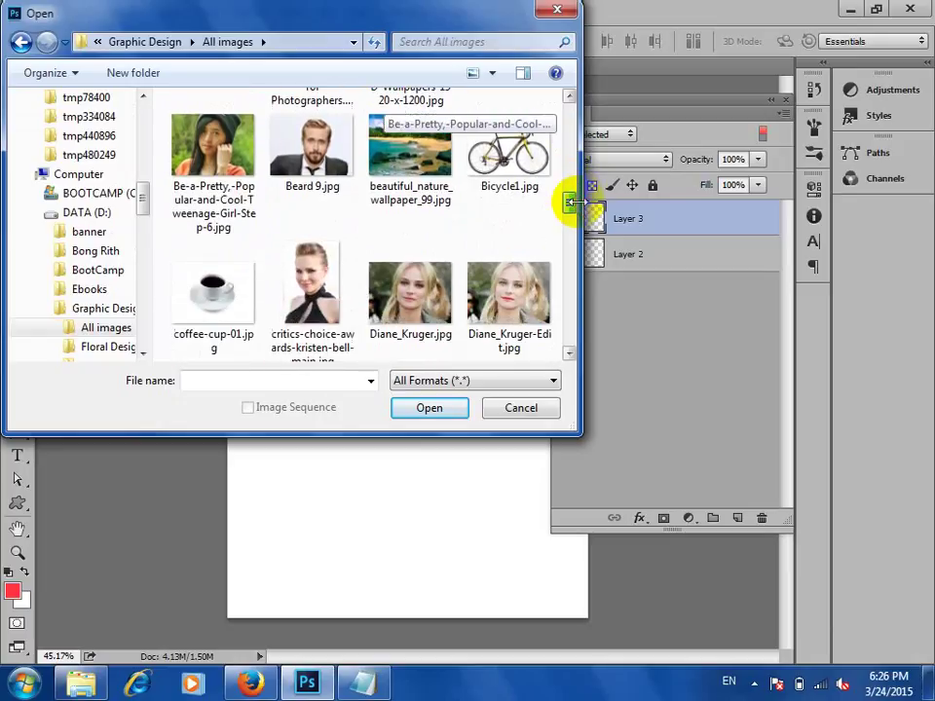
click(410, 146)
click(429, 408)
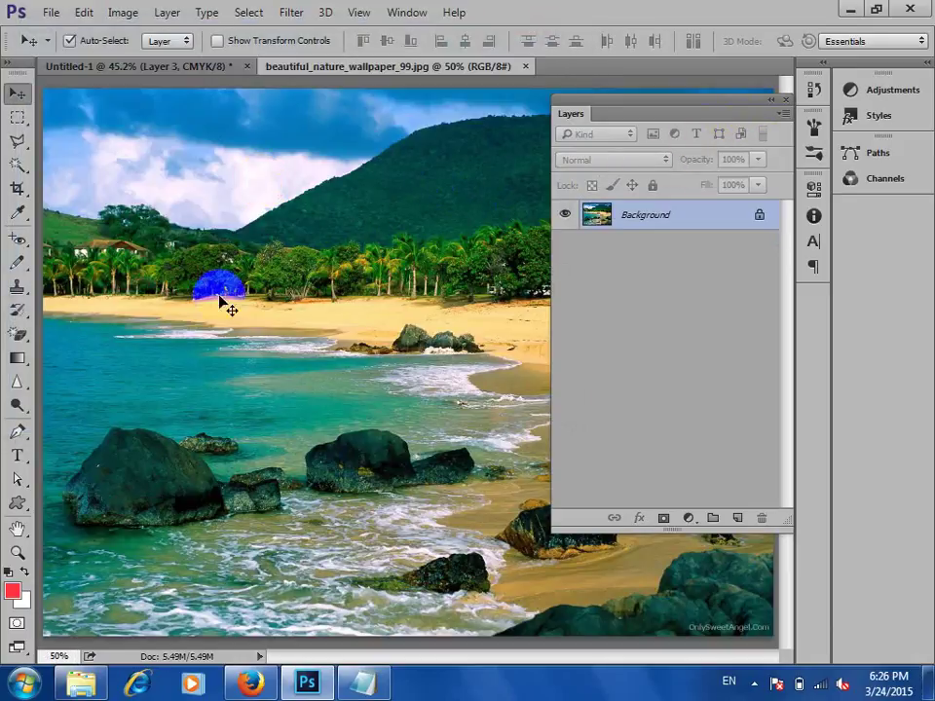
- Draw a freehand Lasso selection with a 20 px feather around the open water above the large rock on the left
click(39, 143)
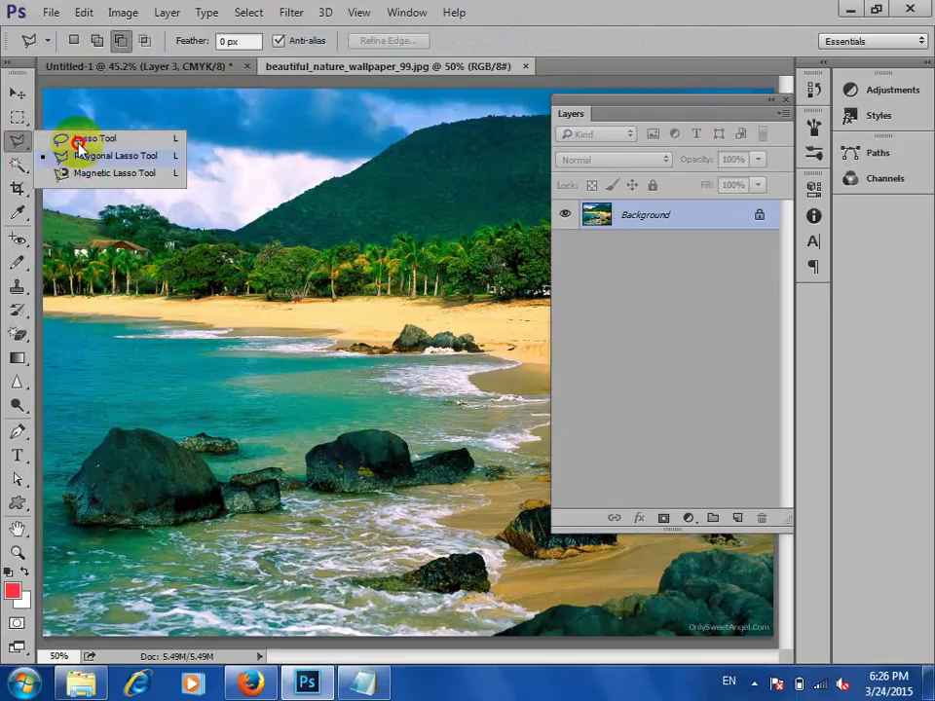
click(79, 139)
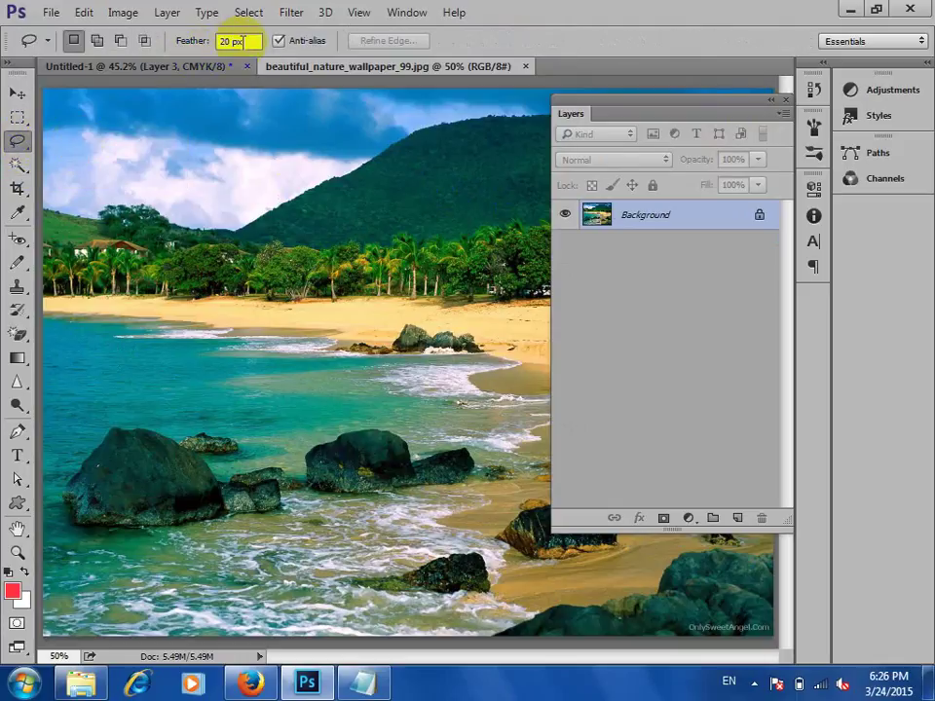
mouse_move(71, 385)
mouse_down()
mouse_move(65, 347)
mouse_move(120, 339)
mouse_move(221, 348)
mouse_move(233, 368)
mouse_move(206, 412)
mouse_move(113, 409)
mouse_move(89, 376)
mouse_up()
drag(166, 378, 149, 385)
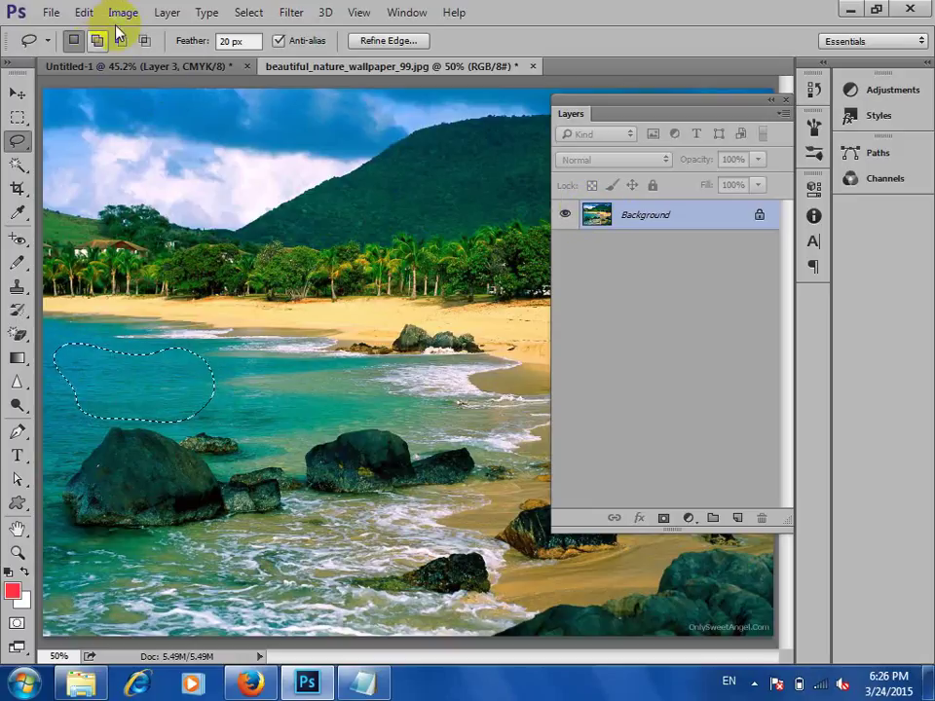
- Copy the selected water to a new layer with Layer Via Copy and move the copied patch right across the sea
click(167, 13)
mouse_move(185, 39)
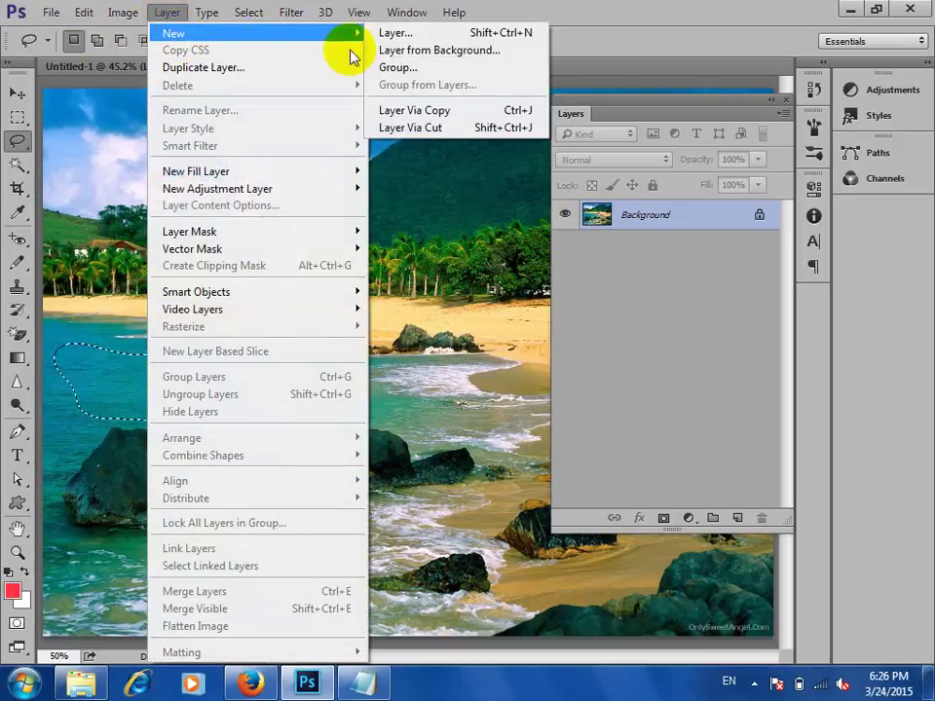
click(467, 115)
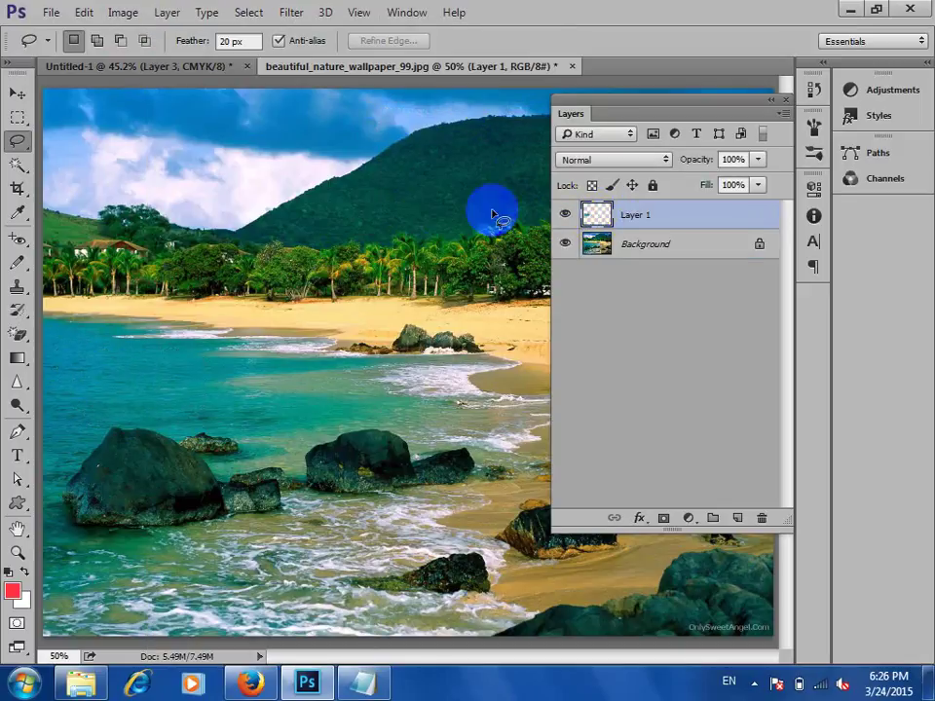
click(16, 92)
drag(213, 380, 305, 376)
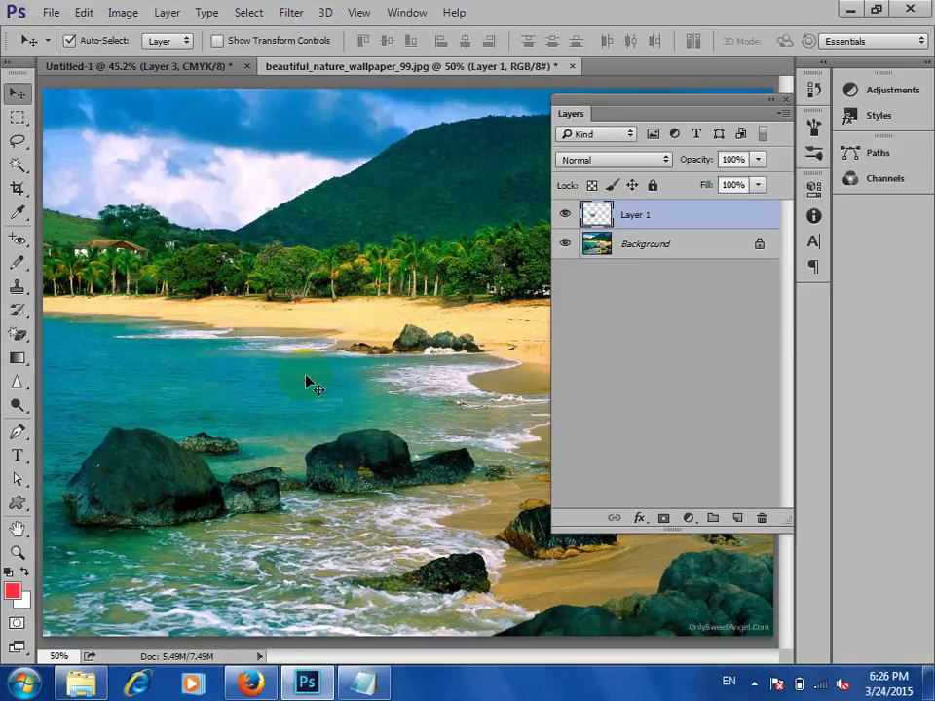
- Select Layer 1 with the water patch and duplicate it twice
click(645, 214)
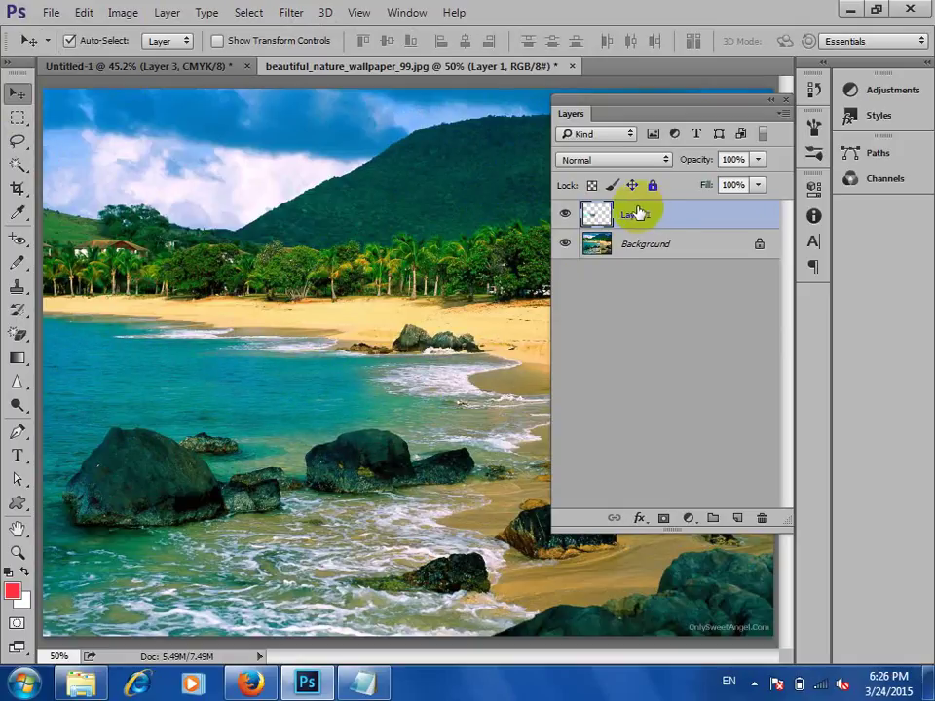
click(611, 213)
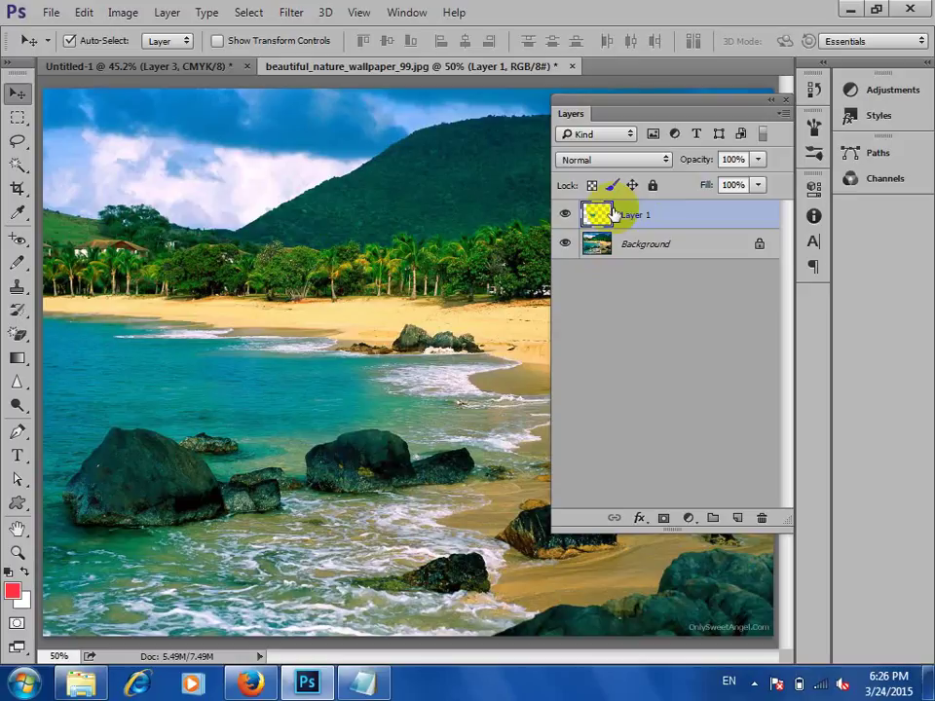
key(ctrl+j)
key(ctrl+j)
key(ctrl+j)
key(ctrl+j)
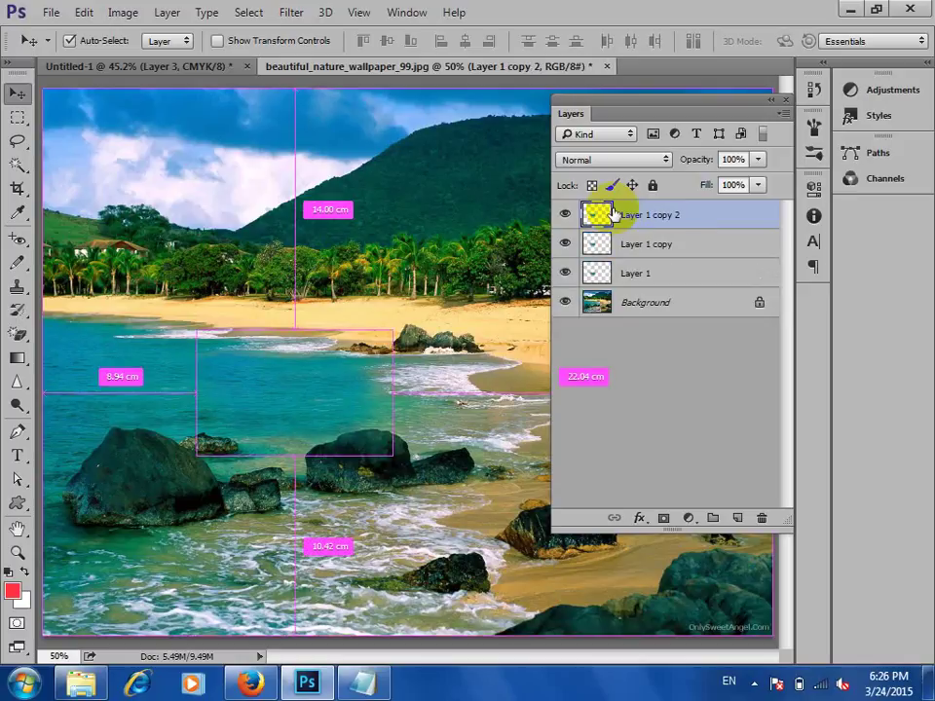
- Duplicate the feathered water patch and place the copies over the beach edge and the large foreground rock
drag(330, 355, 274, 300)
drag(324, 389, 369, 357)
drag(310, 407, 418, 427)
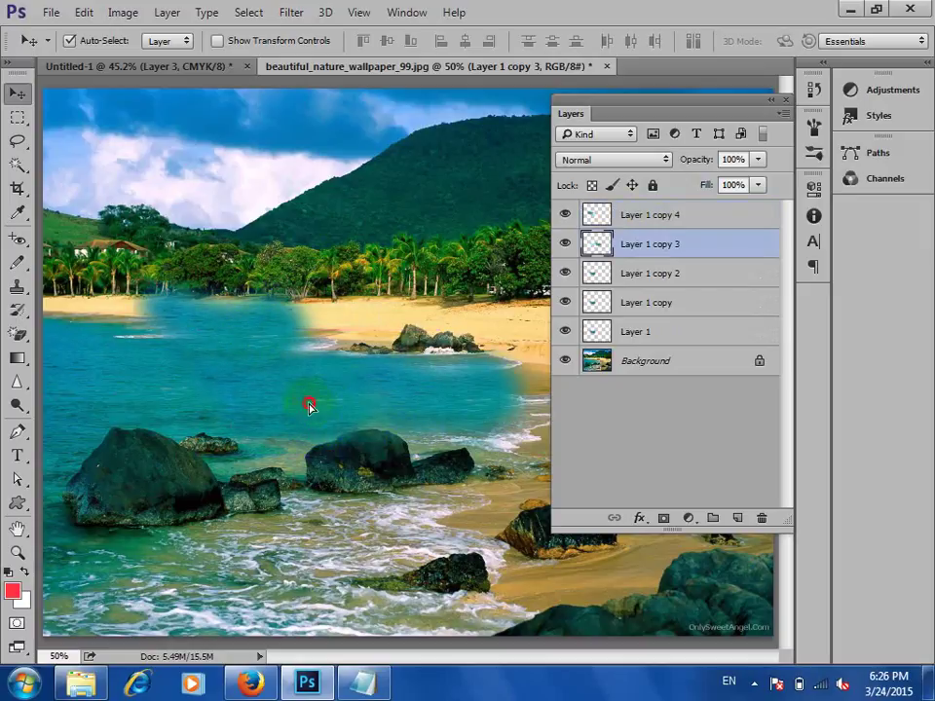
mouse_move(309, 403)
mouse_down()
mouse_move(340, 387)
mouse_move(317, 395)
mouse_up()
drag(282, 431, 277, 468)
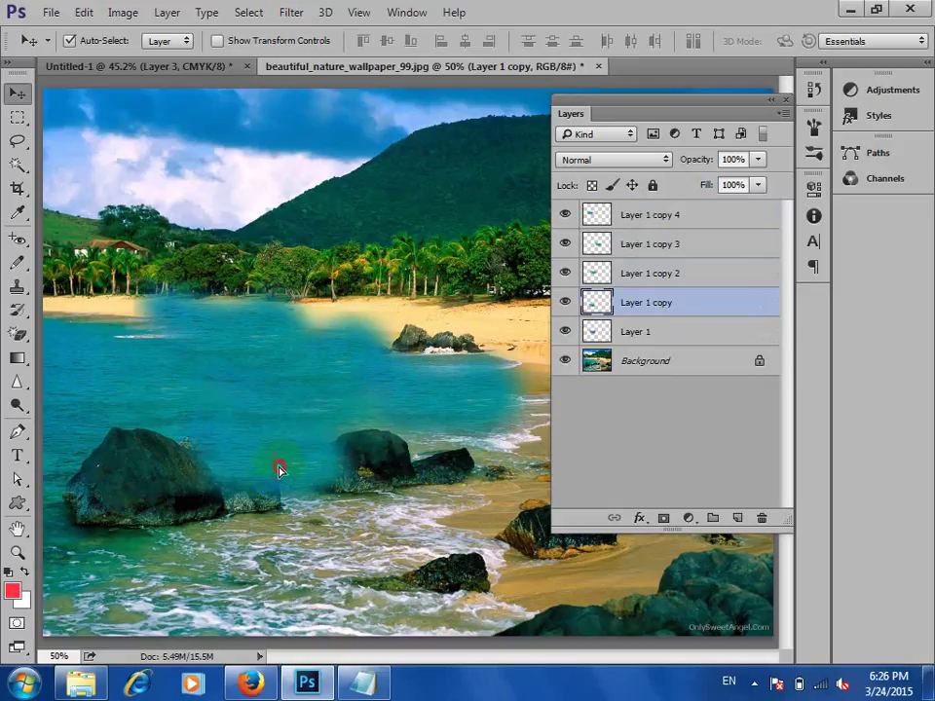
drag(400, 399, 186, 474)
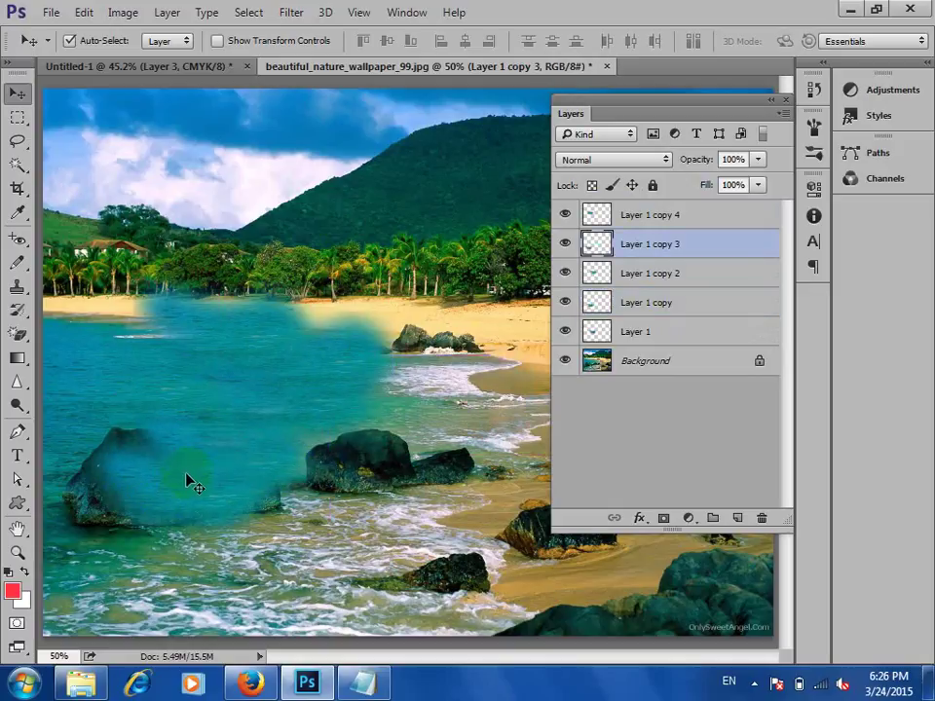
drag(214, 410, 72, 559)
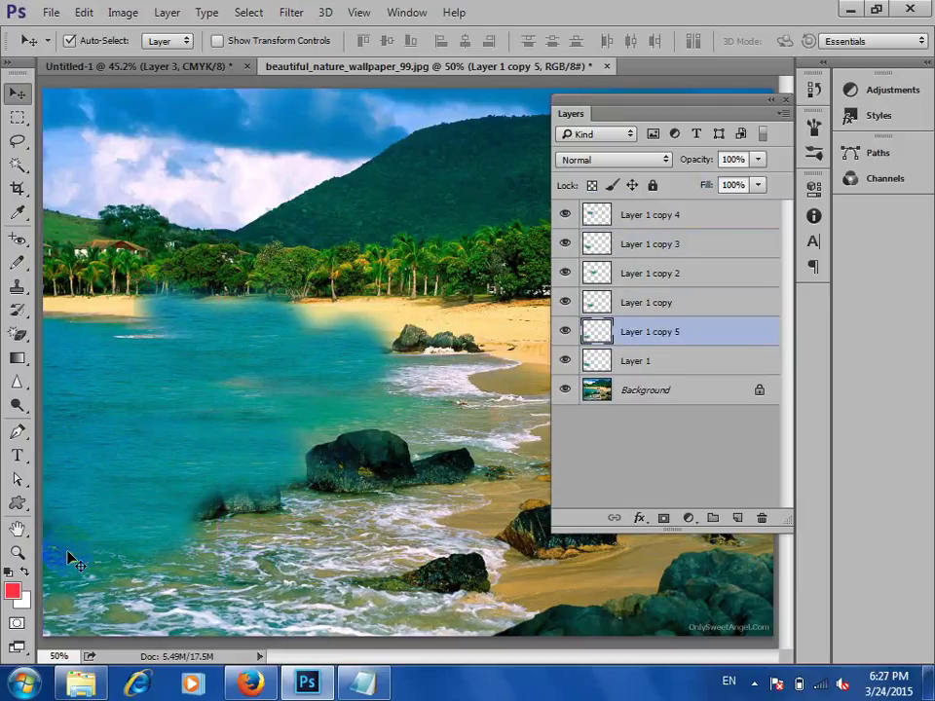
- Duplicate the Background layer and make a second duplicate from that copy
click(670, 397)
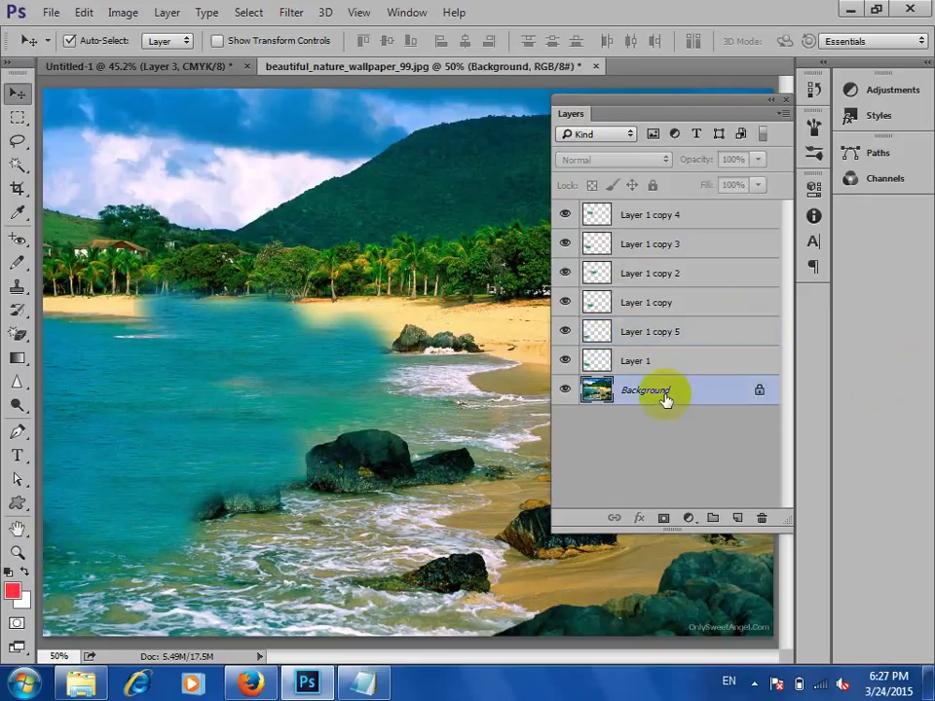
key(ctrl+j)
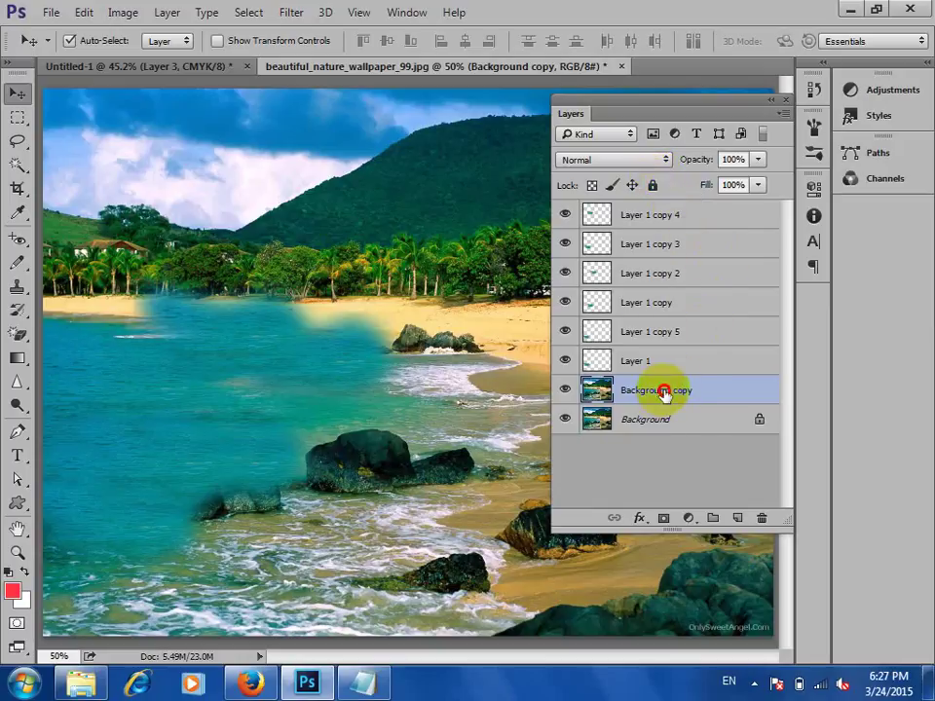
drag(664, 391, 744, 519)
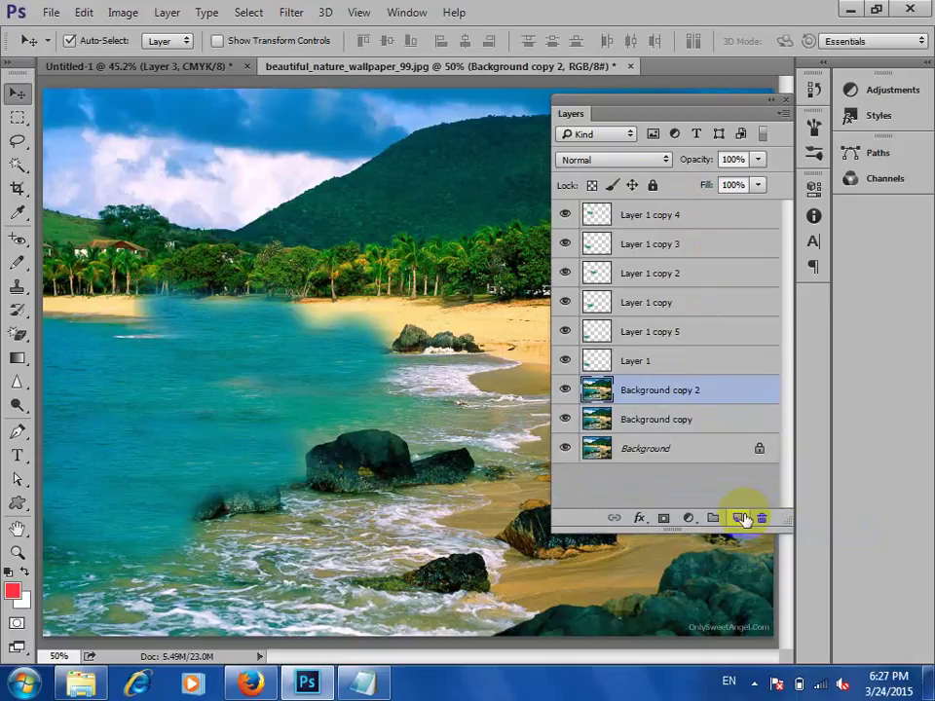
- Use Duplicate Layer twice to add two more full-image copies within the same document, keeping the suggested names
right_click(697, 398)
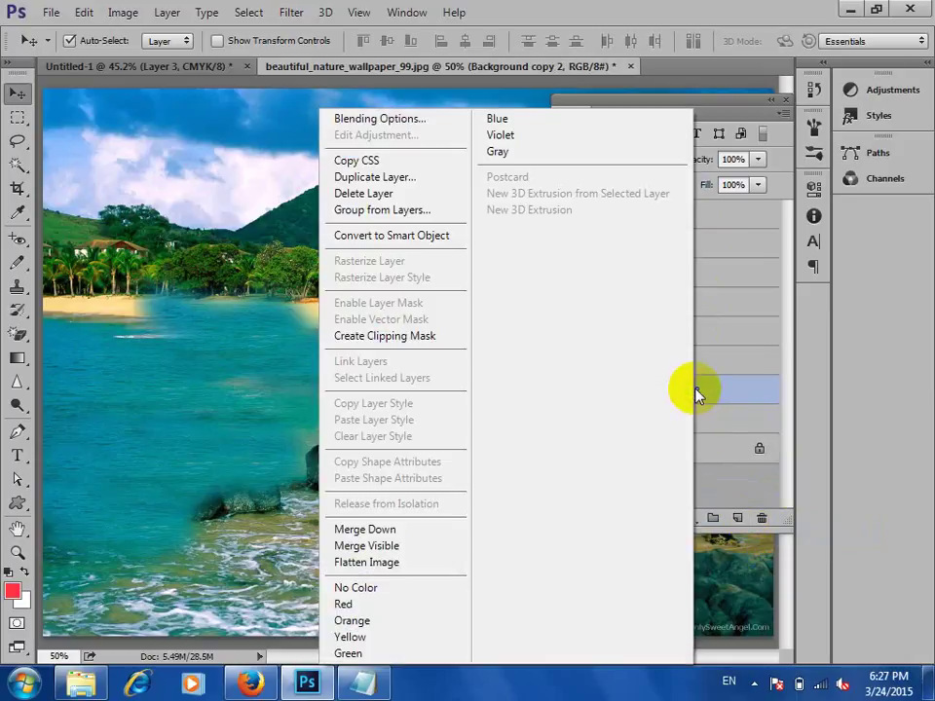
click(435, 177)
click(634, 207)
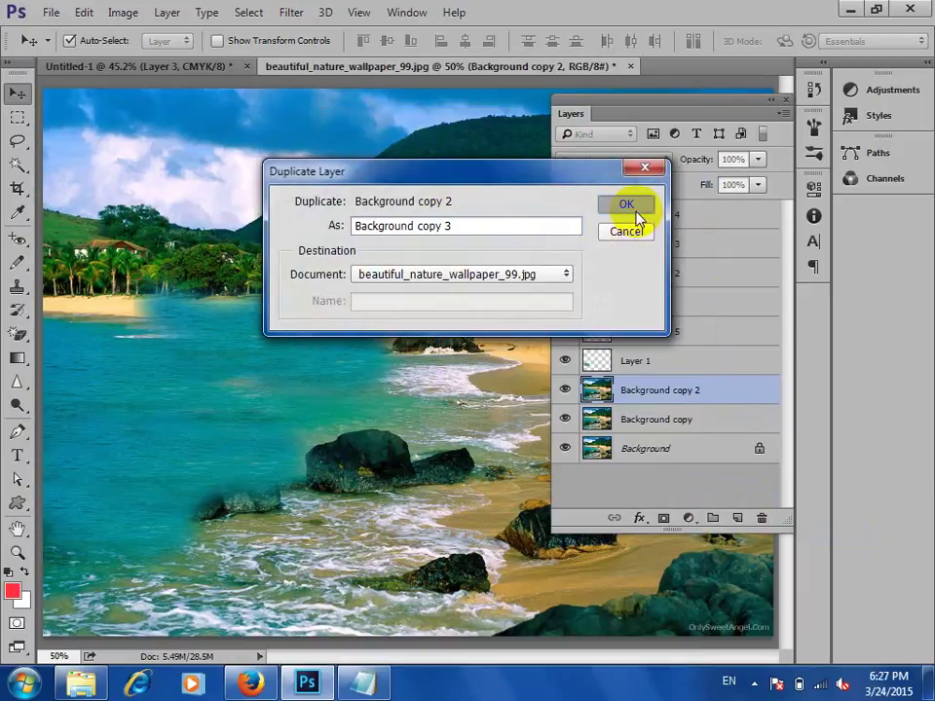
click(166, 16)
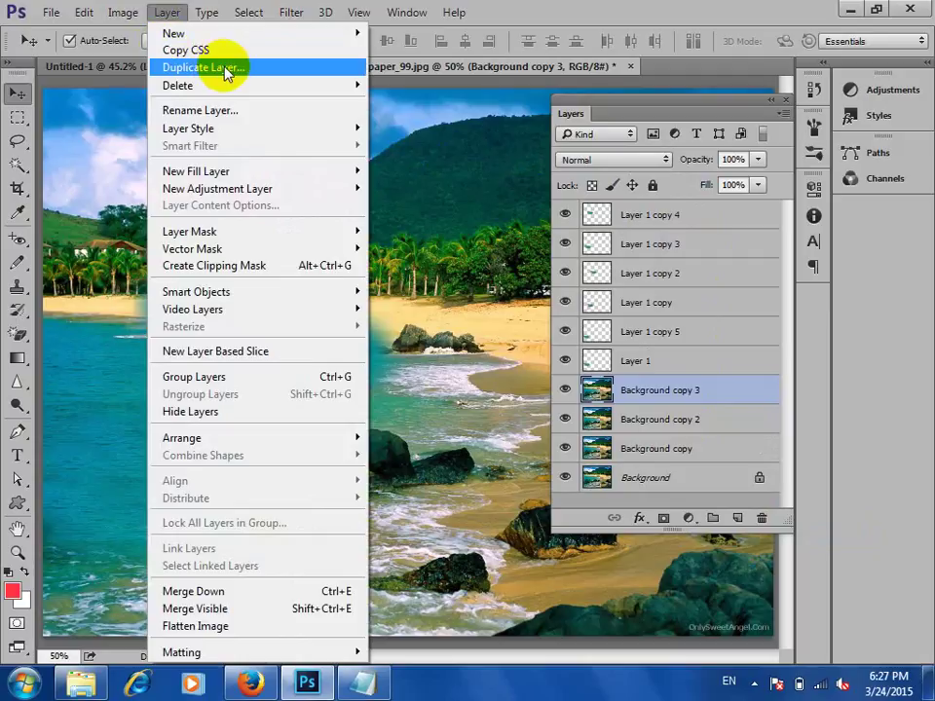
click(227, 69)
click(629, 207)
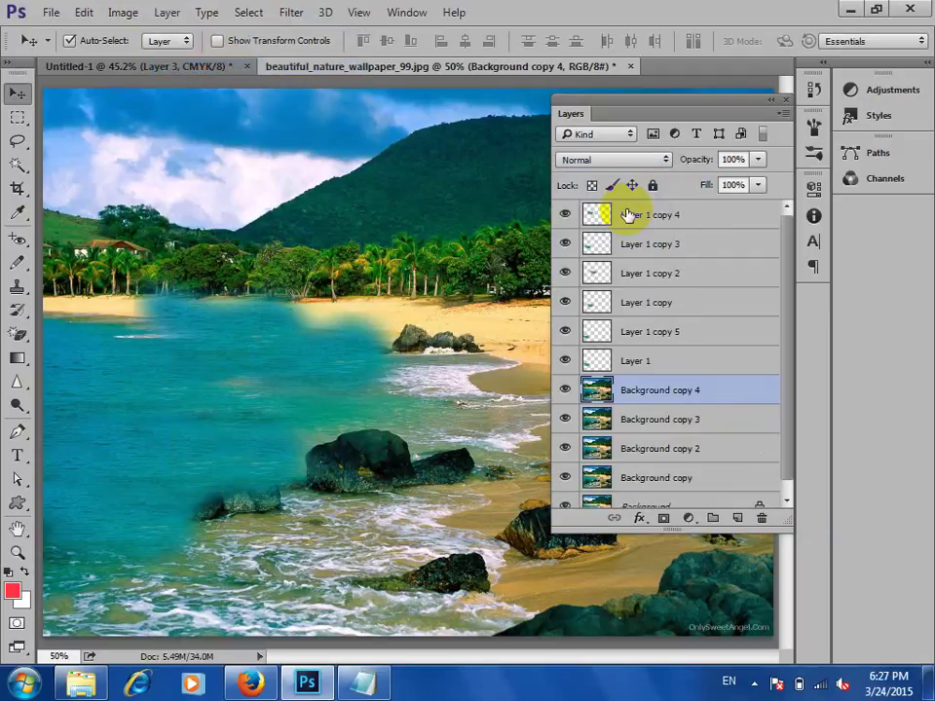
- Delete all layers above the Background, from Background copy up to Layer 1 copy 4
scroll(666, 448, down, 1)
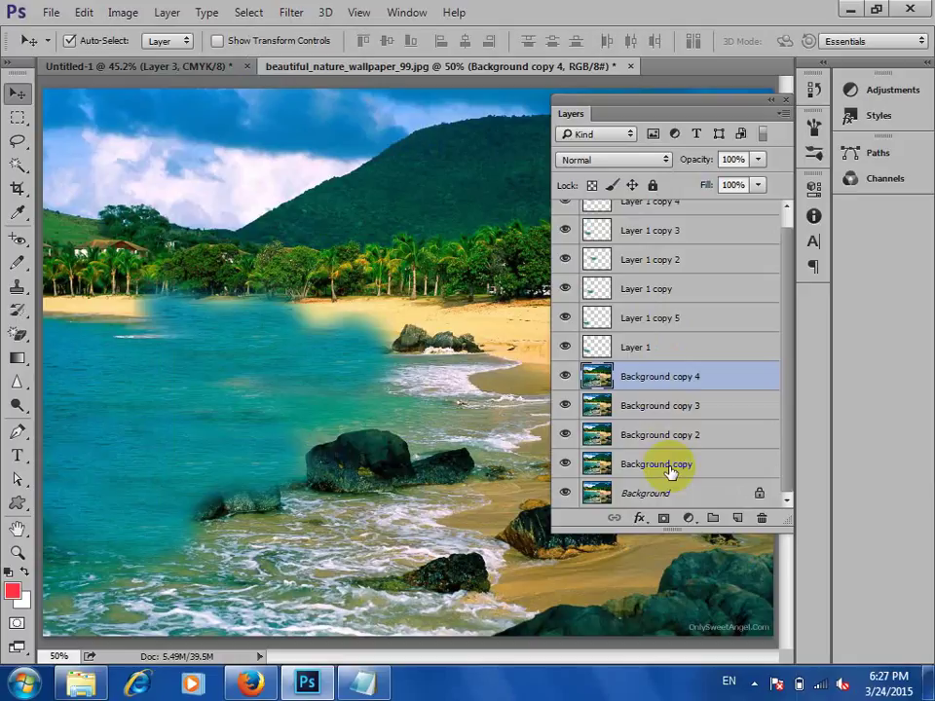
click(670, 466)
scroll(706, 380, up, 1)
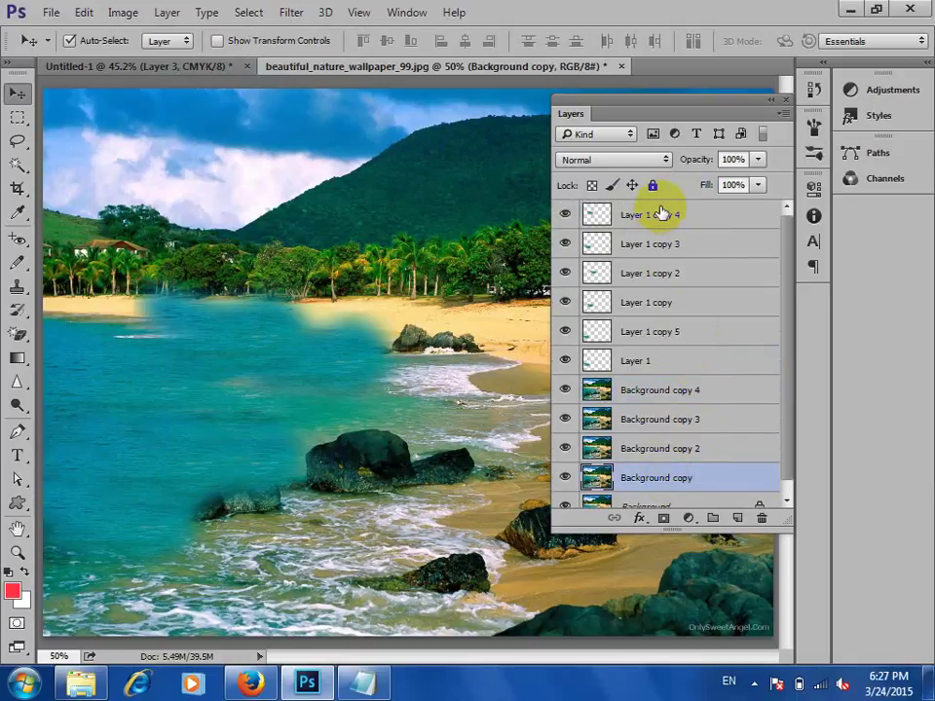
shift+click(661, 215)
click(761, 523)
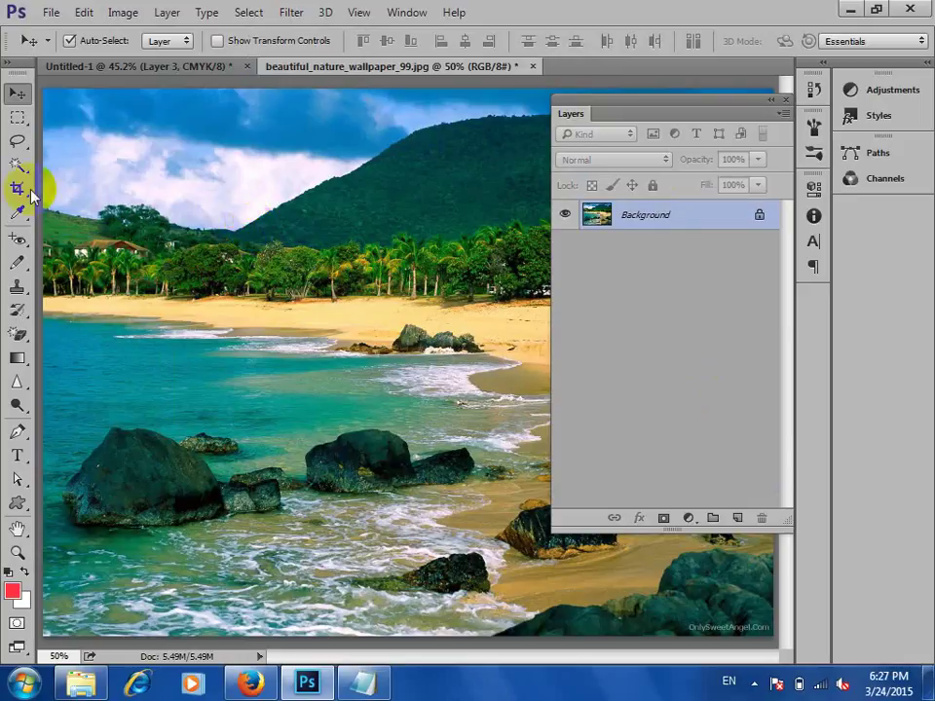
- Lasso an irregular area of water above the large rock with a 20 px feather and cut it to a new layer
click(17, 140)
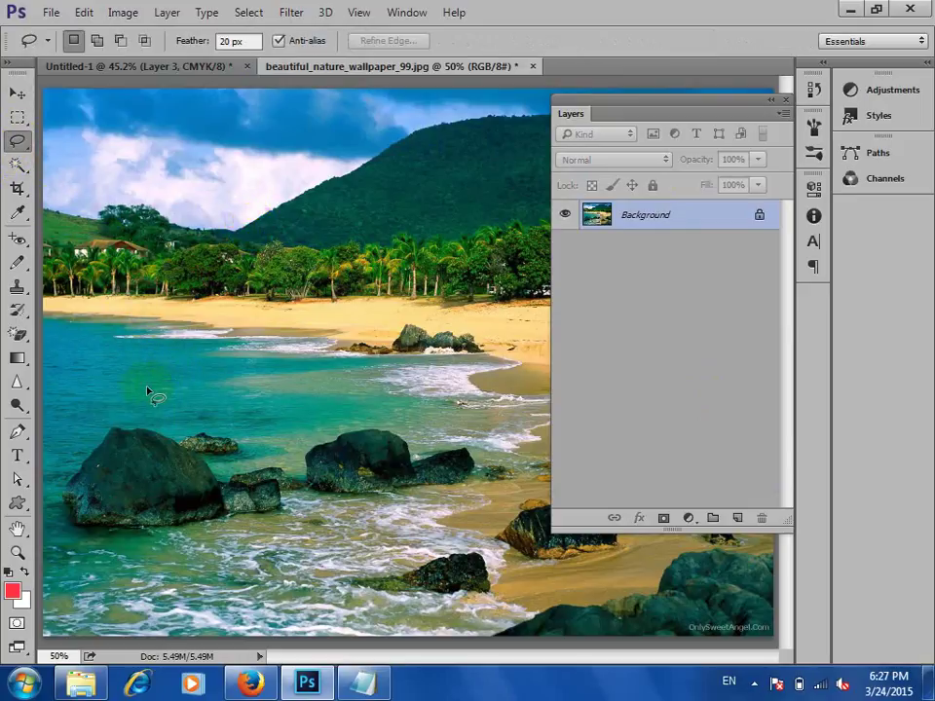
mouse_move(73, 348)
mouse_down()
mouse_move(159, 360)
mouse_move(191, 356)
mouse_move(232, 377)
mouse_up()
drag(153, 362, 178, 330)
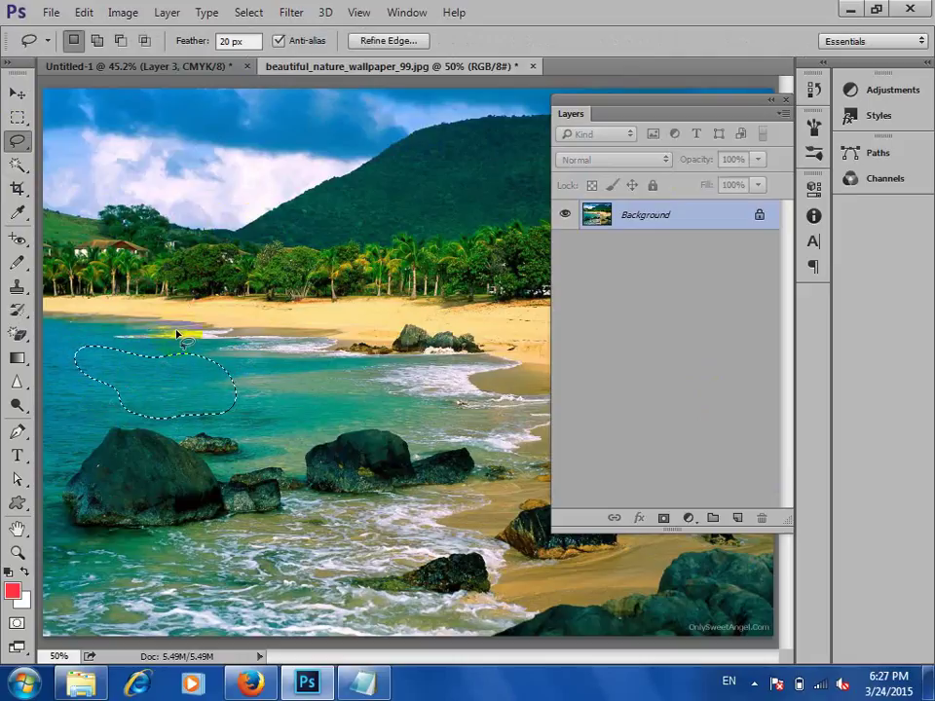
click(170, 14)
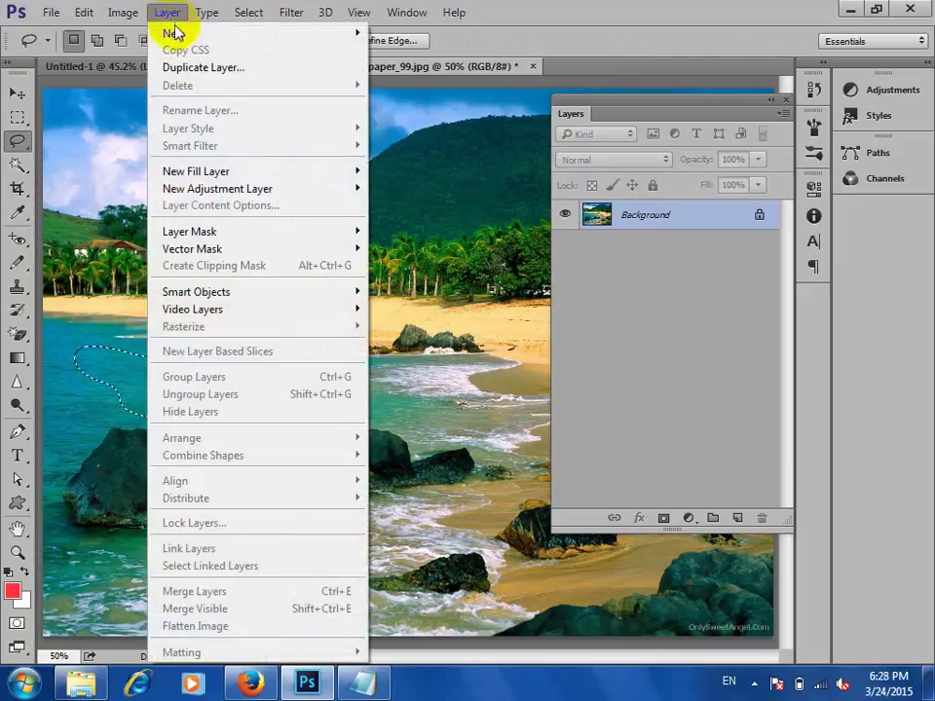
mouse_move(233, 35)
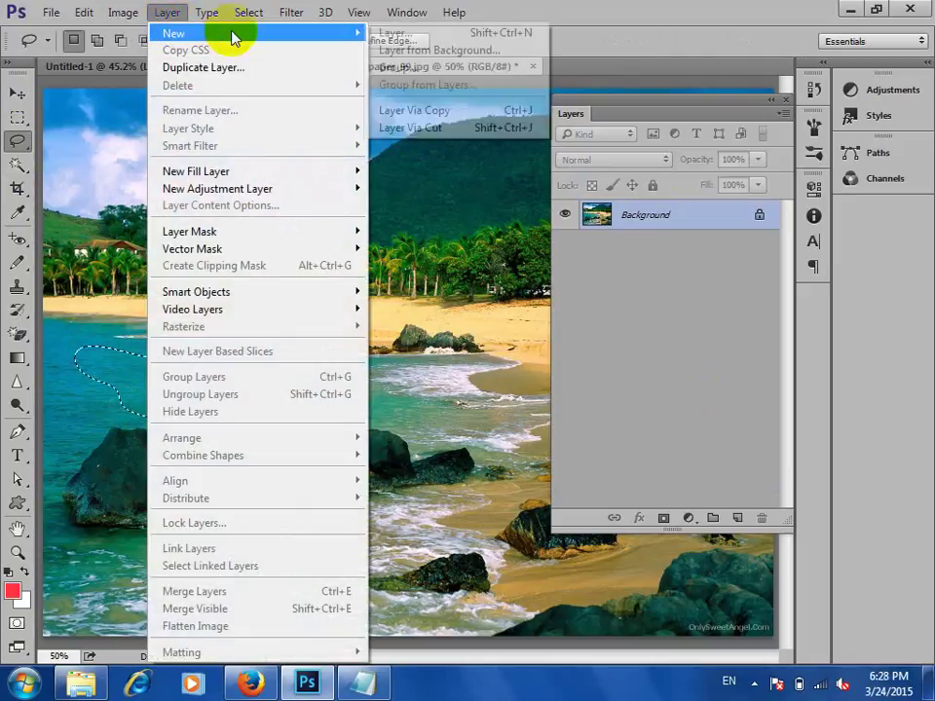
click(484, 128)
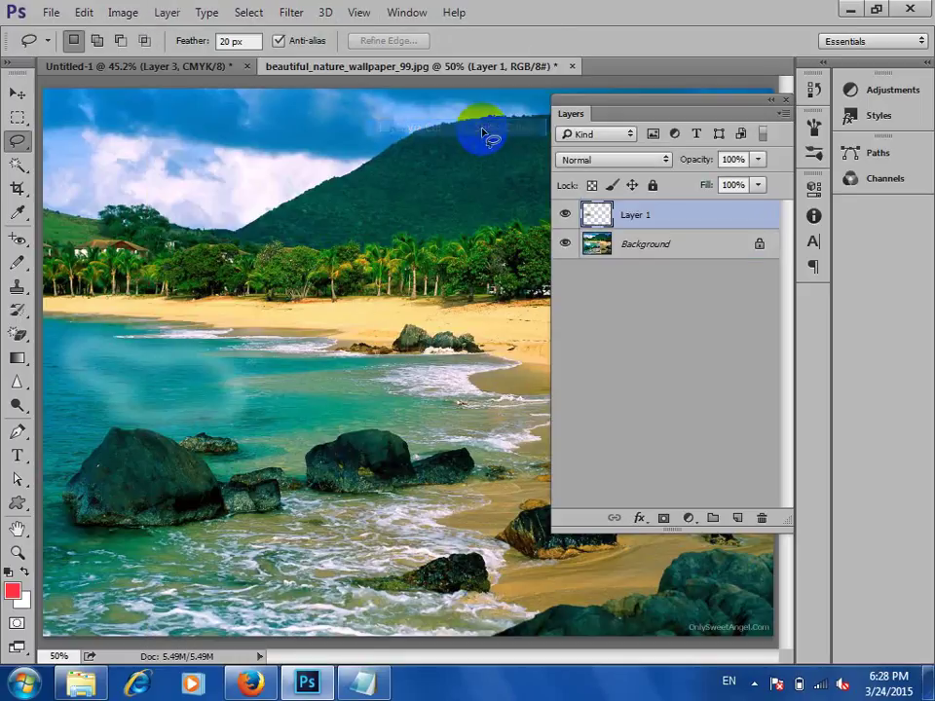
- Try moving the cut water patch over the palm trees and revert to the intact Background with nothing selected
click(17, 97)
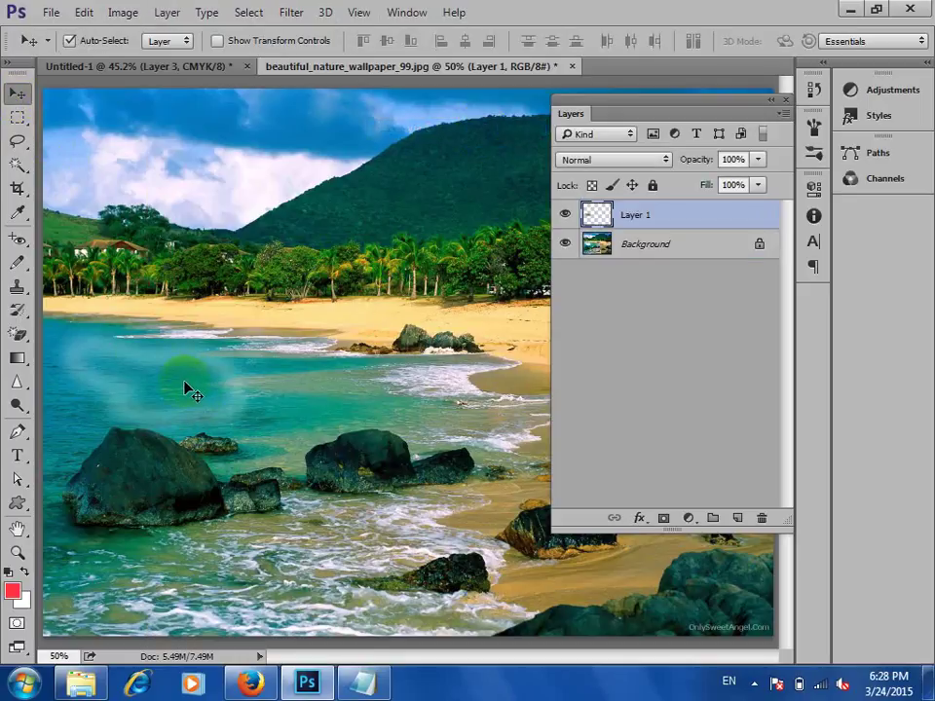
drag(185, 383, 326, 238)
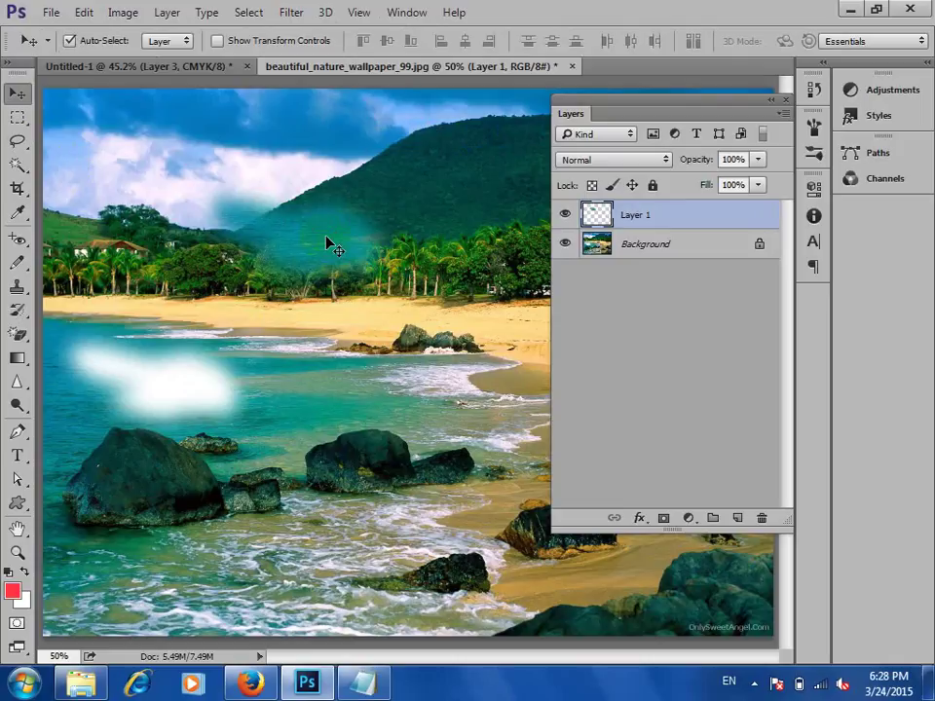
click(328, 244)
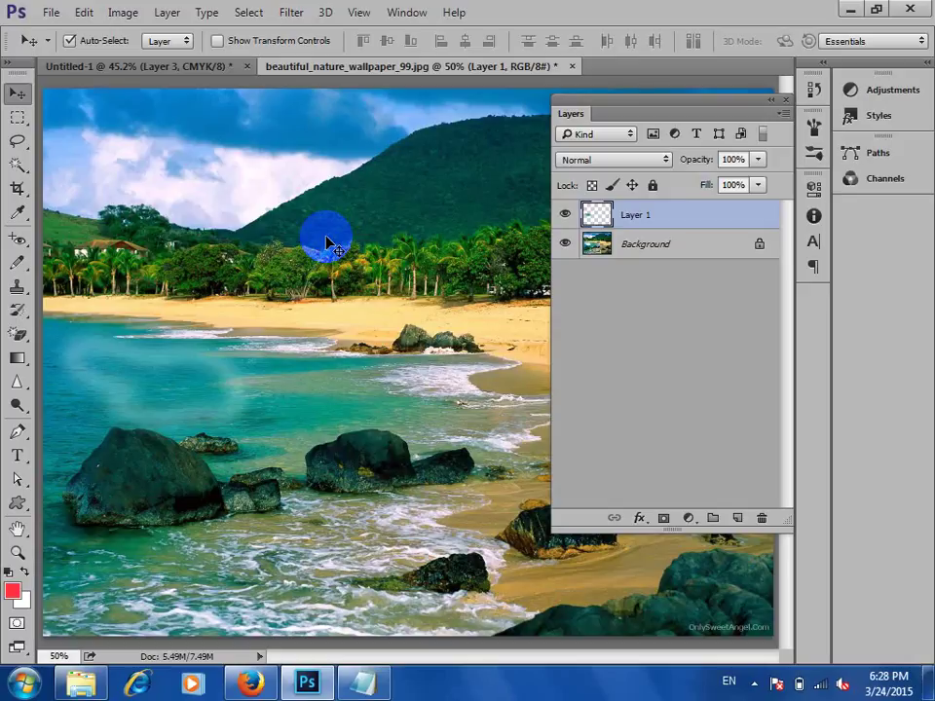
key(Delete)
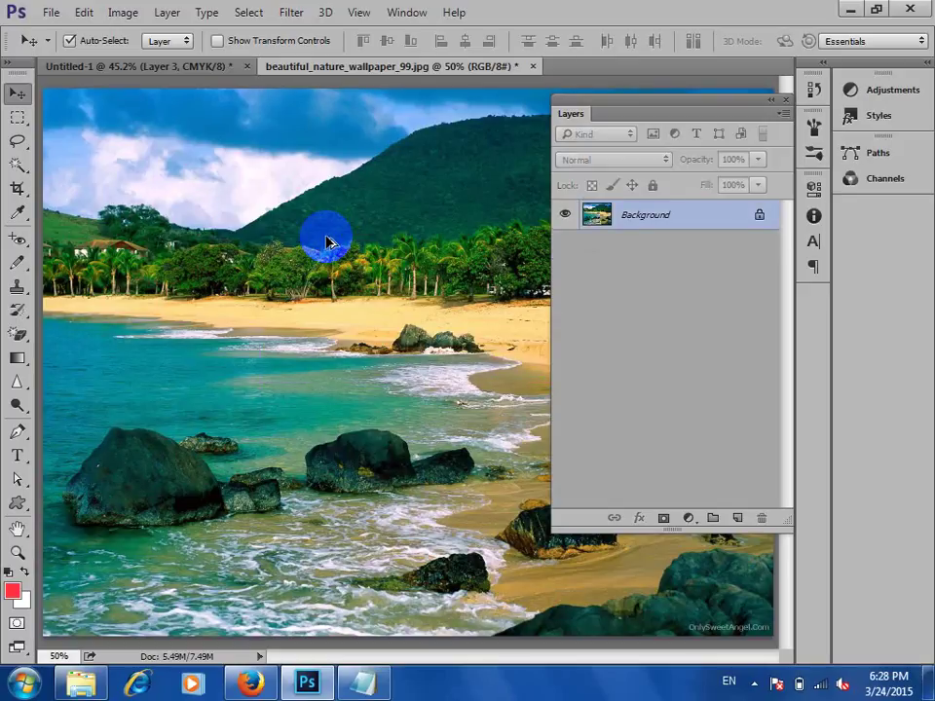
key(ctrl+d)
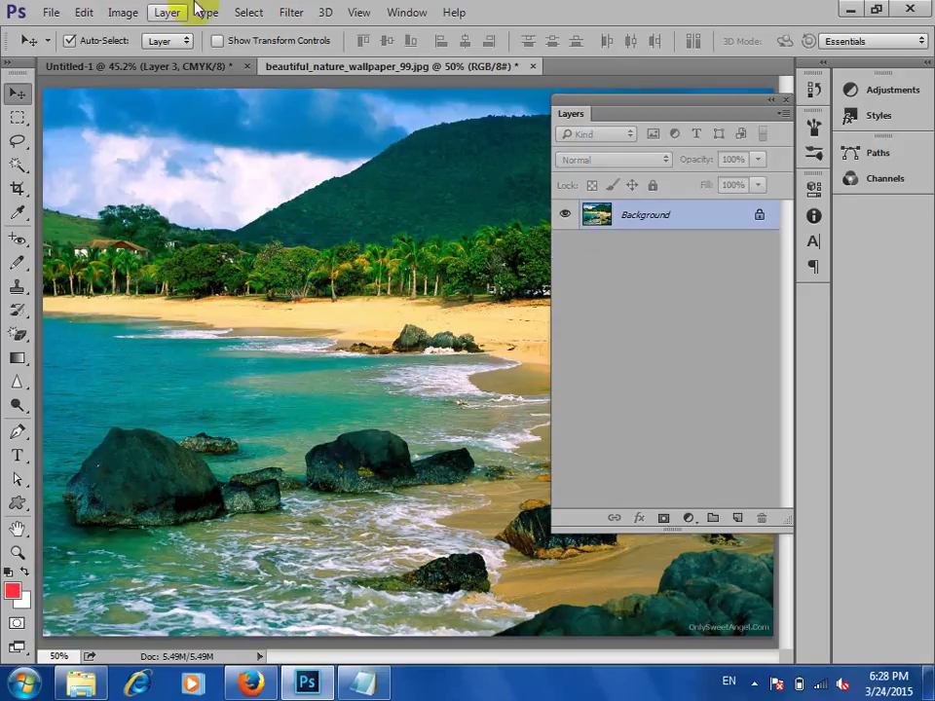
click(168, 12)
mouse_move(359, 32)
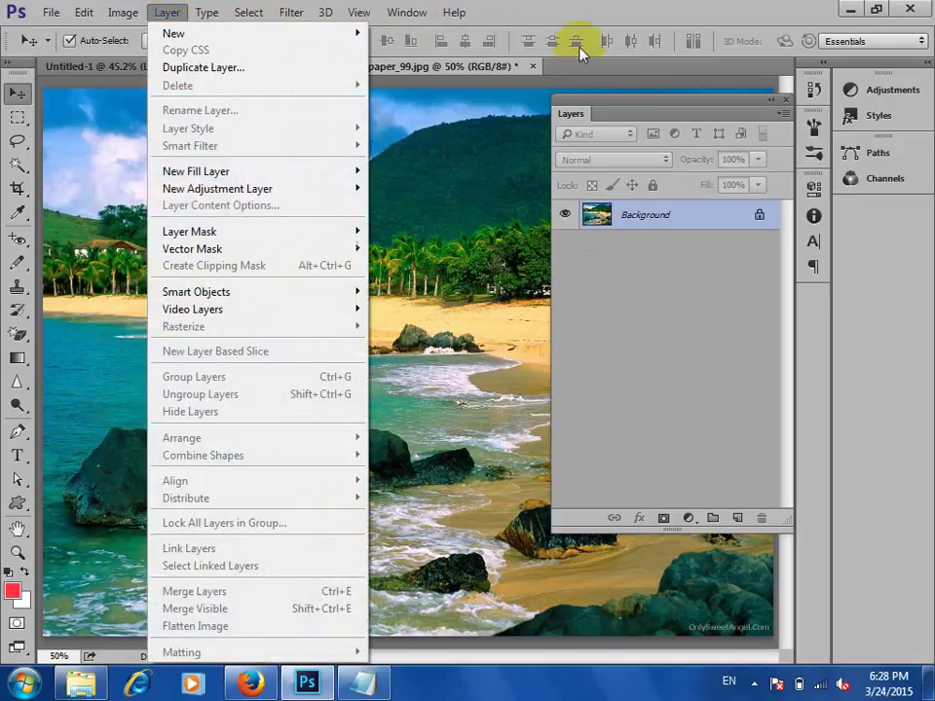
click(597, 29)
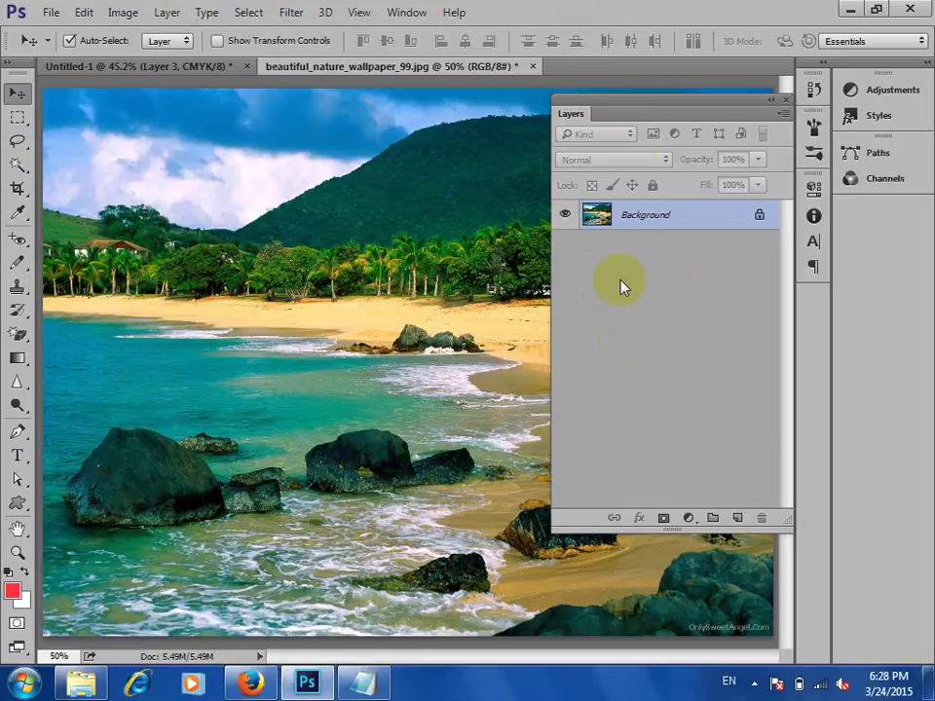
- Reposition the floating Layers panel and add a new empty layer above the Background
drag(720, 100, 587, 119)
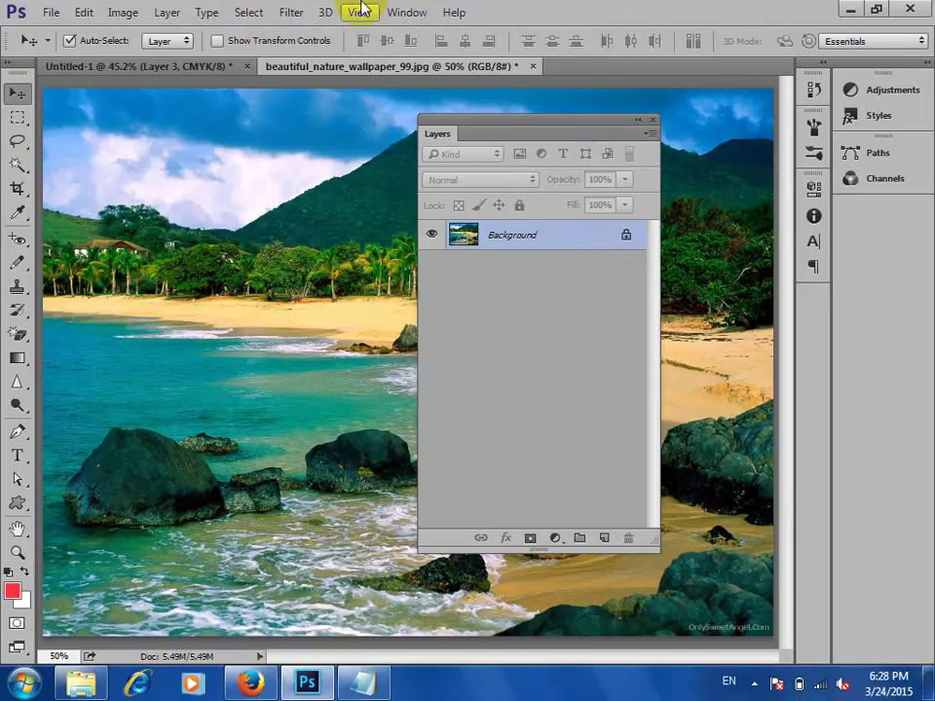
click(404, 456)
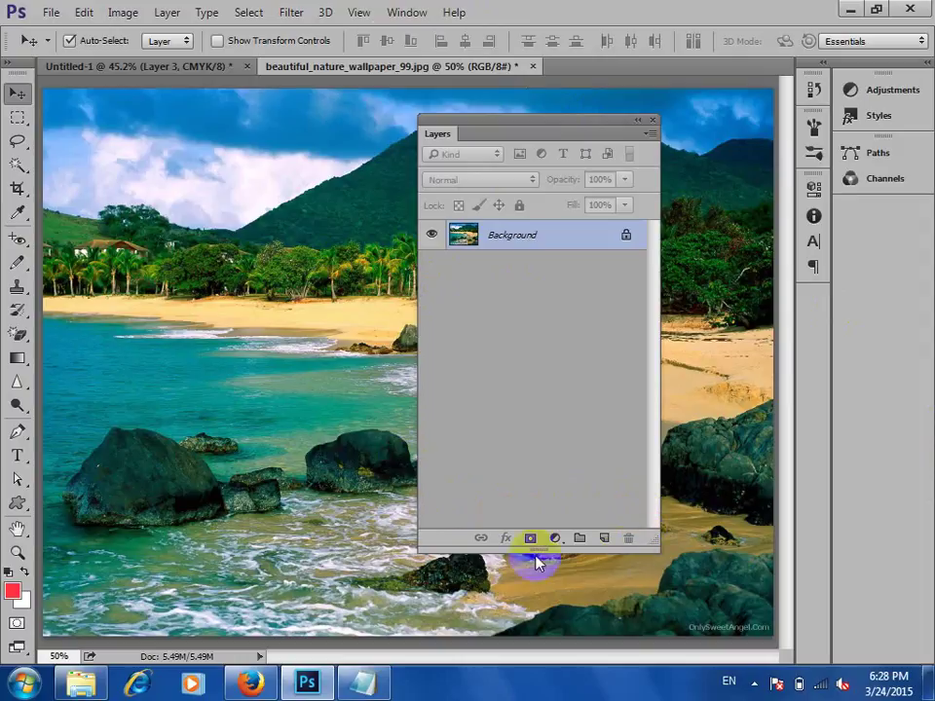
click(606, 537)
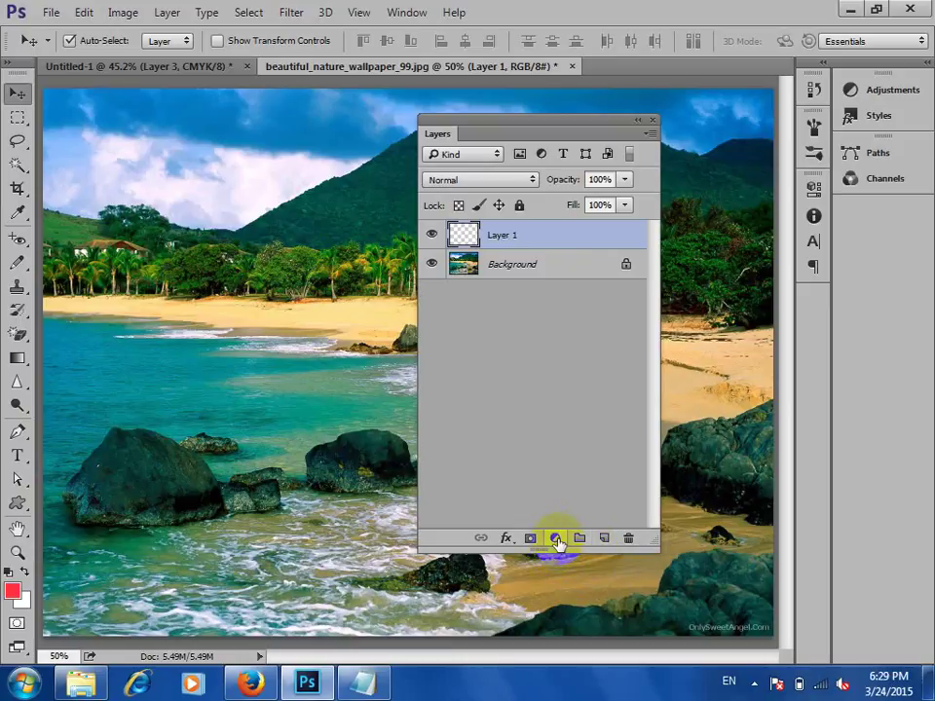
- Open the image fountain-tivoli-garden-copenhagen-hd.jpg from the All images folder
click(51, 12)
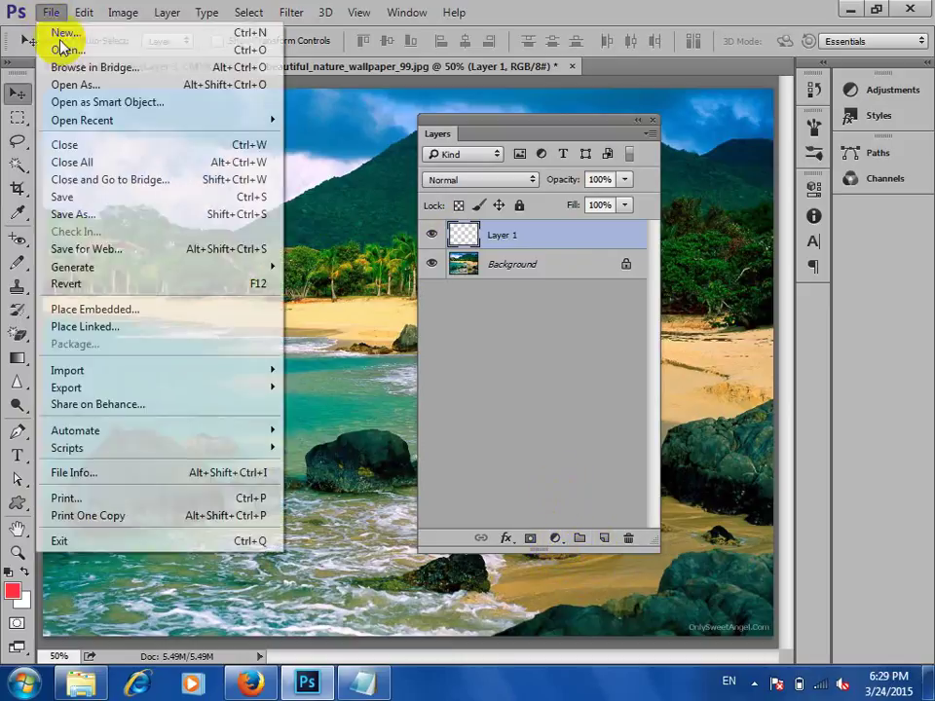
click(89, 50)
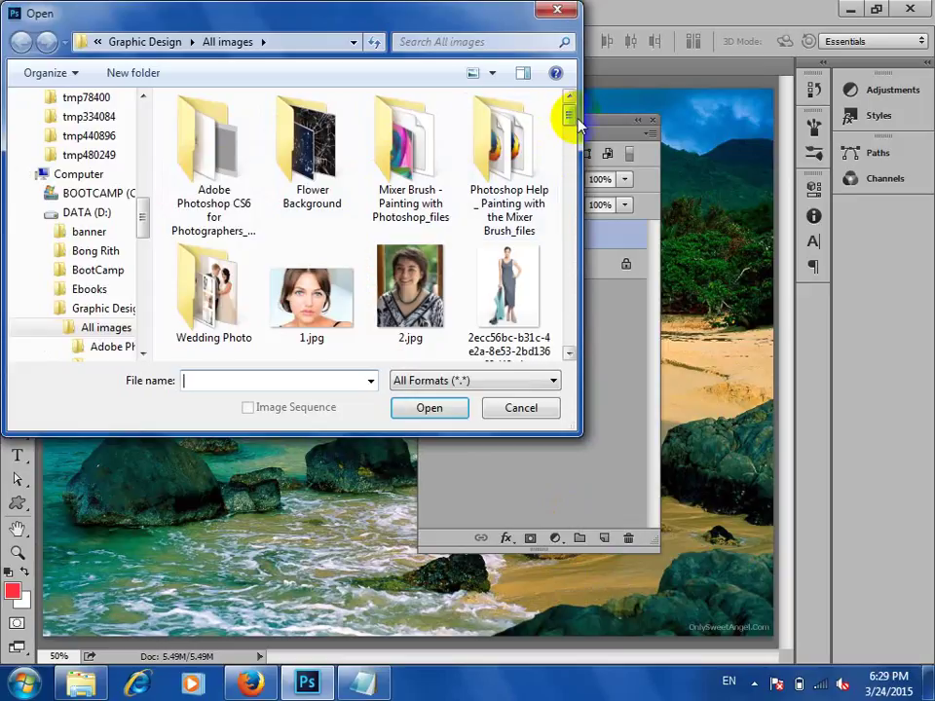
drag(571, 118, 573, 235)
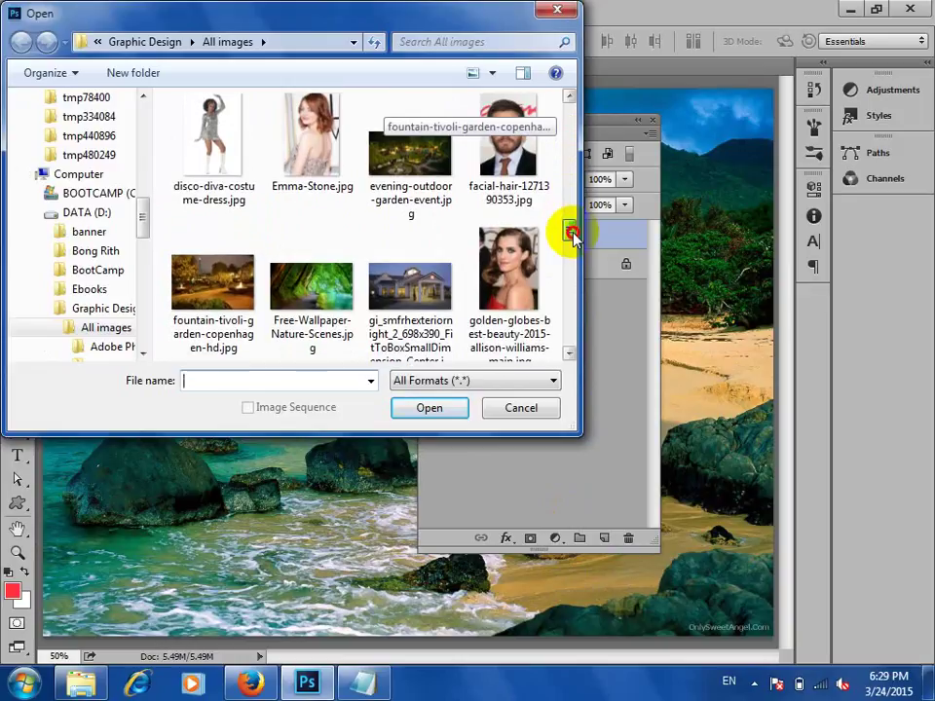
click(200, 275)
click(430, 407)
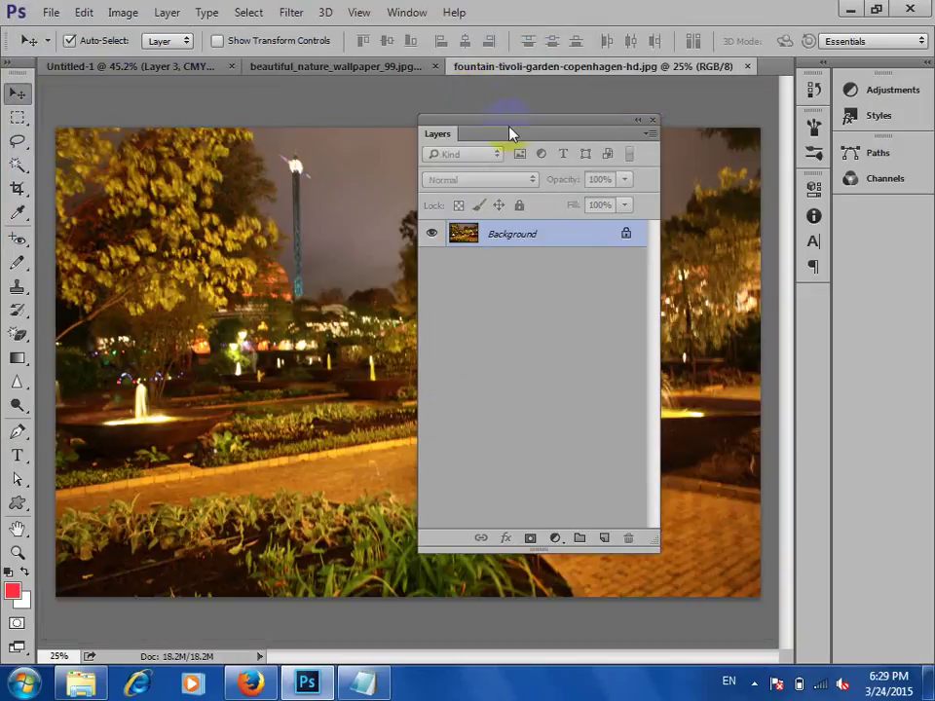
- Add a Curves adjustment layer above the Background and lower the RGB curve at input 190 to darken the whole garden photo
drag(621, 134, 574, 129)
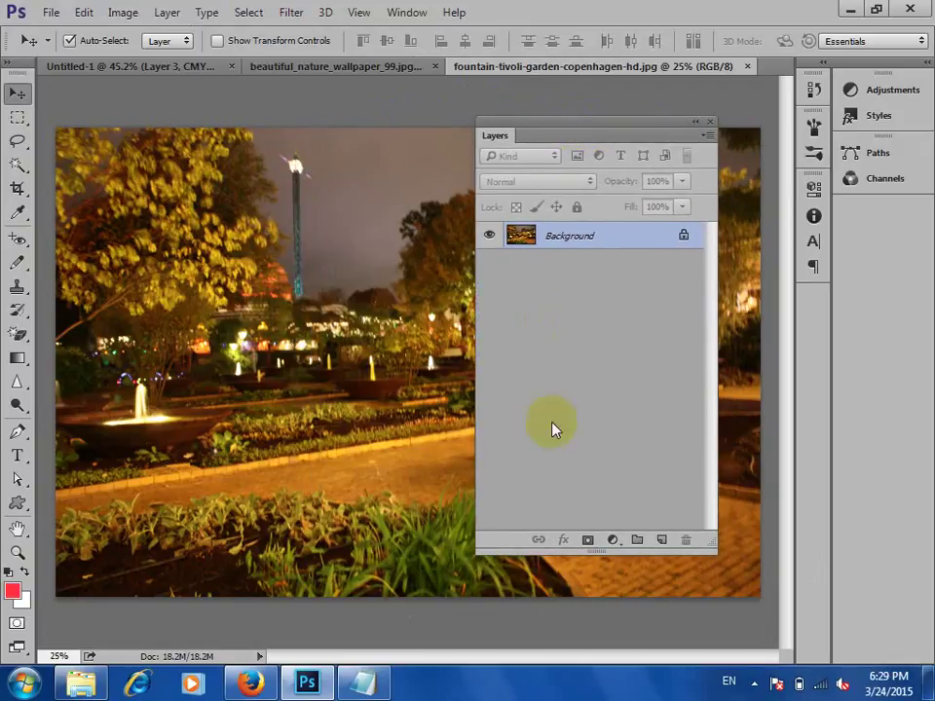
click(613, 540)
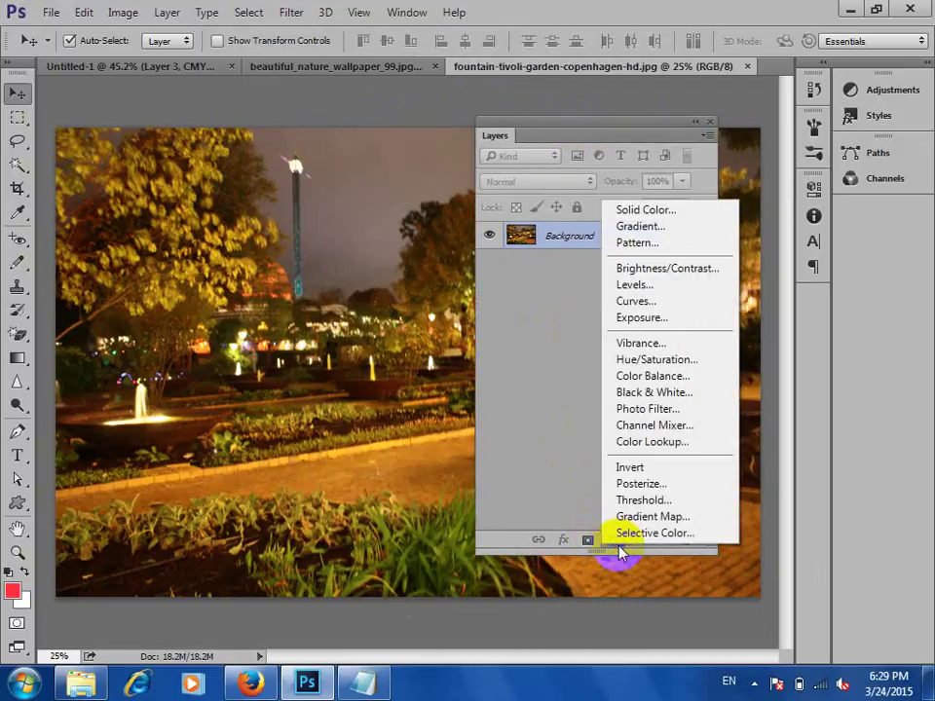
click(661, 304)
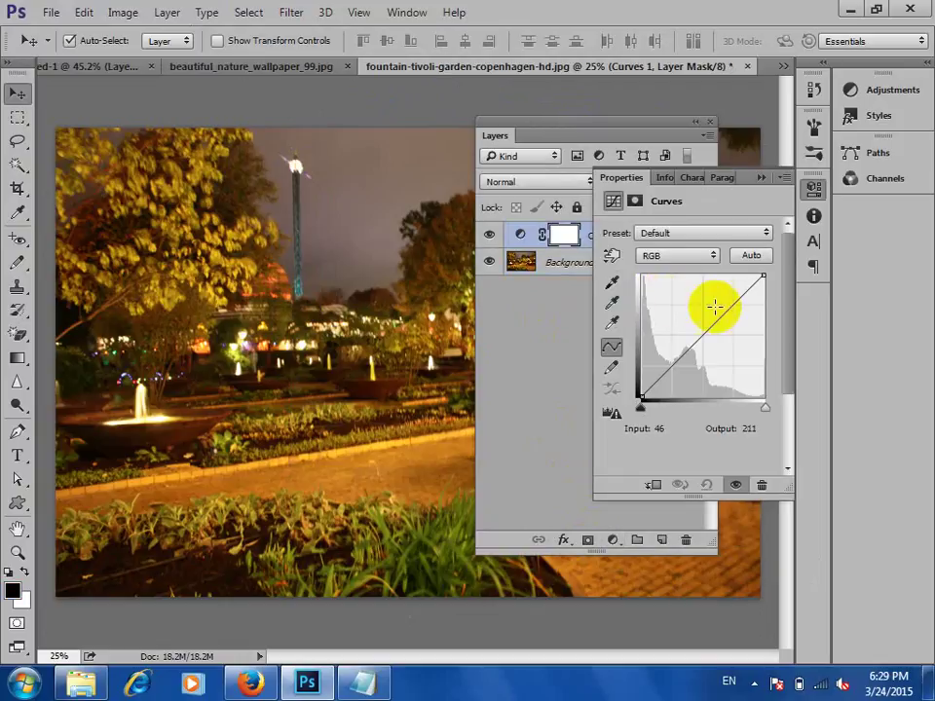
drag(728, 311, 732, 331)
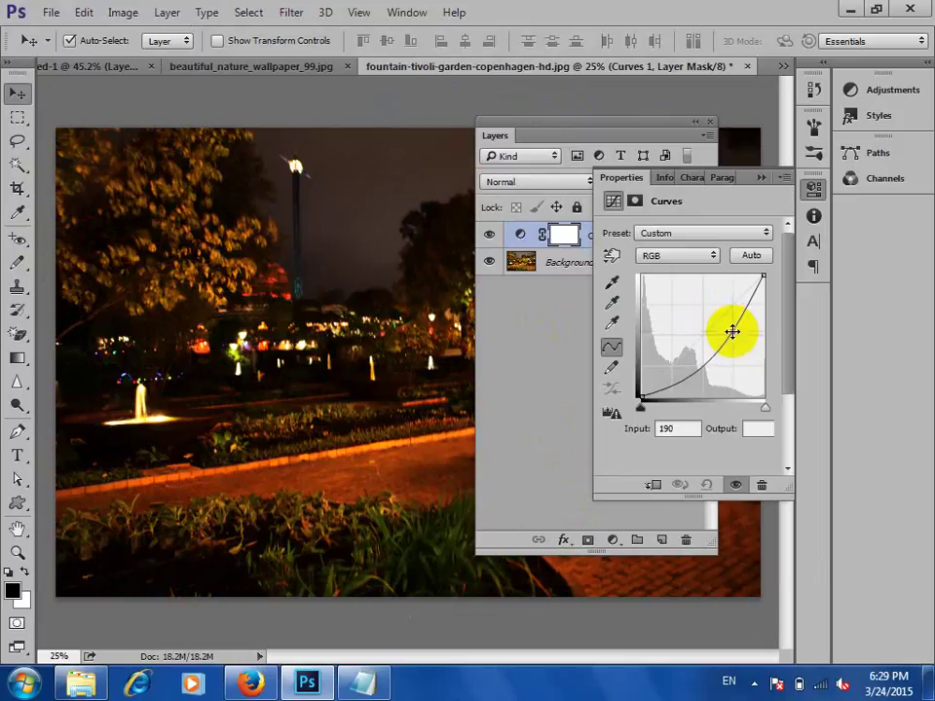
click(762, 177)
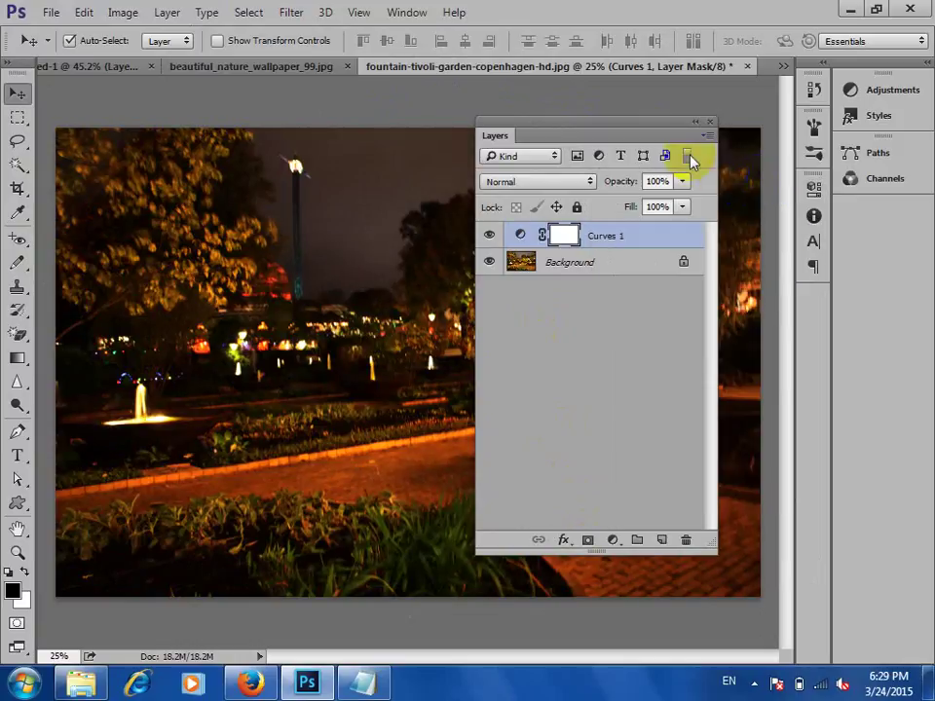
- Select the photo's right-hand part around the bright fountain with the Polygonal Lasso, running a diagonal edge from the sky to the path
mouse_move(641, 157)
mouse_down()
mouse_move(388, 261)
mouse_move(131, 188)
mouse_up()
drag(195, 201, 205, 200)
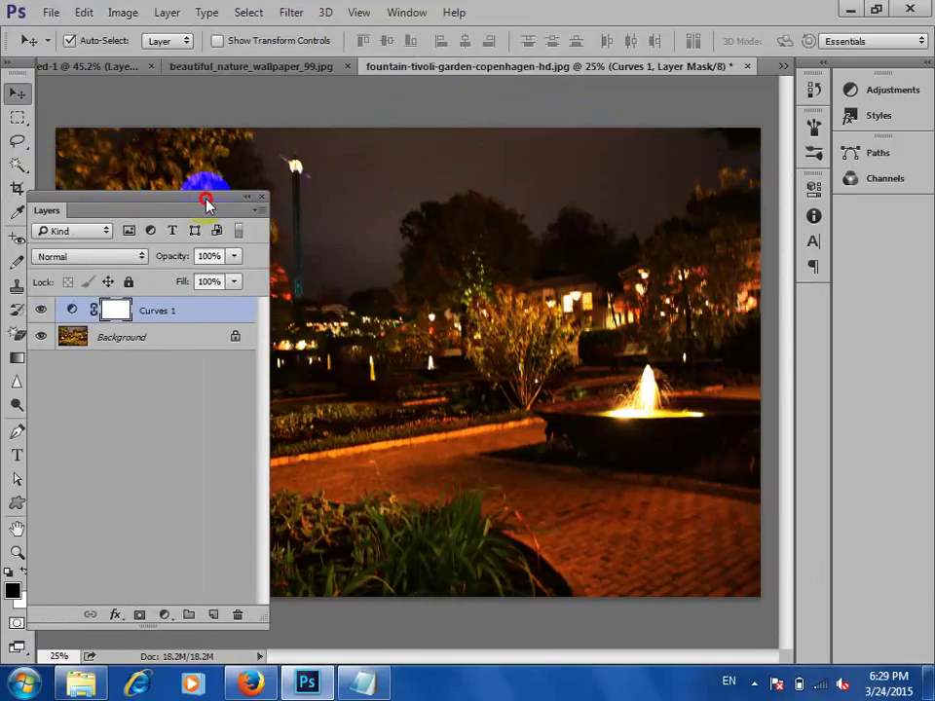
drag(16, 142, 78, 156)
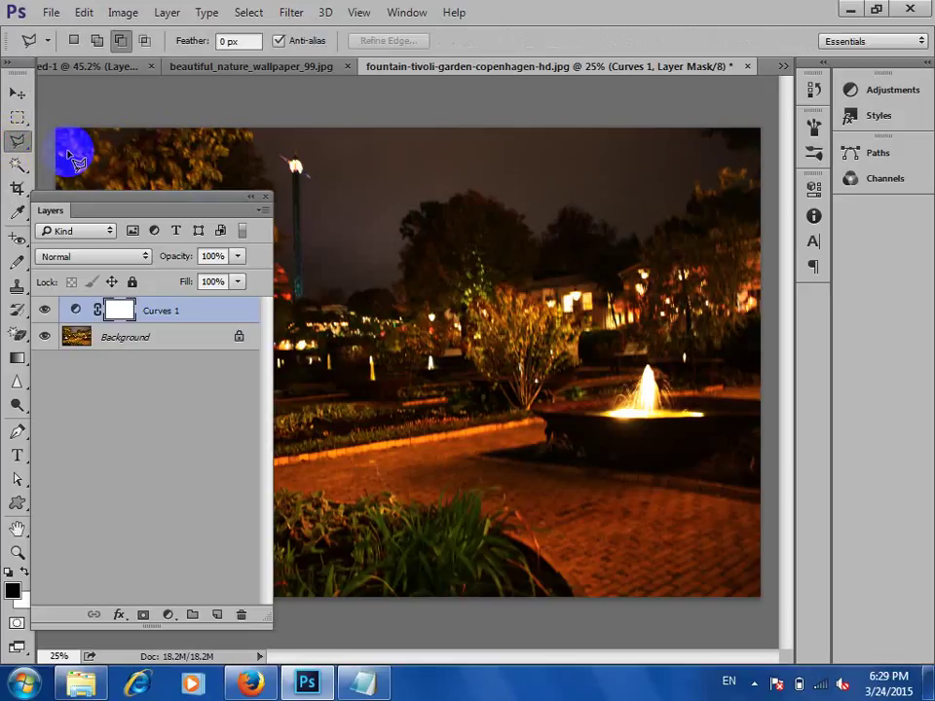
click(648, 129)
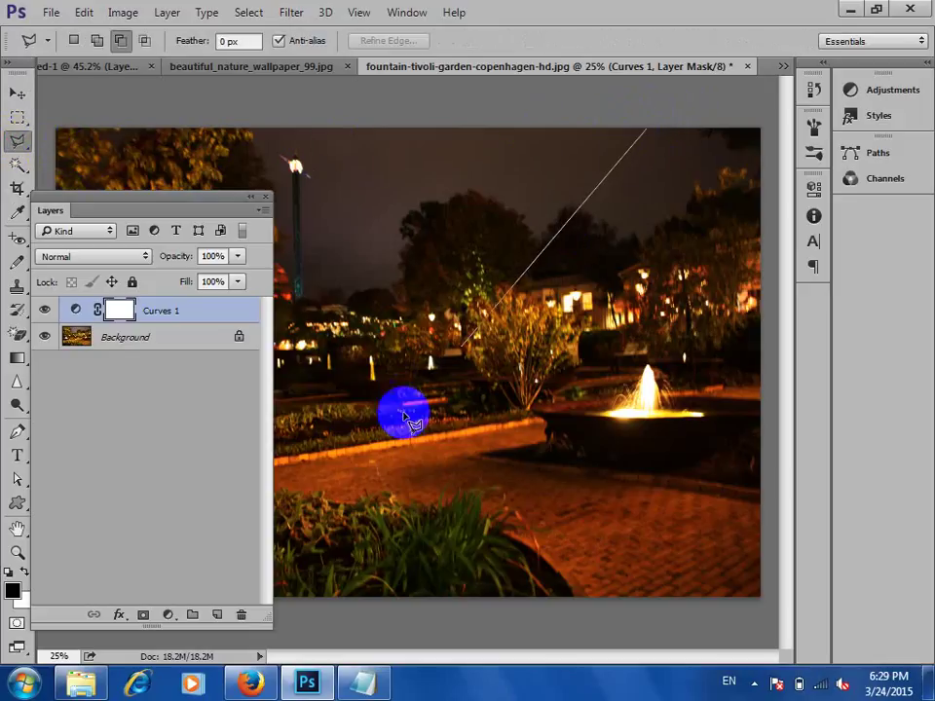
click(302, 487)
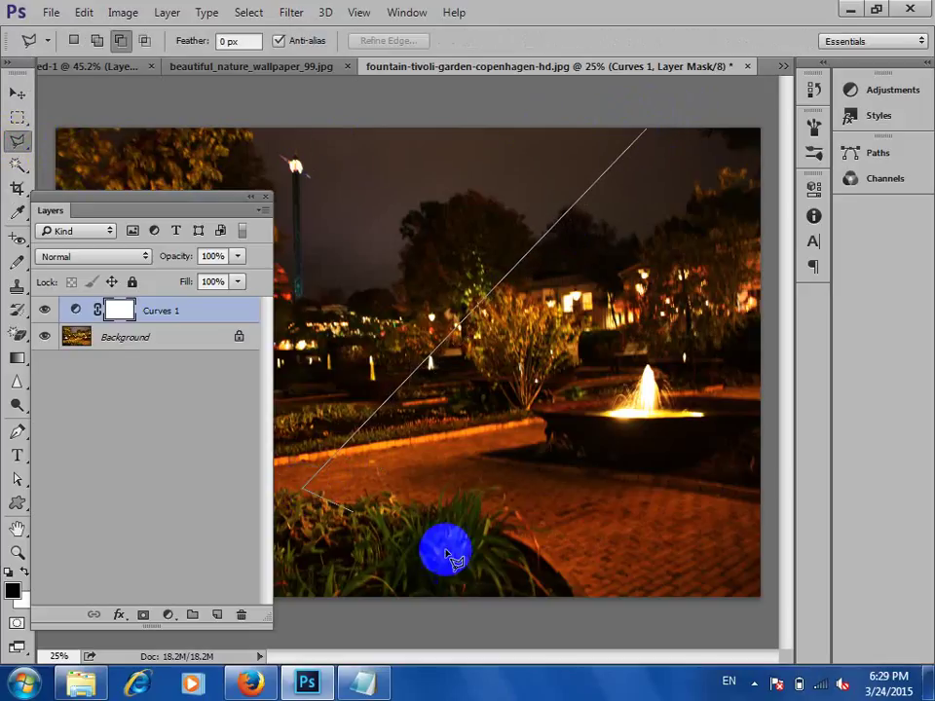
click(505, 600)
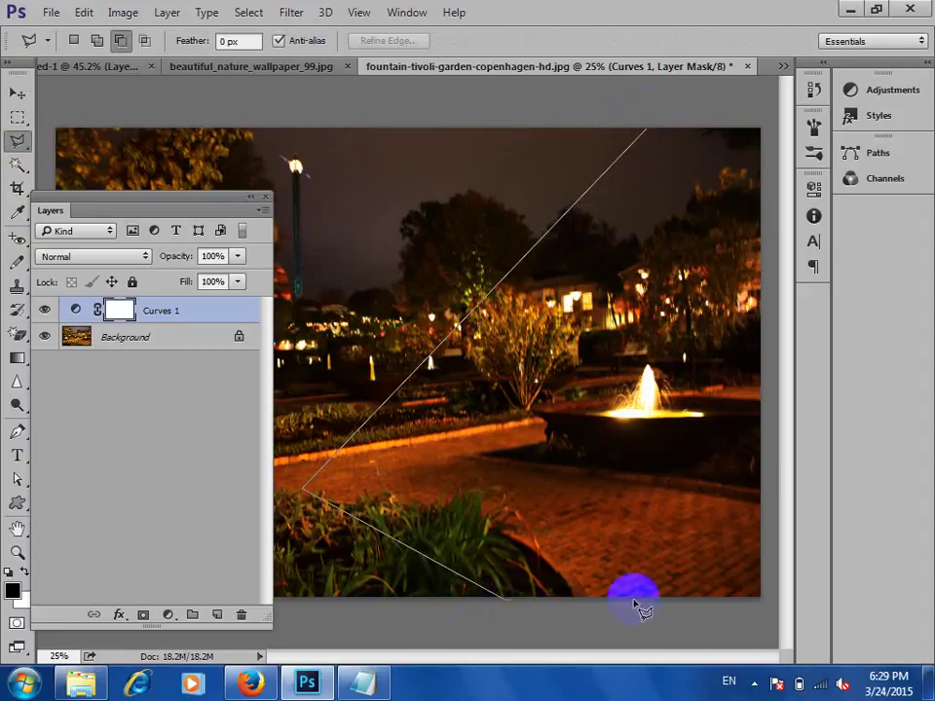
click(765, 601)
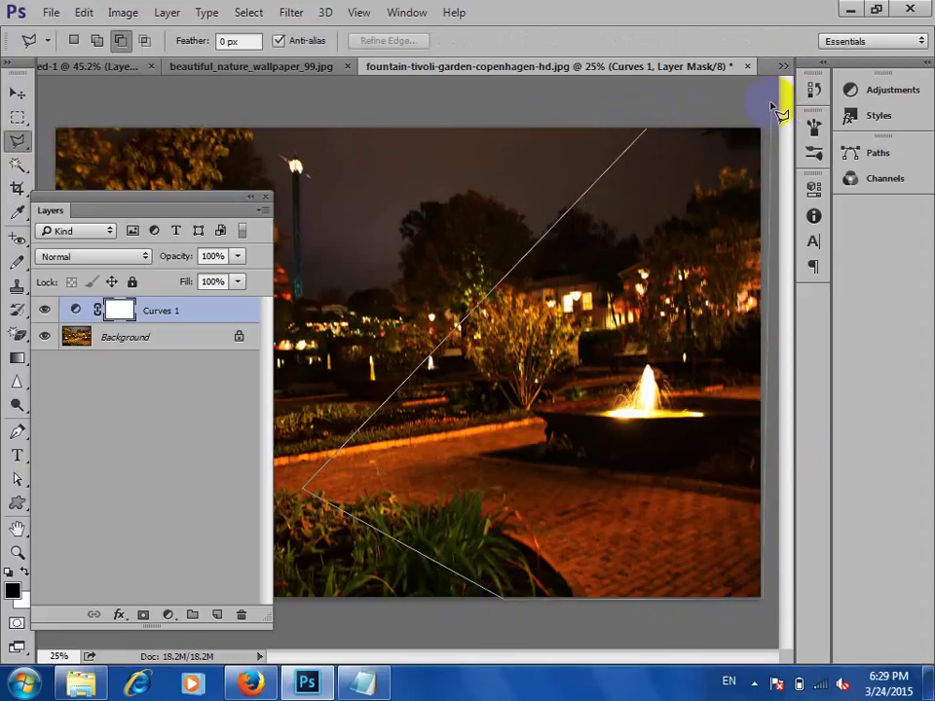
click(770, 103)
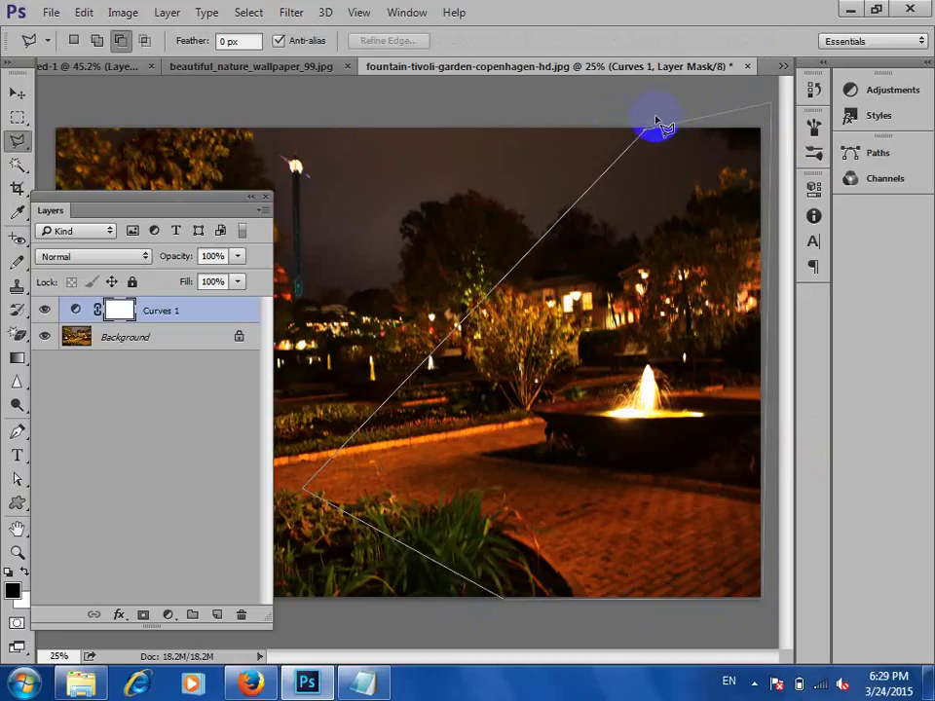
click(651, 123)
scroll(585, 192, down, 3)
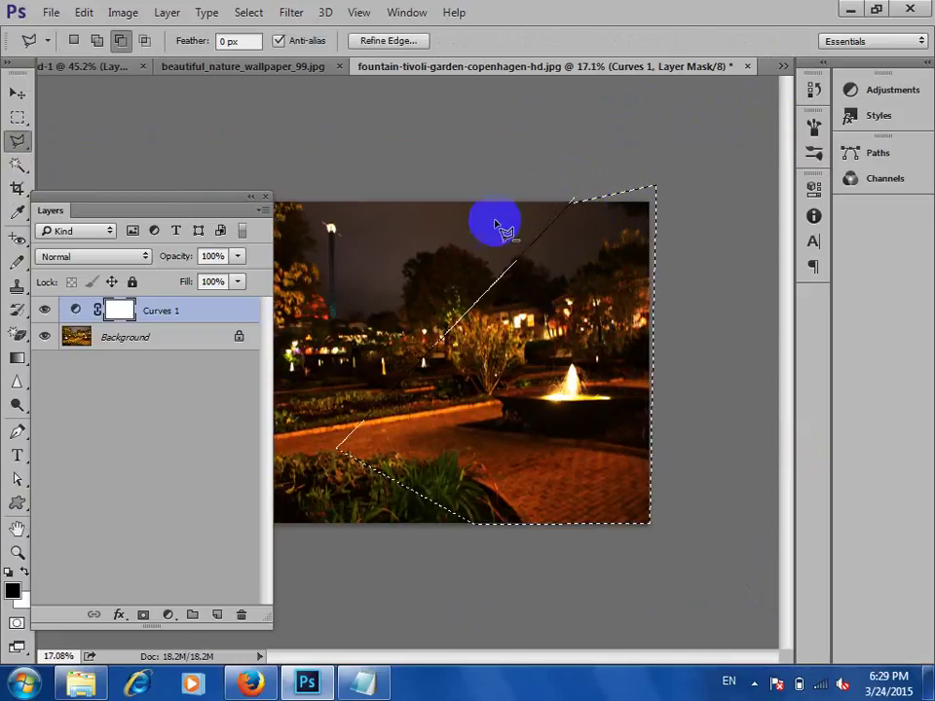
scroll(497, 244, up, 1)
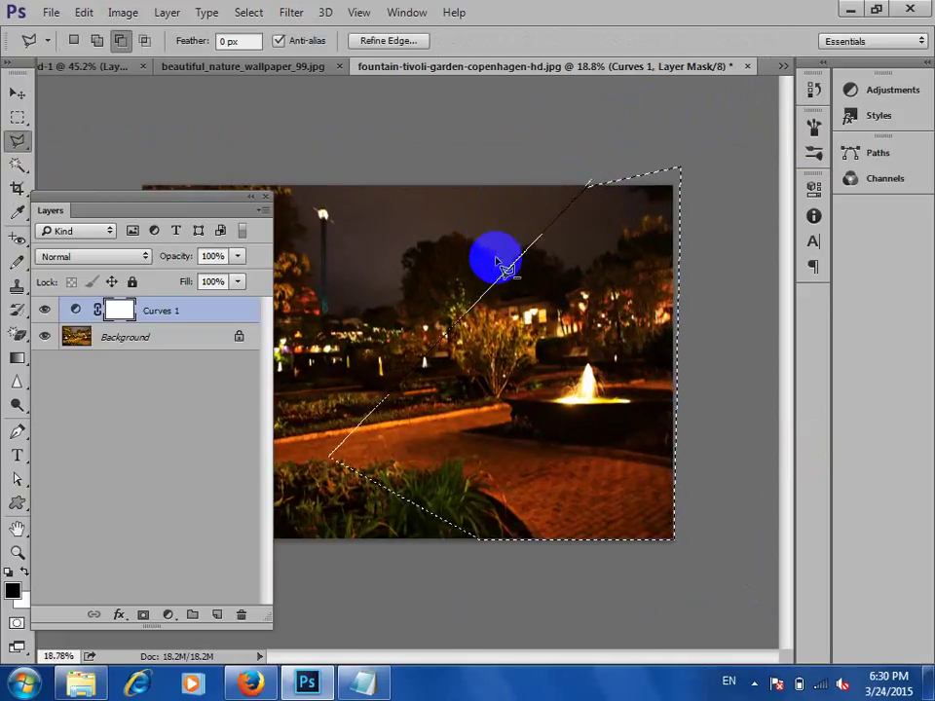
- Add a second Curves adjustment layer masked to the fountain selection and raise its RGB curve at input 117 to brighten that area
click(169, 615)
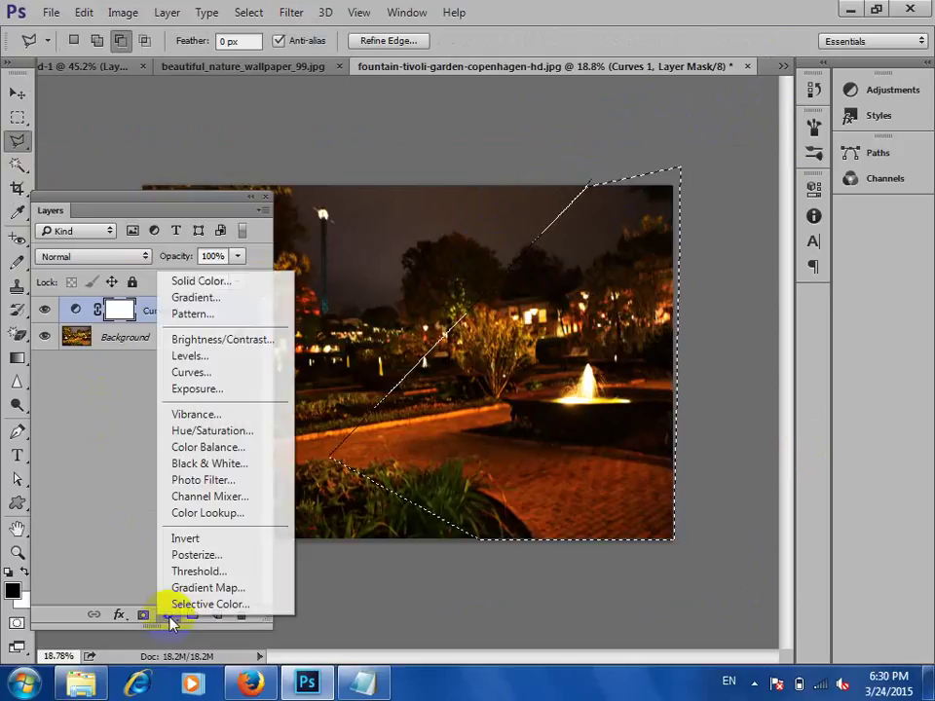
click(197, 373)
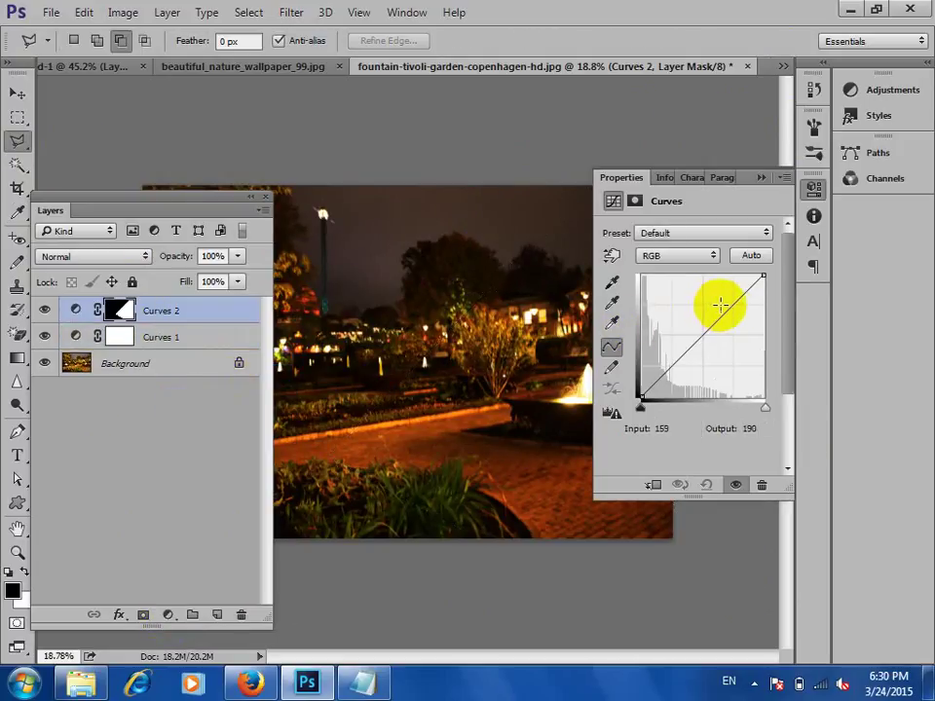
drag(727, 309, 697, 293)
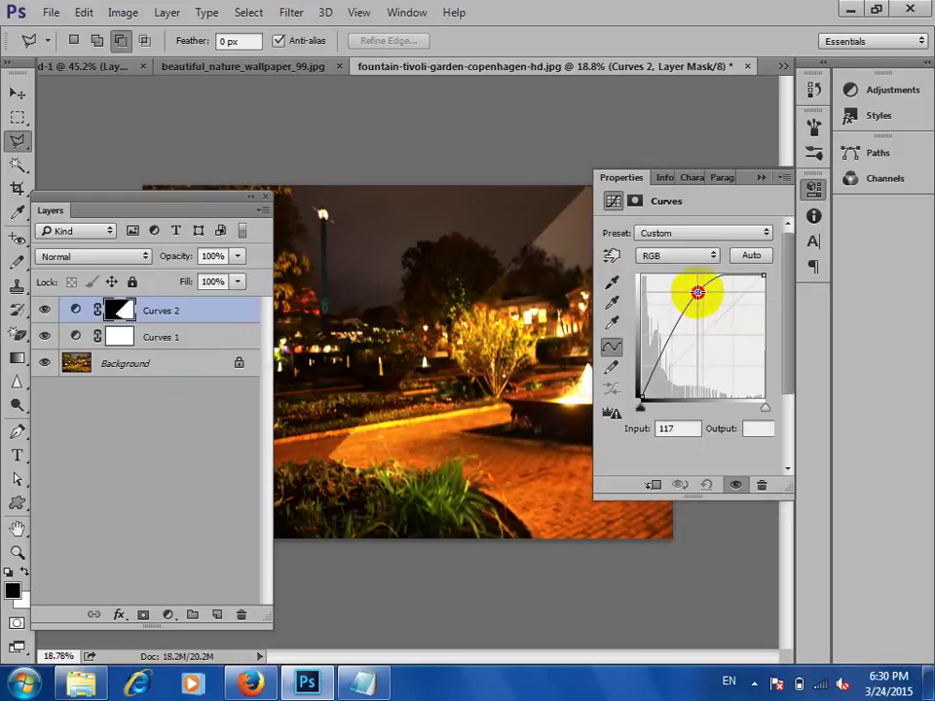
click(758, 178)
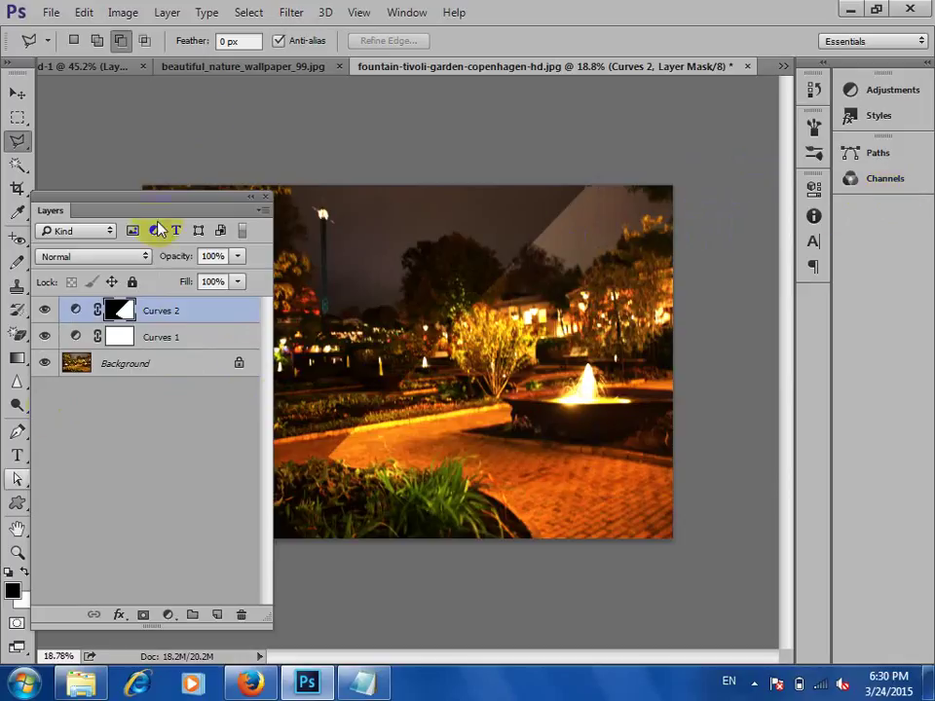
- Soften the mask edge of the upper Curves layer with a Gaussian Blur of radius 149.0 pixels
click(290, 13)
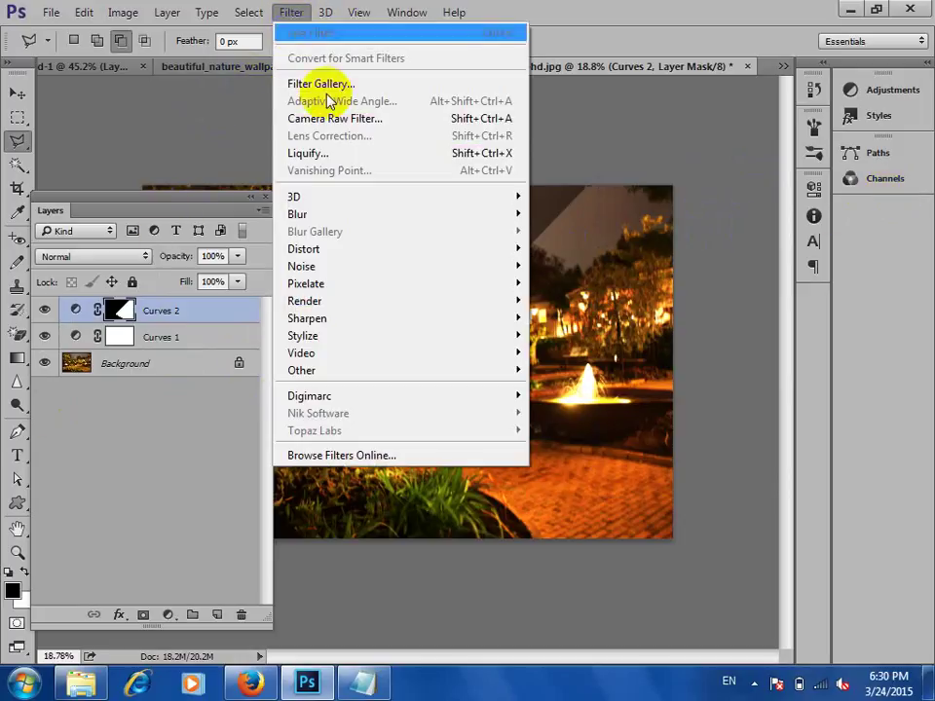
mouse_move(329, 220)
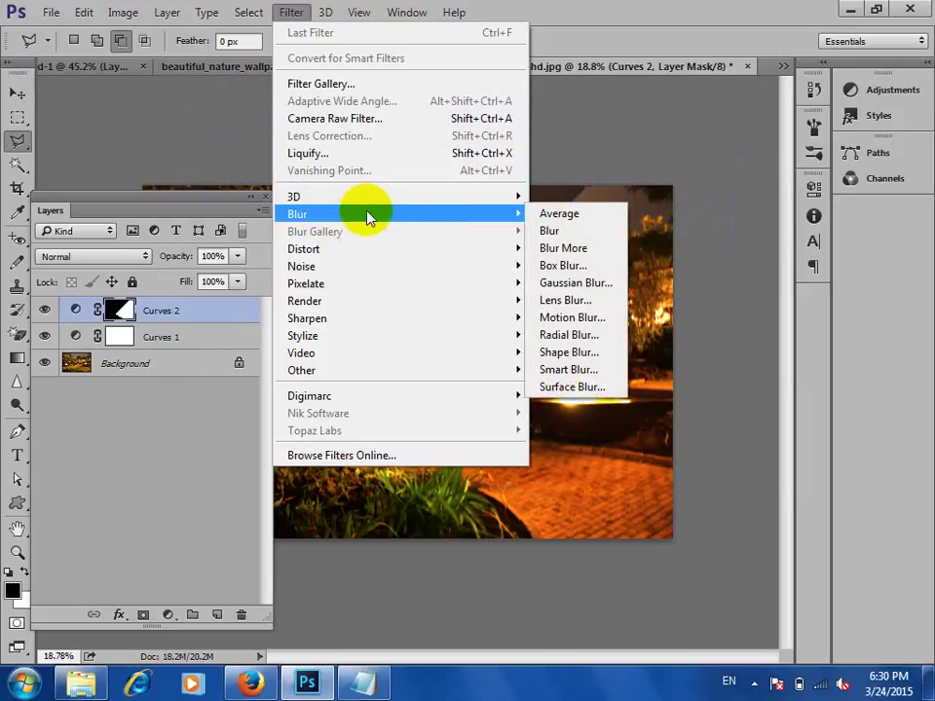
click(589, 290)
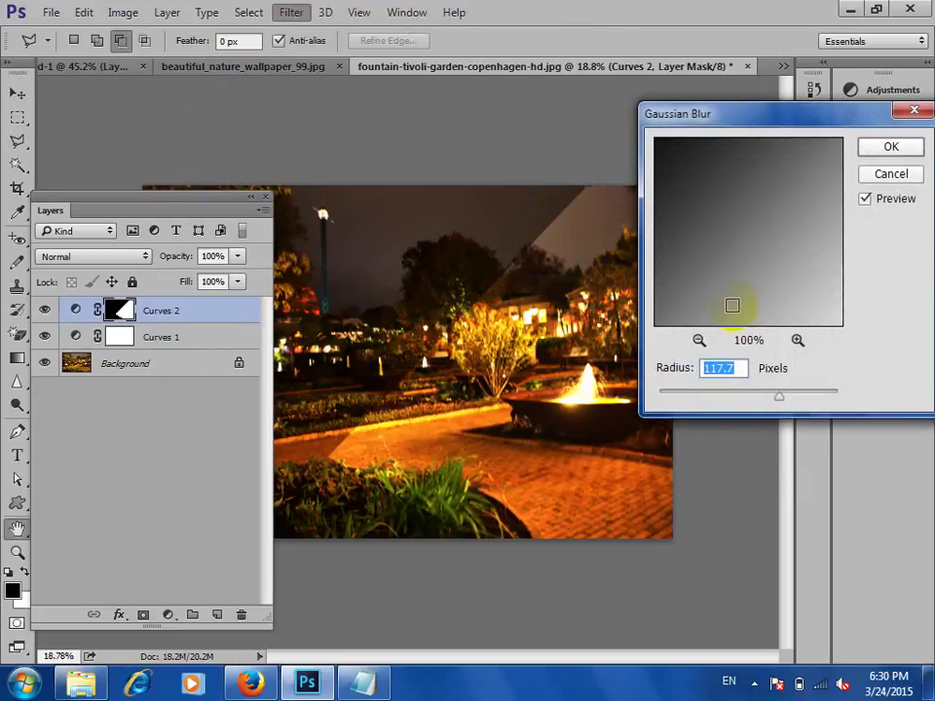
mouse_move(530, 258)
mouse_down()
mouse_move(516, 252)
mouse_move(453, 289)
mouse_move(508, 250)
mouse_move(509, 221)
mouse_up()
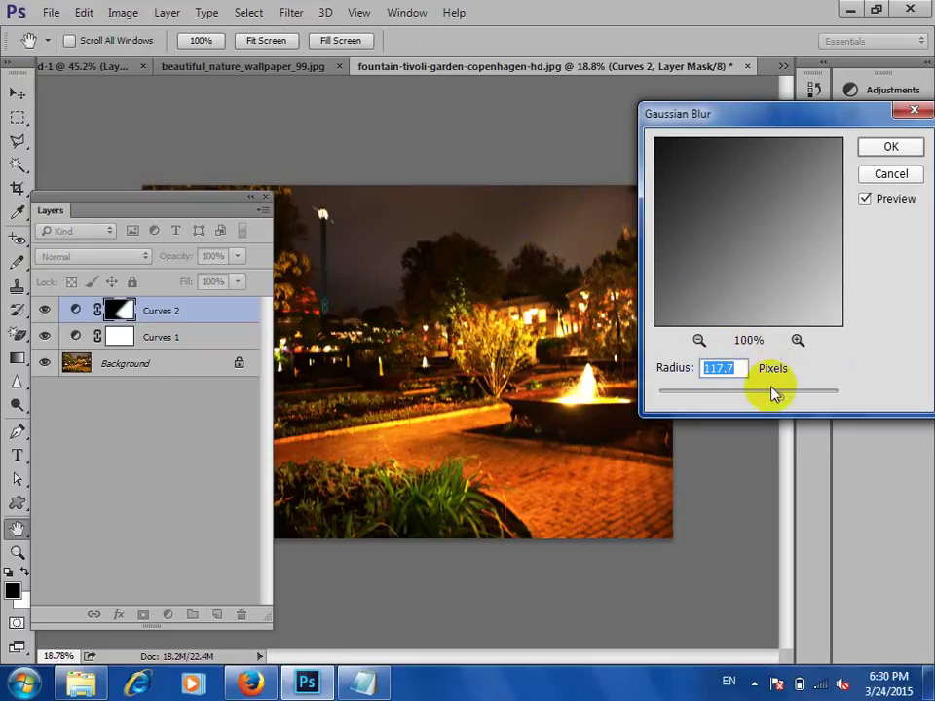
drag(784, 398, 794, 401)
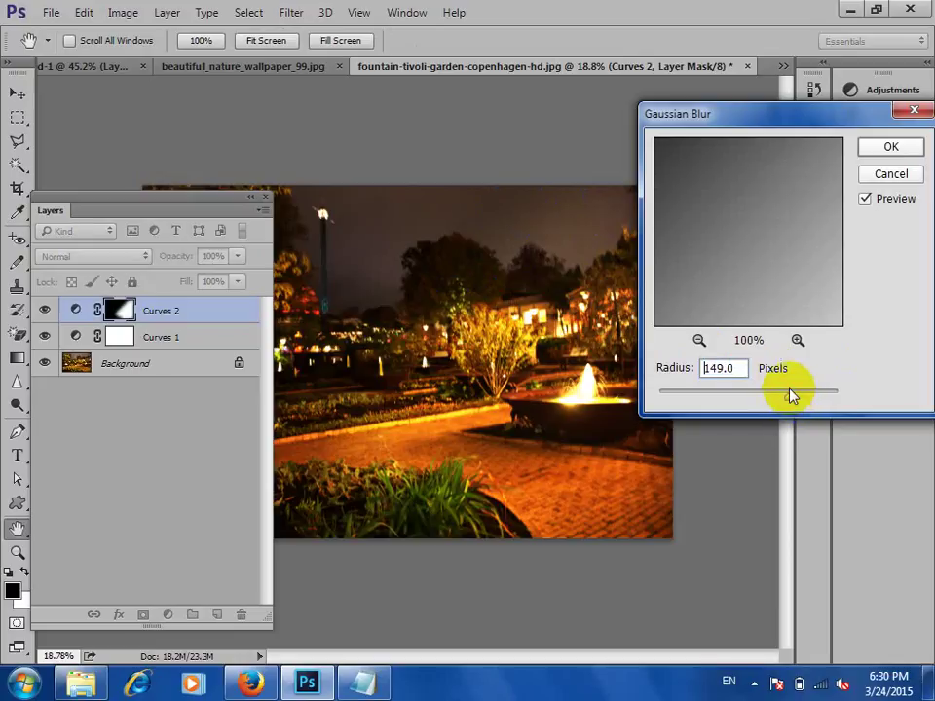
click(914, 147)
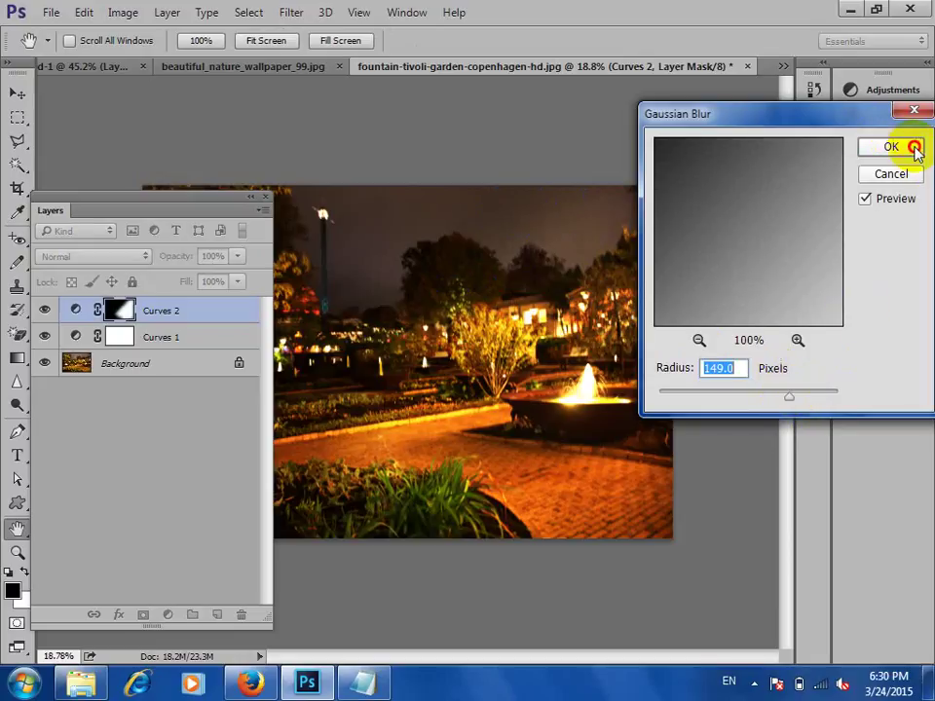
key(l)
scroll(612, 272, down, 5)
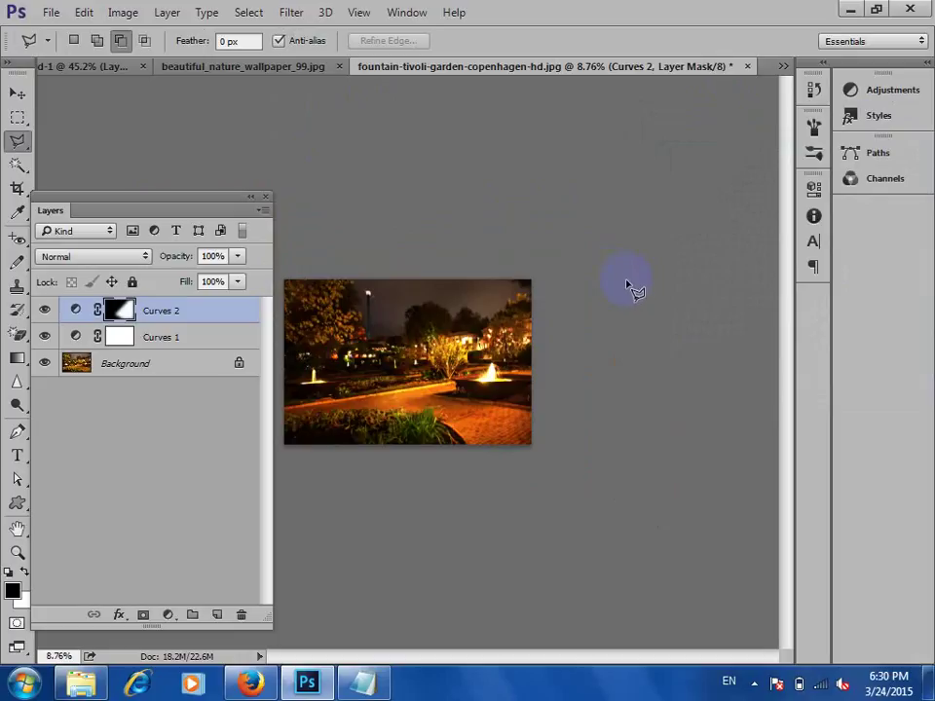
scroll(526, 341, up, 4)
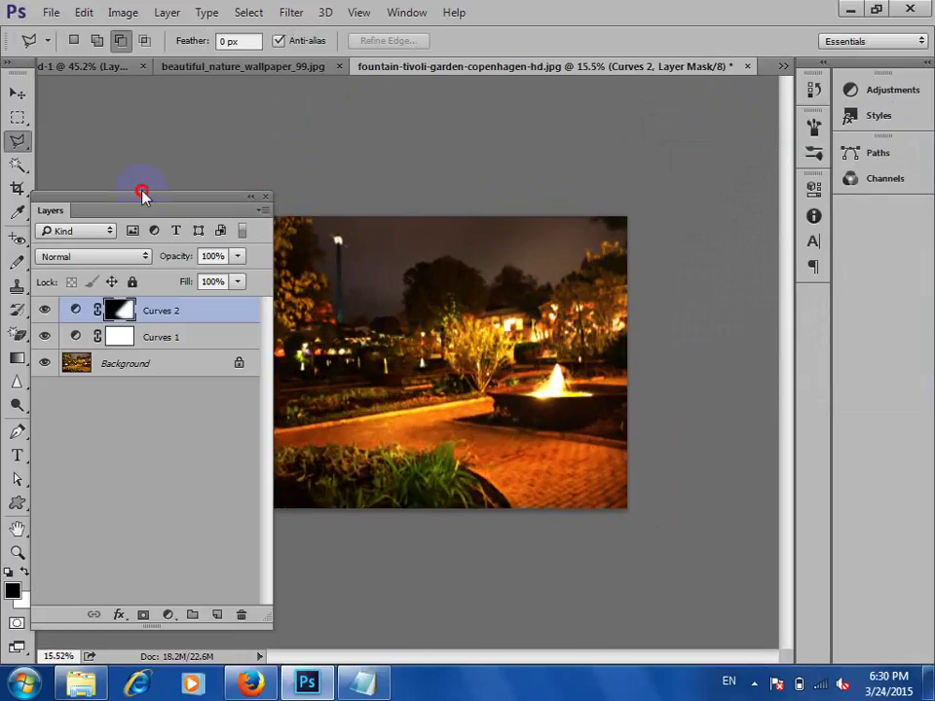
- Switch to beautiful_nature_wallpaper_99.jpg and add a Black & White adjustment layer above Layer 1
drag(141, 195, 619, 156)
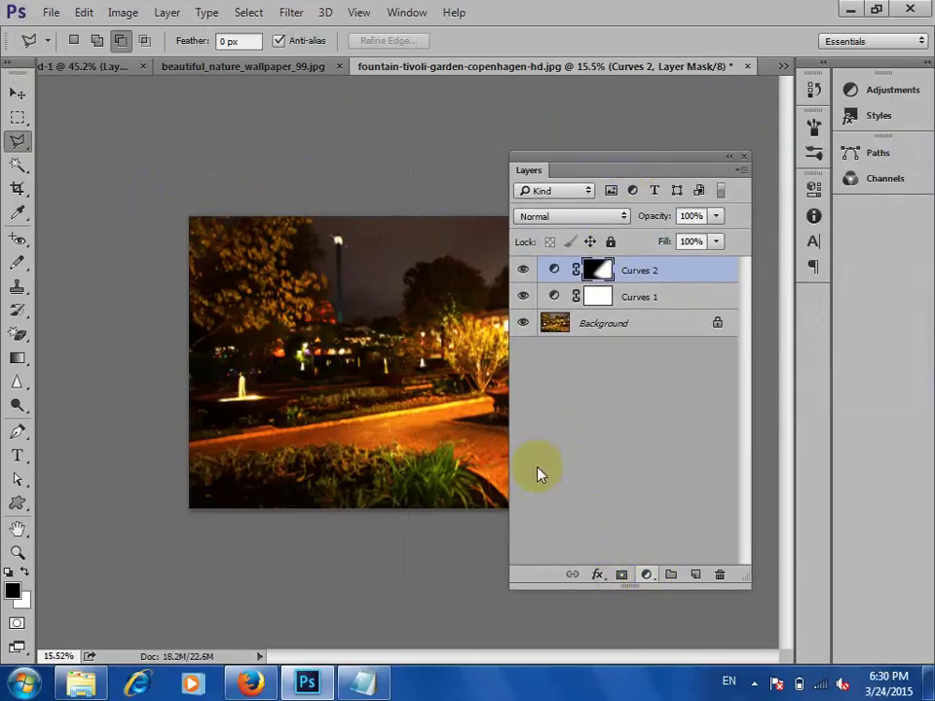
click(211, 68)
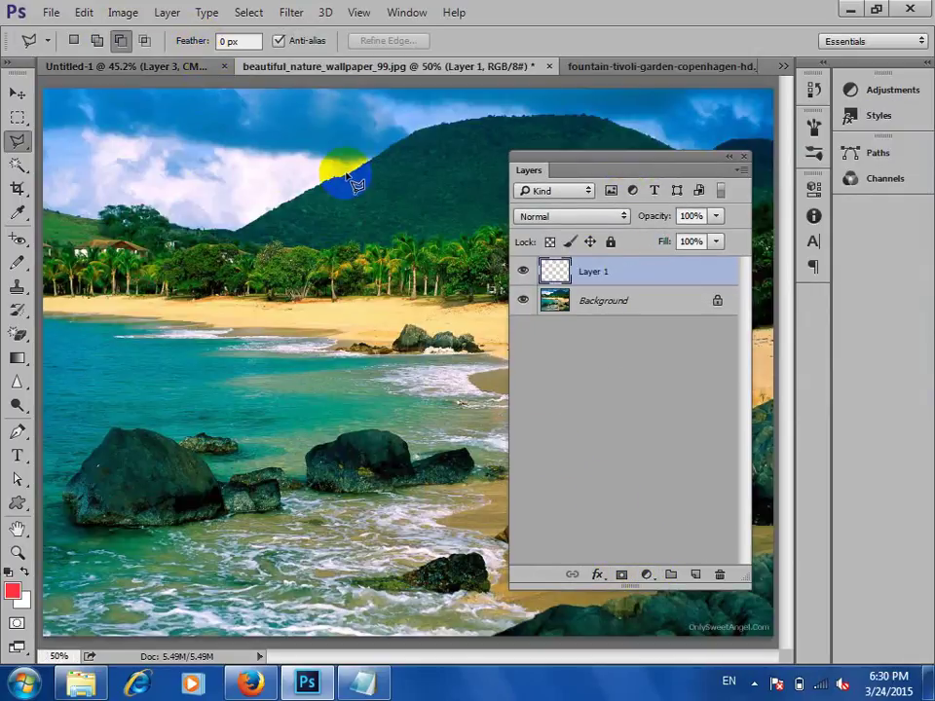
drag(570, 161, 624, 148)
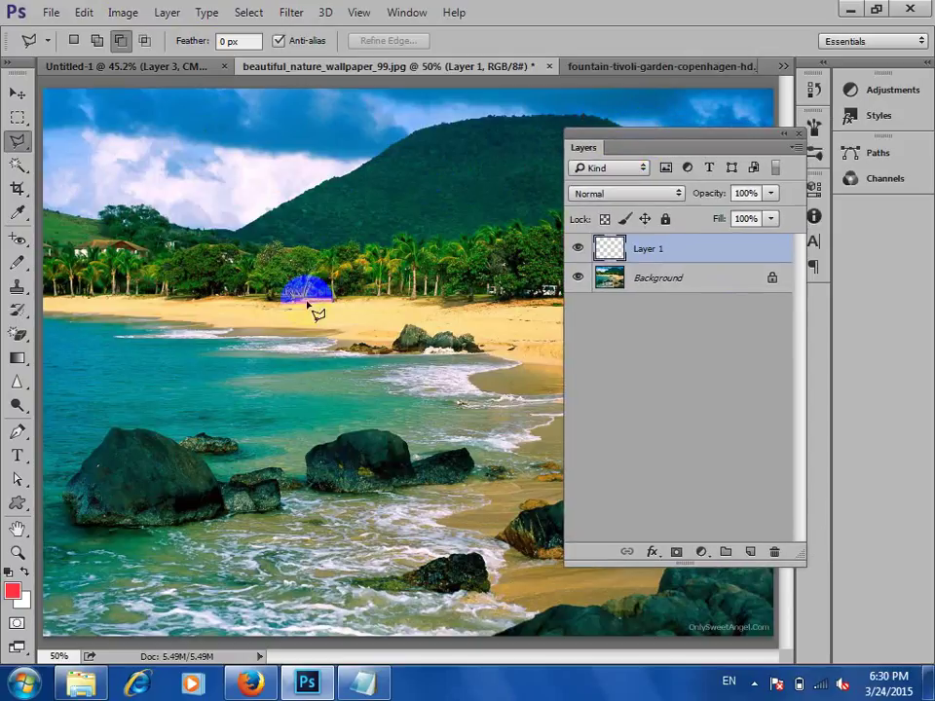
scroll(303, 298, down, 2)
scroll(468, 248, up, 1)
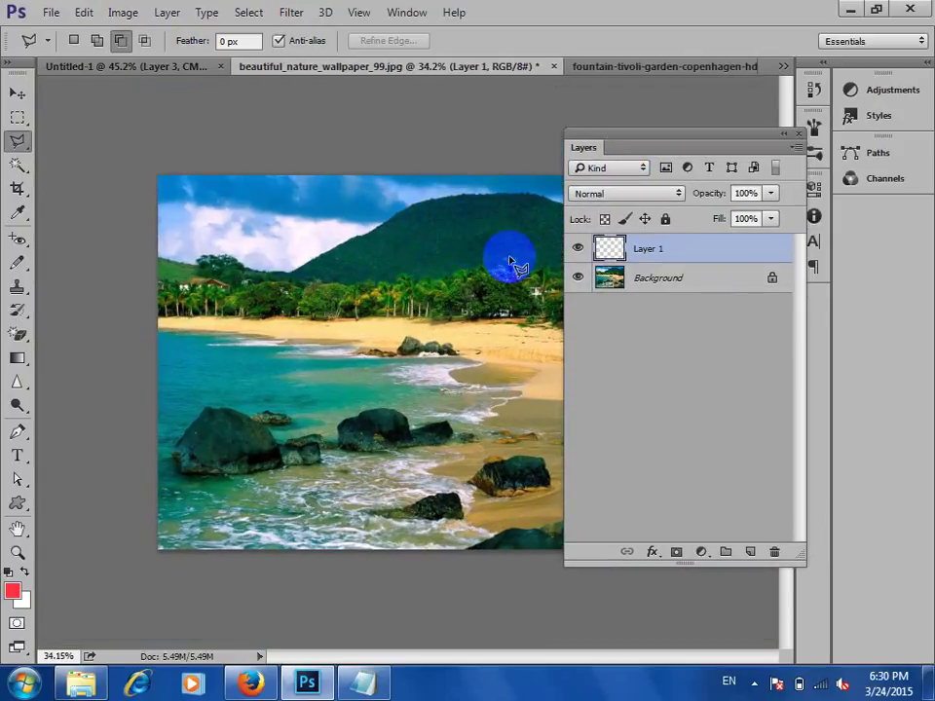
click(704, 553)
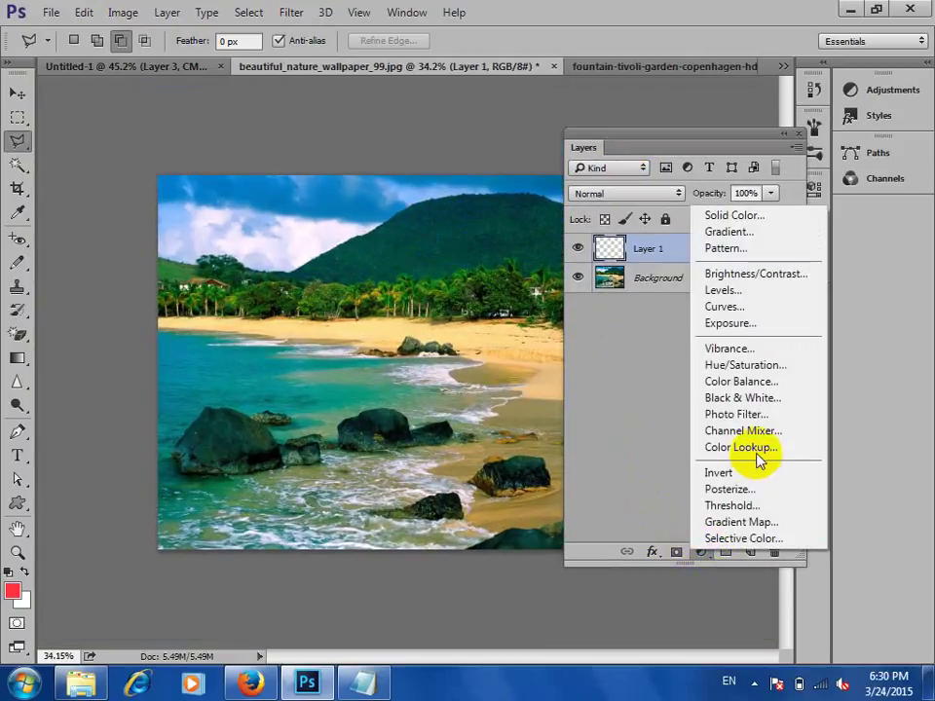
click(744, 399)
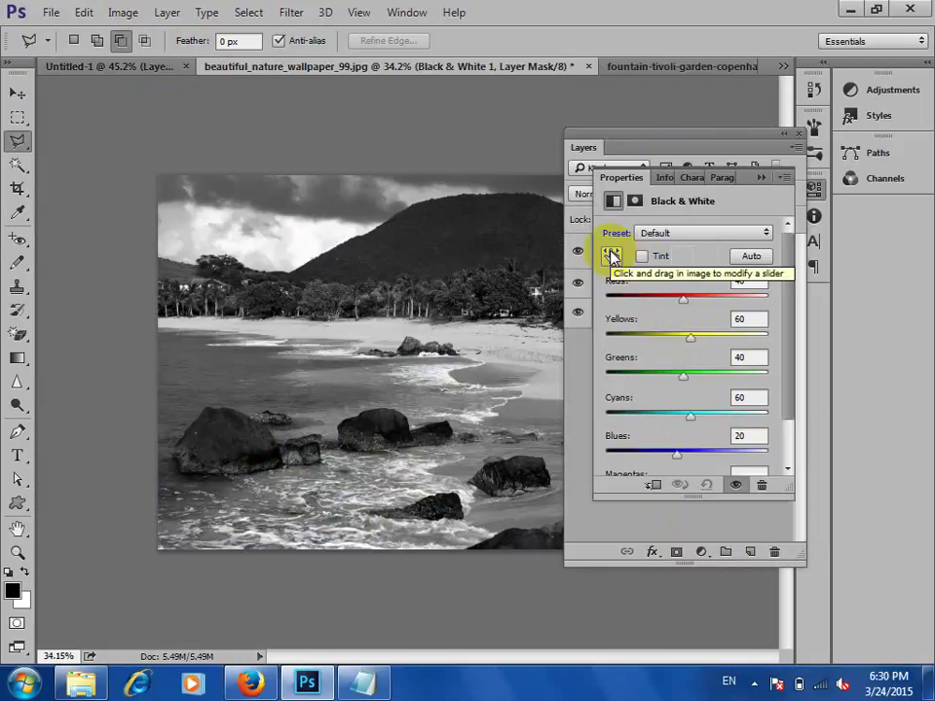
- Brighten the beach sand with on-image adjustment, raising the Black & White Yellows value to 203
click(611, 257)
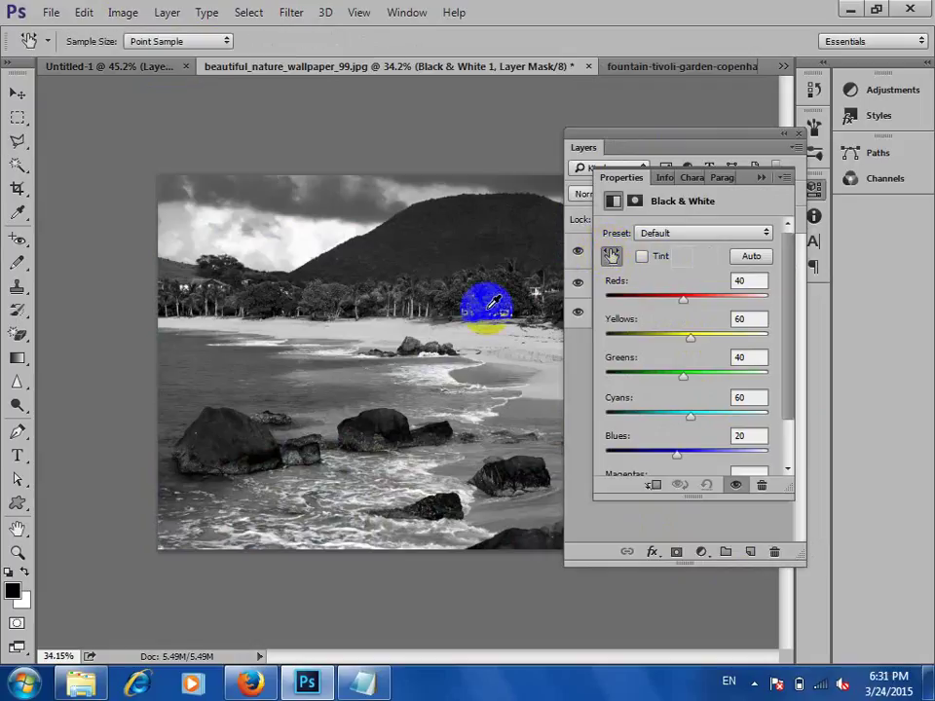
click(348, 321)
drag(348, 321, 488, 307)
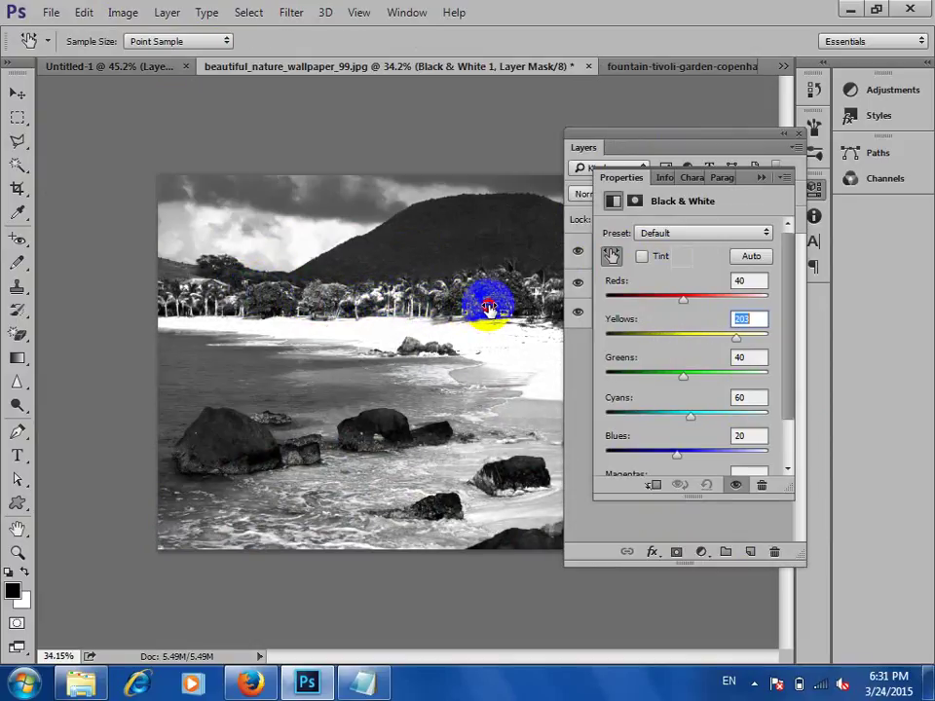
click(635, 201)
click(761, 178)
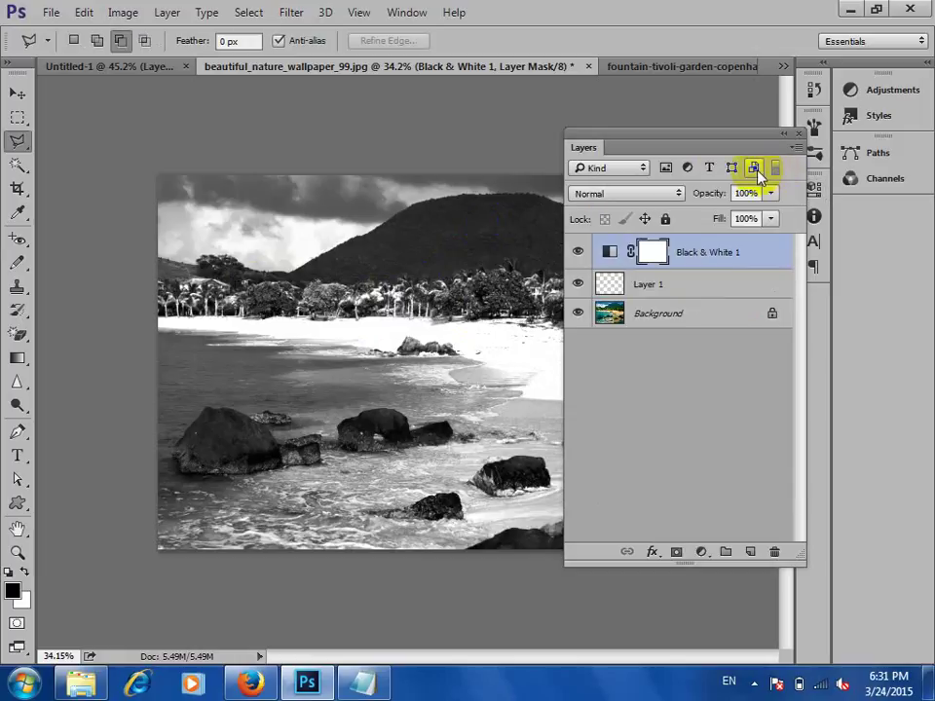
- Delete the empty Layer 1 and invert the mask of the Black & White 1 adjustment layer
click(594, 284)
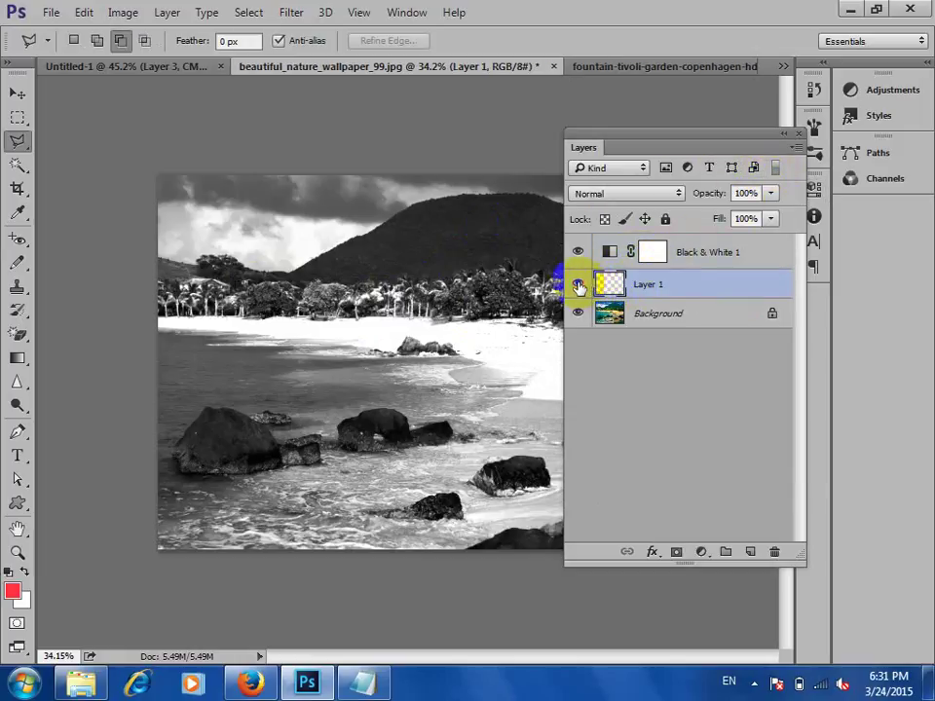
click(577, 283)
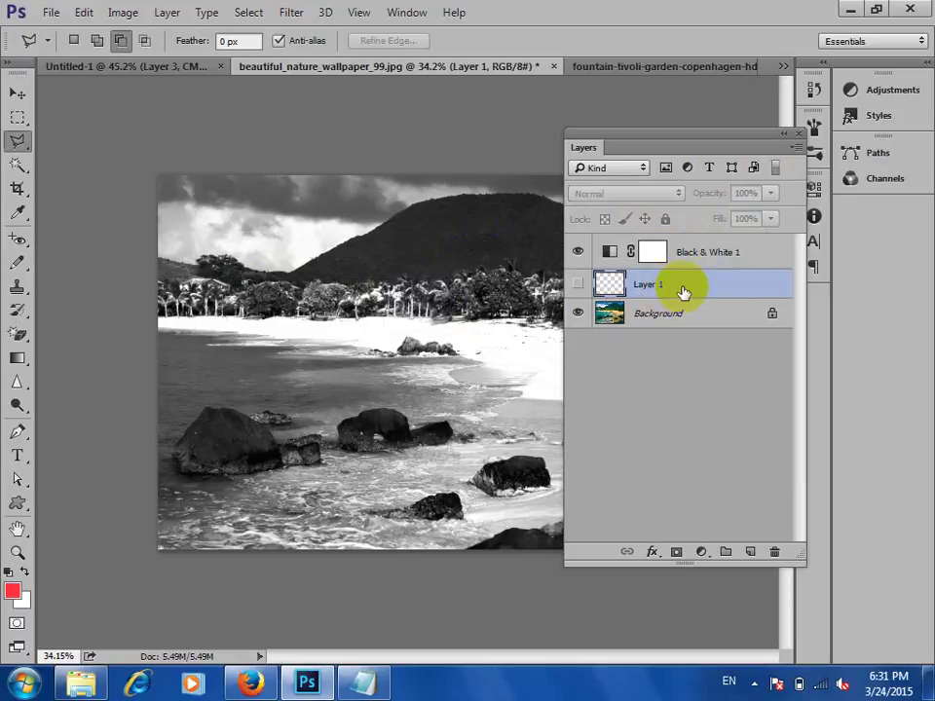
key(Delete)
click(660, 256)
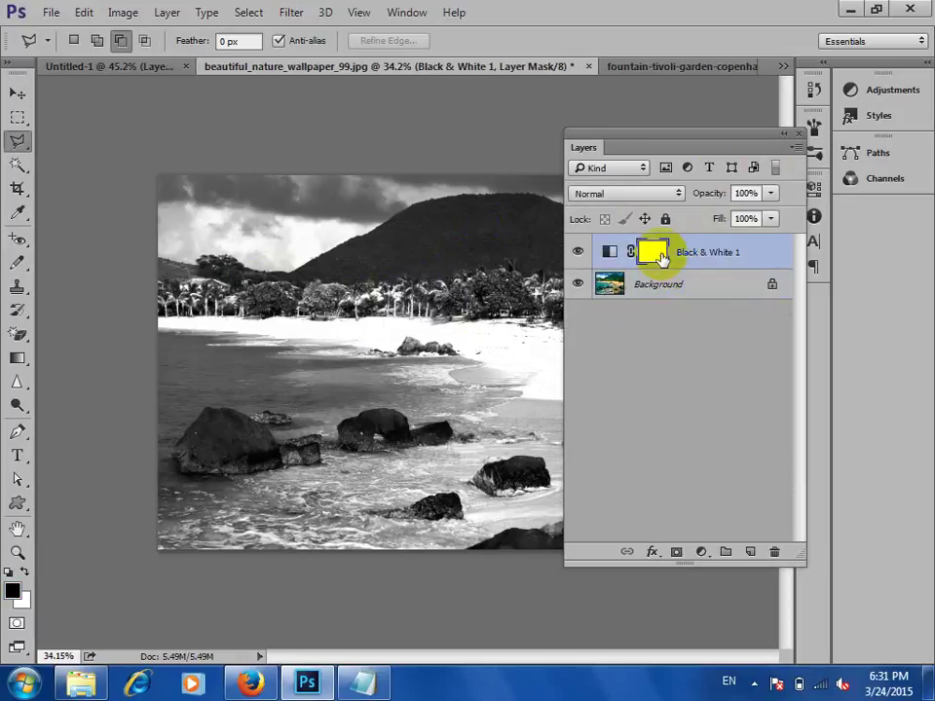
key(ctrl+i)
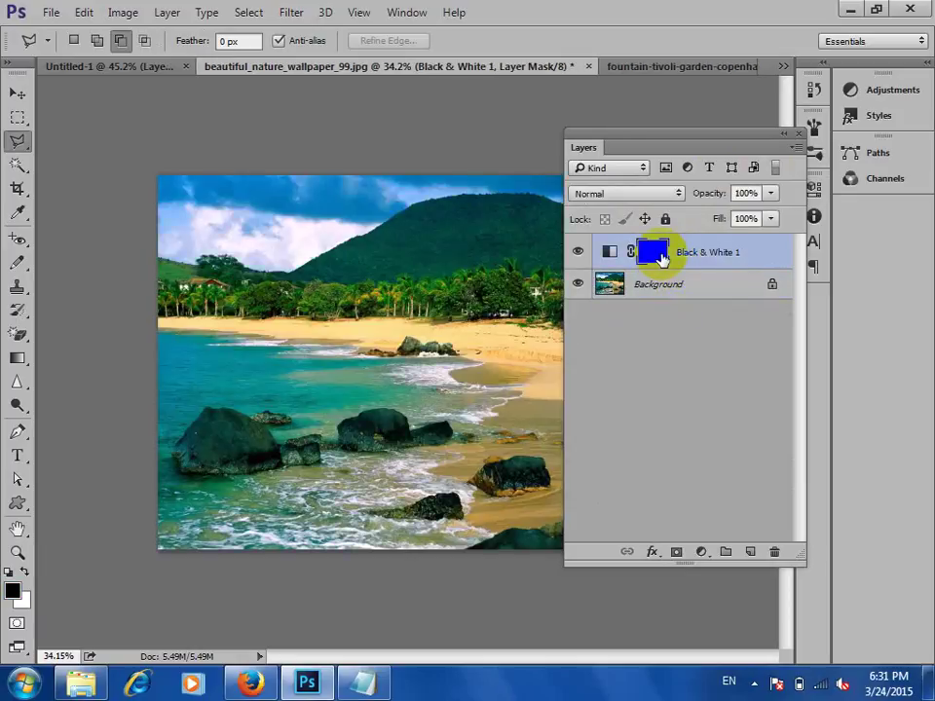
- Adjust the Black & White tones by on-image sampling, bringing Yellows to -89 and Cyans to 300
double_click(607, 255)
click(612, 255)
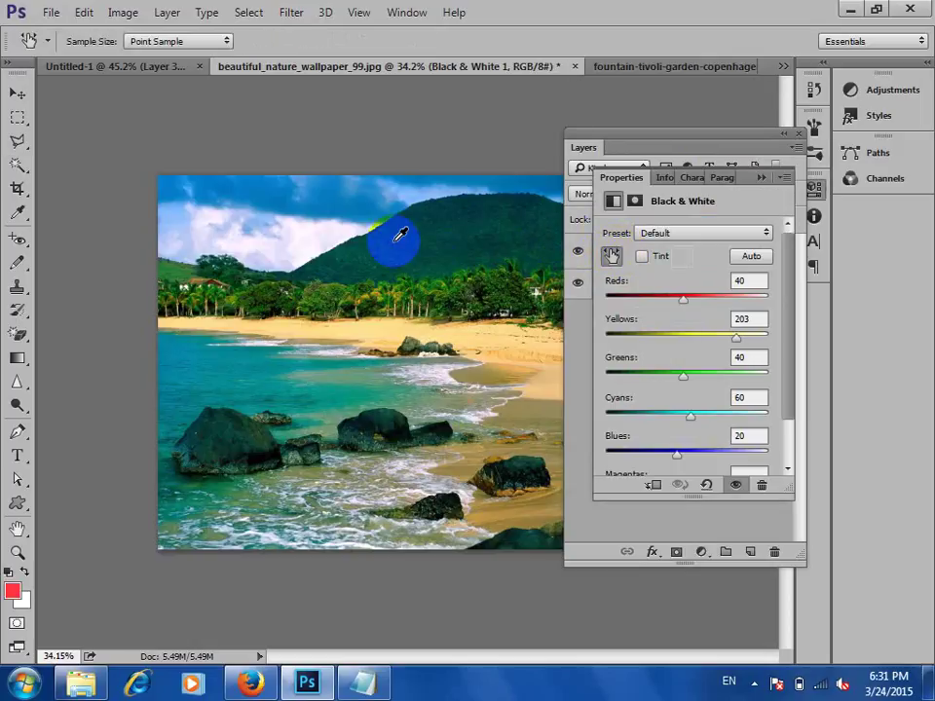
drag(407, 246, 608, 254)
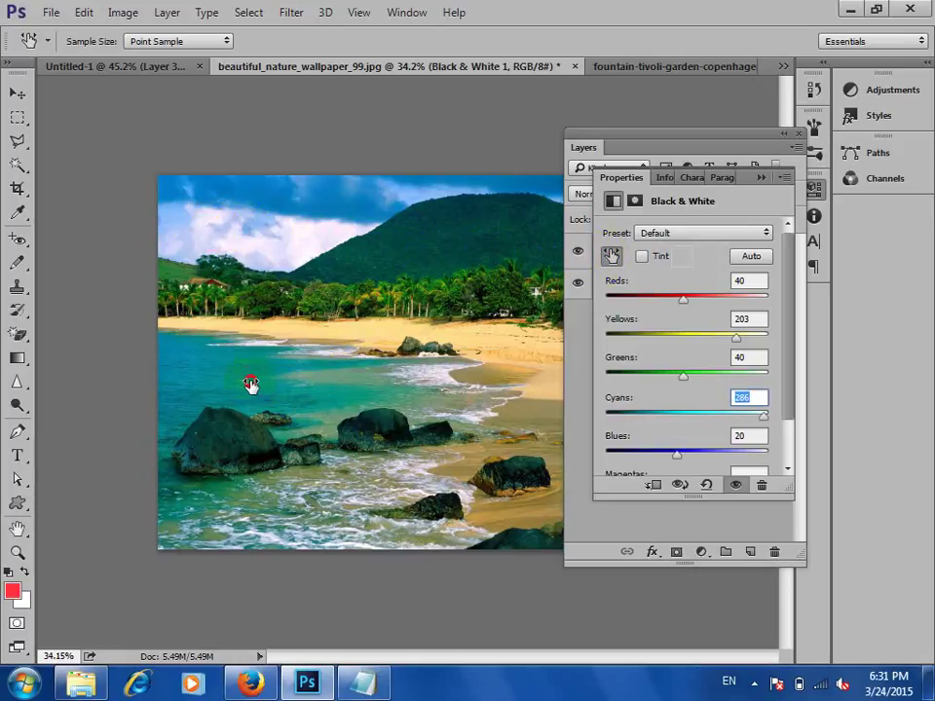
drag(249, 382, 130, 369)
drag(466, 343, 229, 307)
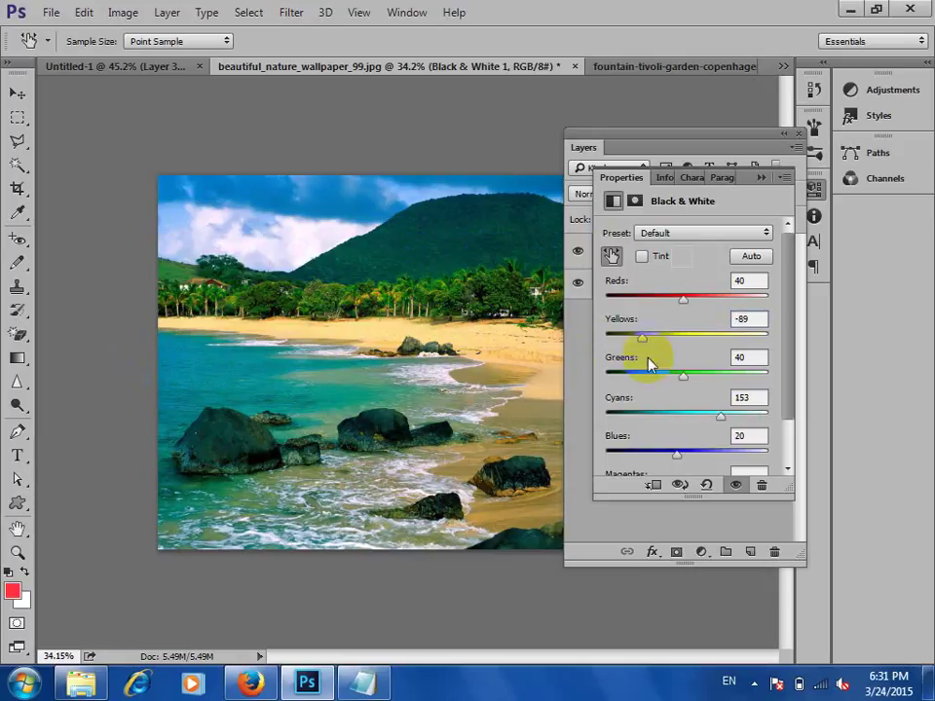
drag(554, 321, 554, 322)
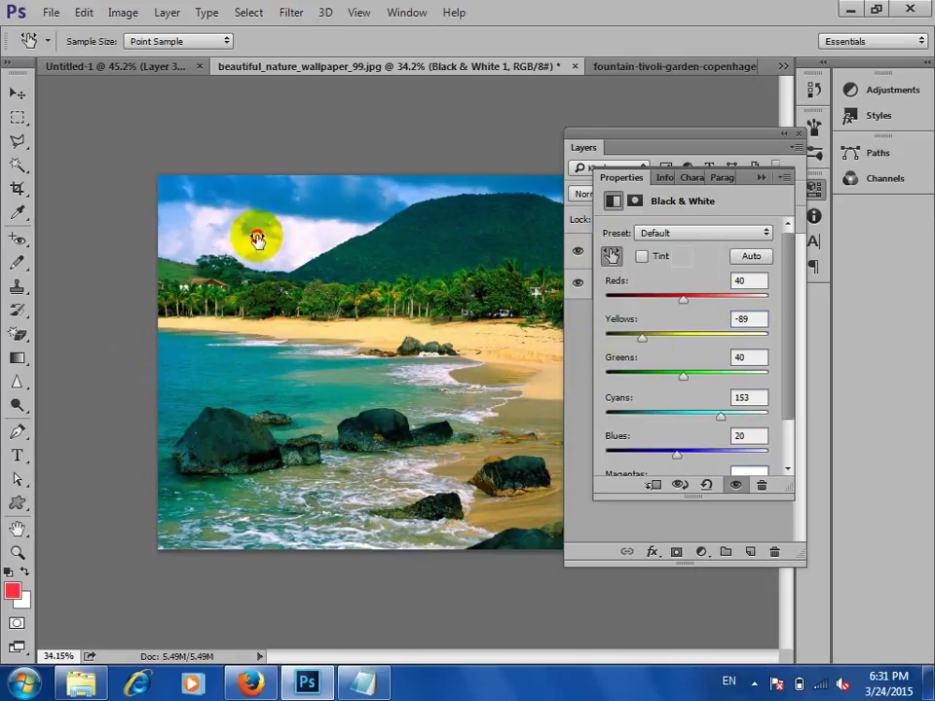
click(194, 230)
drag(157, 223, 455, 208)
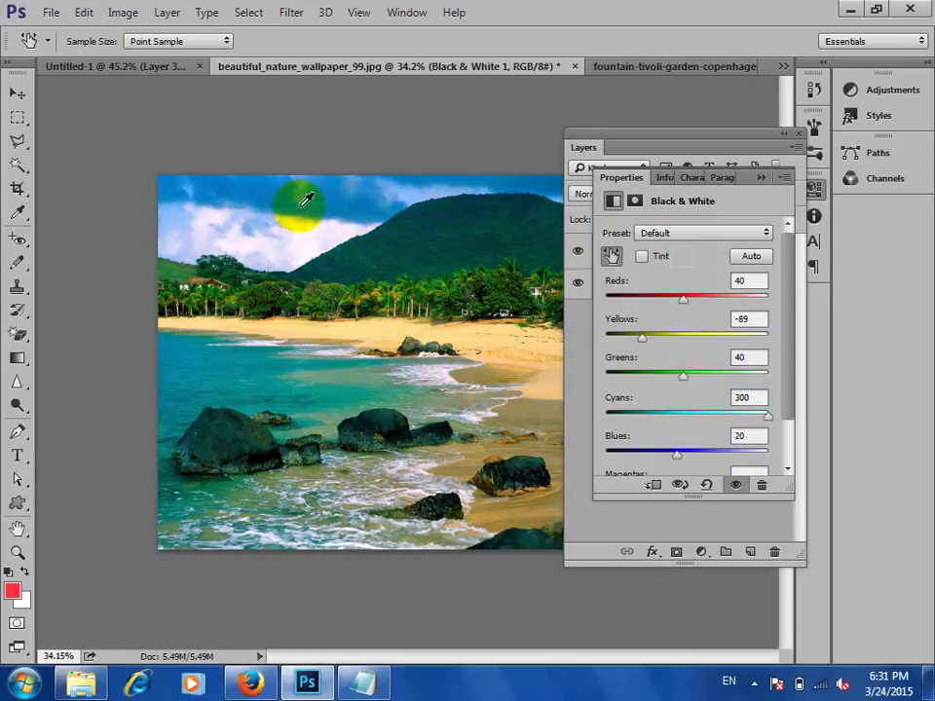
click(760, 179)
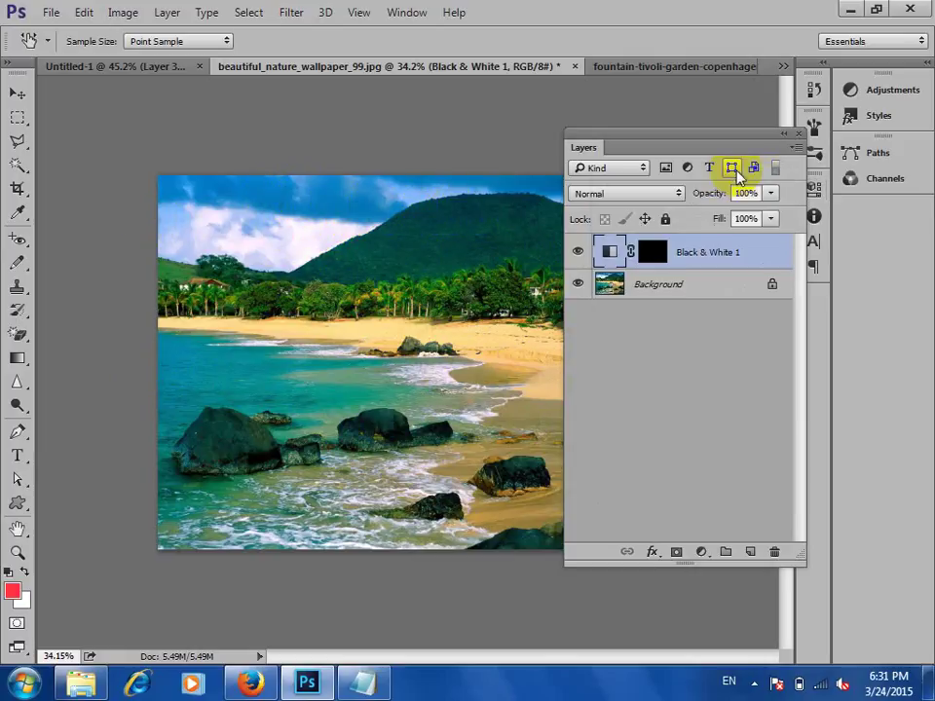
- Invert the Black & White 1 mask back to white so the adjustment covers the whole beach photo
click(654, 253)
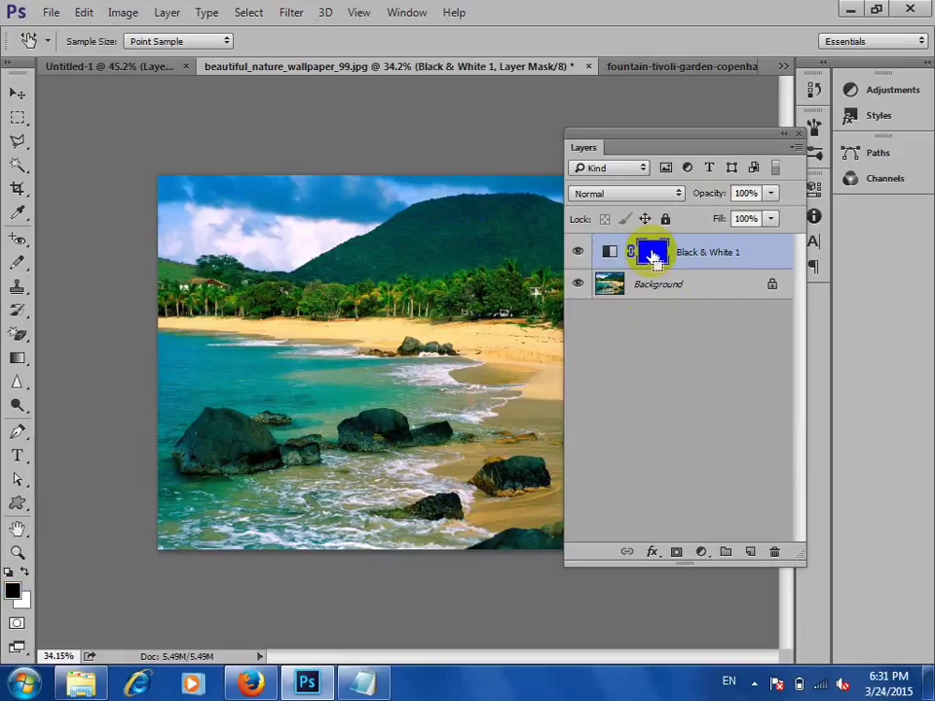
mouse_move(478, 294)
mouse_down()
mouse_move(255, 274)
mouse_move(287, 254)
mouse_move(413, 265)
mouse_move(431, 250)
mouse_up()
mouse_move(325, 242)
mouse_down()
mouse_move(233, 247)
mouse_move(437, 244)
mouse_up()
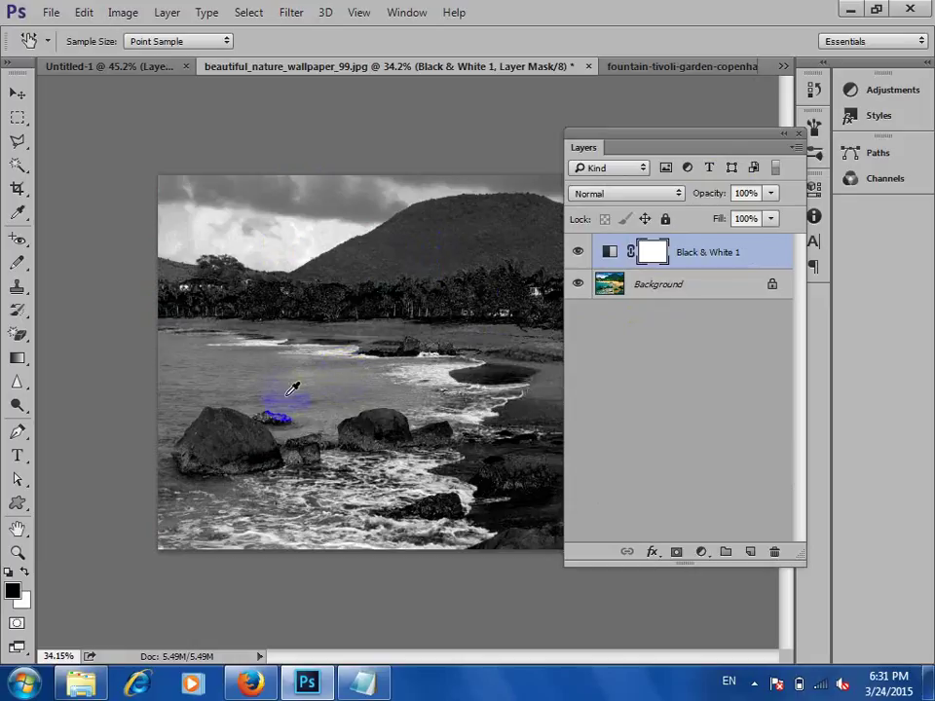
mouse_move(294, 386)
mouse_down()
mouse_move(305, 403)
mouse_move(384, 413)
mouse_move(315, 403)
mouse_move(300, 389)
mouse_up()
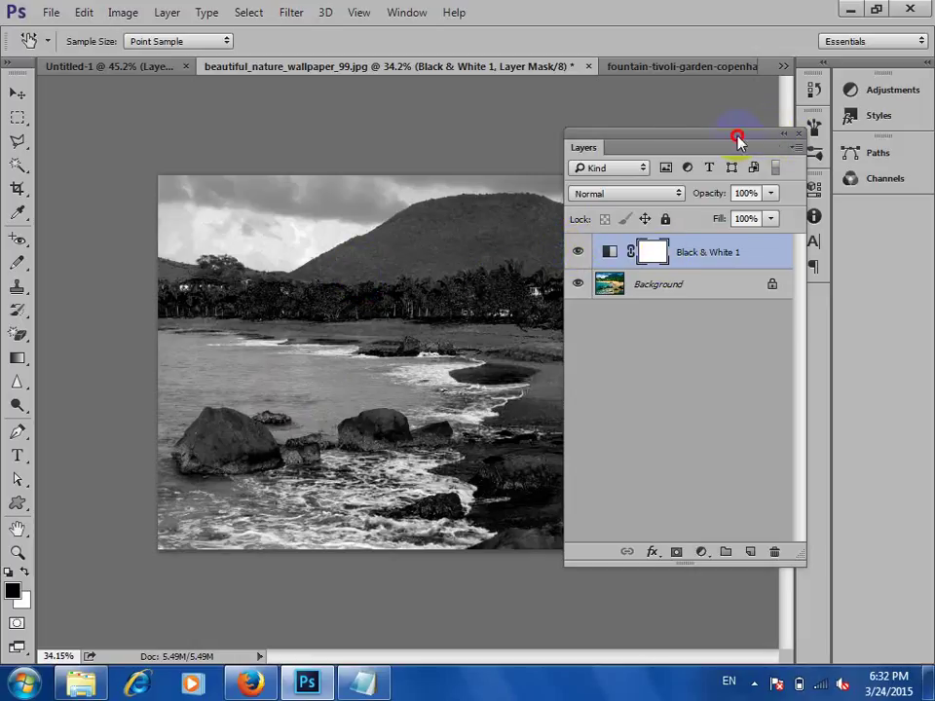
drag(737, 139, 600, 131)
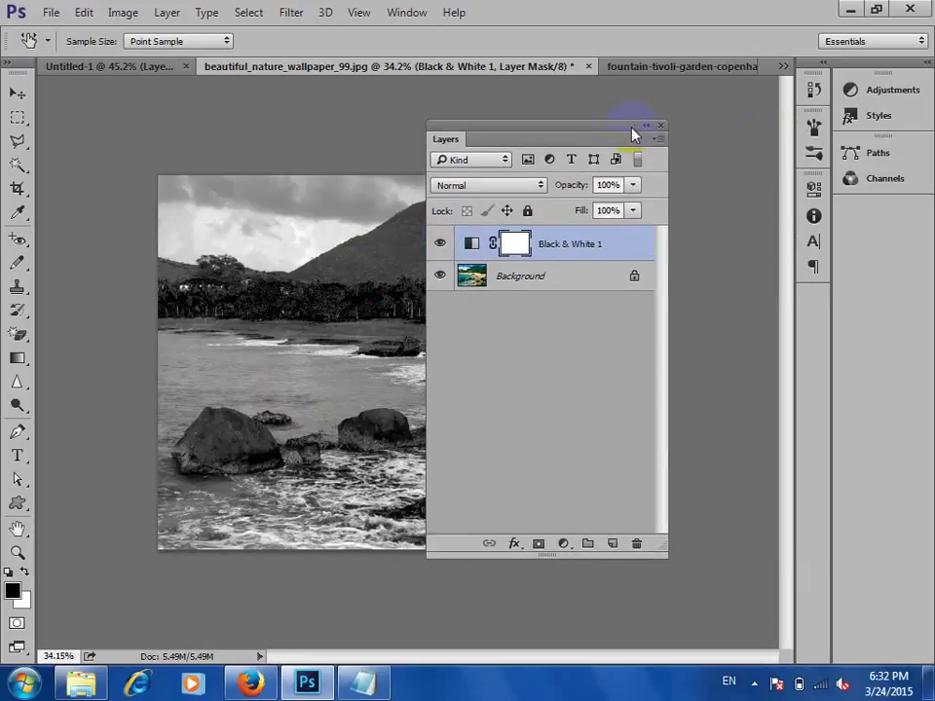
click(565, 544)
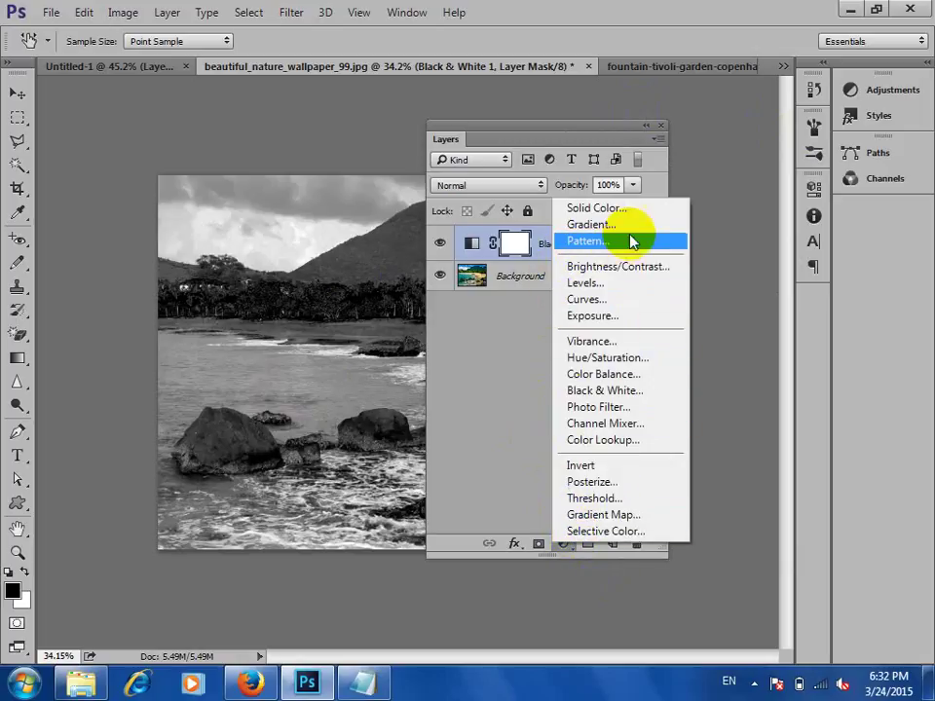
click(518, 373)
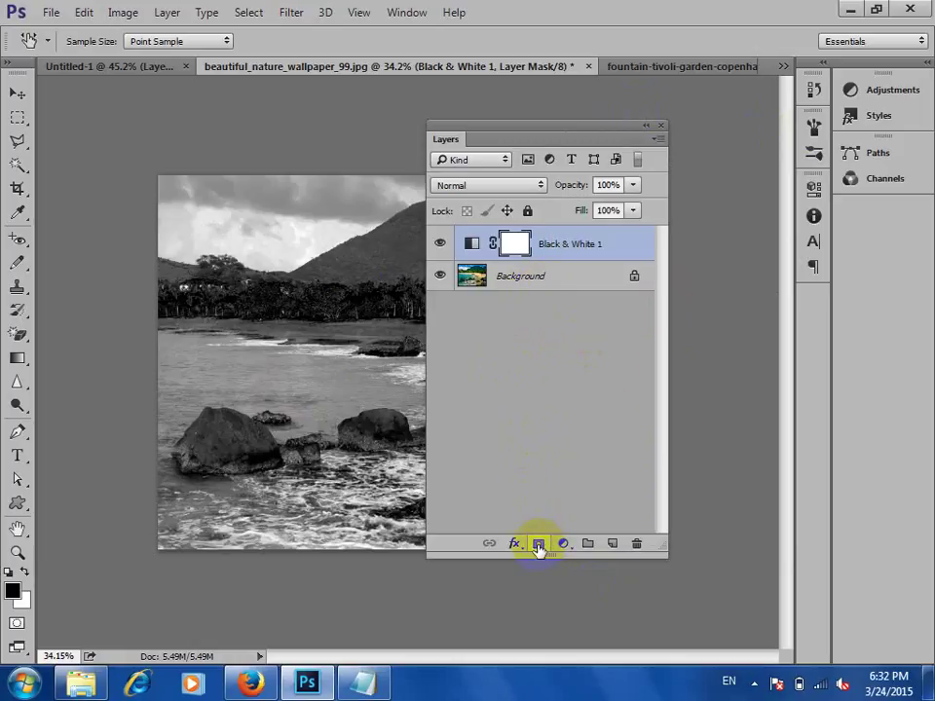
- Delete the Black & White 1 adjustment layer, leaving only the Background layer of the beach photo
click(514, 244)
click(441, 243)
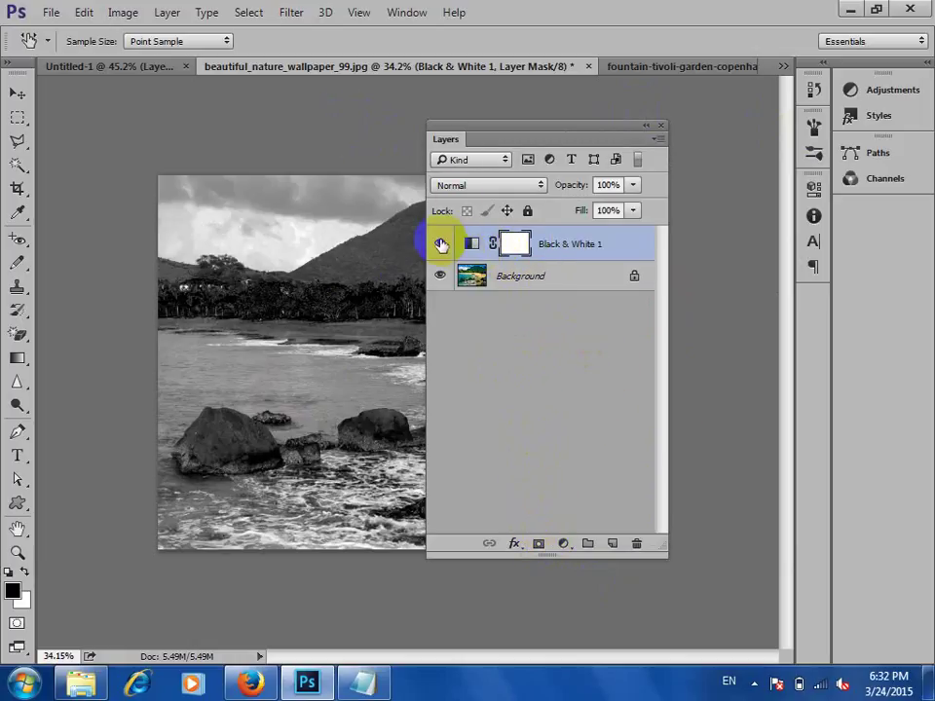
mouse_move(581, 257)
mouse_down()
mouse_move(647, 547)
mouse_move(652, 537)
mouse_move(638, 543)
mouse_up()
key(l)
drag(510, 130, 654, 117)
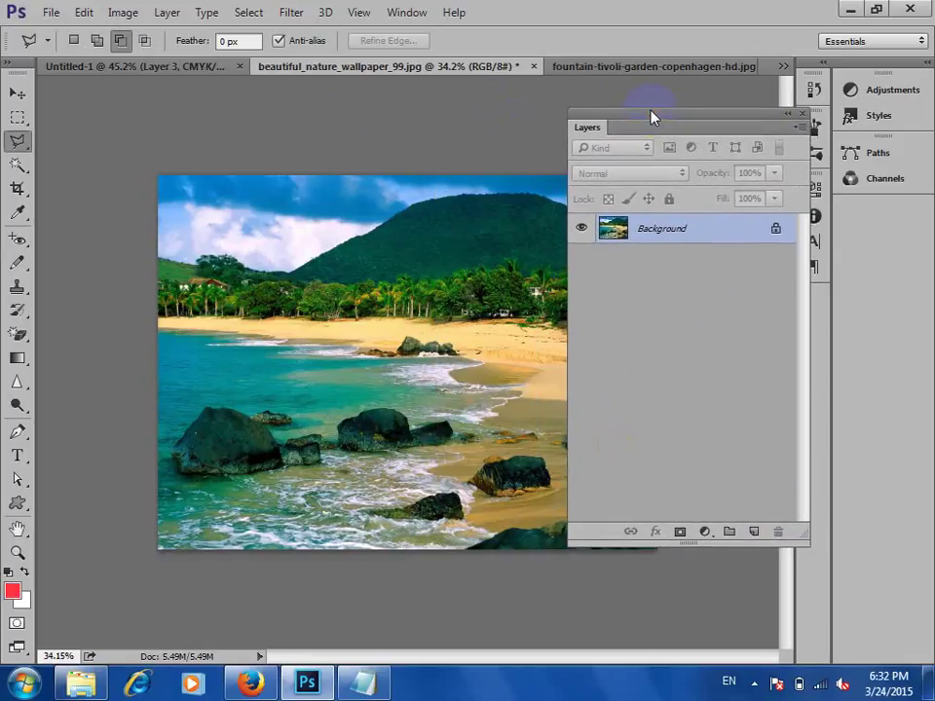
click(465, 209)
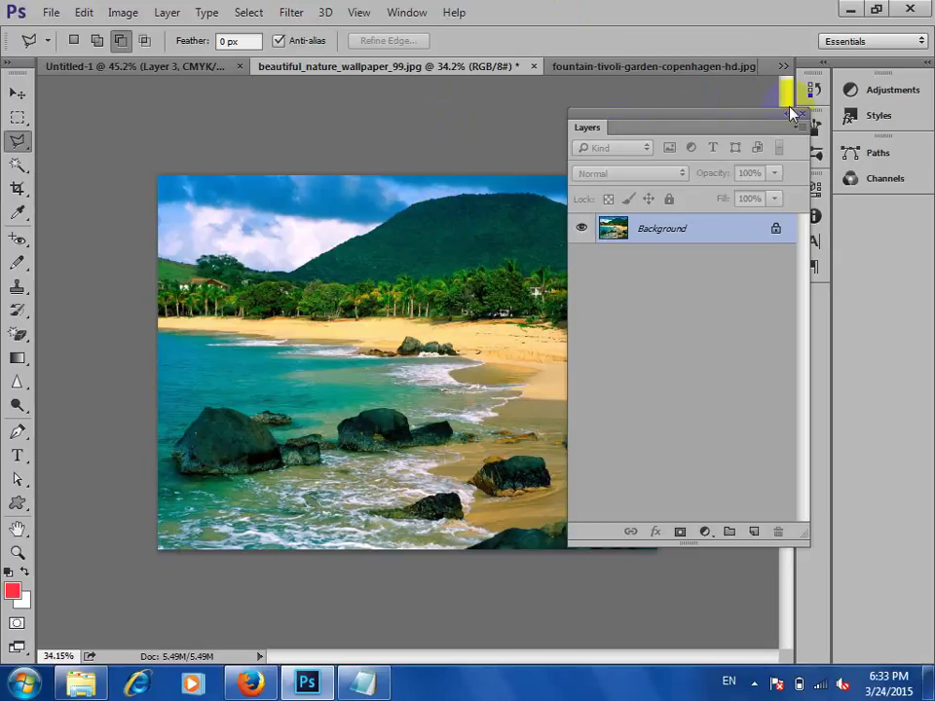
- Shorten the floating Layers panel and place it over the left part of the beach photo
drag(718, 122, 636, 206)
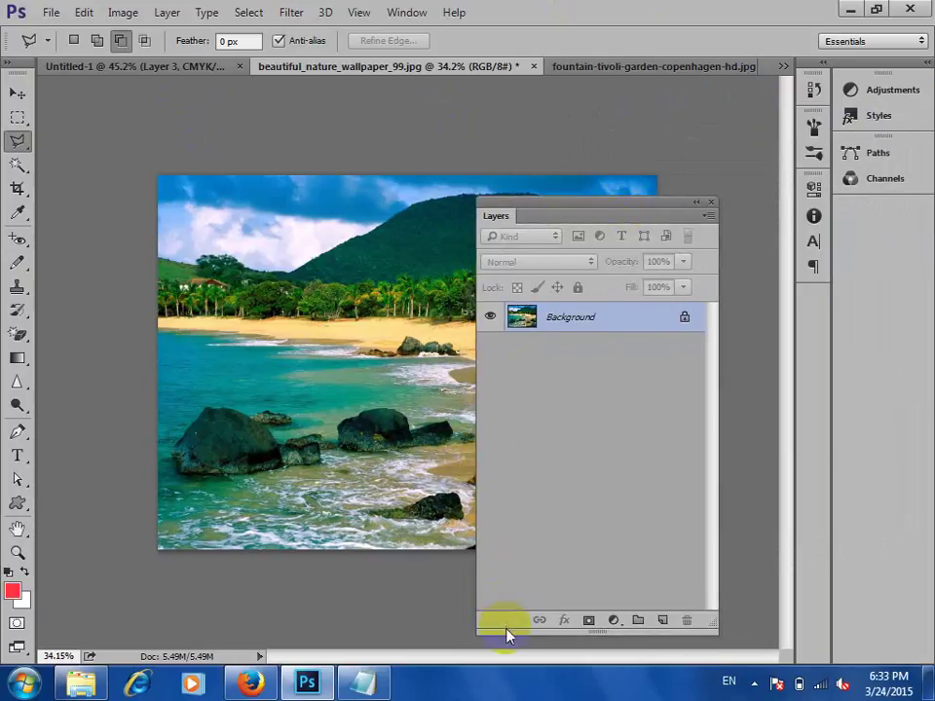
drag(507, 633, 545, 379)
drag(566, 227, 244, 255)
- Open the image gi_smfrhexteriornight_2_698x390_FitToBoxSmallDimension_Center.jpg from the All images folder
click(54, 13)
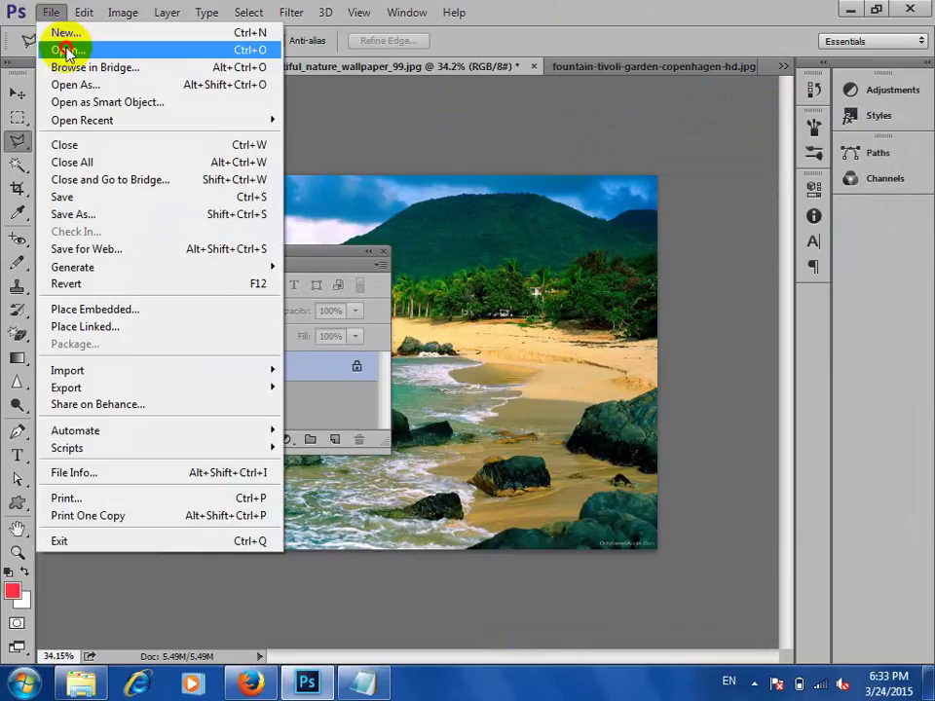
click(61, 50)
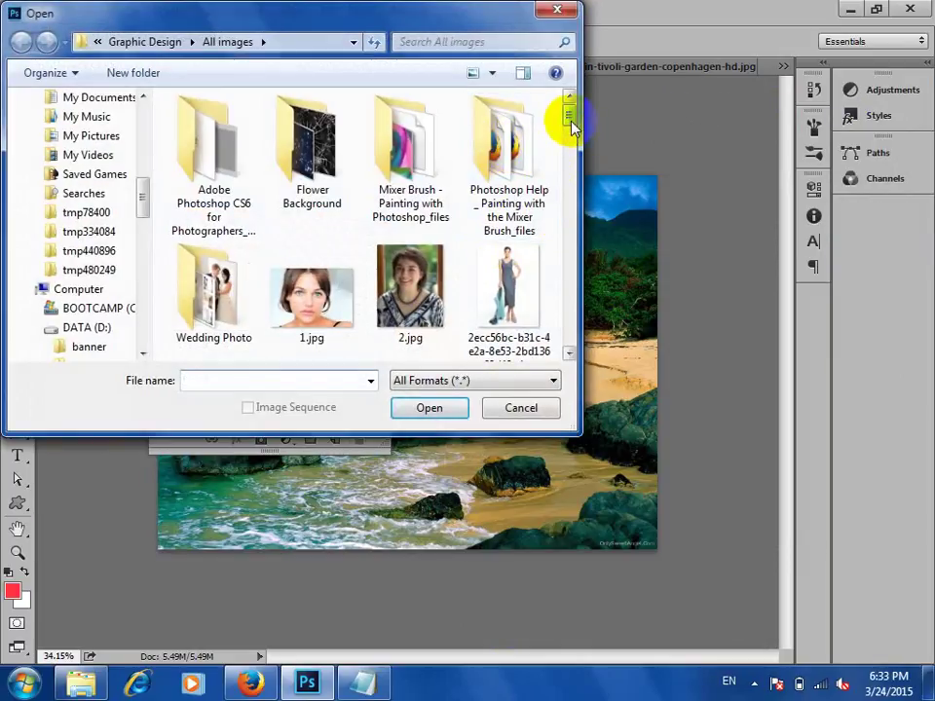
drag(570, 121, 588, 247)
click(385, 209)
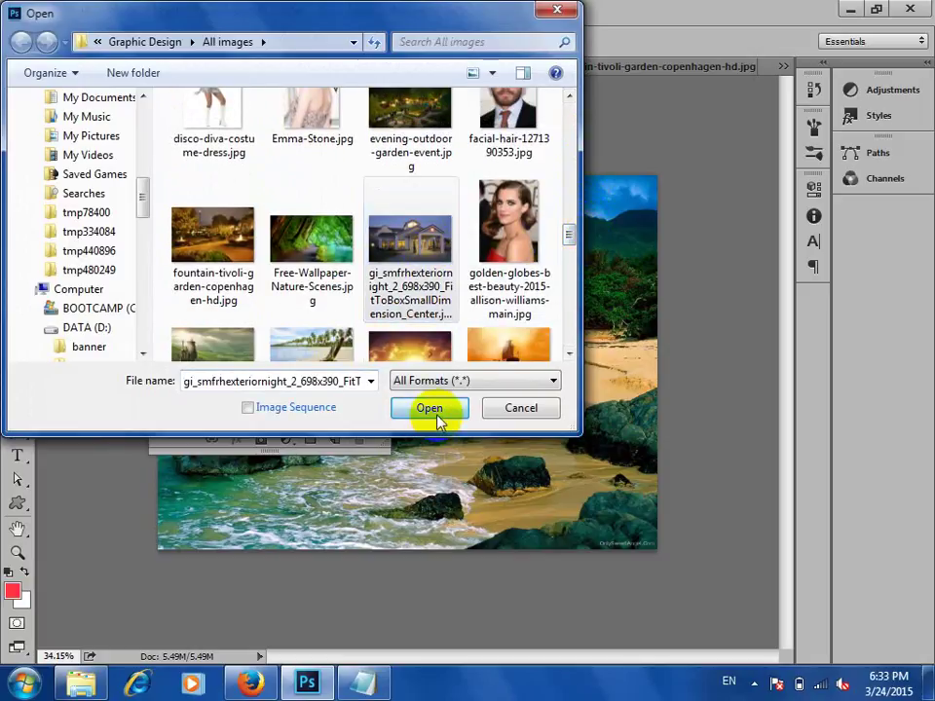
click(425, 409)
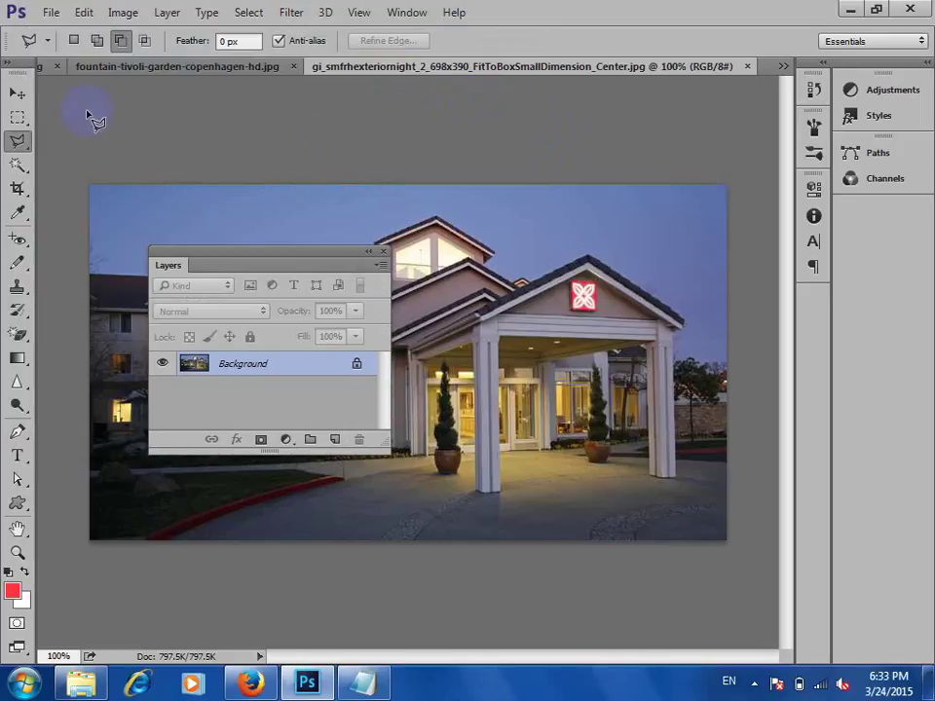
- Place the hotel photo as a new layer in beautiful_nature_wallpaper_99.jpg and scale it to about 236%
click(17, 93)
drag(486, 313, 417, 209)
key(ctrl+t)
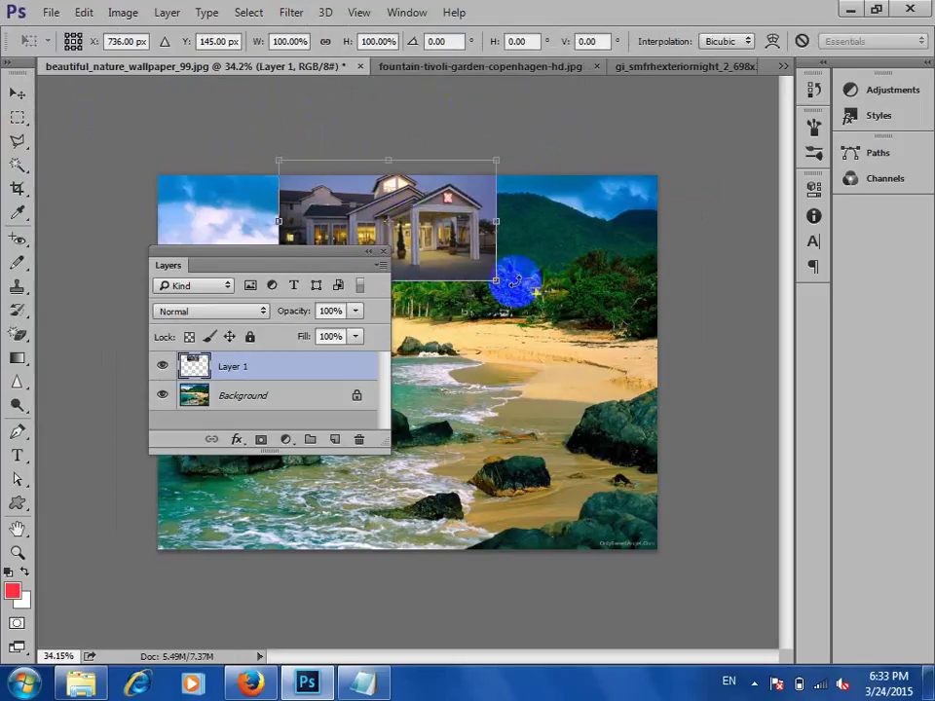
drag(514, 281, 537, 239)
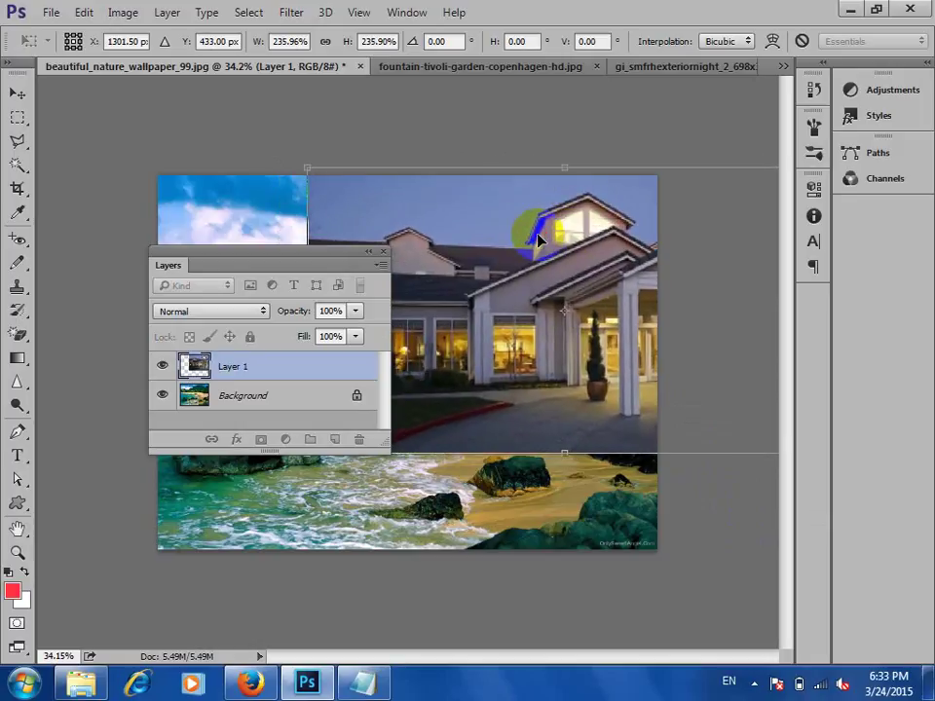
key(Return)
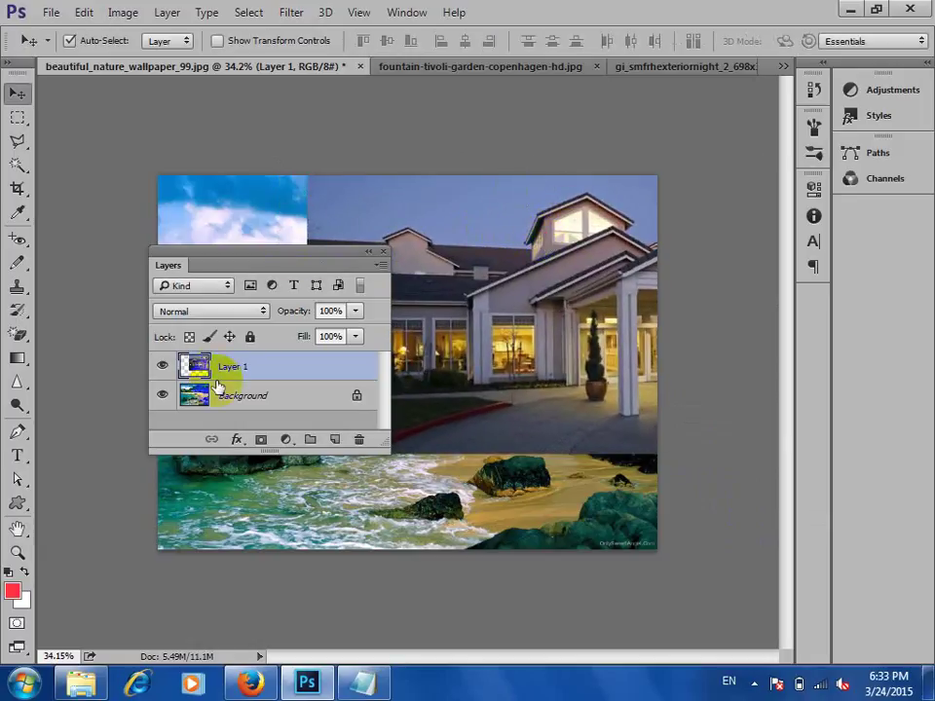
- Convert the locked Background into a regular layer and place the hotel photo's Layer 1 beneath it
click(359, 399)
drag(312, 362, 309, 404)
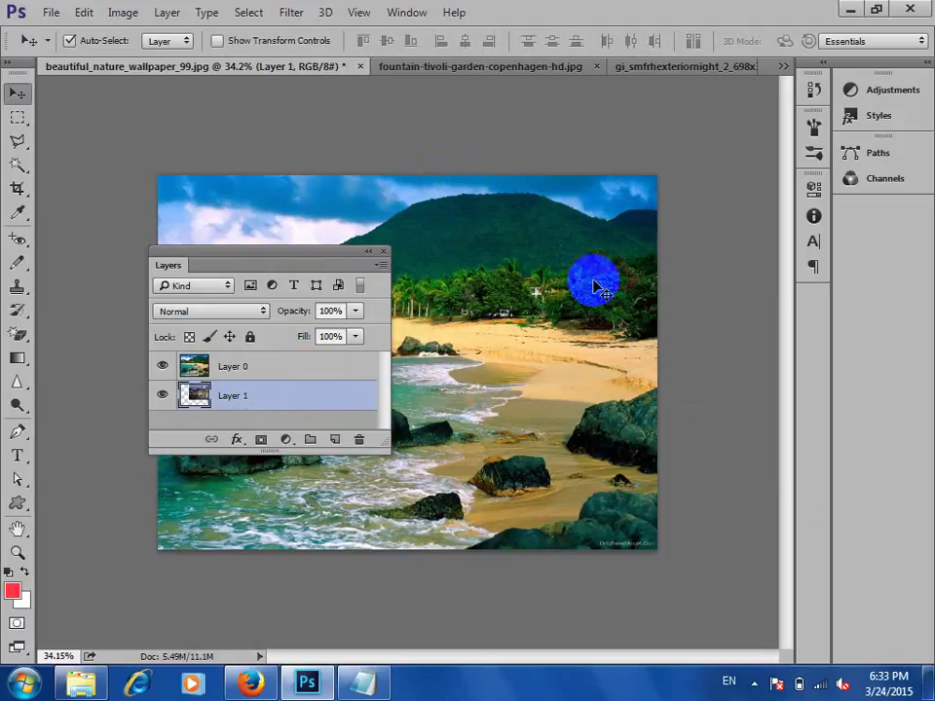
- Add a white layer mask to the beach photo's Layer 0
click(226, 370)
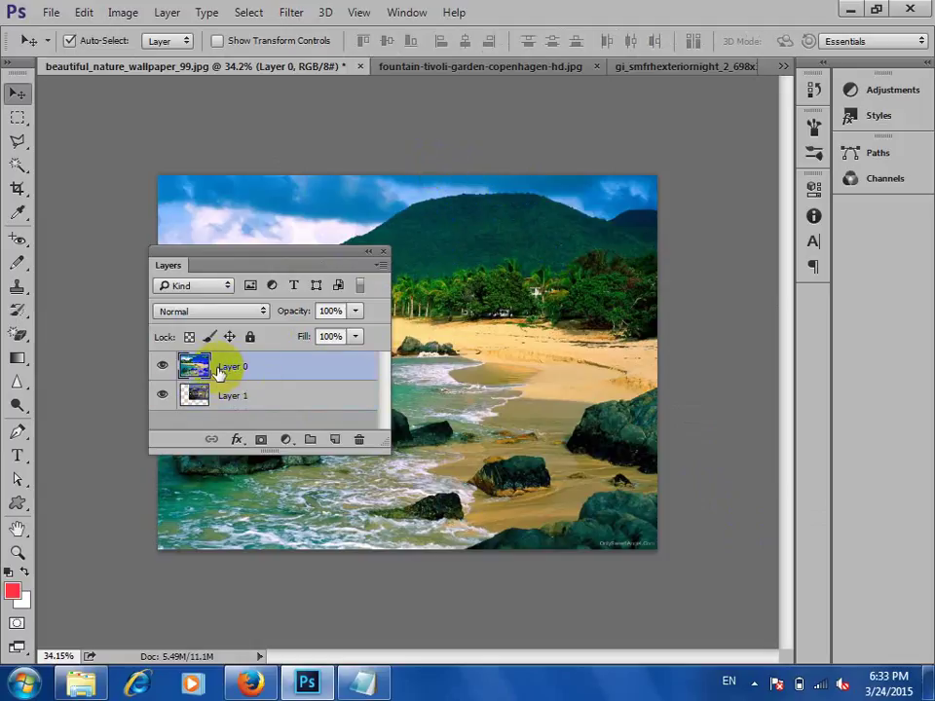
click(219, 396)
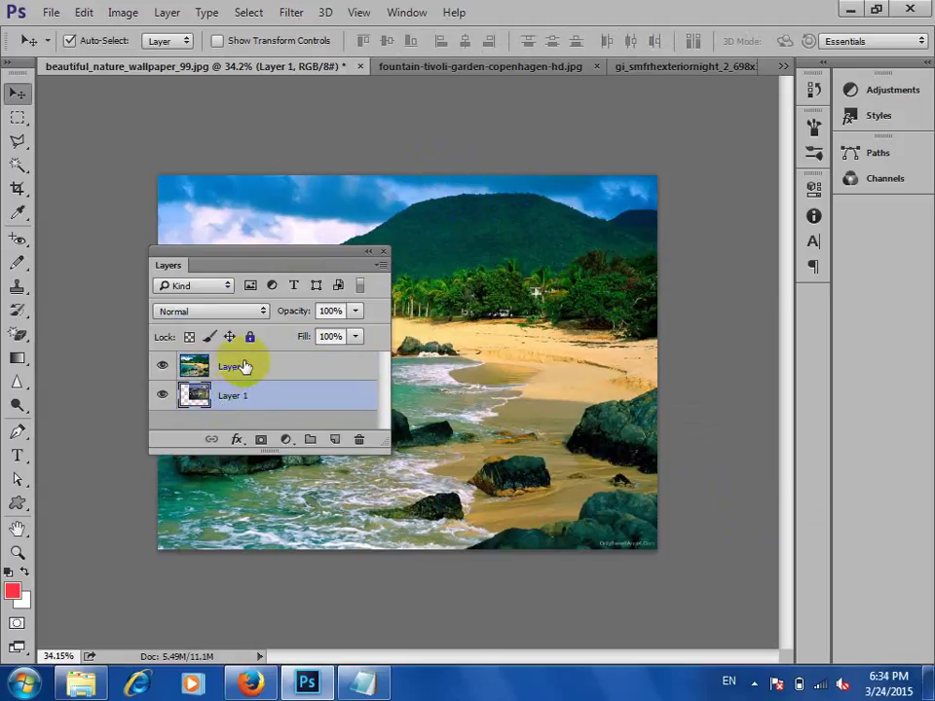
click(239, 367)
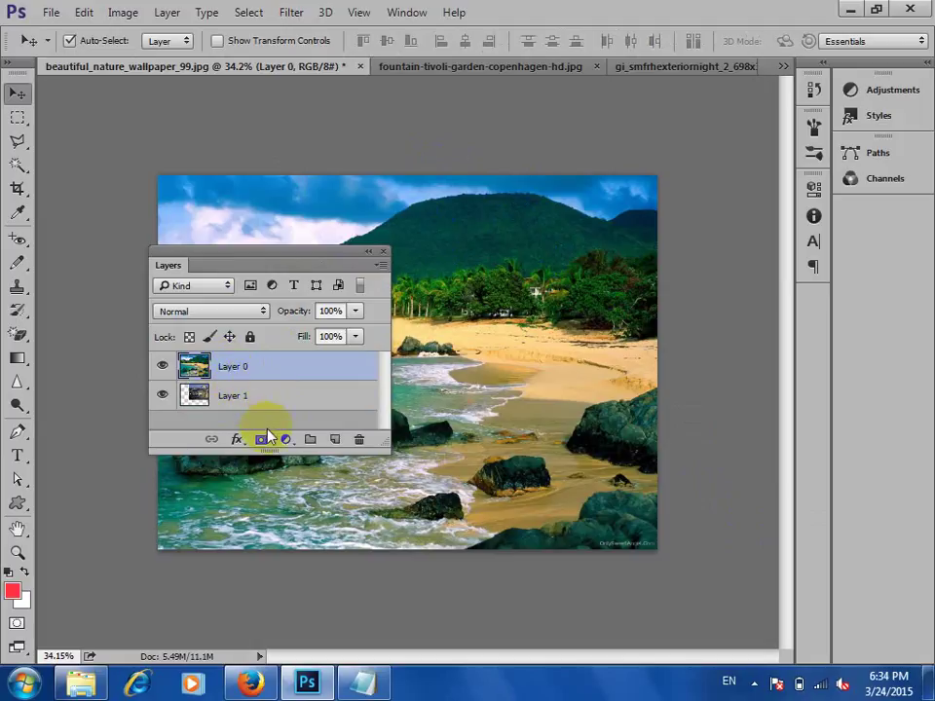
click(263, 439)
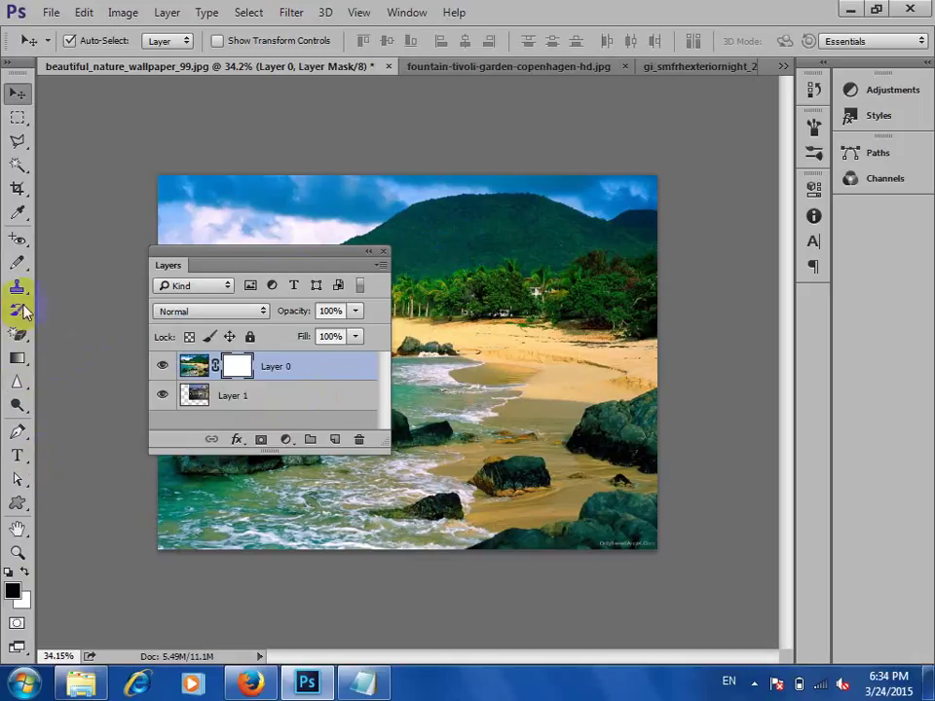
- Paint black on Layer 0's mask with a 175 px brush over the beach photo's upper-right area to reveal the hotel roof
click(16, 265)
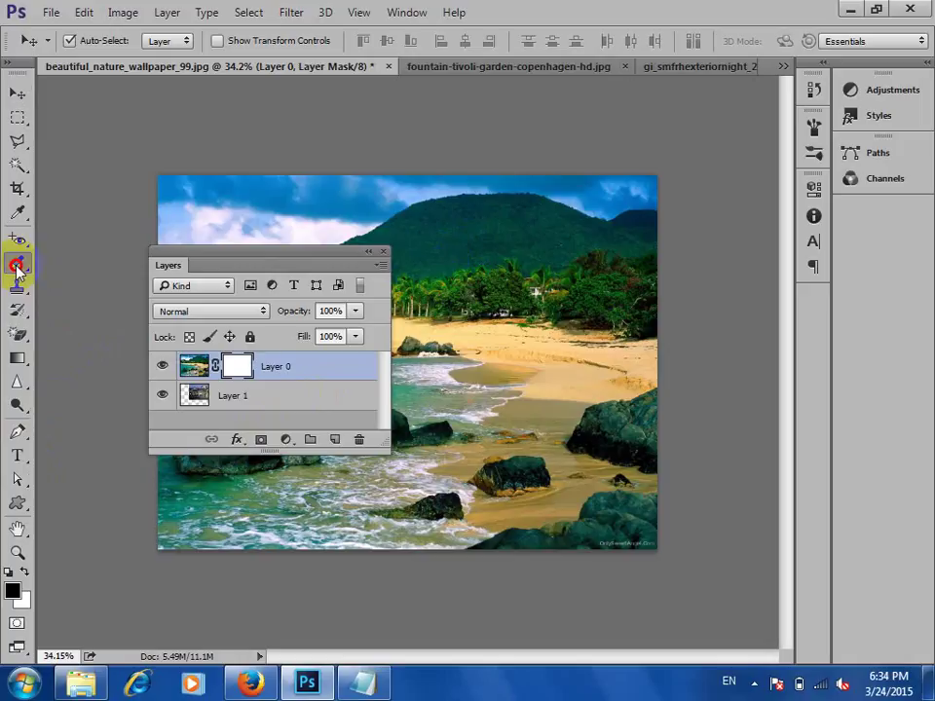
mouse_move(17, 265)
mouse_down()
mouse_move(87, 251)
mouse_move(131, 257)
mouse_up()
click(114, 262)
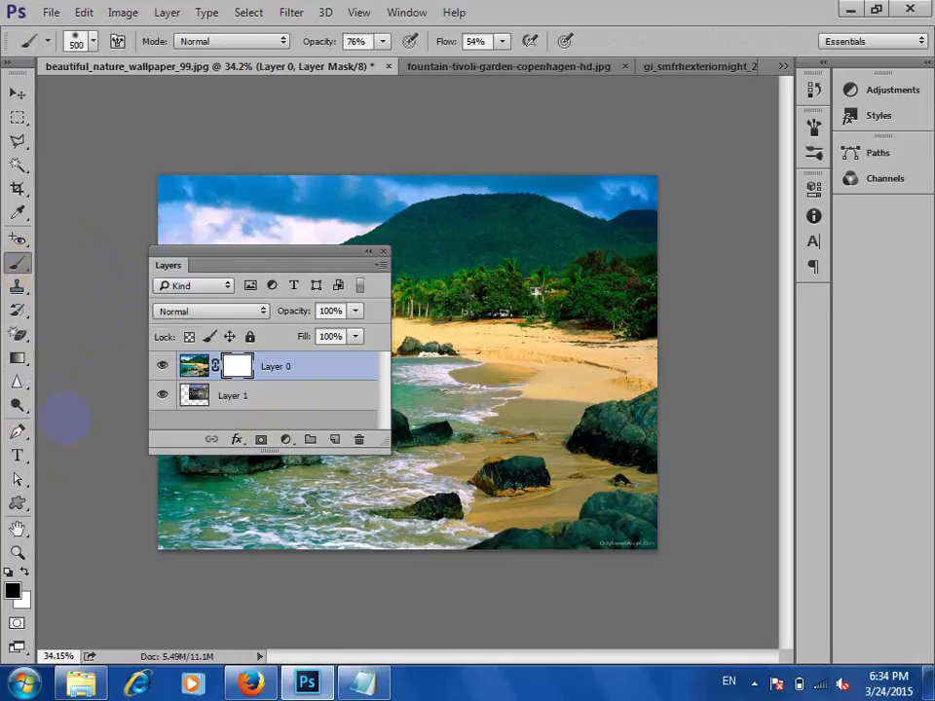
click(474, 202)
key(d)
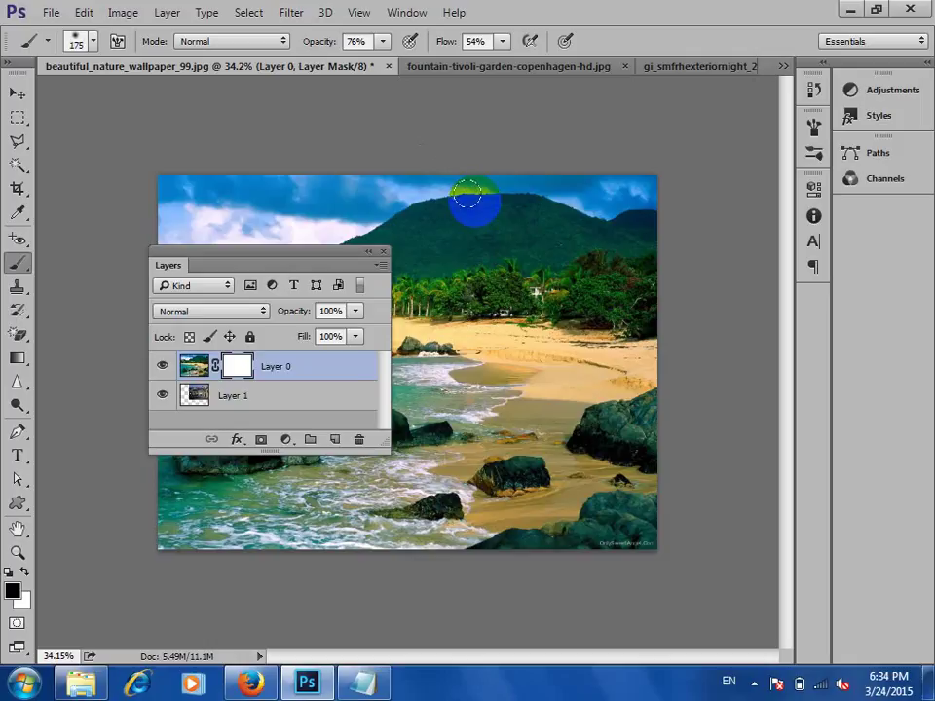
mouse_move(515, 185)
mouse_down()
mouse_move(604, 234)
mouse_move(591, 214)
mouse_move(545, 186)
mouse_move(620, 183)
mouse_move(682, 287)
mouse_move(642, 196)
mouse_move(652, 323)
mouse_move(582, 238)
mouse_move(565, 255)
mouse_move(647, 319)
mouse_move(641, 332)
mouse_move(518, 293)
mouse_move(554, 255)
mouse_move(565, 325)
mouse_move(574, 244)
mouse_move(609, 299)
mouse_move(604, 254)
mouse_move(571, 229)
mouse_move(553, 199)
mouse_move(614, 219)
mouse_move(639, 188)
mouse_move(657, 305)
mouse_move(659, 232)
mouse_move(627, 208)
mouse_move(620, 237)
mouse_move(600, 221)
mouse_move(622, 256)
mouse_up()
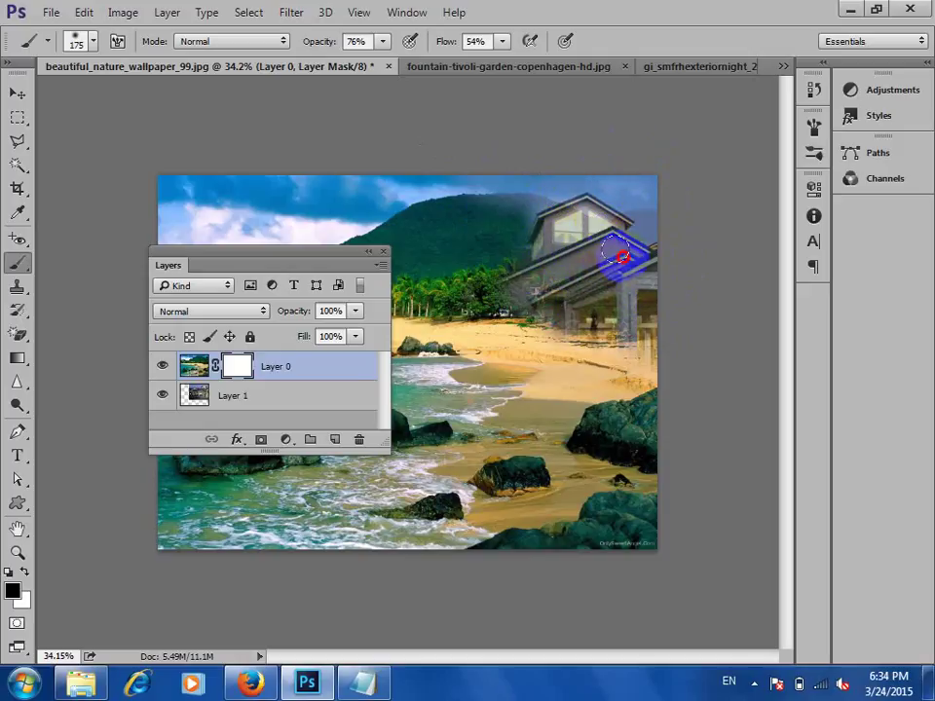
- Set the brush flow to 75% and paint black on the mask to reveal the hotel's walls, windows and driveway
click(501, 40)
mouse_move(502, 63)
mouse_down()
mouse_move(535, 77)
mouse_move(525, 82)
mouse_up()
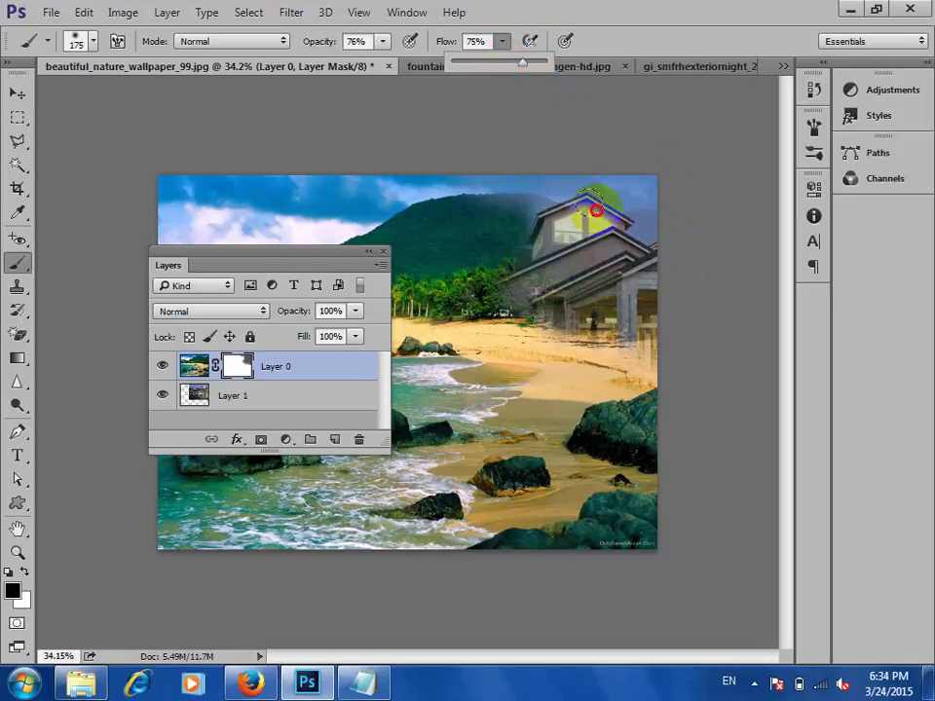
mouse_move(595, 203)
mouse_down()
mouse_move(570, 186)
mouse_move(648, 279)
mouse_move(635, 212)
mouse_move(621, 308)
mouse_move(589, 348)
mouse_move(553, 274)
mouse_move(522, 310)
mouse_move(485, 327)
mouse_move(534, 247)
mouse_move(508, 307)
mouse_move(534, 254)
mouse_move(539, 316)
mouse_move(617, 419)
mouse_move(607, 367)
mouse_move(626, 371)
mouse_move(623, 423)
mouse_move(563, 441)
mouse_move(546, 391)
mouse_move(616, 460)
mouse_move(484, 368)
mouse_move(519, 430)
mouse_move(458, 376)
mouse_move(437, 377)
mouse_move(533, 447)
mouse_move(569, 499)
mouse_move(573, 431)
mouse_move(615, 457)
mouse_move(629, 497)
mouse_move(570, 451)
mouse_move(601, 451)
mouse_move(604, 409)
mouse_move(658, 404)
mouse_move(598, 390)
mouse_move(614, 399)
mouse_move(619, 322)
mouse_move(665, 324)
mouse_move(596, 359)
mouse_move(514, 312)
mouse_move(465, 303)
mouse_move(533, 198)
mouse_move(567, 188)
mouse_move(556, 234)
mouse_move(466, 313)
mouse_move(434, 360)
mouse_move(454, 321)
mouse_move(431, 352)
mouse_move(434, 337)
mouse_move(416, 373)
mouse_move(409, 345)
mouse_move(453, 398)
mouse_up()
drag(285, 253, 751, 270)
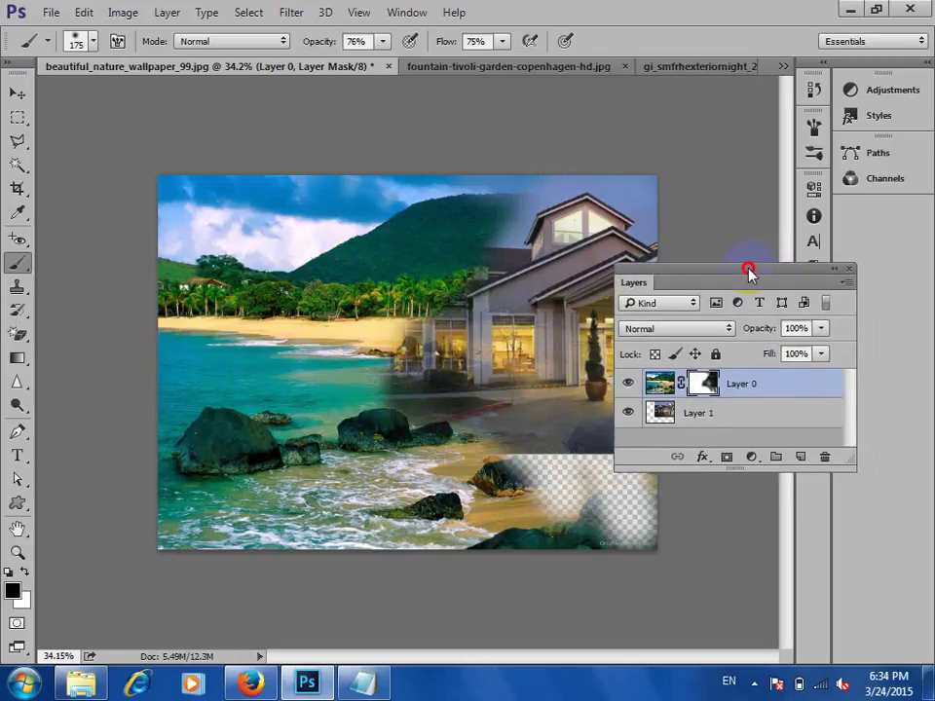
mouse_move(441, 356)
mouse_down()
mouse_move(407, 381)
mouse_move(395, 369)
mouse_move(363, 374)
mouse_move(410, 375)
mouse_move(361, 354)
mouse_move(434, 338)
mouse_move(394, 335)
mouse_move(430, 319)
mouse_move(424, 307)
mouse_move(397, 306)
mouse_move(431, 296)
mouse_move(394, 295)
mouse_move(465, 300)
mouse_move(462, 292)
mouse_move(387, 307)
mouse_move(486, 291)
mouse_move(445, 289)
mouse_move(472, 281)
mouse_move(390, 313)
mouse_move(359, 344)
mouse_move(378, 308)
mouse_move(377, 330)
mouse_move(349, 341)
mouse_move(342, 329)
mouse_move(342, 358)
mouse_move(321, 359)
mouse_move(340, 333)
mouse_move(345, 406)
mouse_move(304, 406)
mouse_move(388, 429)
mouse_move(417, 450)
mouse_move(368, 451)
mouse_move(458, 460)
mouse_move(292, 327)
mouse_up()
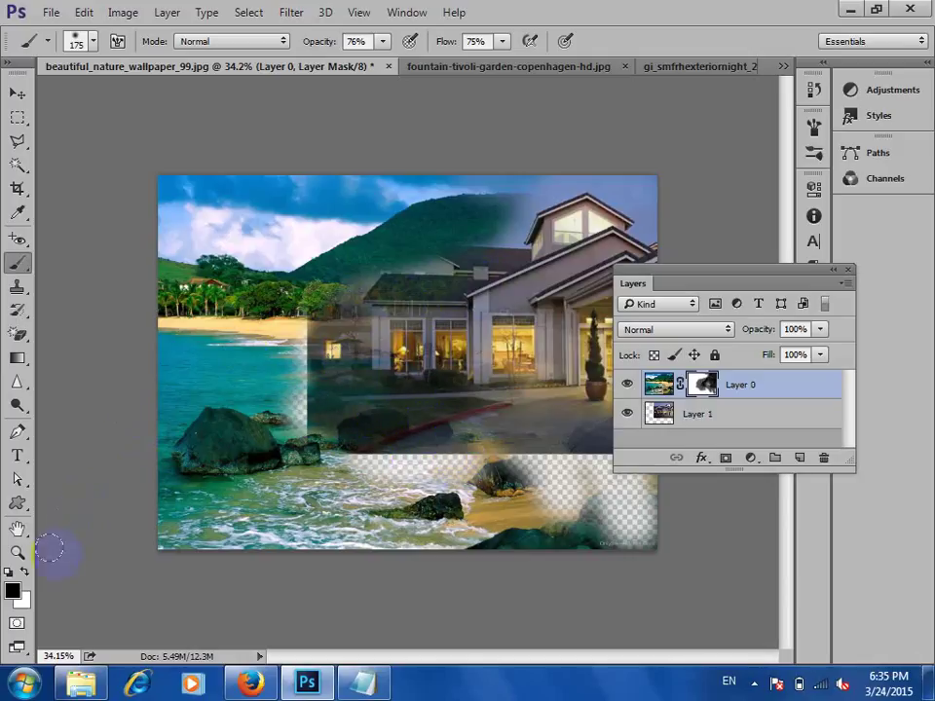
- Paint white on the mask to restore the beach around the hotel's left and lower edges, raising the brush opacity to 100%
click(26, 576)
mouse_move(334, 433)
mouse_down()
mouse_move(305, 423)
mouse_move(339, 454)
mouse_move(295, 373)
mouse_move(297, 362)
mouse_move(304, 383)
mouse_move(307, 310)
mouse_move(324, 278)
mouse_move(347, 287)
mouse_move(374, 248)
mouse_move(414, 251)
mouse_move(407, 209)
mouse_up()
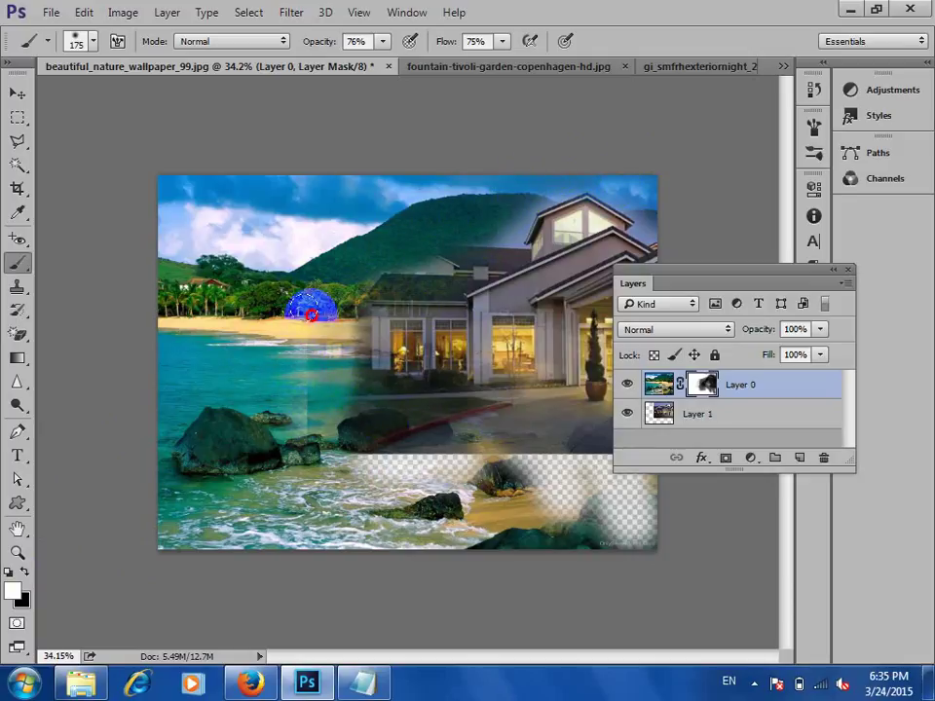
mouse_move(303, 345)
mouse_down()
mouse_move(303, 442)
mouse_move(331, 428)
mouse_move(443, 482)
mouse_move(496, 482)
mouse_move(527, 523)
mouse_move(683, 497)
mouse_move(595, 500)
mouse_move(495, 479)
mouse_move(434, 222)
mouse_up()
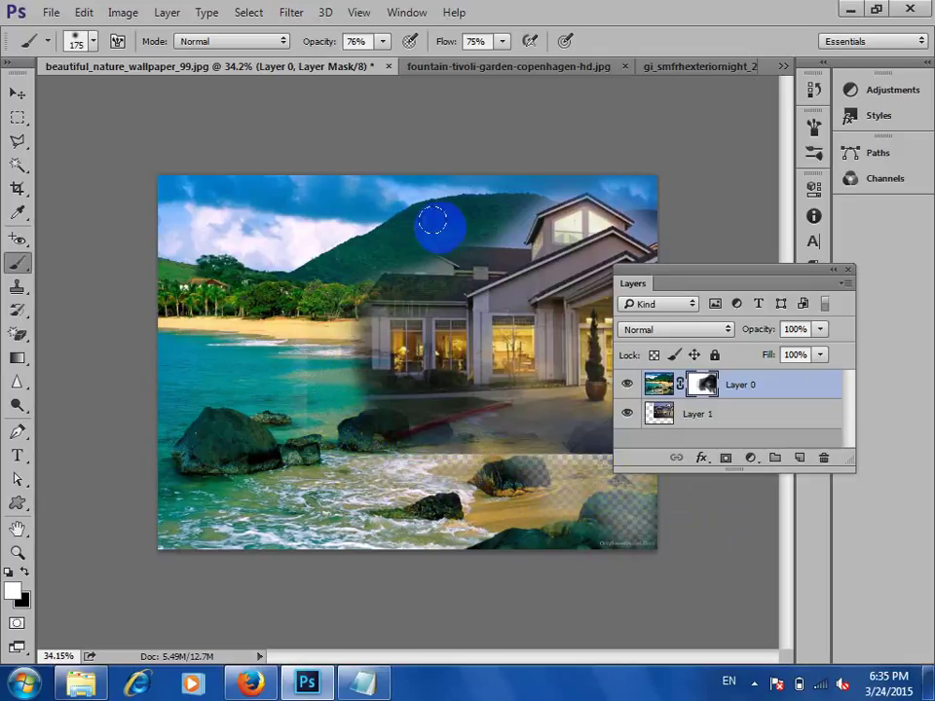
drag(391, 62, 409, 62)
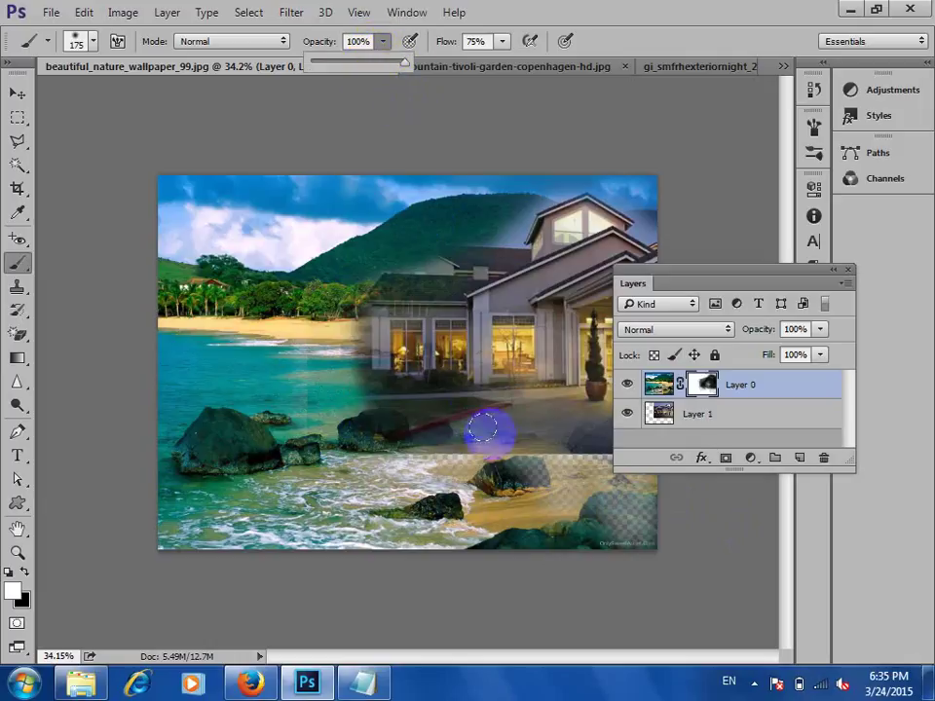
mouse_move(486, 428)
mouse_down()
mouse_move(540, 479)
mouse_move(445, 460)
mouse_move(411, 464)
mouse_move(385, 445)
mouse_move(562, 486)
mouse_move(623, 489)
mouse_move(572, 461)
mouse_move(653, 475)
mouse_move(519, 460)
mouse_move(620, 478)
mouse_move(360, 401)
mouse_move(359, 414)
mouse_move(296, 242)
mouse_move(302, 257)
mouse_move(347, 257)
mouse_move(313, 431)
mouse_move(309, 315)
mouse_move(325, 440)
mouse_move(376, 287)
mouse_up()
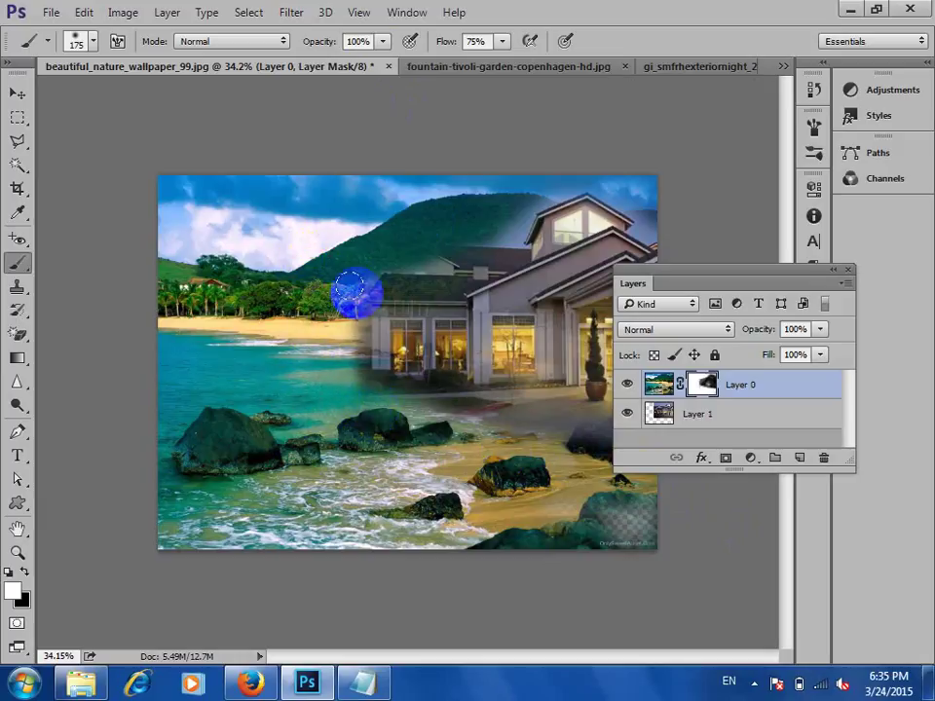
- Reduce the brush size to 70 and paint white on the mask along the hotel roof to restore the sky and hill
key(ctrl+plus)
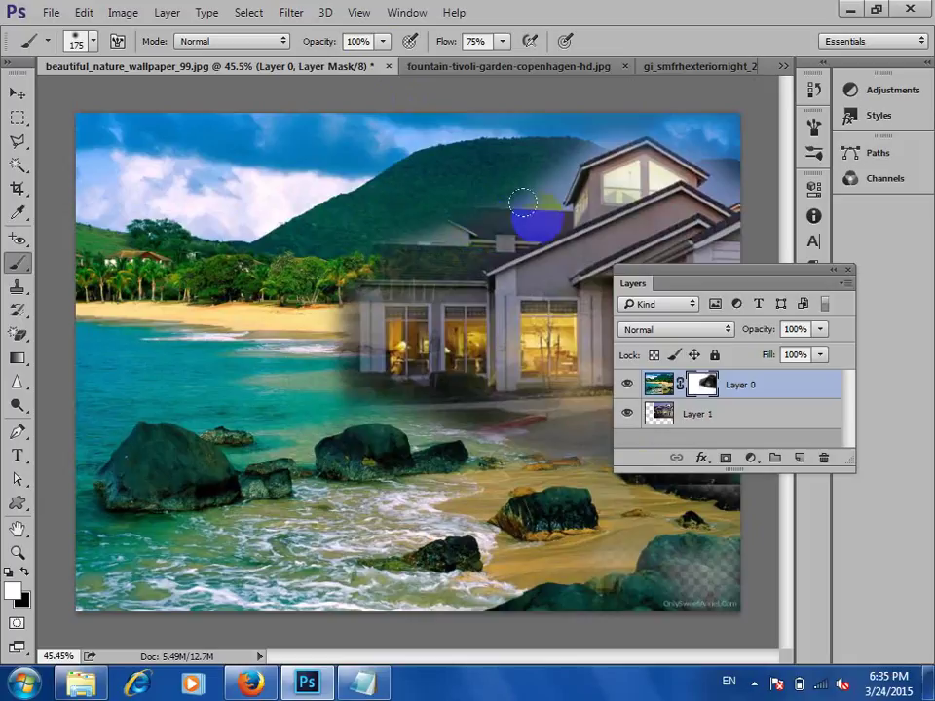
scroll(532, 188, up, 2)
drag(532, 188, 244, 369)
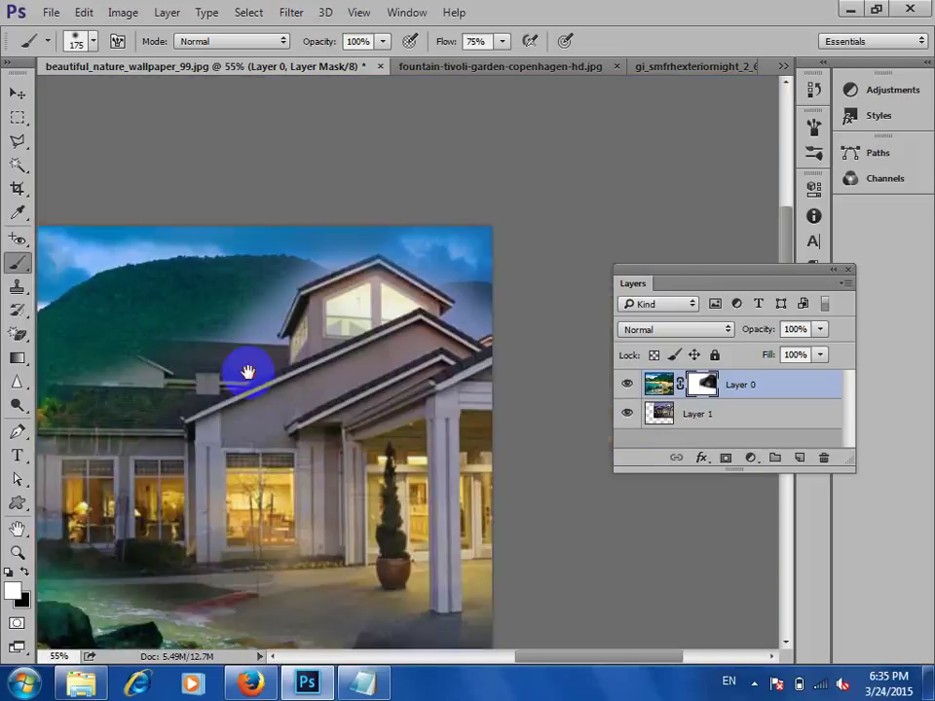
drag(306, 375, 350, 373)
key(bracketleft)
key(bracketleft)
key(bracketleft)
key(bracketleft)
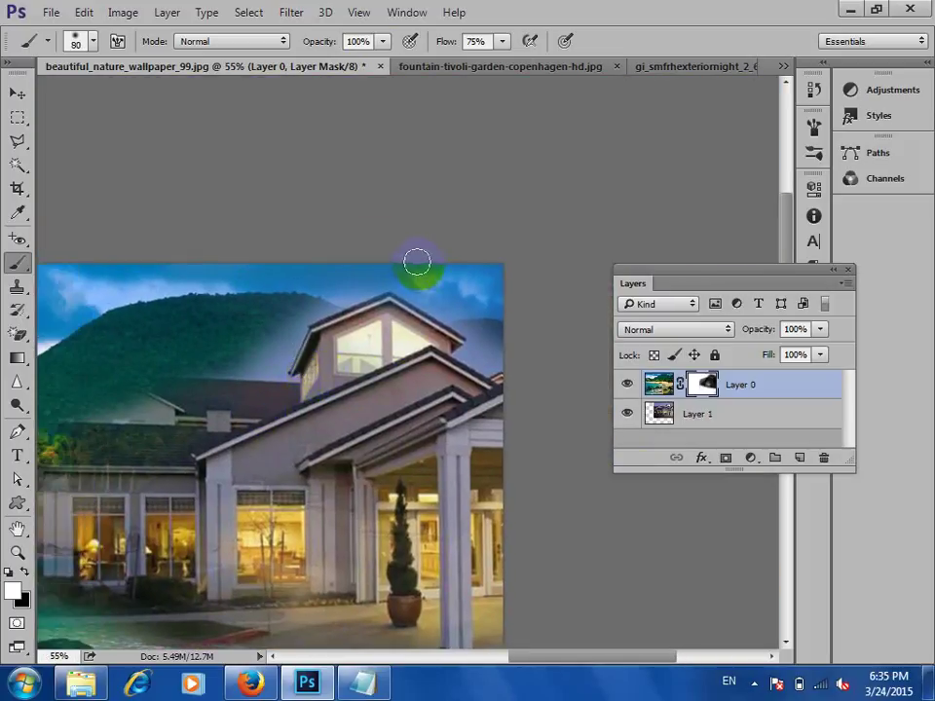
mouse_move(419, 277)
mouse_down()
mouse_move(469, 318)
mouse_move(486, 337)
mouse_move(475, 349)
mouse_move(497, 363)
mouse_move(502, 321)
mouse_move(465, 276)
mouse_move(408, 259)
mouse_up()
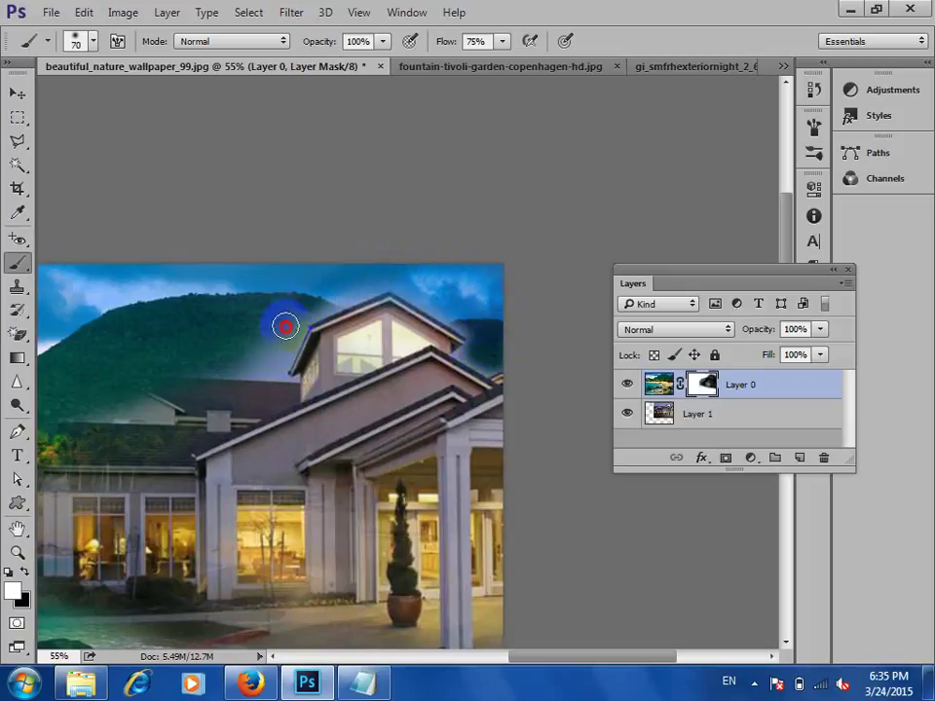
mouse_move(264, 362)
mouse_down()
mouse_move(194, 360)
mouse_move(303, 280)
mouse_move(234, 289)
mouse_up()
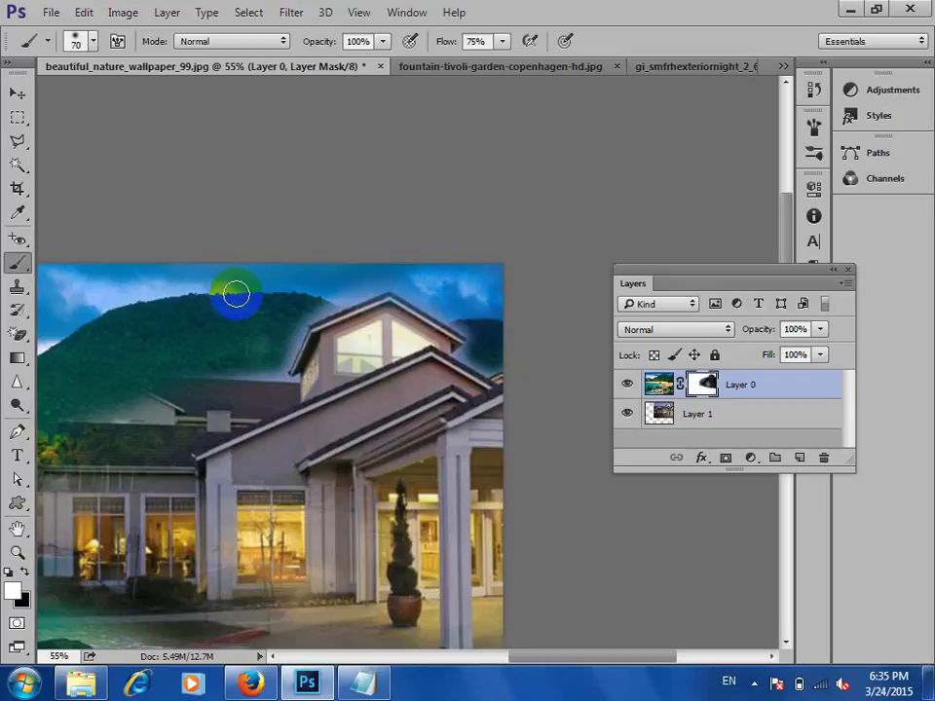
- Draw a polygonal lasso selection around the right part of the image, enclosing most of the hotel
scroll(288, 307, down, 2)
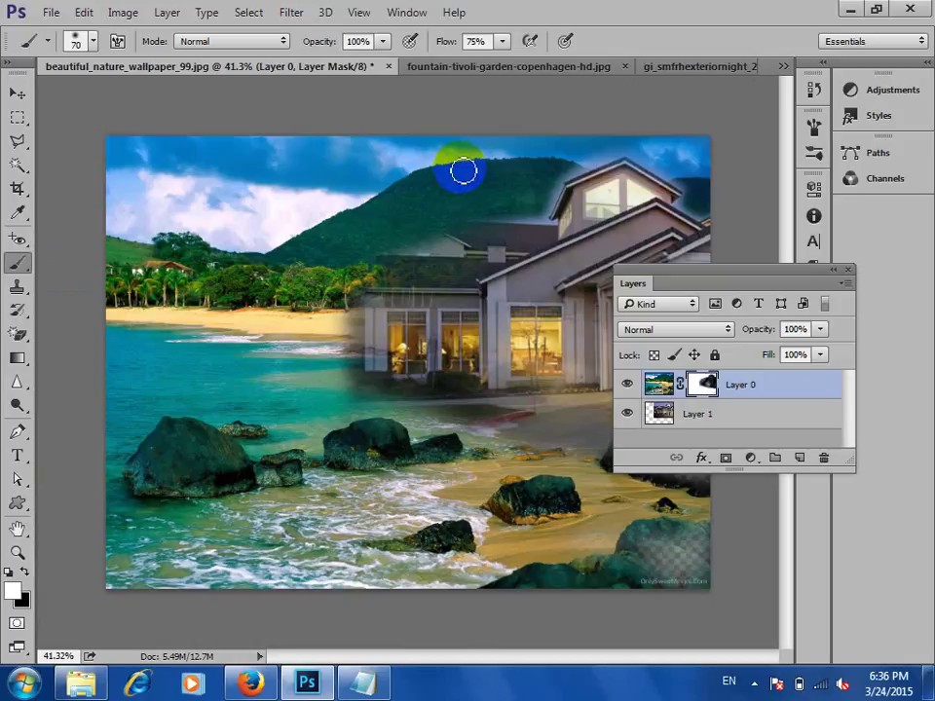
mouse_move(463, 172)
mouse_down()
mouse_move(254, 215)
mouse_move(98, 202)
mouse_move(43, 175)
mouse_up()
click(20, 147)
click(464, 168)
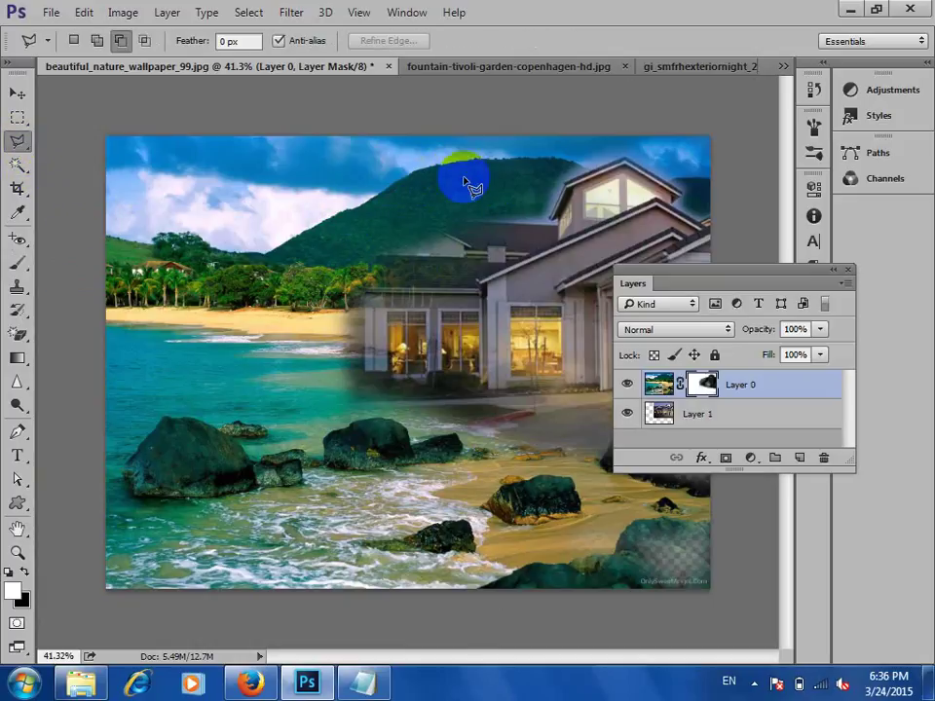
click(396, 361)
click(495, 524)
click(654, 564)
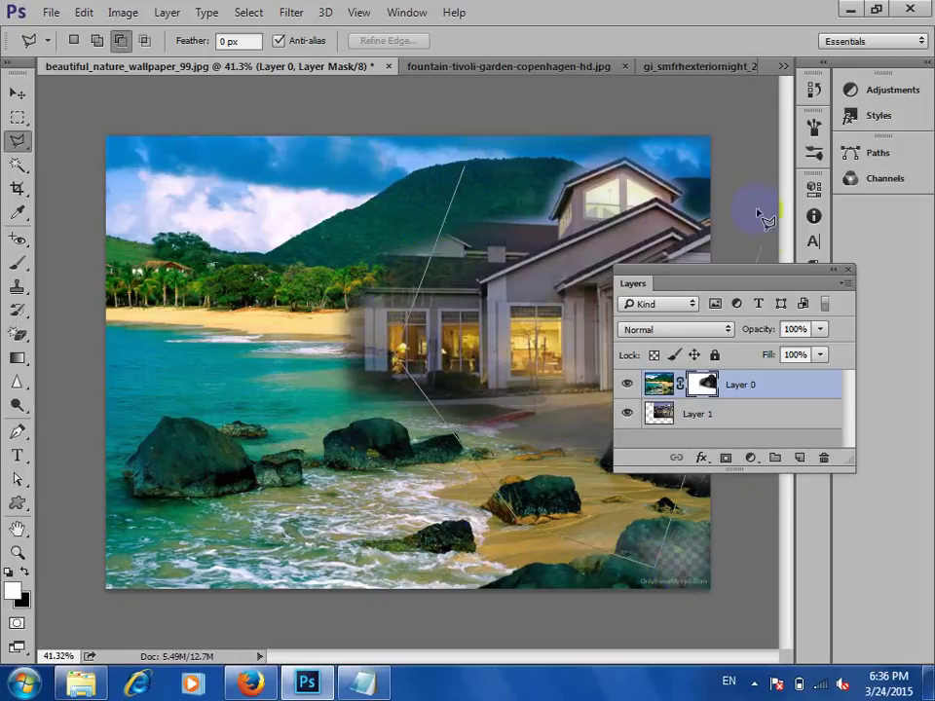
click(736, 127)
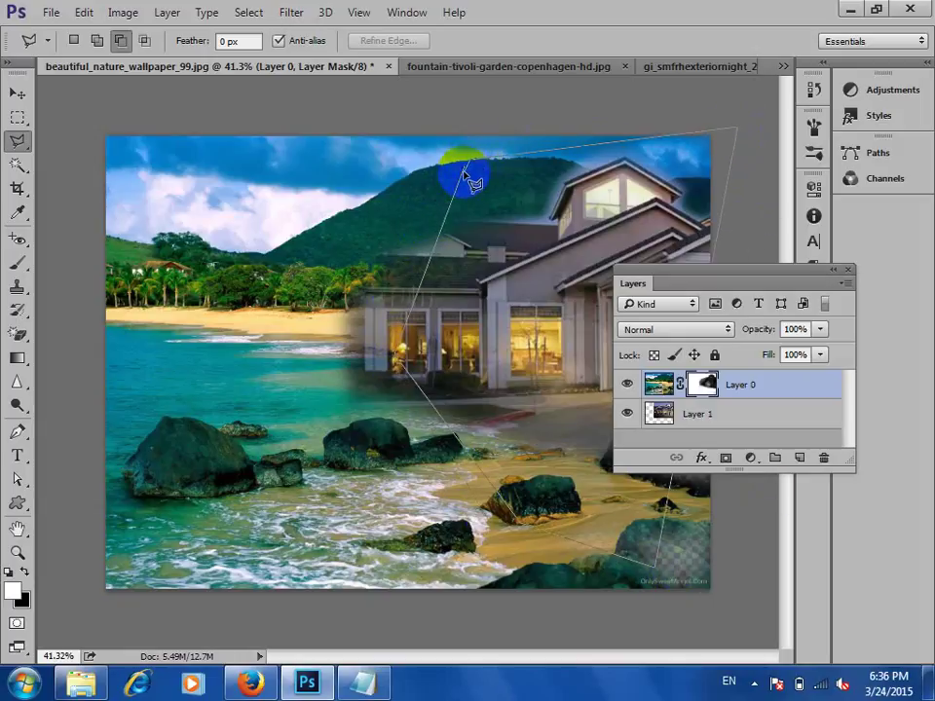
click(470, 178)
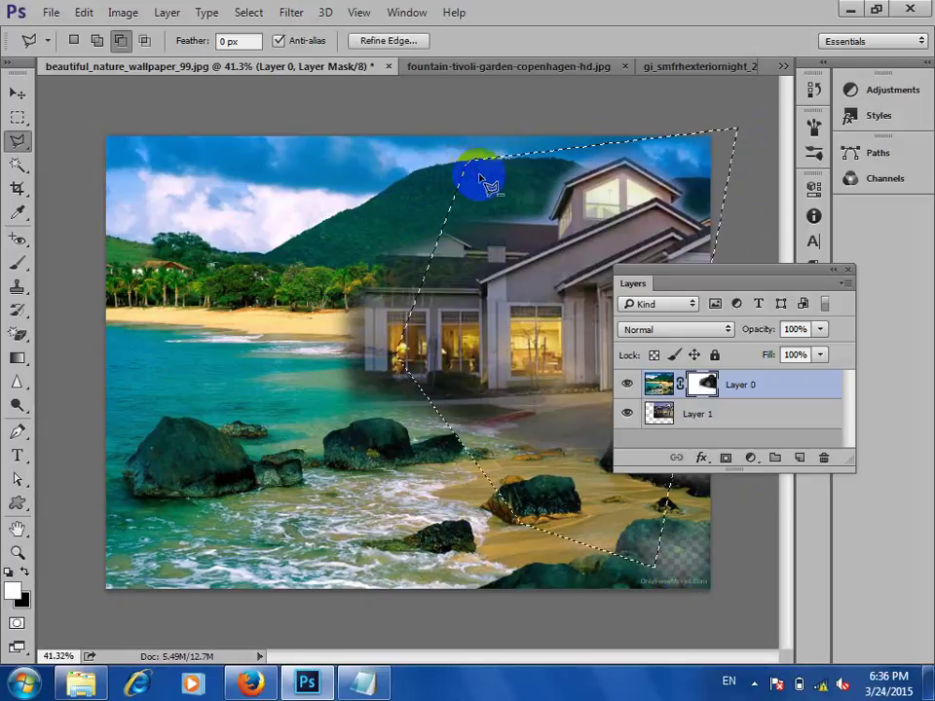
- Paint white on Layer 0's mask inside the selection, bringing back the beach over the hotel windows
click(18, 267)
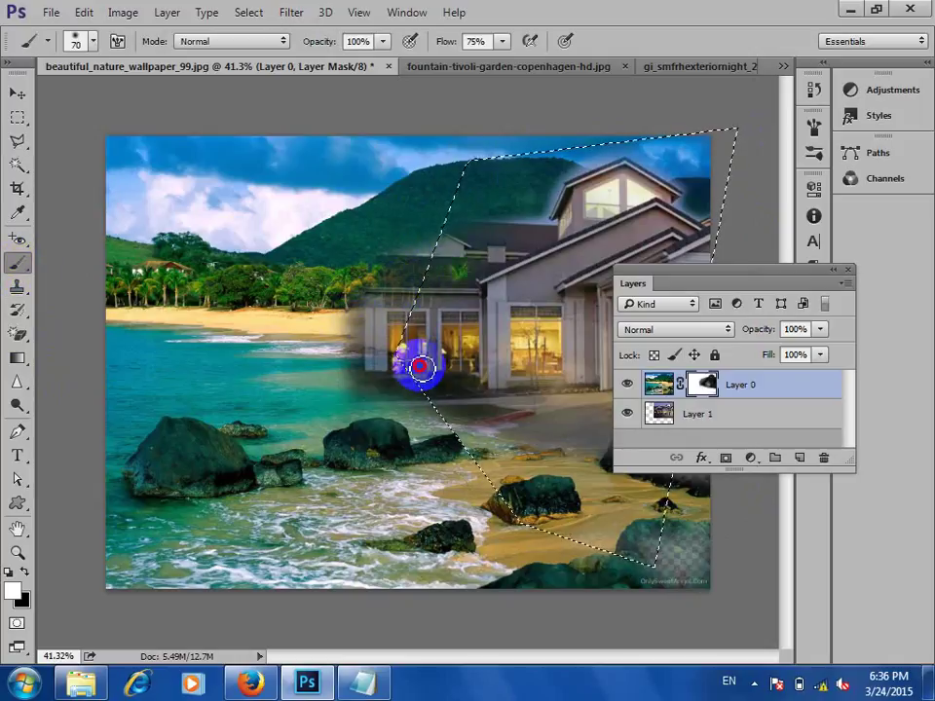
mouse_move(420, 367)
mouse_down()
mouse_move(431, 257)
mouse_move(461, 330)
mouse_move(485, 248)
mouse_move(503, 280)
mouse_move(526, 243)
mouse_move(584, 292)
mouse_up()
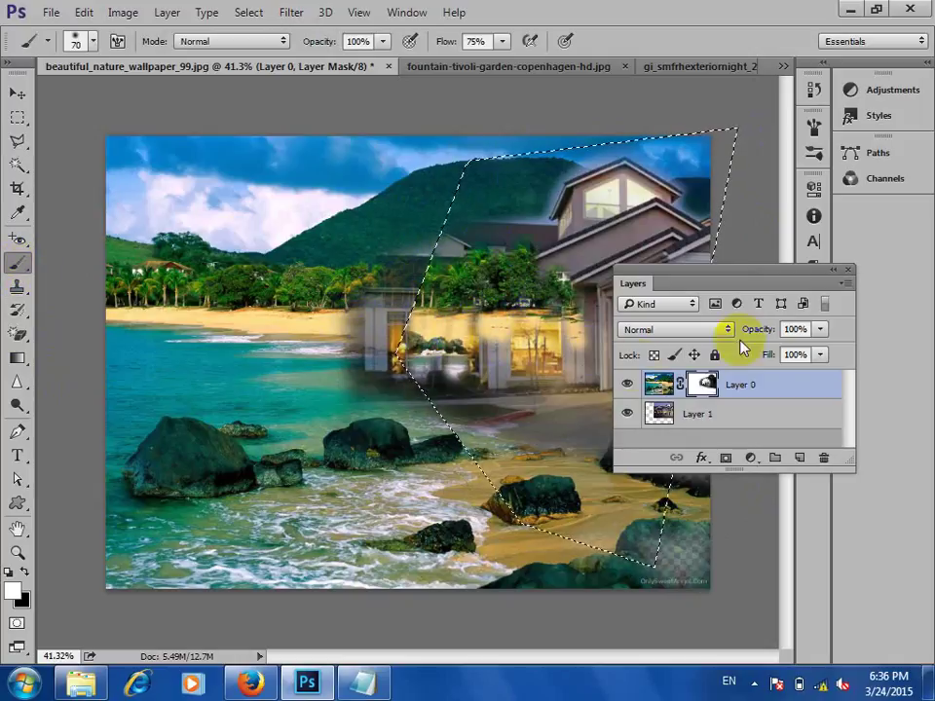
click(172, 289)
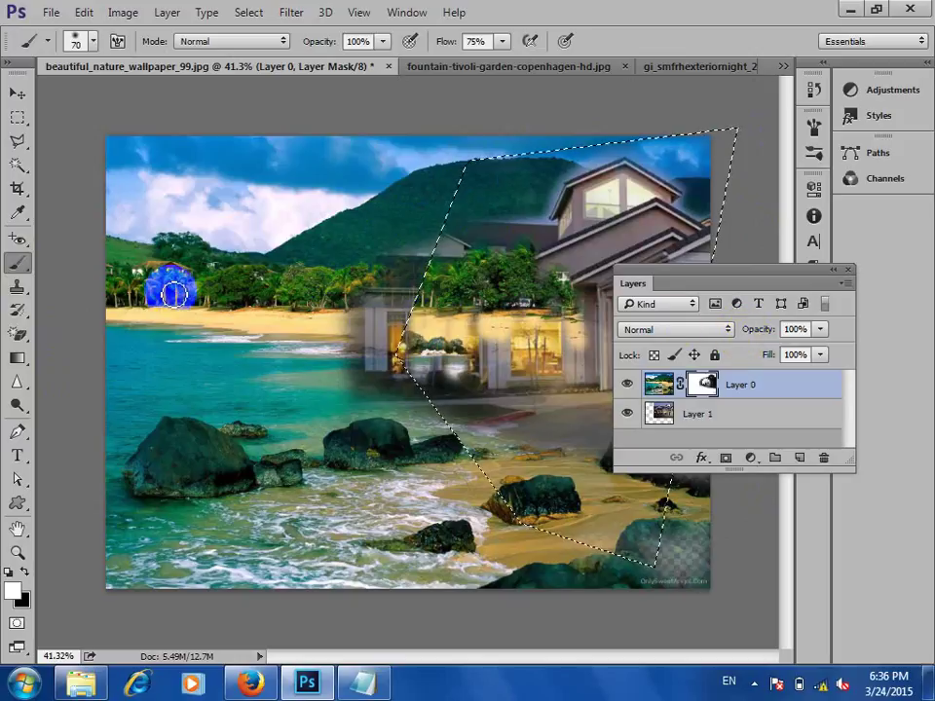
- Undo the white strokes made inside the selection and deselect the area
key(ctrl+alt+z)
key(ctrl+alt+z)
key(ctrl+alt+z)
key(ctrl+alt+z)
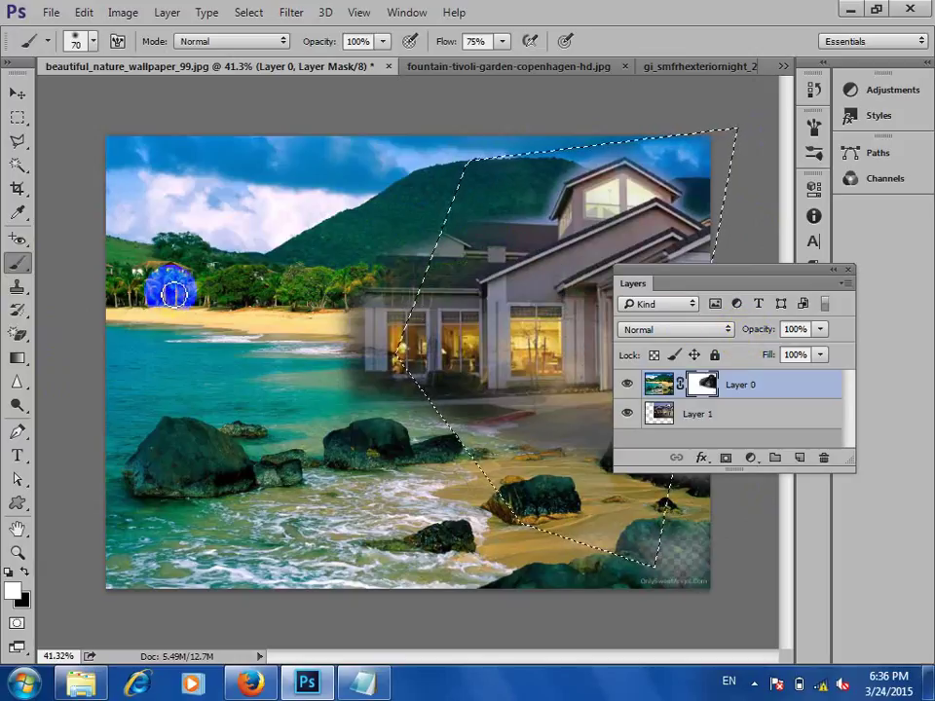
click(248, 13)
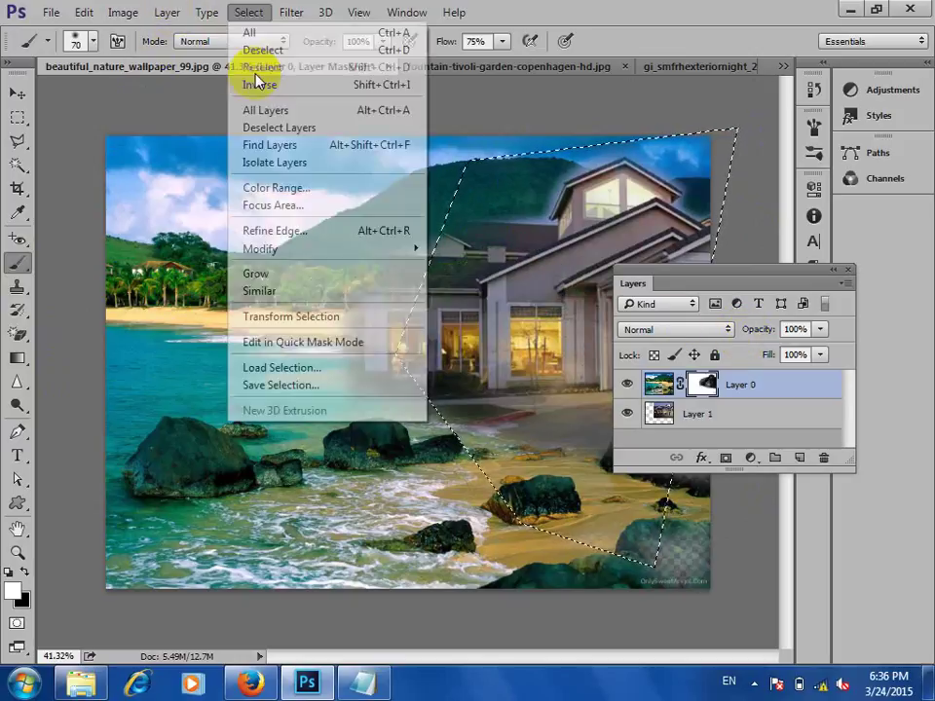
click(304, 49)
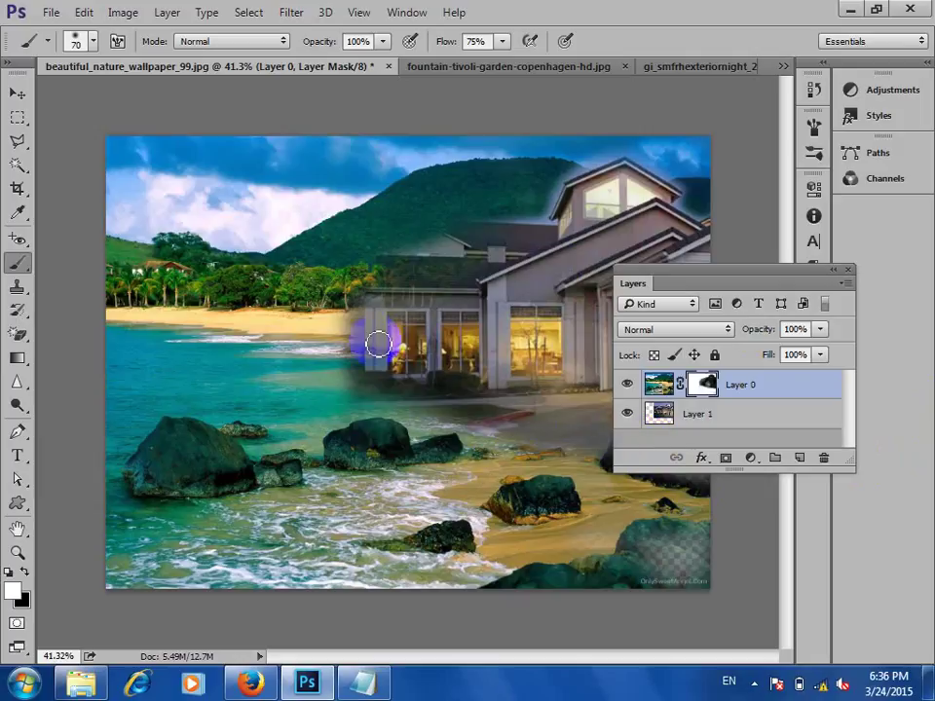
- Create a new 14.8 × 21 cm CMYK document at 150 pixels/inch with a white background
click(48, 14)
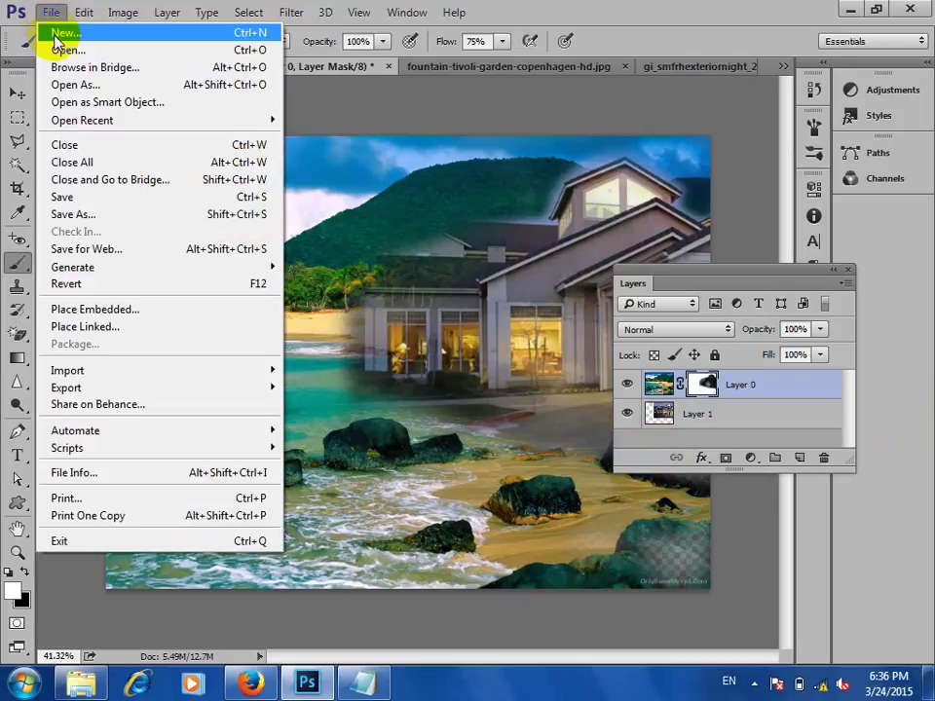
click(60, 33)
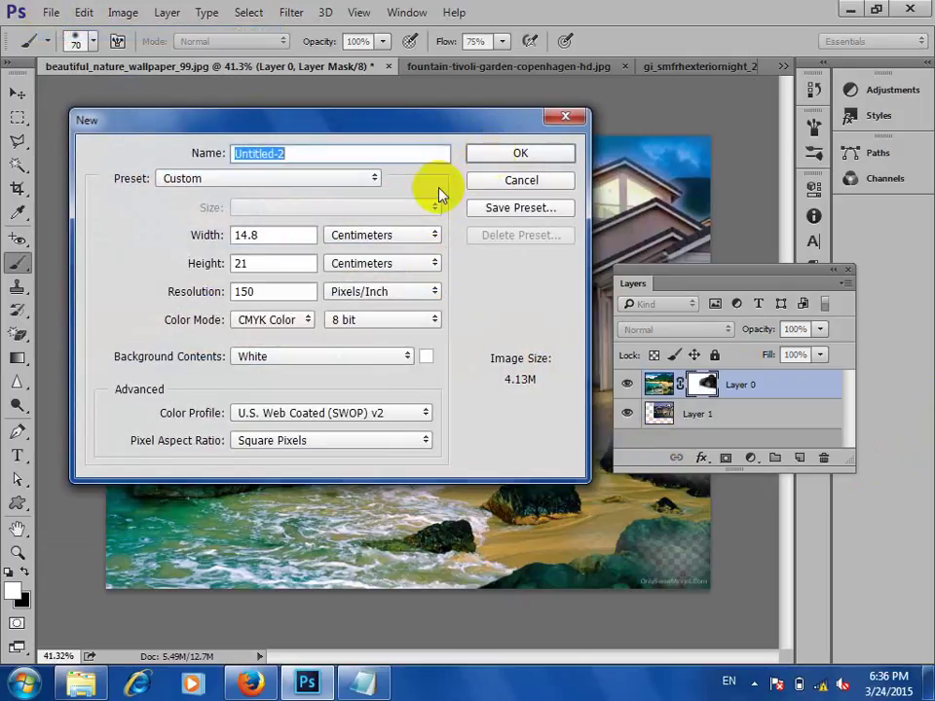
click(517, 154)
scroll(441, 183, up, 3)
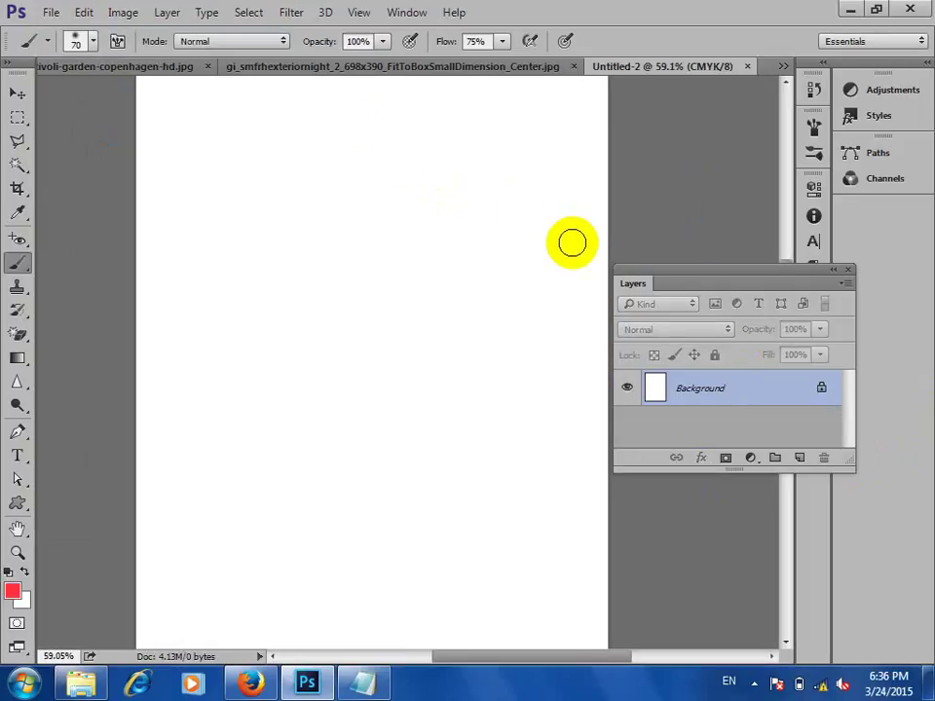
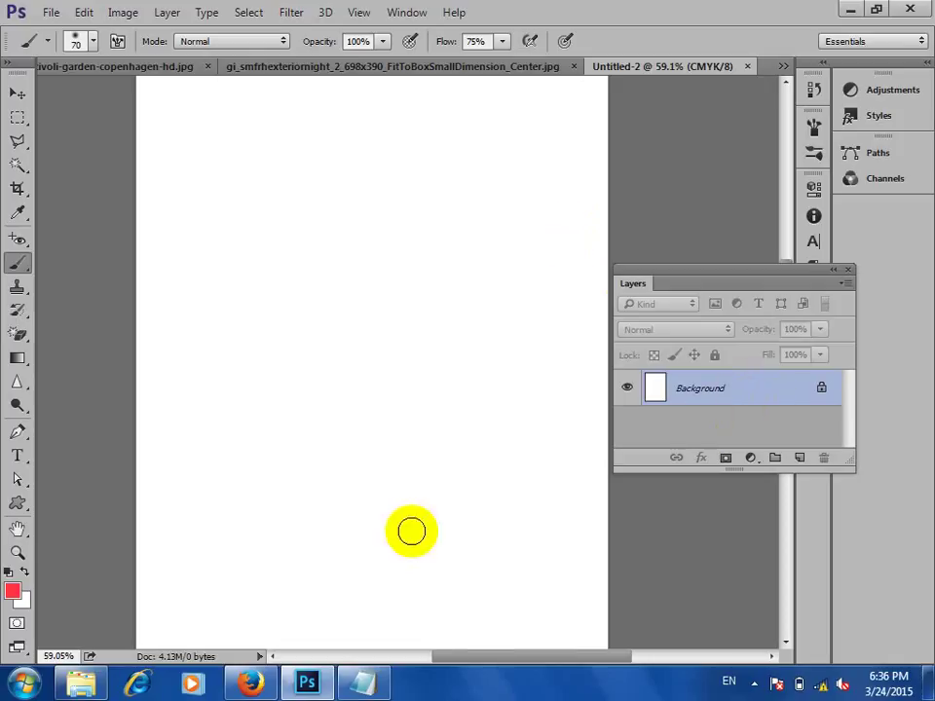
- Set the foreground colour to a very dark maroon and fill the Background layer with it
click(13, 592)
drag(509, 329, 602, 378)
click(787, 188)
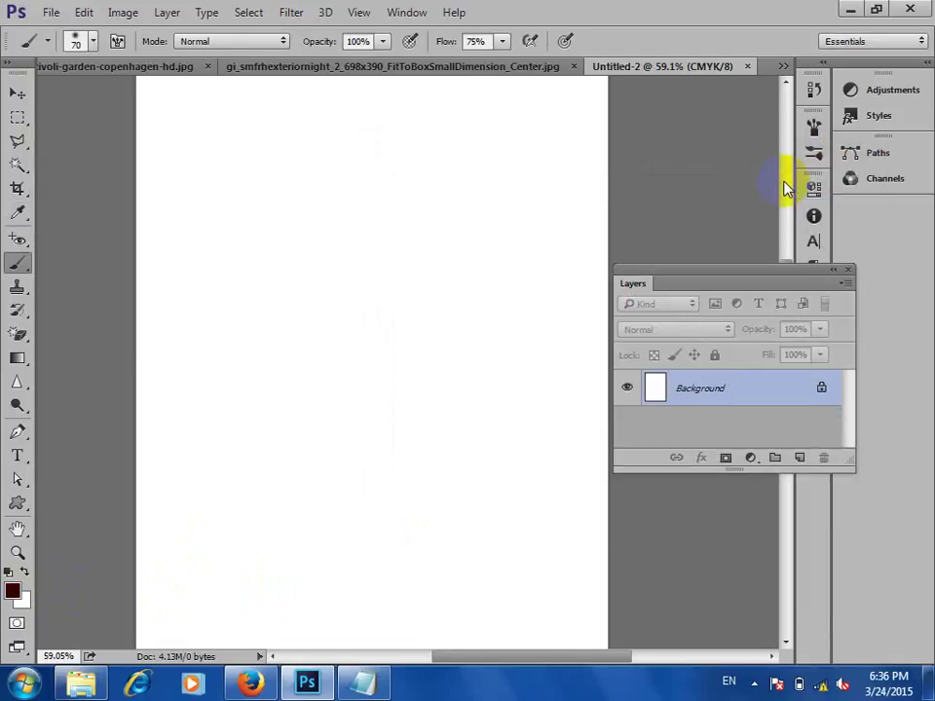
key(alt+BackSpace)
- Add a new empty layer and make a large circular selection in the middle of the canvas with the Elliptical Marquee tool
click(799, 457)
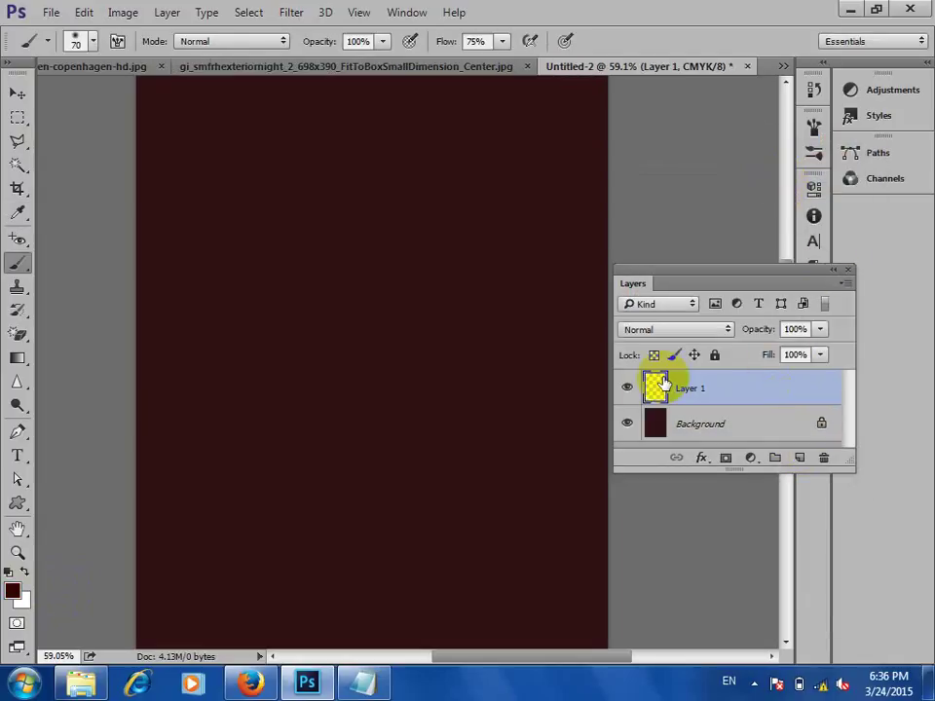
right_click(17, 117)
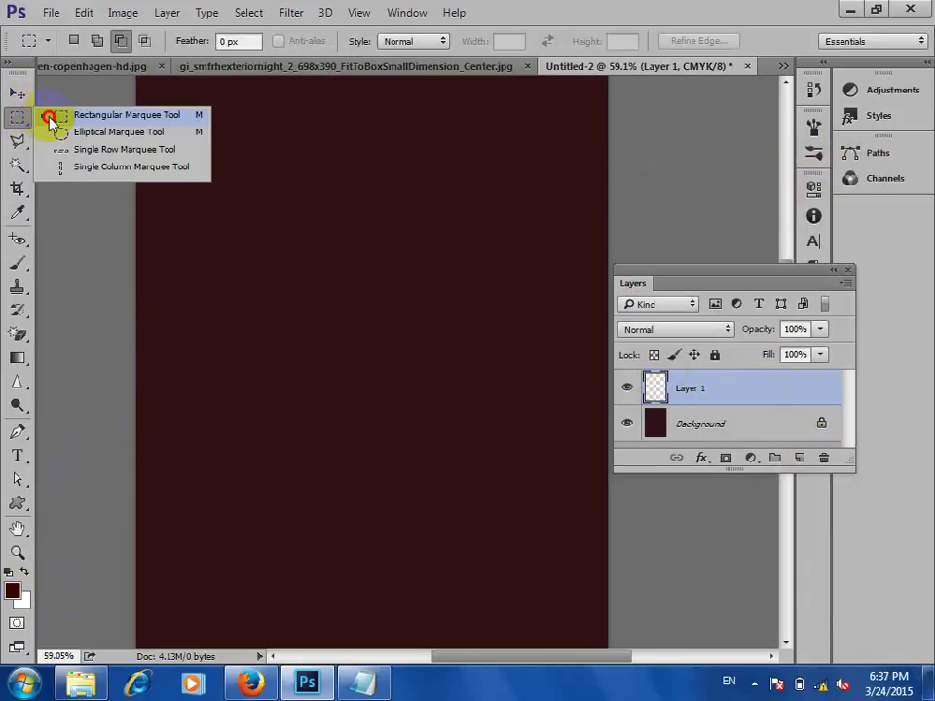
click(62, 131)
drag(378, 327, 519, 144)
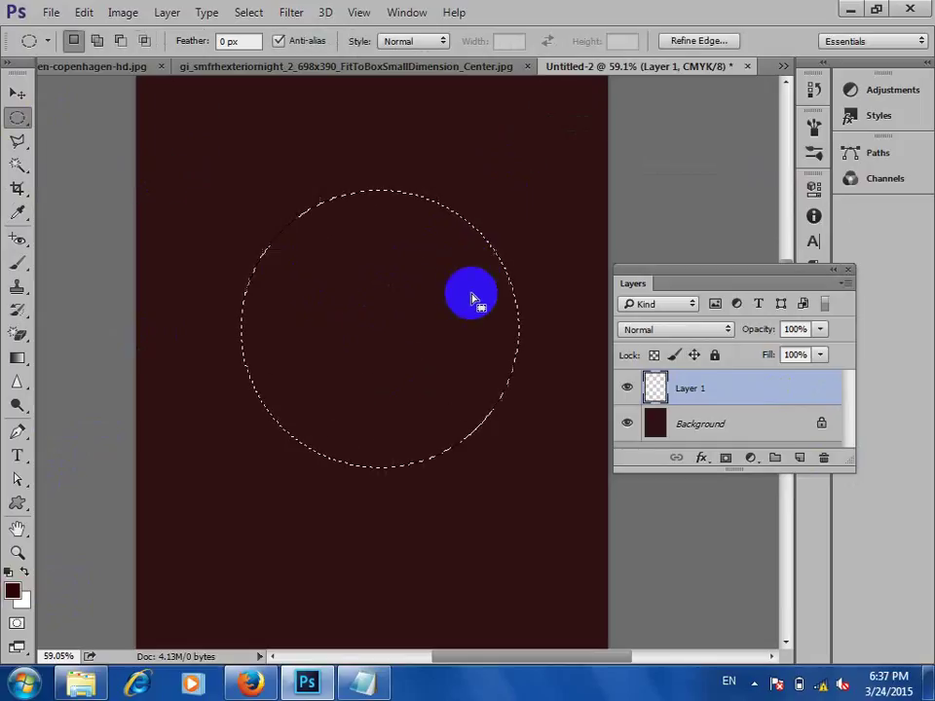
- Set the foreground colour to bright blue, fill the circular selection on Layer 1 with it, and deselect
click(12, 591)
click(643, 269)
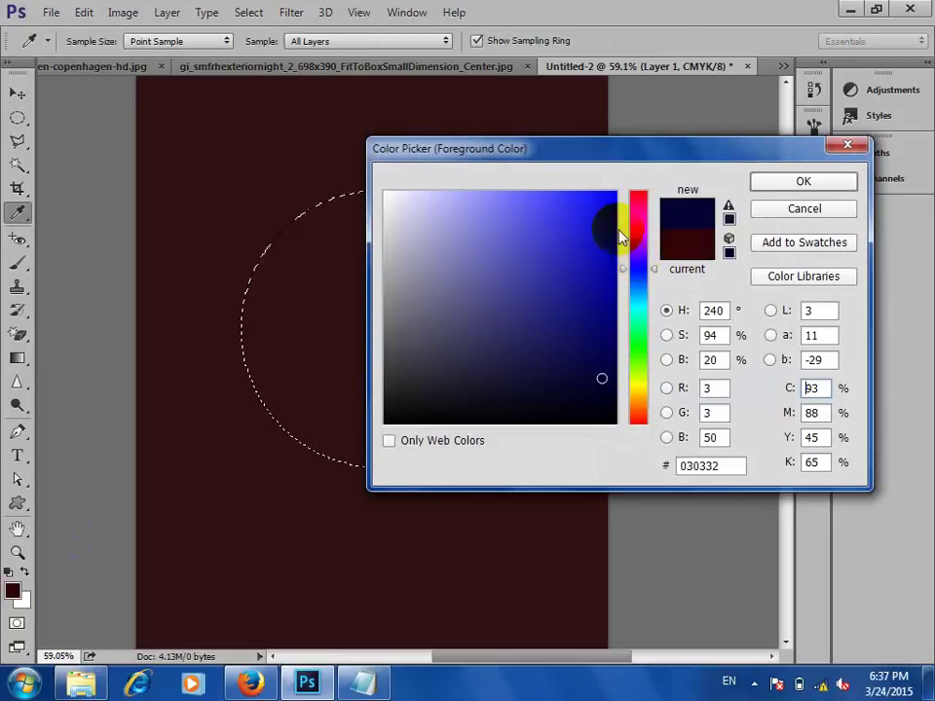
drag(616, 232, 623, 167)
click(794, 181)
scroll(653, 243, up, 5)
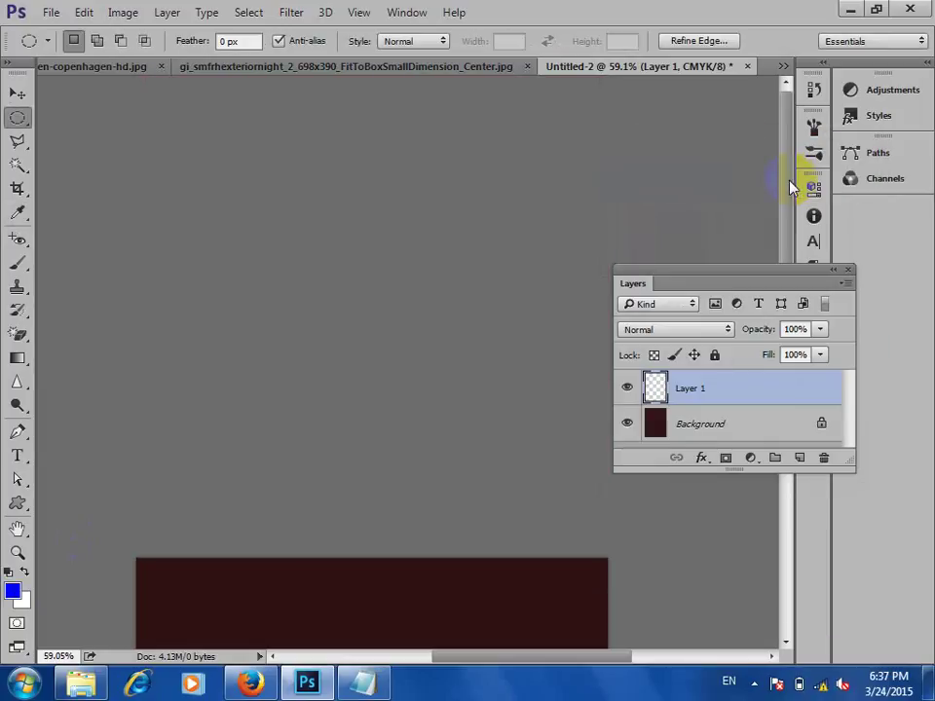
scroll(393, 292, down, 3)
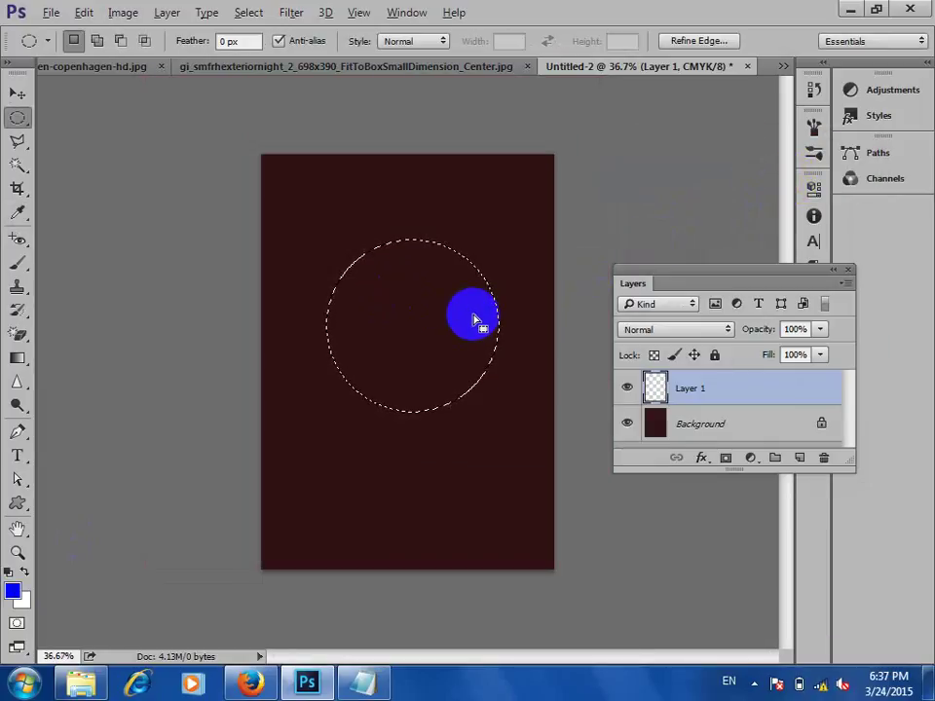
key(alt+BackSpace)
key(ctrl+d)
scroll(493, 303, up, 3)
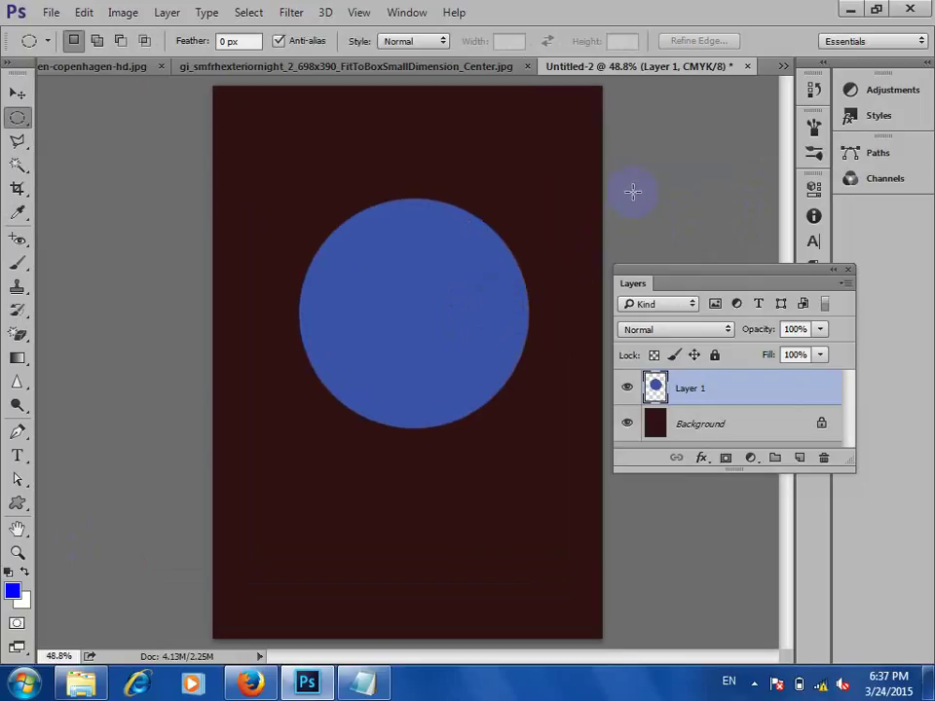
- Draw a wide rectangular path, about 710 × 89 px, across the middle of the blue circle with the Rectangle tool
click(22, 501)
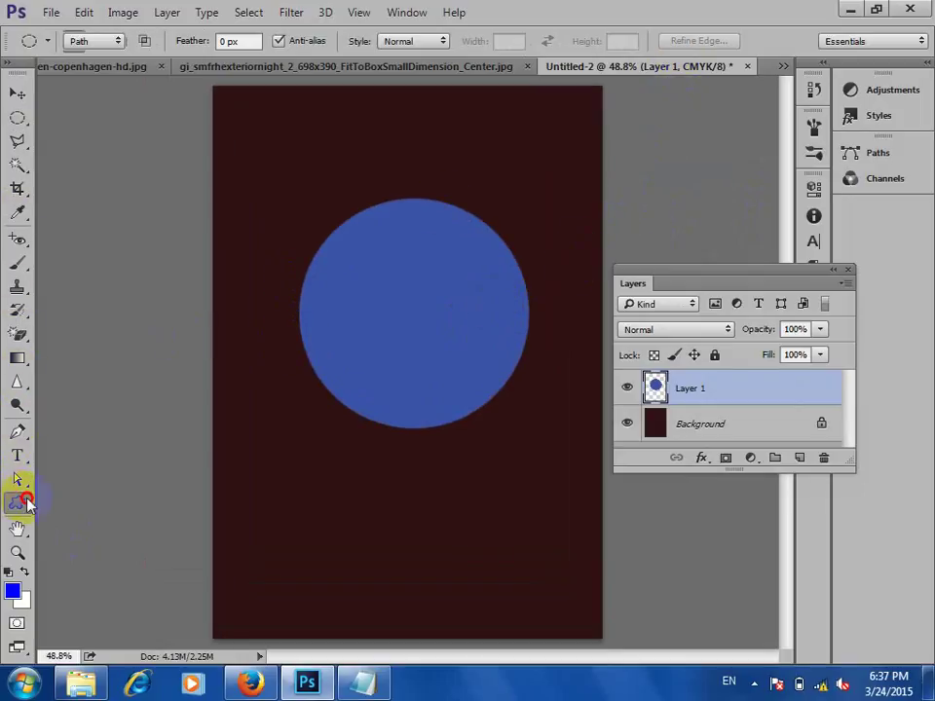
click(62, 501)
drag(251, 280, 549, 323)
key(ctrl+t)
key(Return)
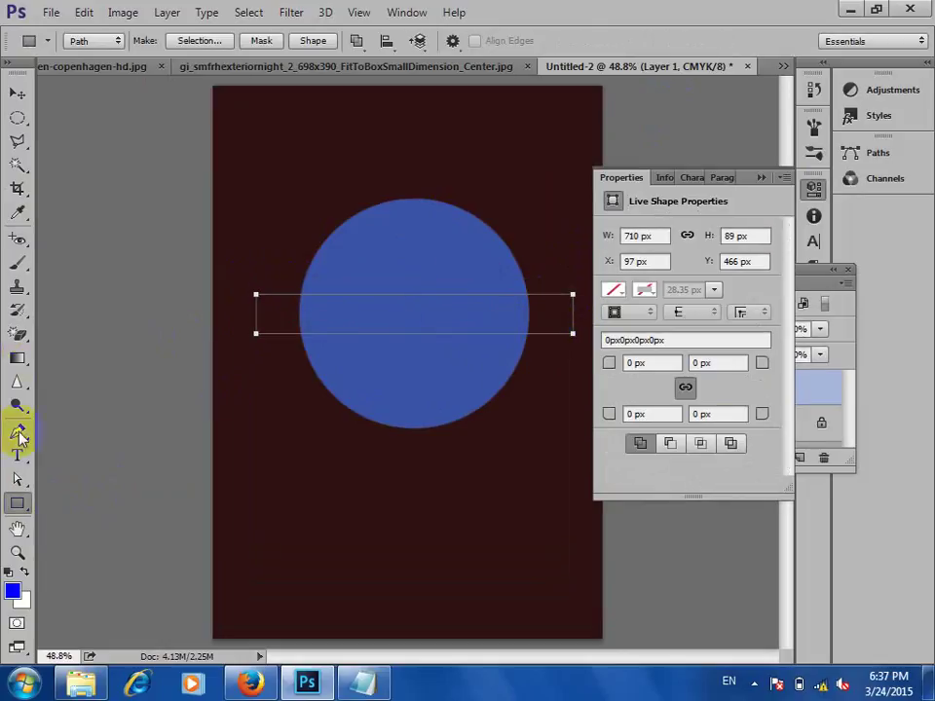
- Add an anchor point midway along the rectangle path's top and bottom edges and bend both edges into matching S-shaped waves
right_click(18, 436)
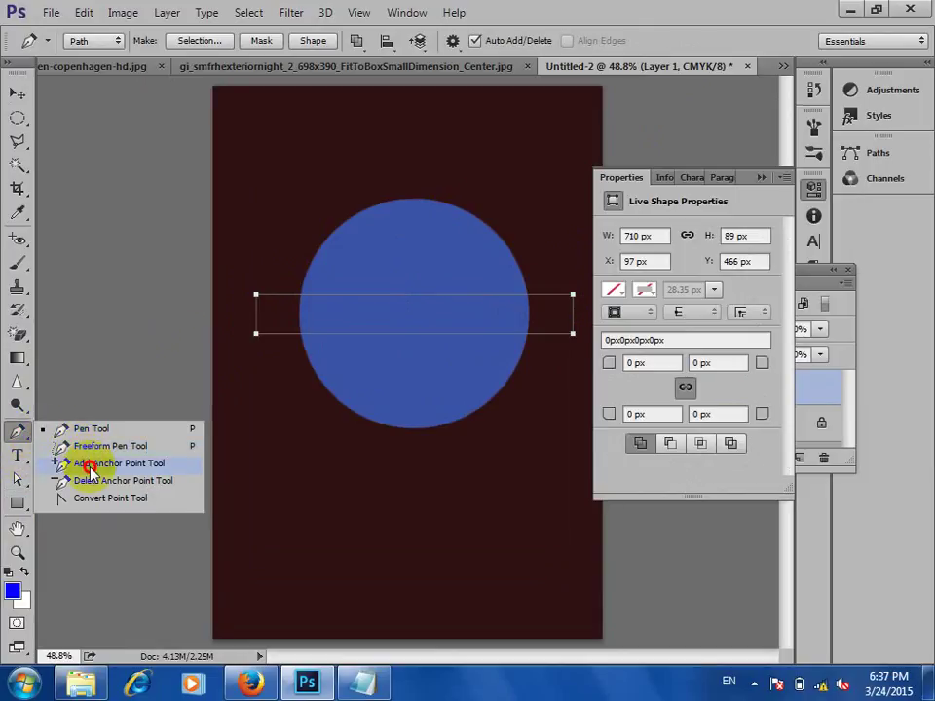
click(78, 463)
click(416, 295)
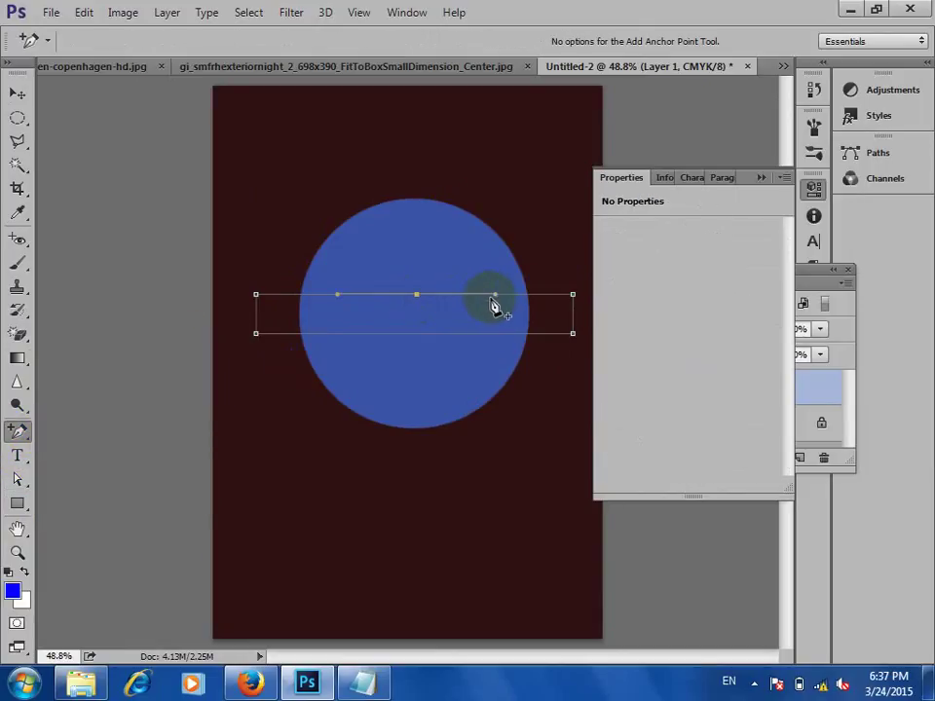
drag(492, 294, 493, 274)
drag(427, 334, 503, 310)
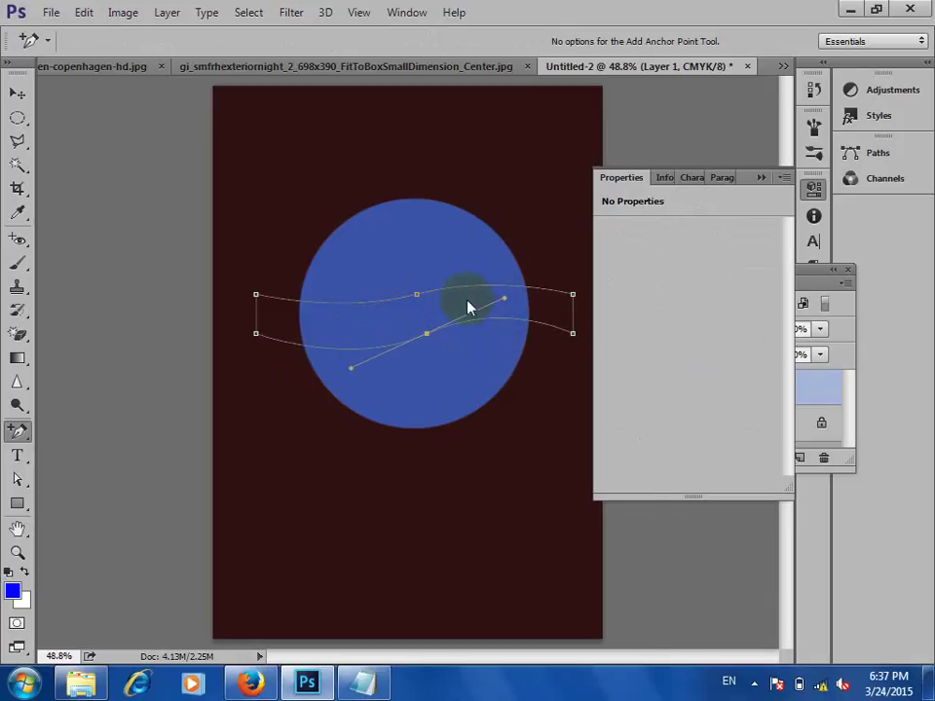
- Convert the wavy path into a new anti-aliased selection with a 0-pixel feather radius
right_click(476, 266)
click(540, 341)
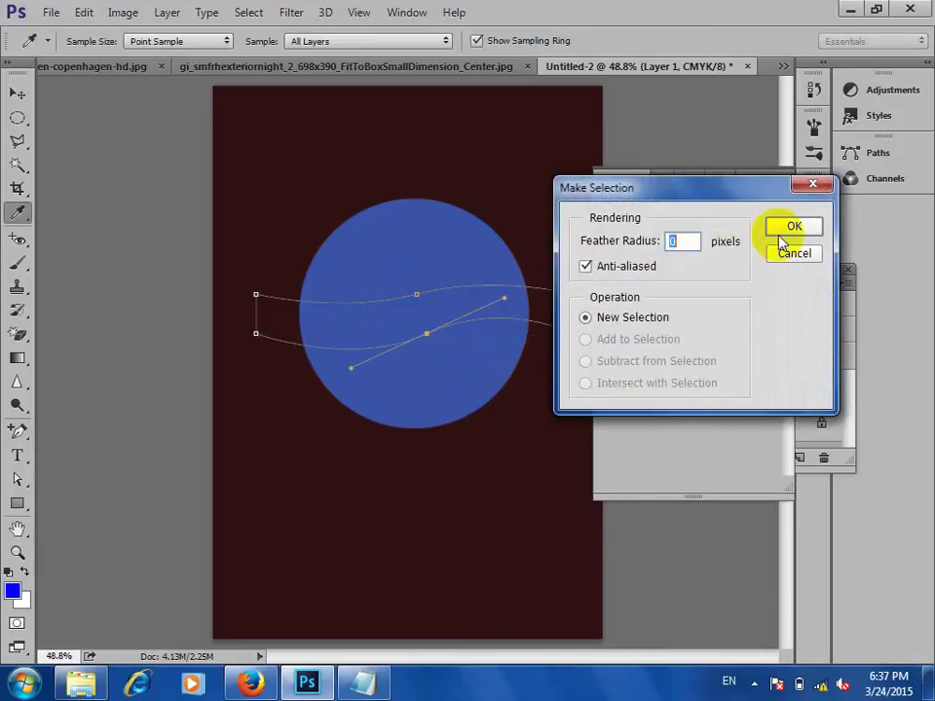
click(780, 236)
- Fill the part of the circle inside the wavy selection with white using the Paint Bucket tool, and deselect
click(24, 572)
click(28, 406)
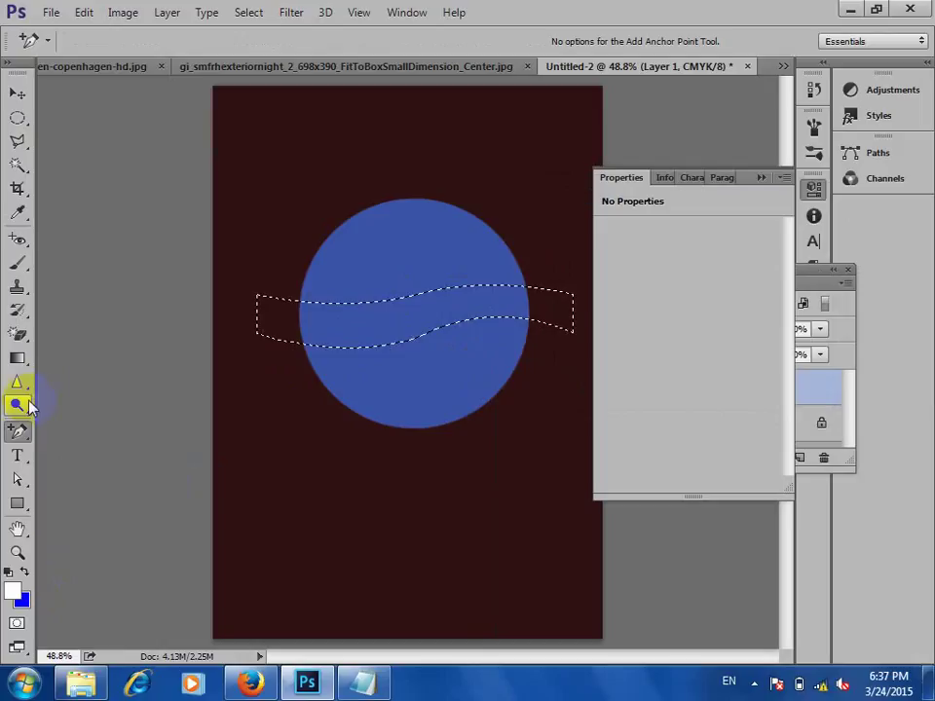
click(27, 361)
drag(49, 370, 66, 390)
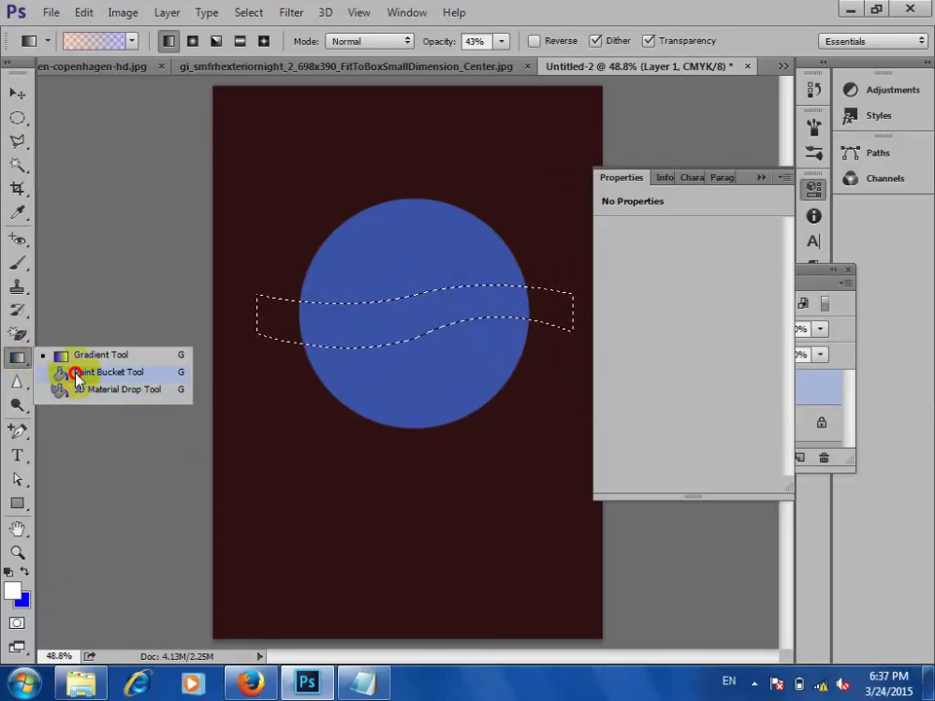
click(76, 375)
click(382, 329)
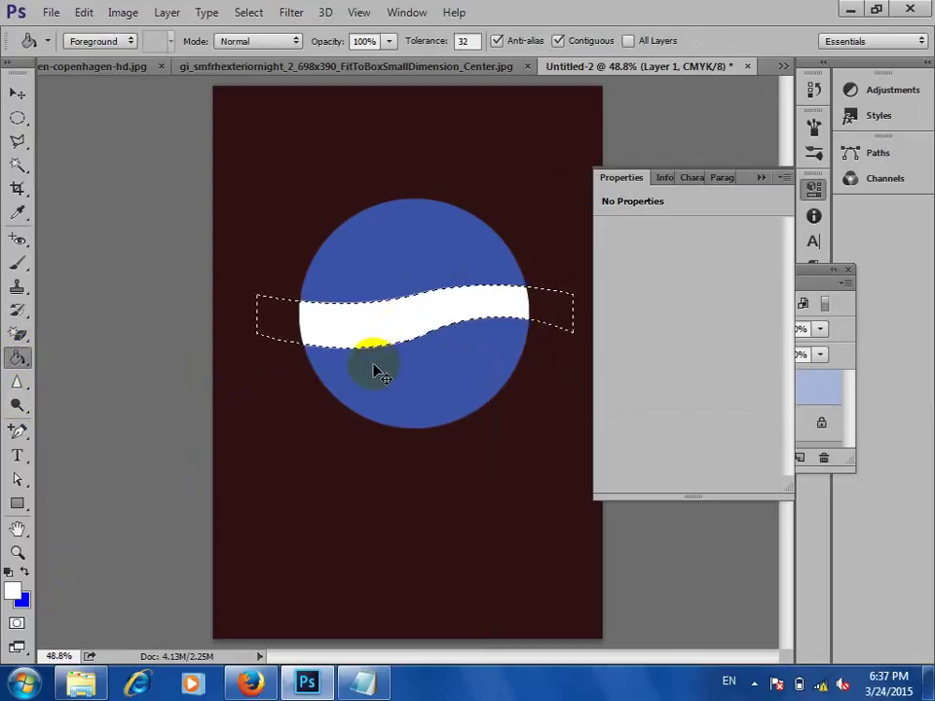
key(ctrl+d)
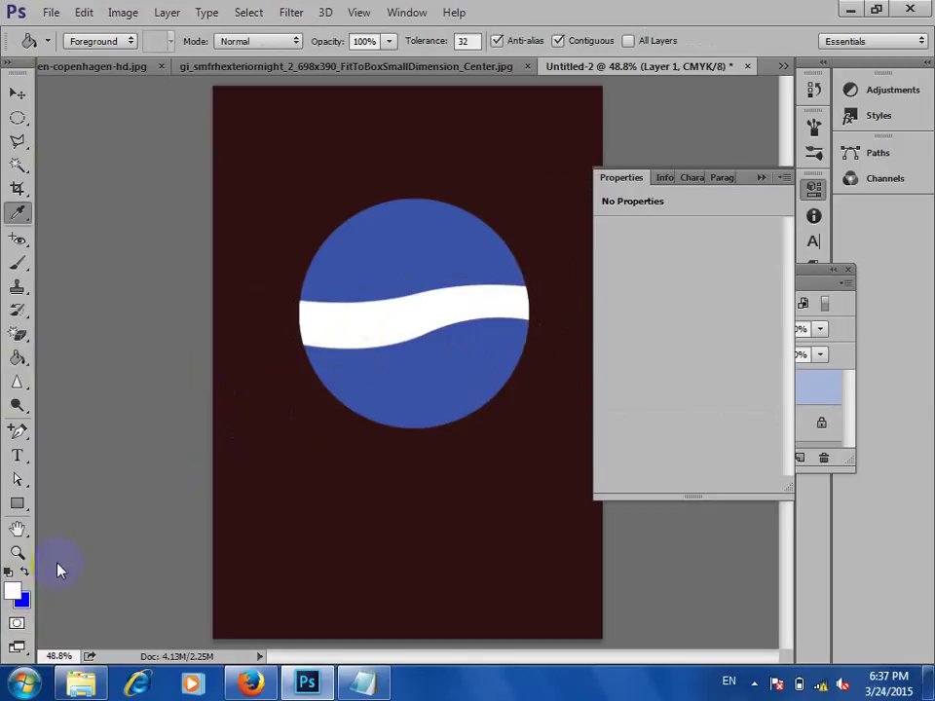
- Set the foreground colour to bright red and fill the circle's section above the white wave with it
click(11, 591)
click(615, 194)
key(Return)
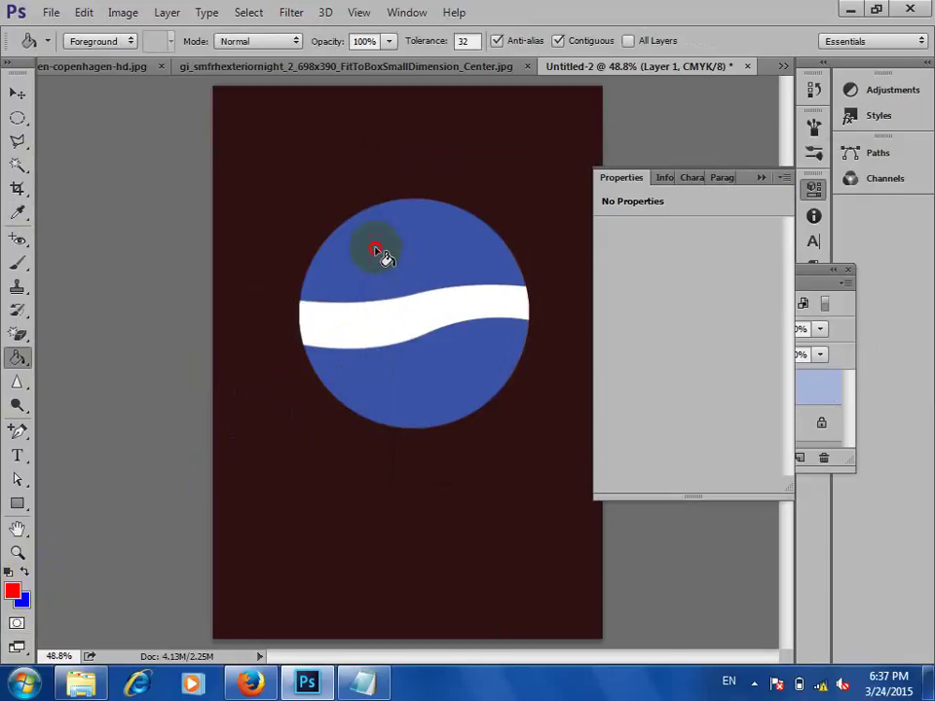
click(378, 252)
key(v)
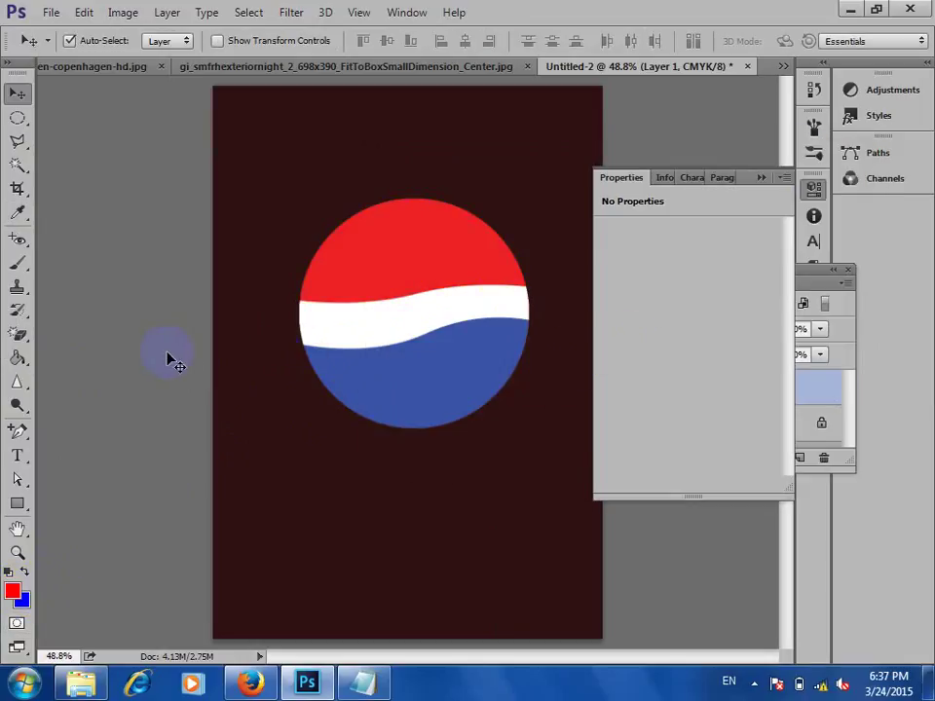
- Collapse the Properties panel and look over the layer style effects available for Layer 1
click(747, 179)
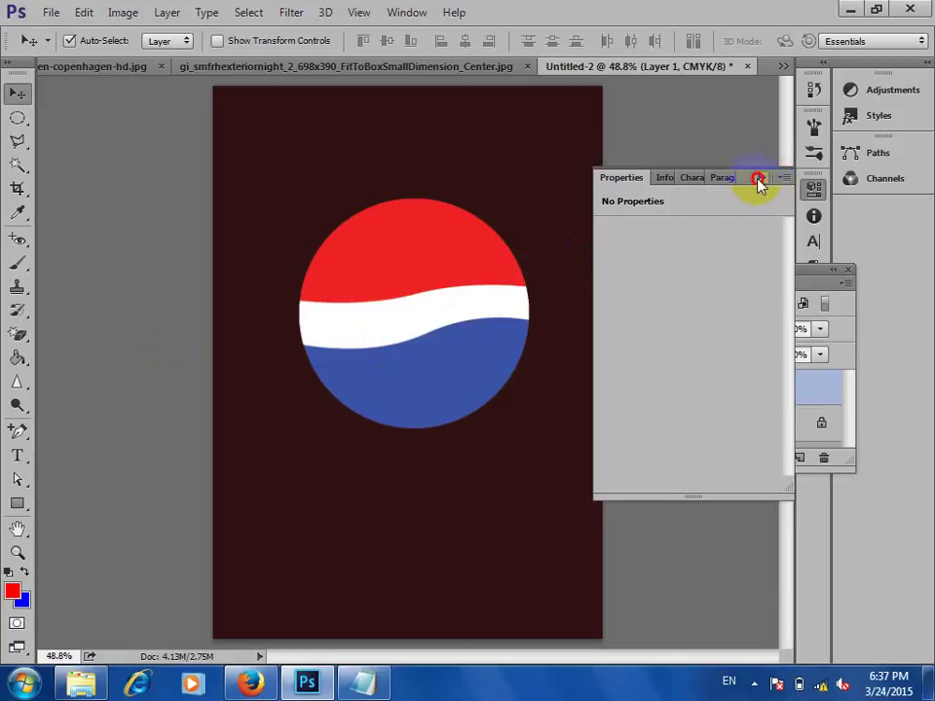
click(758, 180)
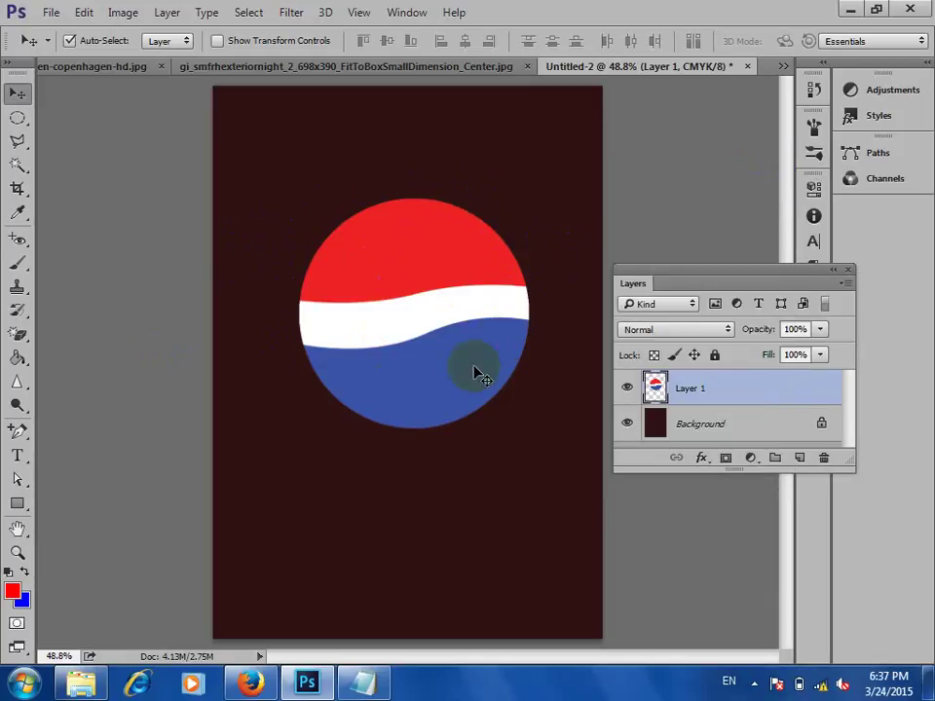
click(661, 439)
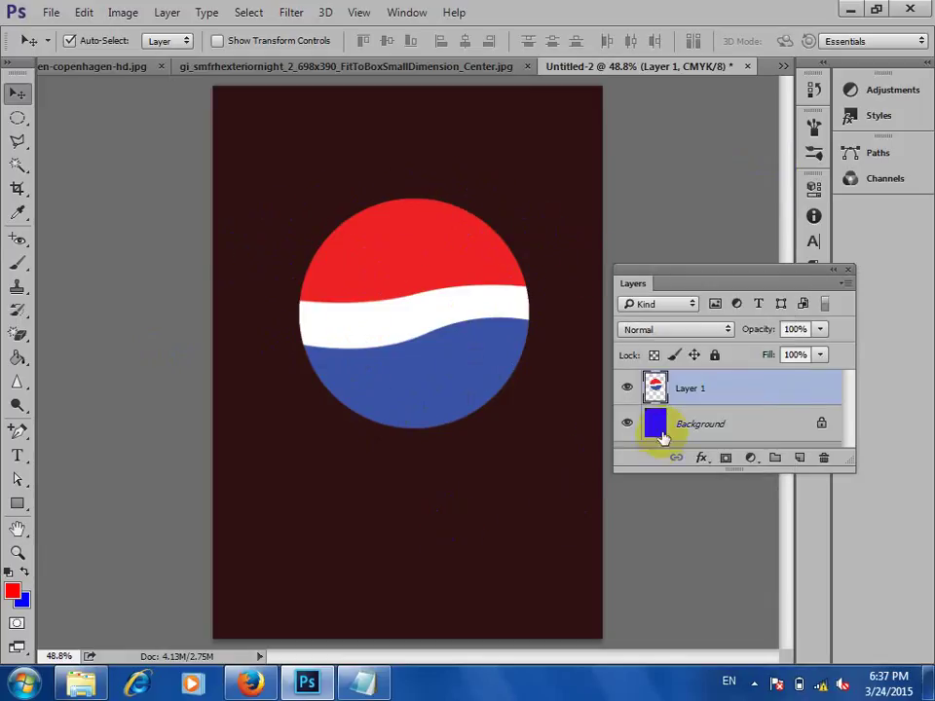
click(655, 388)
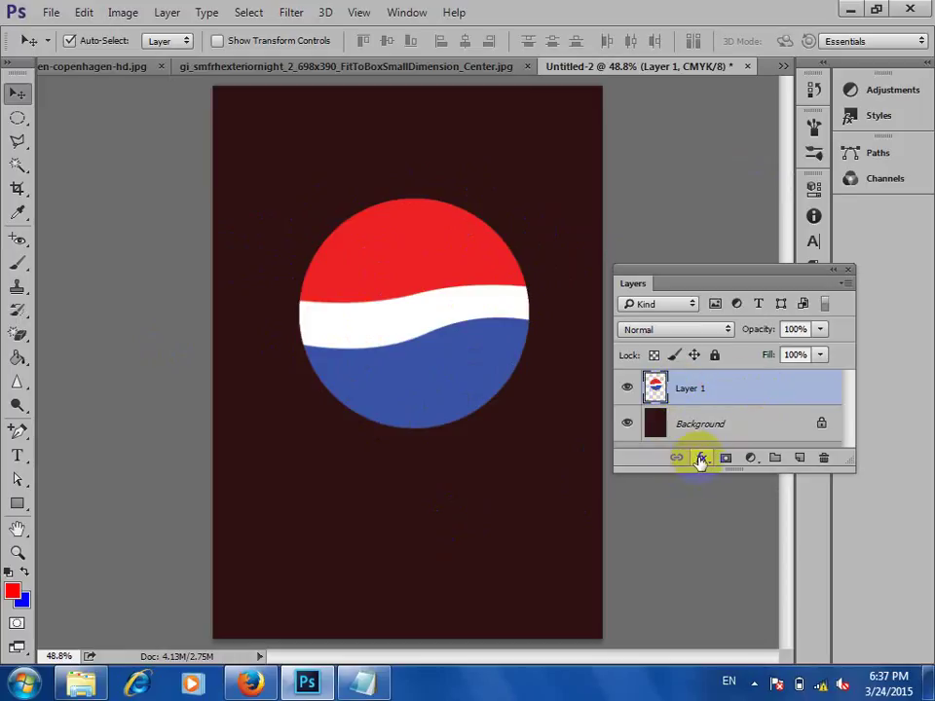
click(166, 13)
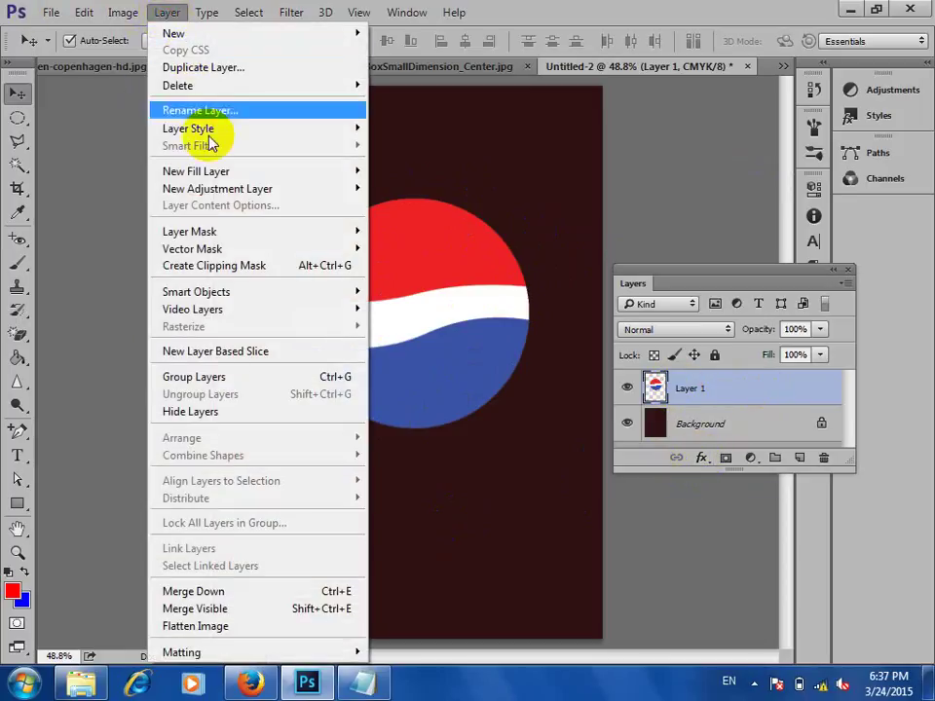
mouse_move(334, 132)
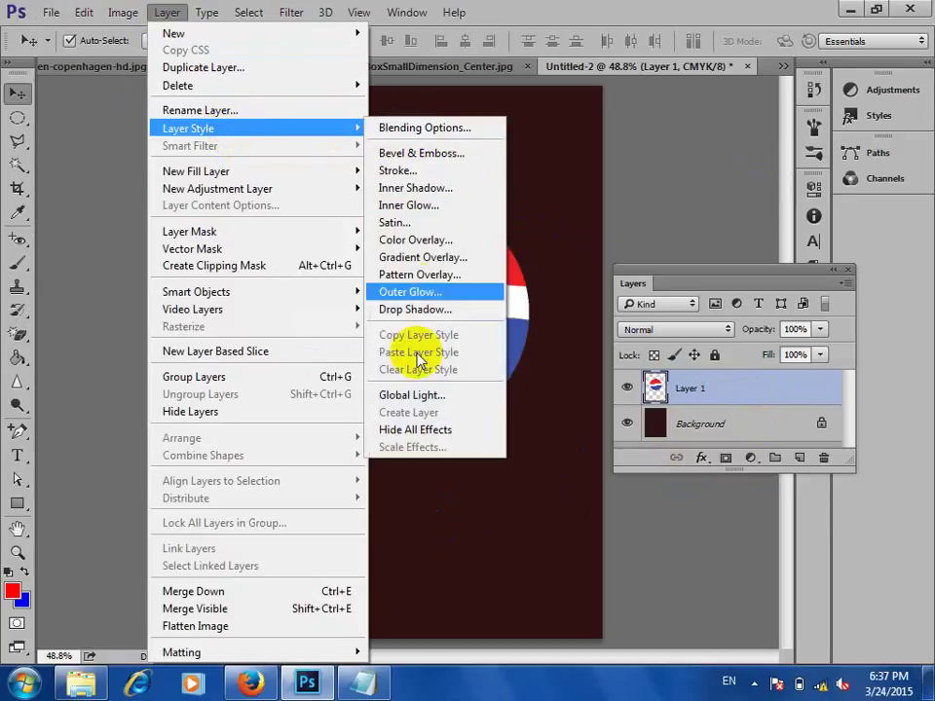
- Add a white outside Stroke effect to Layer 1 with a size of 18 px
click(703, 459)
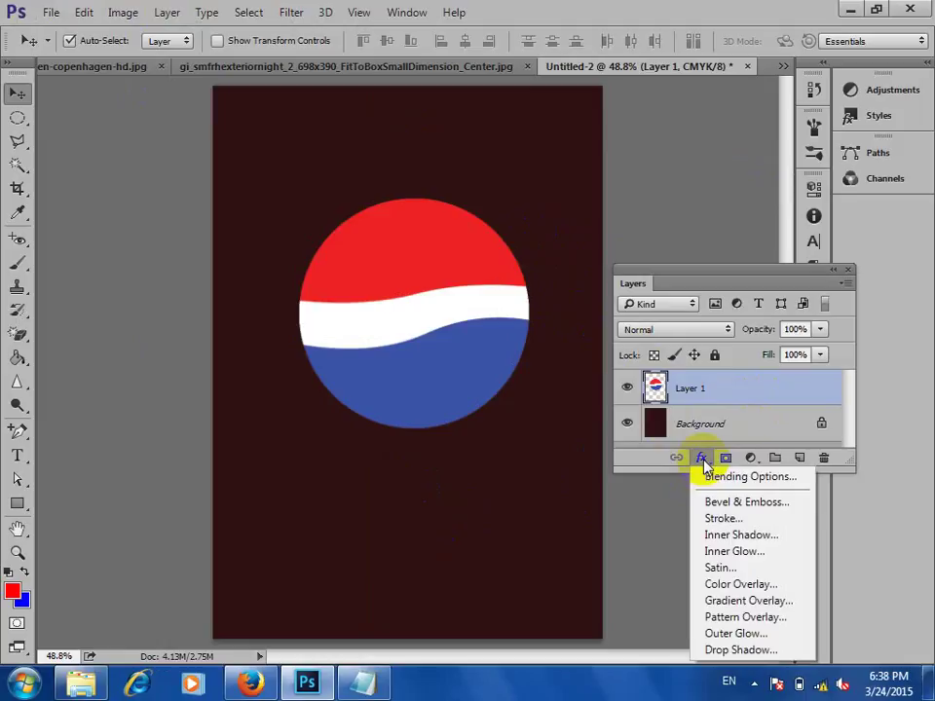
click(737, 522)
mouse_move(463, 79)
mouse_down()
mouse_move(738, 93)
mouse_move(728, 91)
mouse_up()
click(782, 281)
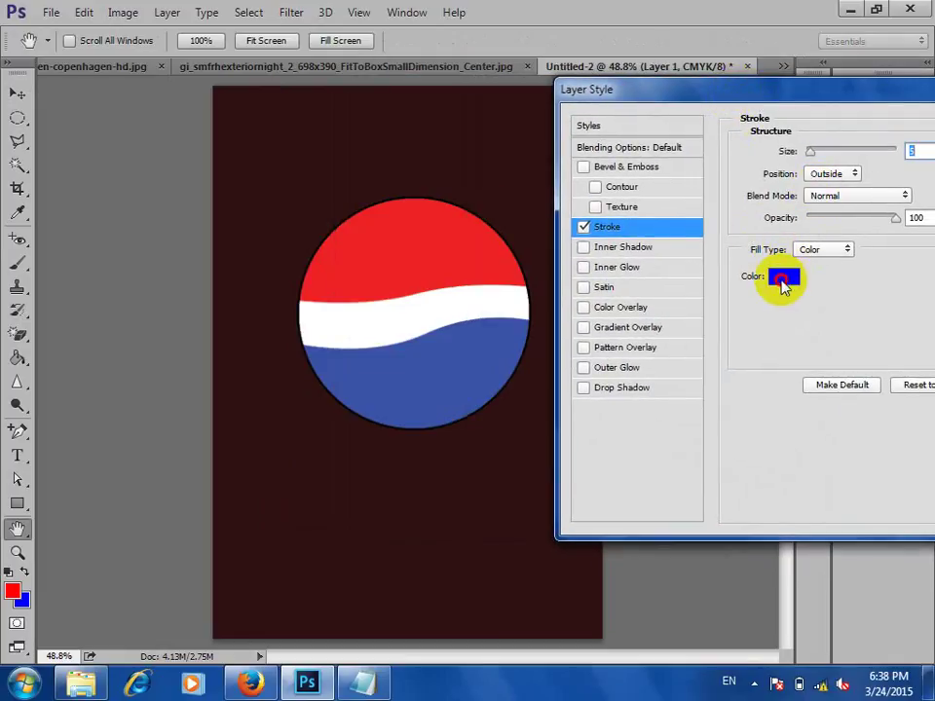
drag(396, 250, 345, 172)
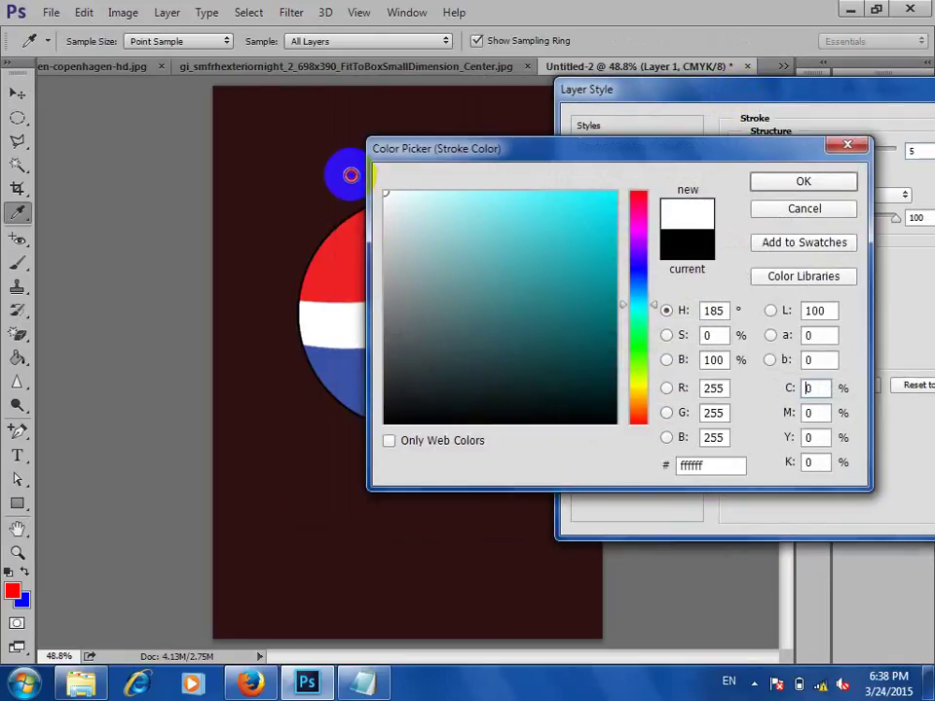
click(844, 183)
drag(814, 156, 821, 160)
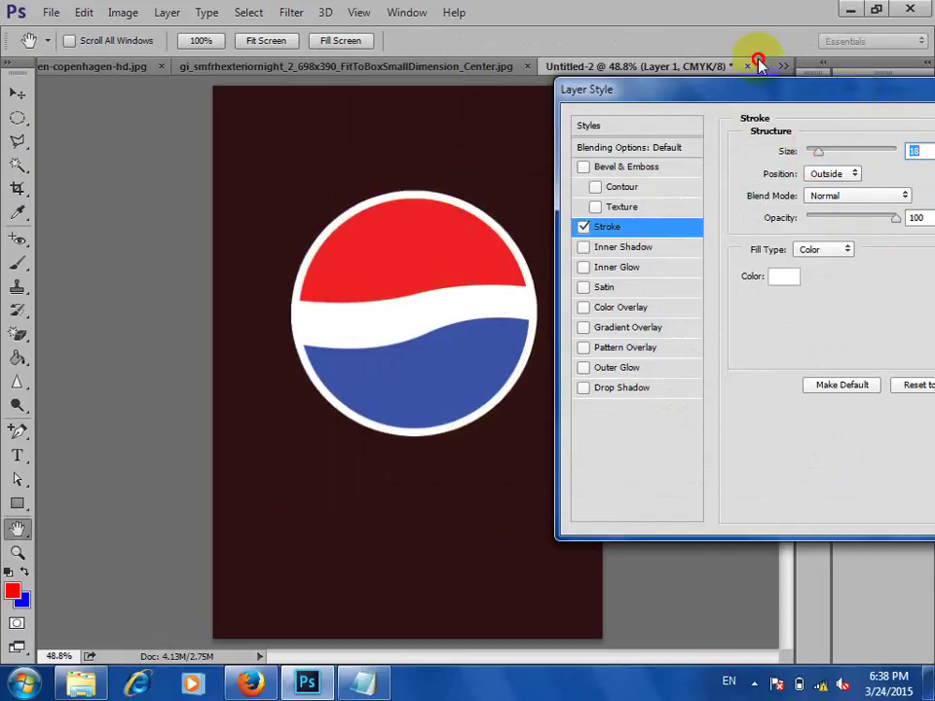
- Enable the Outer Glow effect for the circle and increase its size to 188 px
drag(855, 93, 731, 57)
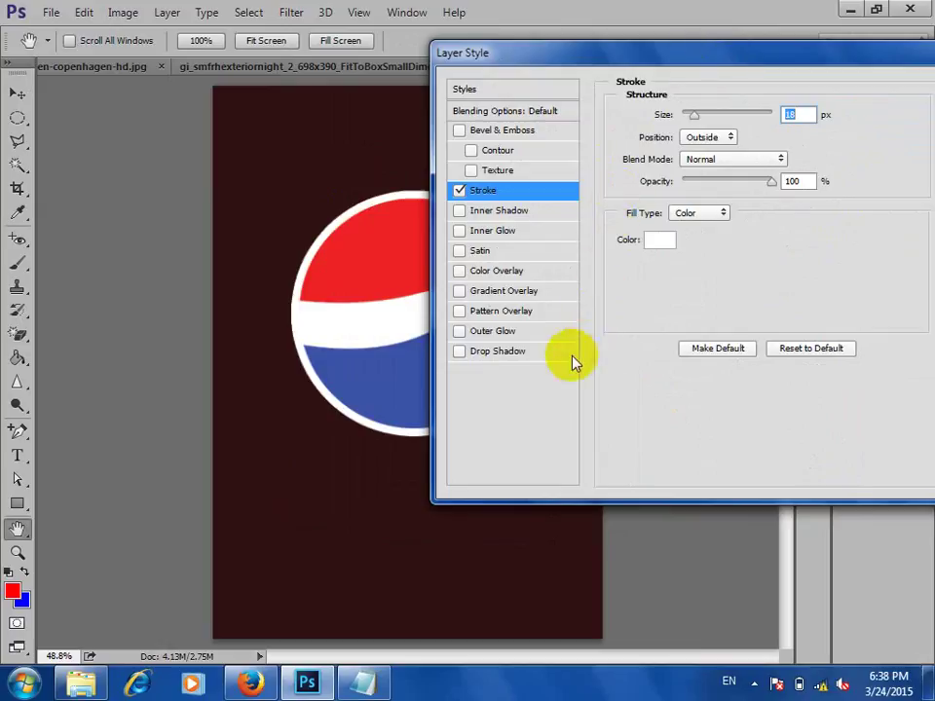
click(499, 332)
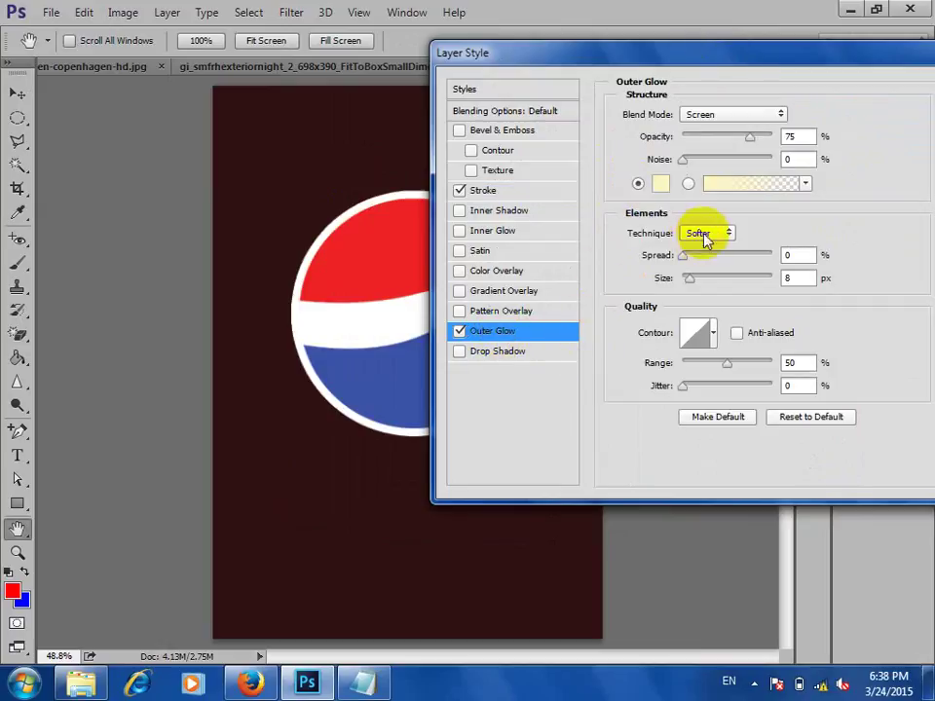
drag(691, 278, 746, 281)
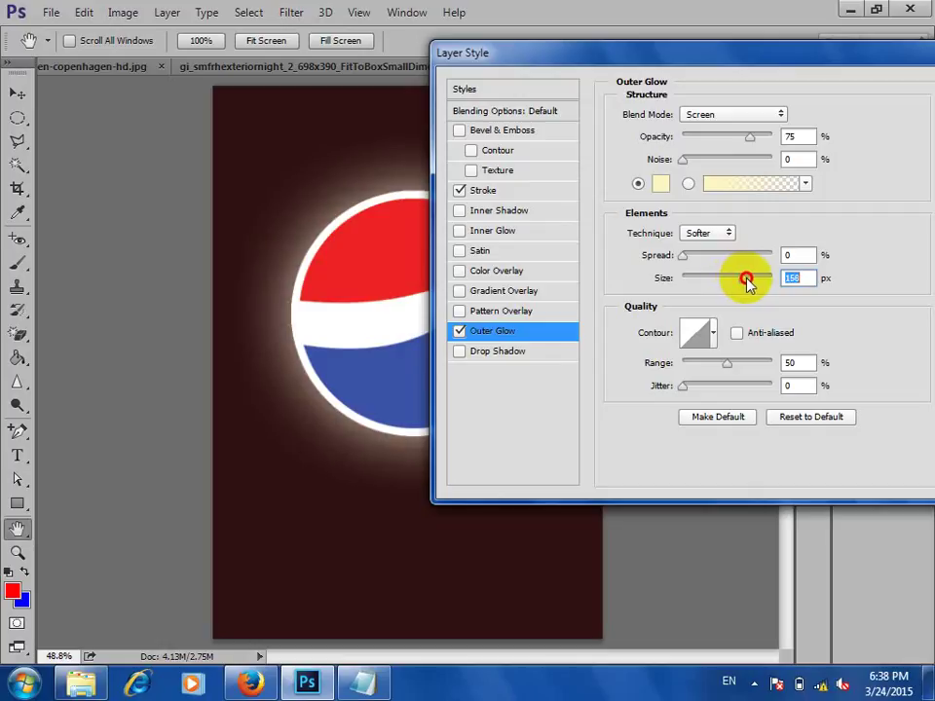
- Set the outer glow colour to bright cyan (00deff)
click(660, 183)
click(651, 304)
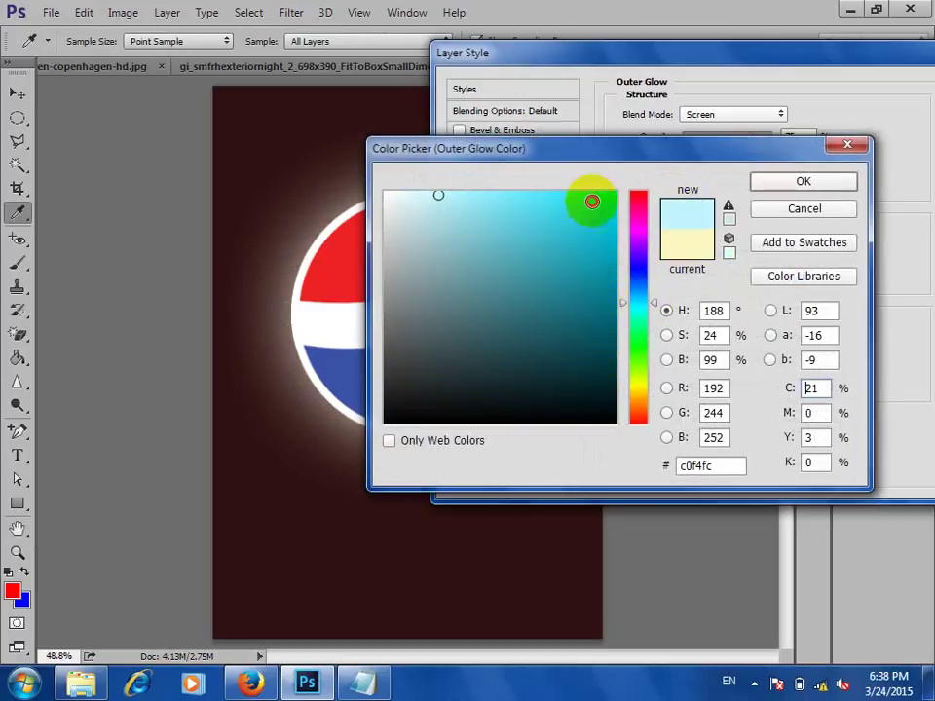
drag(592, 201, 679, 168)
click(785, 185)
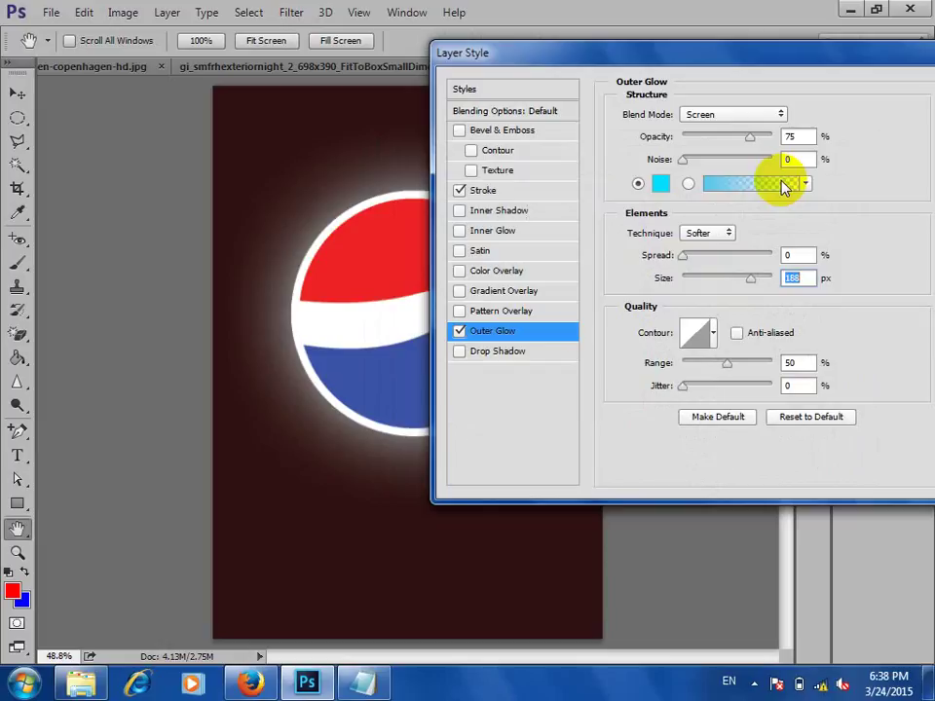
- Set the outer glow colour to bright yellow (ffde00) and its spread to 18%
click(660, 184)
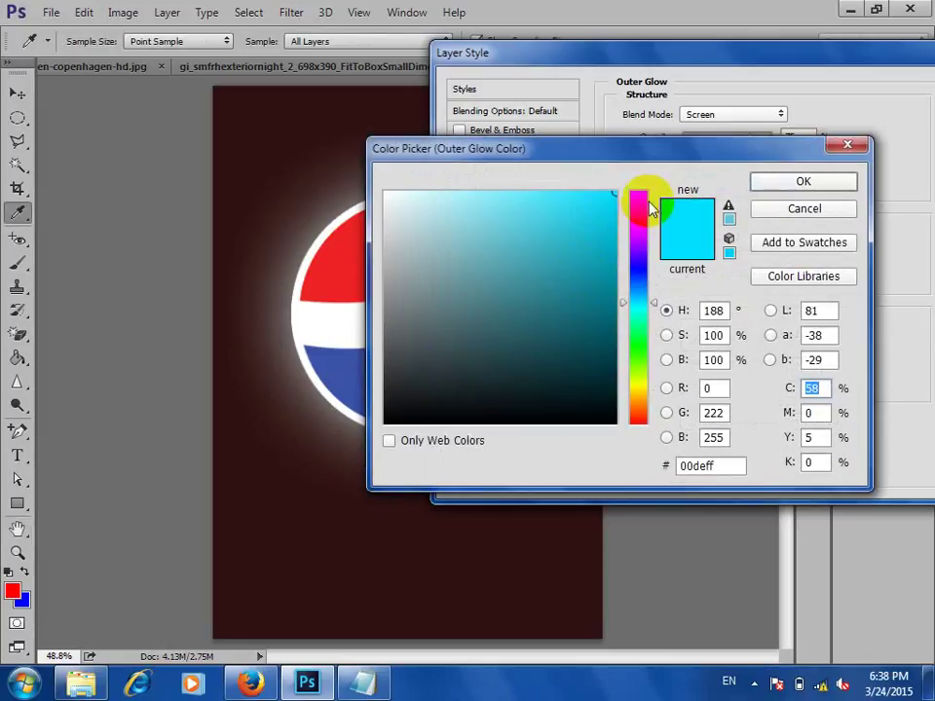
click(643, 392)
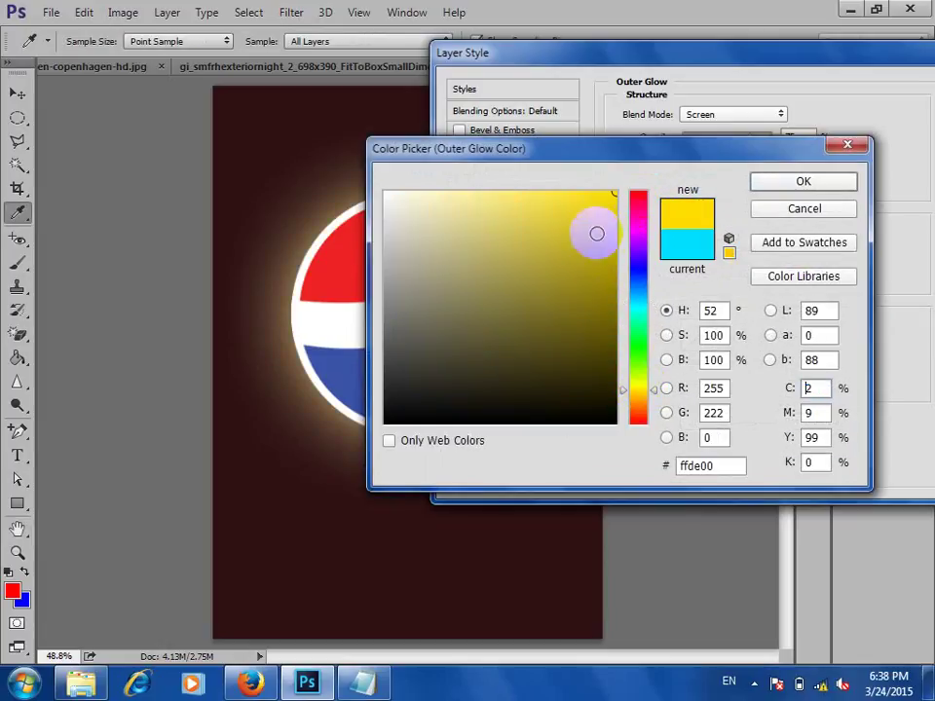
mouse_move(597, 234)
mouse_down()
mouse_move(612, 188)
mouse_move(750, 178)
mouse_up()
click(789, 183)
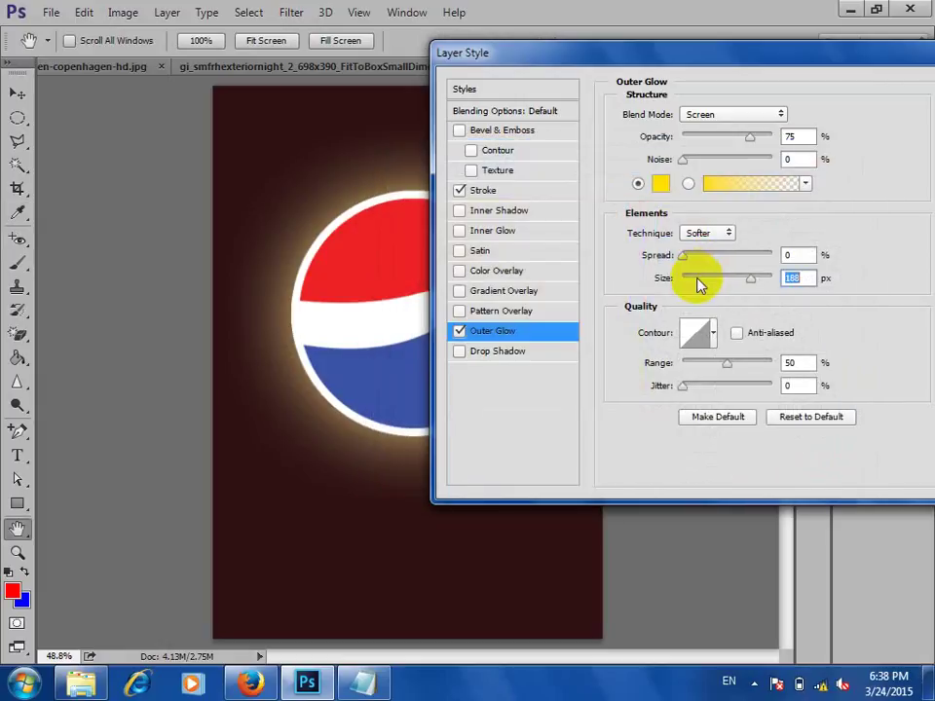
drag(685, 260, 699, 265)
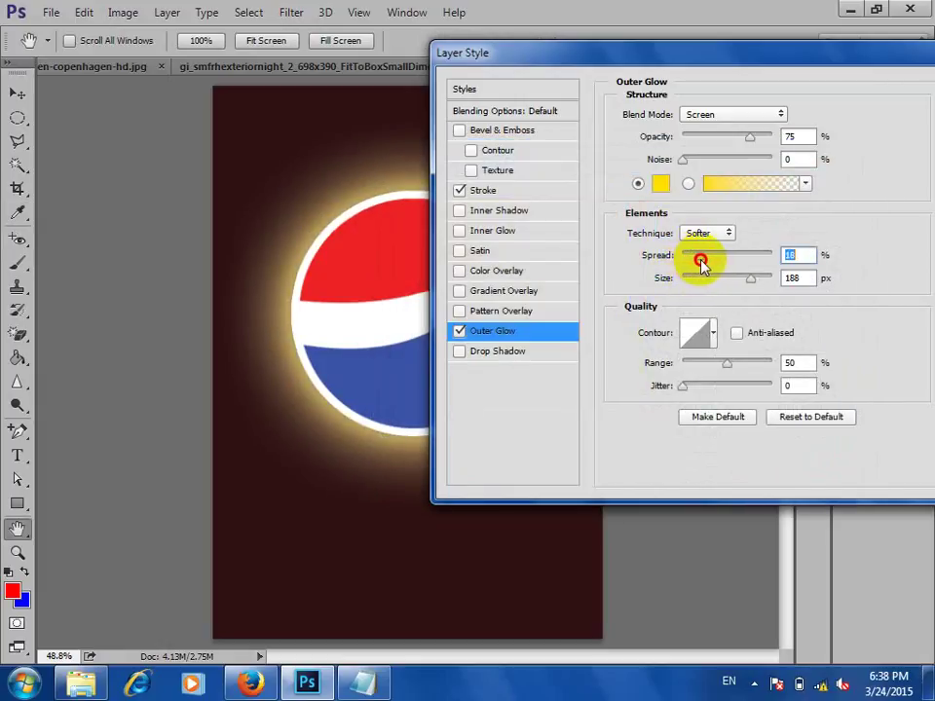
- Reduce the outer glow's spread to 16% and apply the layer style
drag(703, 266, 701, 265)
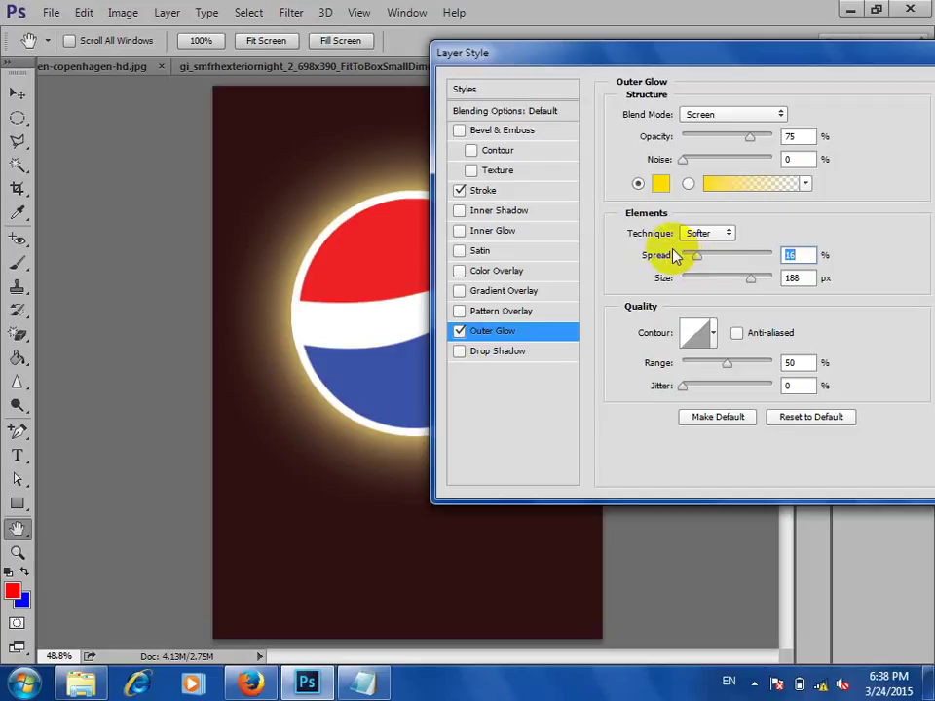
drag(824, 57, 627, 60)
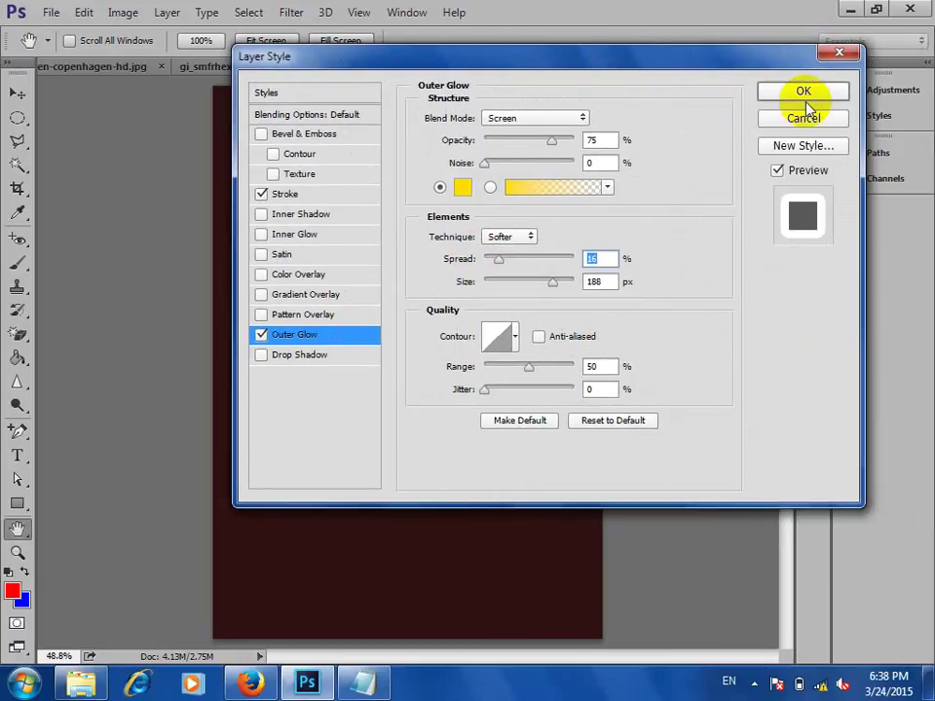
click(805, 92)
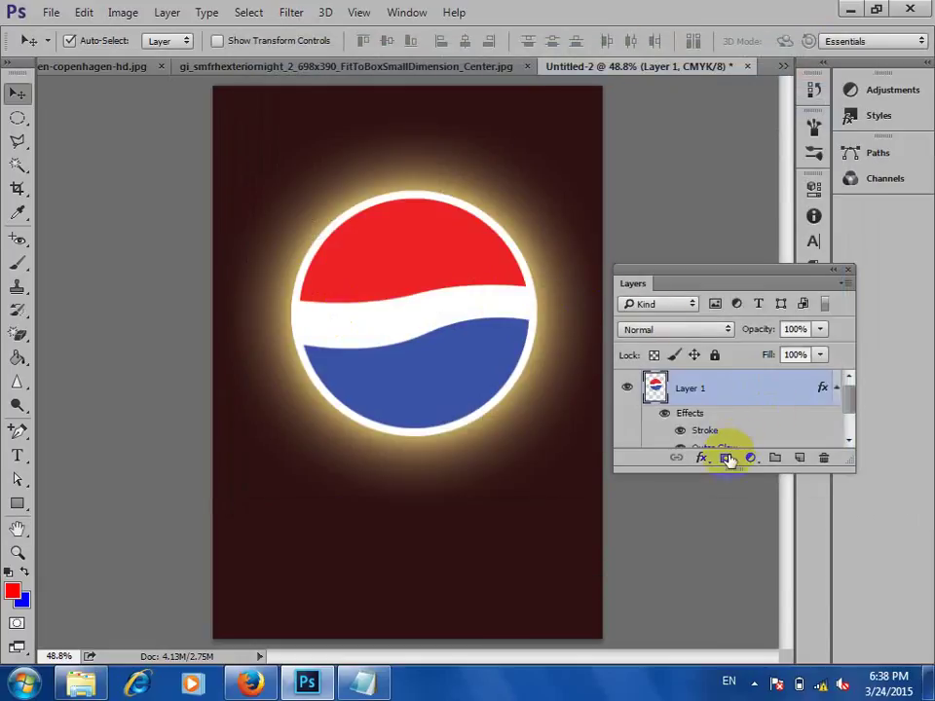
- Move the glowing circular logo up to the top edge of the page
scroll(741, 411, down, 2)
scroll(741, 411, up, 2)
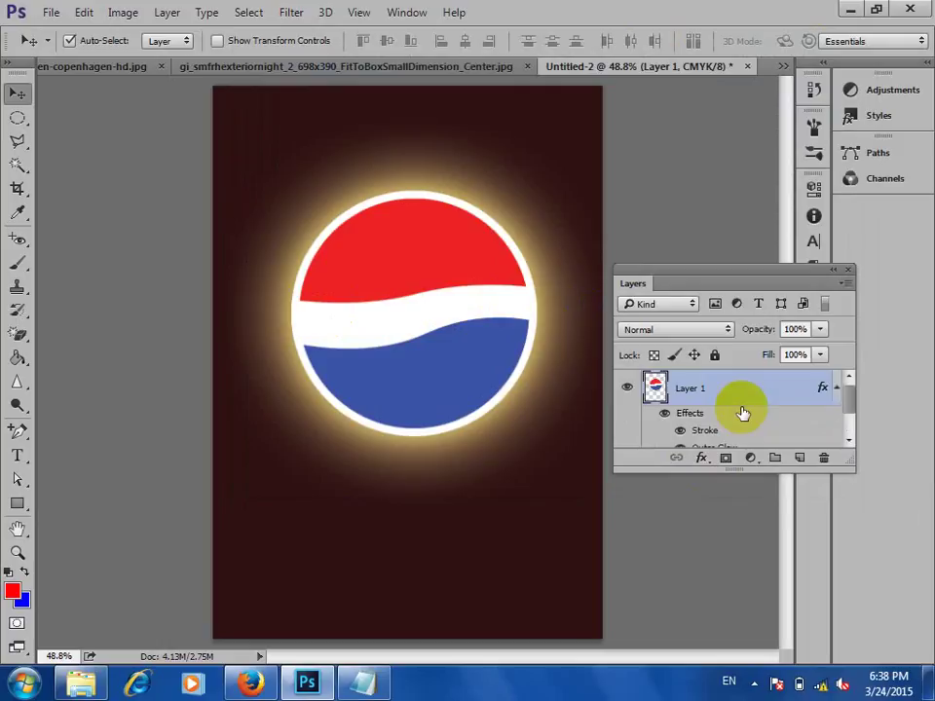
drag(443, 244, 429, 312)
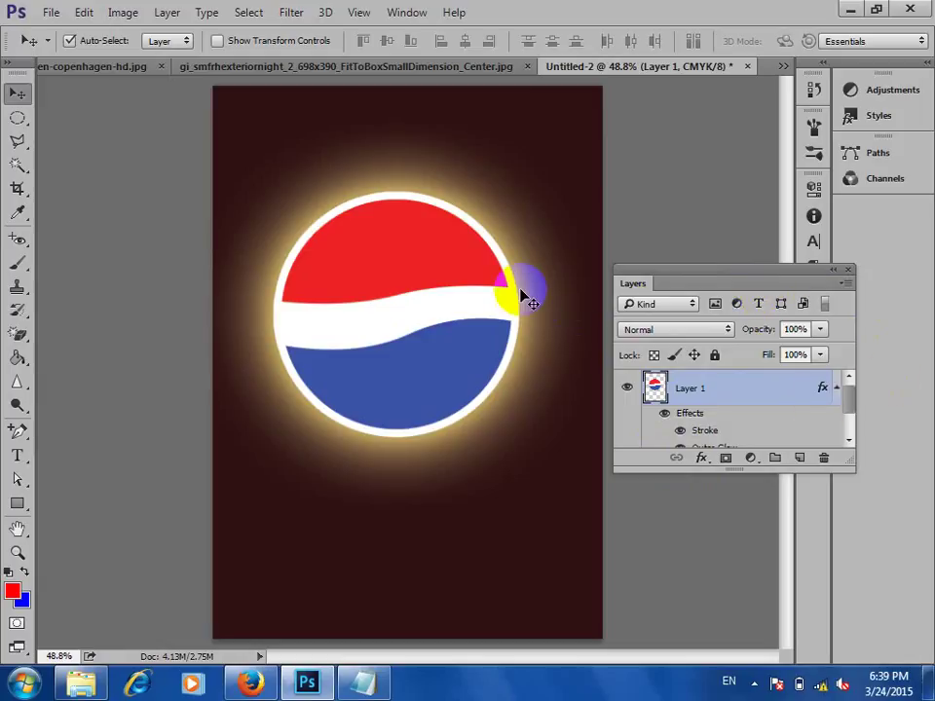
mouse_move(822, 390)
mouse_down()
mouse_move(532, 281)
mouse_move(692, 438)
mouse_up()
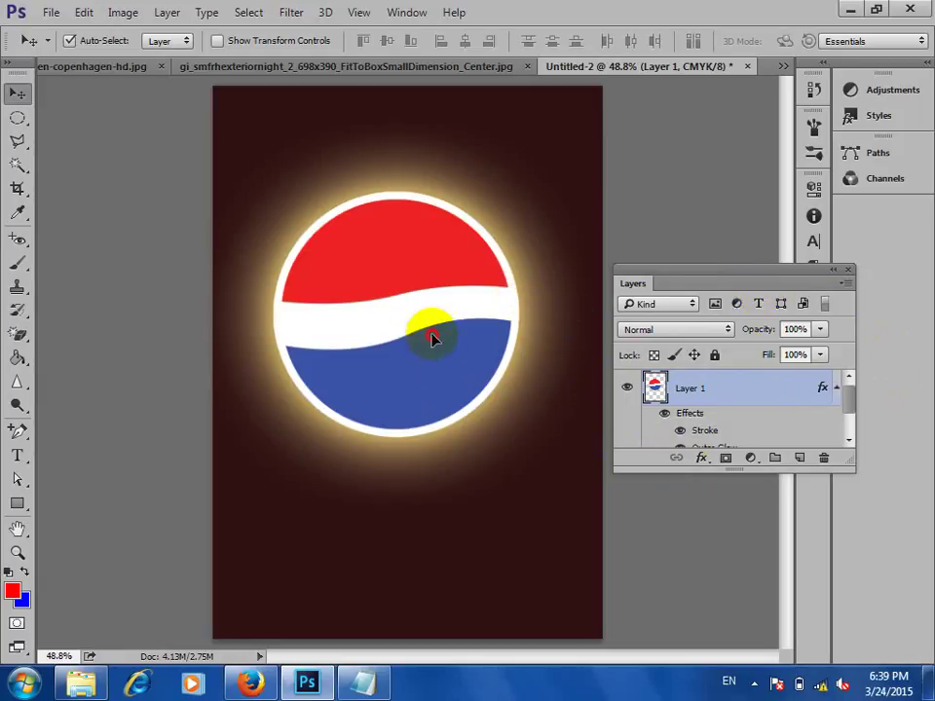
drag(428, 334, 434, 236)
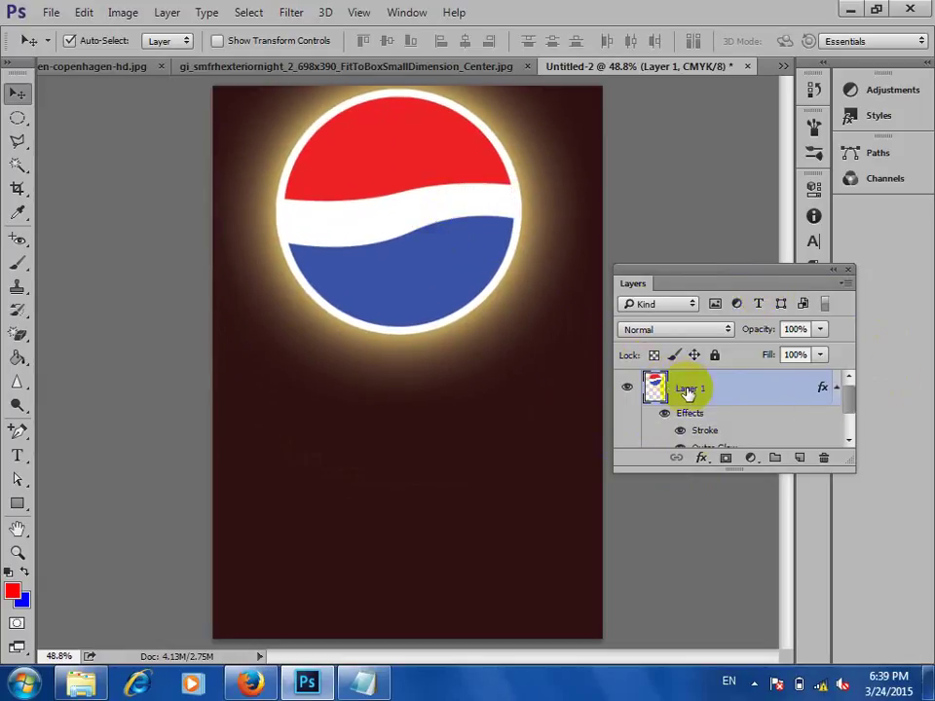
- Duplicate Layer 1 and place the copied logo below the original in the lower half of the page
key(ctrl+j)
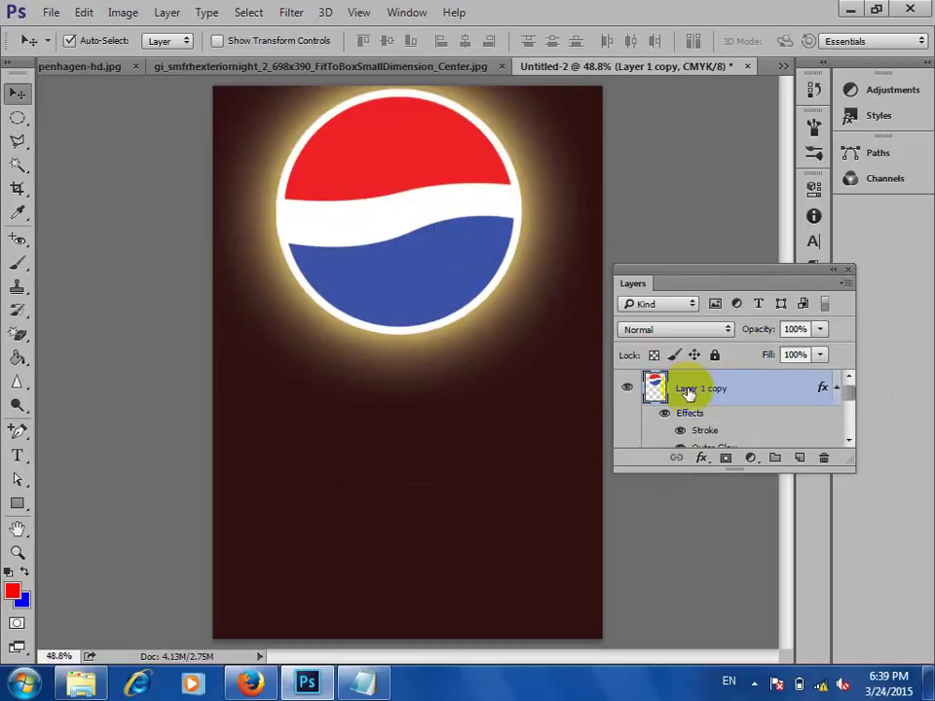
drag(435, 262, 428, 443)
drag(849, 397, 853, 404)
click(404, 245)
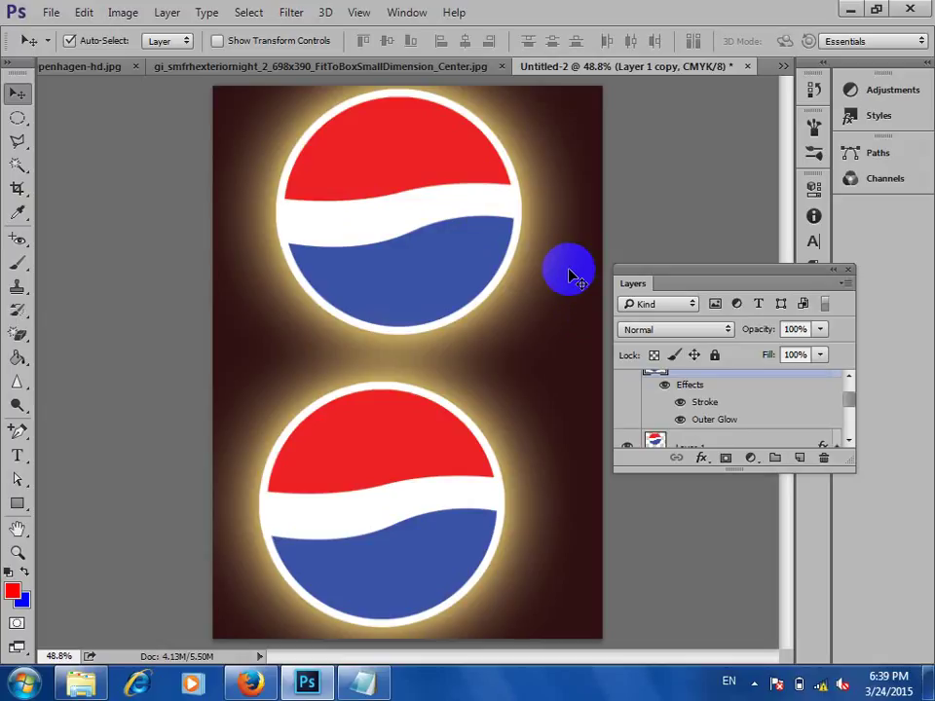
- Enlarge the layer list to show all layers, and link Layer 1 with Layer 1 copy
scroll(734, 400, down, 2)
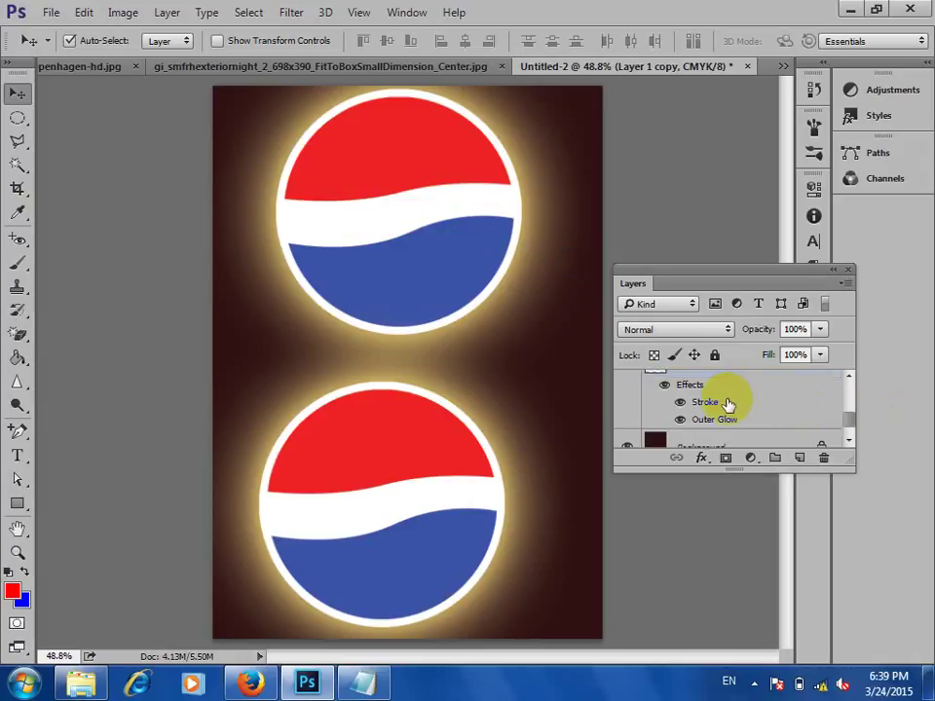
drag(738, 471, 744, 610)
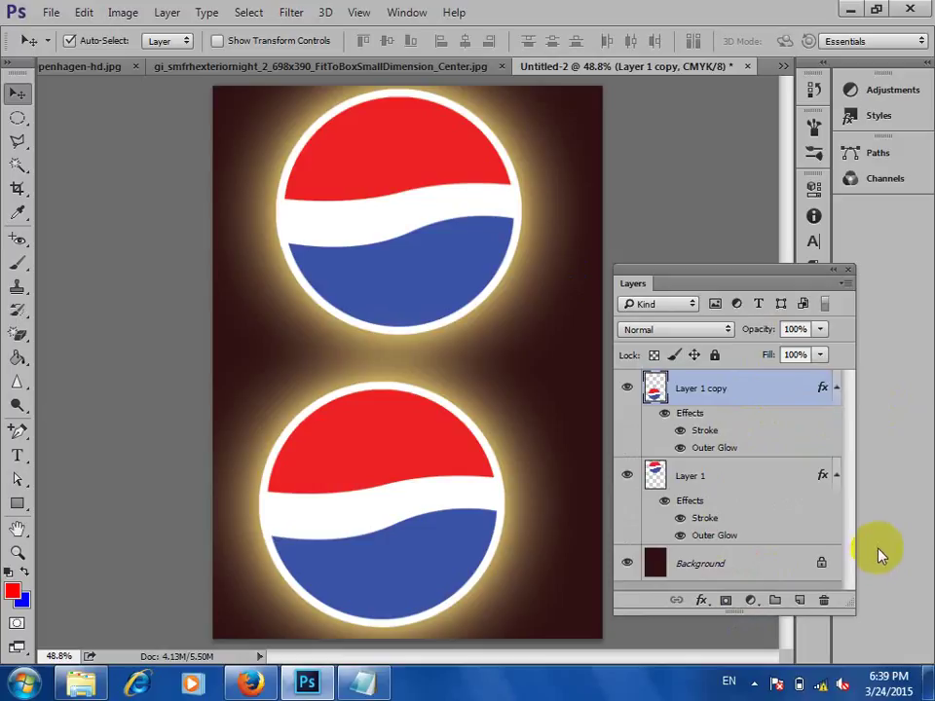
ctrl+click(721, 477)
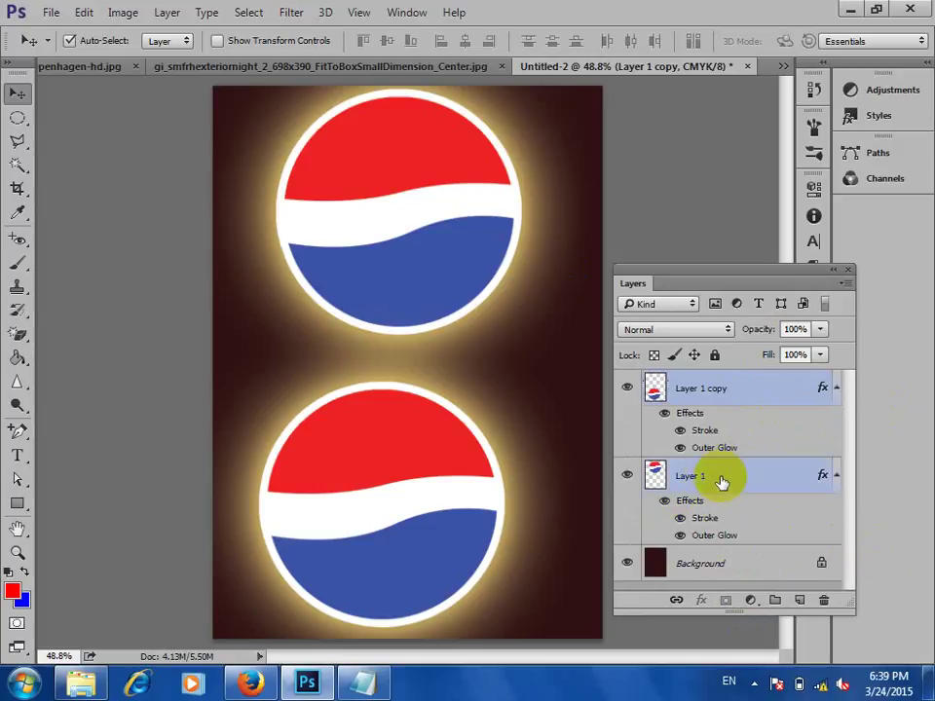
click(679, 599)
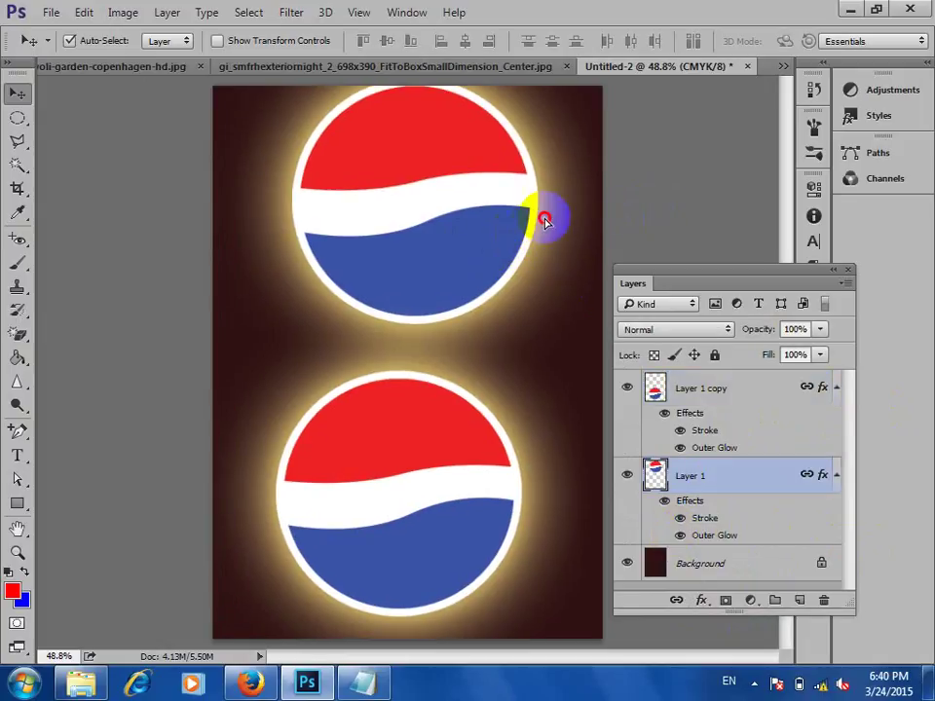
- Copy the two linked logos into the gi_smfrhexteriornight hotel photo and reposition them over the building
drag(390, 276, 422, 338)
key(ctrl+z)
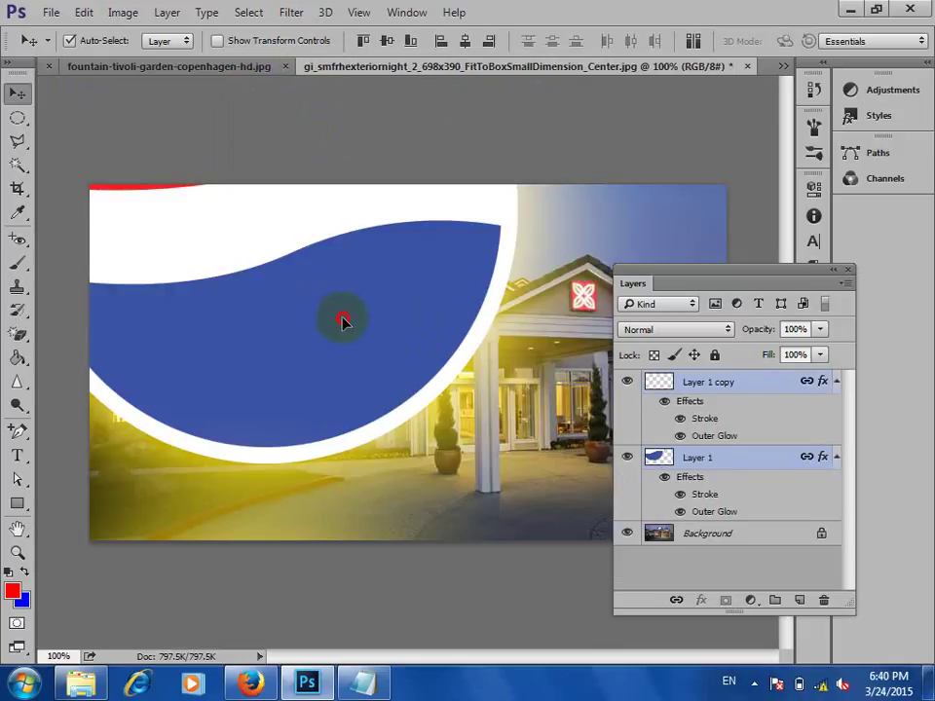
drag(340, 319, 417, 394)
scroll(408, 386, down, 3)
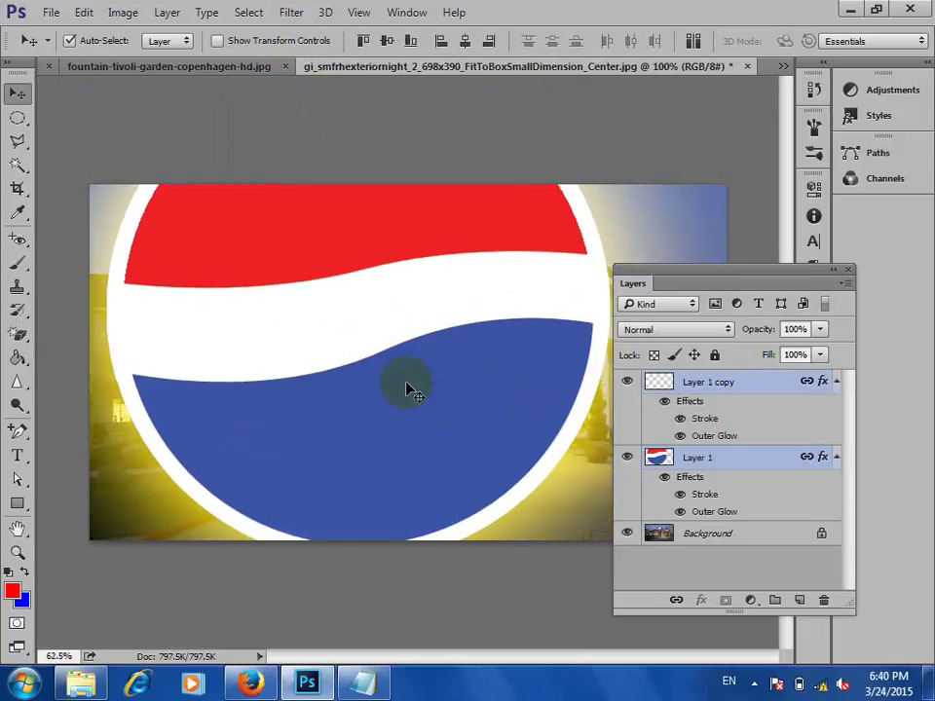
- Scale both linked logos together to about 23% with Free Transform
key(ctrl+t)
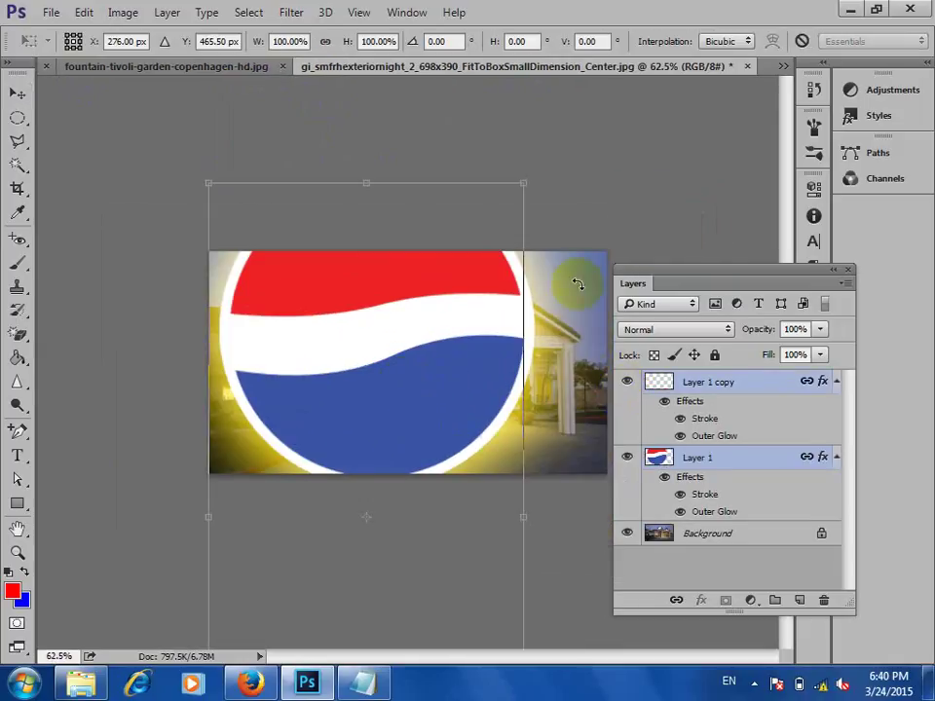
scroll(563, 176, down, 1)
drag(500, 227, 401, 298)
scroll(401, 302, up, 3)
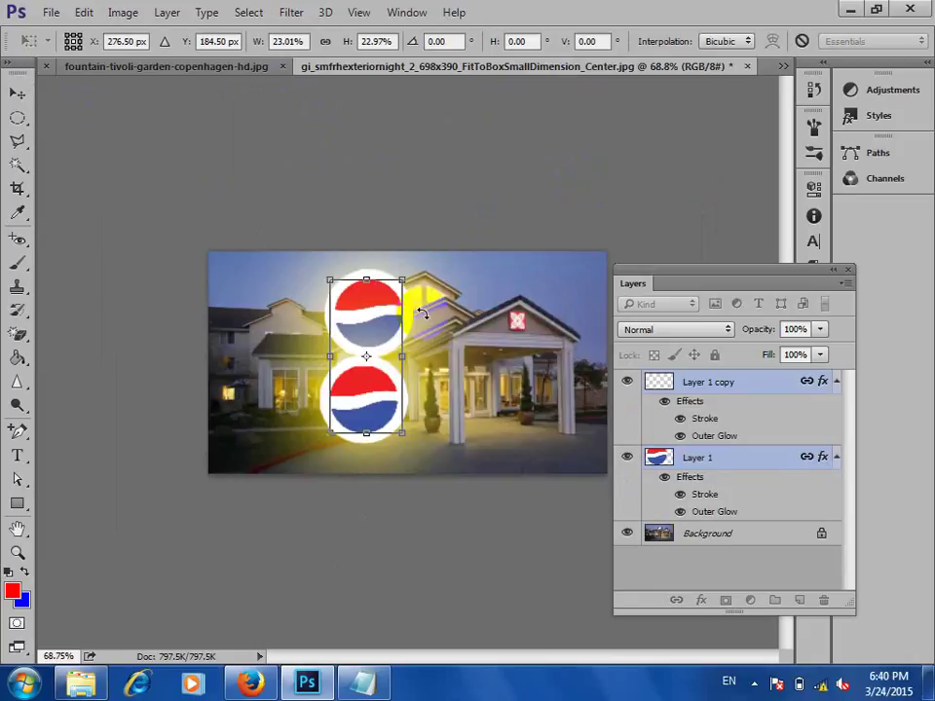
key(Return)
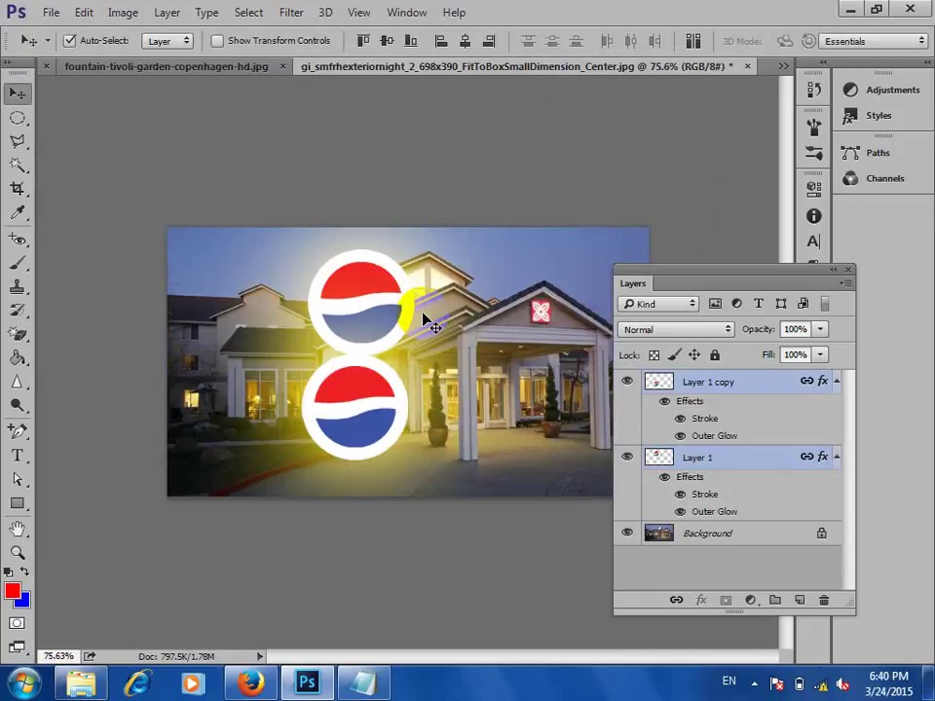
- Close the gi_smfrhexteriornight hotel photo without saving its changes
click(209, 68)
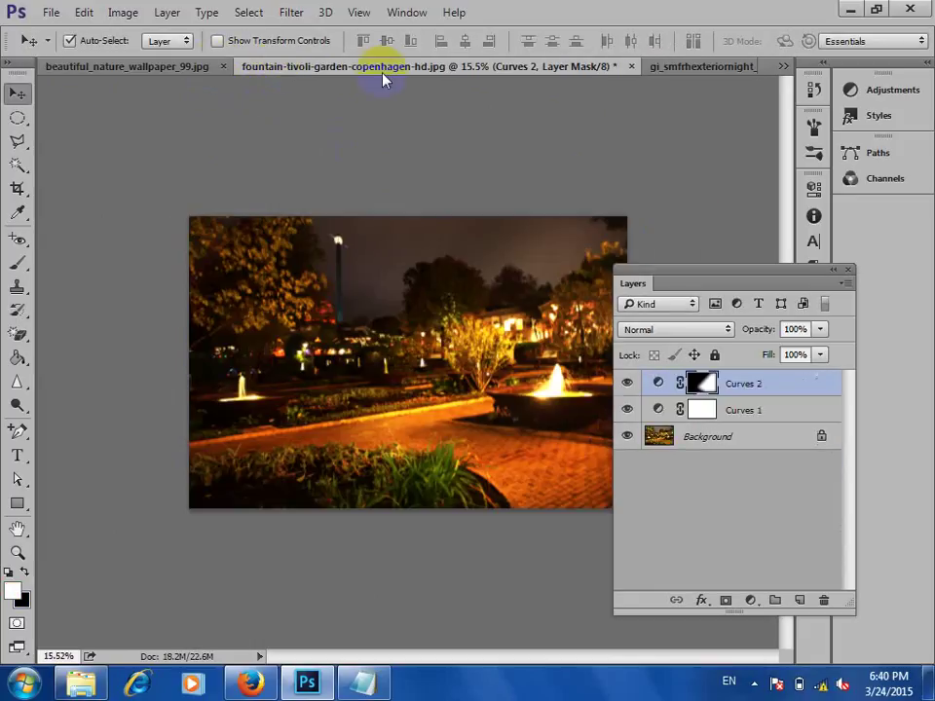
click(706, 67)
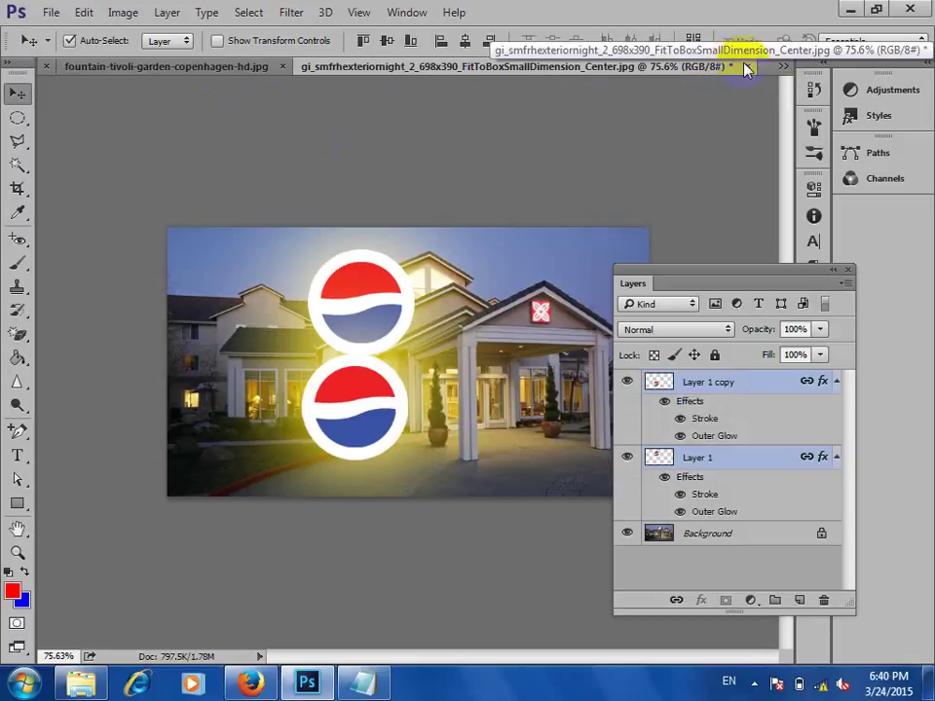
click(747, 65)
click(472, 269)
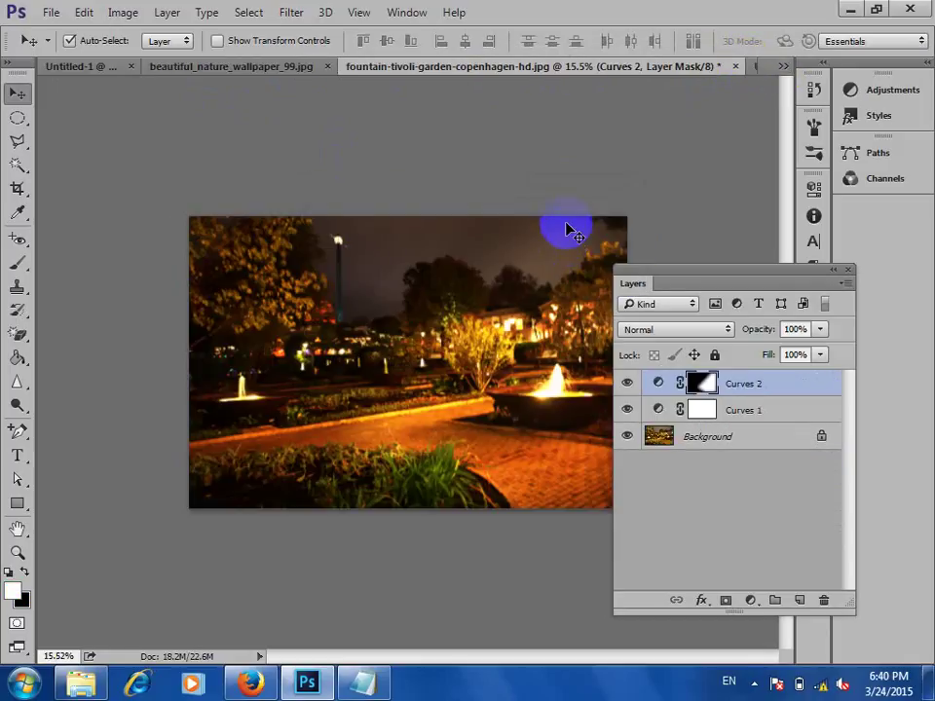
- Switch to the Untitled-1 document and delete the artwork left on its page
click(280, 68)
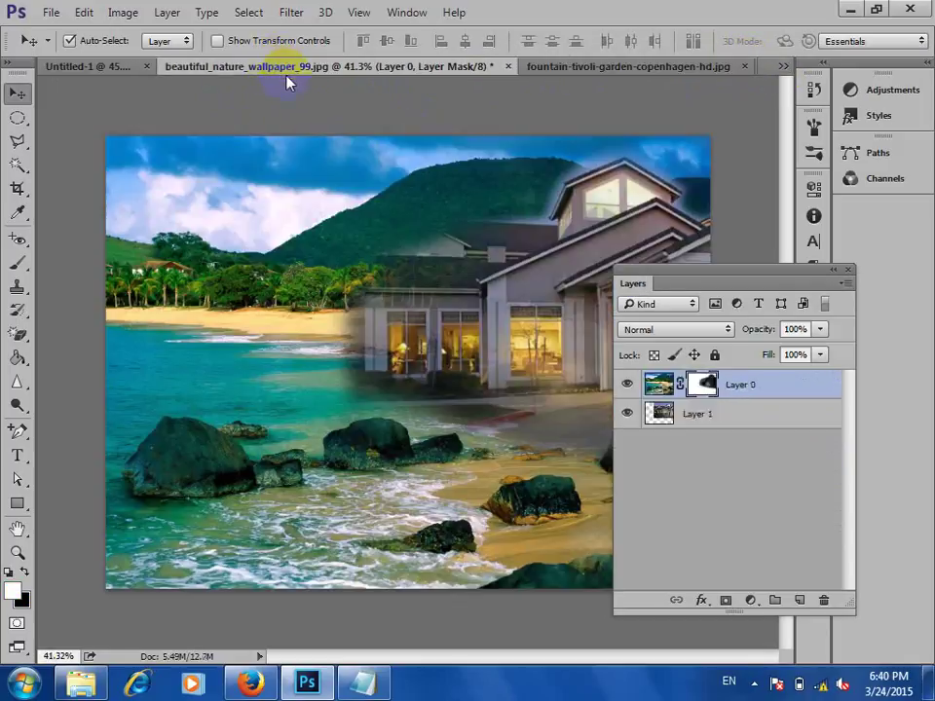
click(122, 66)
drag(313, 230, 312, 247)
key(Delete)
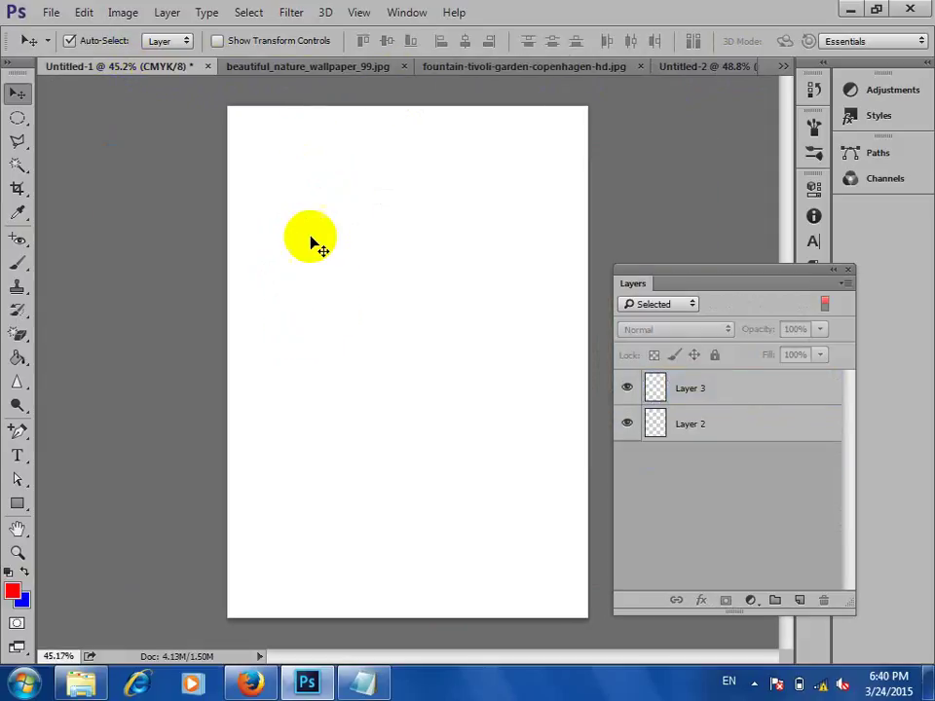
- Place setec Logo.png from the SETEC Logo folder on drive D into Untitled-1 as a linked file
click(48, 12)
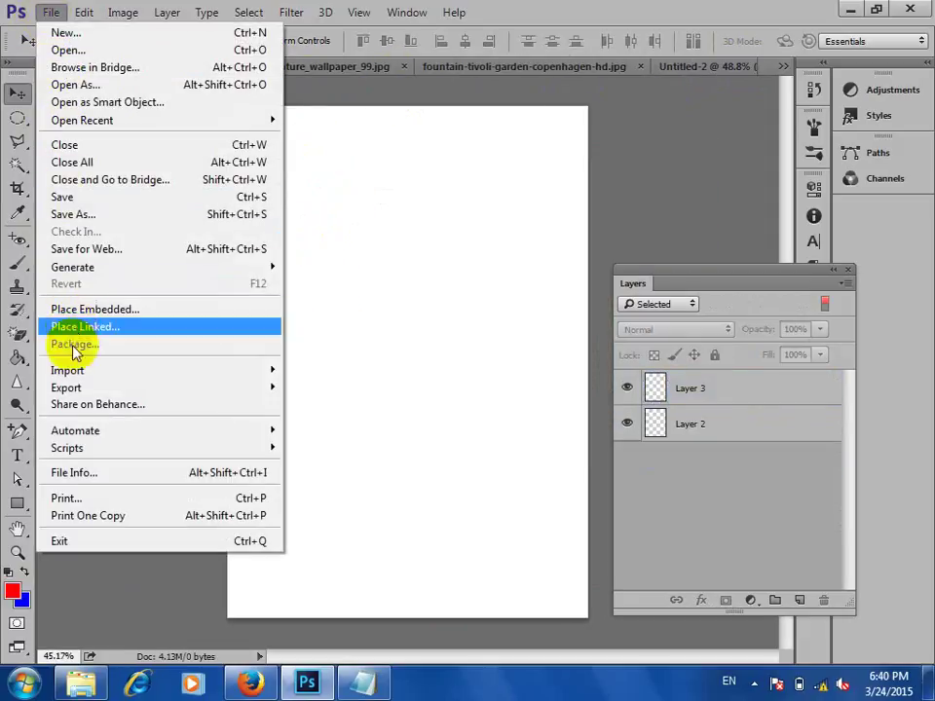
click(115, 327)
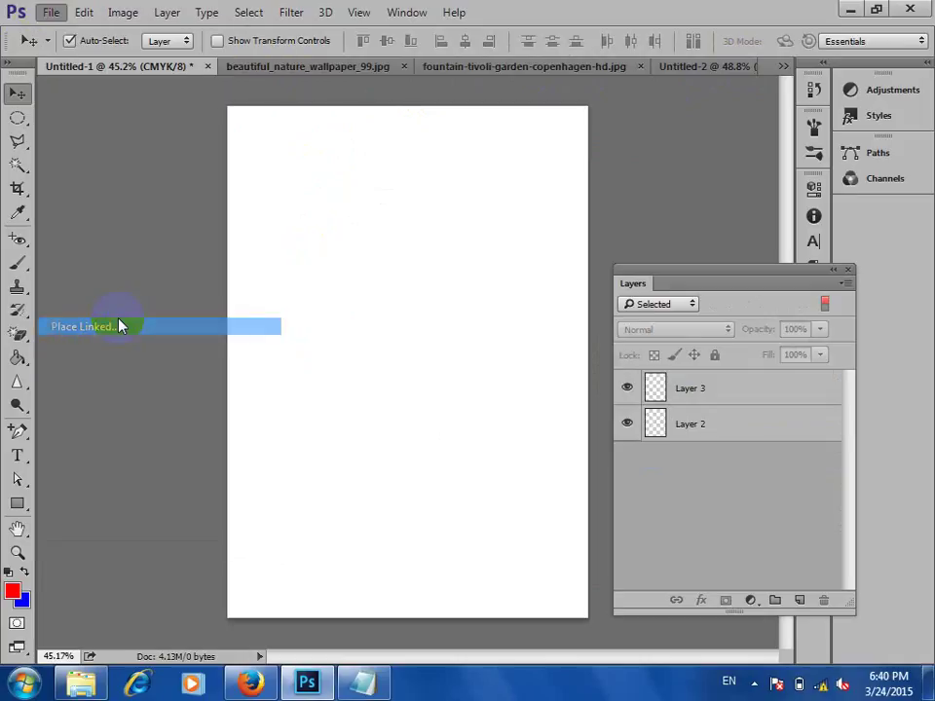
drag(142, 192, 143, 280)
click(89, 272)
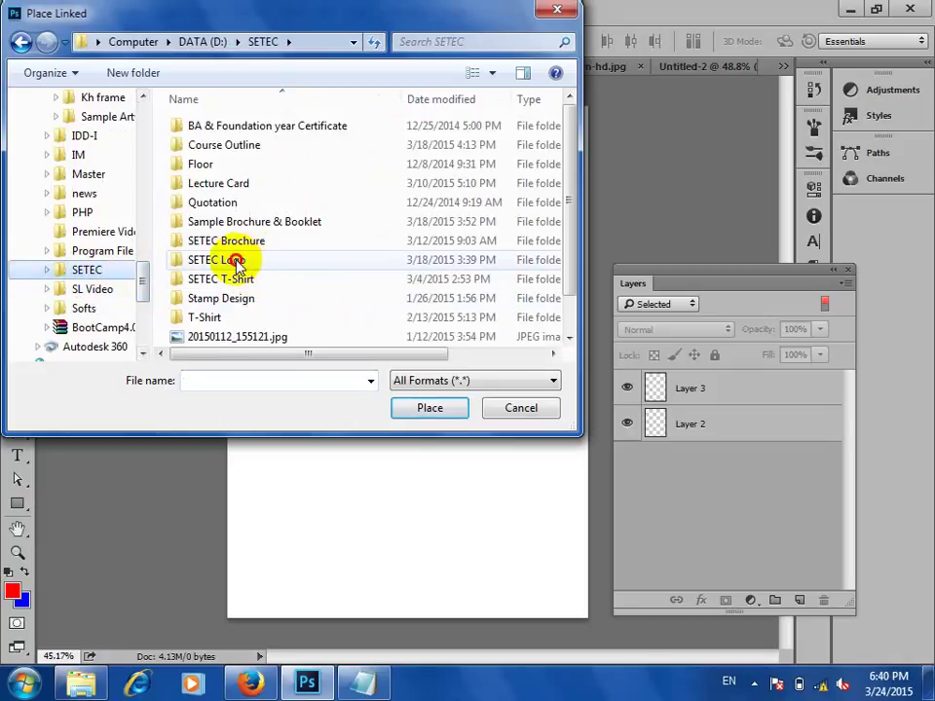
double_click(224, 203)
scroll(237, 268, down, 2)
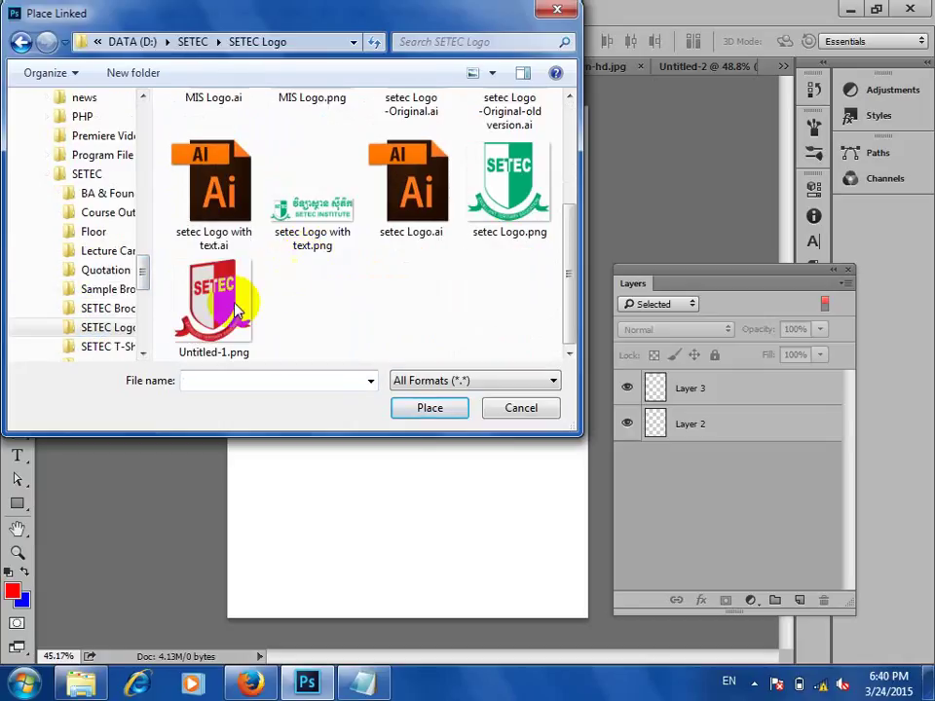
click(487, 217)
click(449, 404)
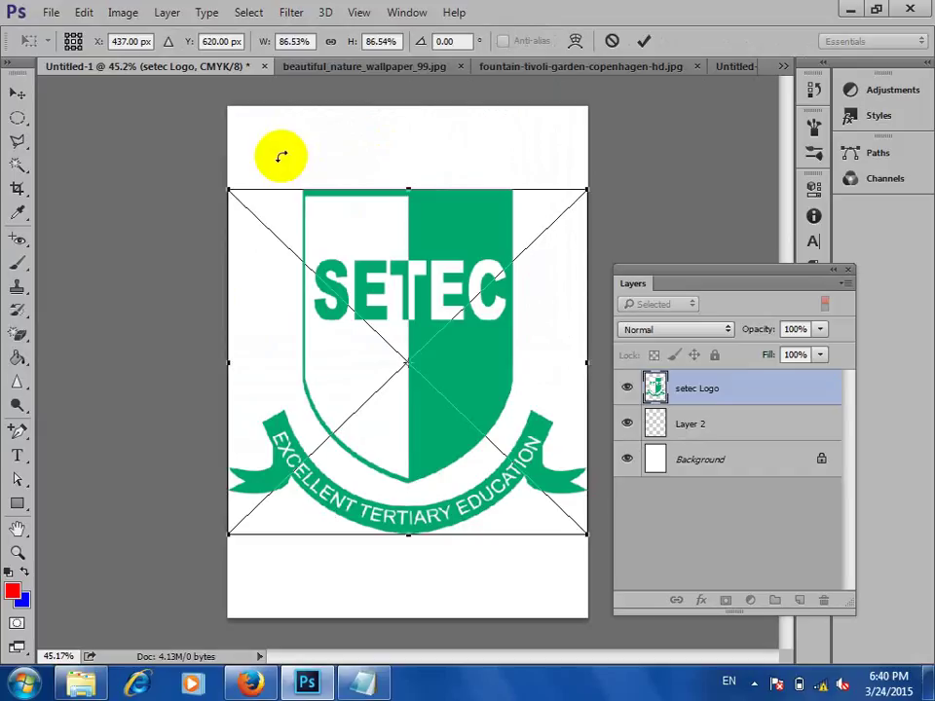
- Scale the placed SETEC logo down to a small emblem and position it in the page's upper-left corner
drag(591, 533, 327, 278)
key(Return)
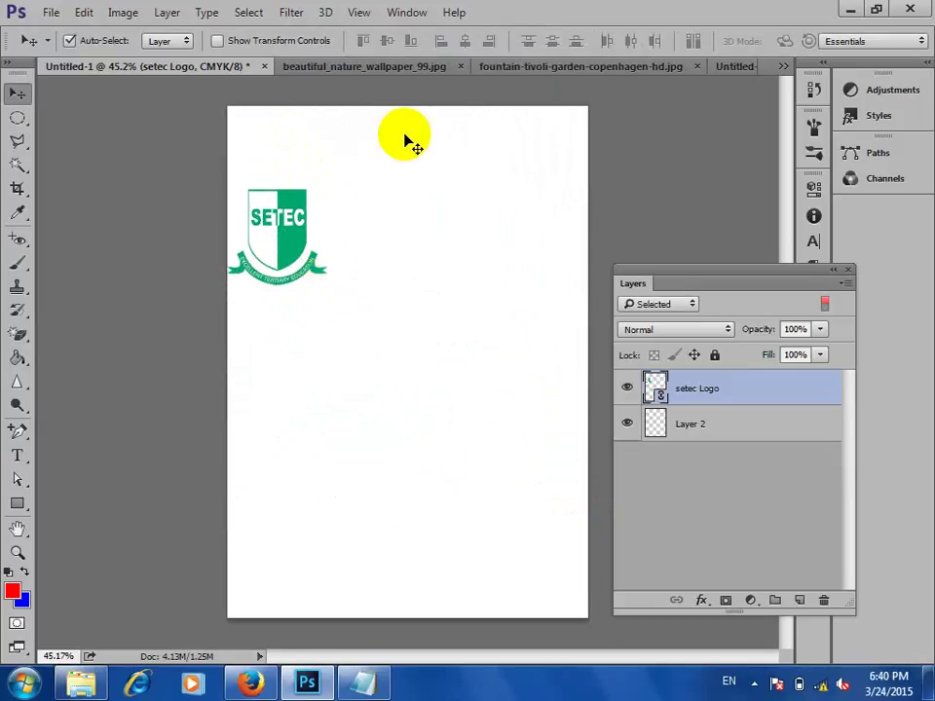
scroll(281, 230, up, 2)
drag(281, 230, 321, 328)
- Create a text box beside the SETEC logo and set its font to Khmer Mool1 Regular
key(t)
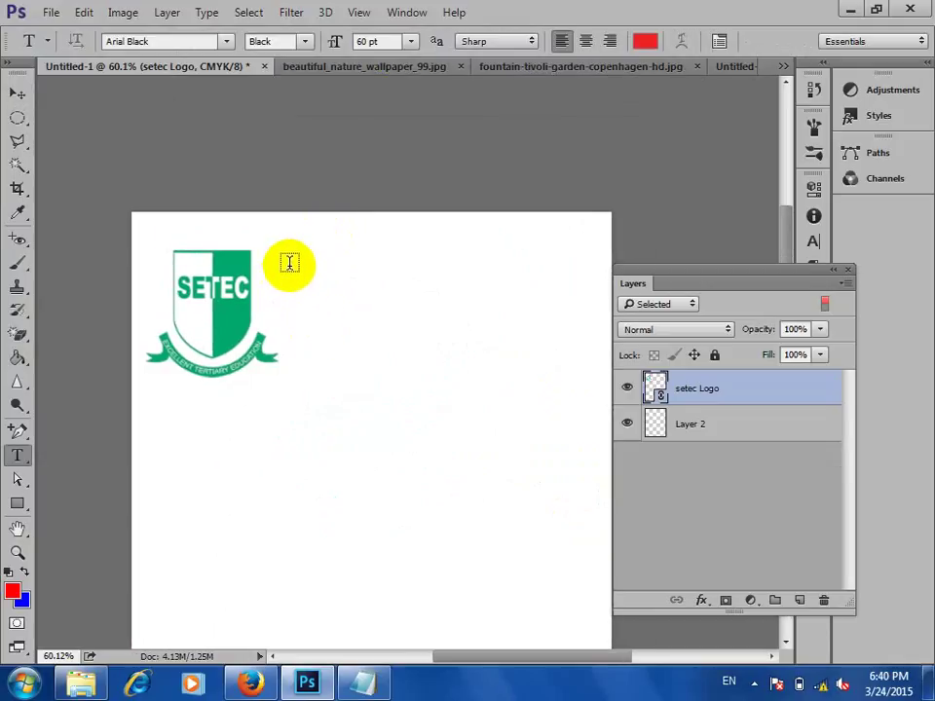
drag(379, 307, 530, 359)
click(172, 43)
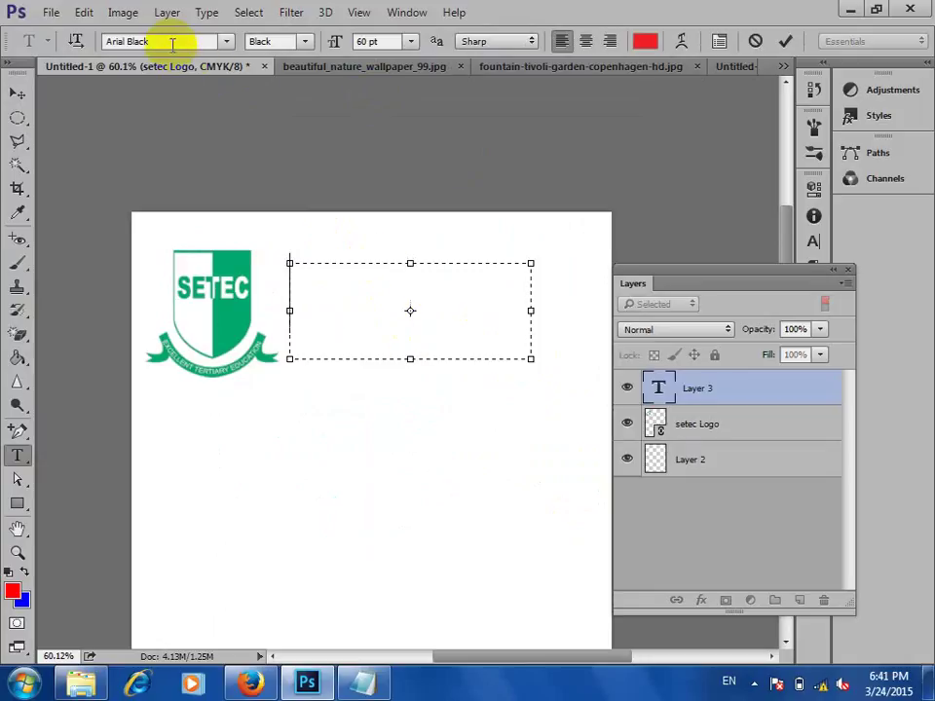
text(kh)
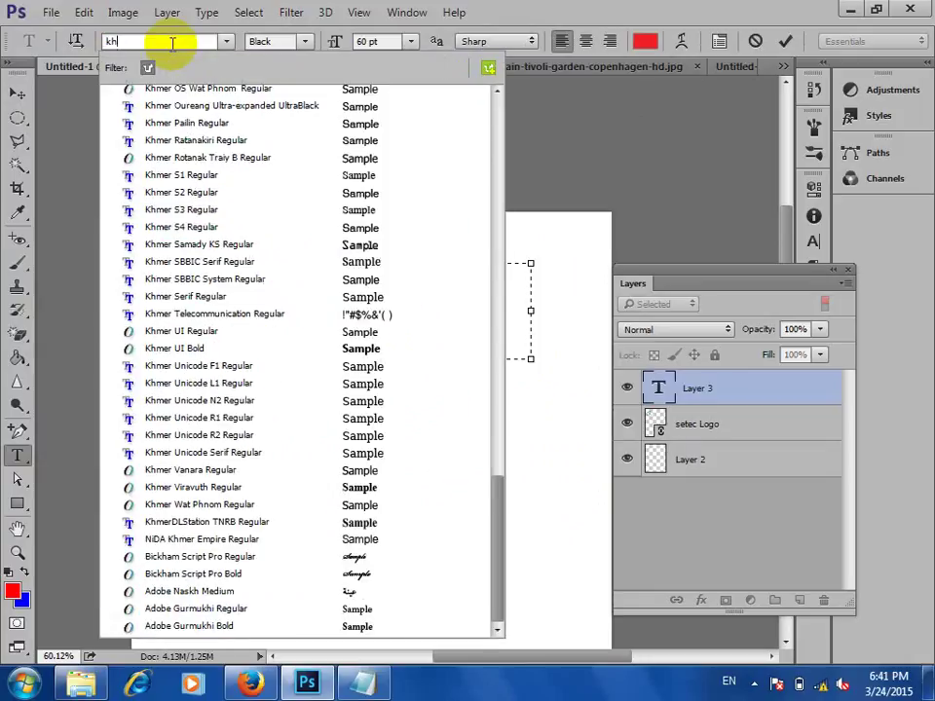
text(mer mo)
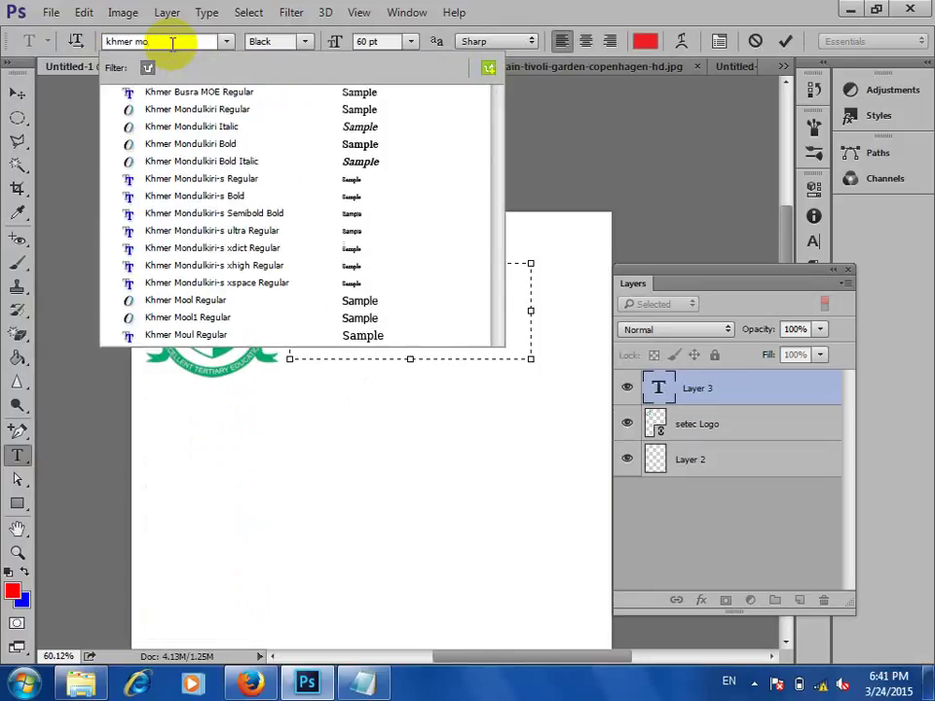
text(o)
click(193, 111)
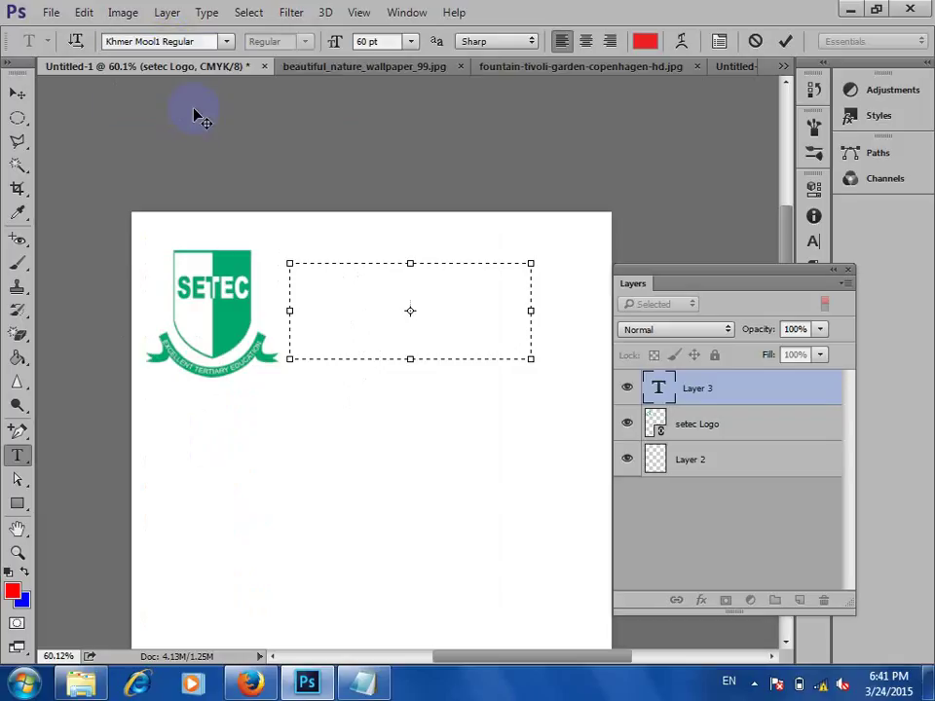
- Enter the Khmer word វិទ្យាស្ថាន in the text box beside the logo and set its size to 24 pt
key(alt+shift)
text(វិទ្យា)
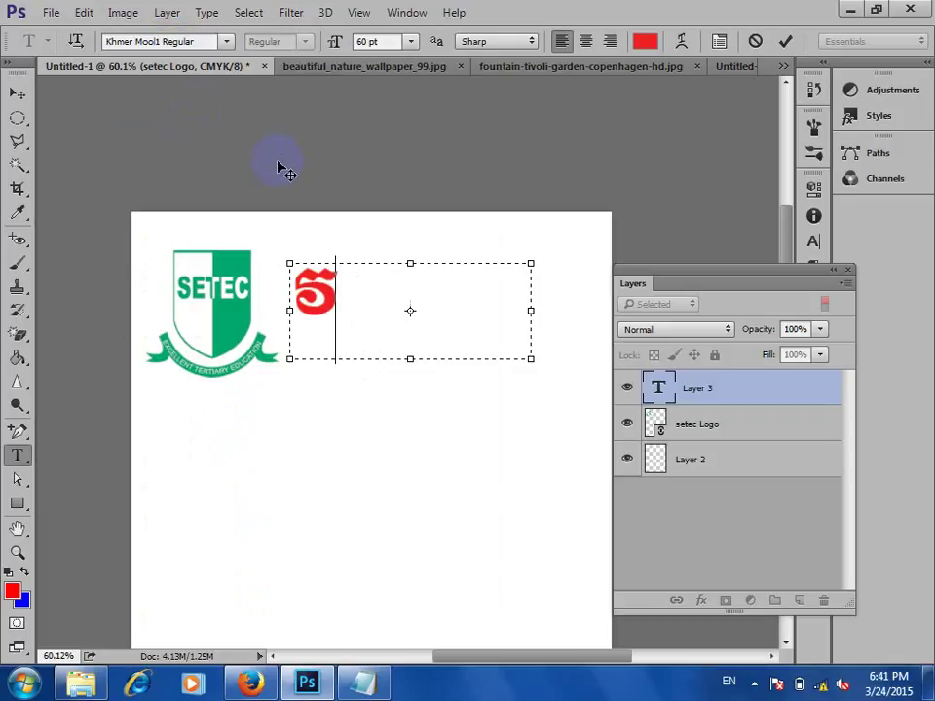
text(ស្ថា)
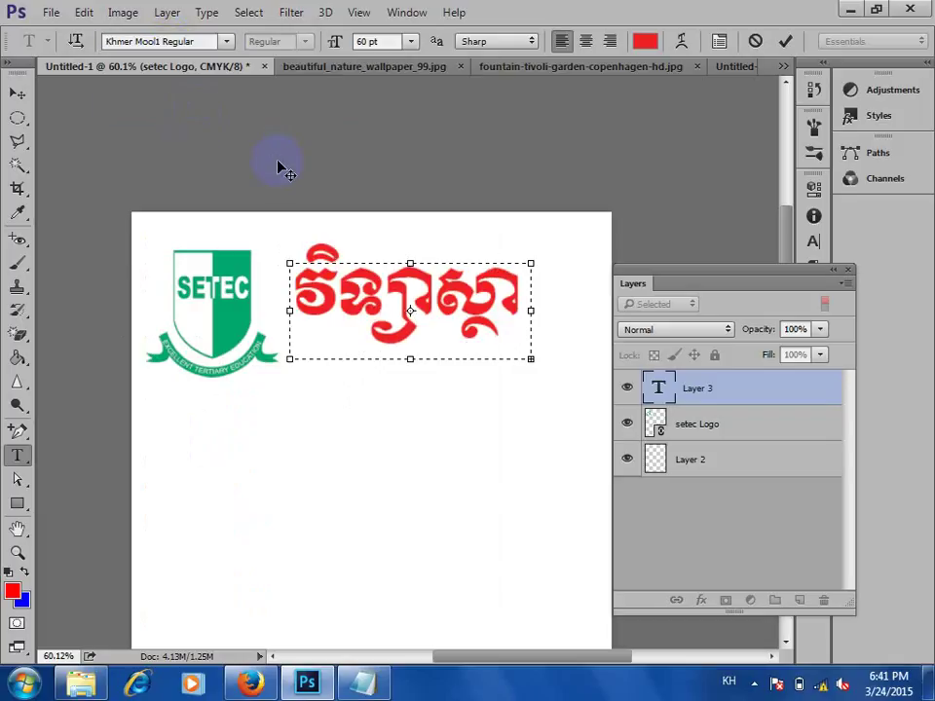
key(ctrl+a)
click(413, 43)
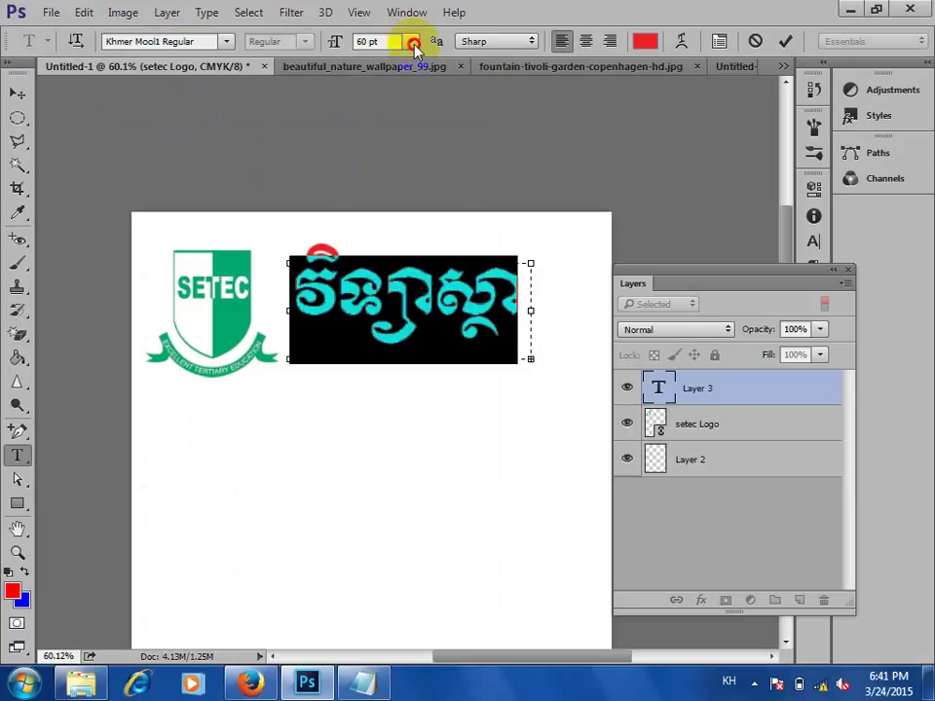
click(410, 210)
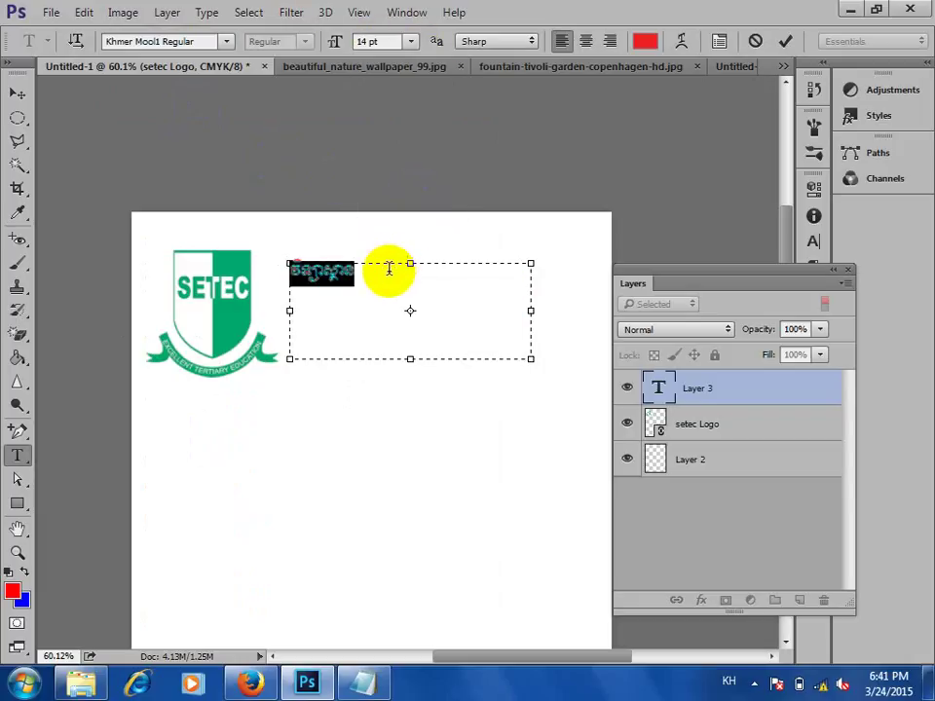
click(409, 42)
click(400, 232)
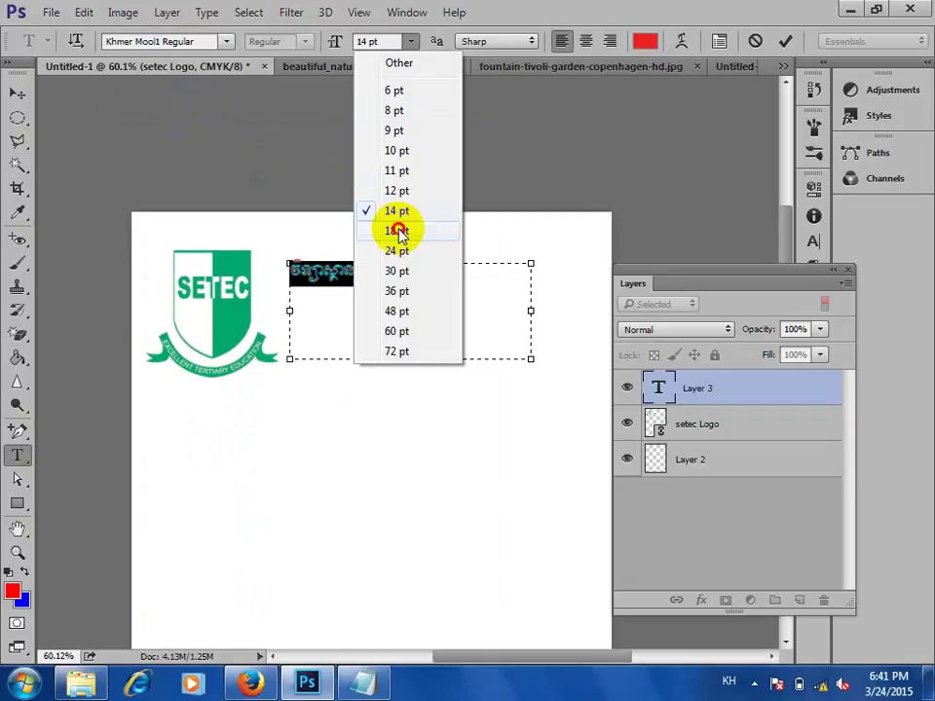
click(397, 250)
- Complete the Khmer heading with ស៊ីតិក and add a second line reading SETEC INSTITUTE
click(413, 275)
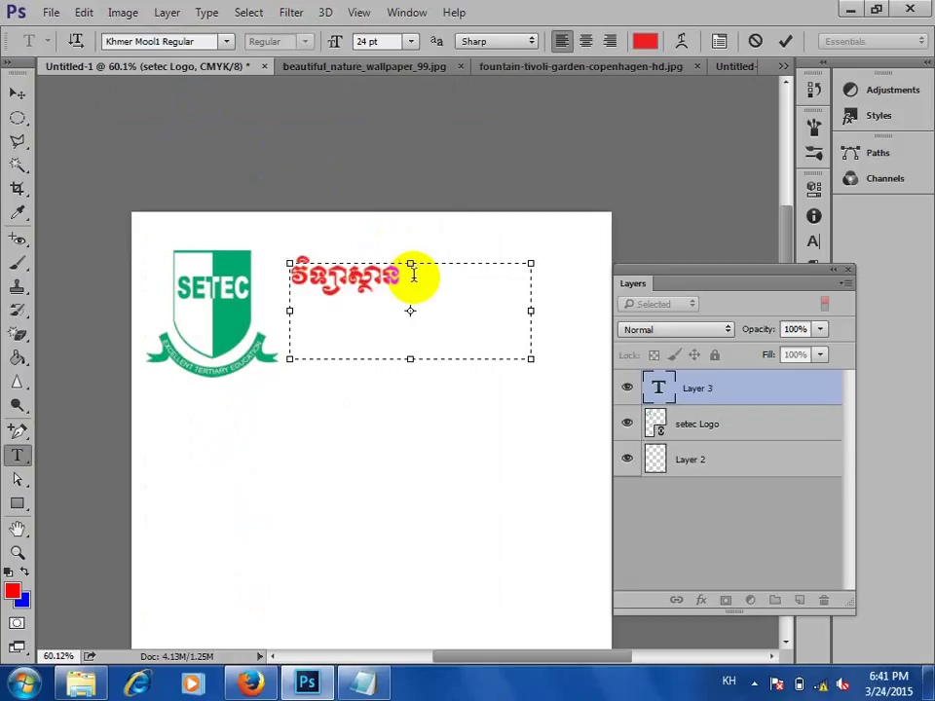
text(សេ)
text(តិក)
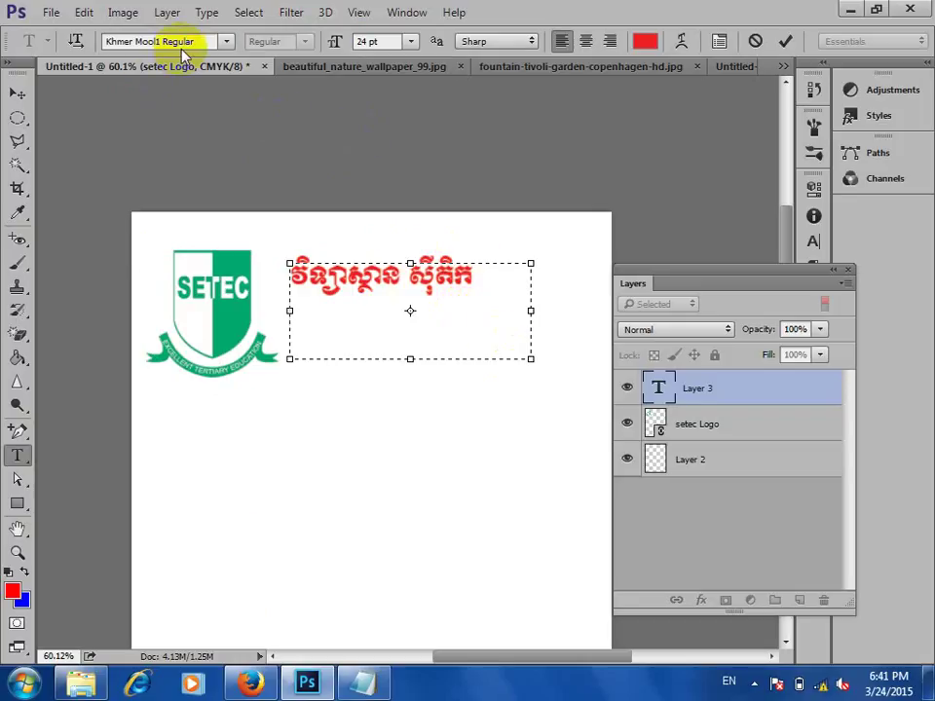
text(SETEC )
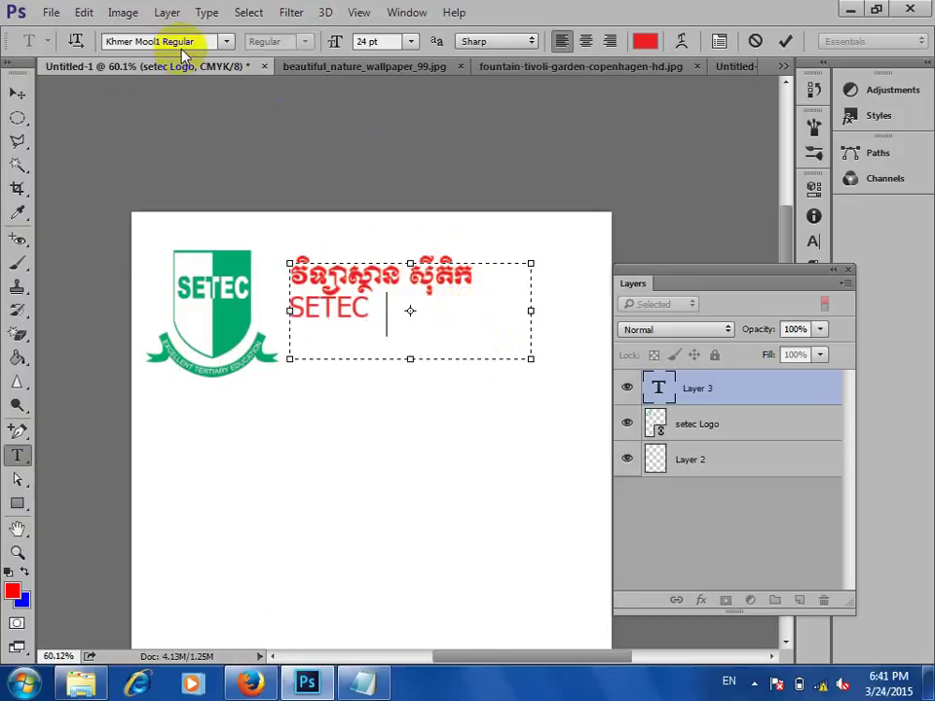
text(INSTITU)
key(BackSpace)
key(BackSpace)
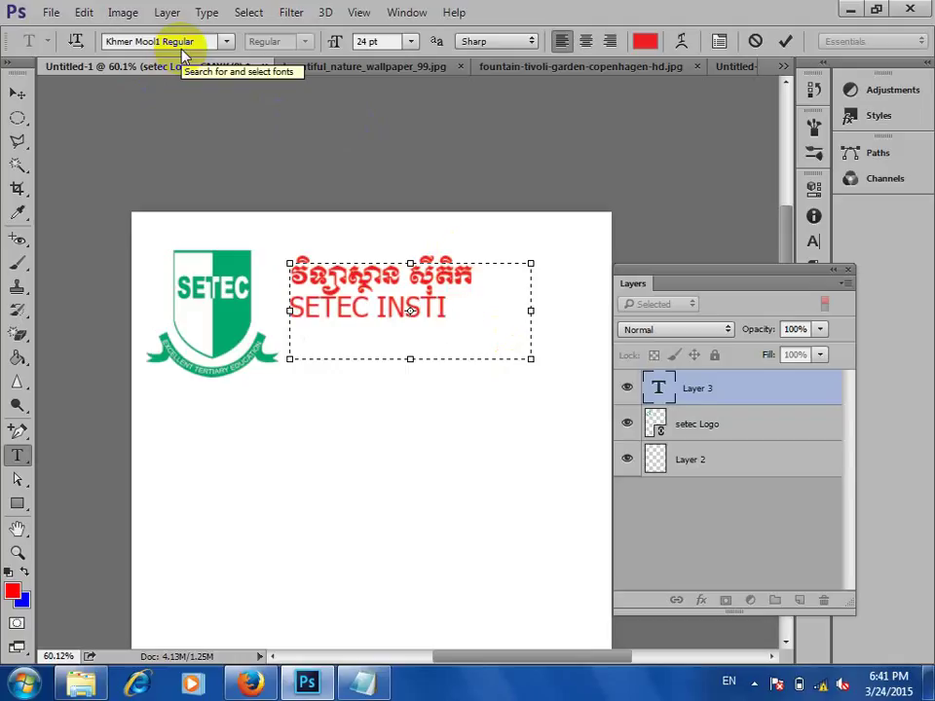
text(TUTE)
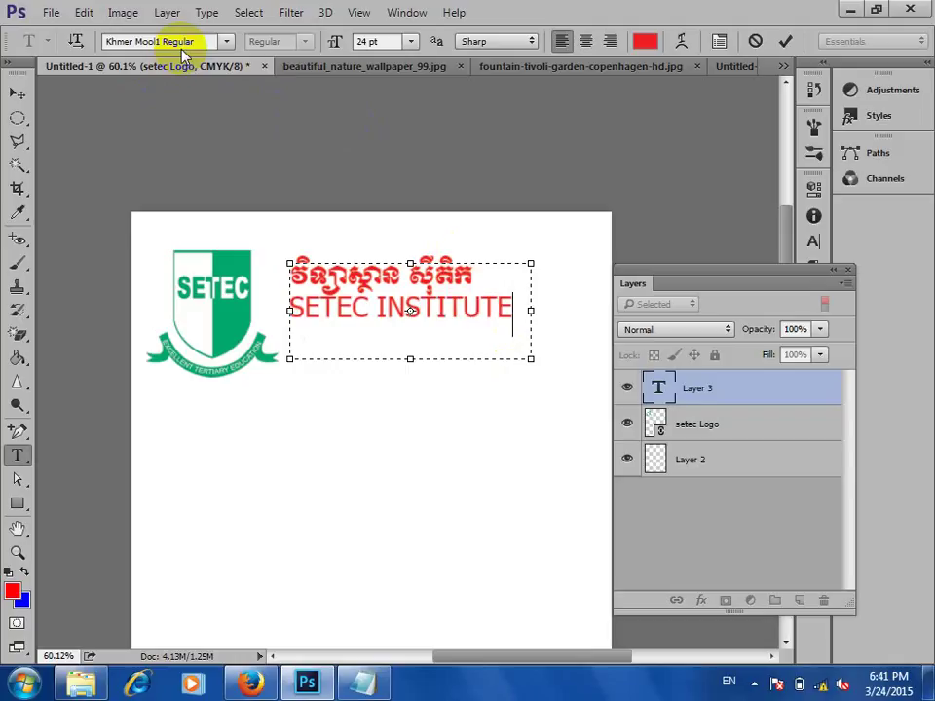
- Reduce the SETEC INSTITUTE line to 20 pt and commit the text
drag(514, 304, 289, 309)
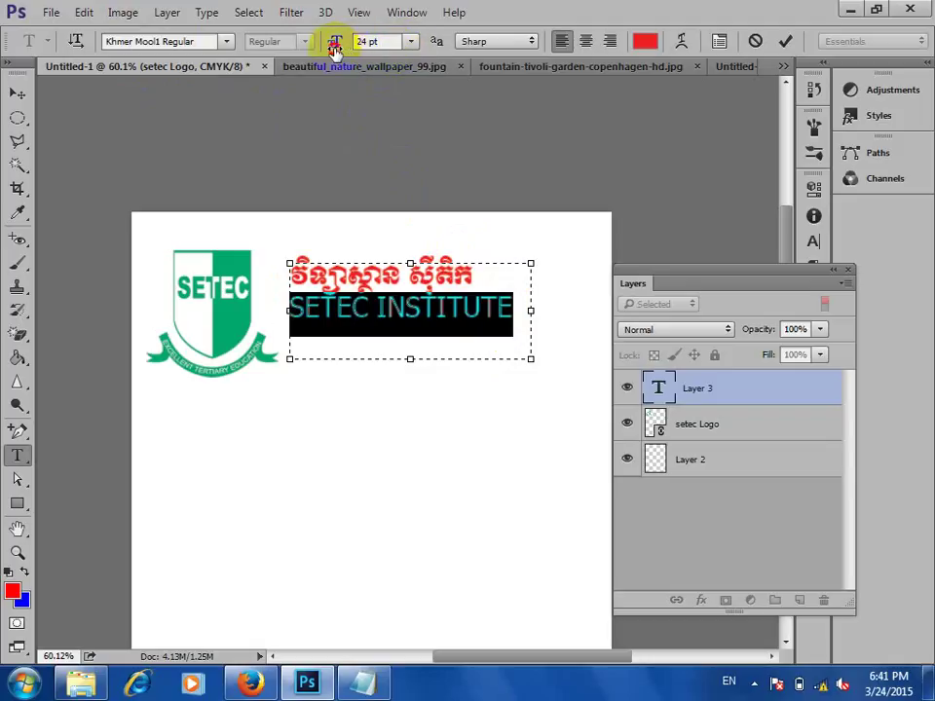
drag(336, 47, 329, 43)
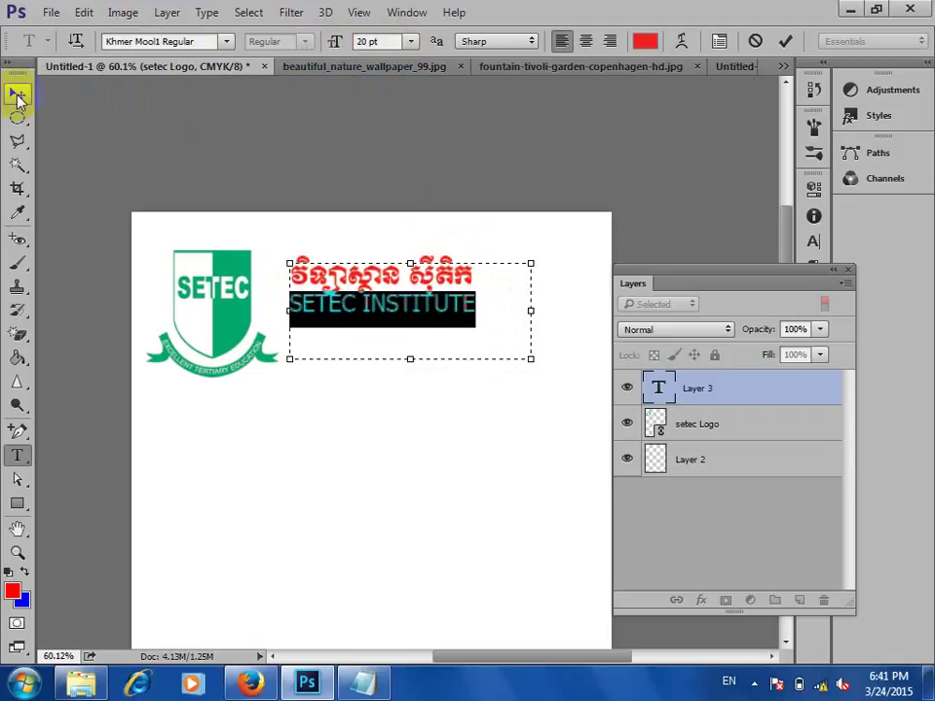
click(18, 94)
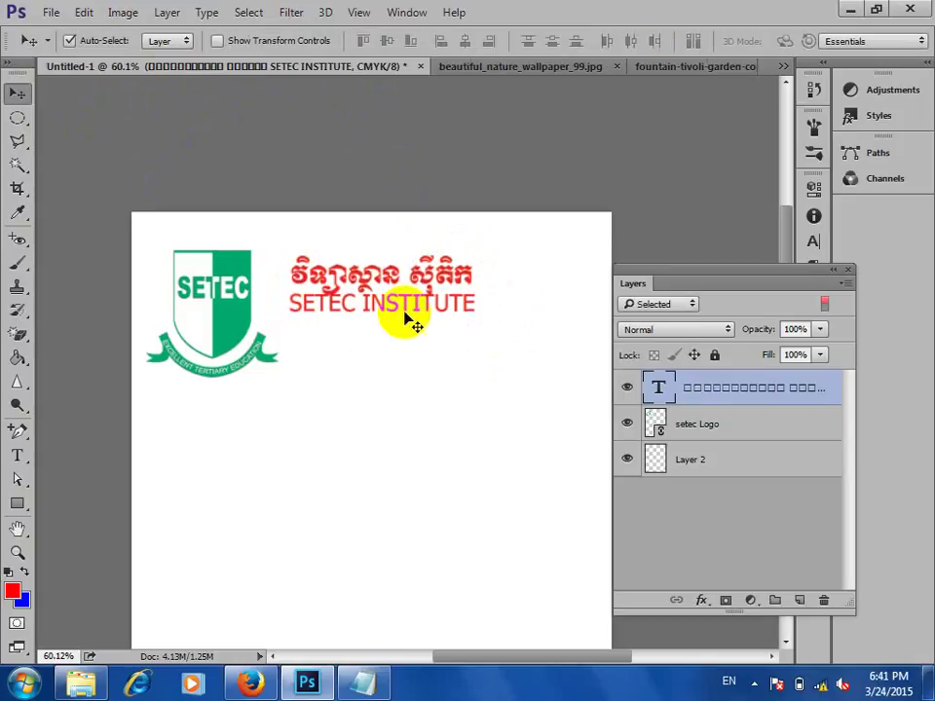
- Set the leading between the two heading lines to 38.01 pt and shift the text block slightly up
click(813, 241)
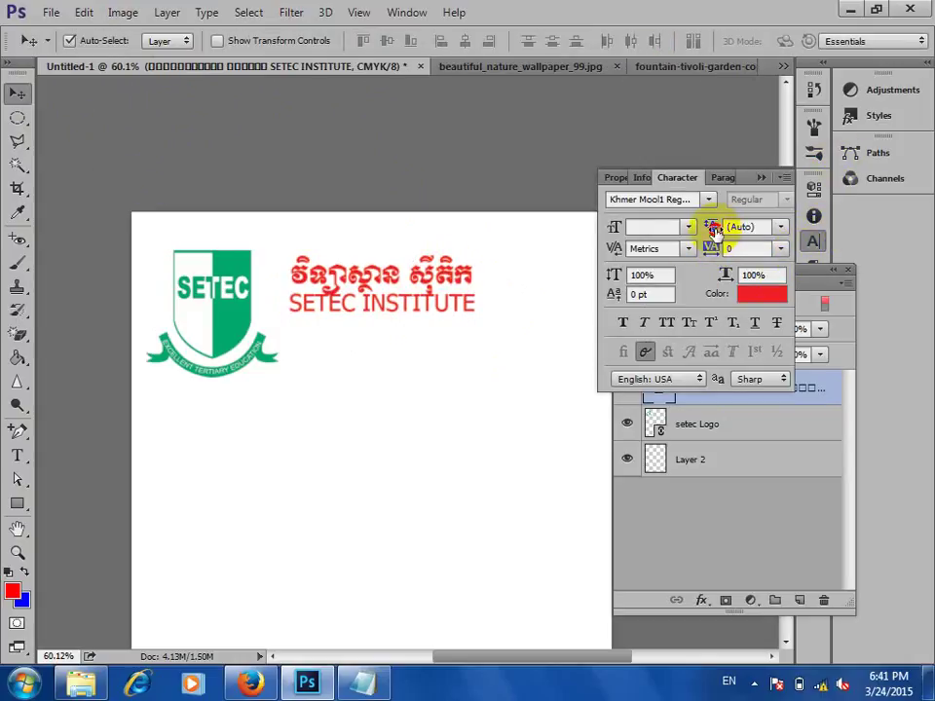
mouse_move(712, 225)
mouse_down()
mouse_move(660, 230)
mouse_move(755, 224)
mouse_move(666, 230)
mouse_move(718, 228)
mouse_move(710, 228)
mouse_up()
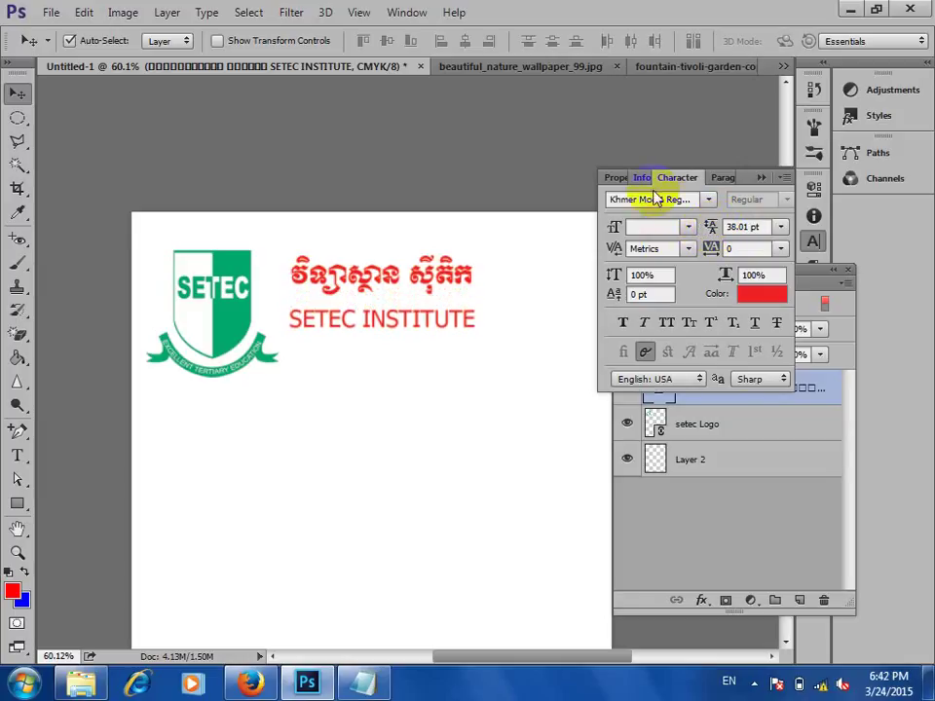
drag(376, 275, 384, 261)
- Recolor the heading text with the green 00a76d sampled from the SETEC logo and move it closer to the logo
click(758, 293)
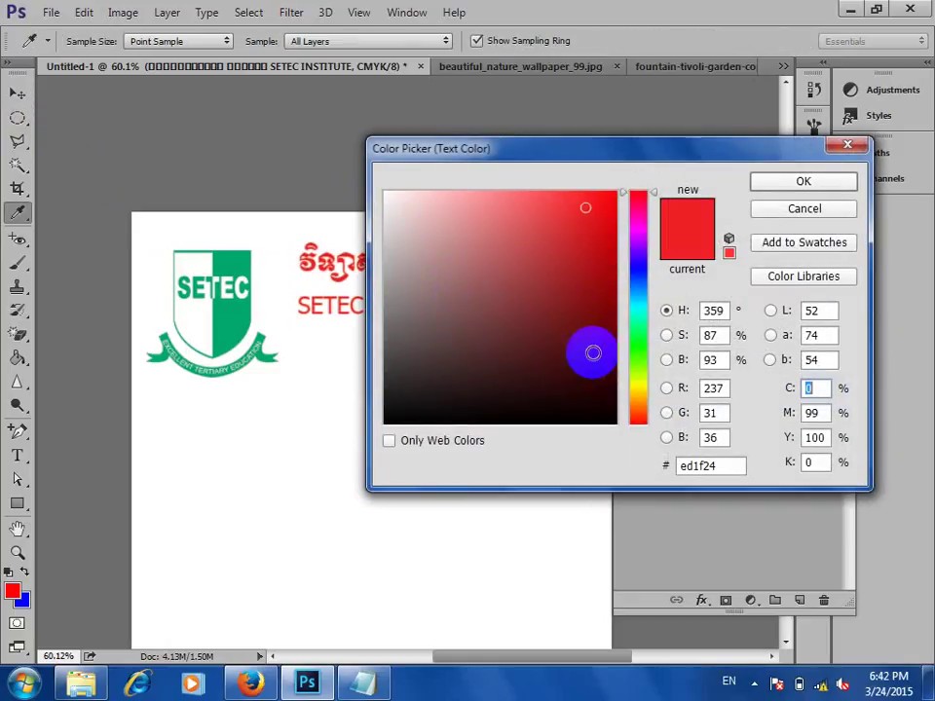
click(234, 319)
click(770, 187)
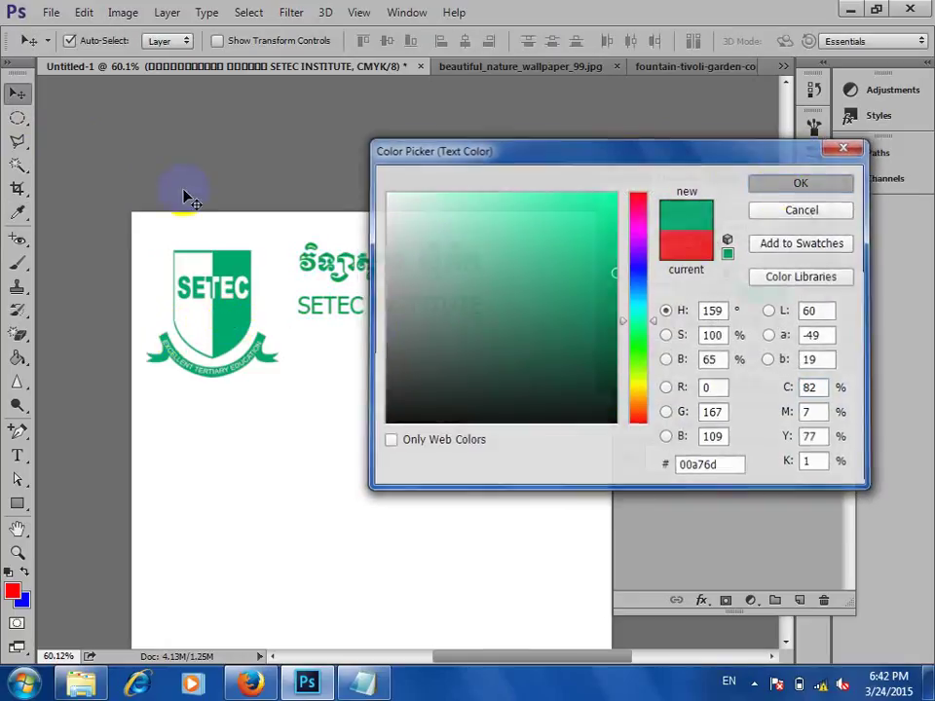
drag(343, 239, 327, 219)
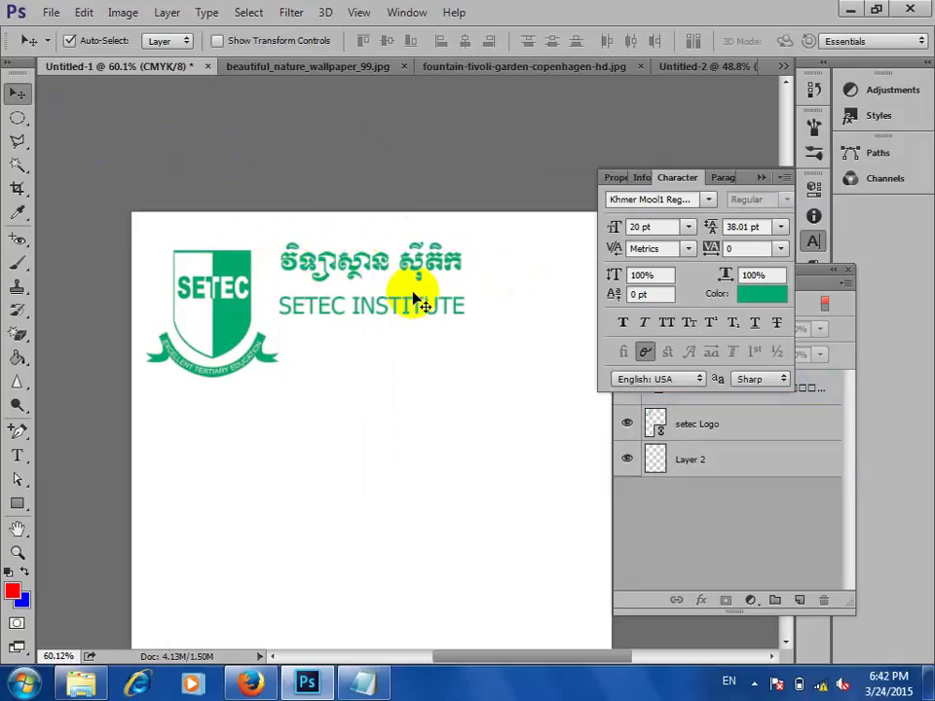
- Link the heading text and setec Logo layers, and move them together slightly down and right on the page
click(733, 433)
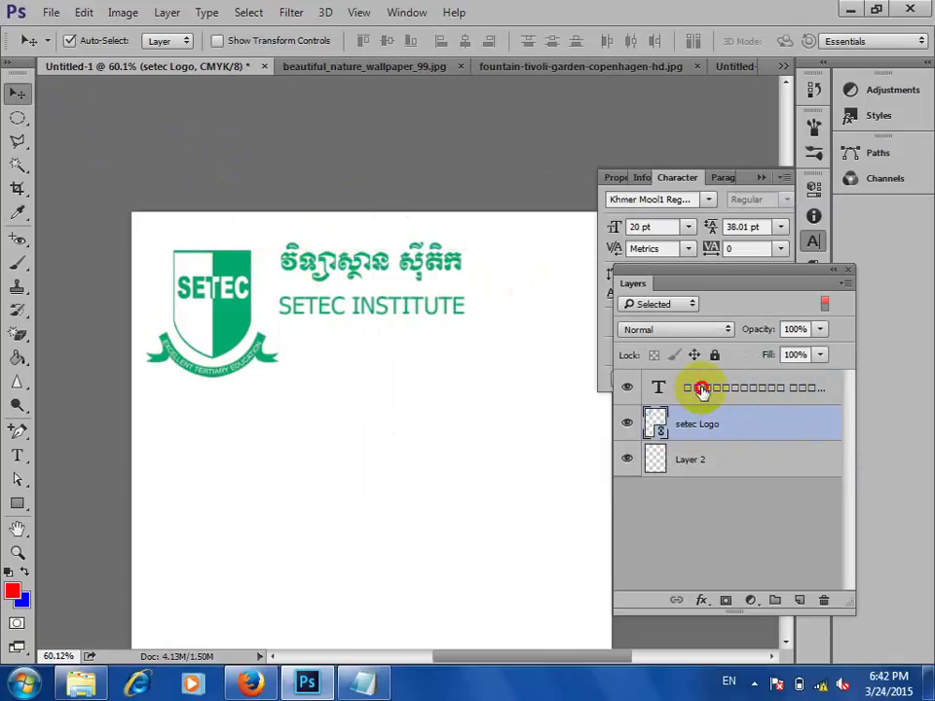
ctrl+click(697, 389)
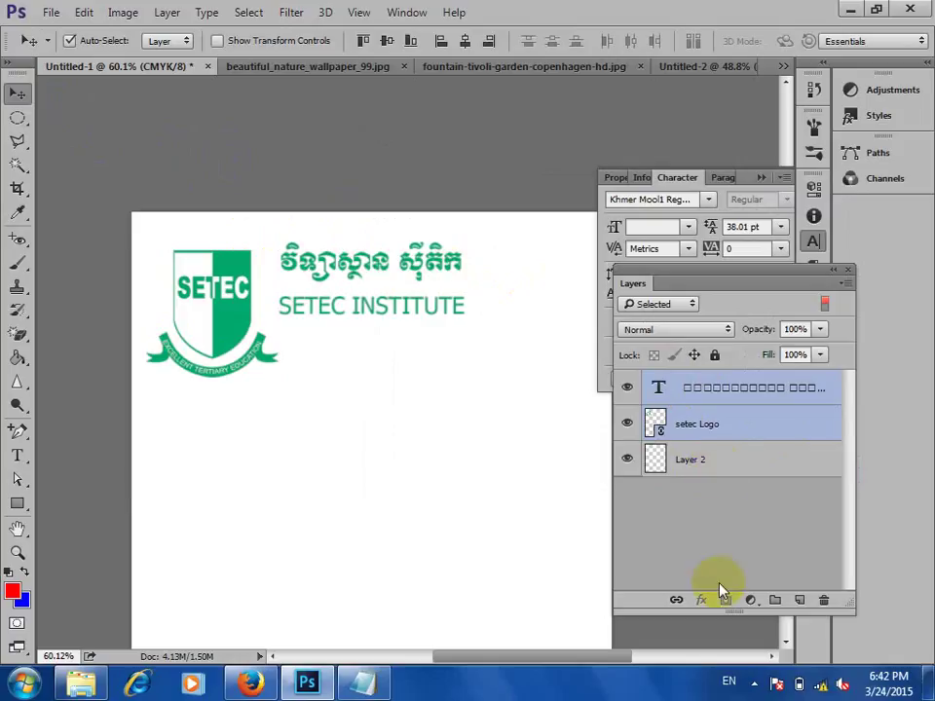
click(675, 601)
click(345, 432)
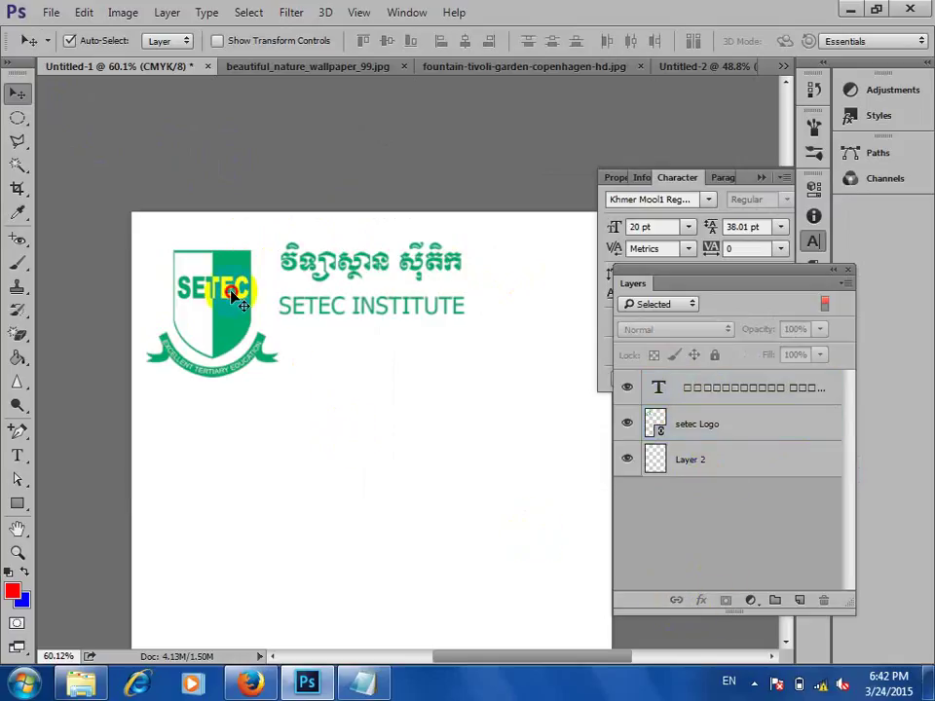
drag(209, 255, 237, 296)
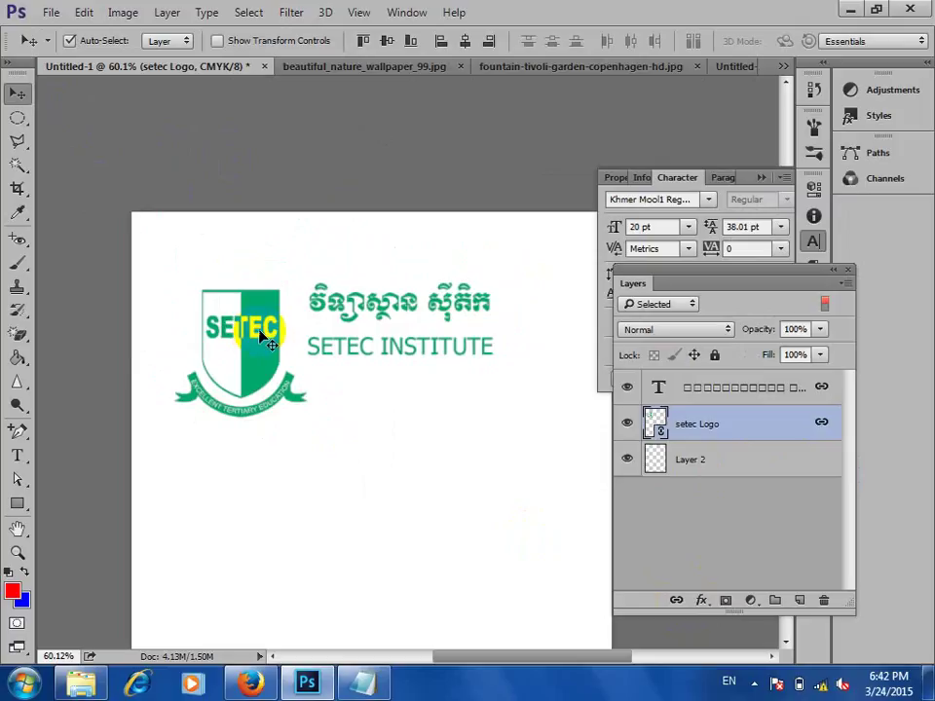
- Set Auto-Select to Group and copy the linked logo and heading into beautiful_nature_wallpaper_99.jpg, placing them in the photo's upper-left corner
click(180, 45)
drag(255, 265, 331, 195)
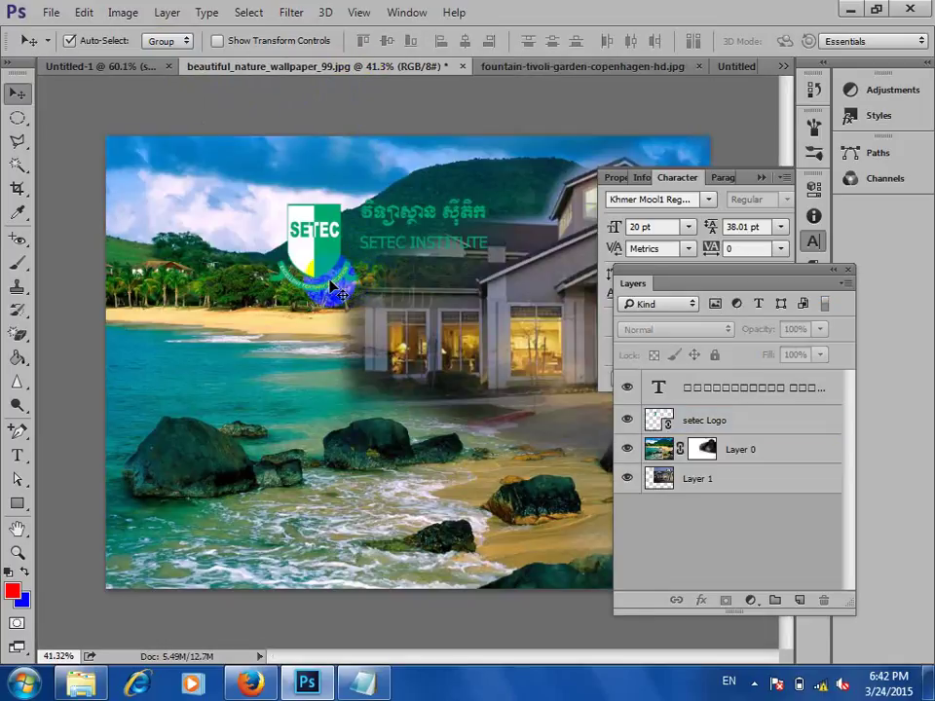
drag(199, 208, 178, 195)
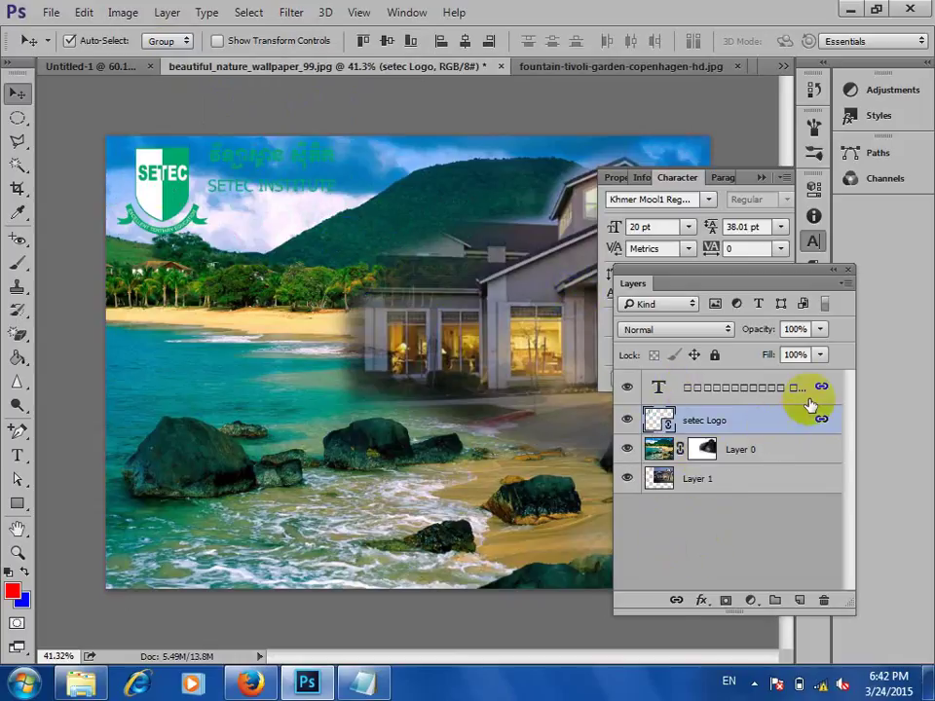
- Unlink the setec Logo and heading text layers in the wallpaper document
click(675, 601)
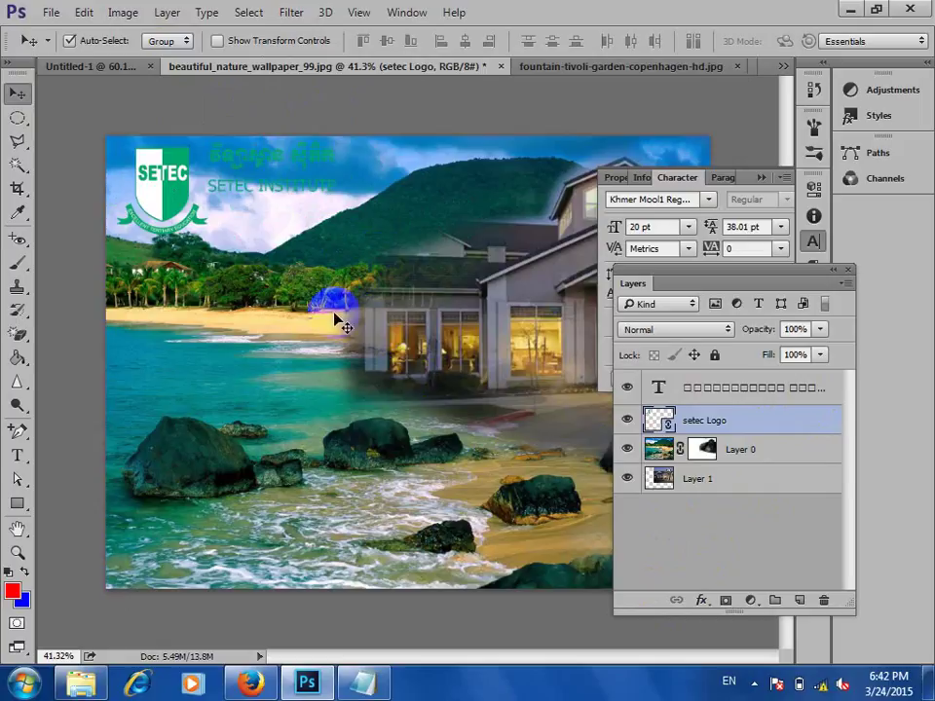
mouse_move(278, 168)
mouse_down()
mouse_move(355, 163)
mouse_move(286, 158)
mouse_move(278, 171)
mouse_up()
click(435, 213)
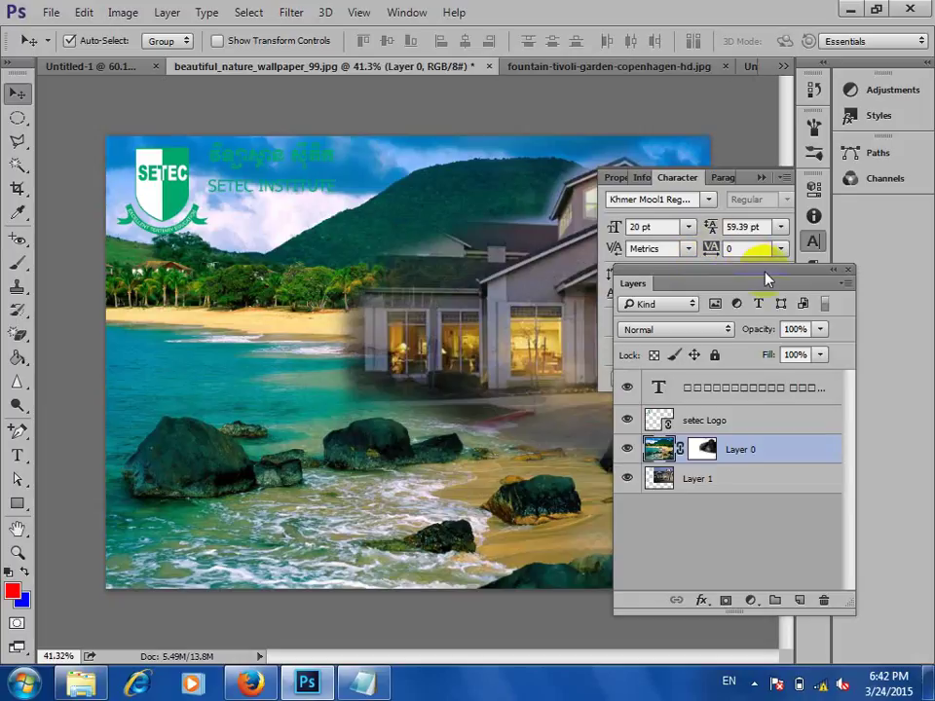
- Clear the floating panels away from the building's roof and select the building layer, Layer 1
drag(767, 280, 346, 120)
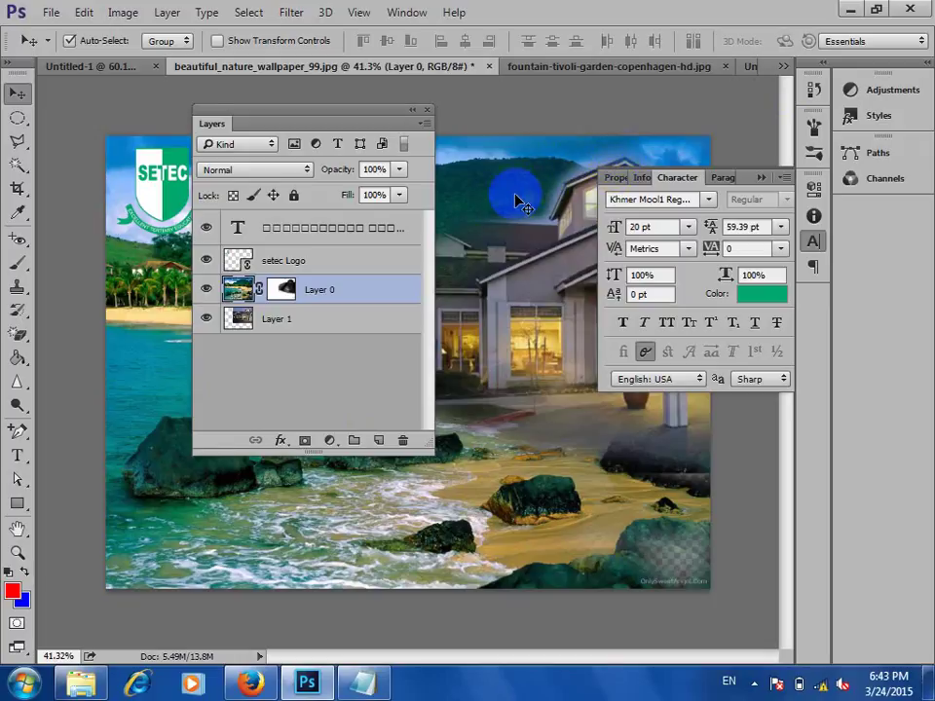
scroll(605, 161, up, 5)
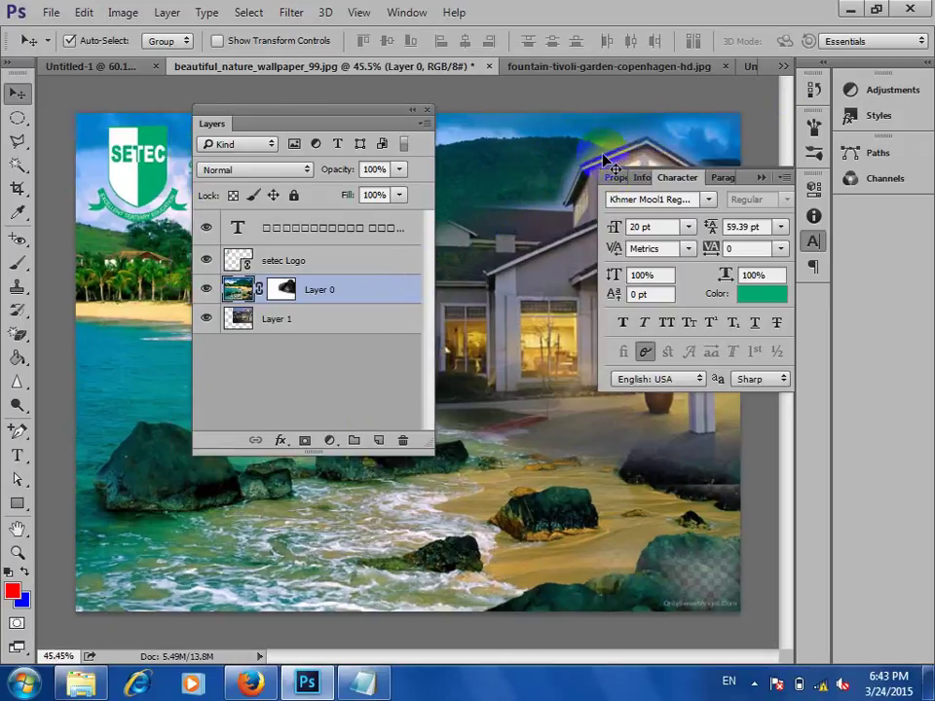
drag(617, 140, 477, 194)
click(764, 178)
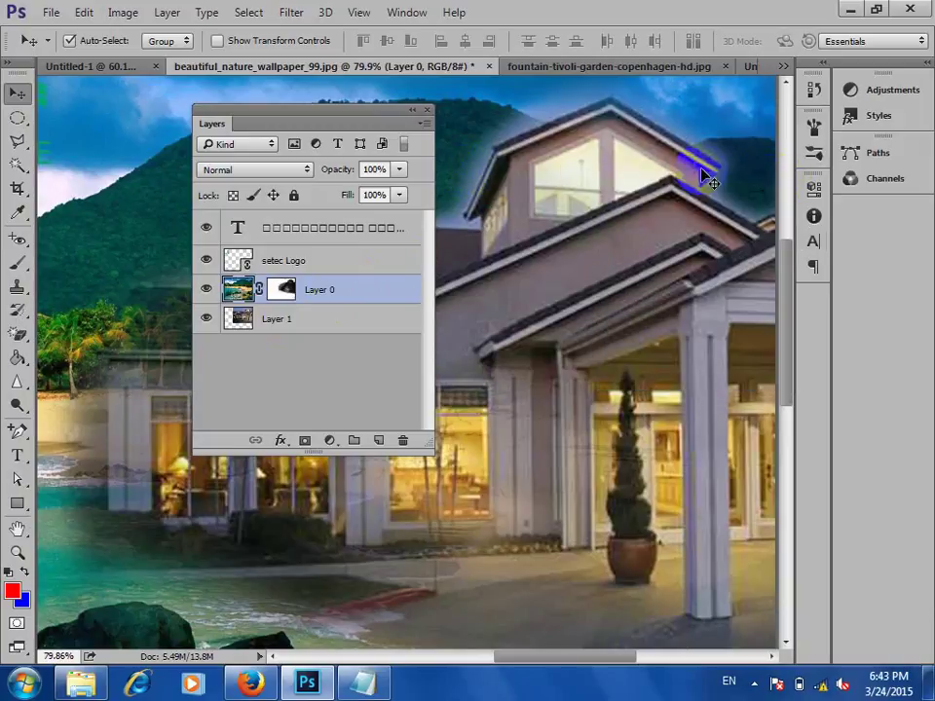
click(590, 164)
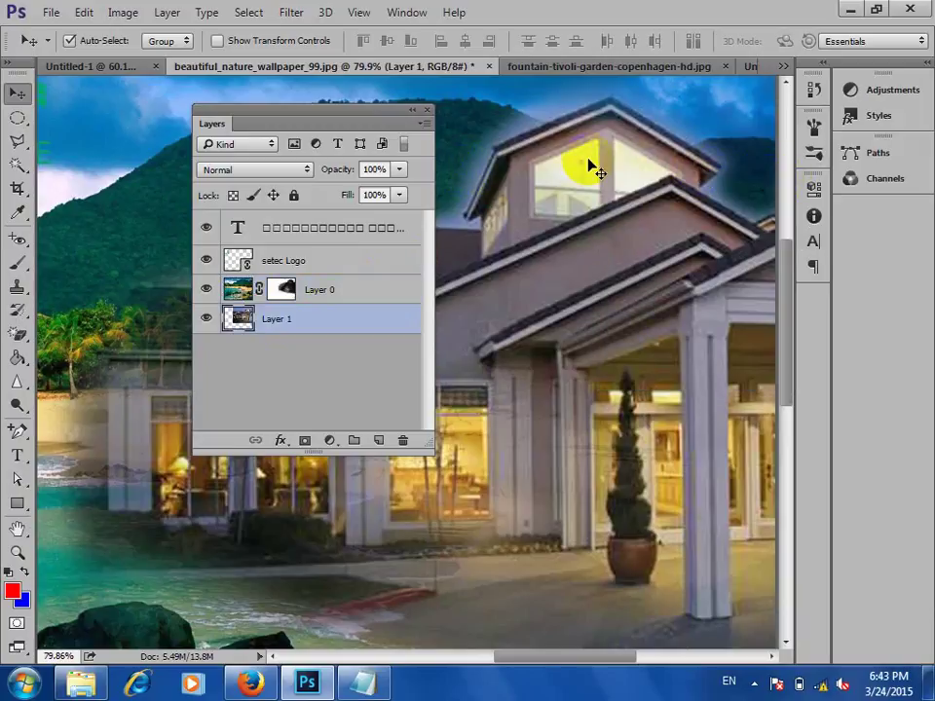
- Outline the halo above the building's tower roof with the Polygonal Lasso and delete that area from Layer 1
click(23, 146)
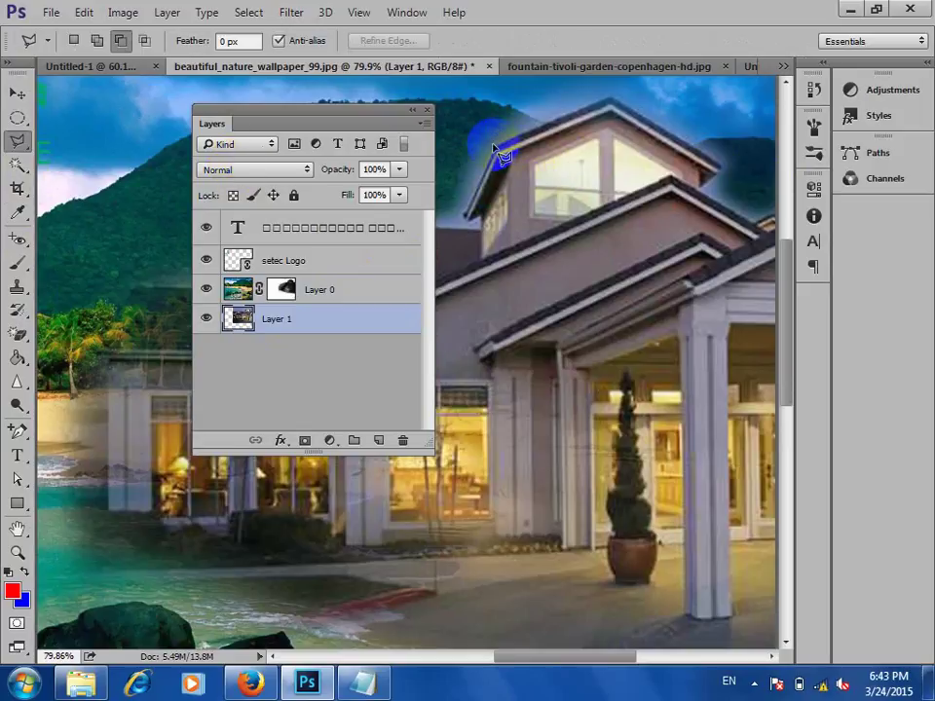
click(524, 119)
click(608, 97)
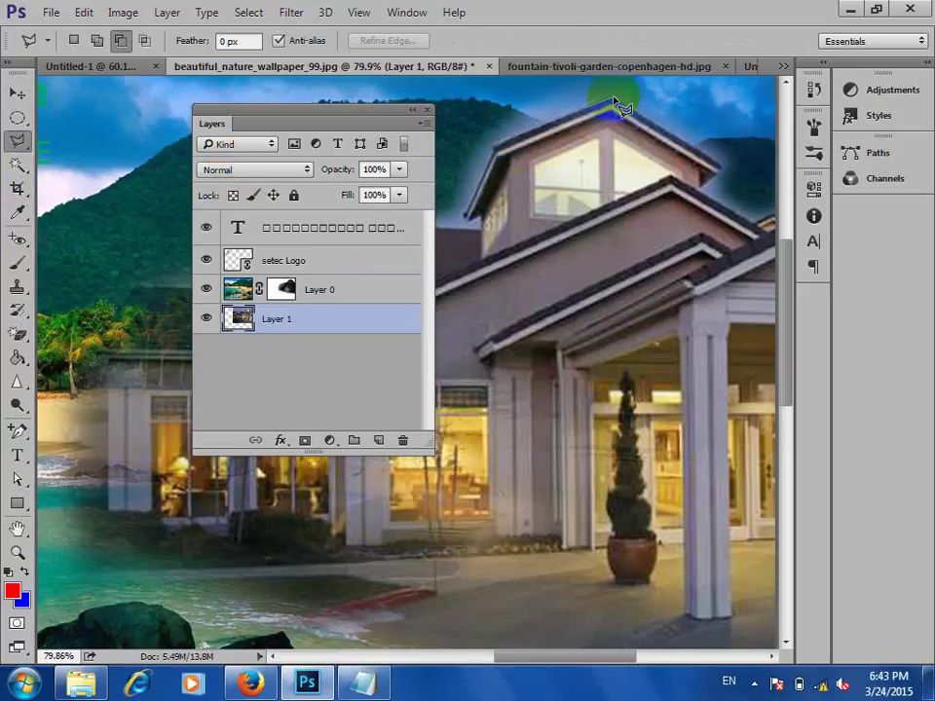
click(663, 117)
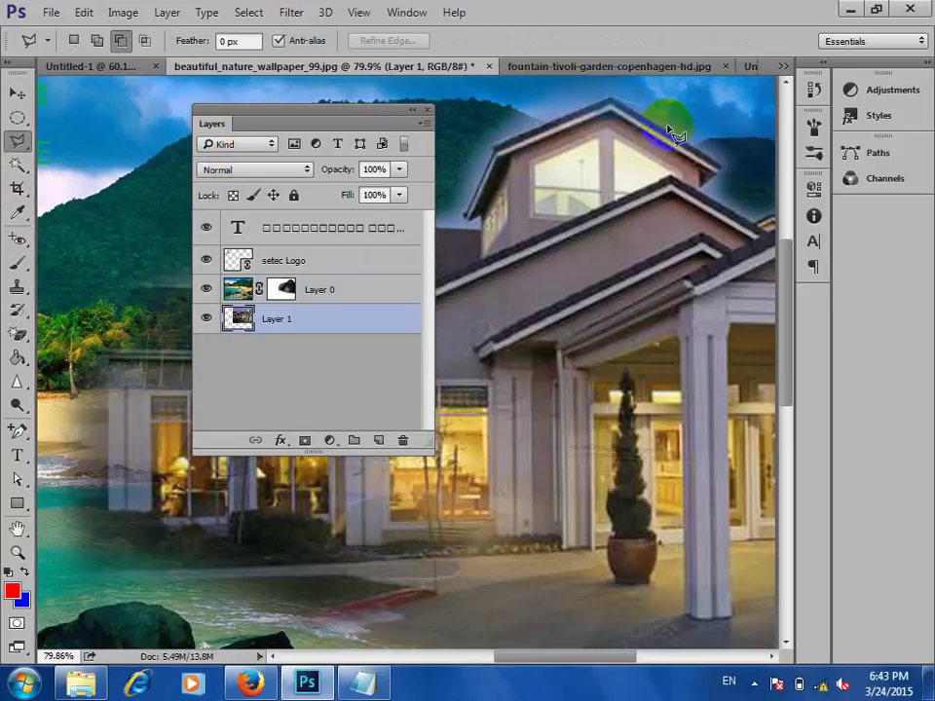
click(734, 153)
click(730, 98)
scroll(539, 163, up, 3)
click(508, 124)
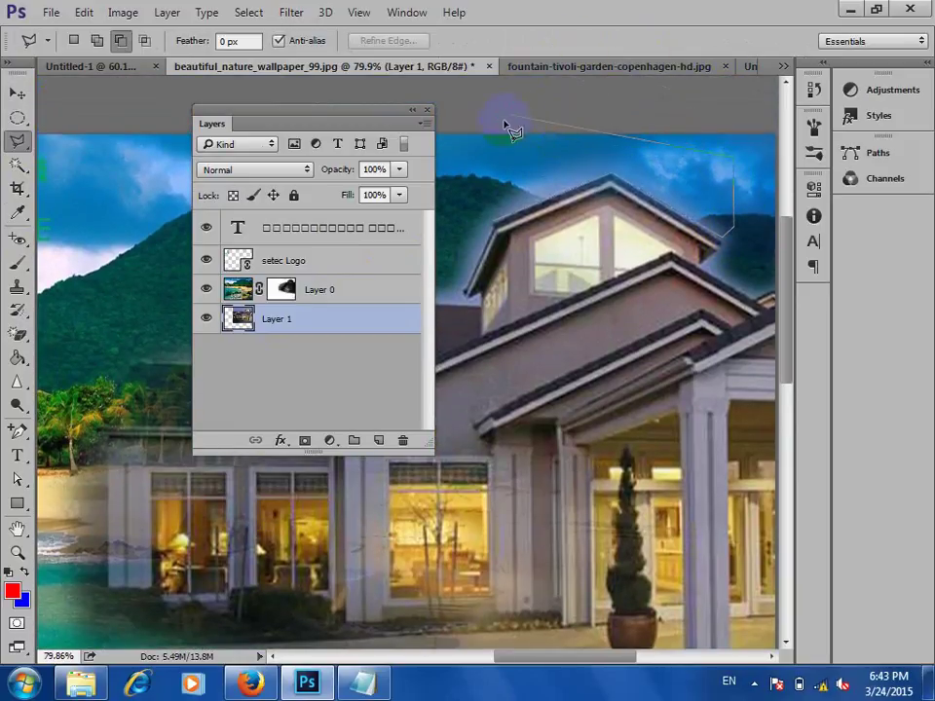
click(447, 207)
click(462, 288)
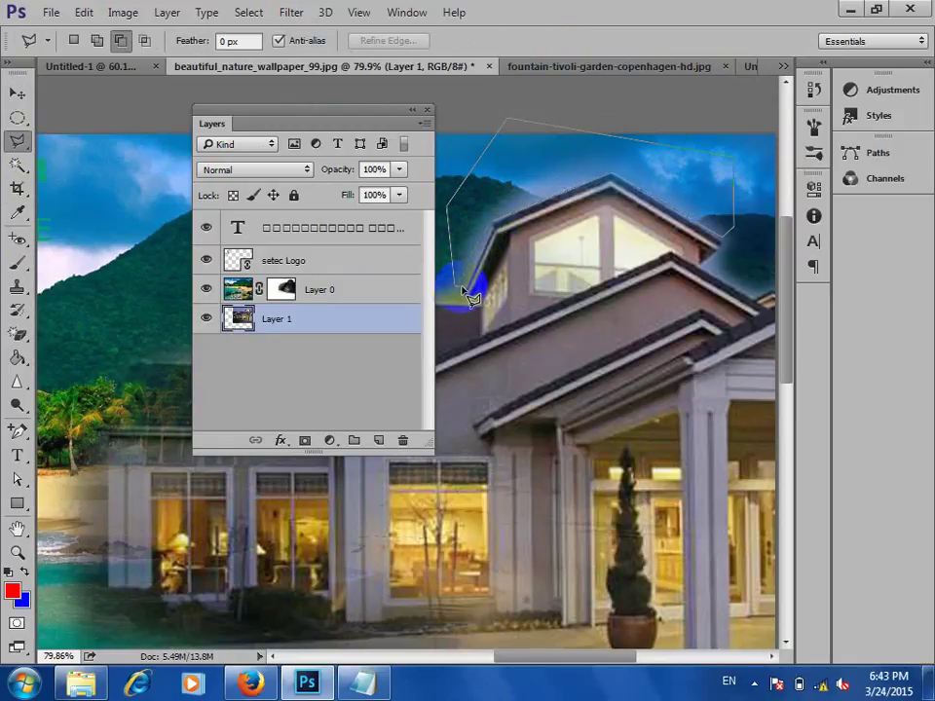
double_click(492, 226)
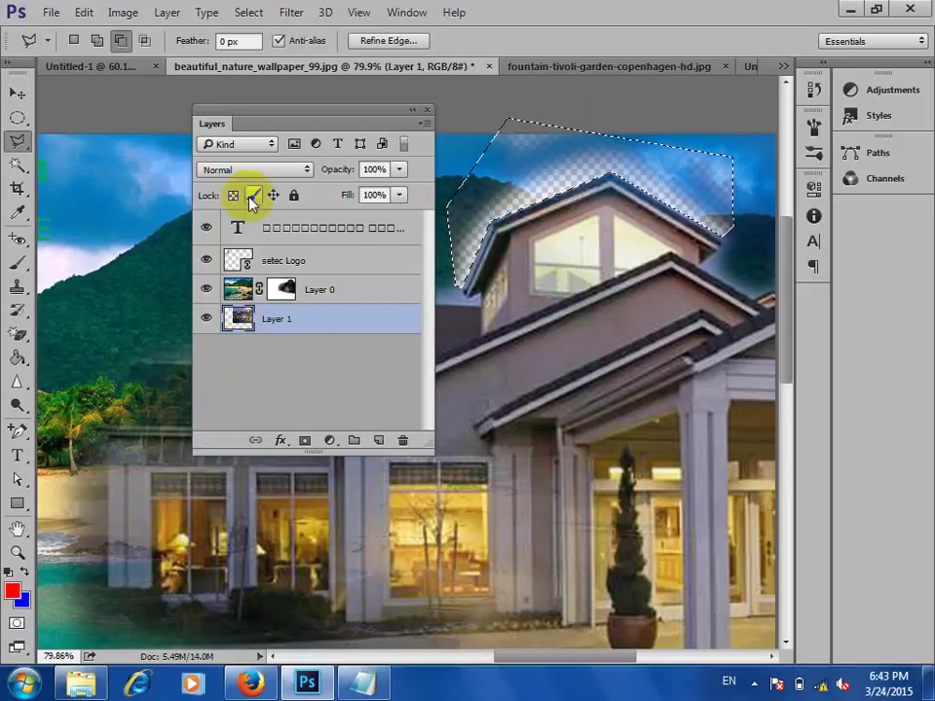
- Paint white on Layer 0's mask inside the selection to restore the sky and hill above the roof, and deselect
click(282, 290)
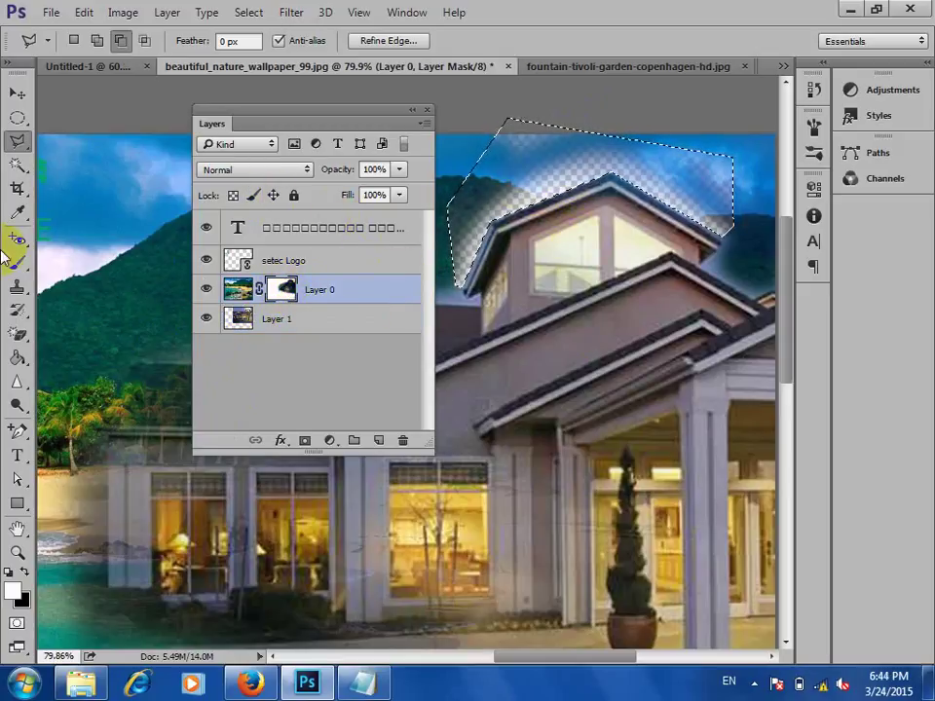
click(18, 356)
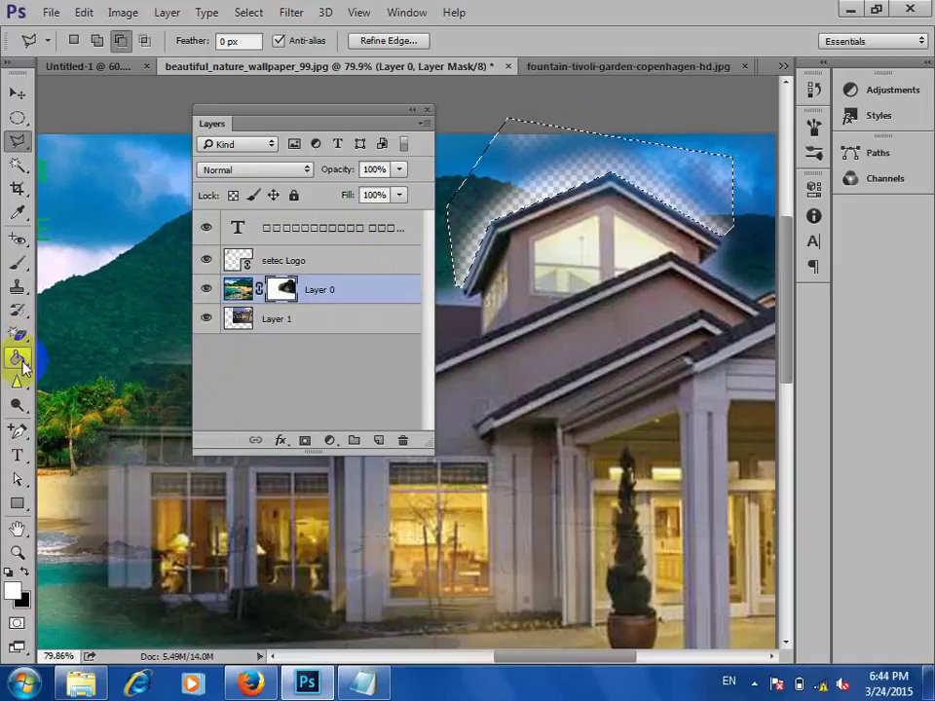
click(17, 282)
click(16, 266)
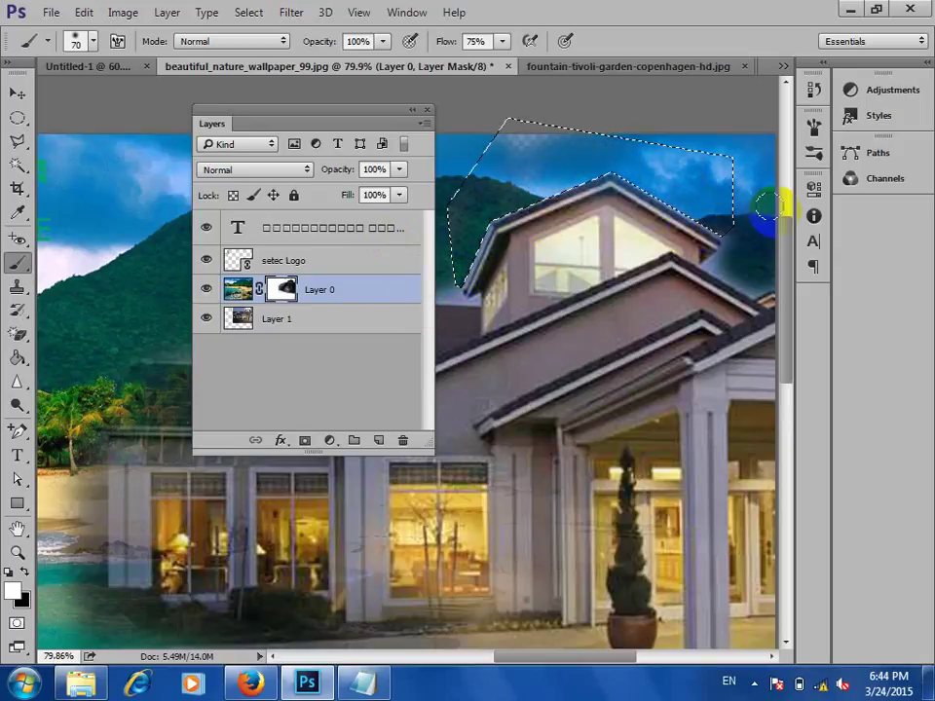
key(ctrl+d)
- Examine the cleaned roof edge and the building's blend with the beach photo, close up and as a whole
scroll(514, 201, down, 2)
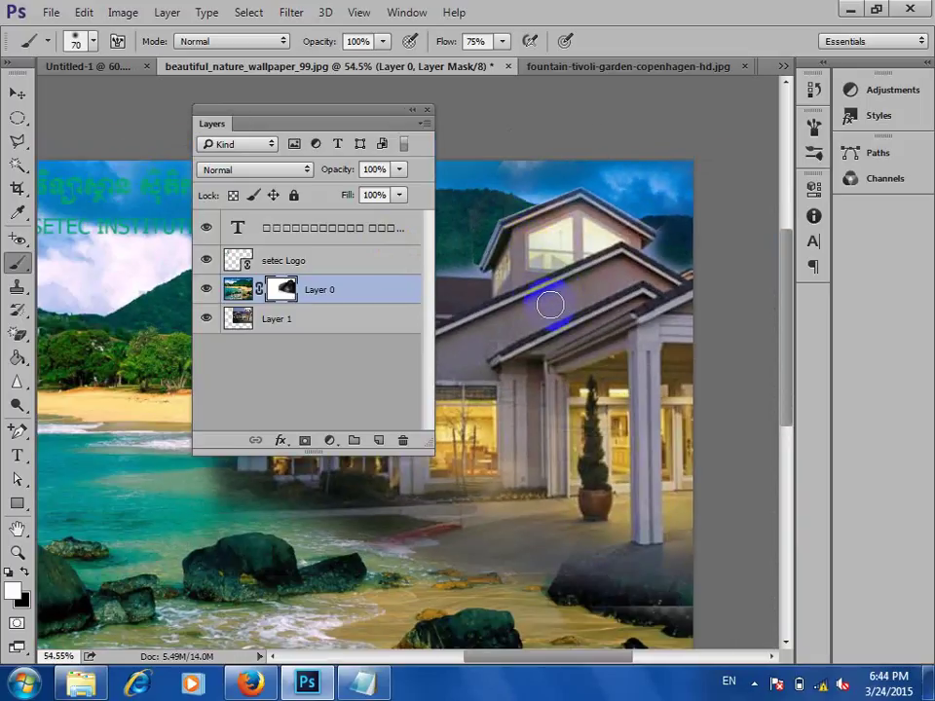
mouse_move(319, 116)
mouse_down()
mouse_move(227, 308)
mouse_move(209, 302)
mouse_move(202, 264)
mouse_up()
scroll(486, 273, up, 3)
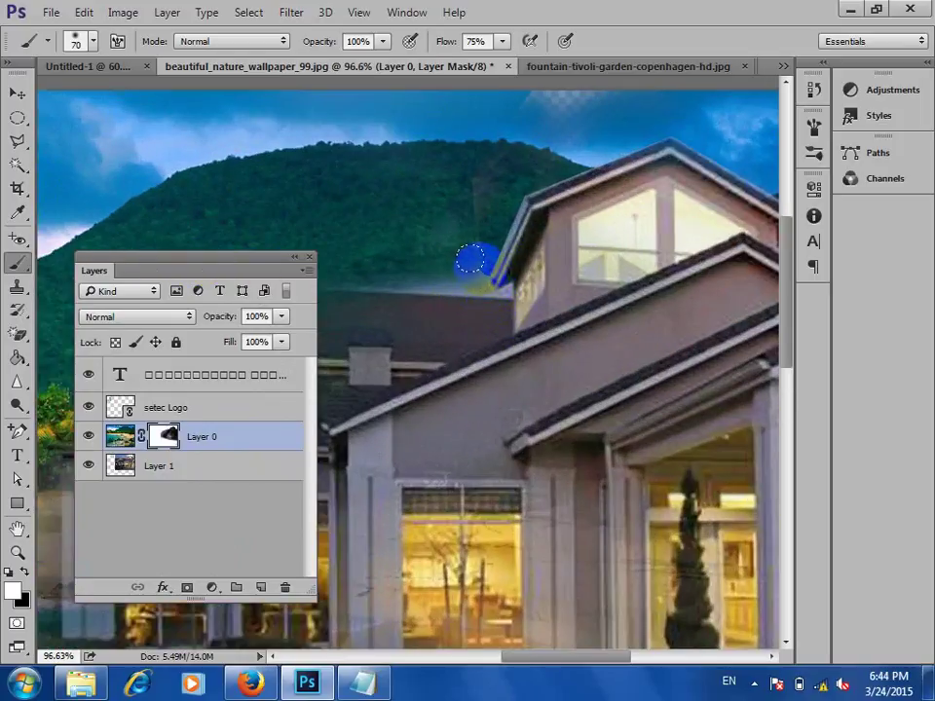
alt+scroll(467, 253, down, 1)
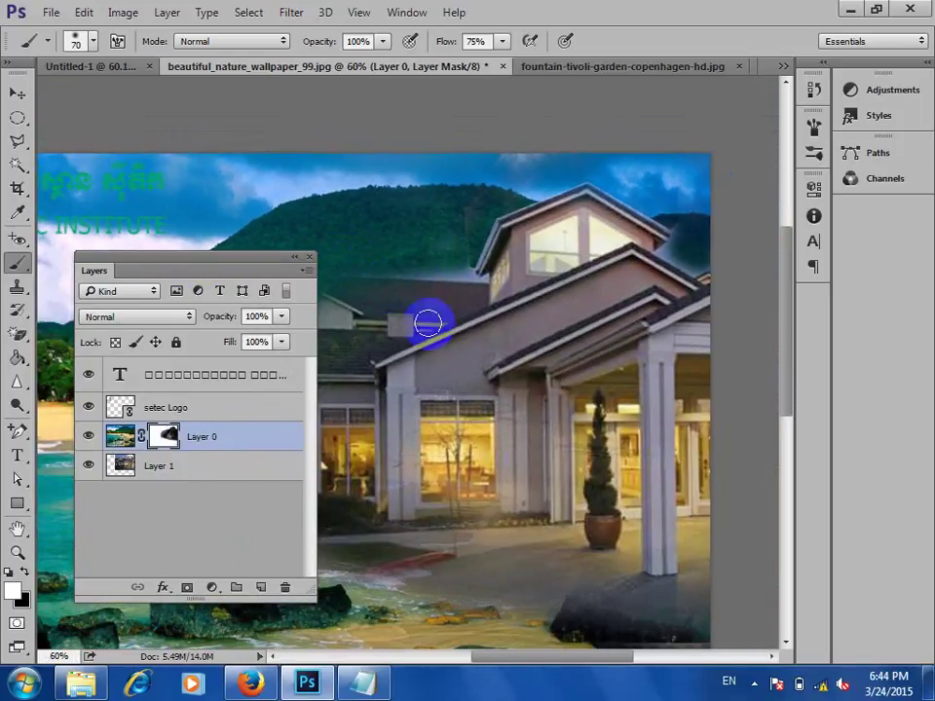
scroll(546, 322, down, 2)
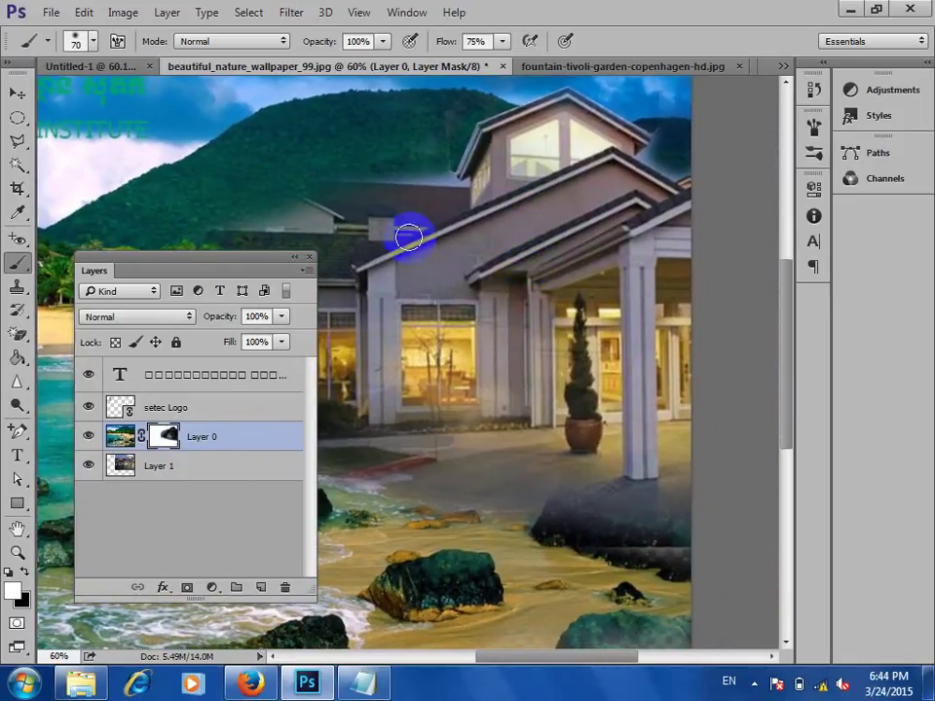
scroll(385, 249, down, 3)
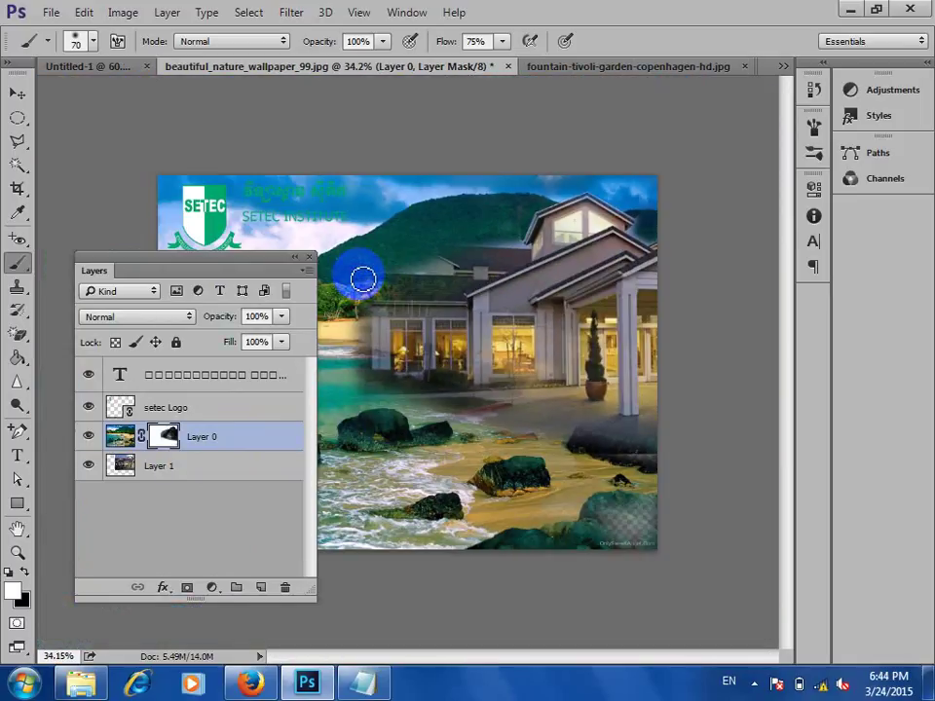
scroll(429, 287, up, 2)
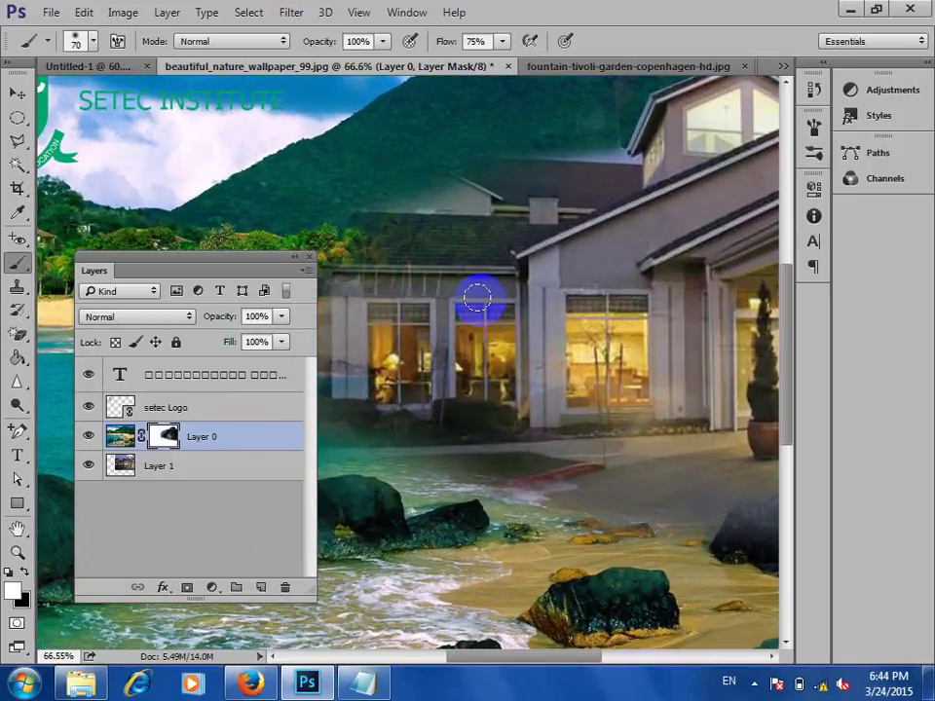
drag(278, 258, 443, 150)
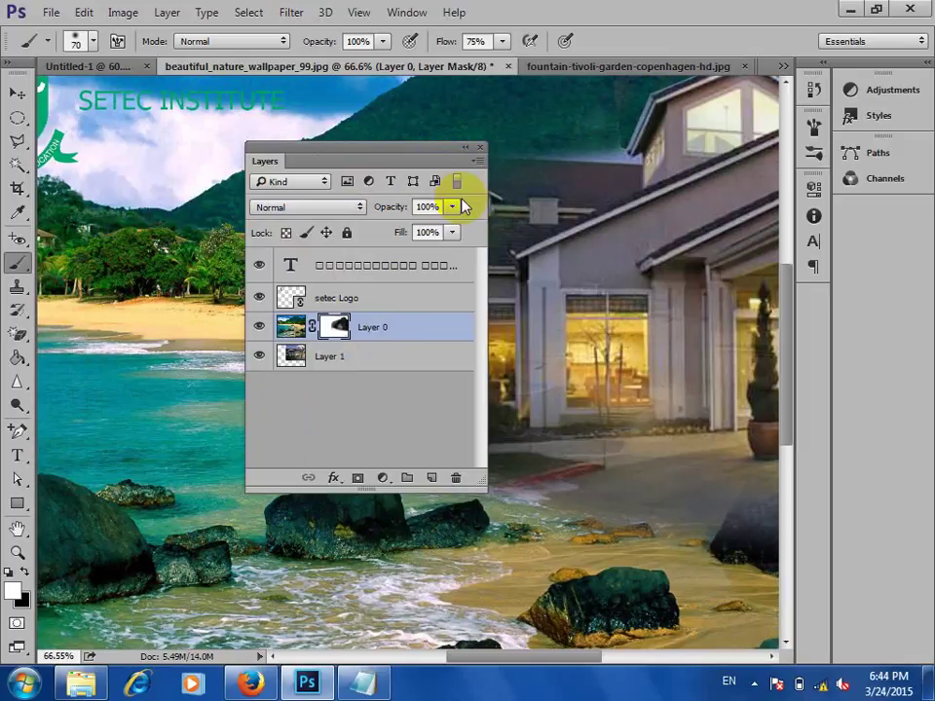
click(313, 190)
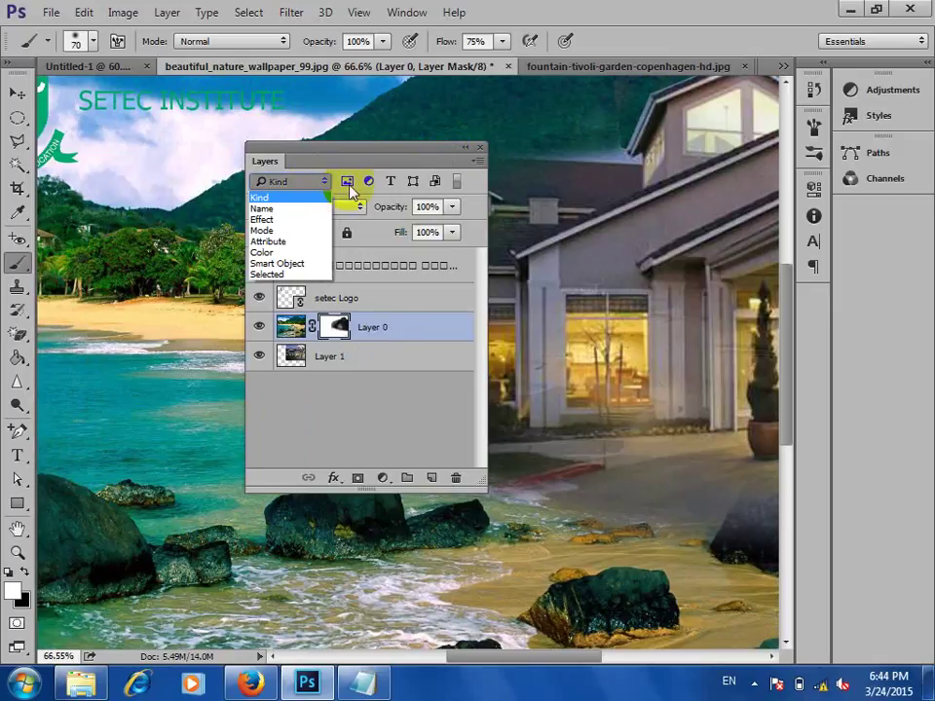
click(390, 199)
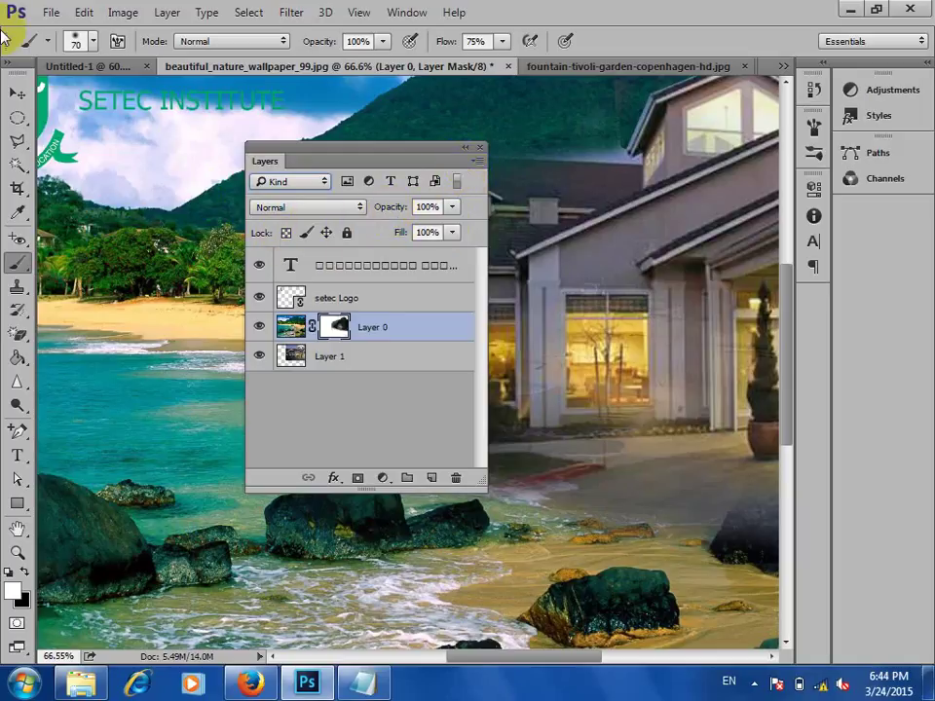
click(16, 93)
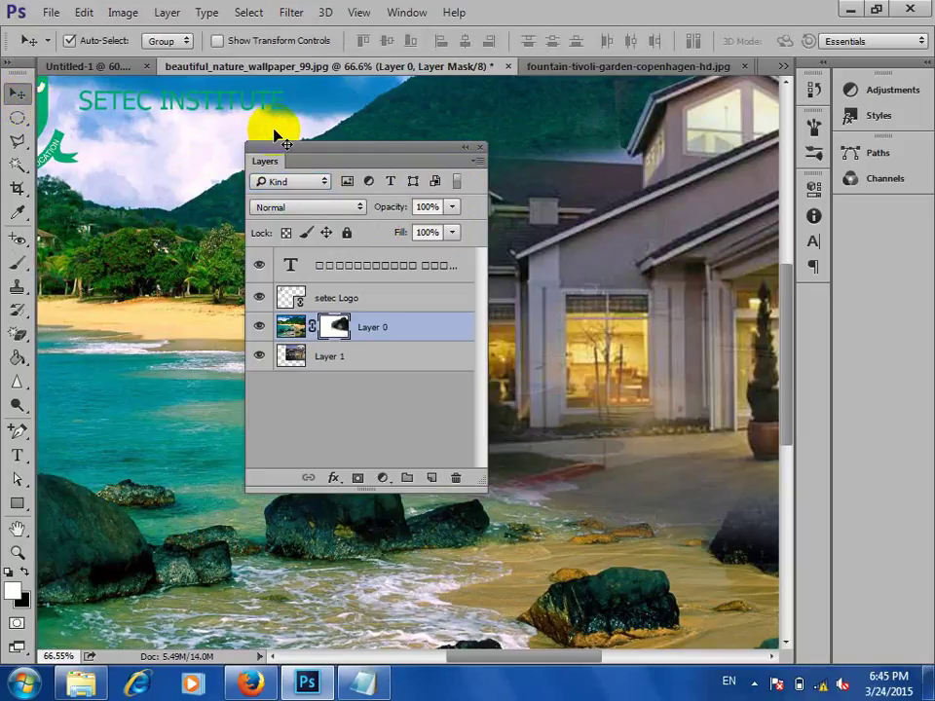
mouse_move(274, 160)
mouse_down()
mouse_move(301, 131)
mouse_move(285, 141)
mouse_up()
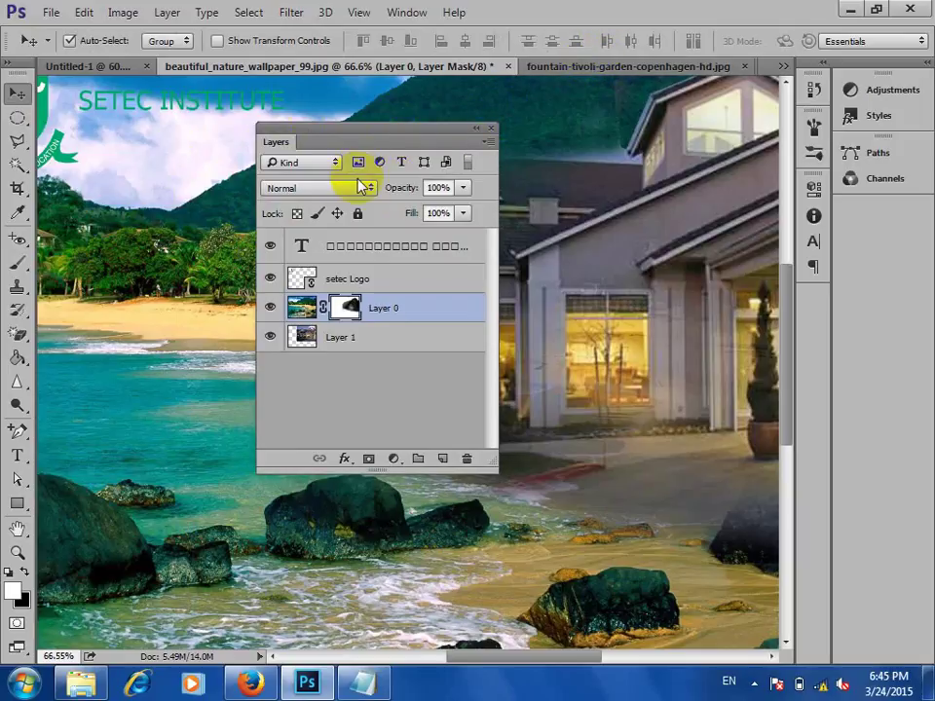
- Close beautiful_nature_wallpaper_99.jpg, Untitled-1, fountain-tivoli-garden-copenhagen-hd.jpg and Untitled-2 without saving their changes
click(507, 65)
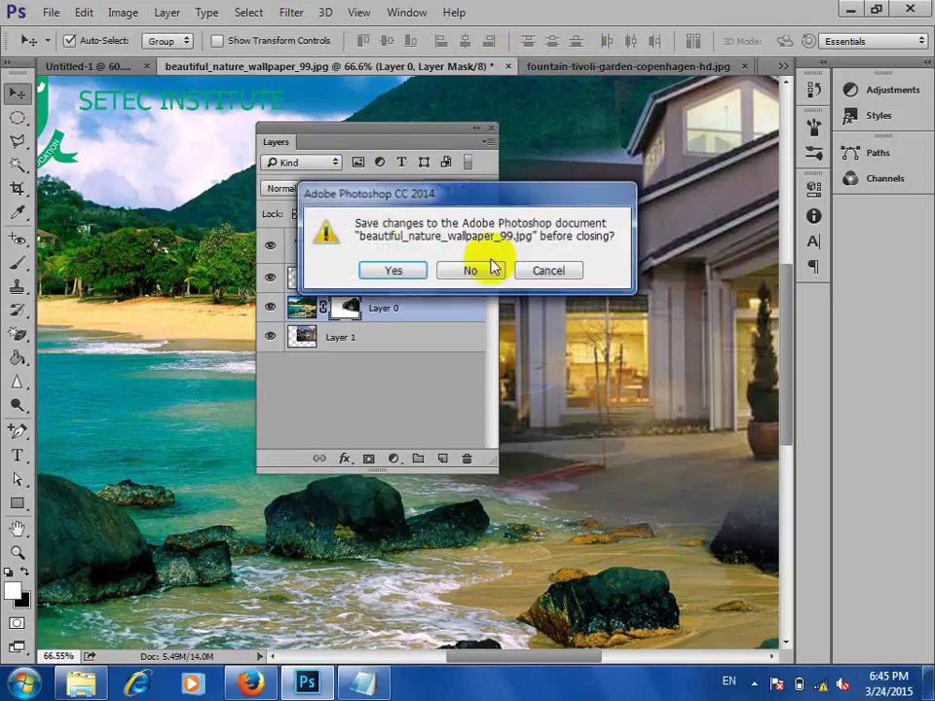
click(495, 269)
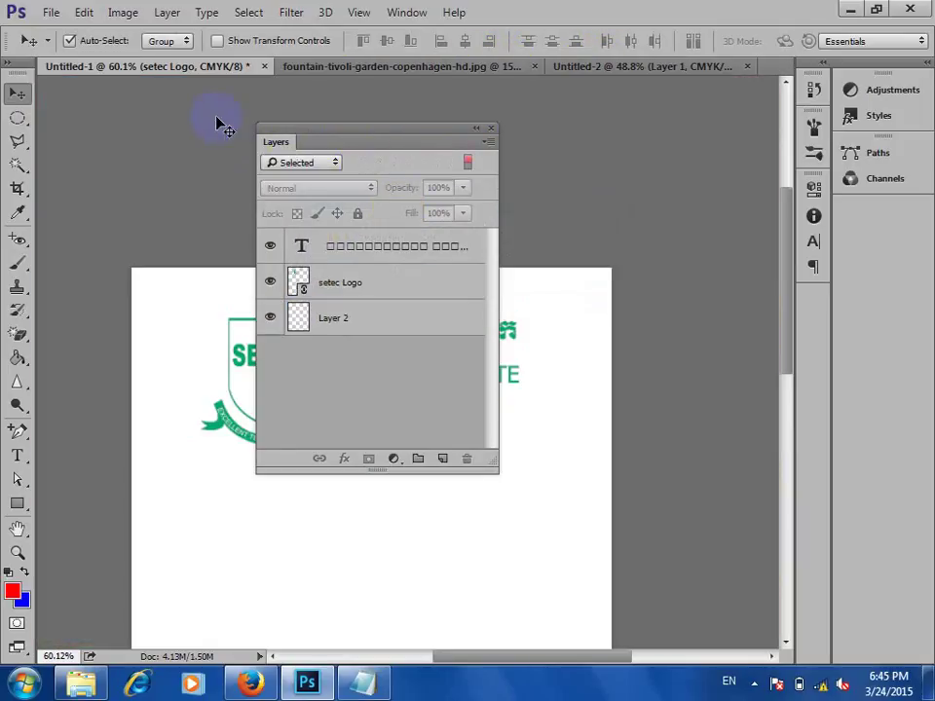
click(264, 66)
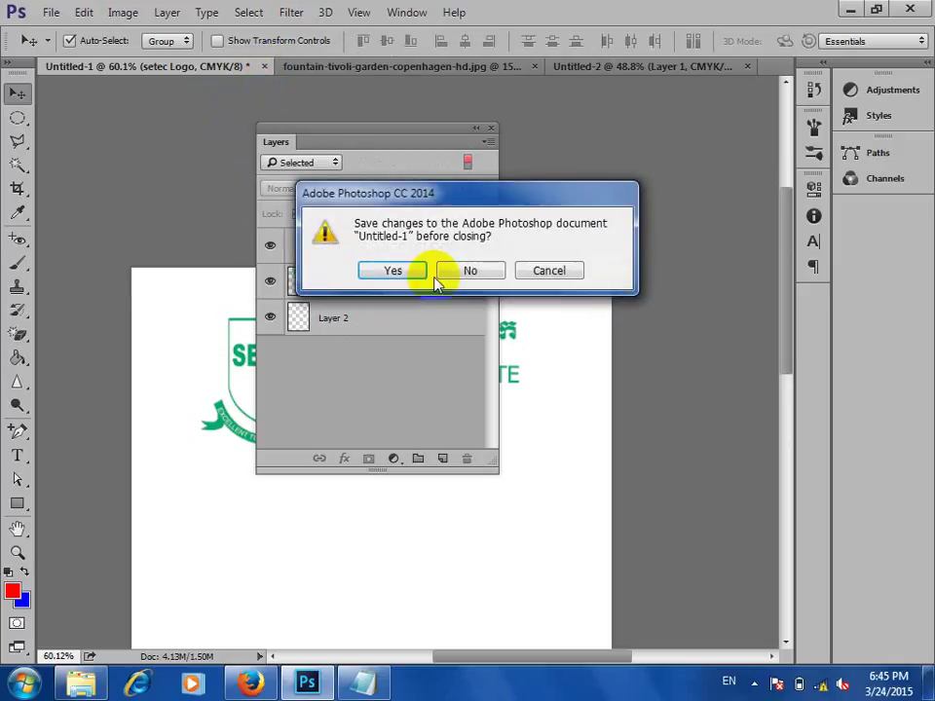
click(464, 267)
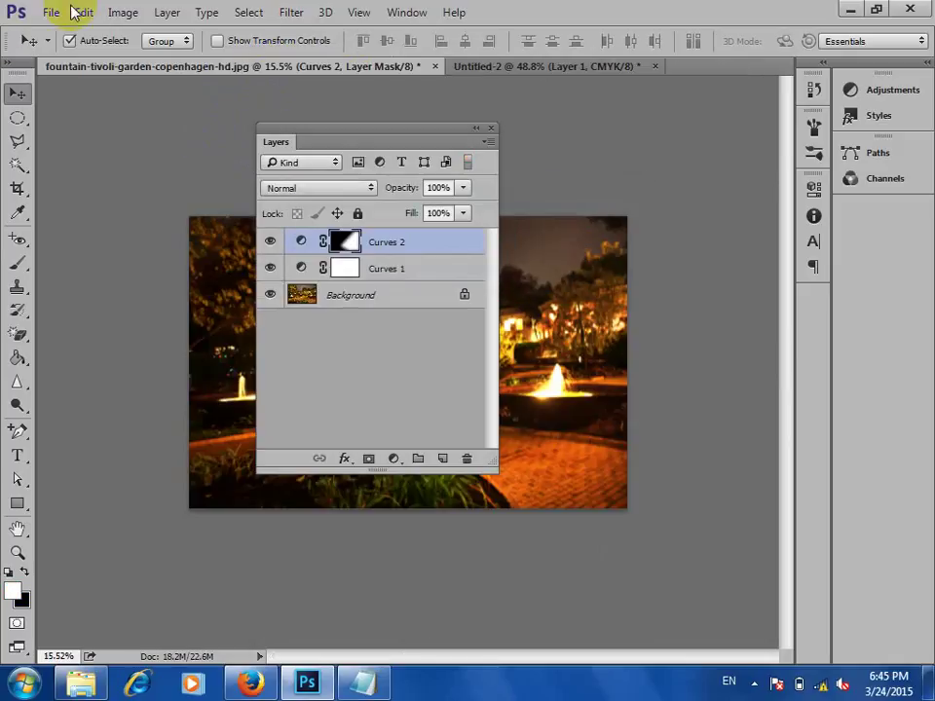
click(435, 66)
click(470, 271)
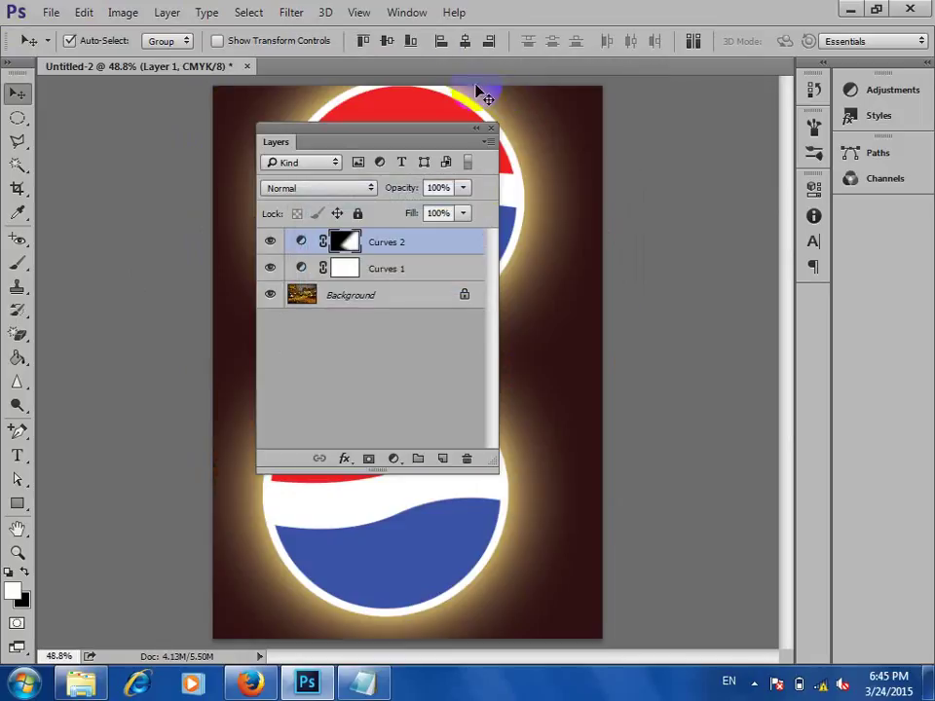
click(248, 67)
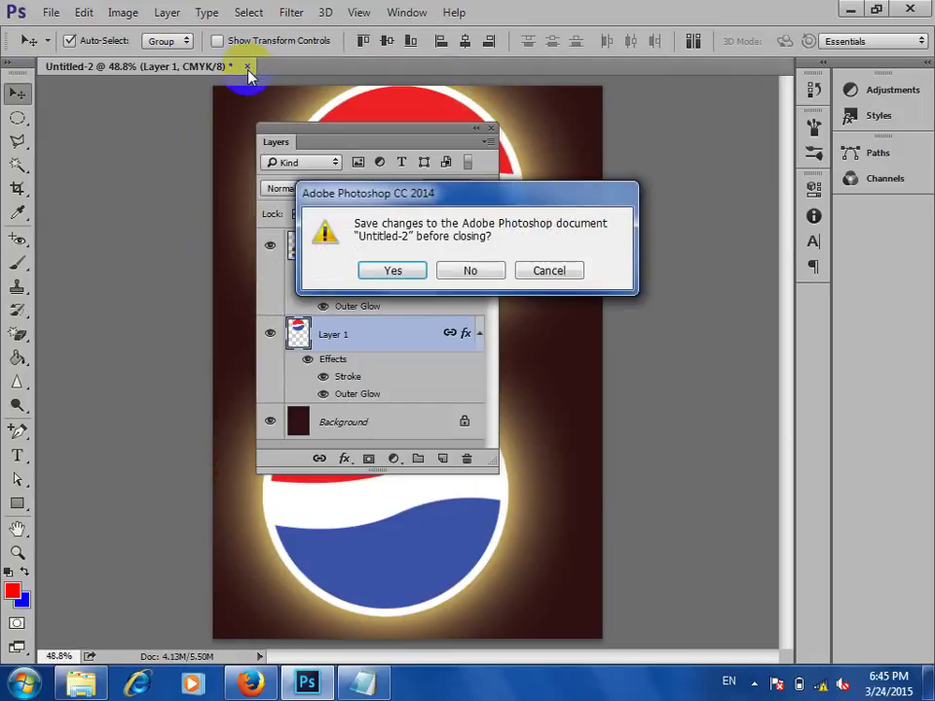
click(492, 278)
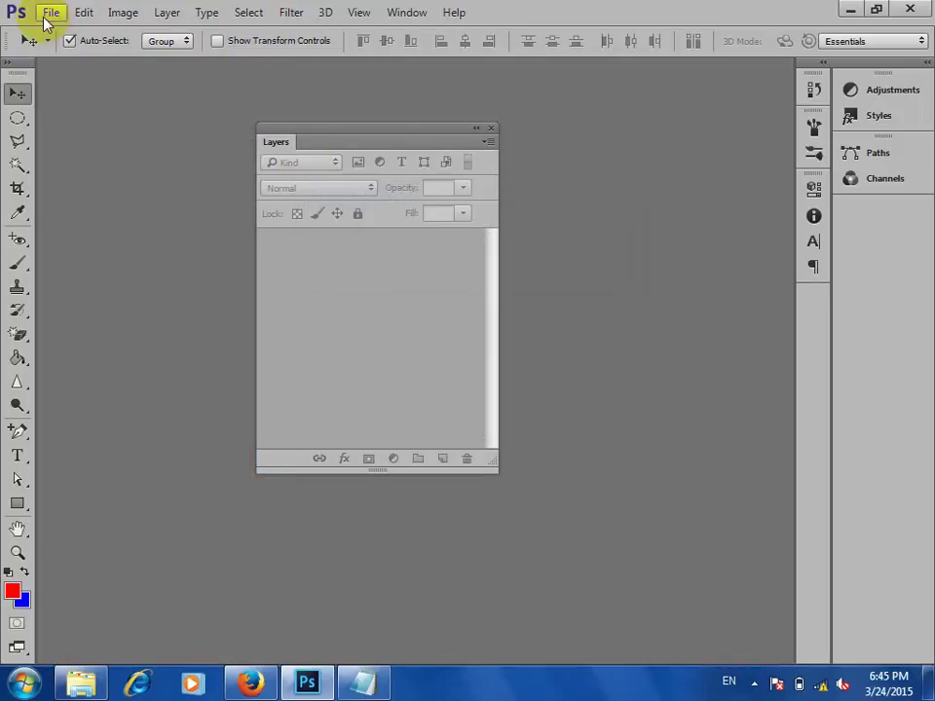
- Open the certificate image Border27.JPG from the Kh frame folder inside Graphic Design on the DATA (D:) drive
click(50, 13)
click(88, 51)
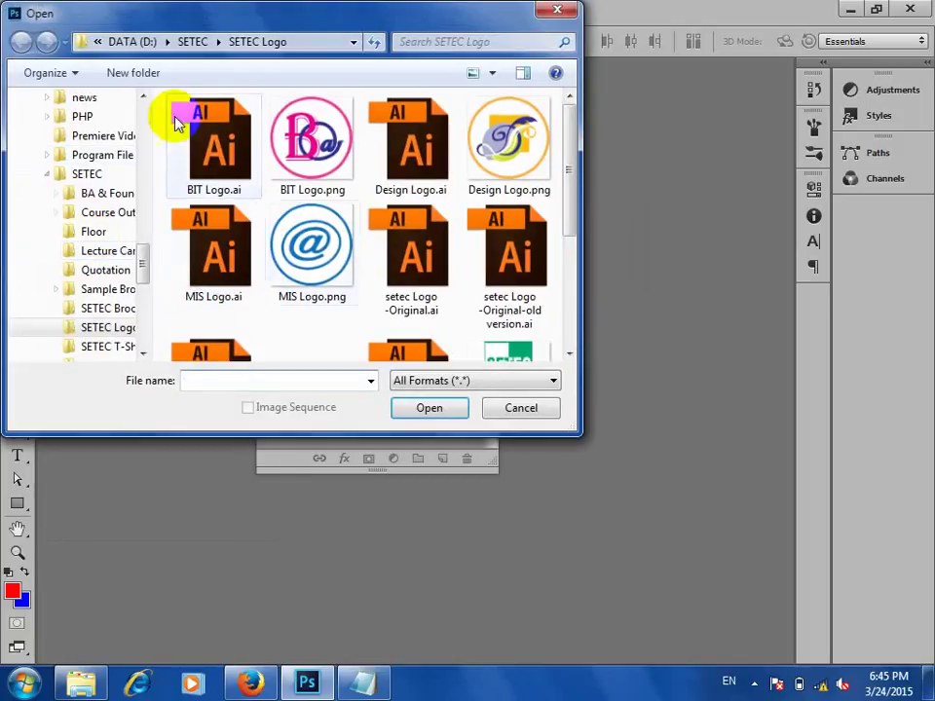
scroll(142, 261, up, 5)
drag(160, 143, 167, 224)
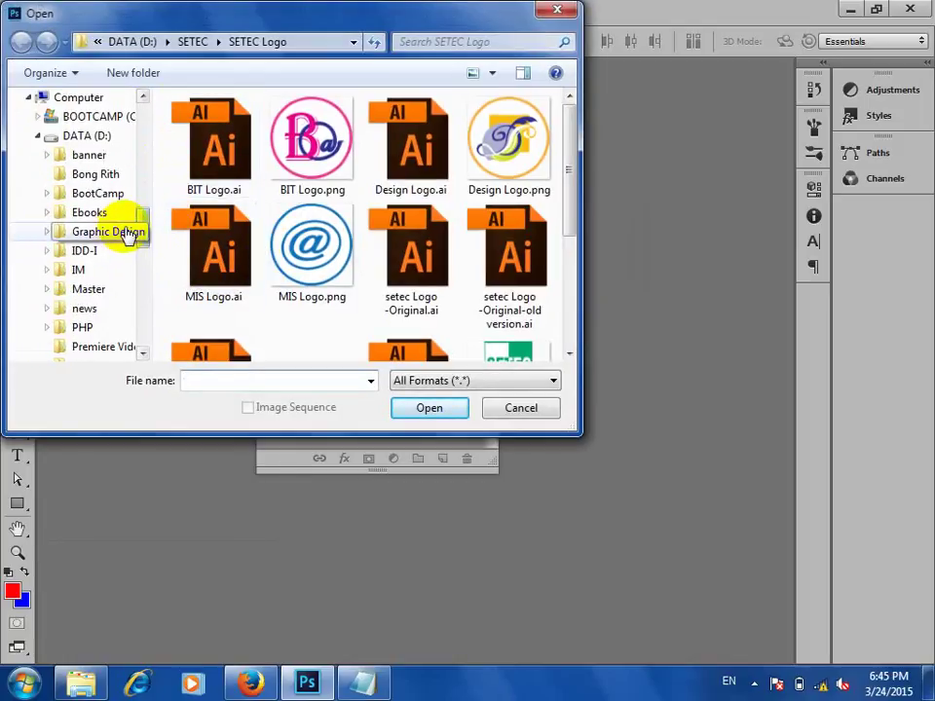
click(126, 234)
double_click(235, 166)
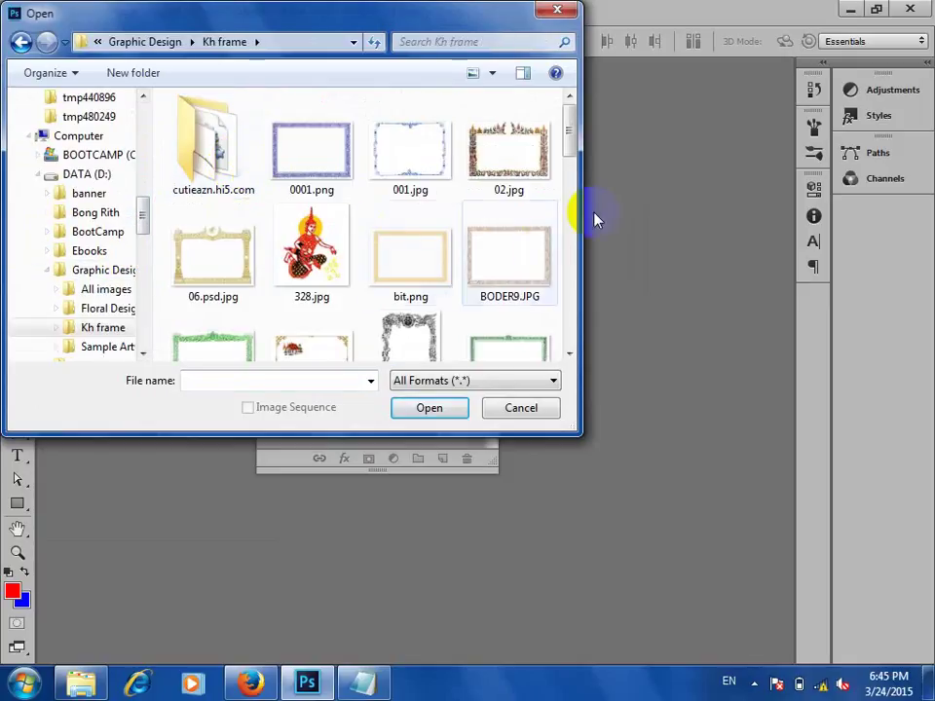
drag(568, 135, 559, 293)
click(499, 143)
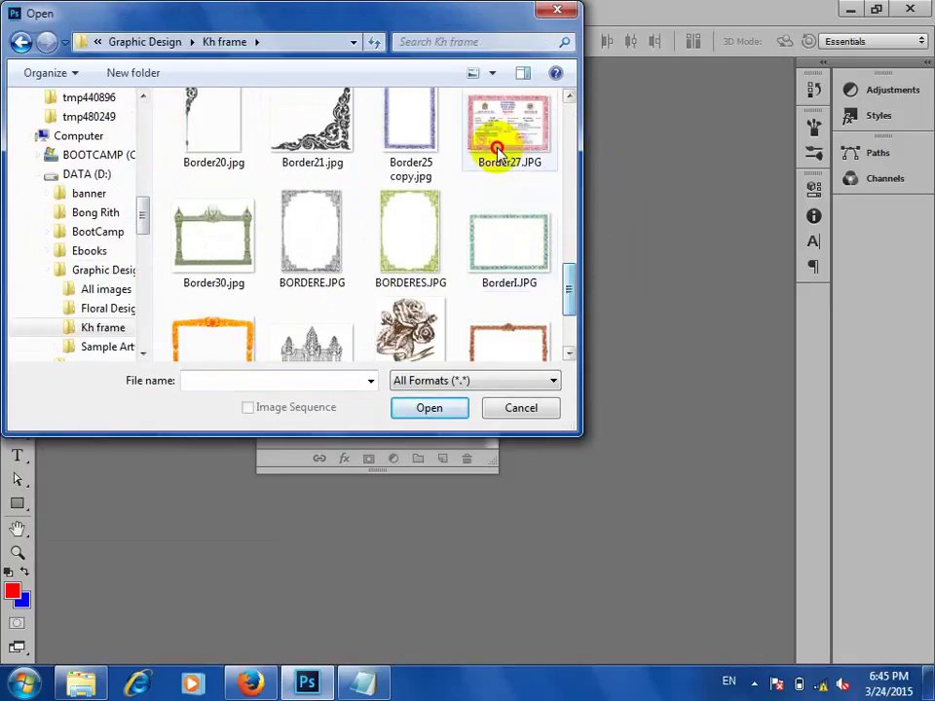
click(472, 407)
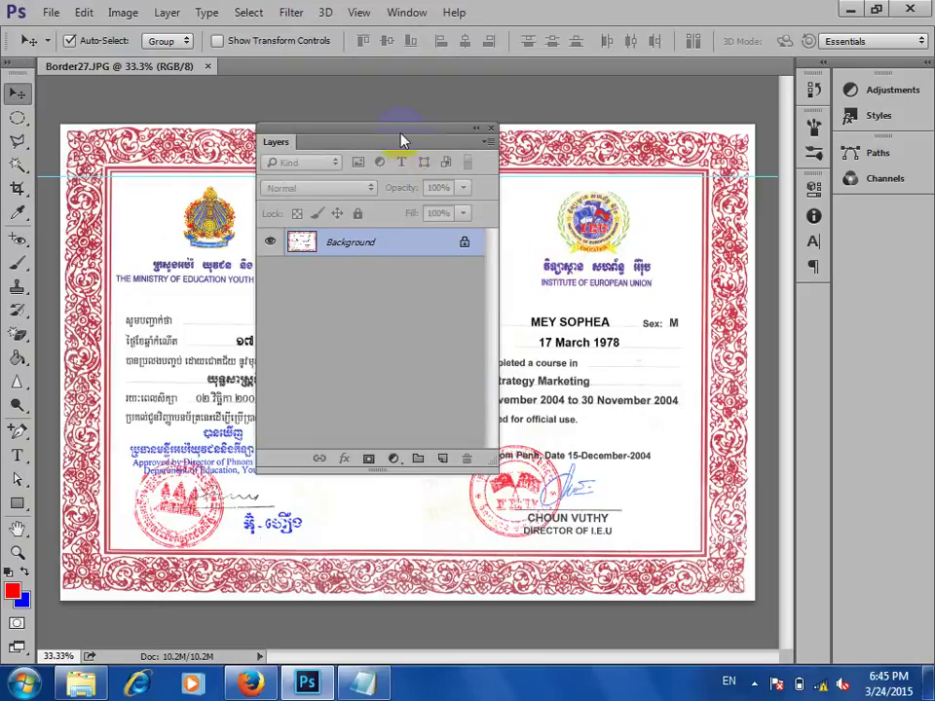
- Place Diane_Kruger.jpg from the All images folder inside Graphic Design into the certificate as a linked file
drag(400, 141, 671, 118)
scroll(647, 518, up, 3)
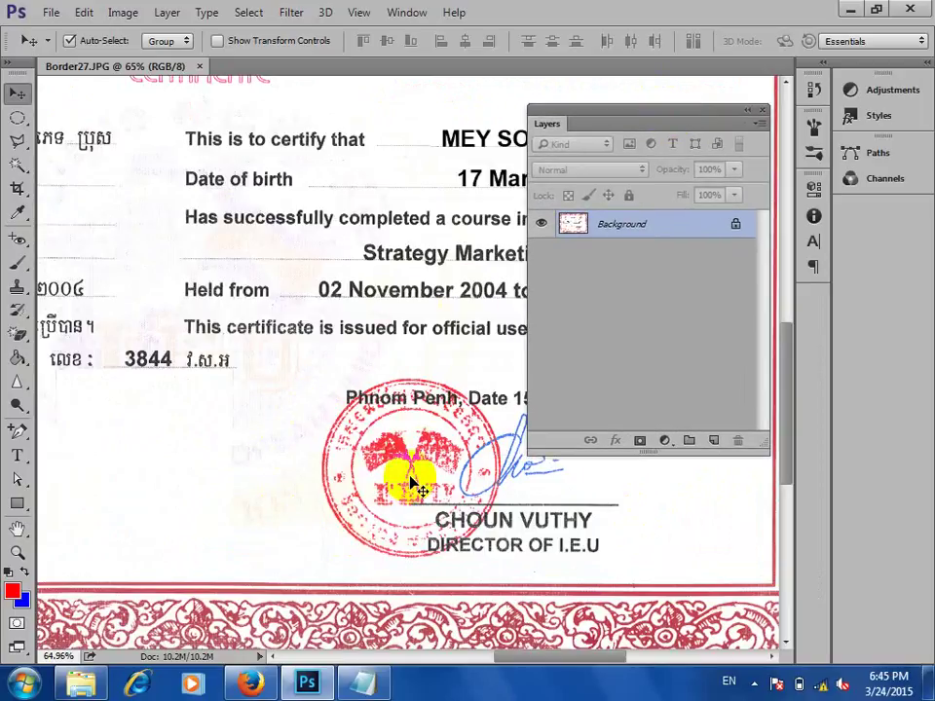
click(50, 12)
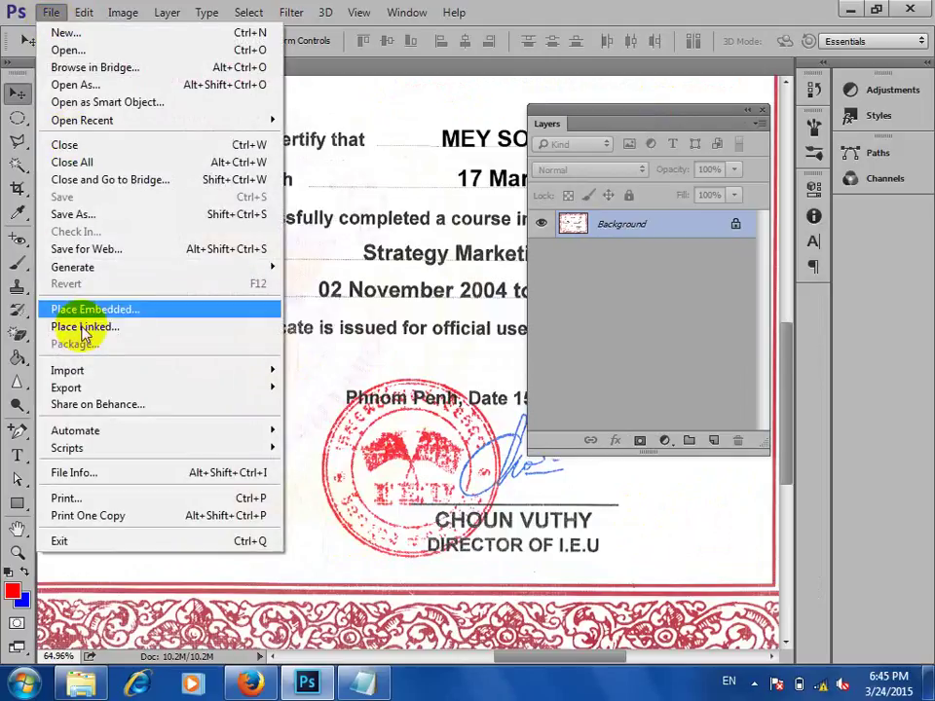
click(92, 326)
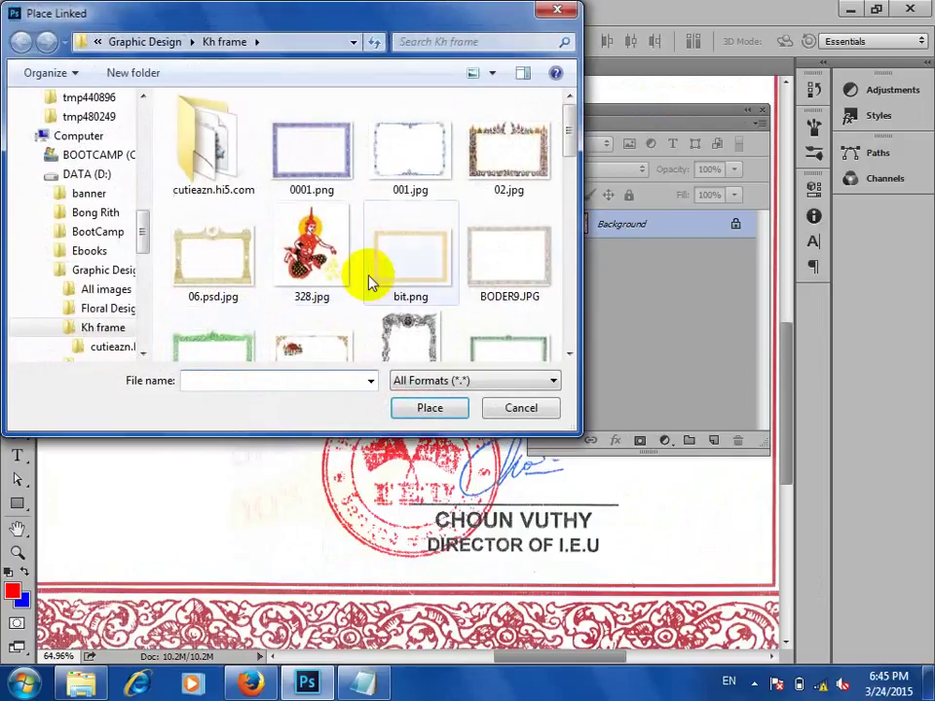
click(146, 42)
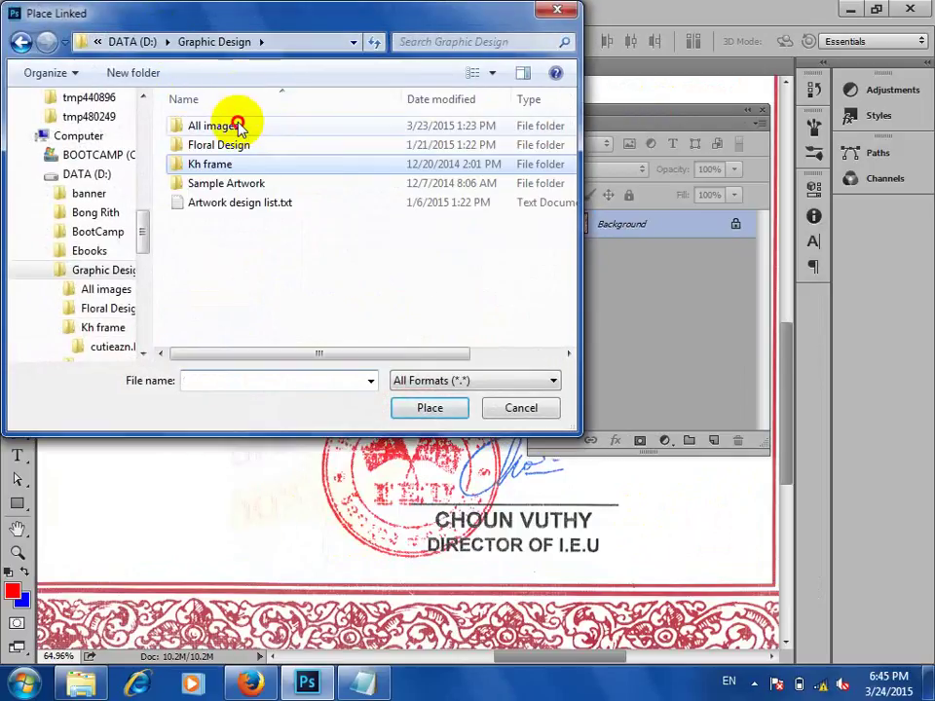
double_click(238, 127)
click(570, 118)
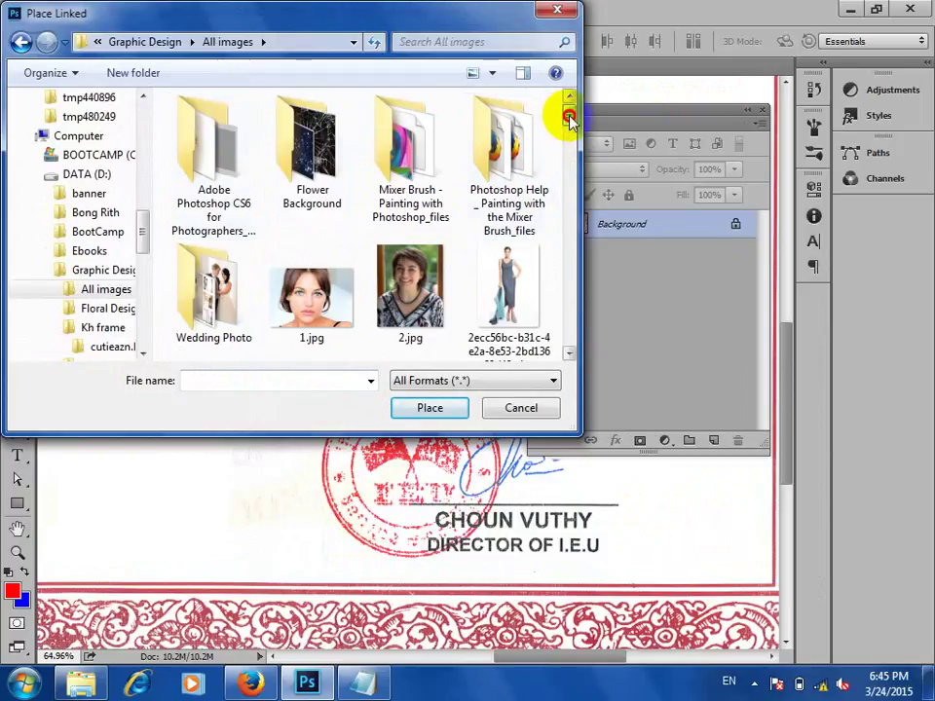
drag(570, 119, 568, 213)
click(440, 185)
click(440, 409)
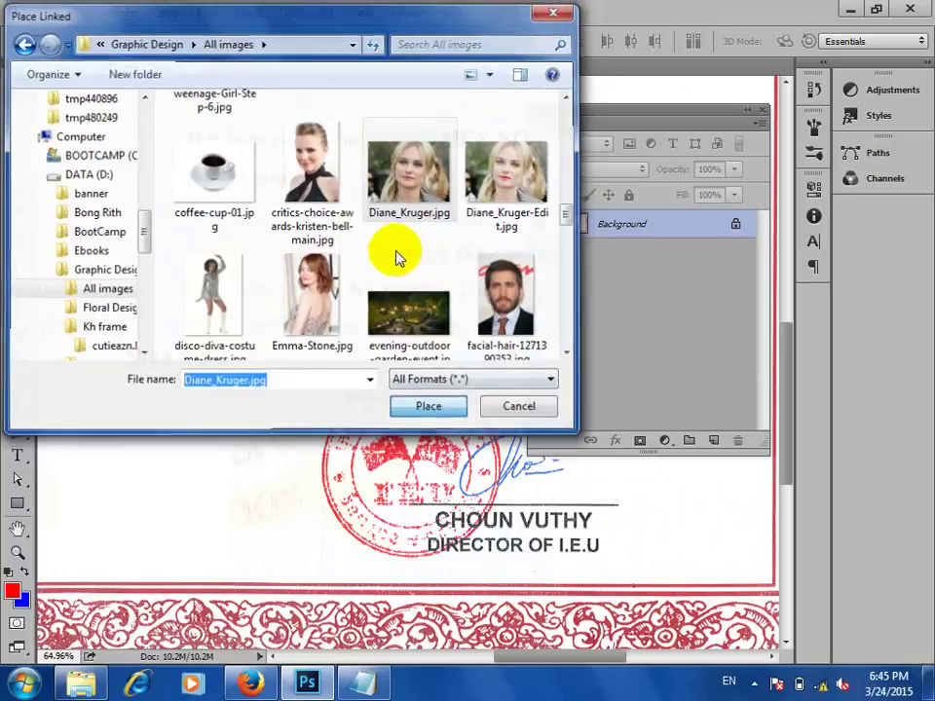
- Scale the placed portrait down to ID-photo size and position it over the edge of the round stamp beside the director's signature
key(ctrl+0)
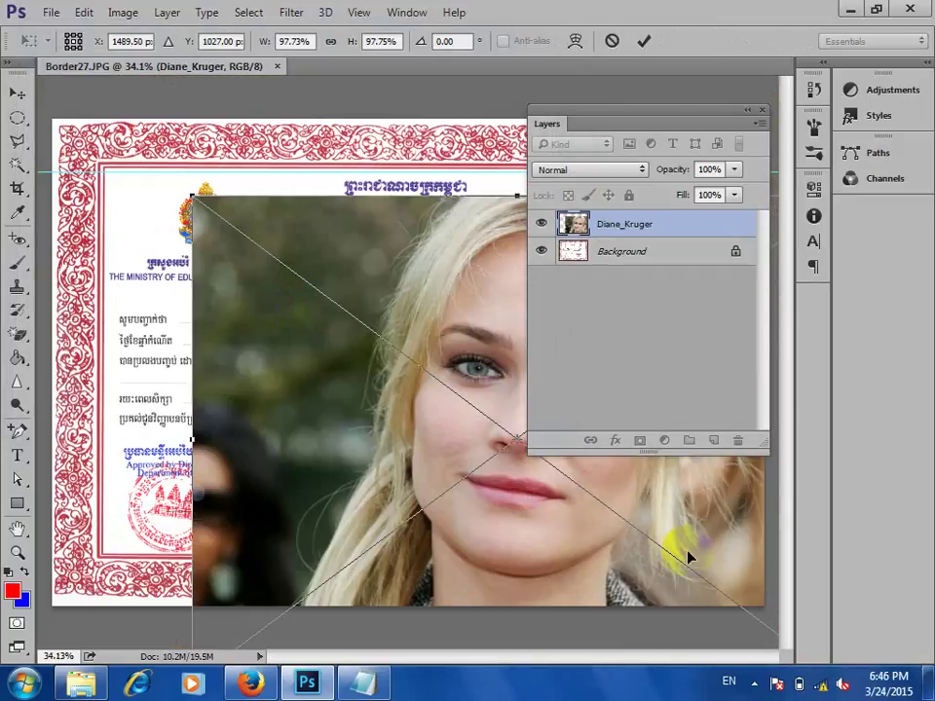
drag(194, 201, 436, 473)
key(Return)
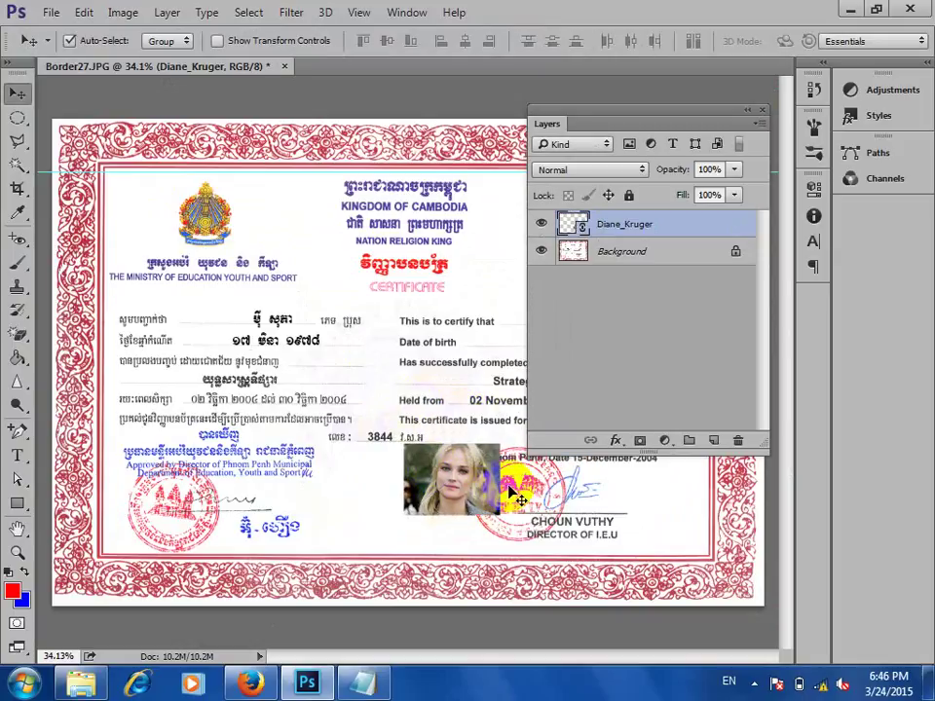
scroll(456, 492, up, 2)
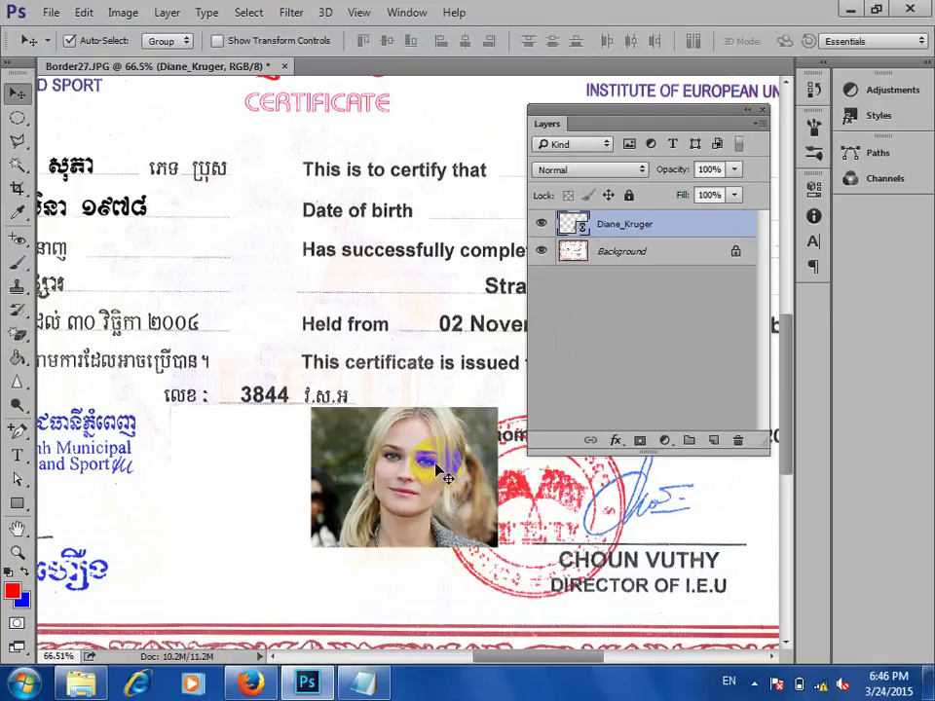
drag(444, 480, 334, 449)
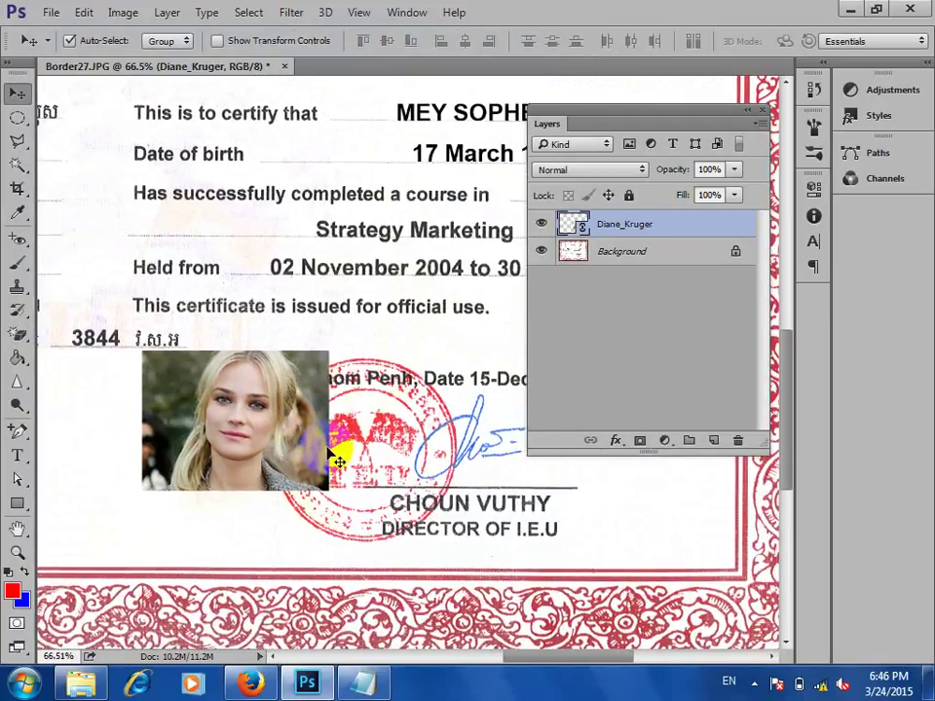
drag(270, 410, 277, 413)
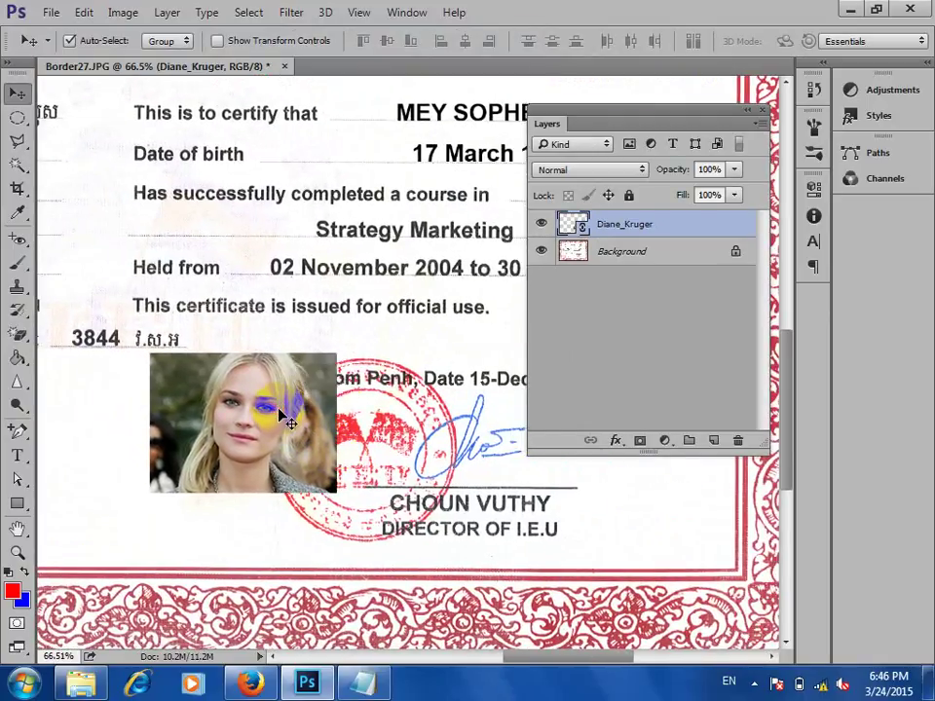
- Try the Multiply blend mode on the portrait layer, and step through the following modes as far as Vivid Light
click(570, 170)
click(573, 230)
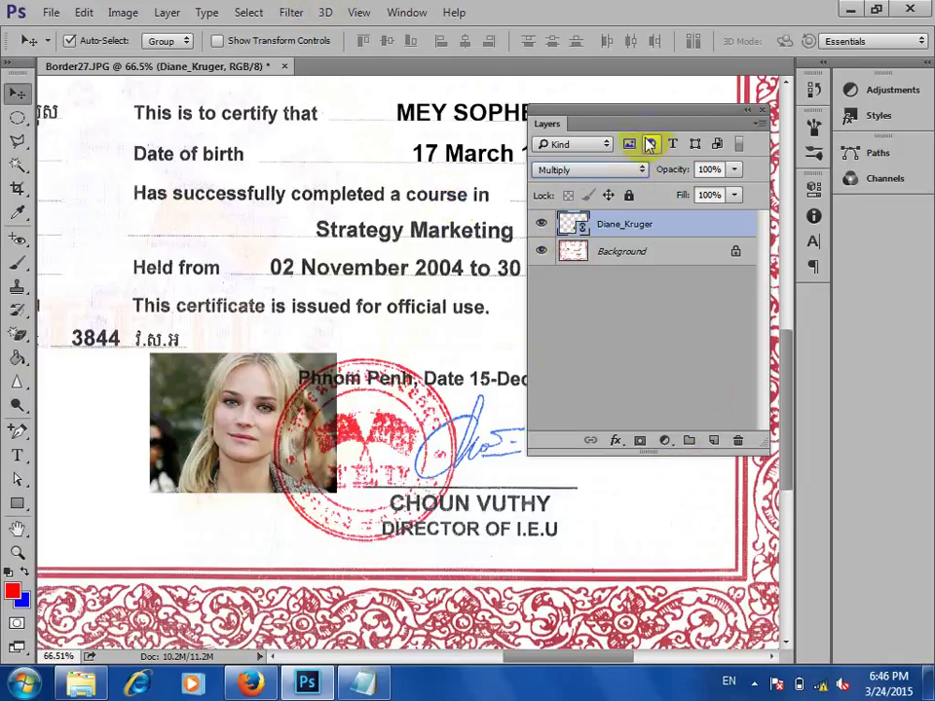
key(shift+plus)
key(shift+plus)
key(shift+plus)
key(shift+plus)
key(shift+plus)
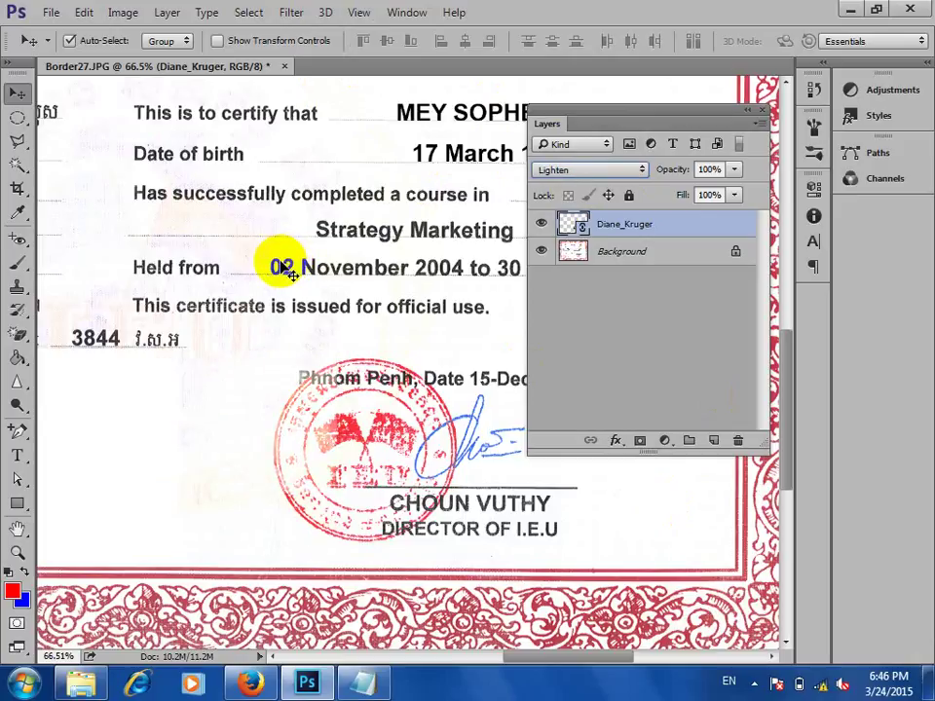
key(shift+minus)
key(shift+plus)
key(shift+plus)
key(shift+plus)
key(shift+plus)
key(shift+plus)
key(shift+plus)
key(shift+plus)
key(shift+plus)
key(shift+plus)
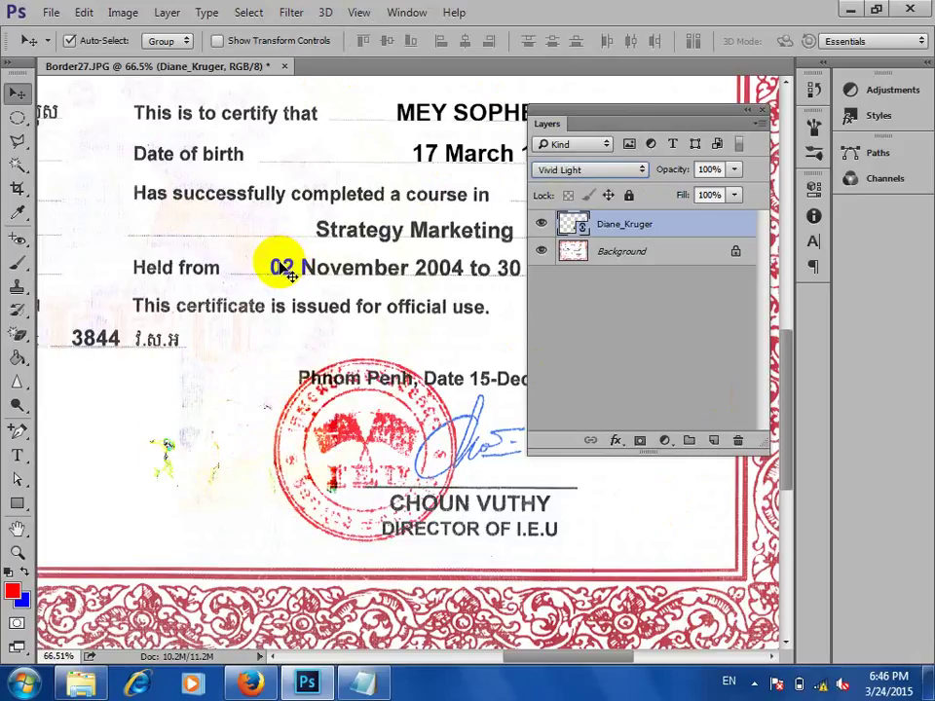
key(shift+plus)
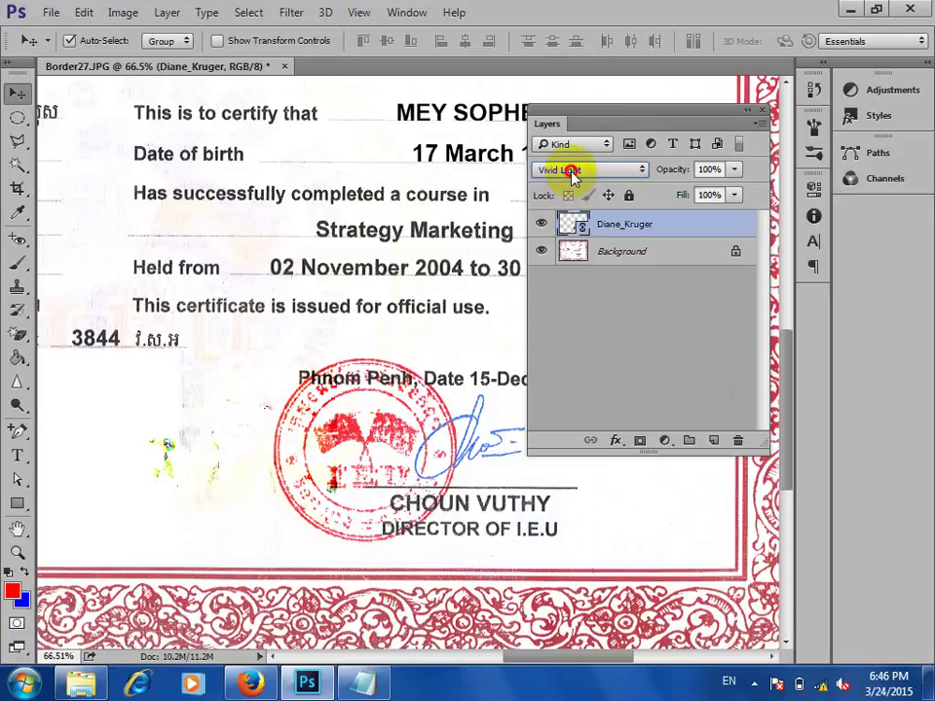
- Try every blend mode from Dissolve through Luminosity on the portrait layer, return it to Normal, and deselect the layer
click(574, 173)
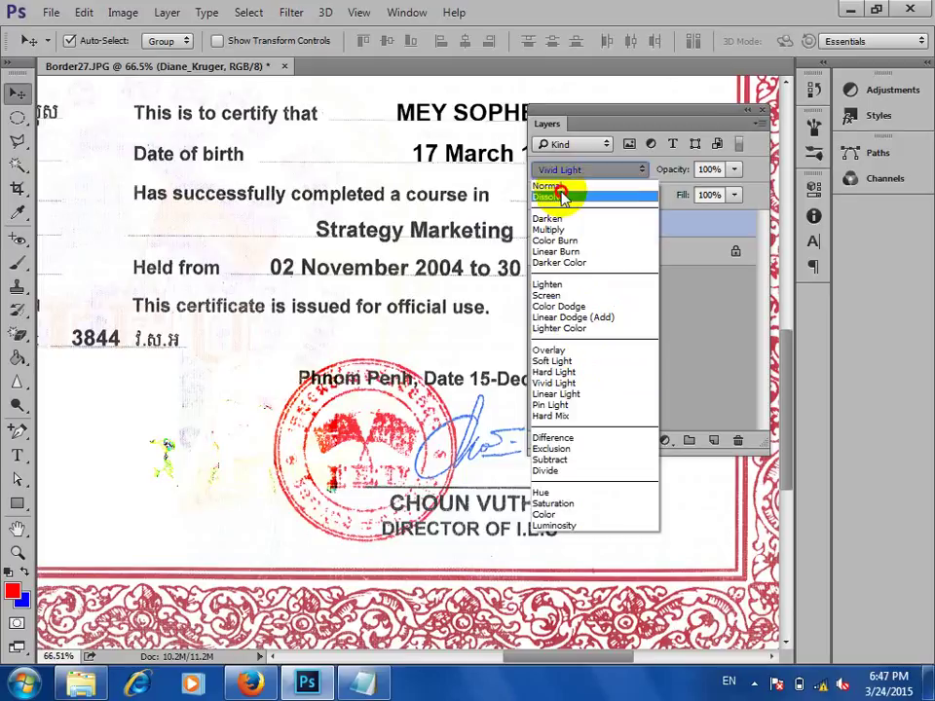
click(563, 198)
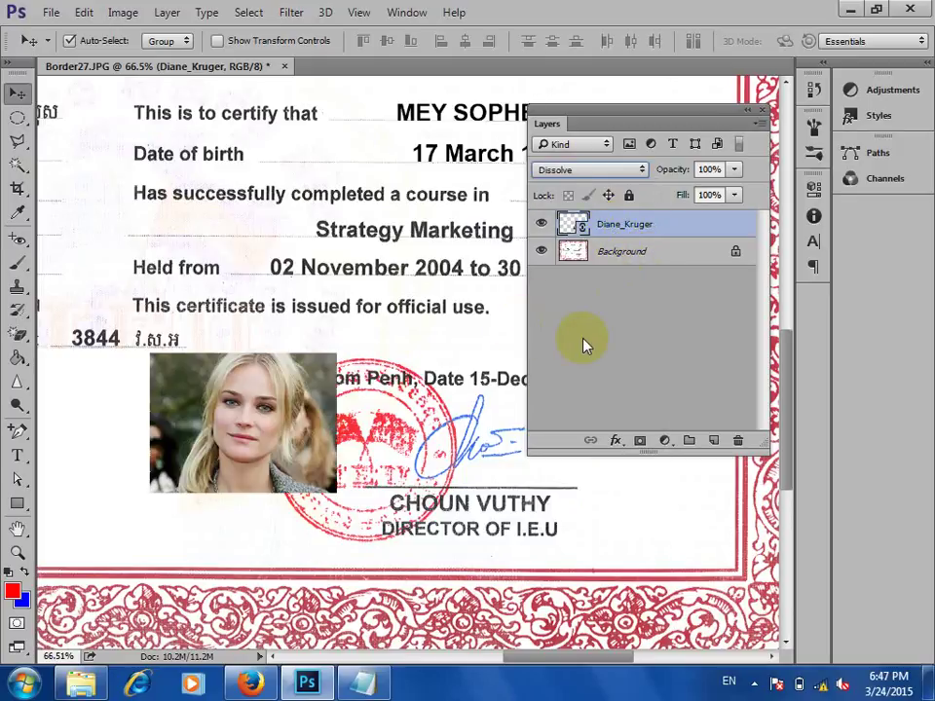
key(Down)
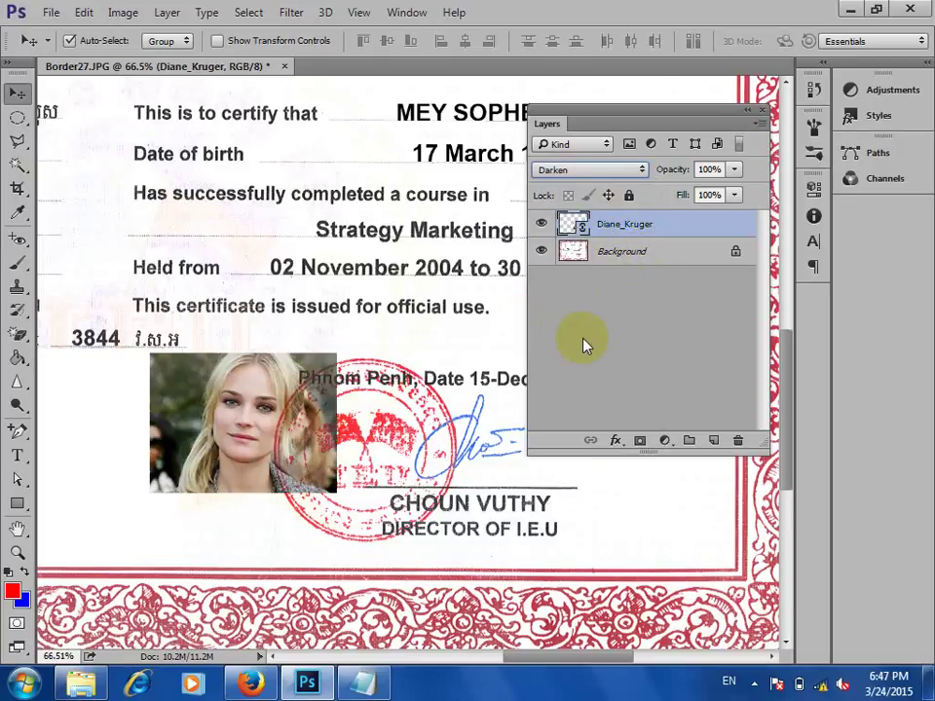
key(Down)
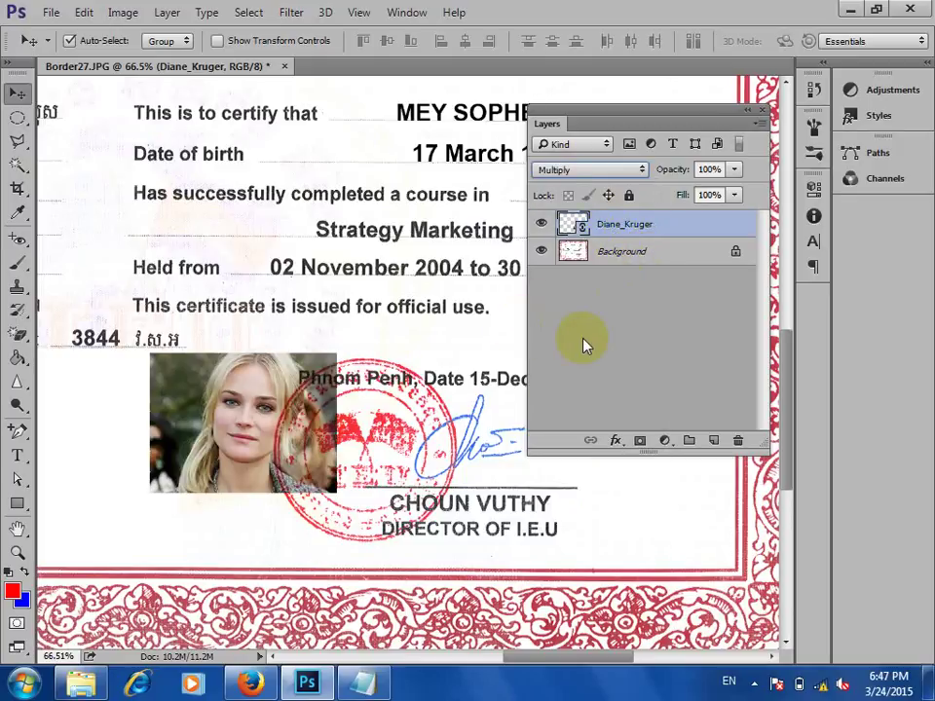
key(Down)
key(Down)
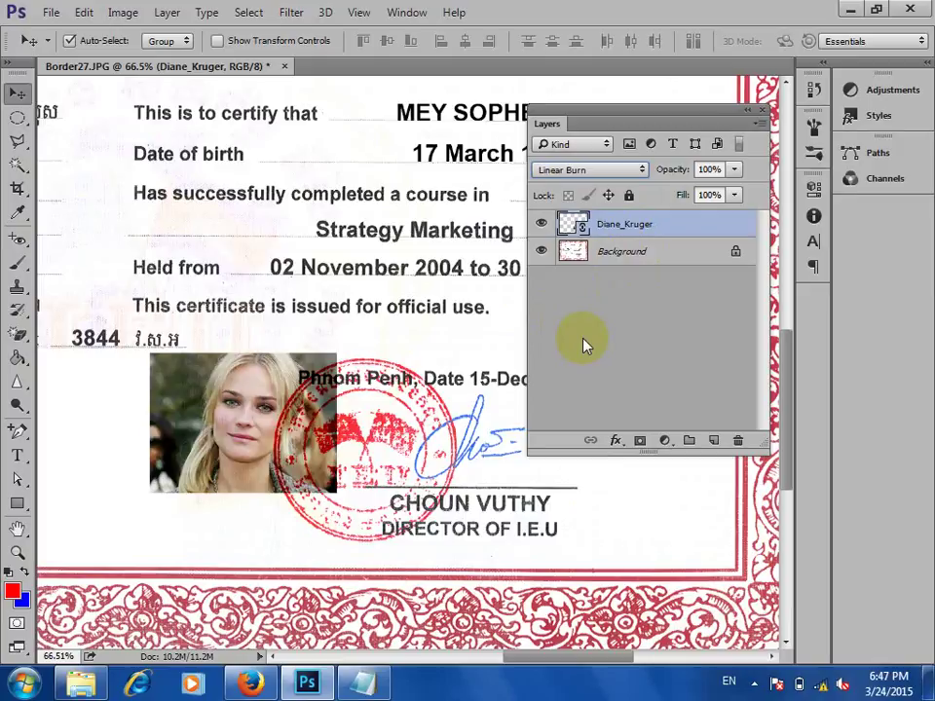
key(Down)
key(Down)
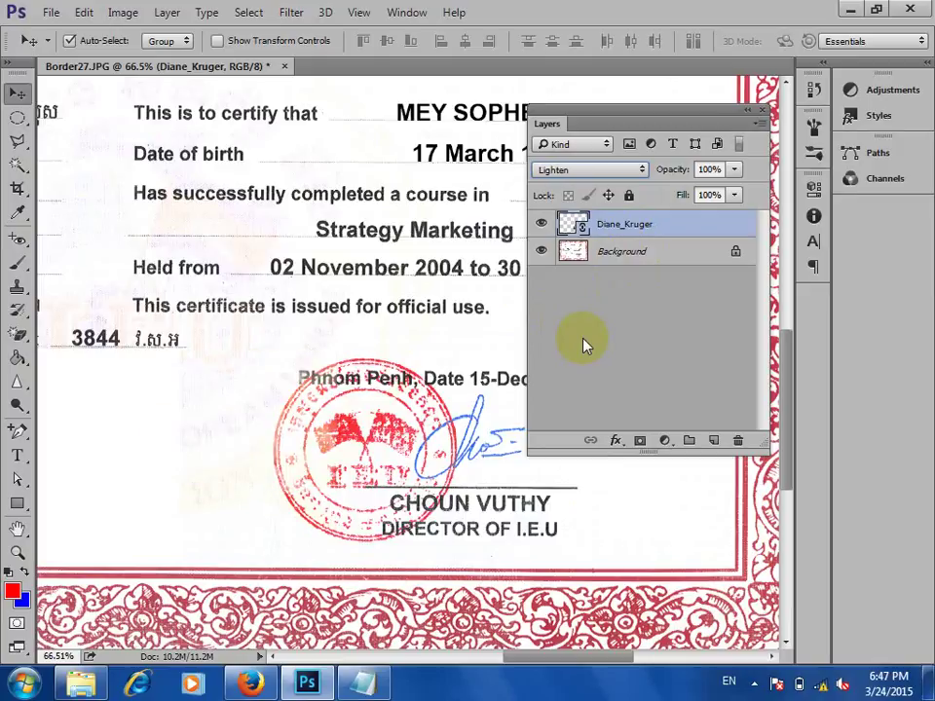
key(Down)
key(Down)
key(Down)
key(Down)
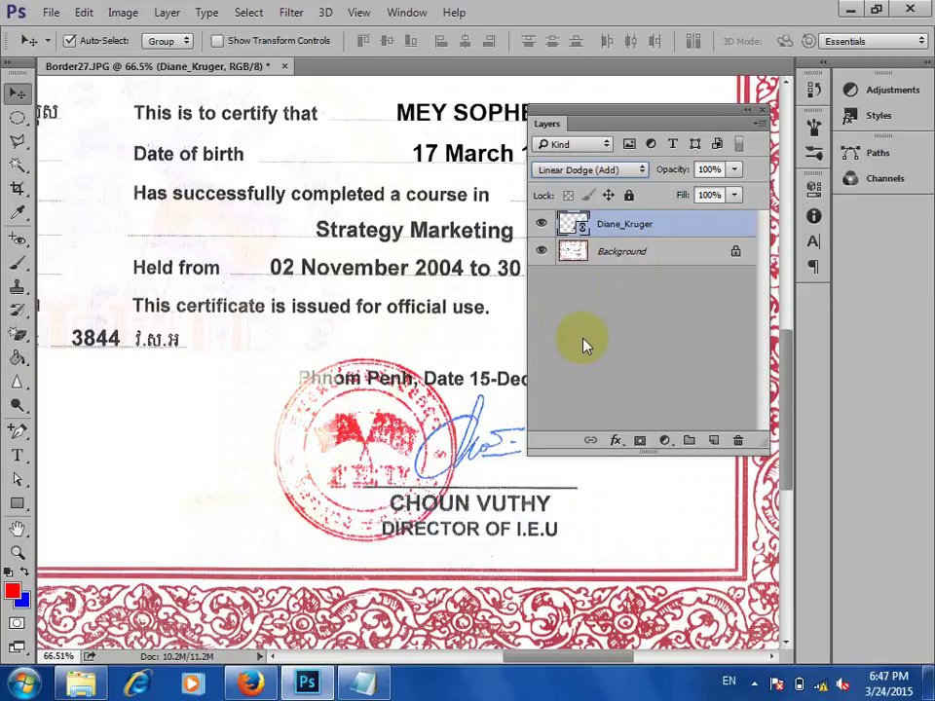
key(Down)
key(Down)
key(Down)
key(Down)
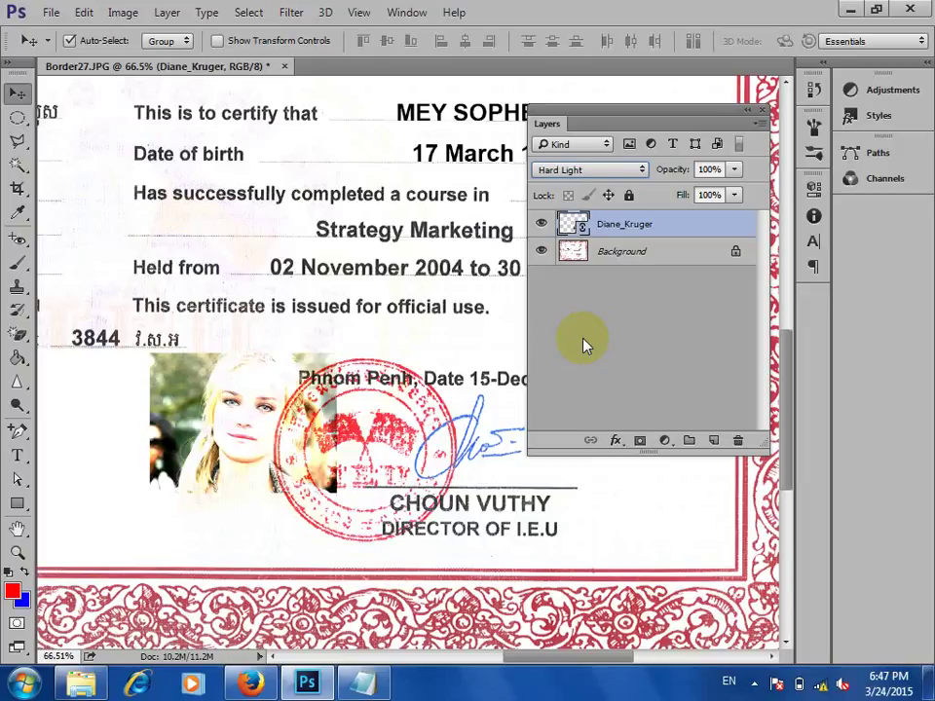
key(Down)
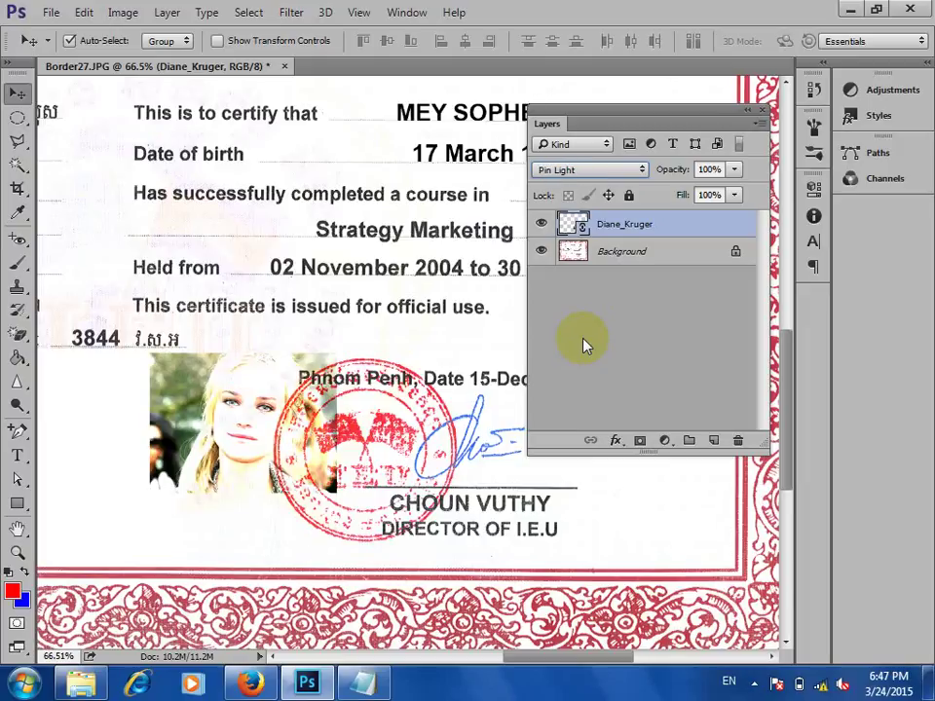
key(Down)
key(Down)
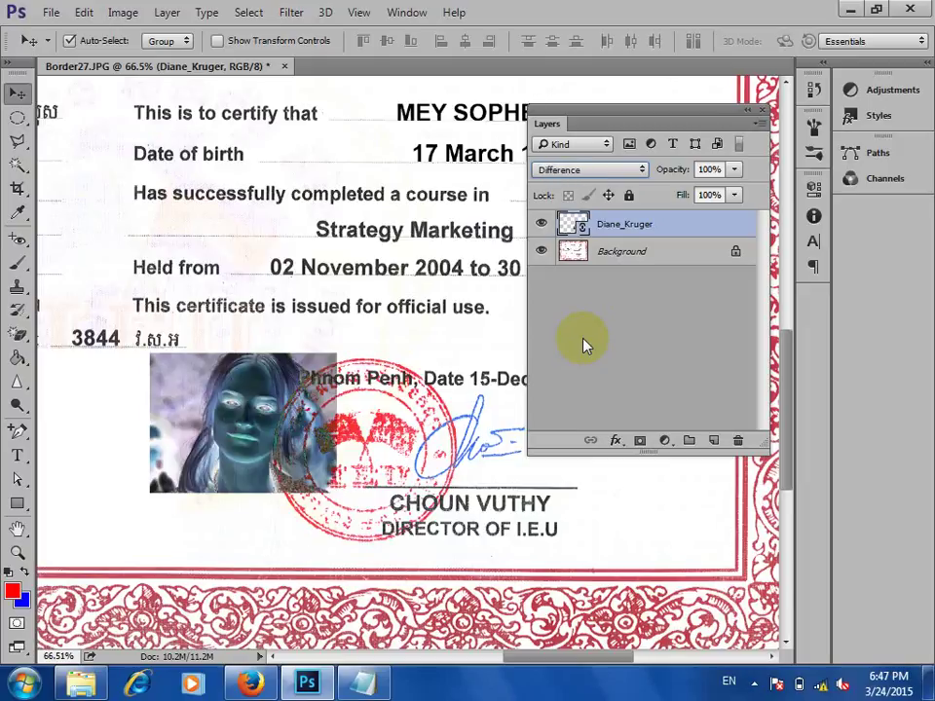
key(Down)
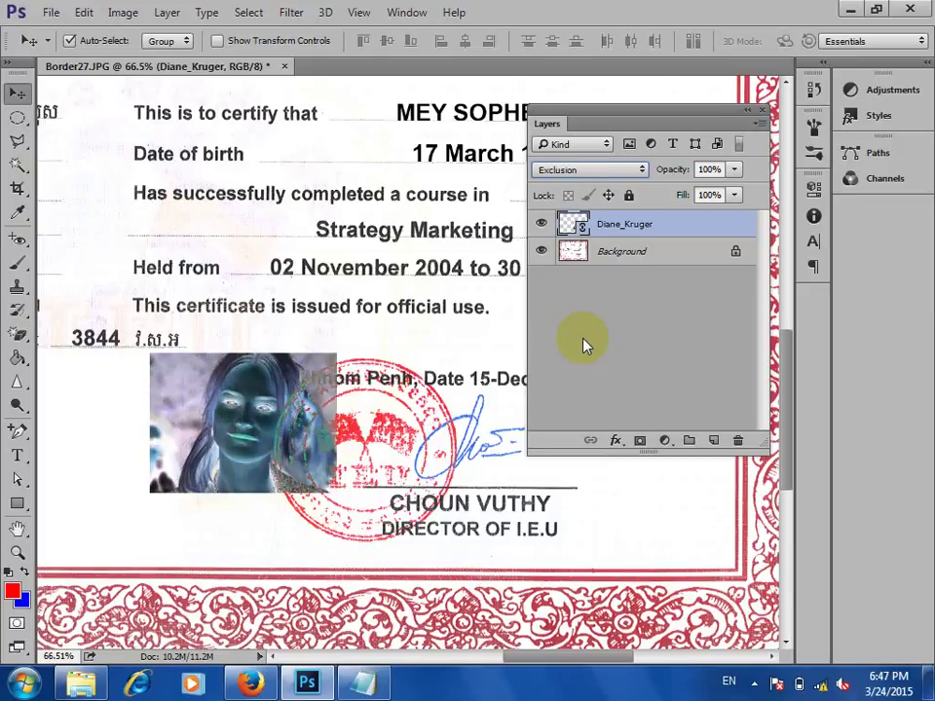
key(Down)
key(Down)
key(Down)
key(Down)
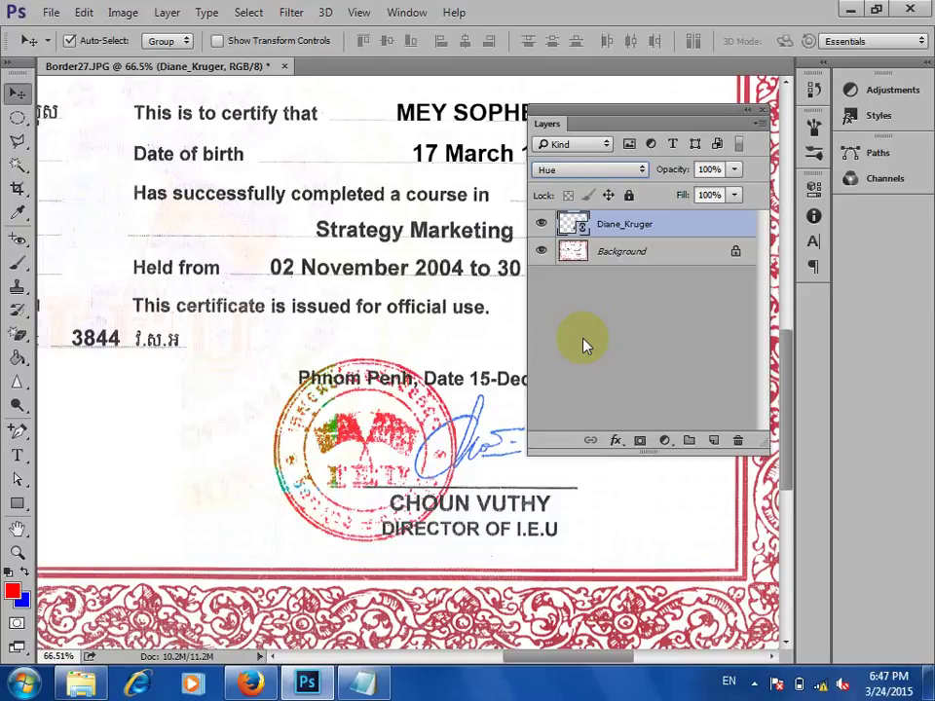
key(Down)
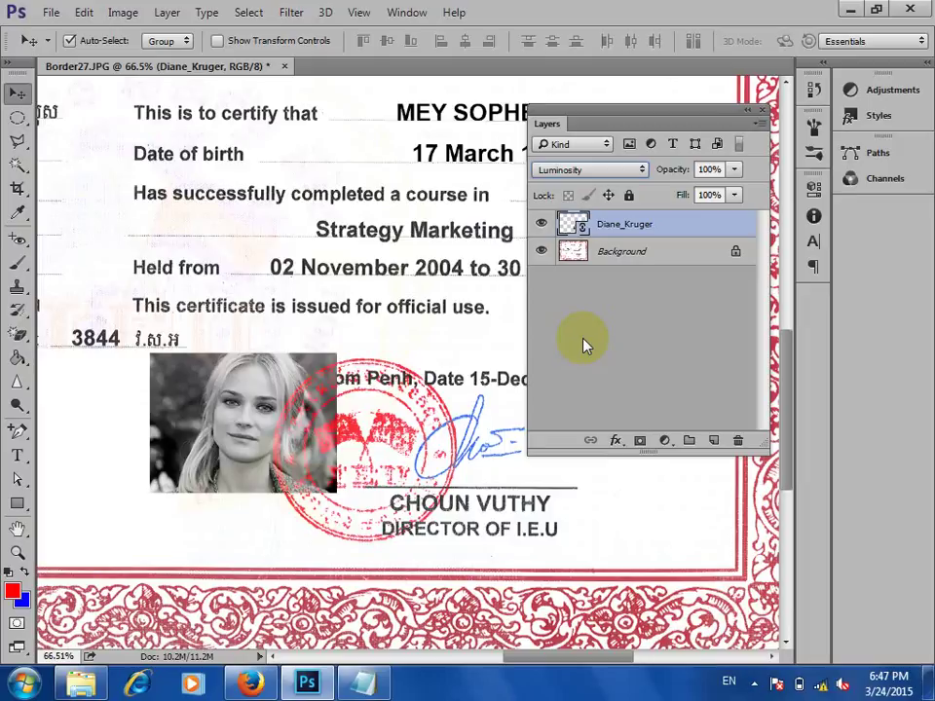
key(Up)
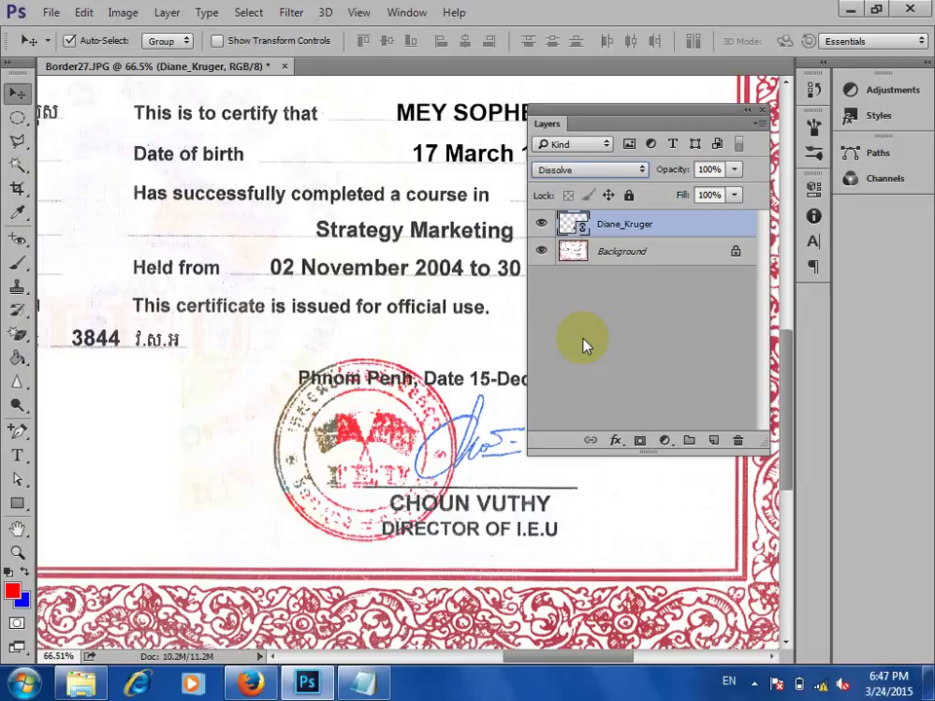
key(Up)
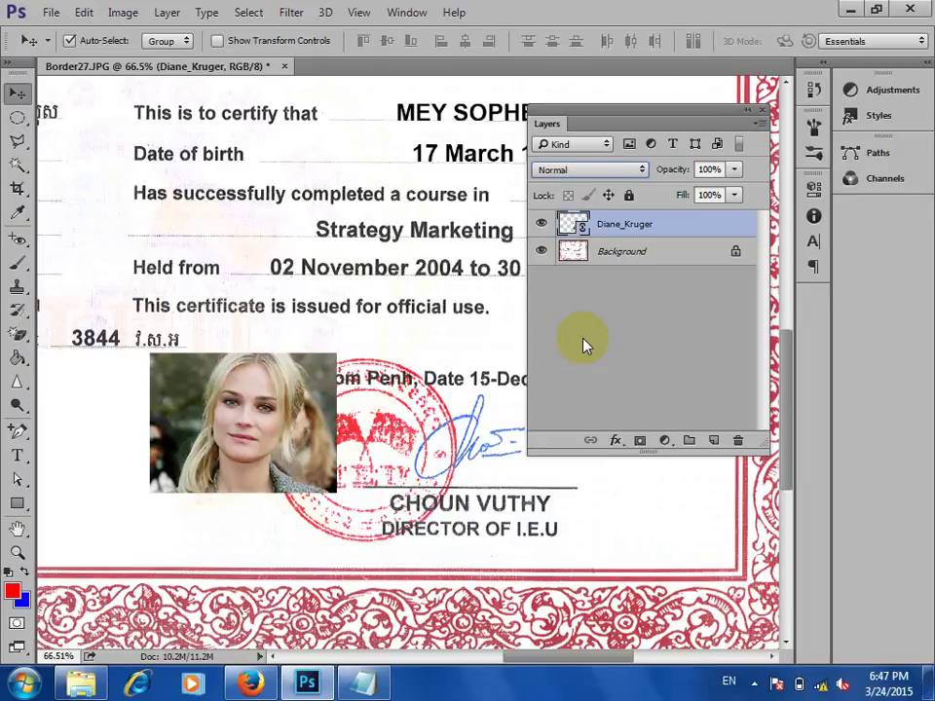
click(105, 184)
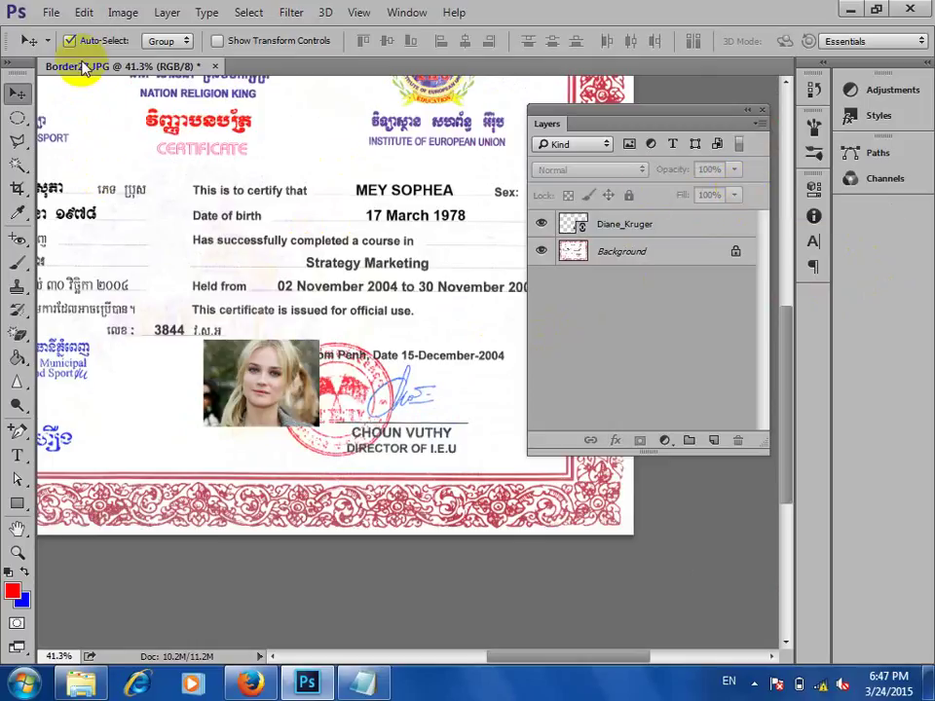
- Open 3-Mid-Term Exam.jpg from the IM-1 folder inside IM on the DATA (D:) drive
click(52, 12)
click(70, 50)
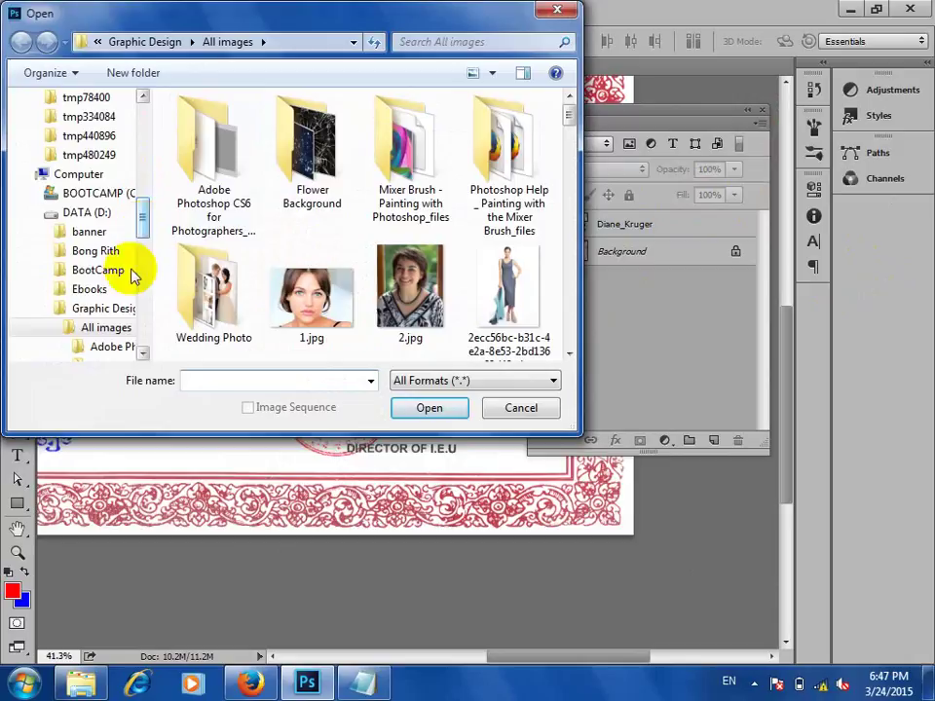
drag(144, 234, 142, 260)
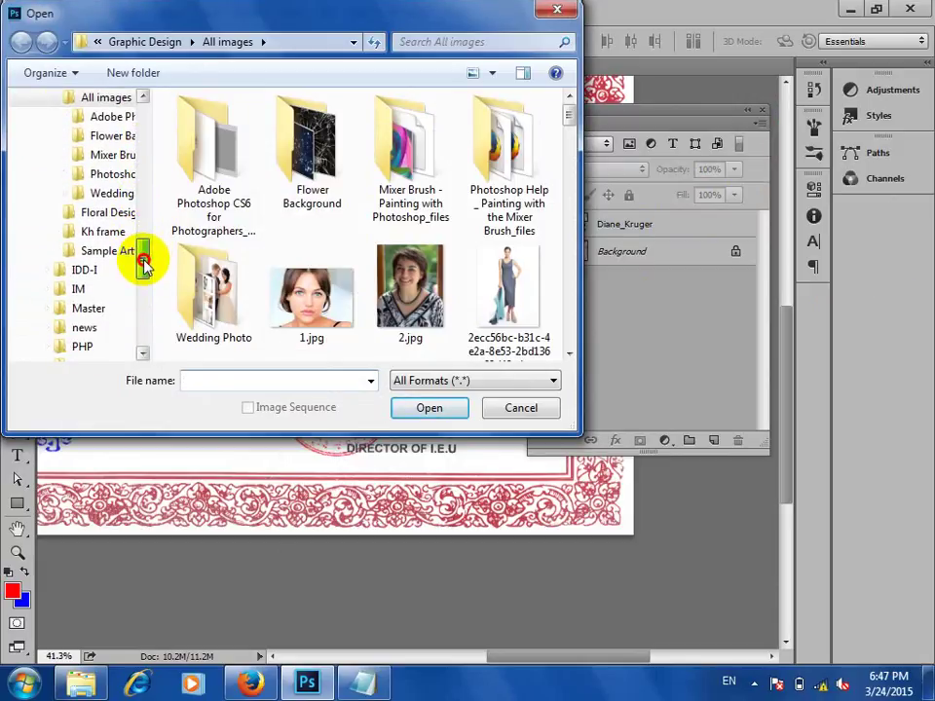
click(82, 290)
double_click(233, 245)
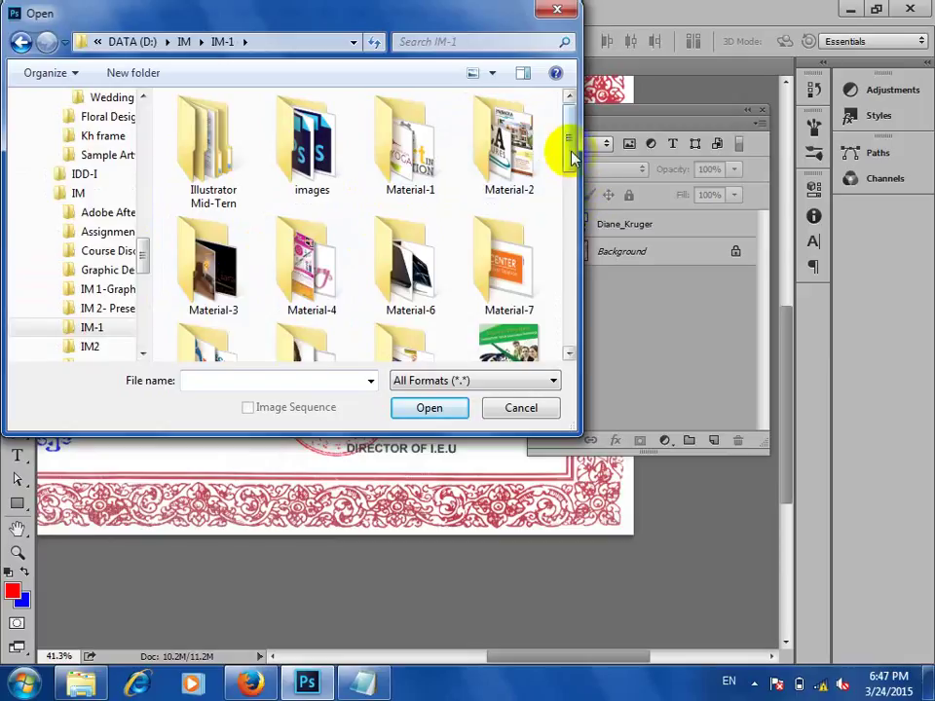
drag(565, 146, 585, 239)
click(539, 233)
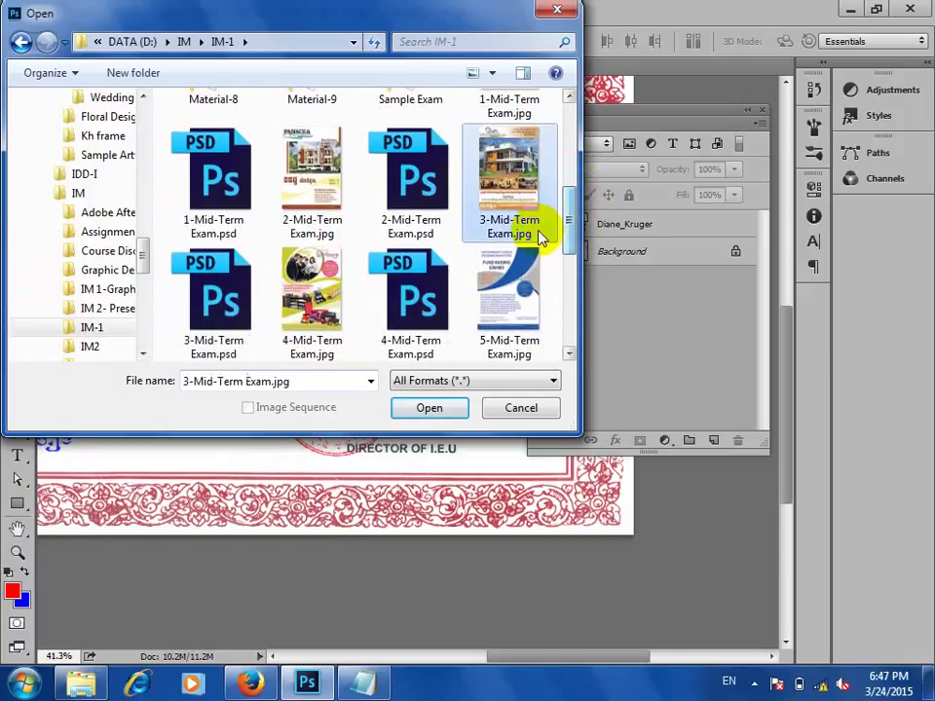
click(426, 409)
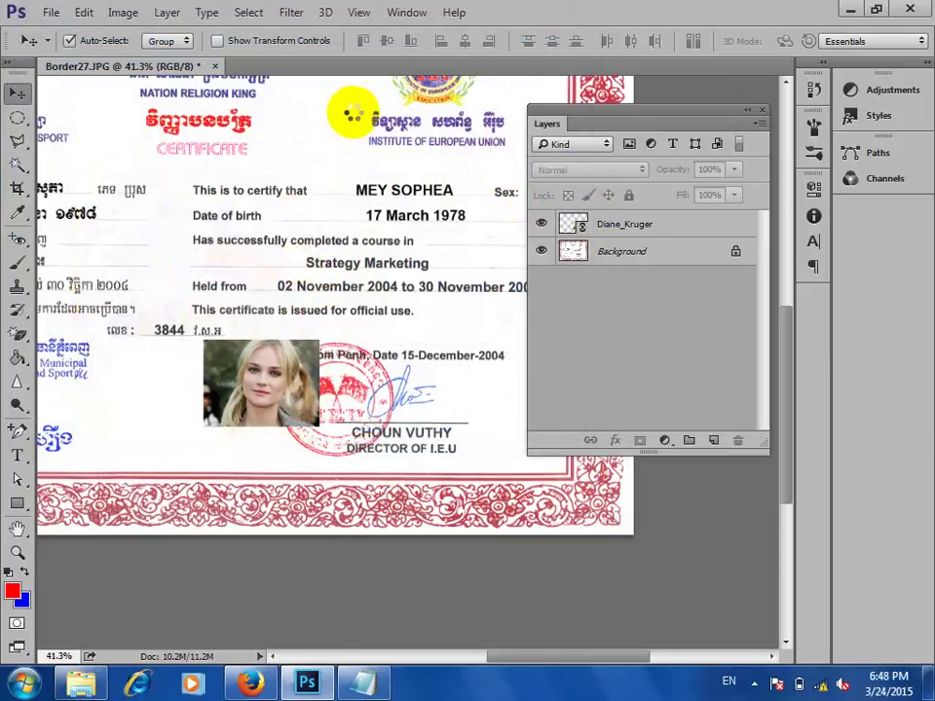
- Extend the flyer's canvas downward below the orange address banner with the Crop tool, moving the floating layer list off the artwork
scroll(476, 549, up, 2)
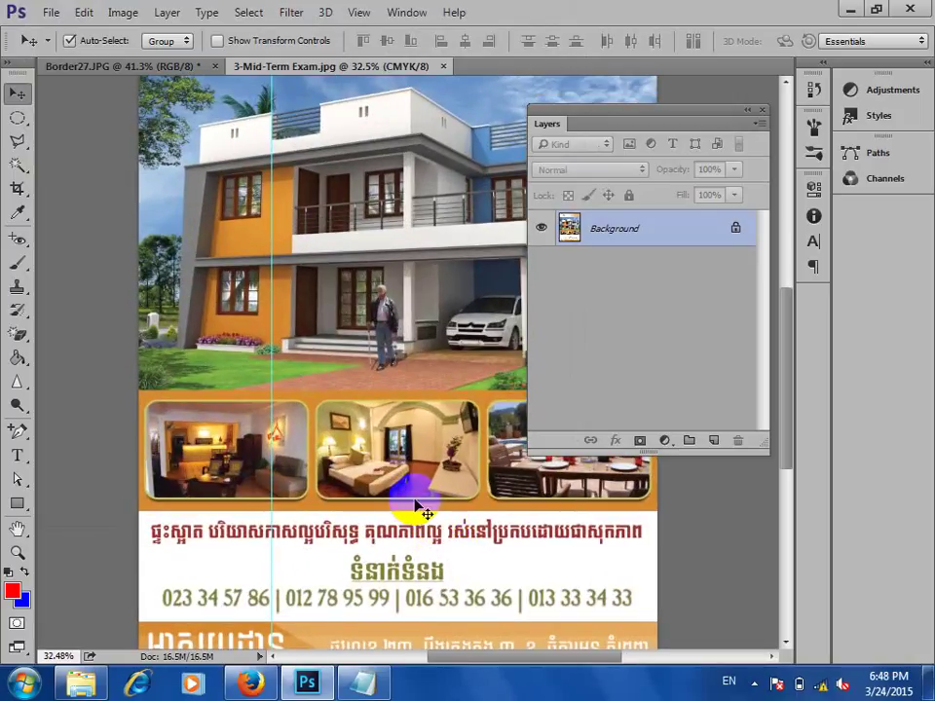
scroll(417, 512, up, 1)
scroll(428, 559, up, 1)
scroll(310, 192, down, 2)
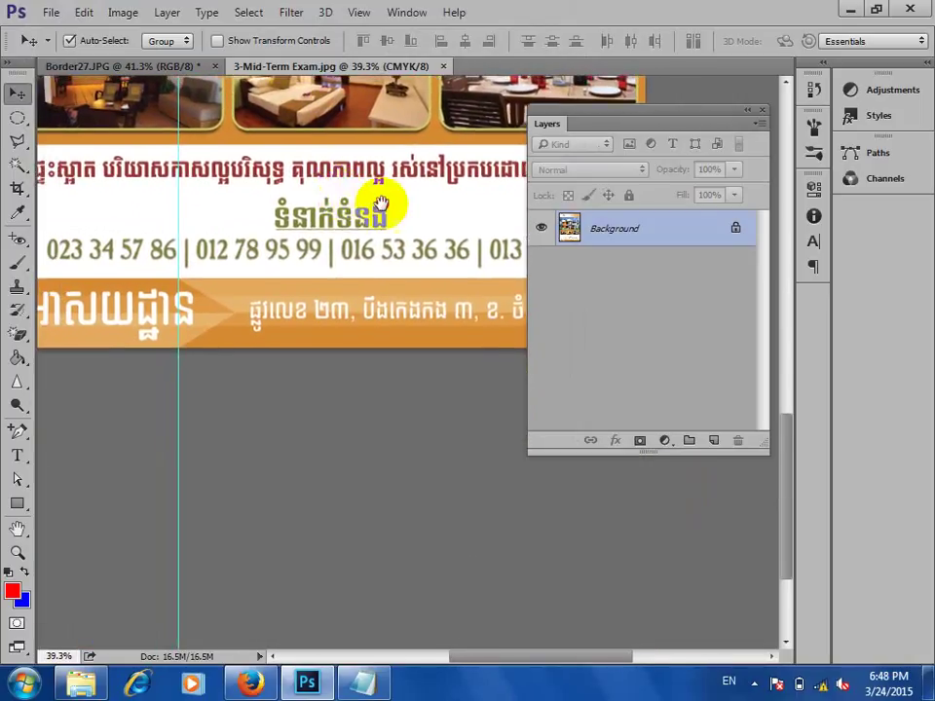
scroll(470, 371, up, 1)
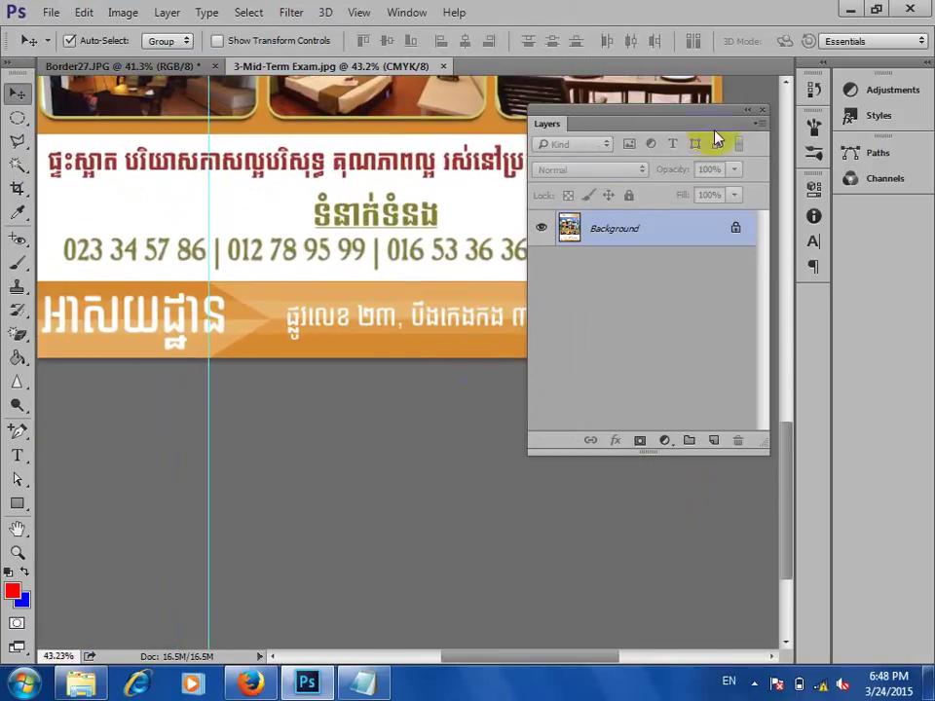
drag(676, 118, 756, 128)
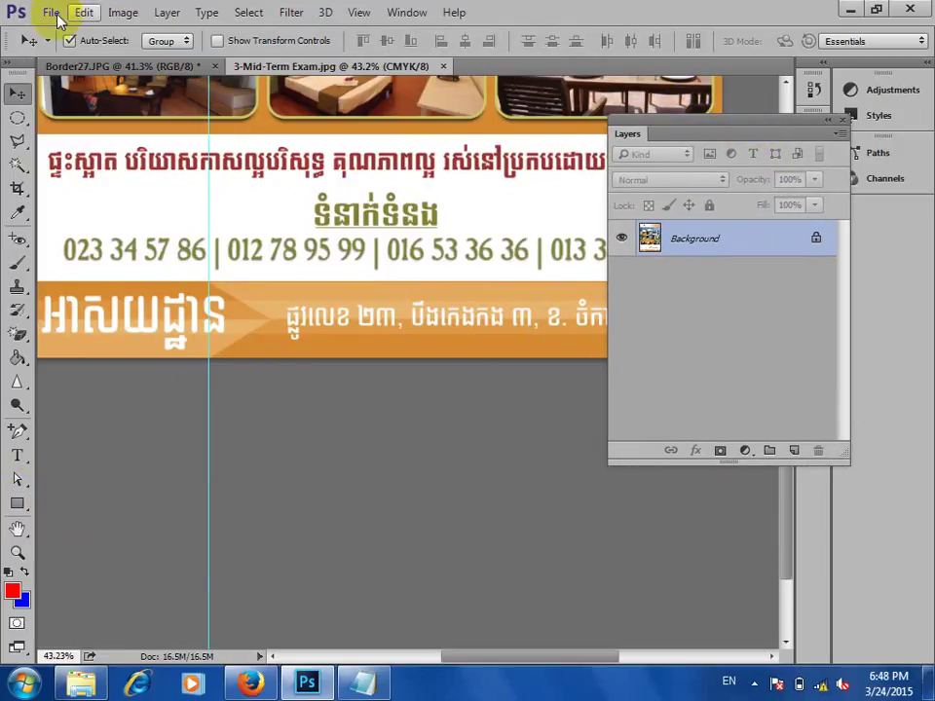
click(17, 189)
drag(373, 359, 378, 419)
key(Return)
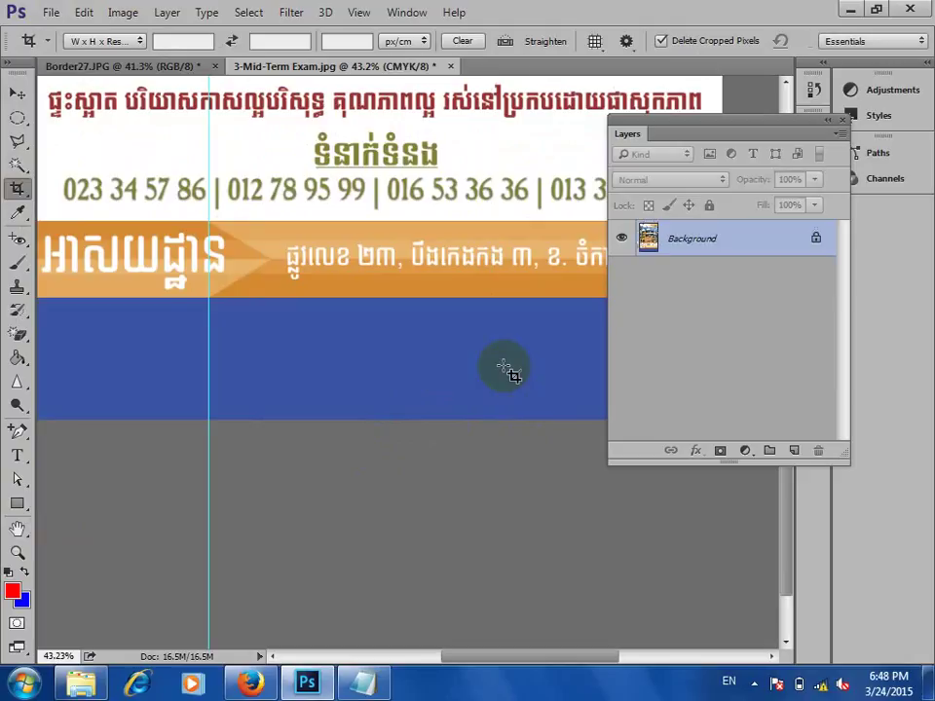
- Make a full-width rectangular selection inside the blue area added below the address banner
scroll(149, 292, down, 2)
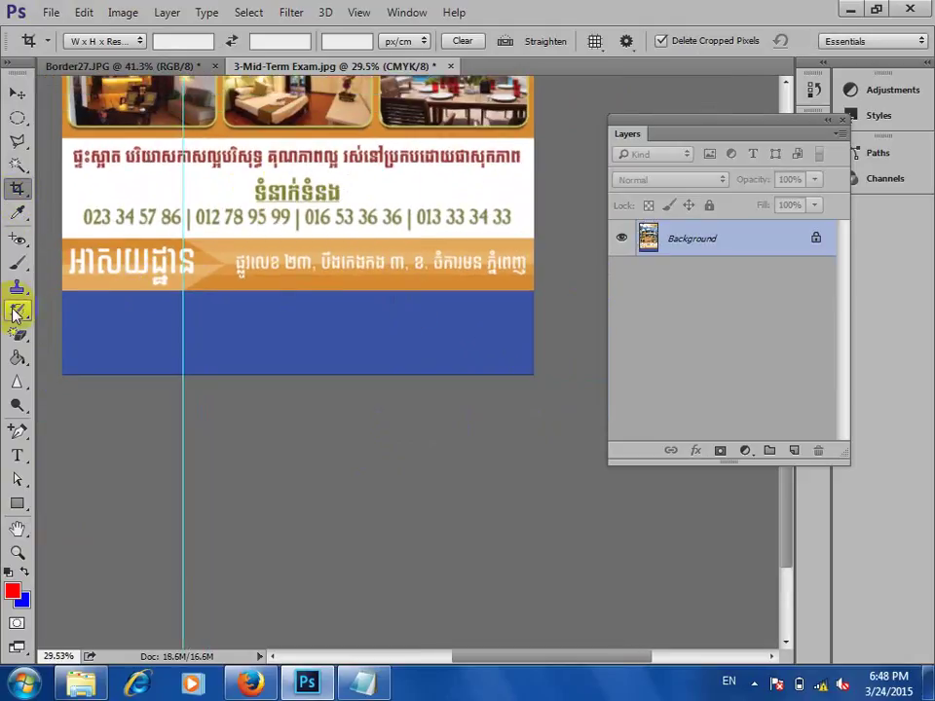
drag(15, 121, 107, 113)
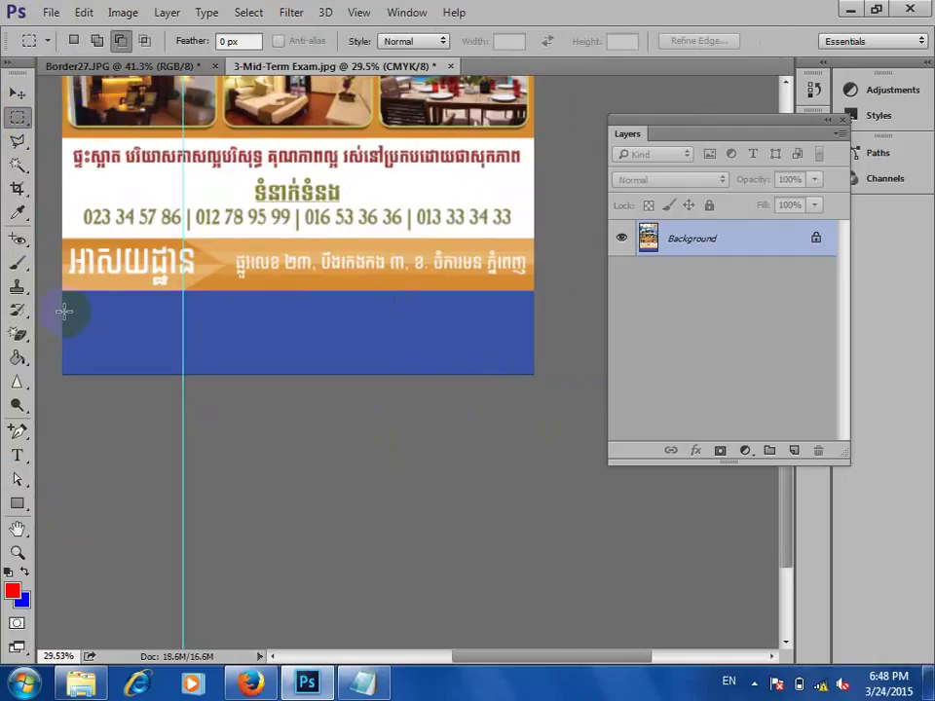
drag(345, 362, 543, 354)
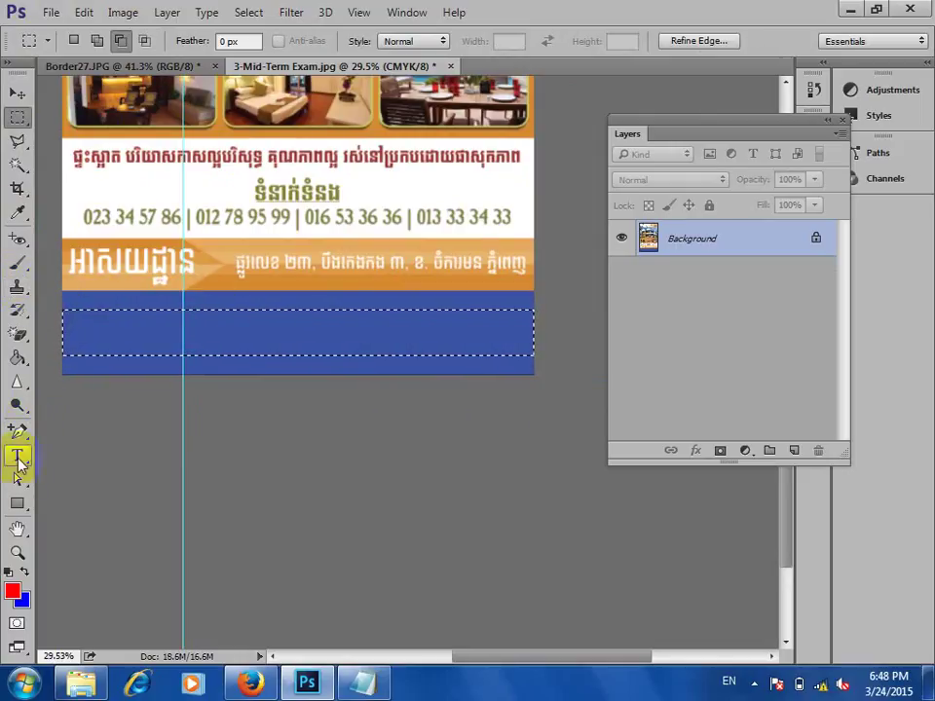
- Fill the selected strip on a new layer with the dark orange sampled from the address banner, and deselect
click(12, 217)
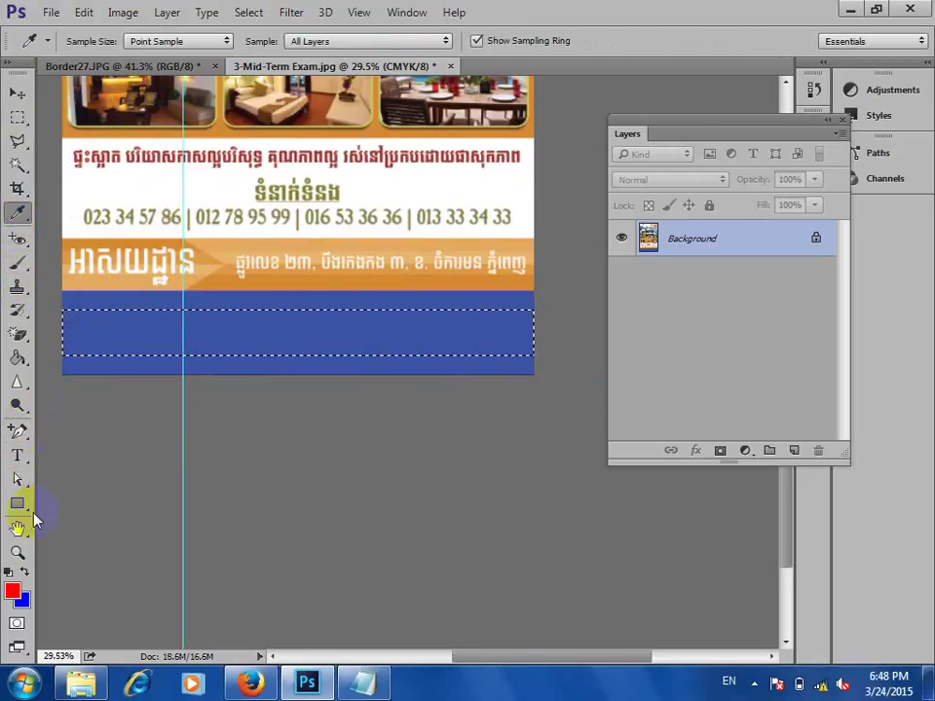
click(71, 286)
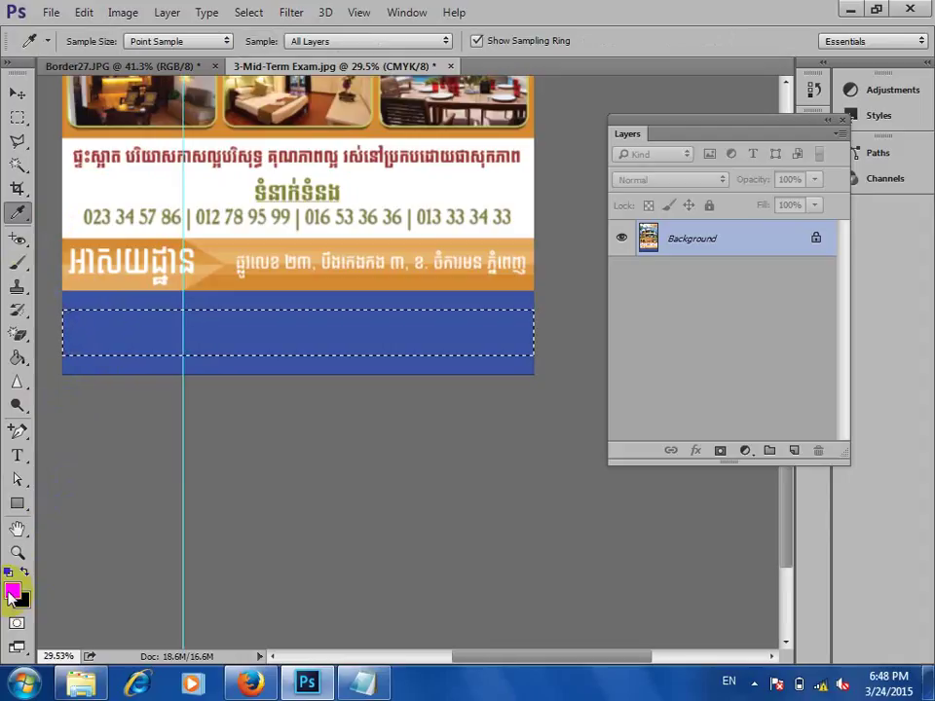
click(11, 593)
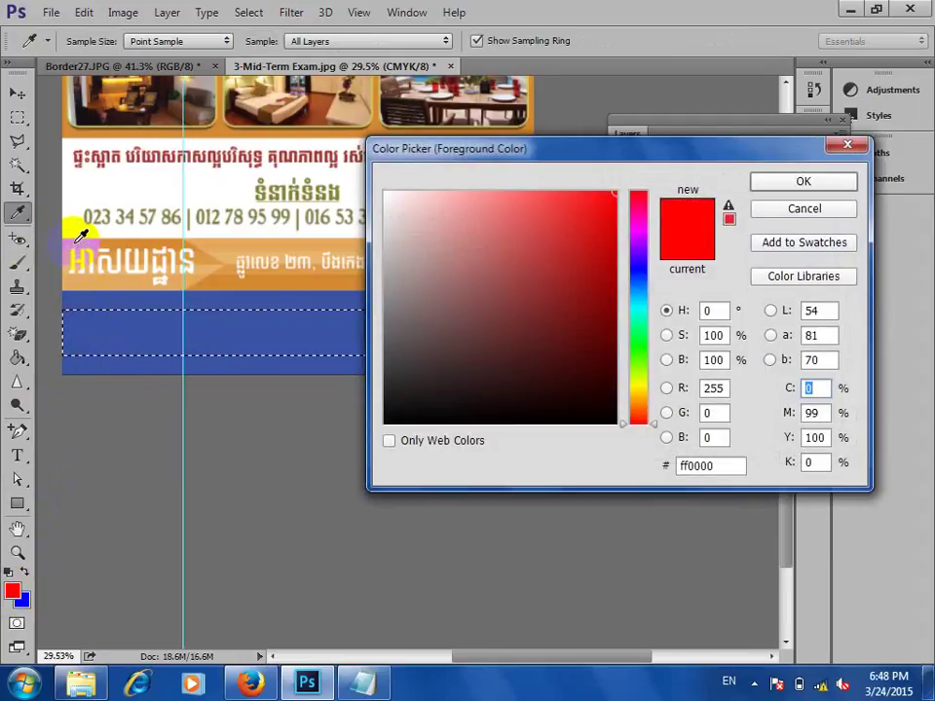
click(80, 234)
click(803, 181)
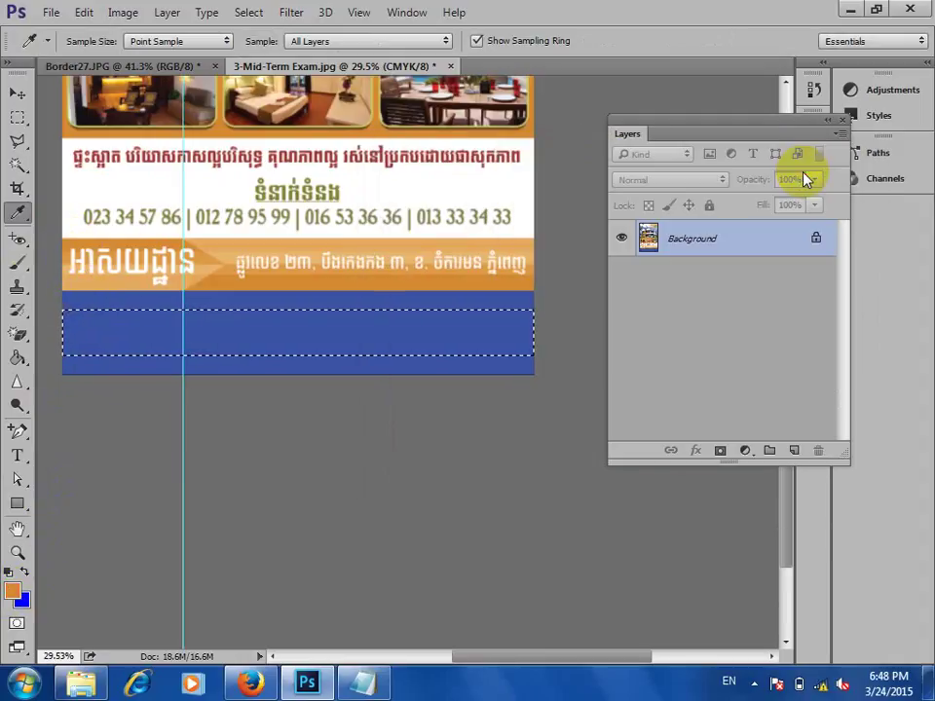
click(795, 451)
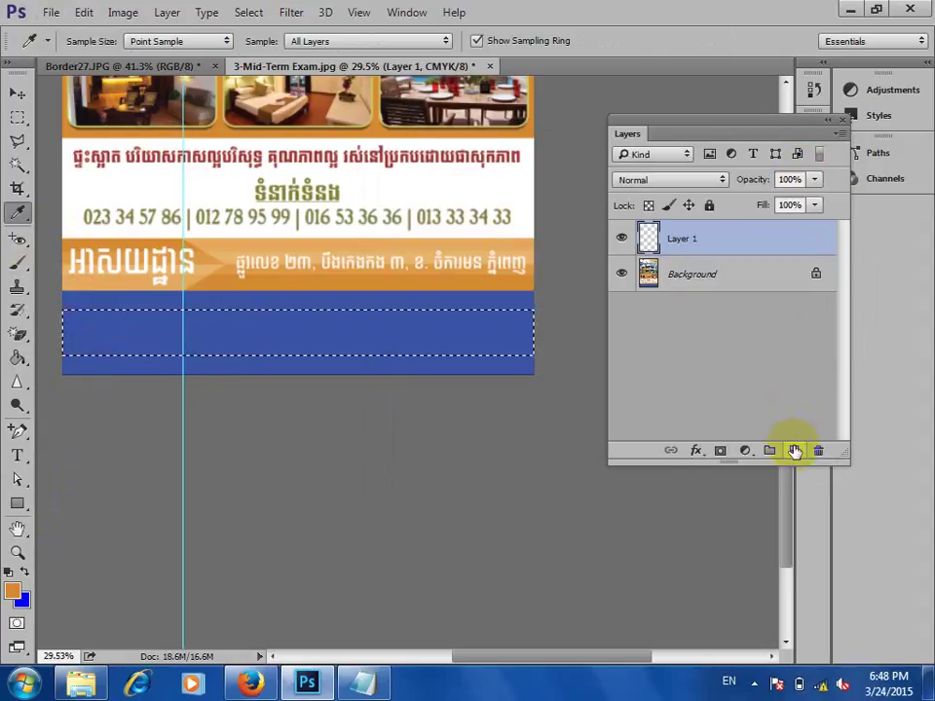
key(alt+BackSpace)
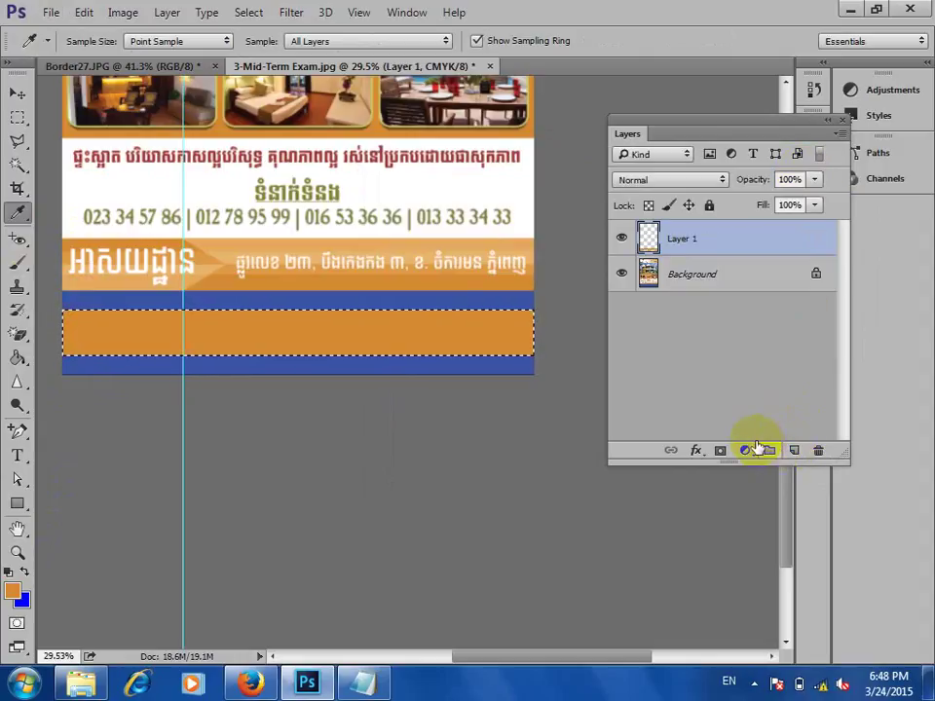
key(ctrl+d)
- Draw a rectangle path about 1566 × 84 px over the upper half of the new orange strip, starting at the vertical guide
scroll(217, 285, up, 3)
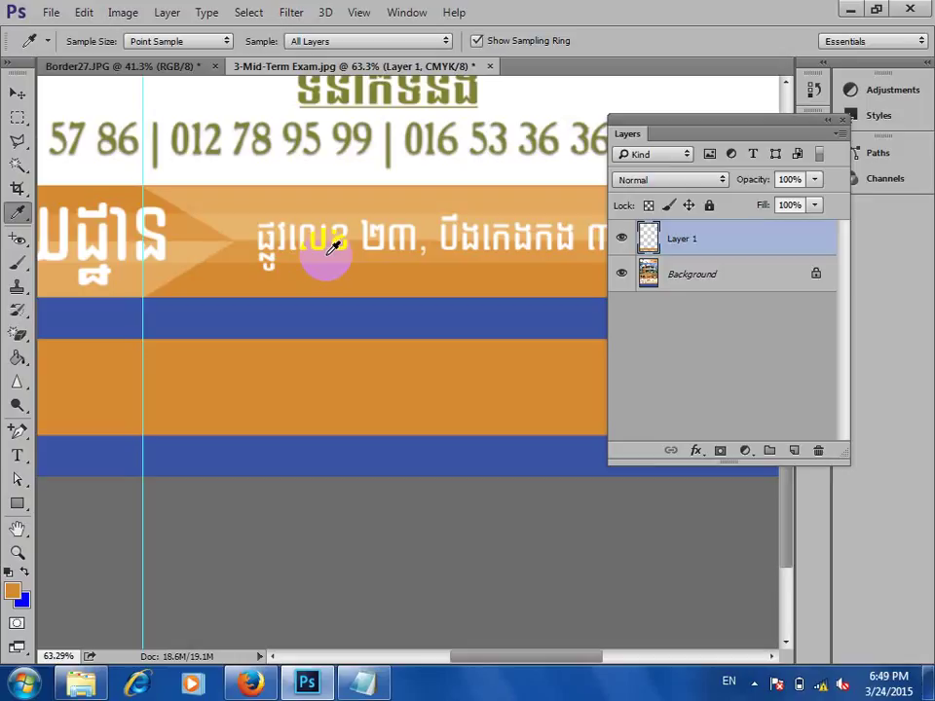
scroll(215, 365, down, 3)
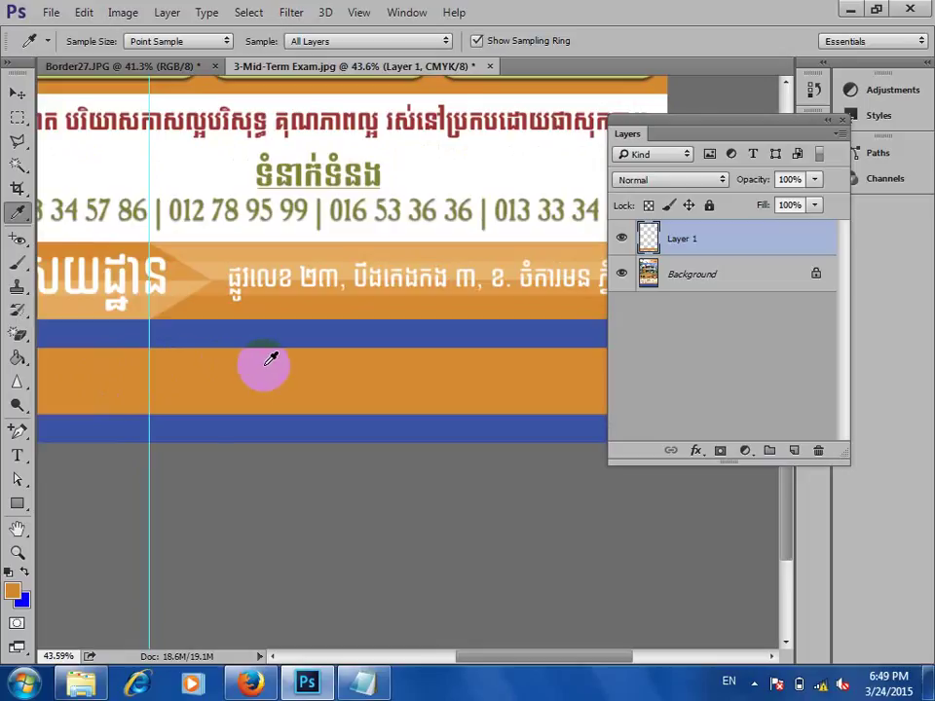
scroll(253, 336, up, 1)
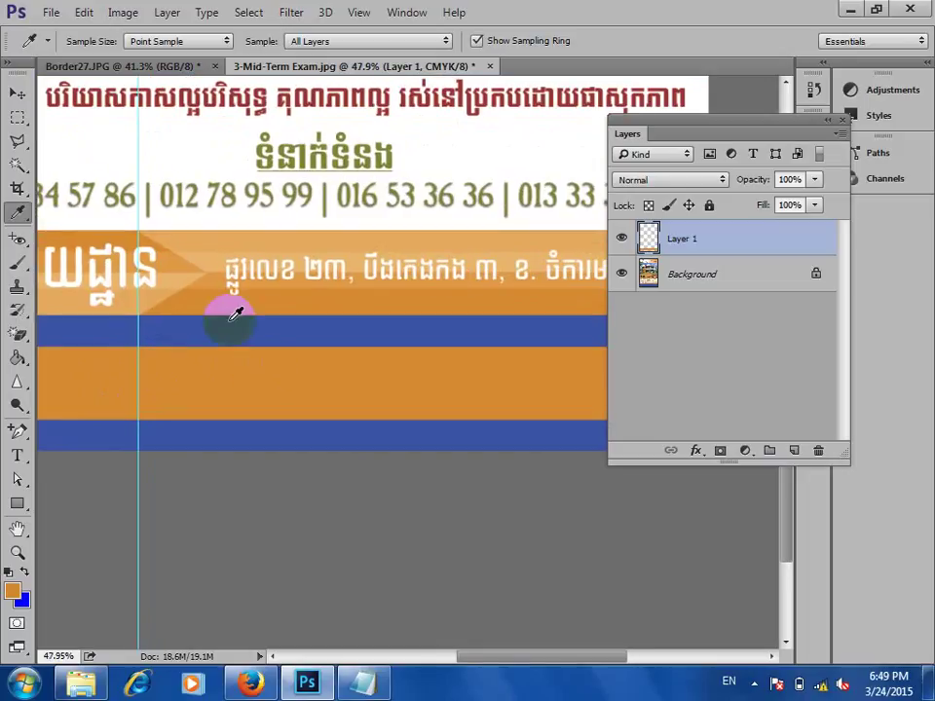
click(18, 503)
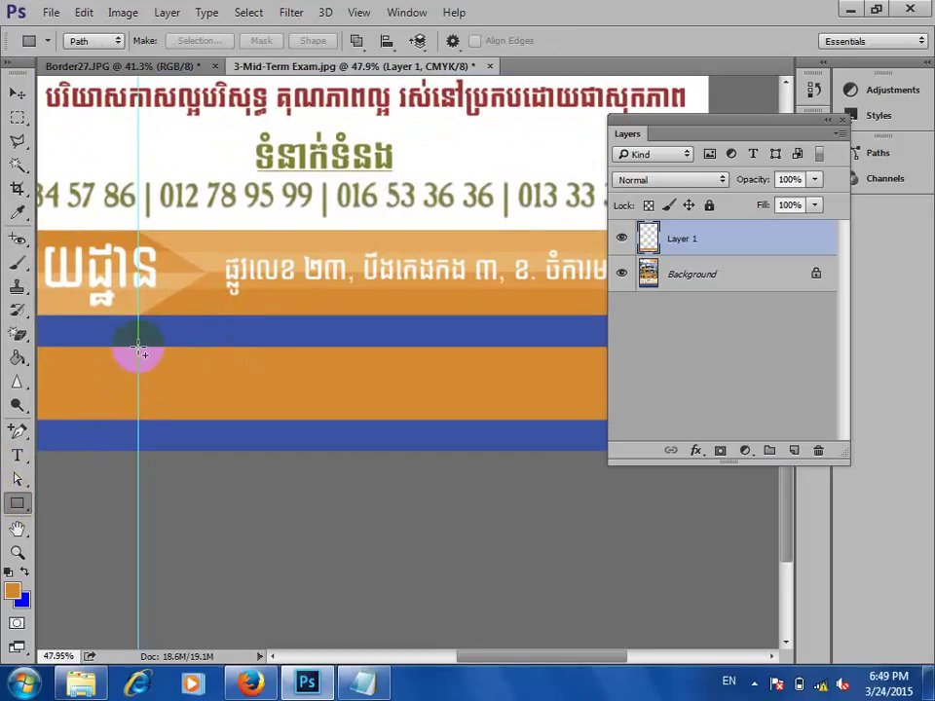
drag(138, 350, 521, 382)
scroll(371, 365, left, 6)
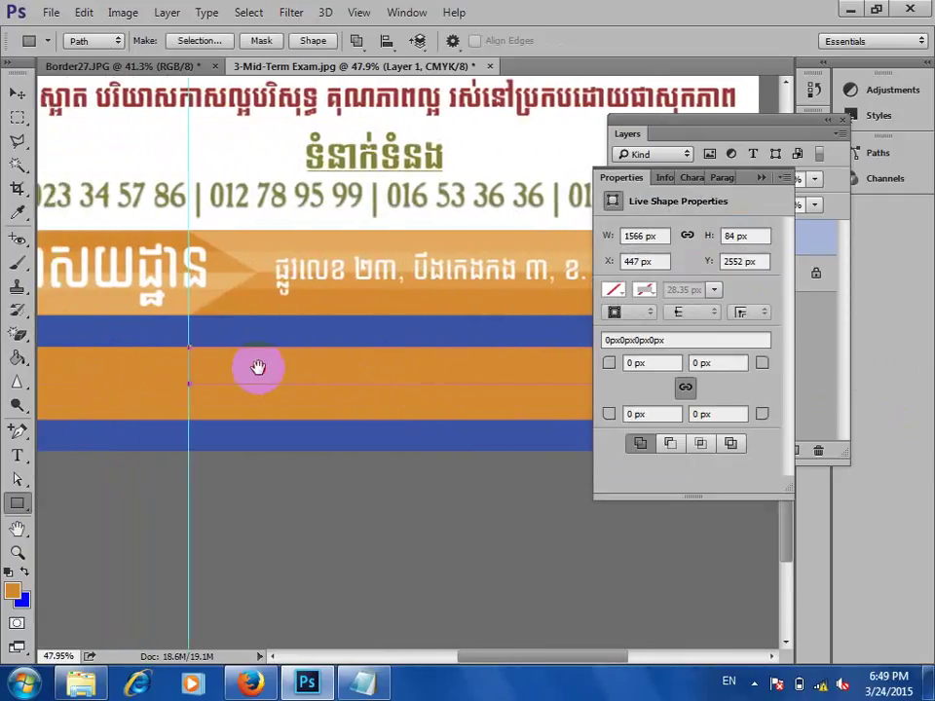
- Move the rectangle path's lower-left anchor point inward along its bottom edge so that the left end slants like the banner above
scroll(208, 357, up, 5)
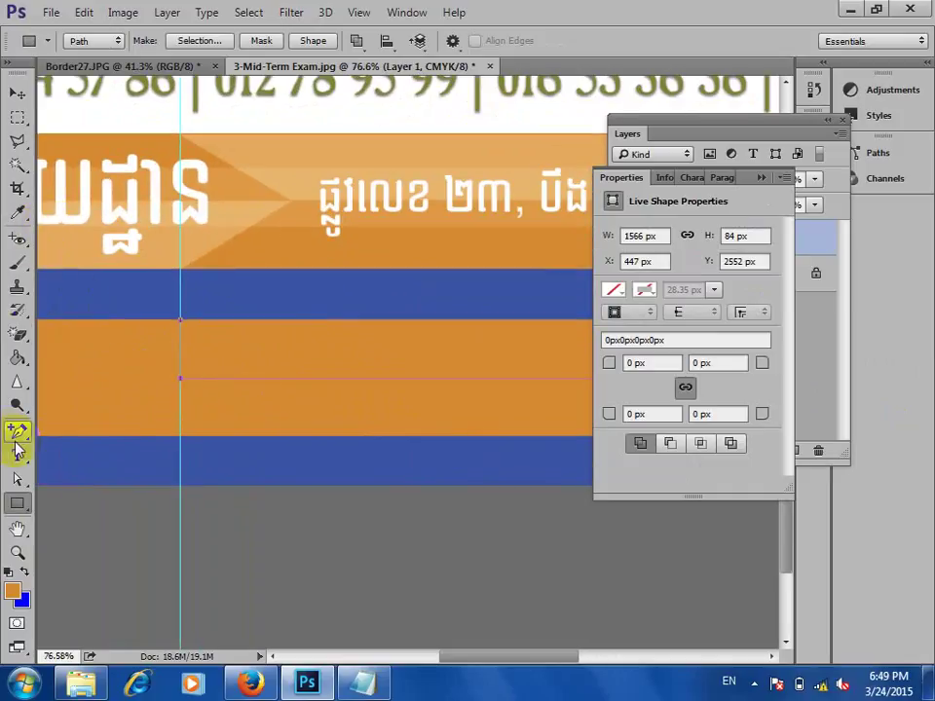
click(18, 478)
click(201, 390)
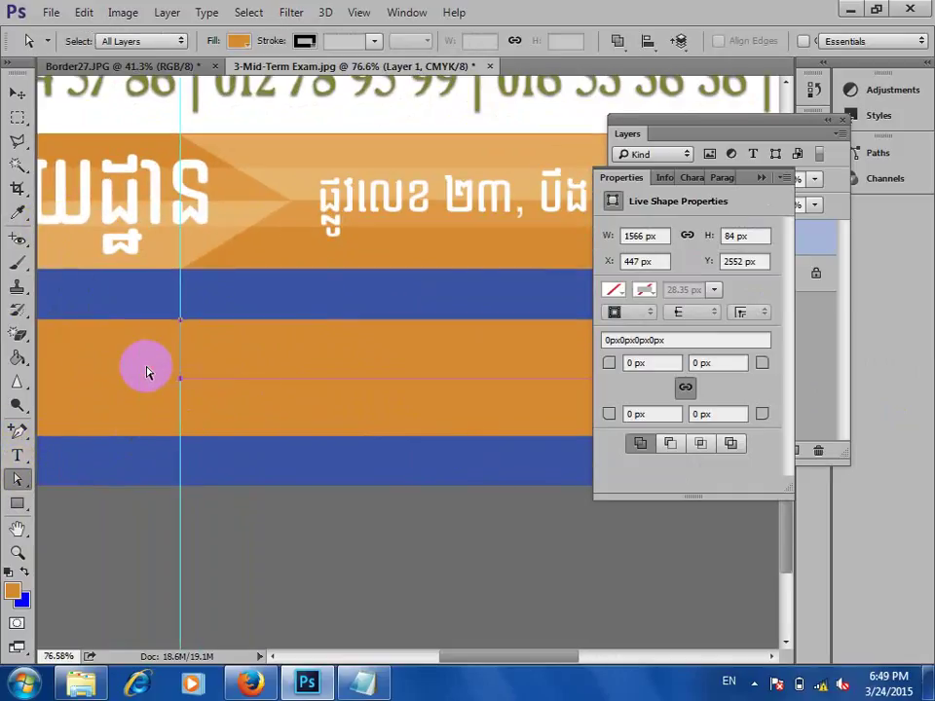
drag(185, 383, 269, 387)
click(185, 371)
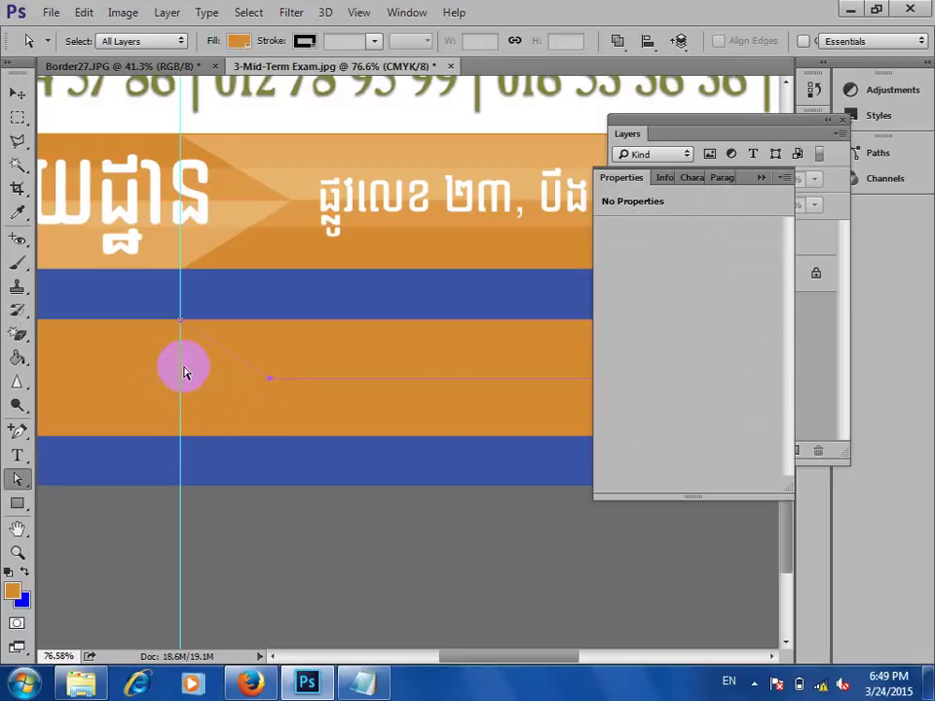
- Convert the slanted path into a selection
right_click(262, 346)
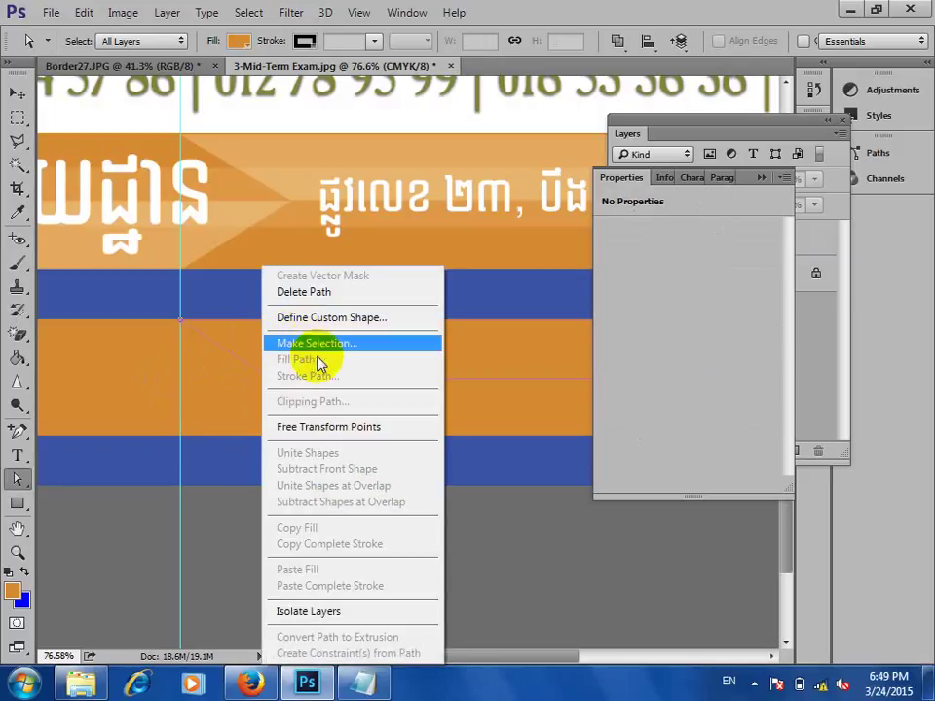
click(327, 341)
click(790, 232)
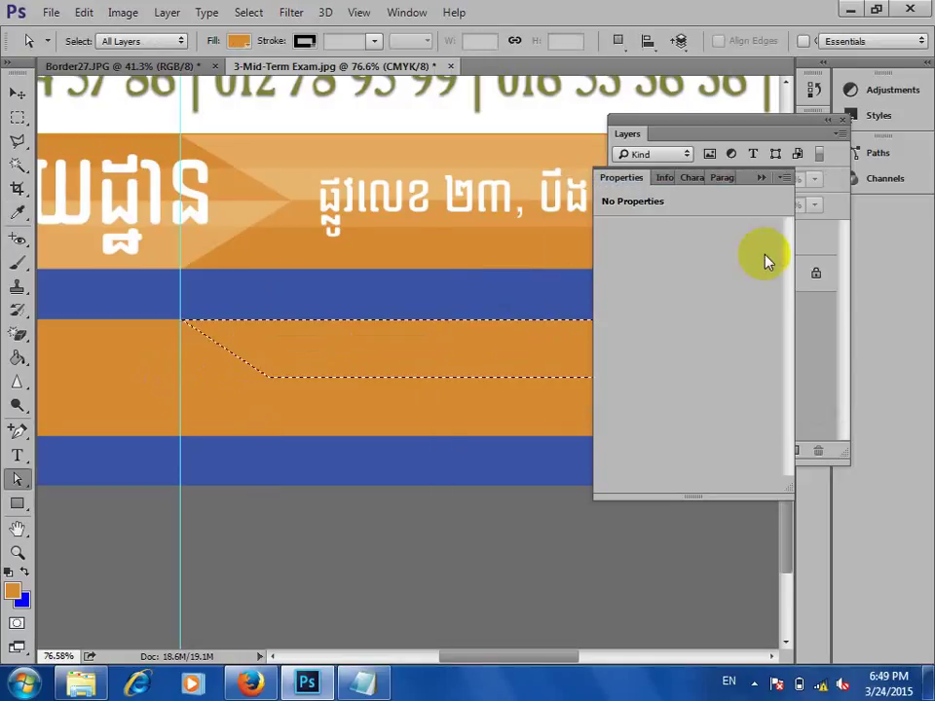
- Fill the slanted selection on a new layer with bright orange ff8a00, and deselect
click(758, 180)
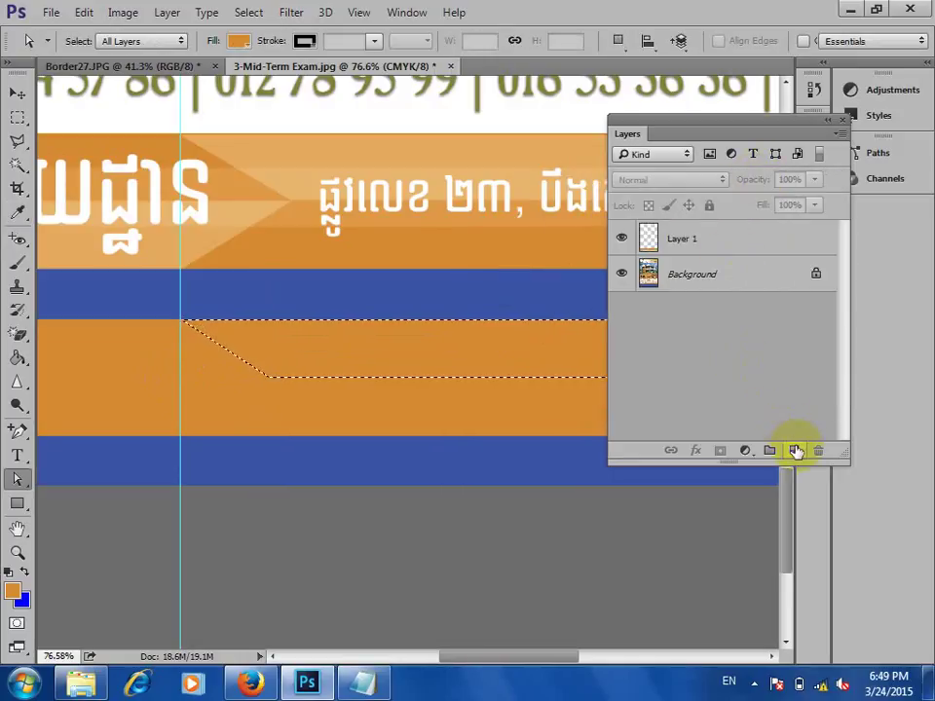
click(794, 450)
click(13, 594)
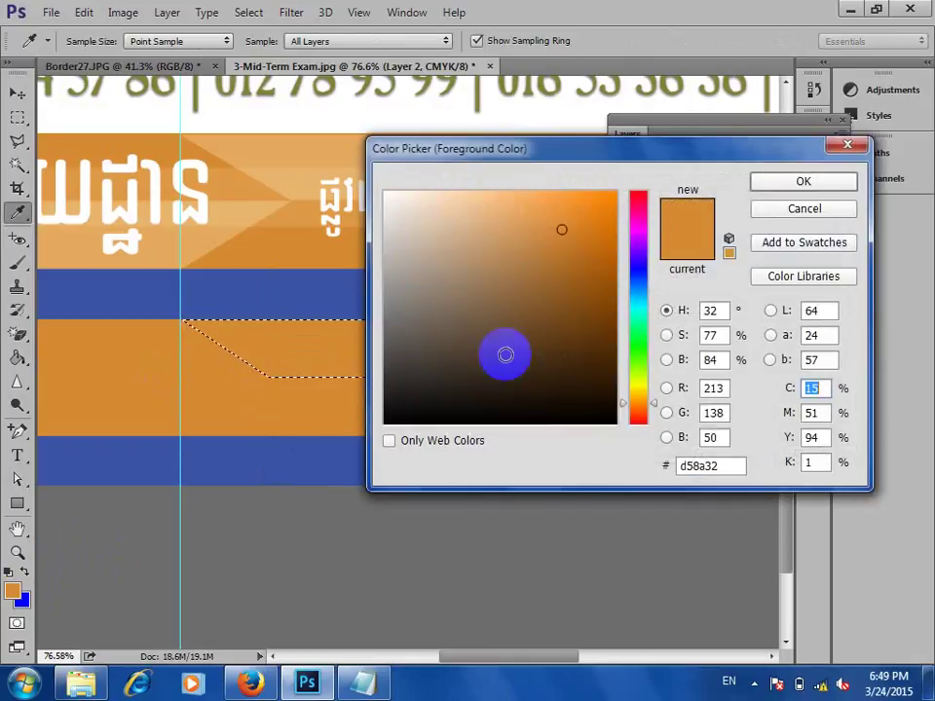
drag(595, 224, 629, 157)
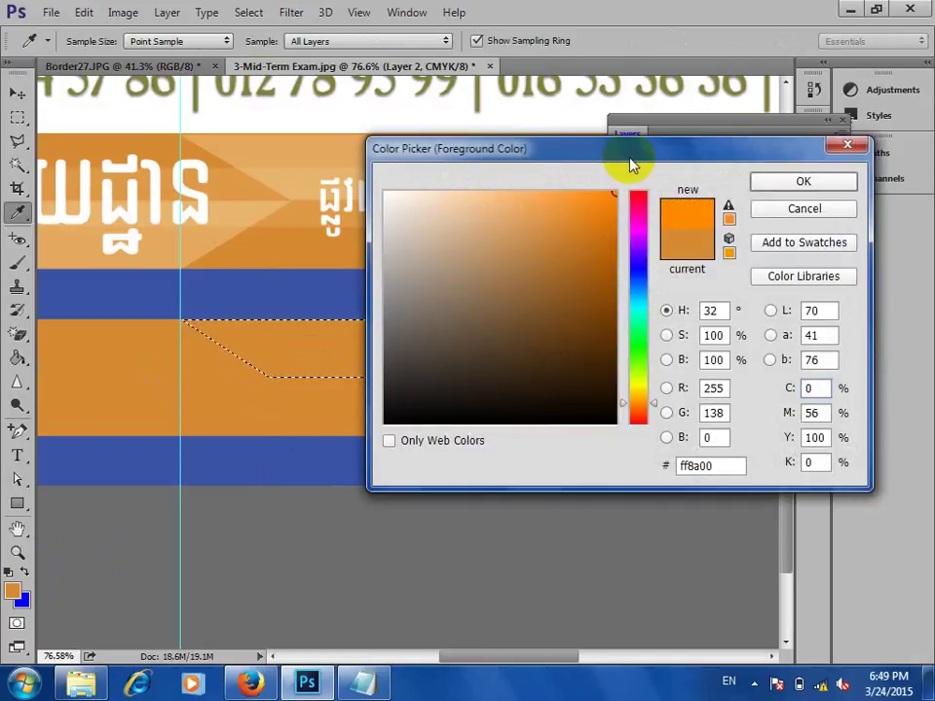
click(835, 183)
key(a)
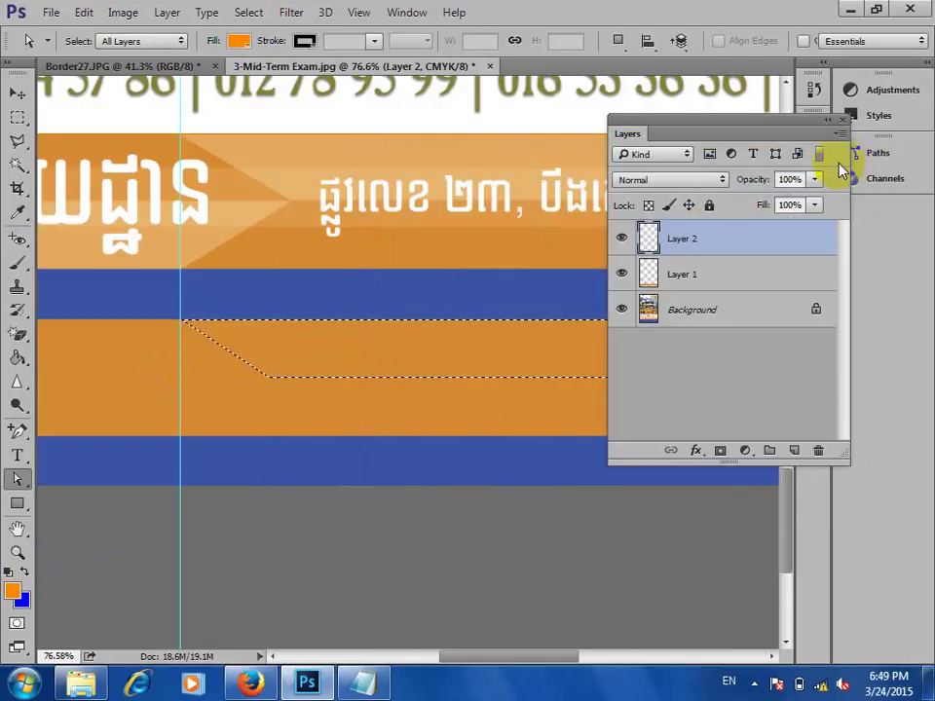
key(alt+BackSpace)
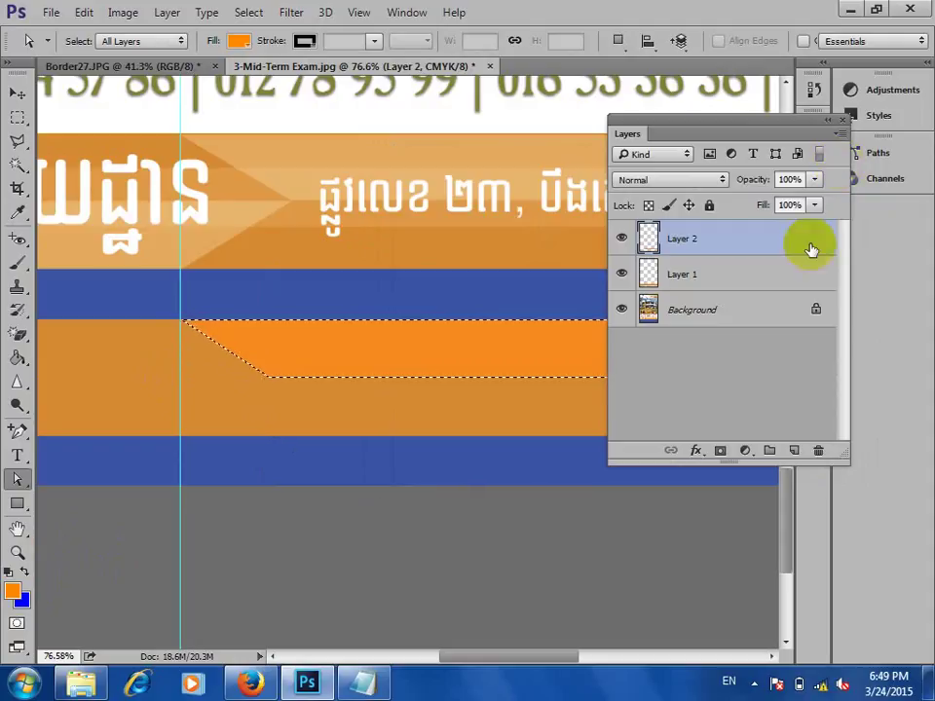
click(476, 341)
key(ctrl+d)
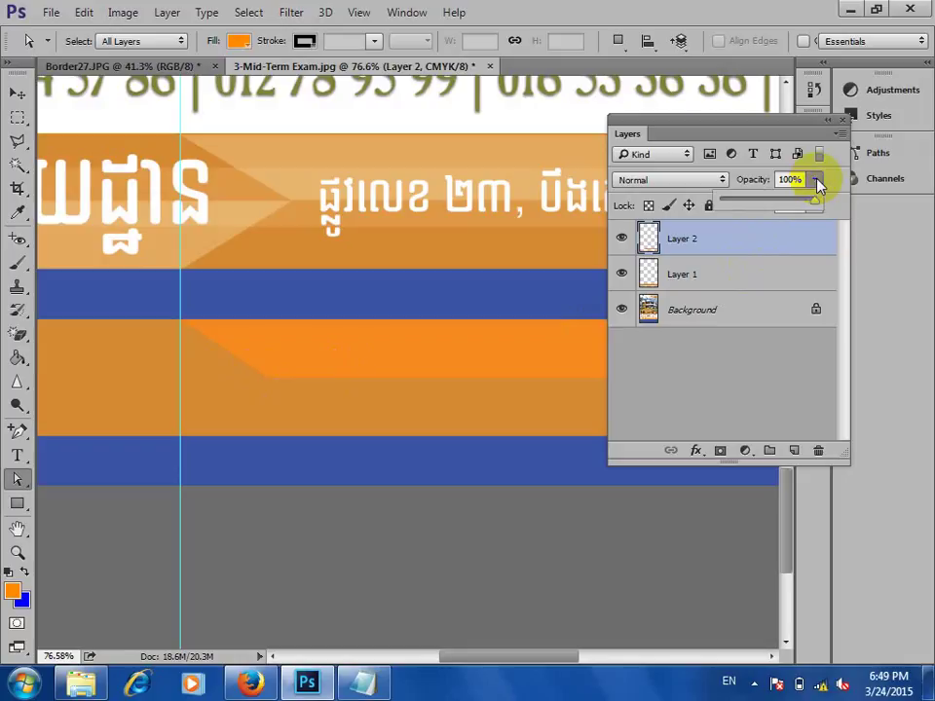
- Lower the opacity of Layer 2, the slanted bright orange shape, to 57%
click(819, 182)
mouse_move(809, 201)
mouse_down()
mouse_move(764, 204)
mouse_move(776, 210)
mouse_up()
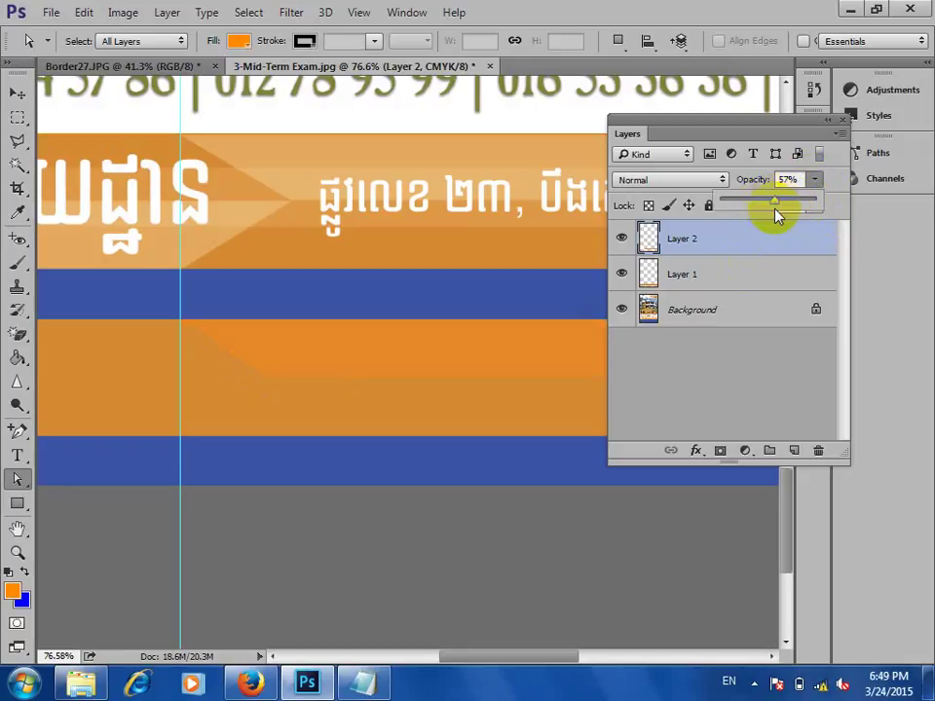
click(250, 314)
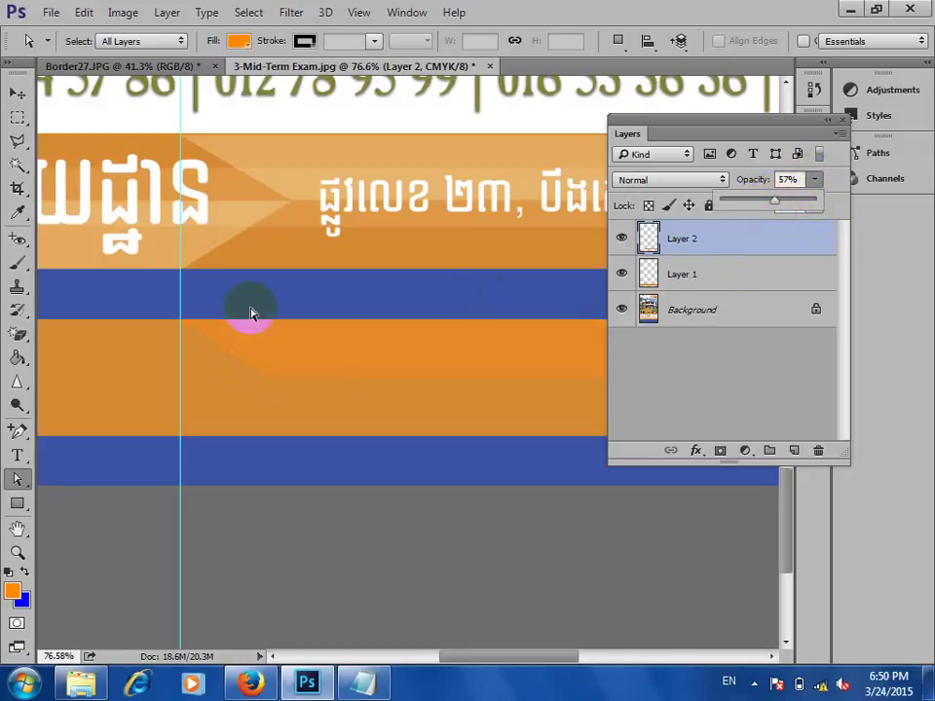
- Draw a rectangle path about 570 × 87 px over the strip's lower half, from the flyer's left edge to the slanted shape's lower corner
click(18, 93)
click(191, 419)
drag(191, 419, 396, 328)
click(18, 504)
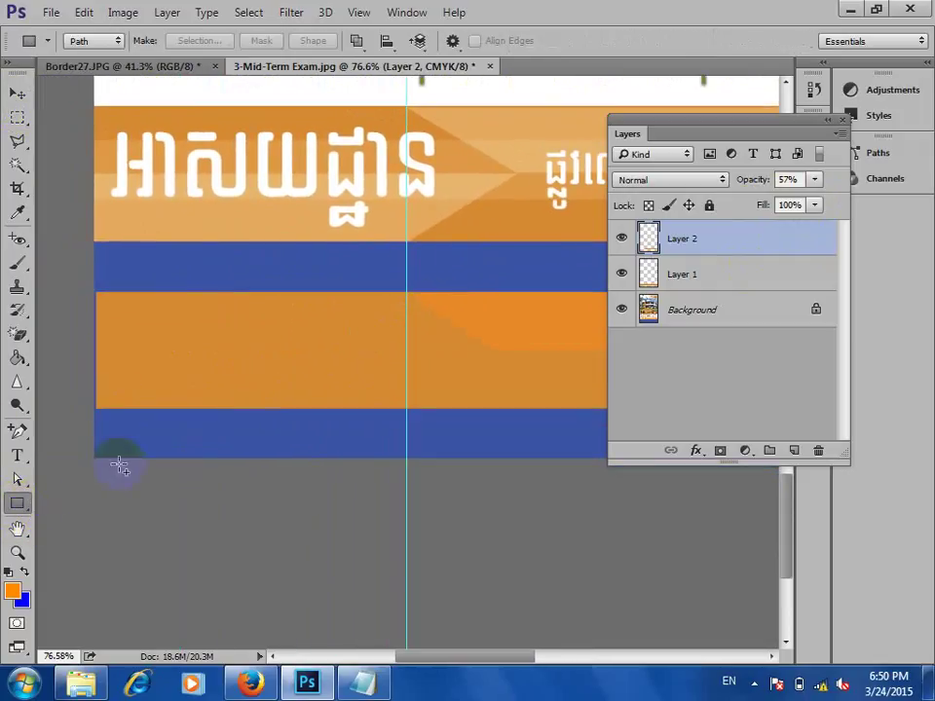
drag(93, 409, 489, 350)
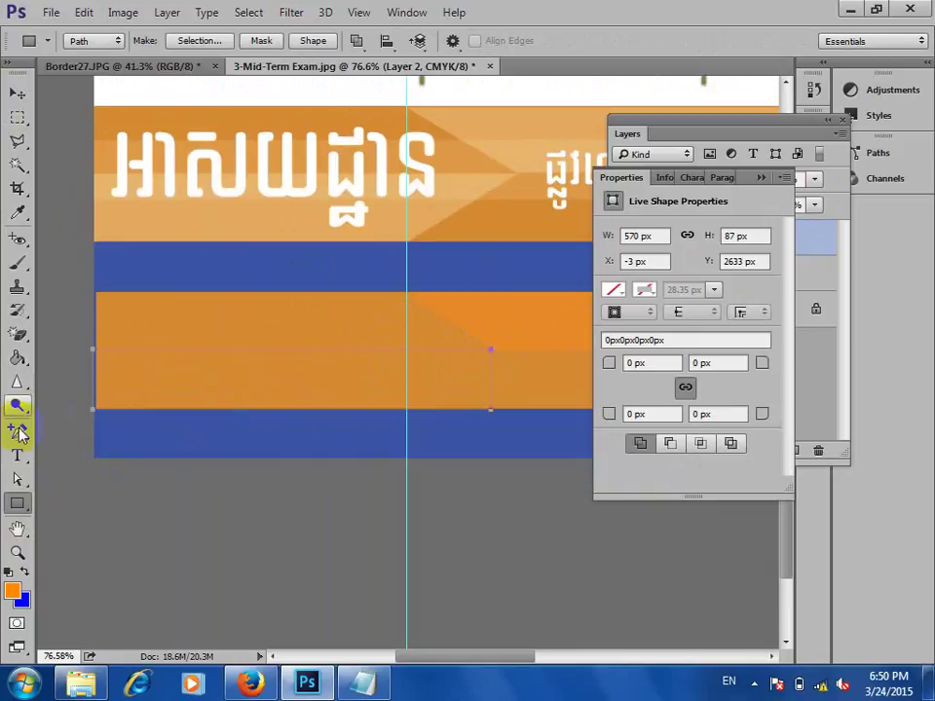
- Move the rectangle path's lower-right anchor point inward along its bottom edge to the vertical guide, slanting the right end
click(19, 479)
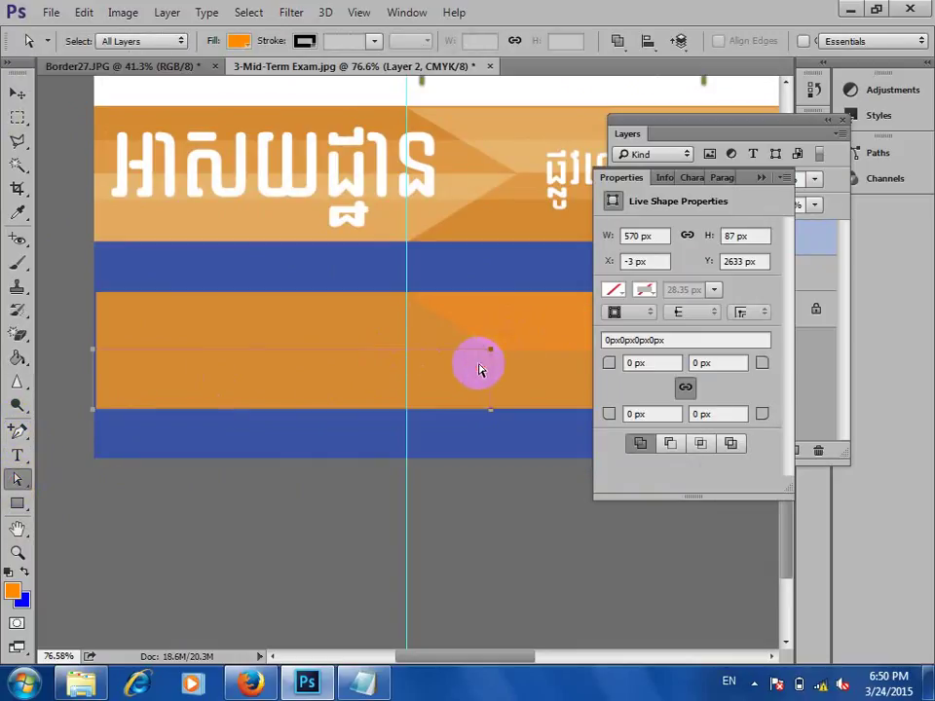
drag(492, 353, 411, 365)
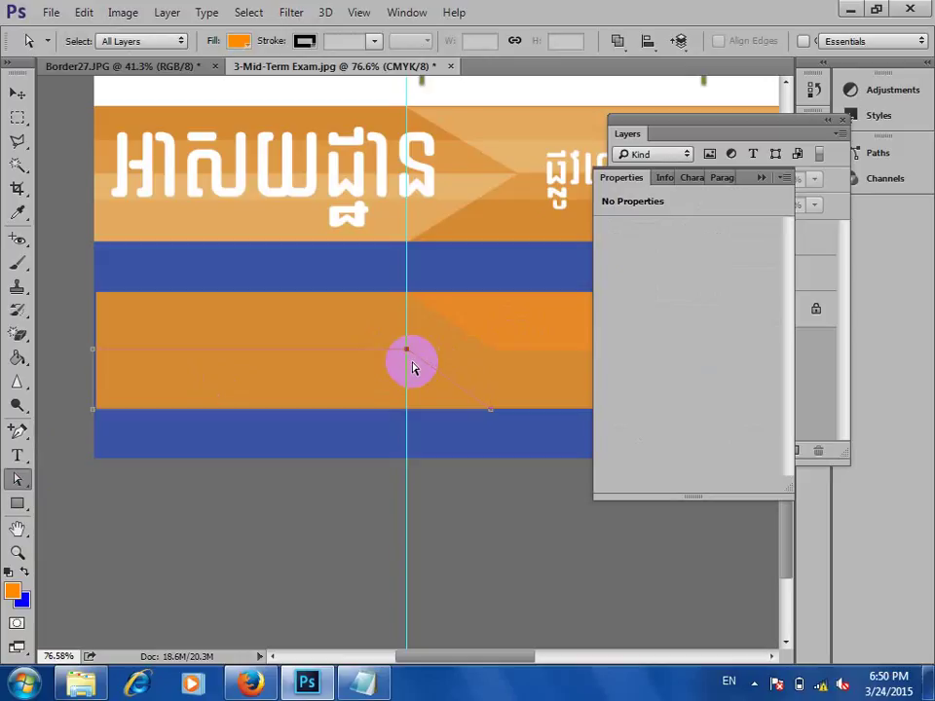
key(ctrl+z)
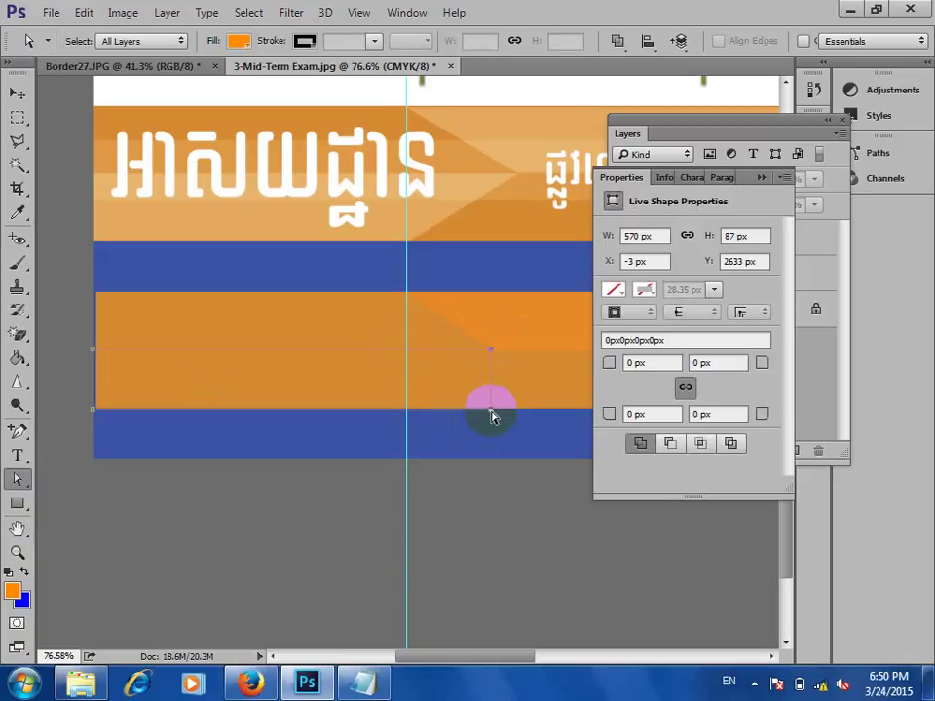
drag(492, 417, 407, 417)
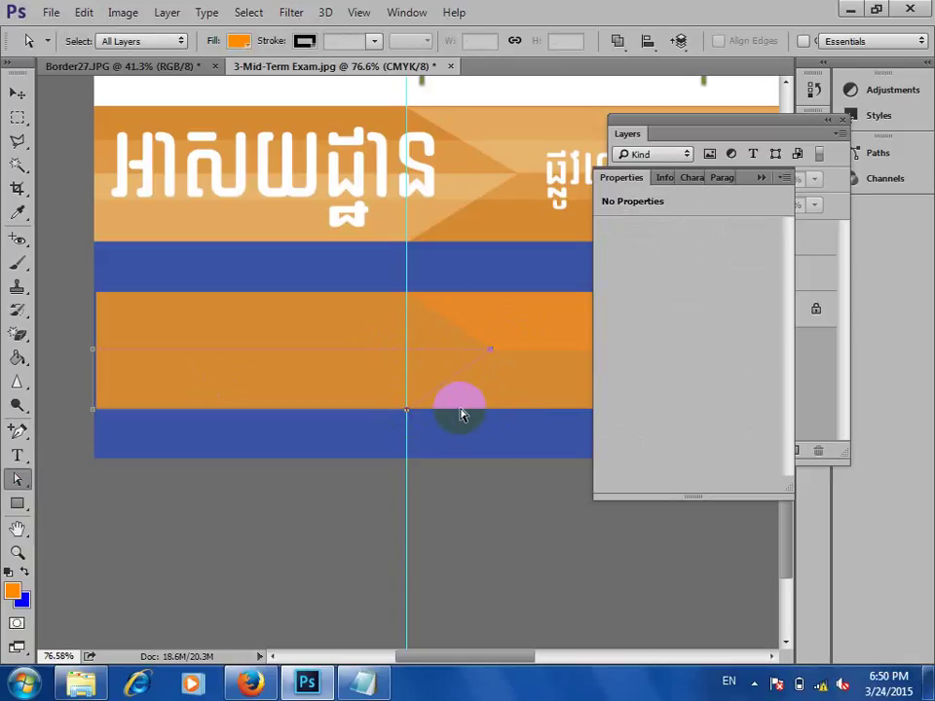
- Convert the slanted path on the strip's lower half into a selection
right_click(317, 378)
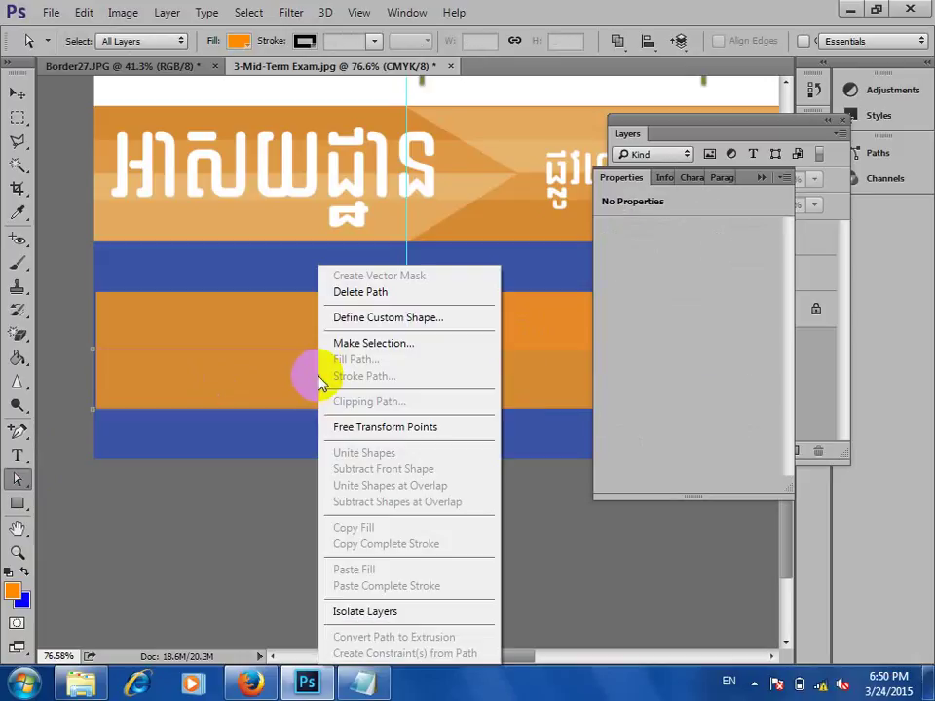
click(399, 342)
click(793, 225)
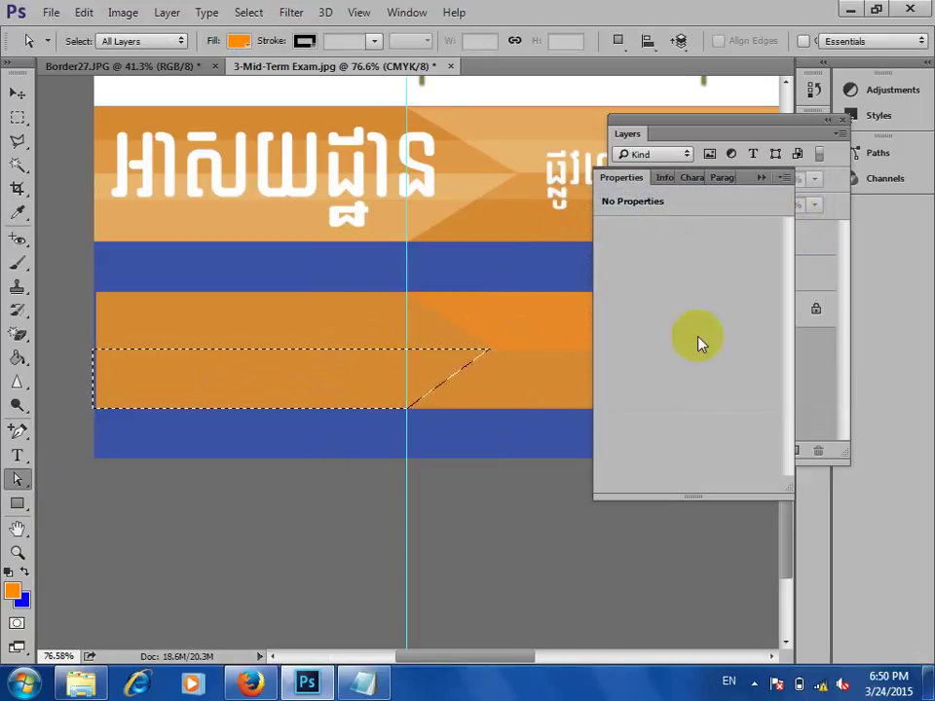
- Fill the selection in the strip's lower half with the foreground orange on a new layer, and deselect
click(800, 130)
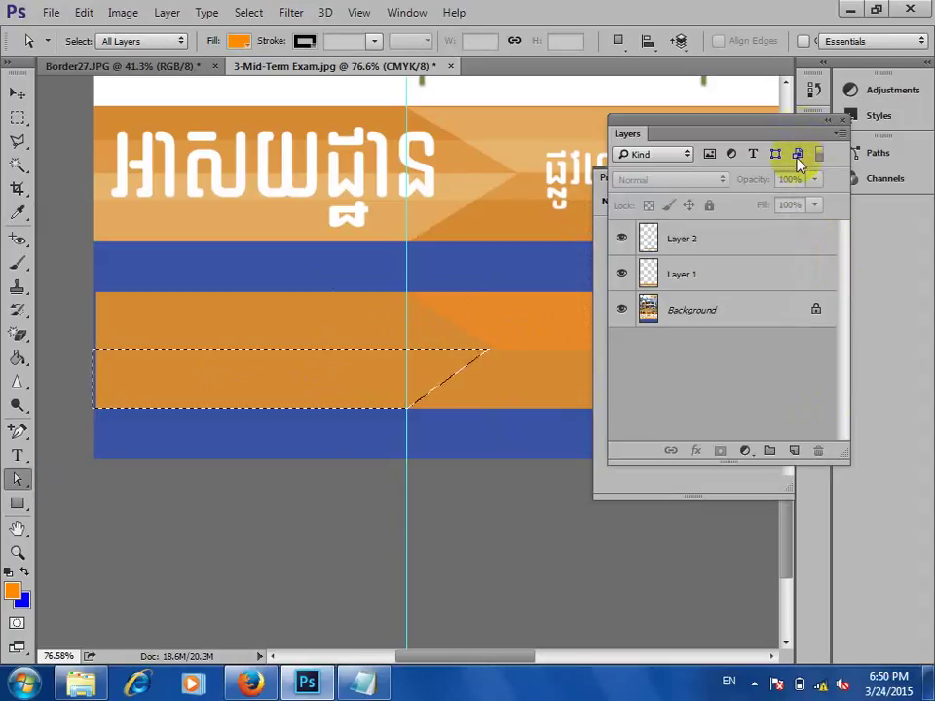
click(794, 451)
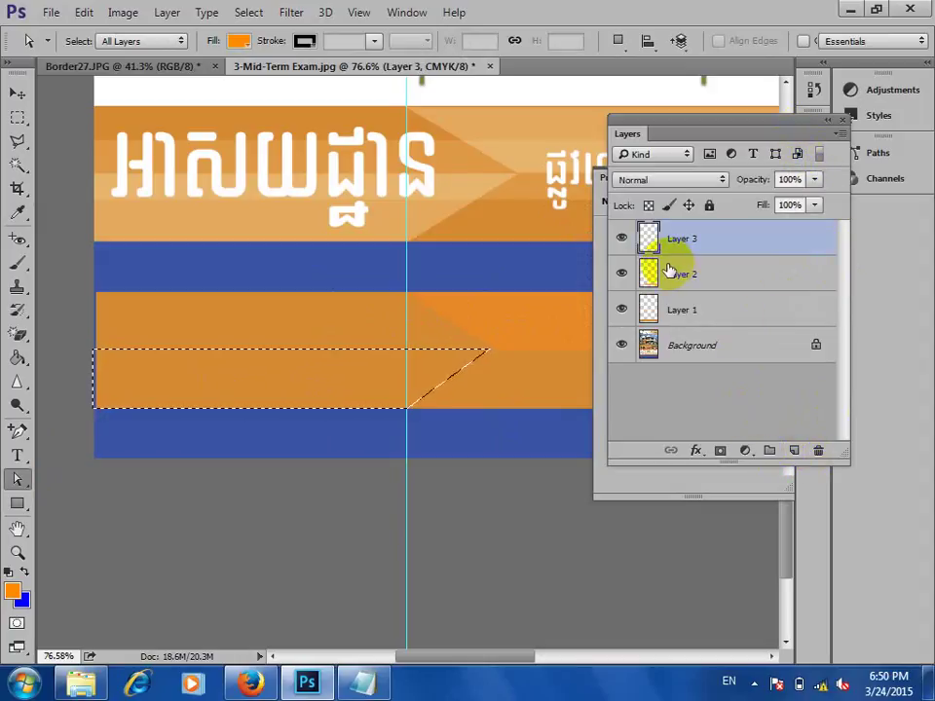
key(alt+BackSpace)
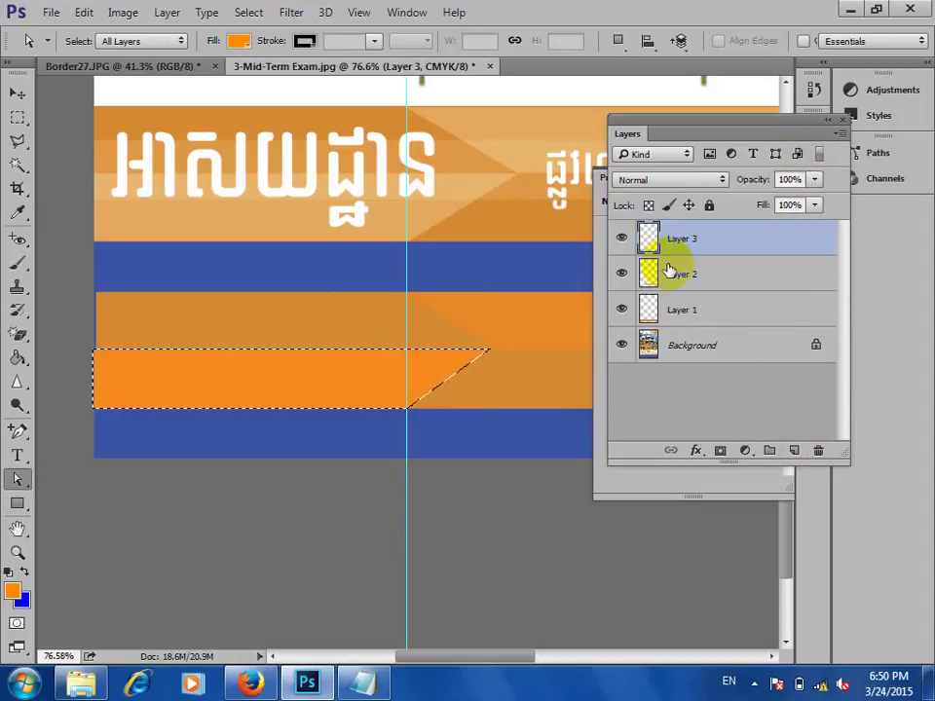
key(ctrl+d)
- Set the opacity of Layer 3, the lower slanted shape, to 57%
click(814, 181)
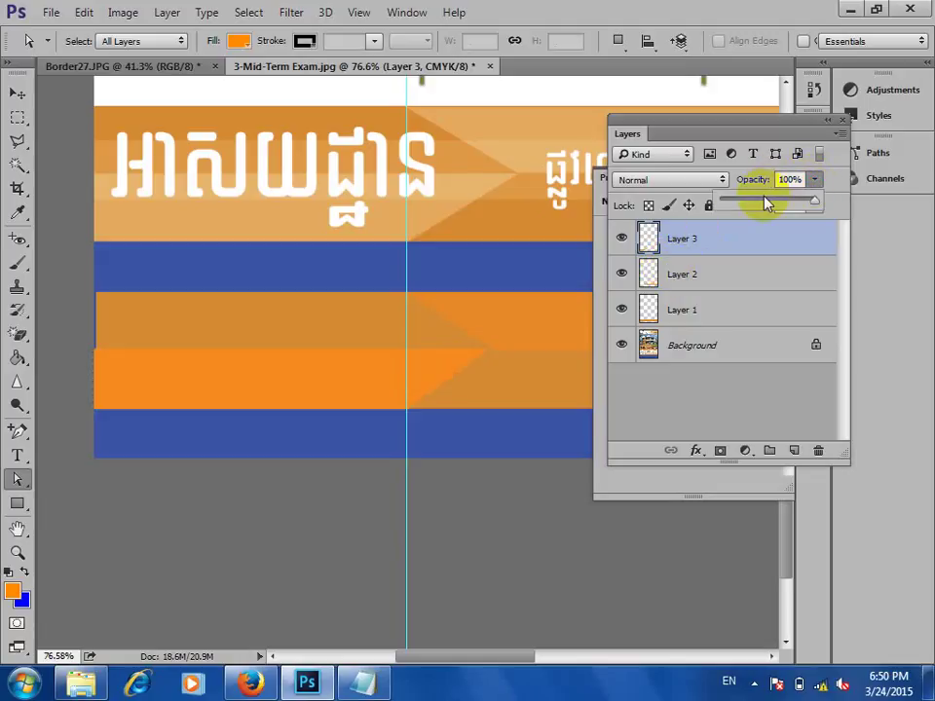
click(765, 202)
click(813, 180)
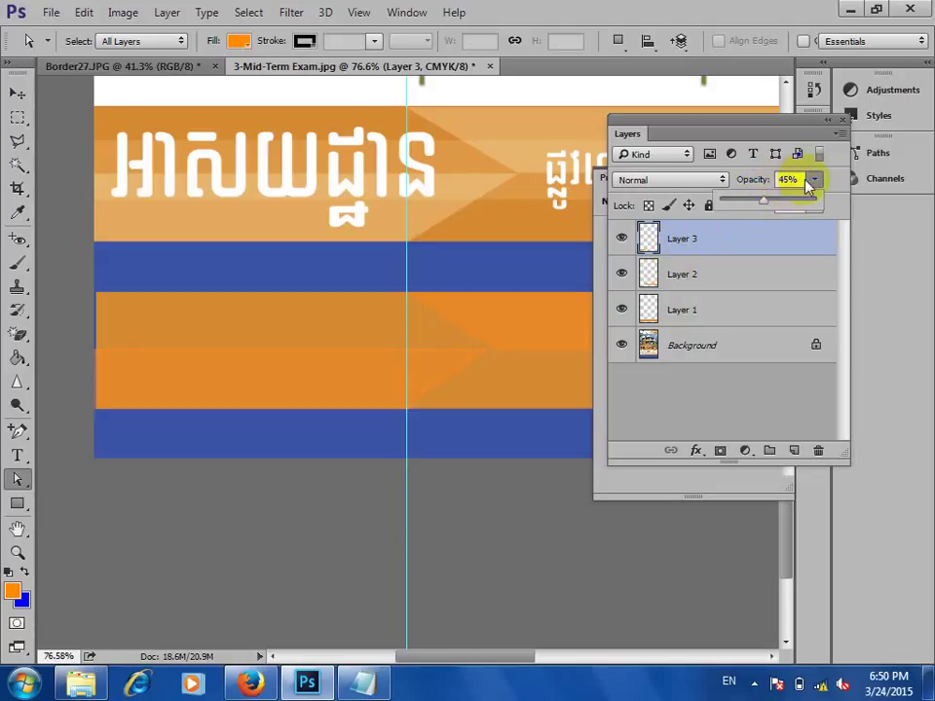
click(789, 180)
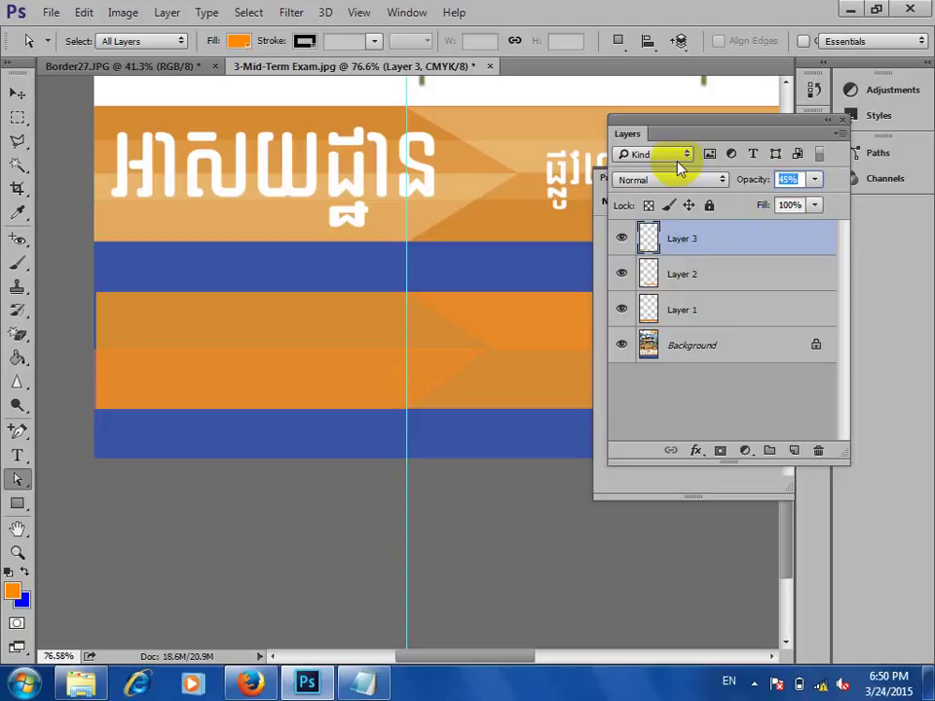
text(57)
key(Return)
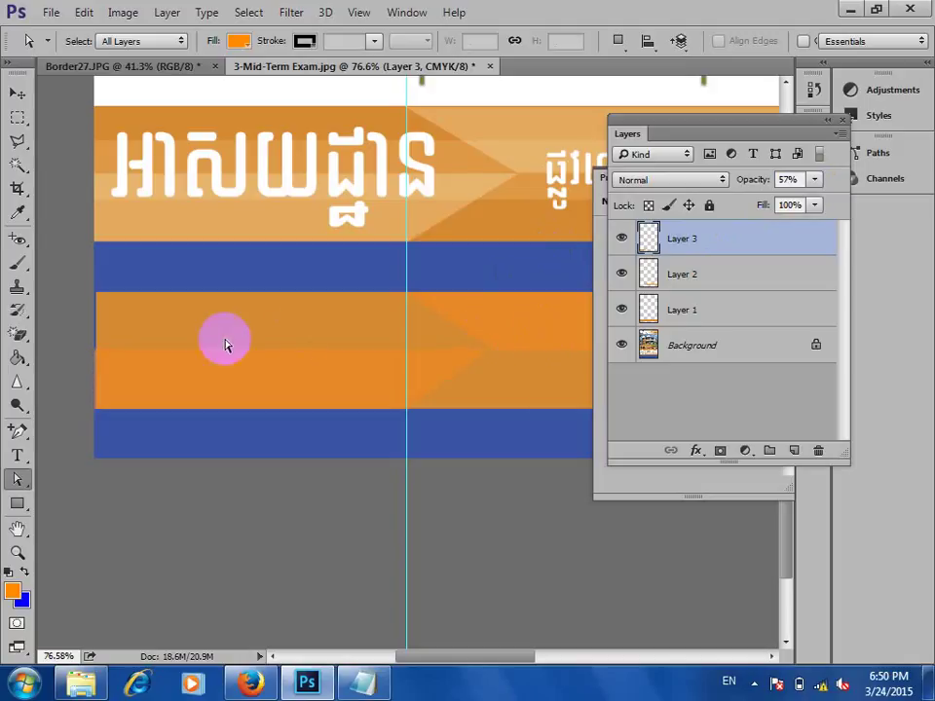
- Select a narrow rectangular band along the middle of the new orange strip across the flyer's full width, and nudge it slightly upward
scroll(320, 323, down, 1)
scroll(360, 319, down, 1)
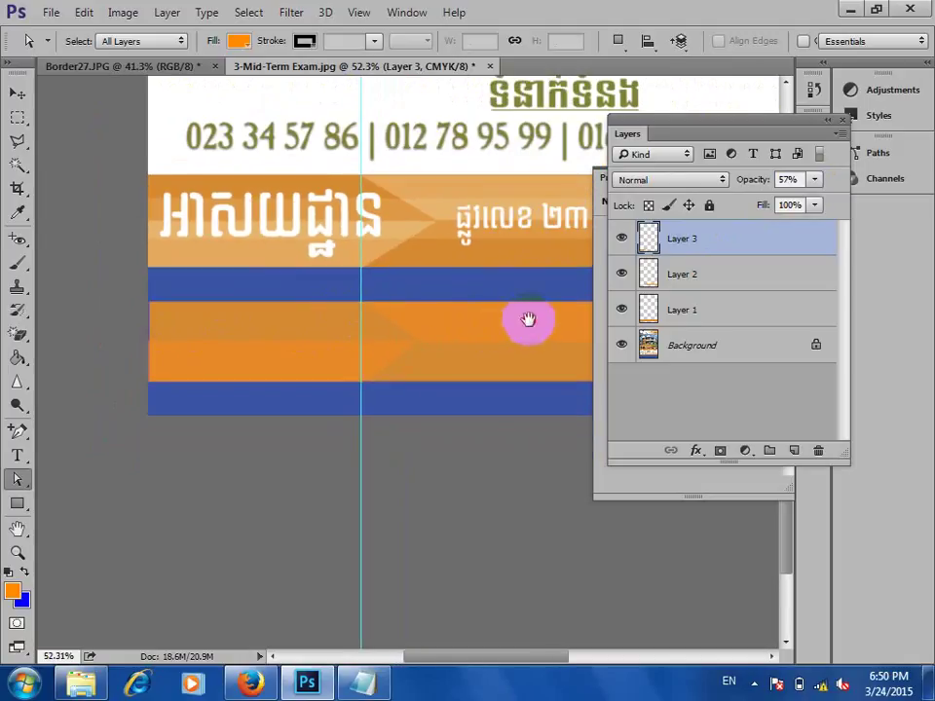
drag(528, 320, 335, 298)
scroll(335, 305, down, 2)
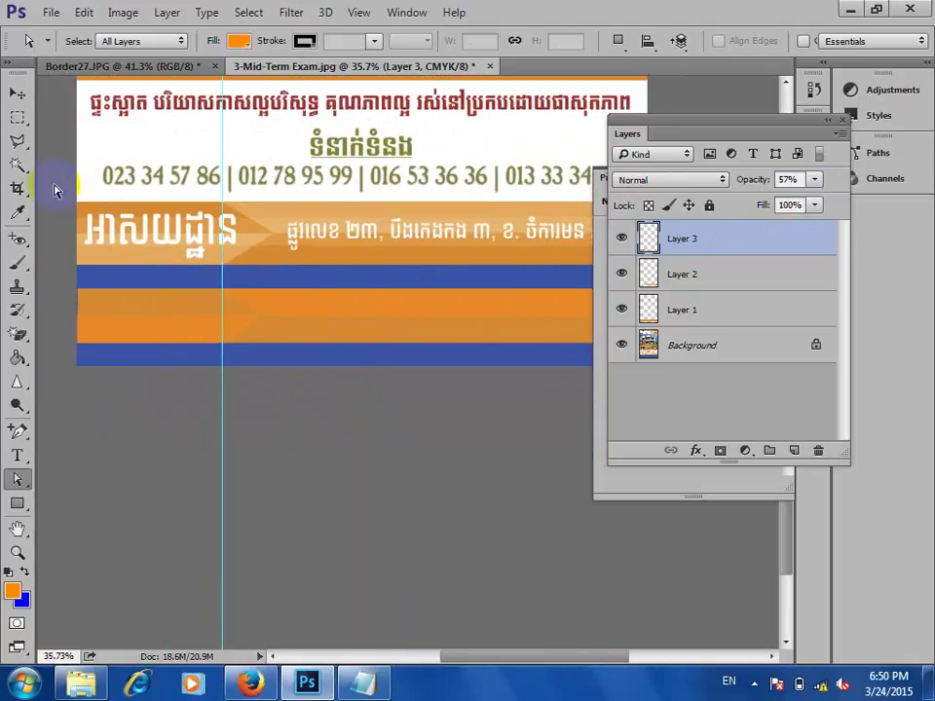
click(17, 116)
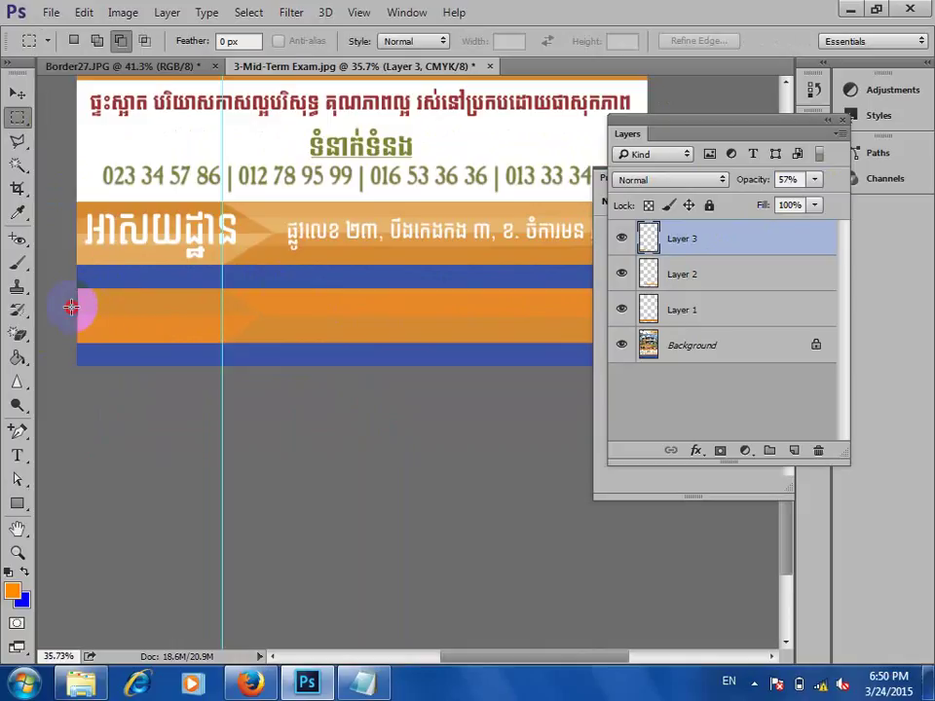
drag(71, 307, 772, 329)
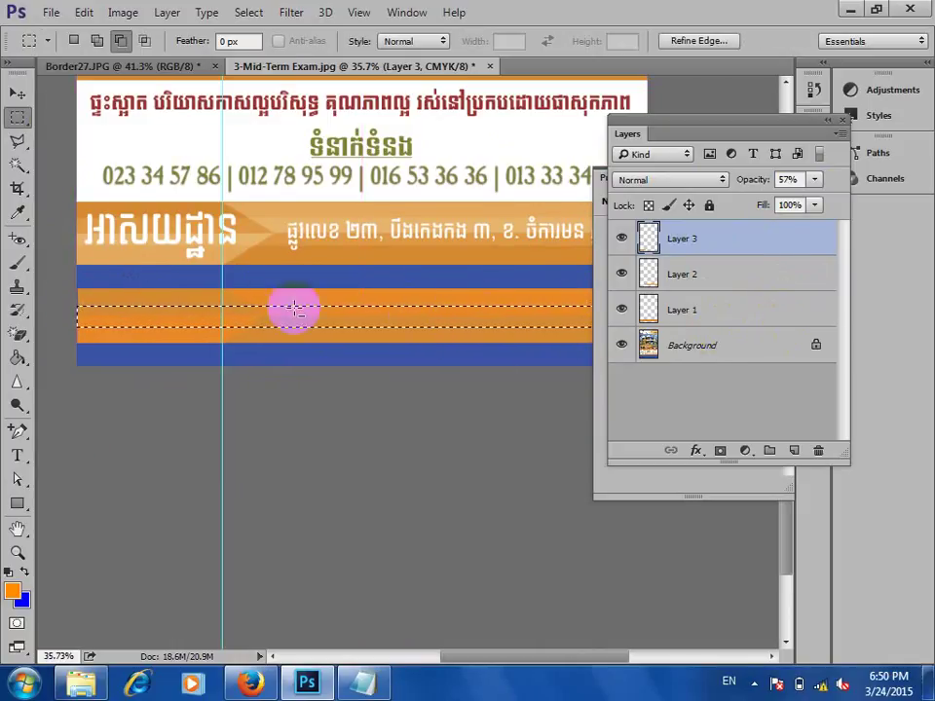
click(73, 40)
scroll(393, 327, up, 2)
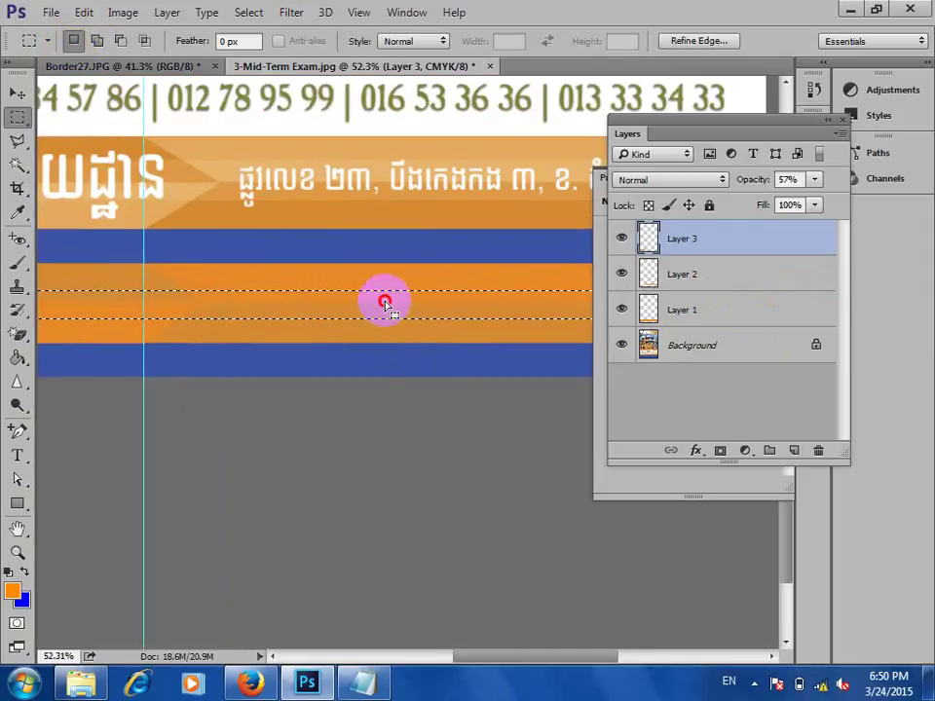
drag(385, 305, 385, 301)
- Fill the narrow band on a new layer with lighter orange fea133, and deselect
click(791, 452)
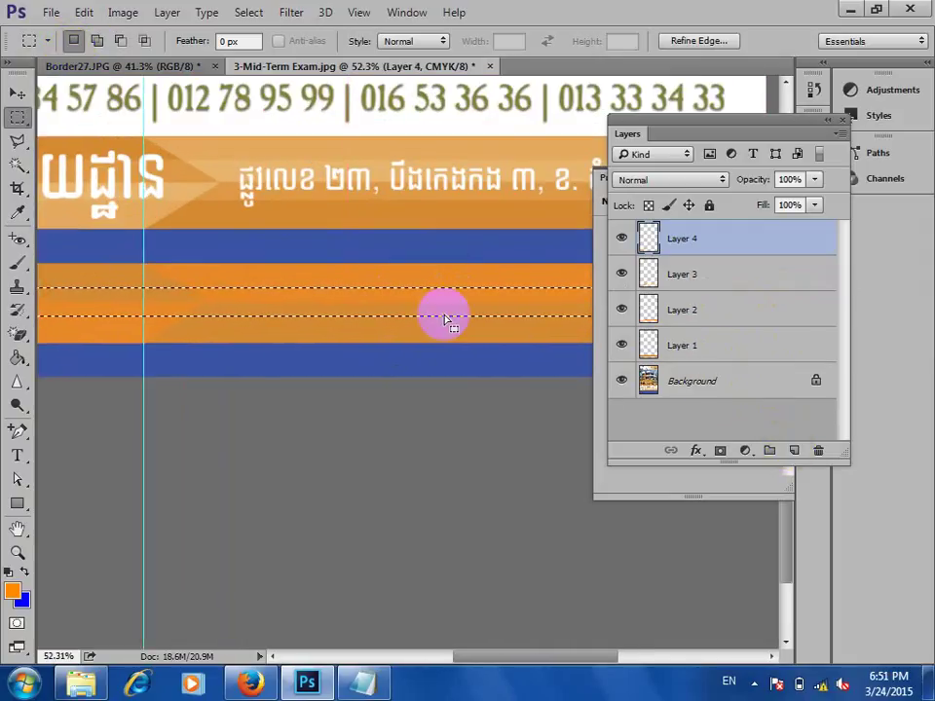
click(13, 589)
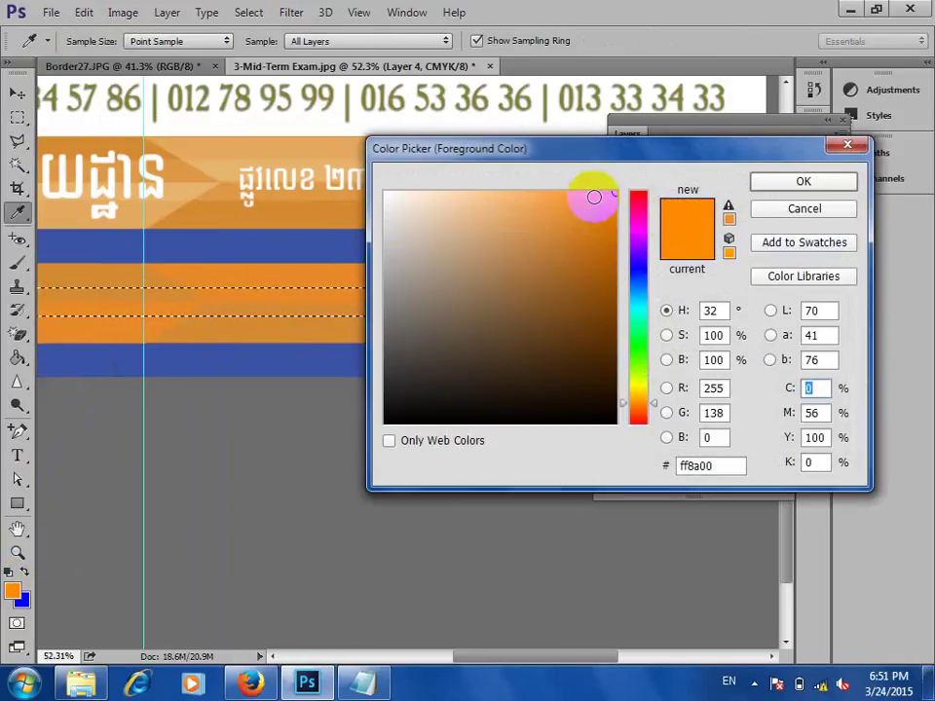
click(568, 193)
click(784, 183)
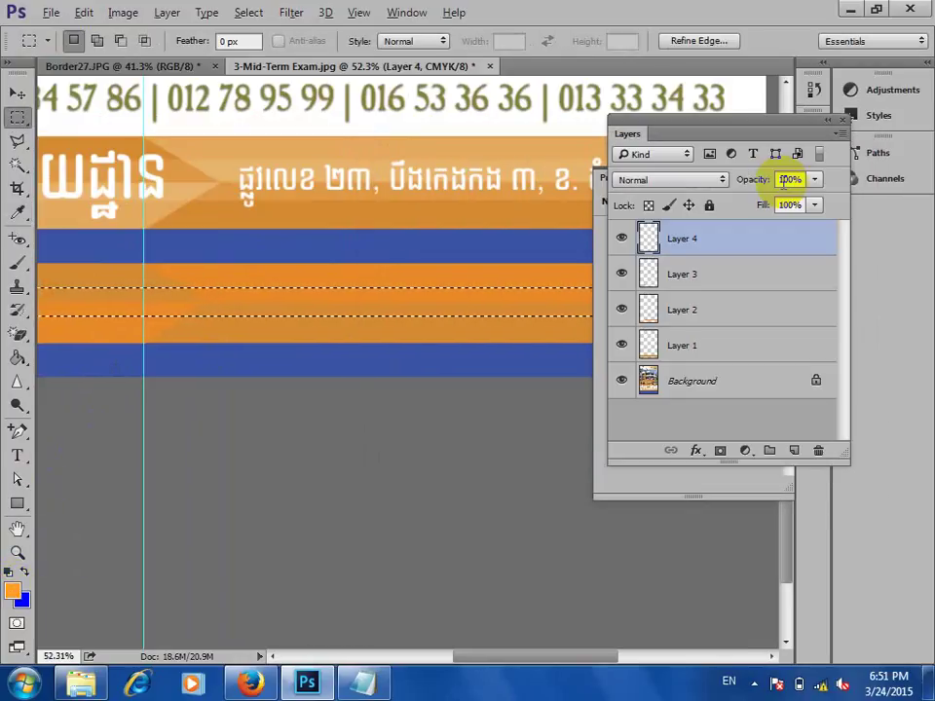
key(alt+BackSpace)
key(ctrl+d)
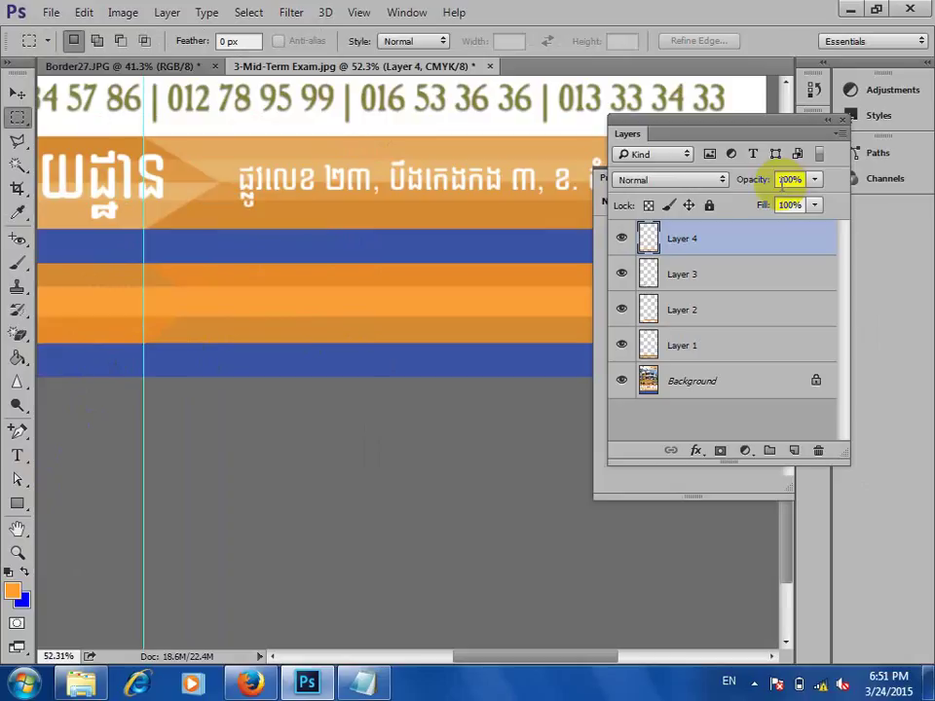
- Set the opacity of the light orange band's layer to 40%
key(4)
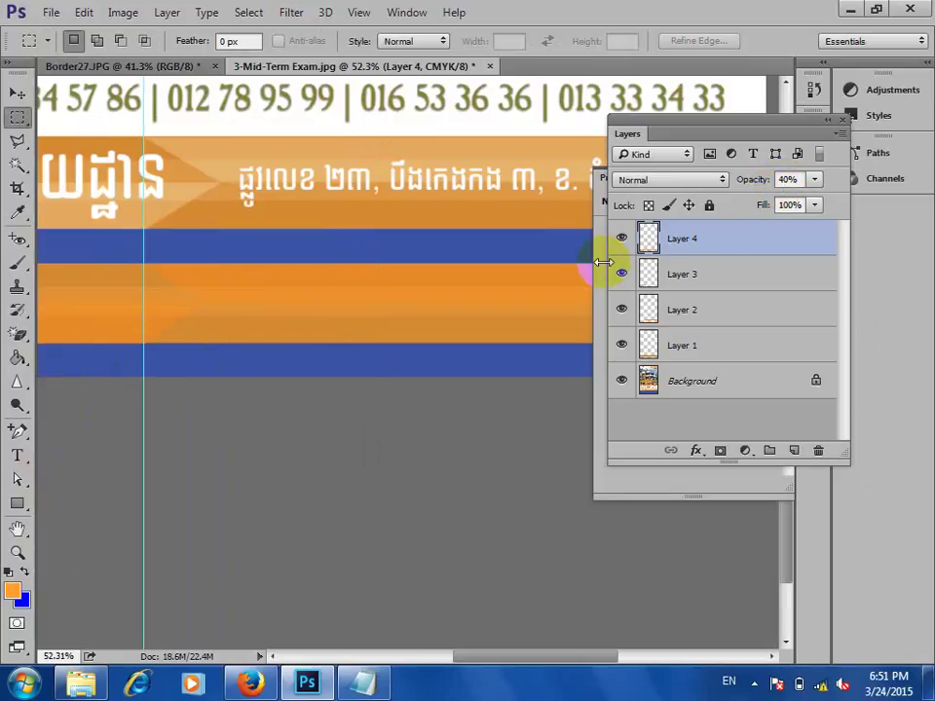
scroll(278, 335, down, 4)
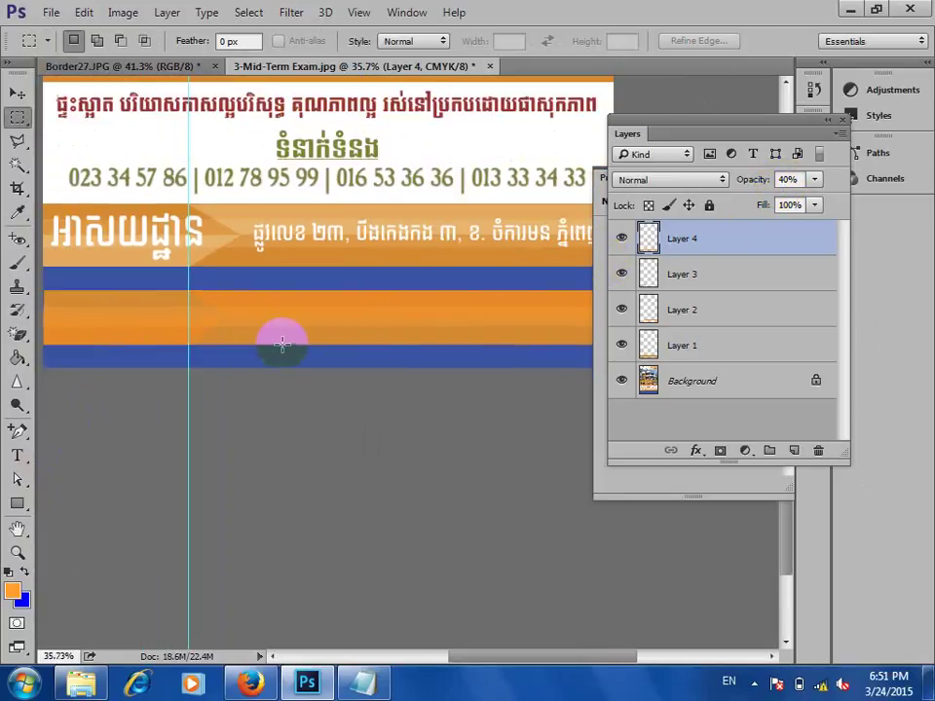
scroll(309, 315, up, 3)
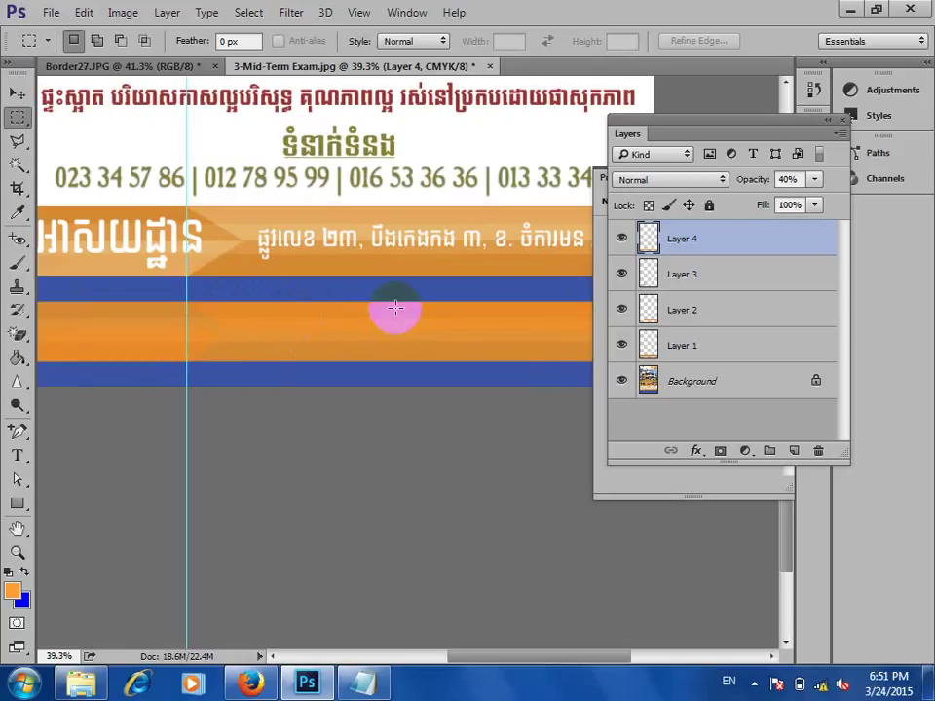
scroll(206, 330, up, 2)
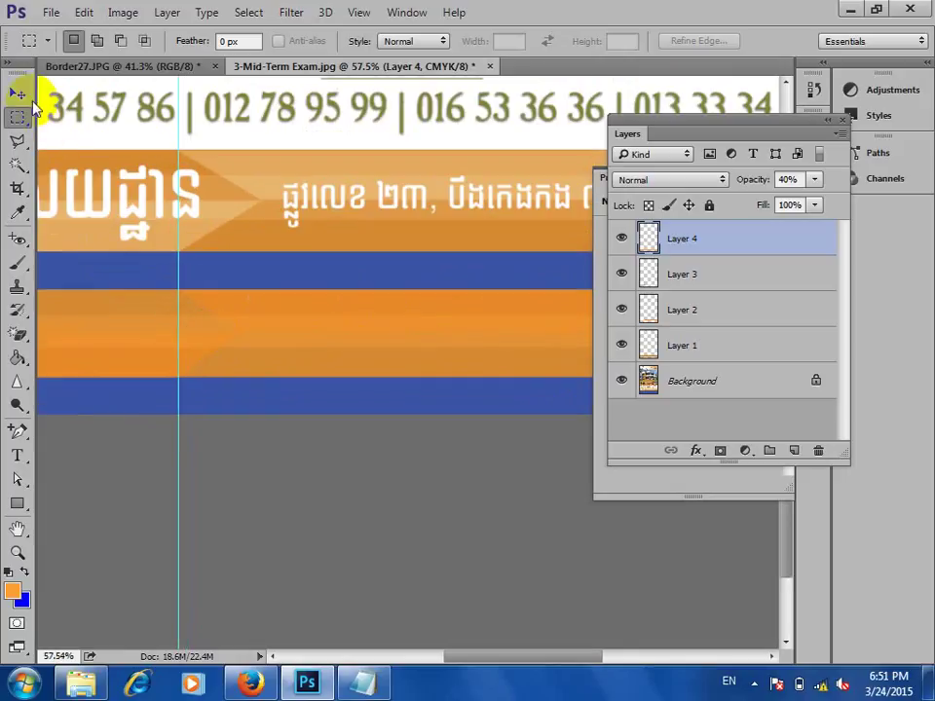
- Make Layer 2 active and load its slanted shape as a selection
click(17, 93)
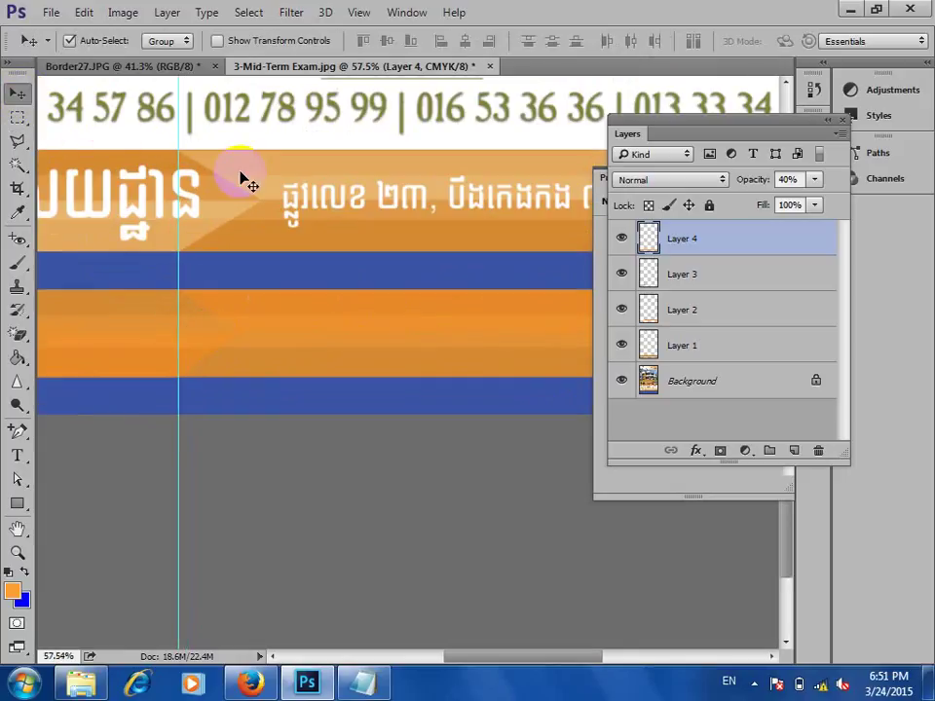
click(256, 314)
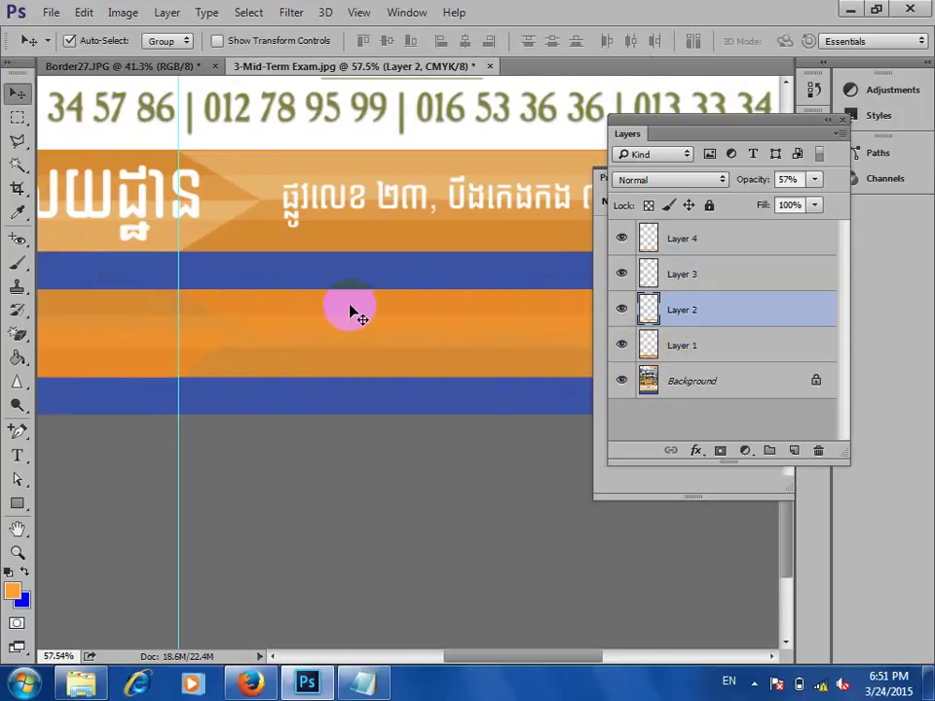
ctrl+click(655, 310)
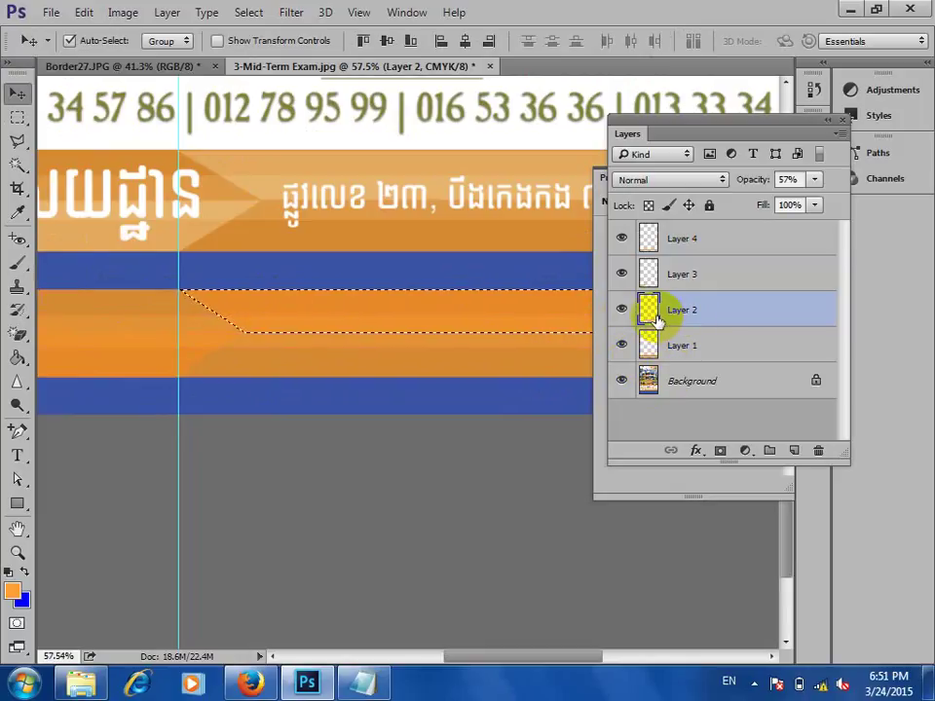
- Set the foreground colour to the light orange e4aa5e, sampled from the original address banner
click(13, 592)
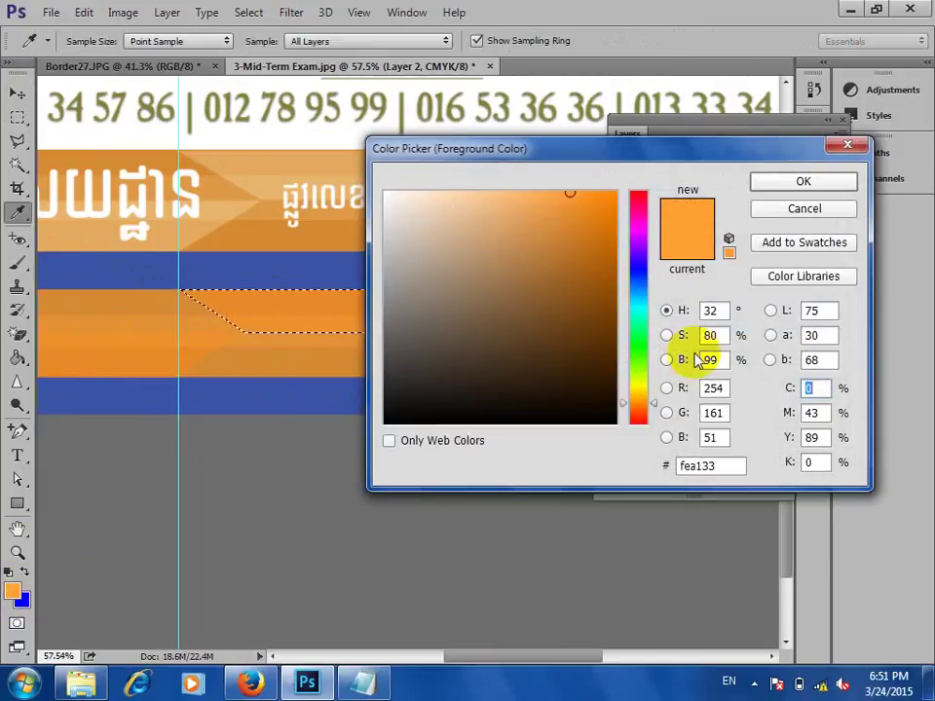
click(652, 407)
drag(655, 410, 656, 395)
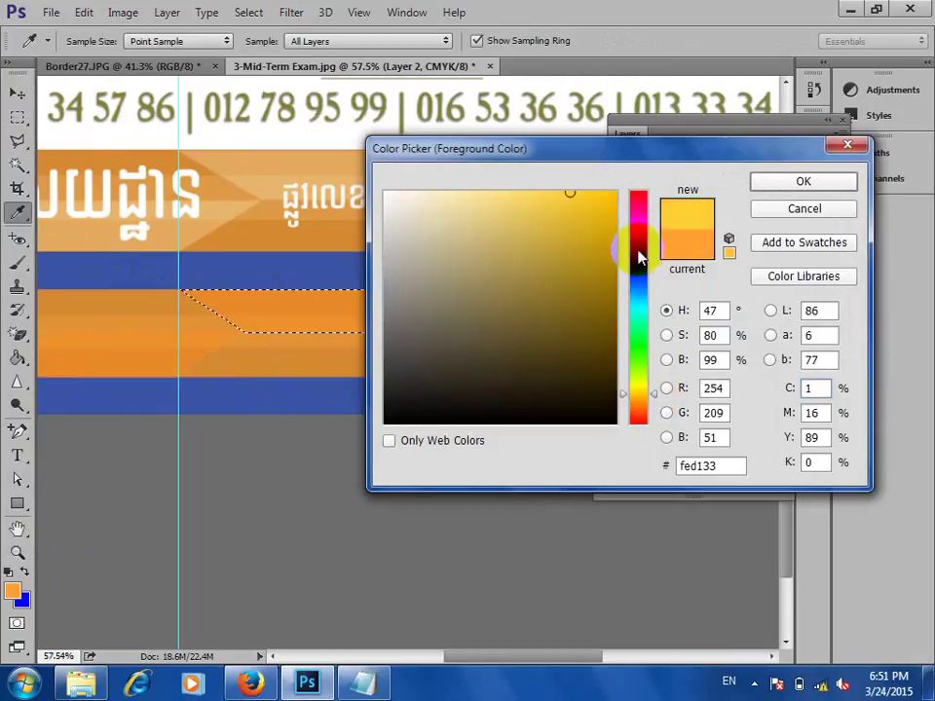
drag(602, 191, 614, 207)
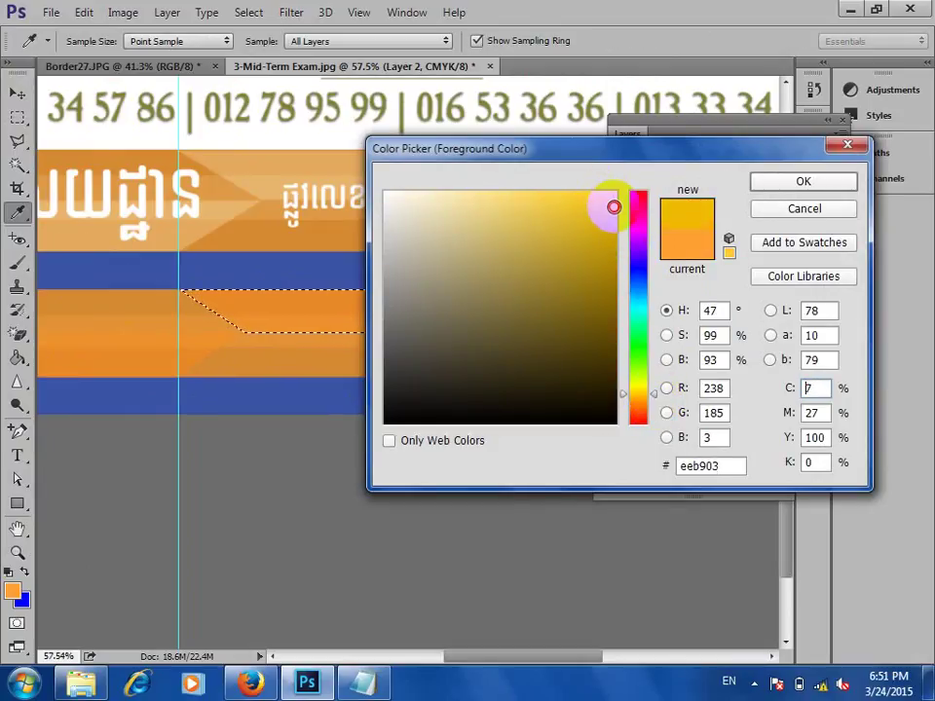
click(272, 161)
click(799, 184)
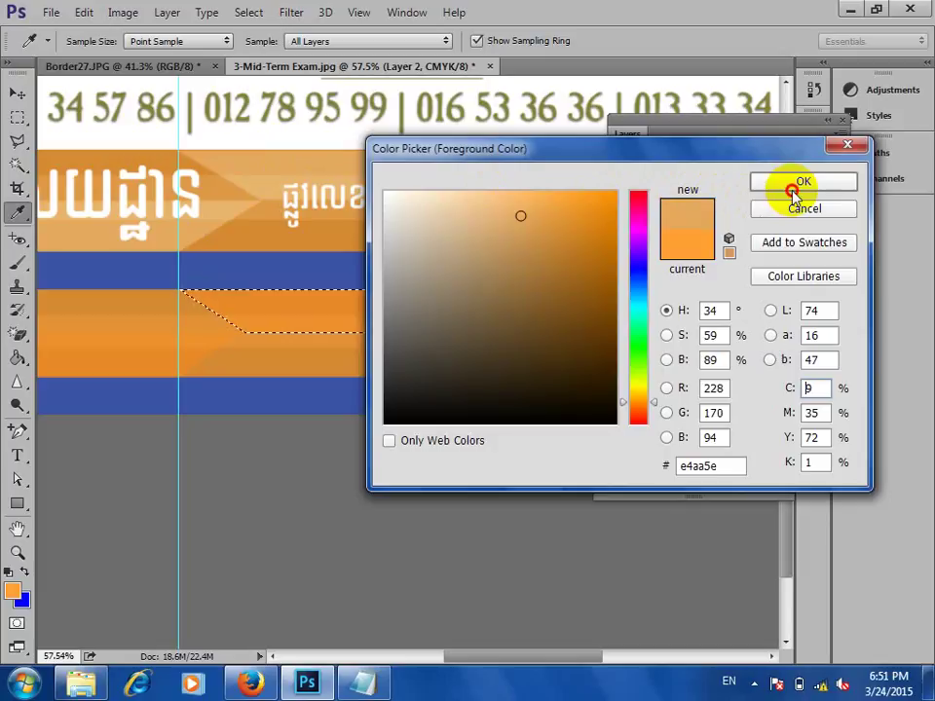
- Fill the selected slanted shape on Layer 2 with the foreground colour e4aa5e, and deselect
key(v)
key(alt+BackSpace)
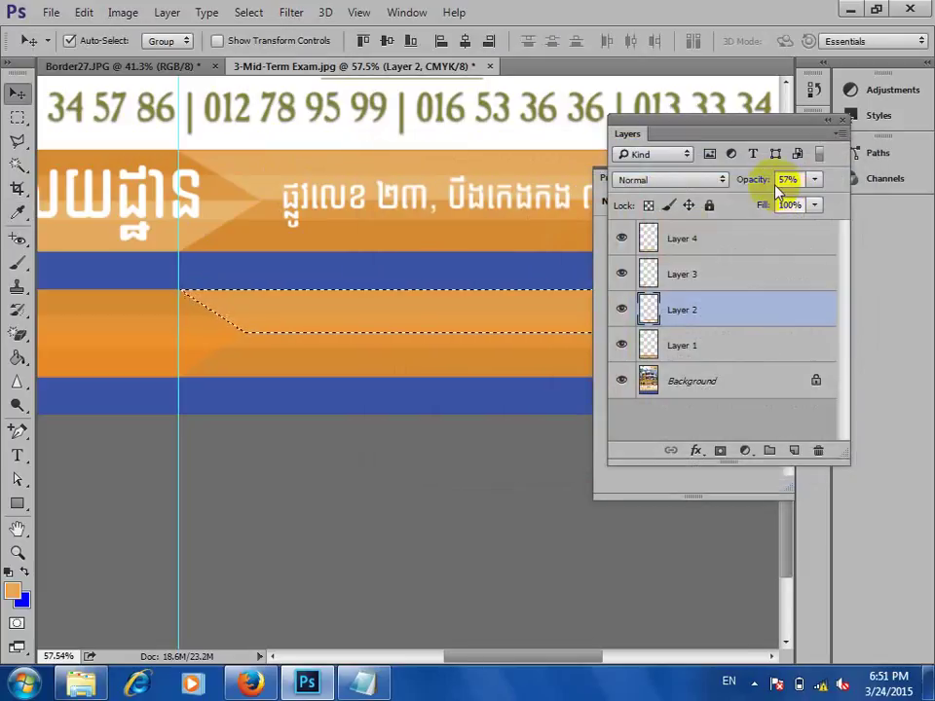
click(272, 332)
drag(272, 331, 272, 335)
key(ctrl+d)
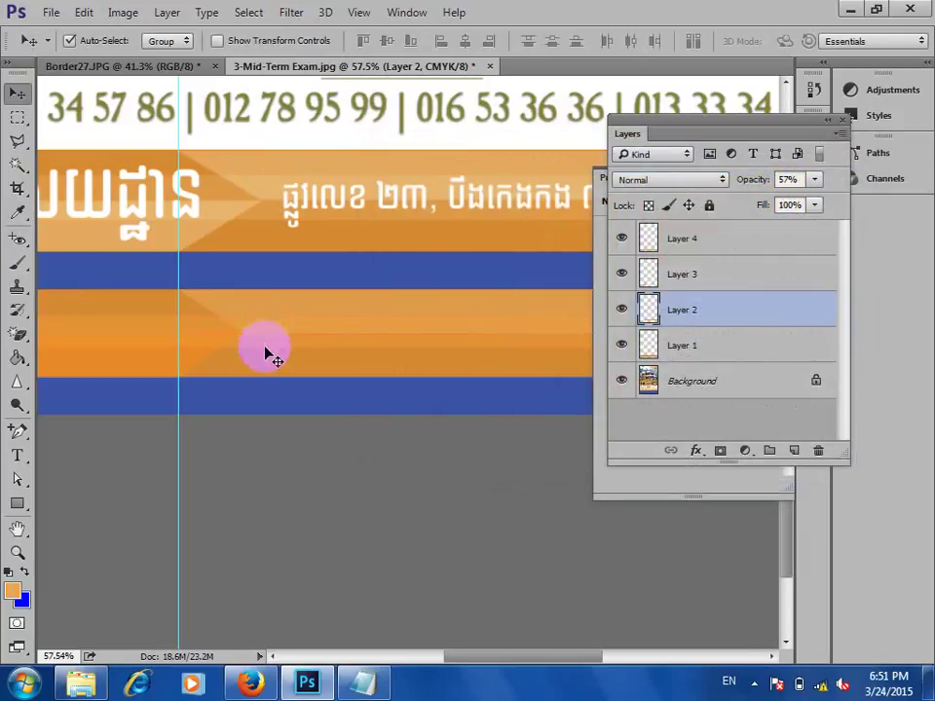
- Make Layer 3 active, load its slanted shape as a selection and fill it with e4aa5e, leaving nothing selected
click(160, 373)
click(150, 367)
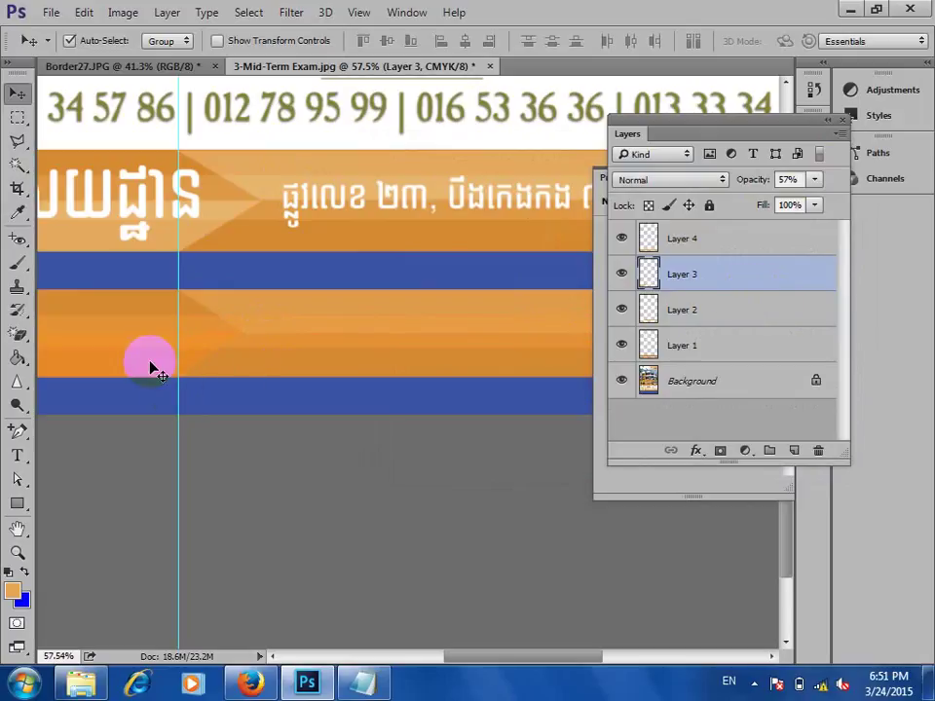
click(380, 354)
right_click(98, 361)
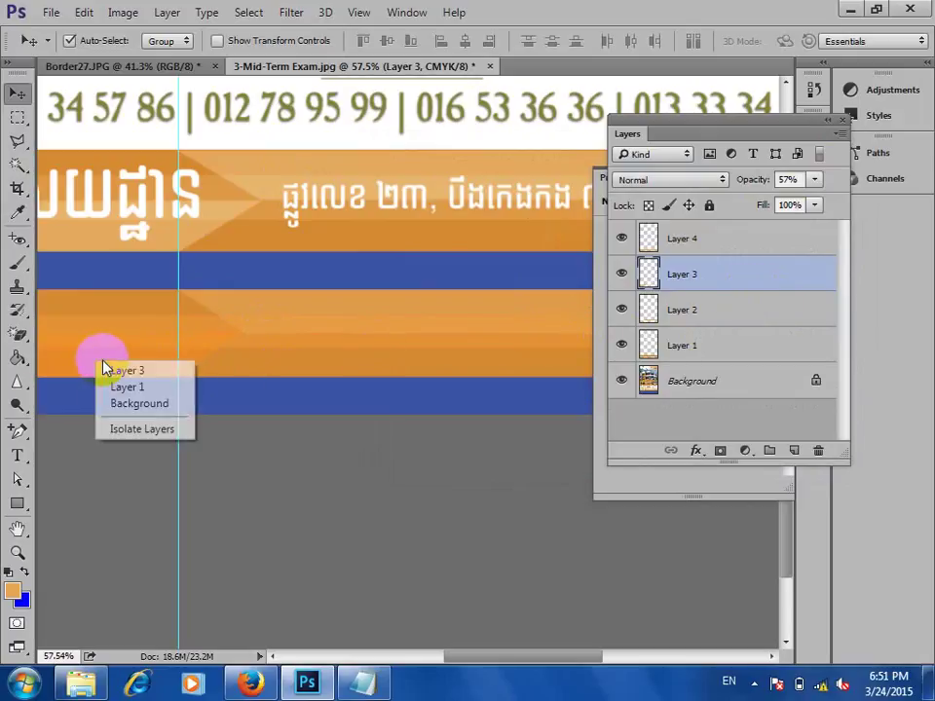
click(125, 374)
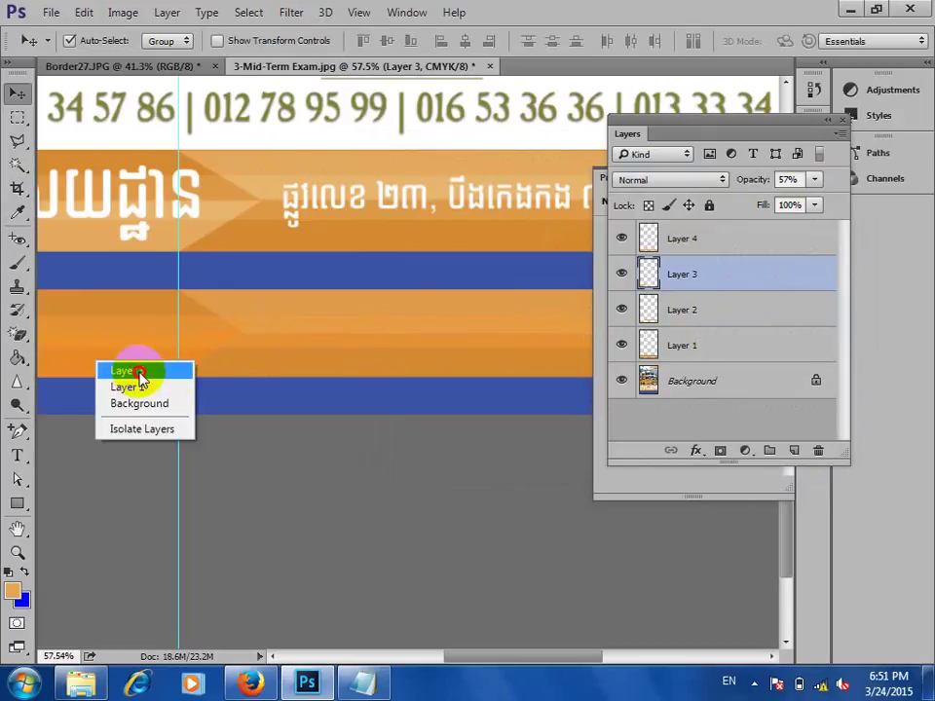
ctrl+click(649, 274)
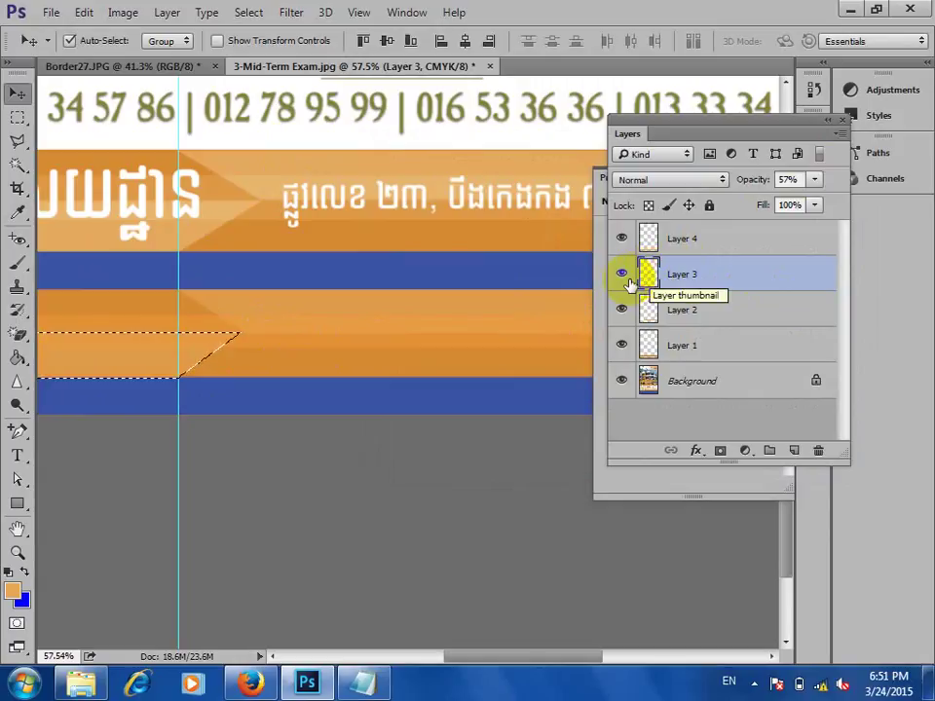
drag(584, 297, 282, 349)
- Examine the rebuilt orange banner against the original one, and review the rest of the flyer with the Layers panel moved aside
scroll(282, 348, down, 3)
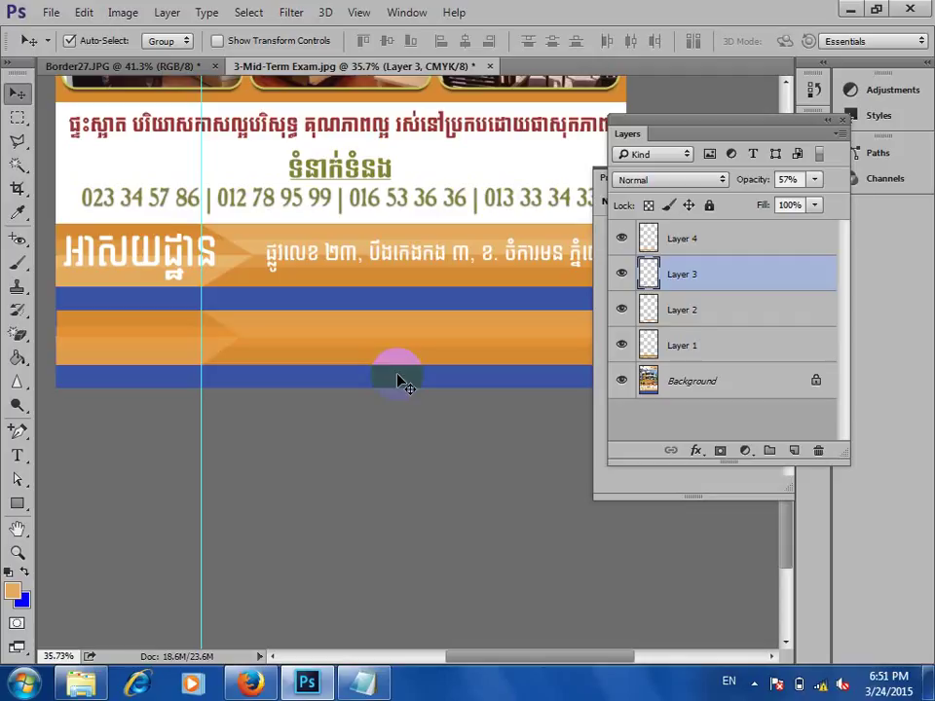
scroll(345, 335, down, 1)
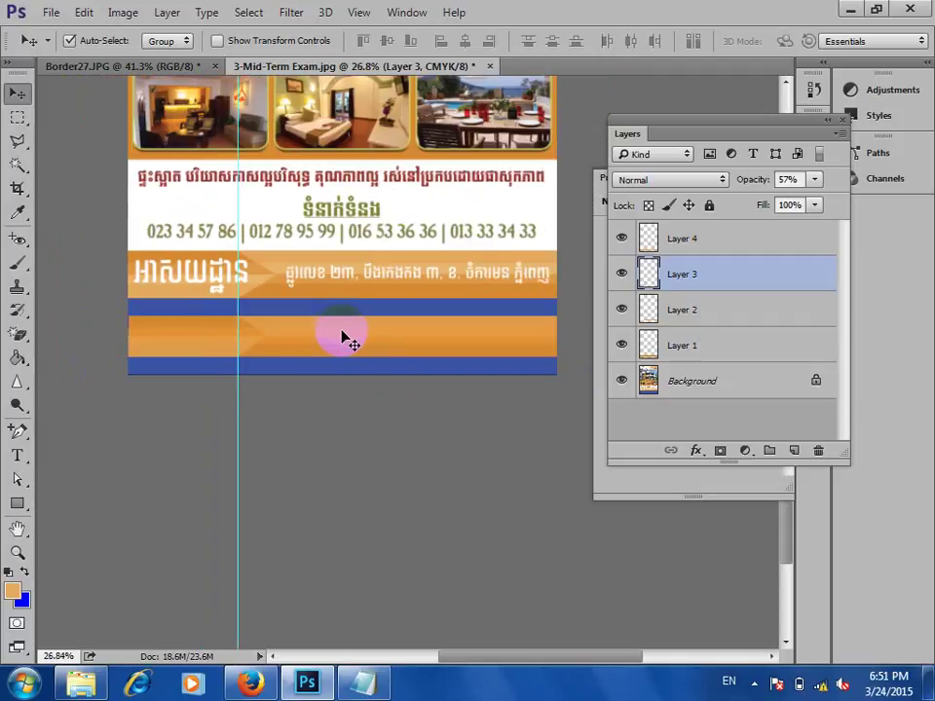
scroll(267, 345, up, 1)
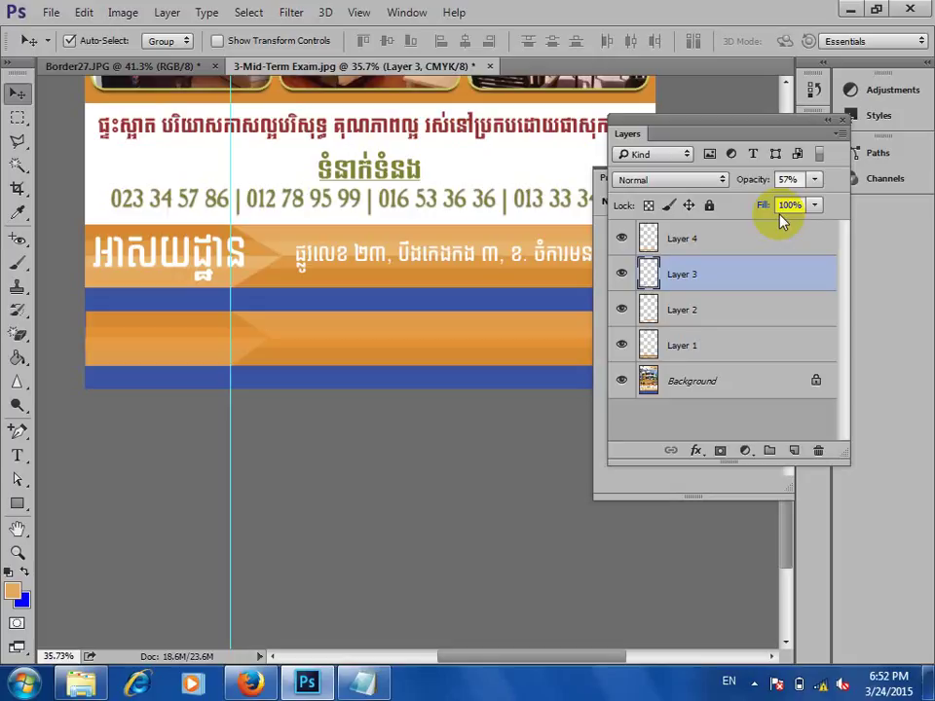
key(Return)
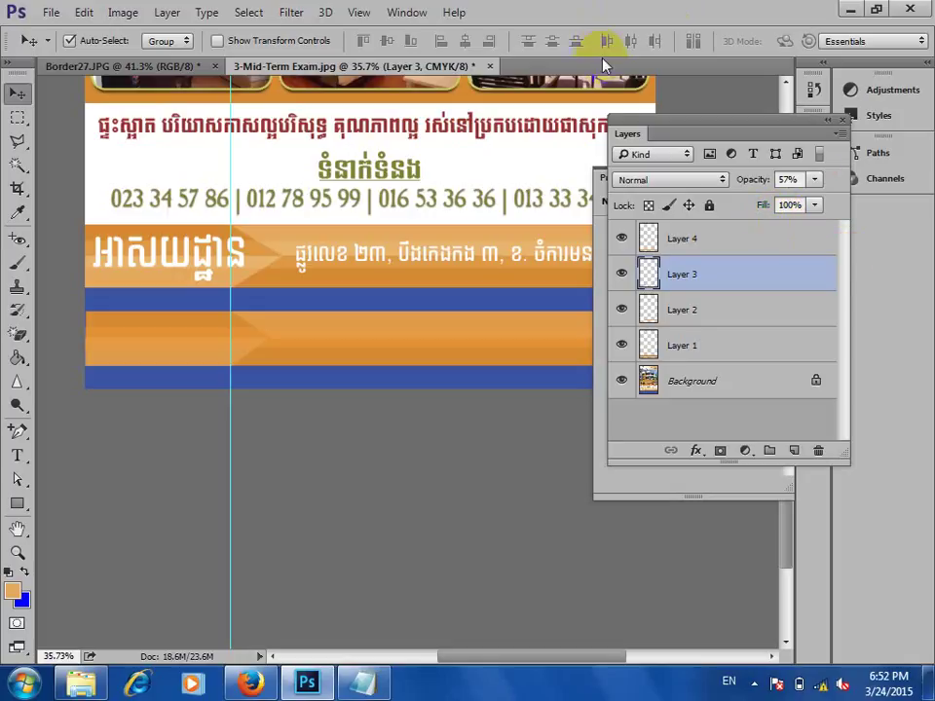
drag(729, 128, 692, 97)
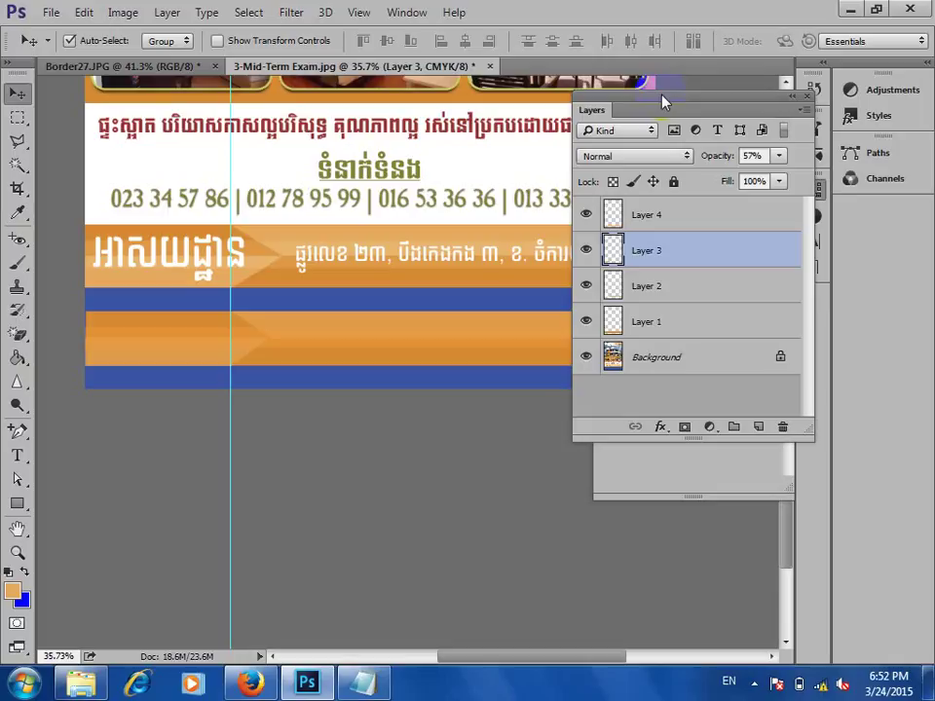
drag(672, 100, 595, 132)
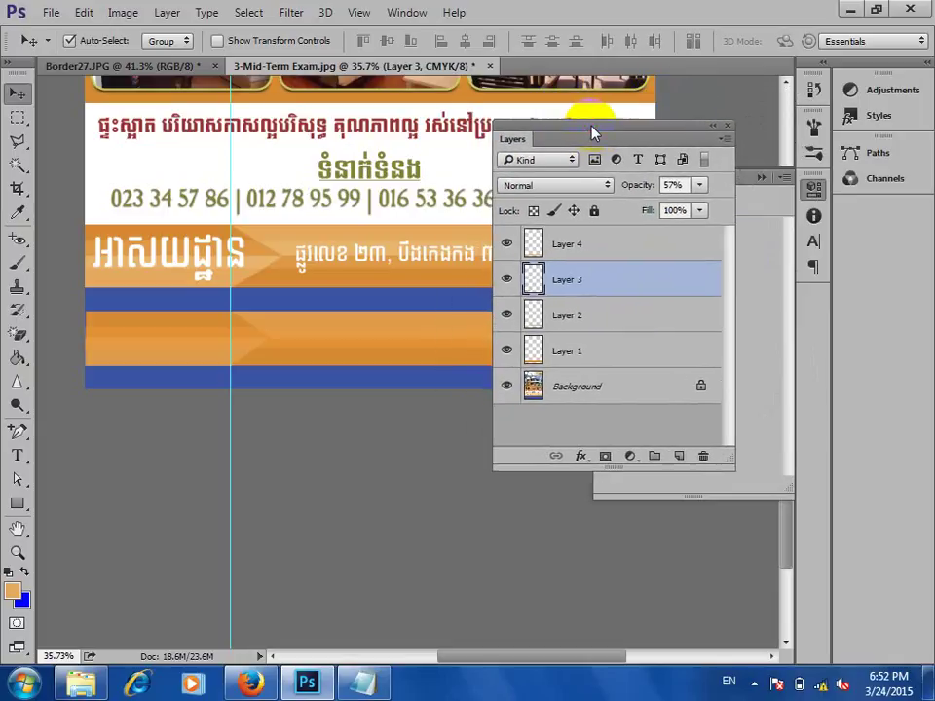
scroll(457, 341, down, 3)
scroll(396, 365, up, 2)
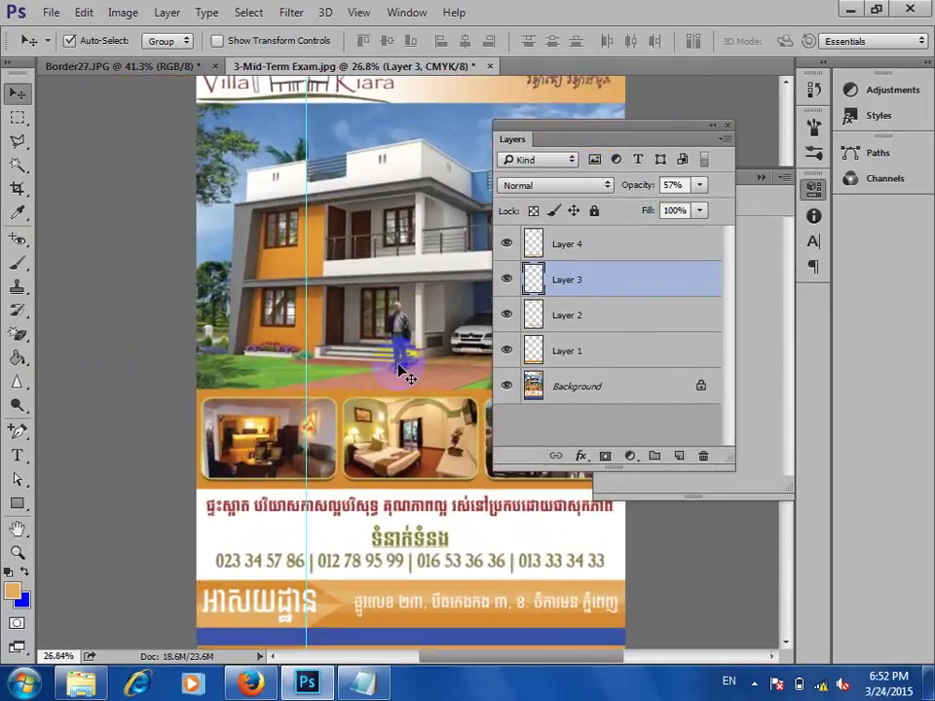
scroll(387, 387, up, 3)
scroll(340, 388, down, 4)
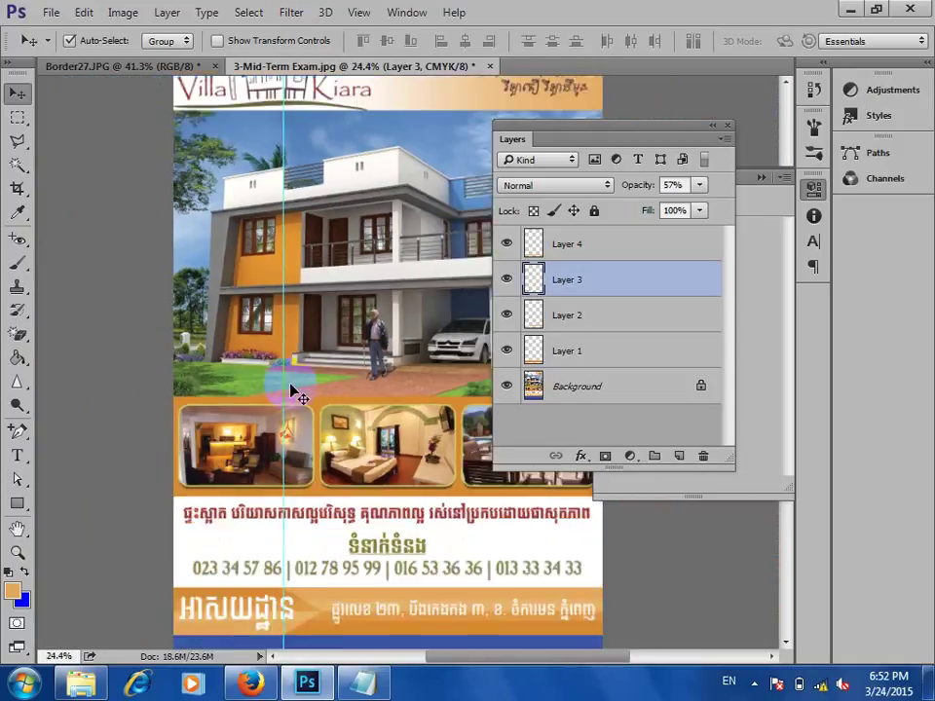
scroll(297, 391, down, 1)
scroll(297, 392, up, 2)
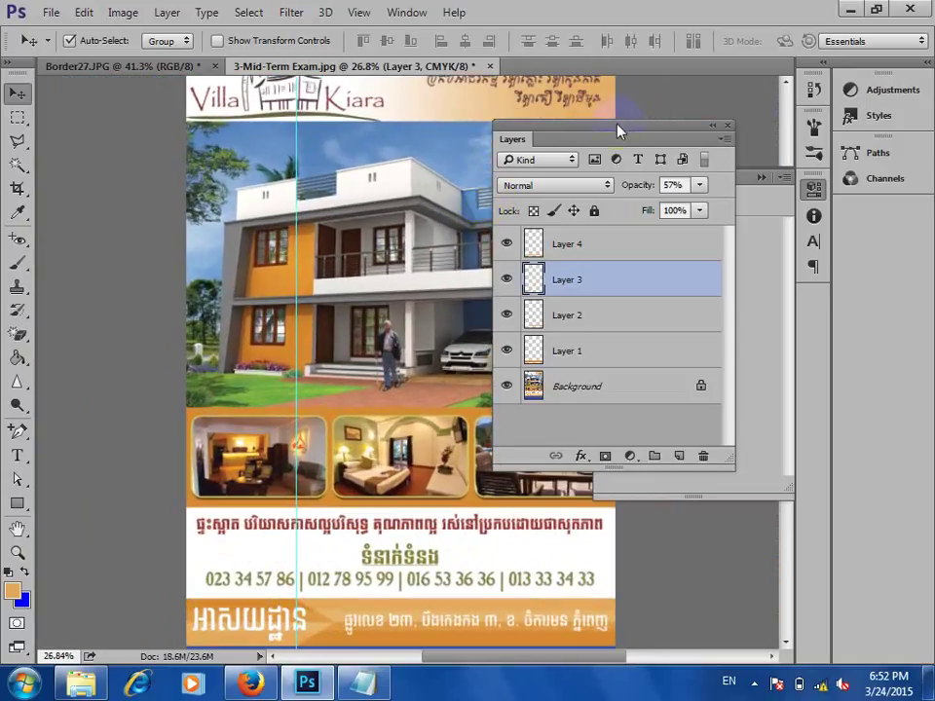
drag(616, 129, 440, 156)
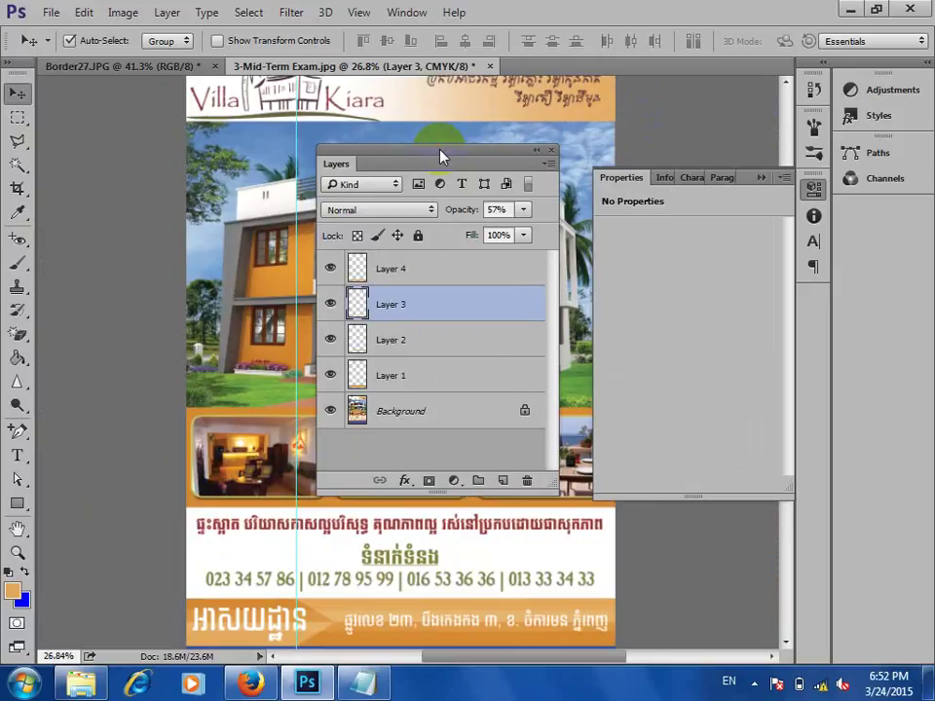
scroll(293, 156, down, 3)
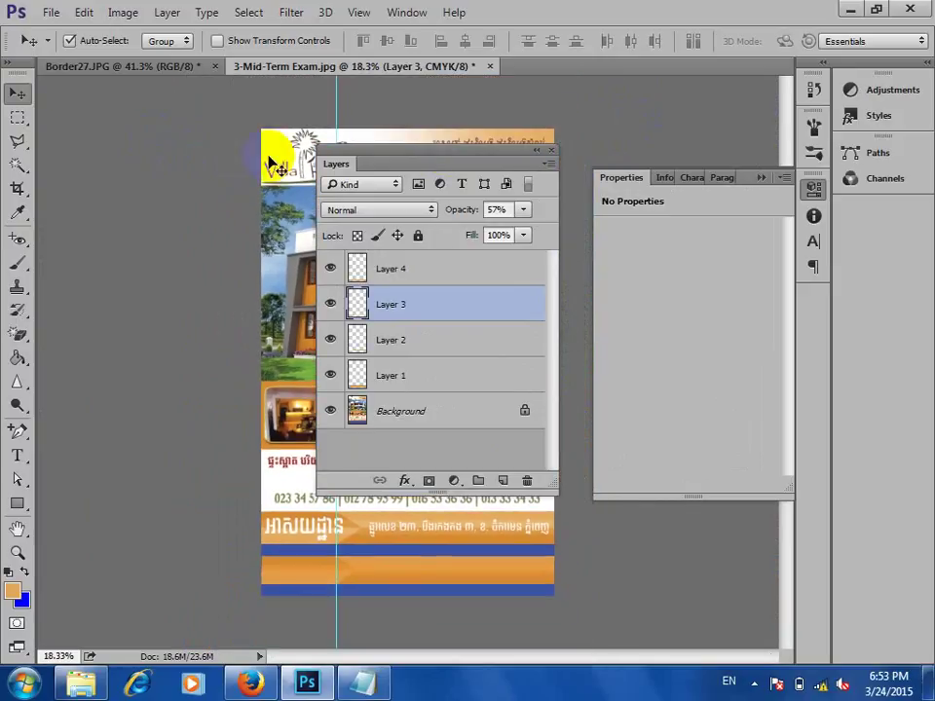
scroll(292, 158, up, 2)
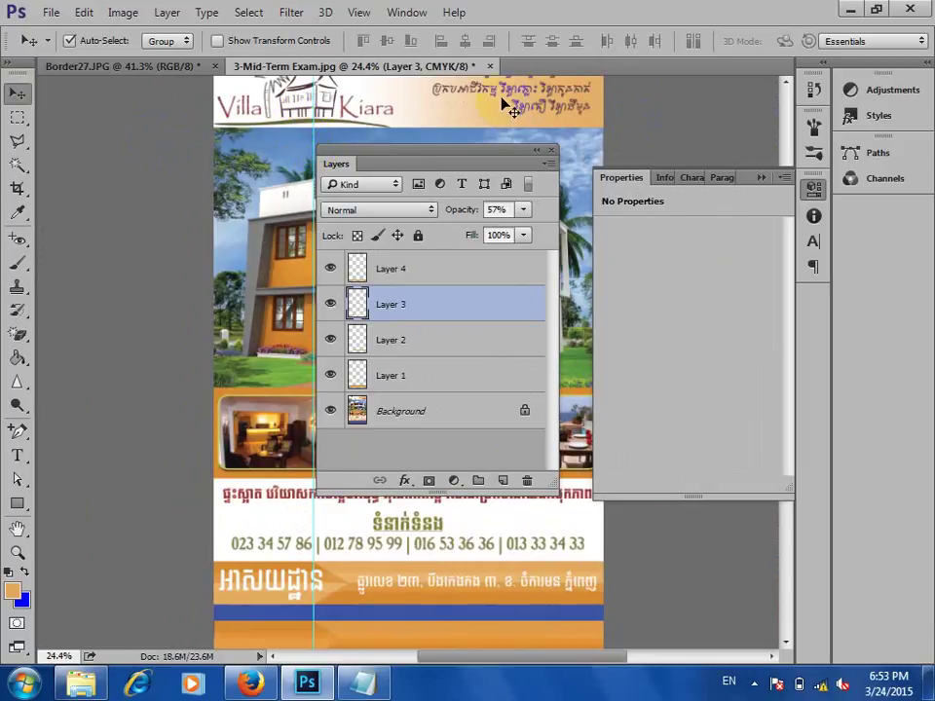
- Close 3-Mid-Term Exam.jpg and Border27.JPG without saving the changes, and exit the program
click(490, 68)
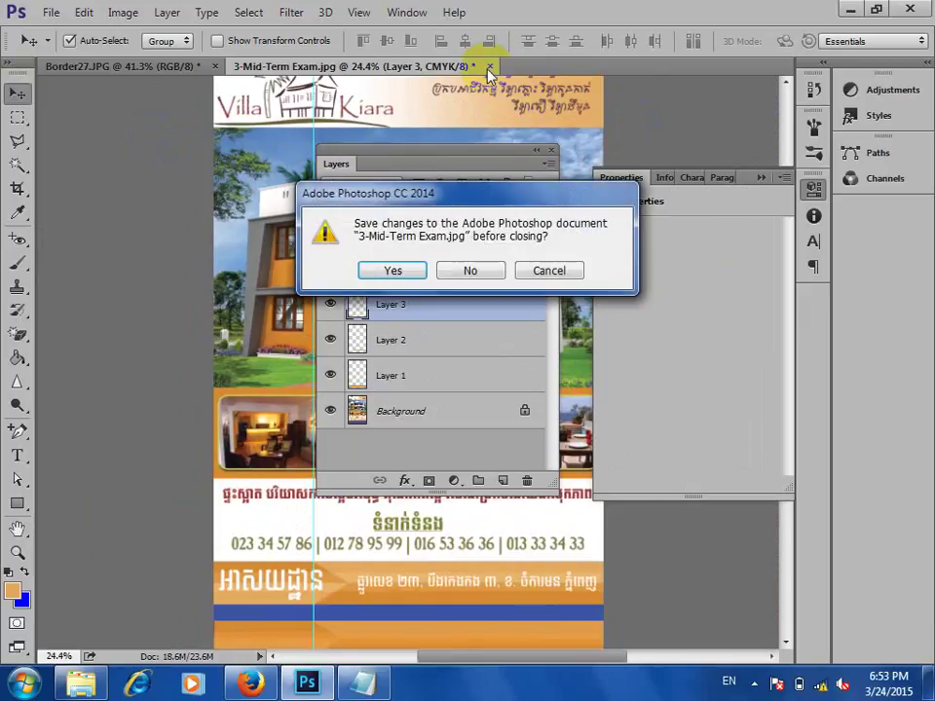
click(475, 272)
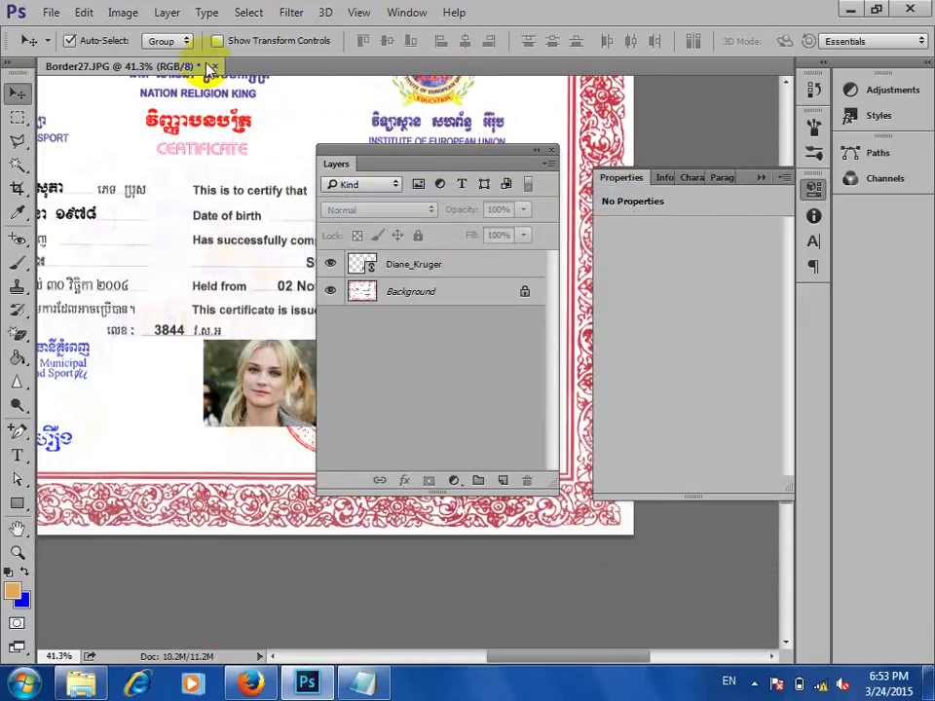
click(213, 68)
click(470, 270)
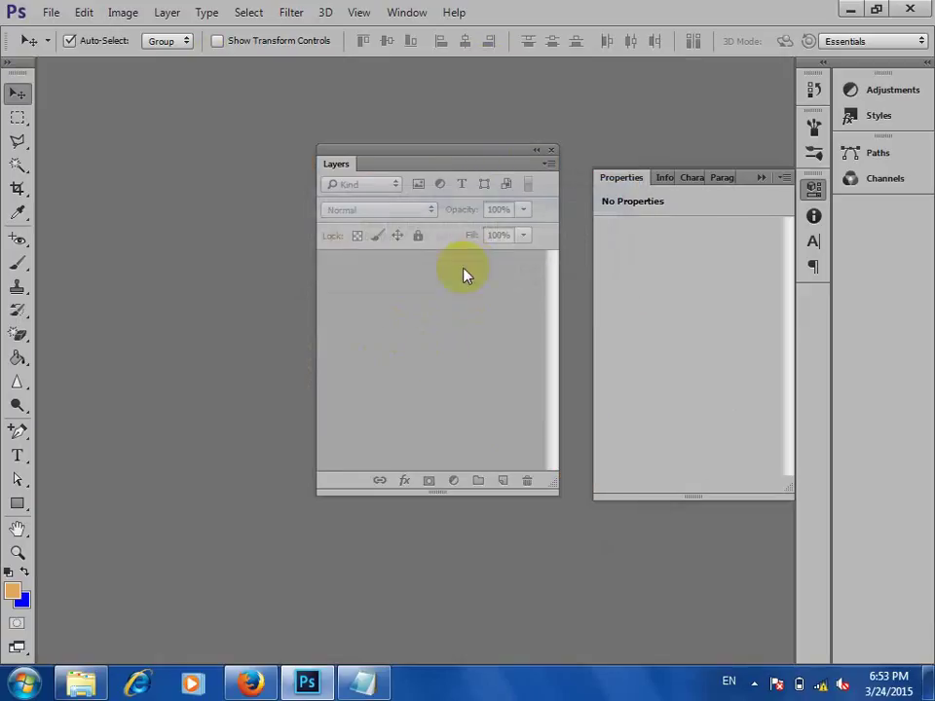
key(ctrl+q)
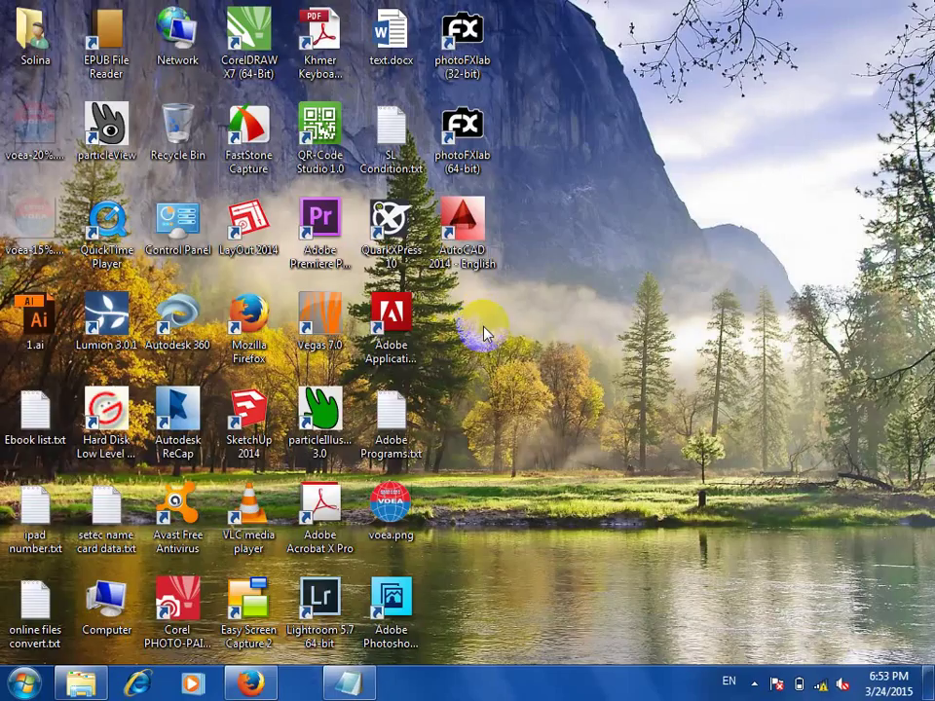